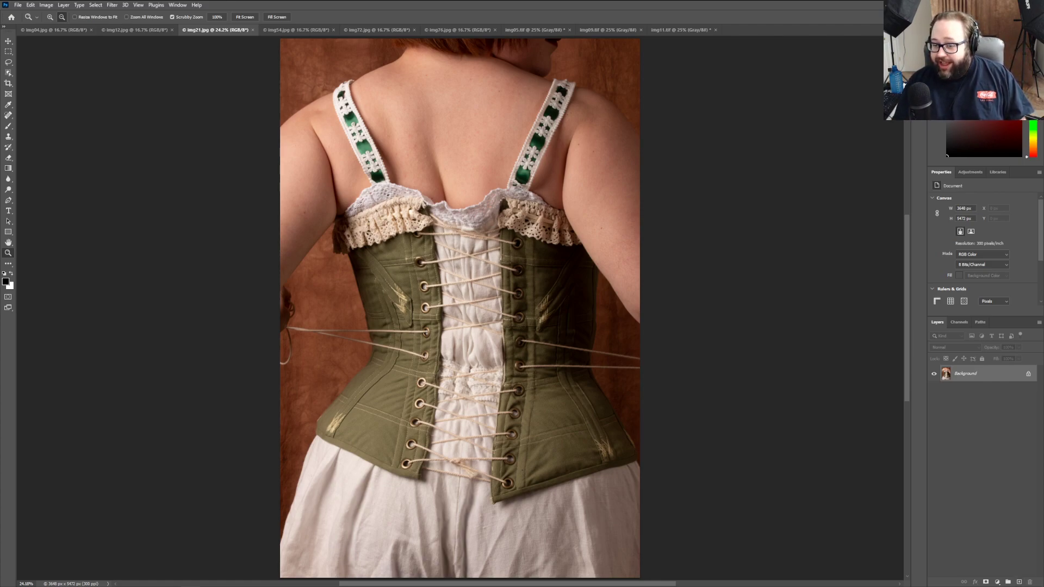
left_click(943, 581)
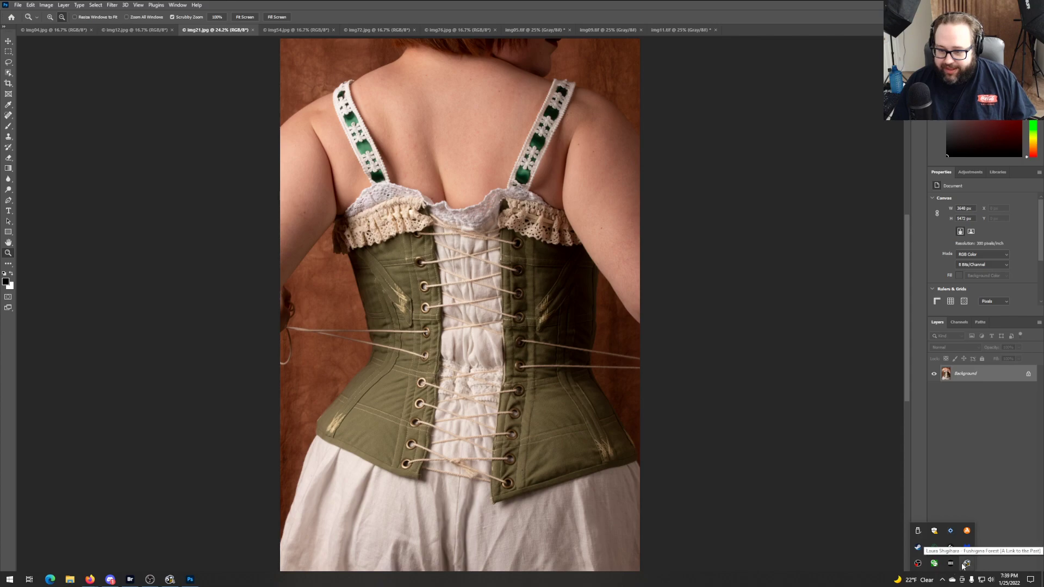
left_click(966, 564)
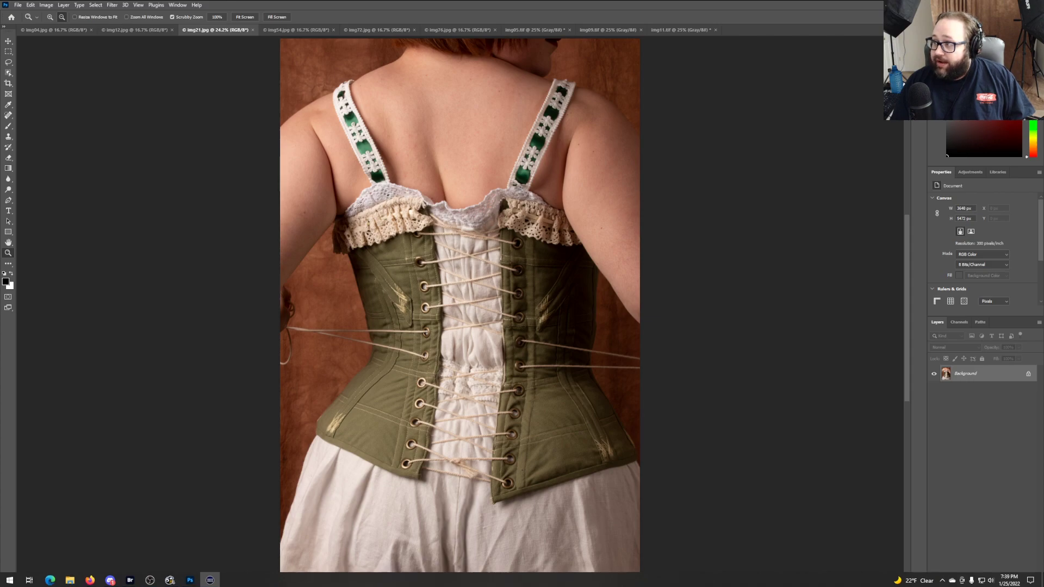
mouse_move(944, 584)
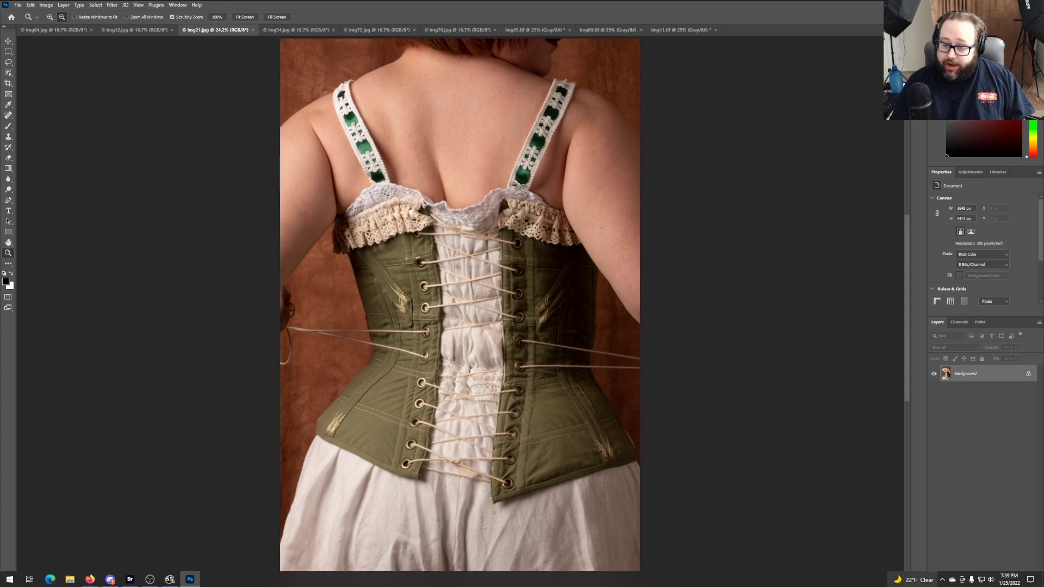
left_click(943, 581)
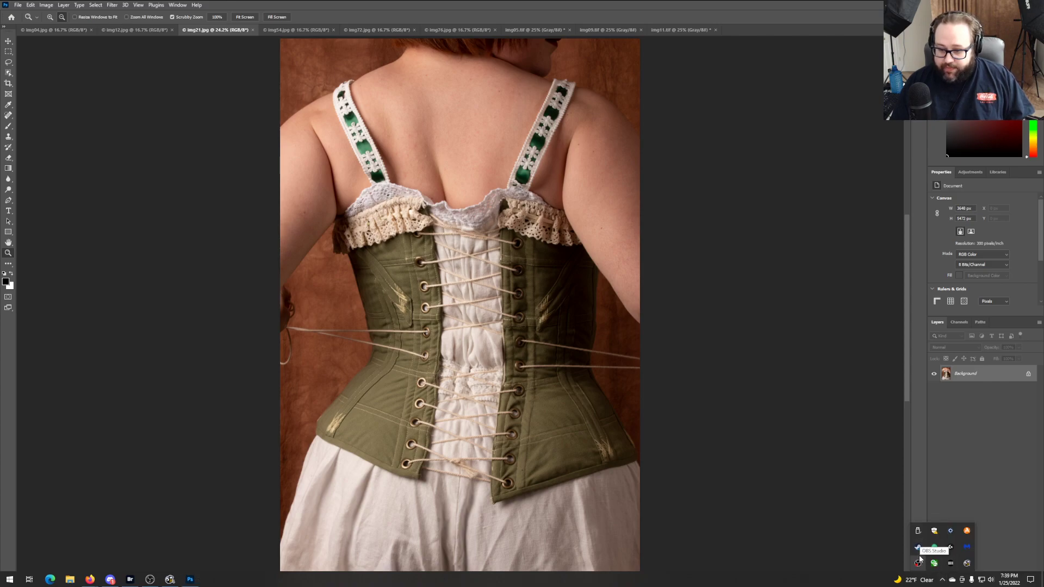
left_click(951, 547)
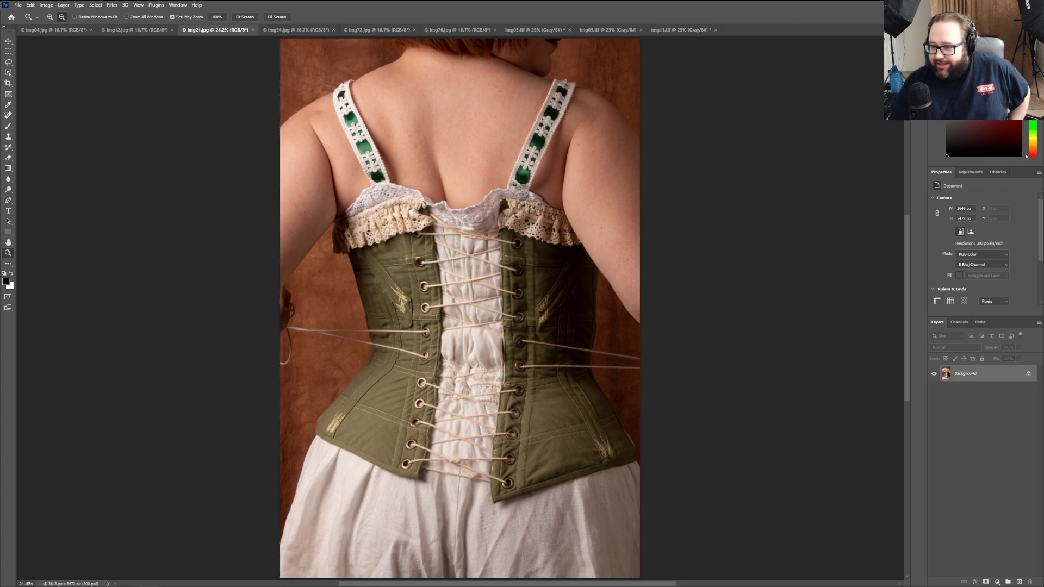
mouse_move(945, 586)
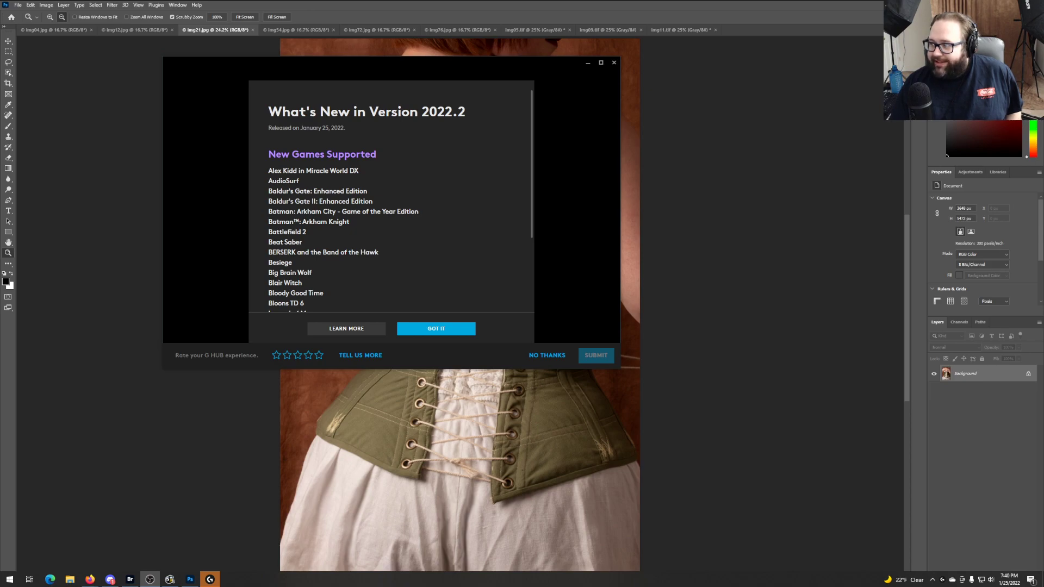
left_click_drag(536, 68, 1043, 119)
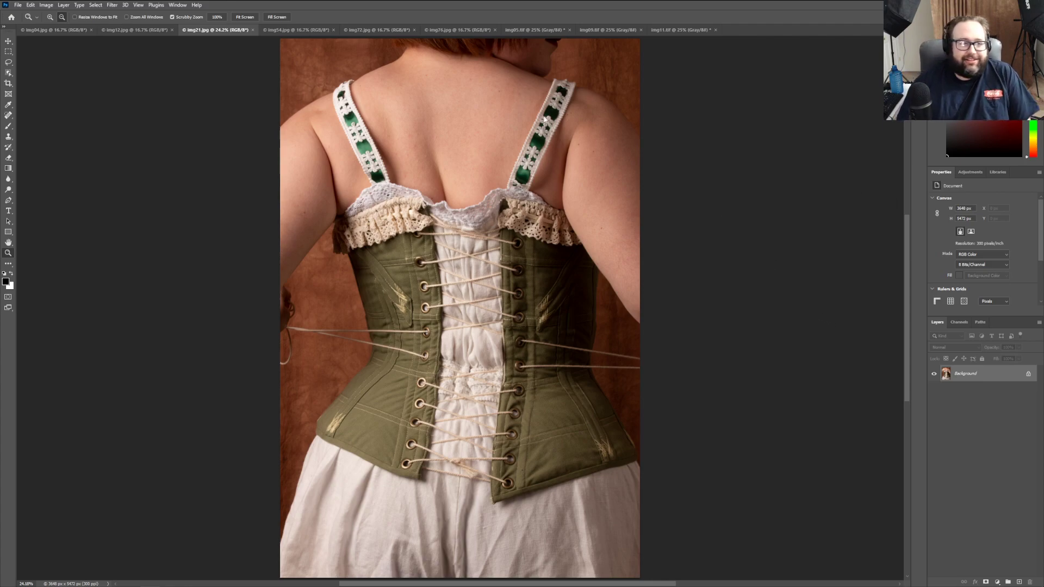
Step: Duplicate the Background layer of img21.jpg within the same document and show the available adjustments
right_click(966, 375)
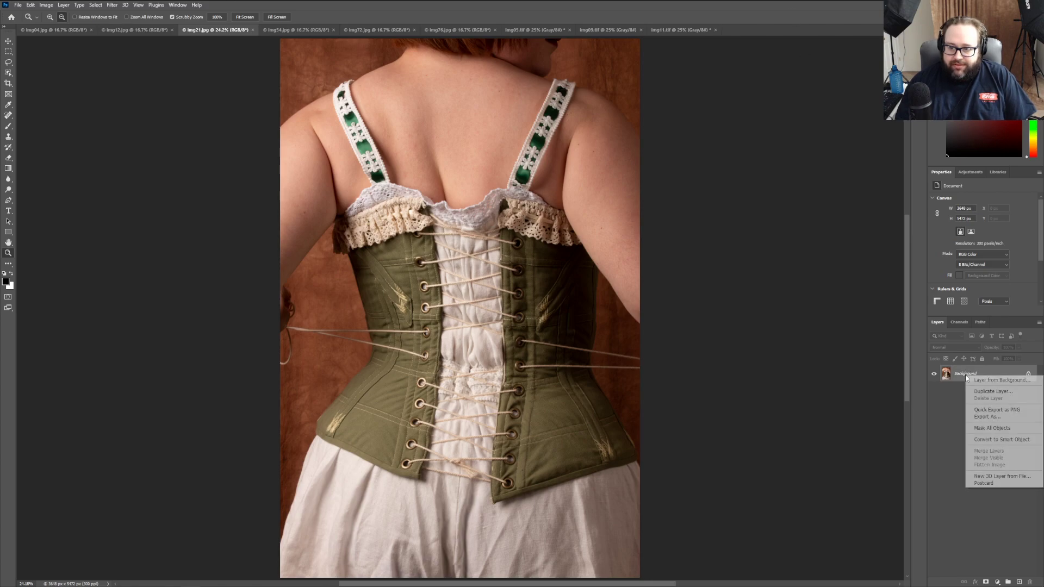
left_click(983, 391)
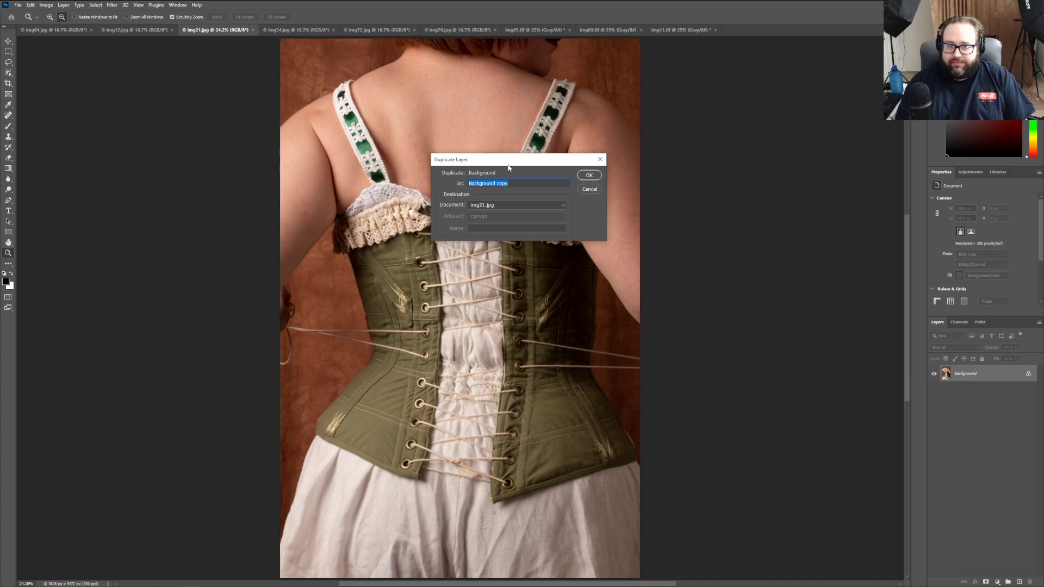
left_click(588, 175)
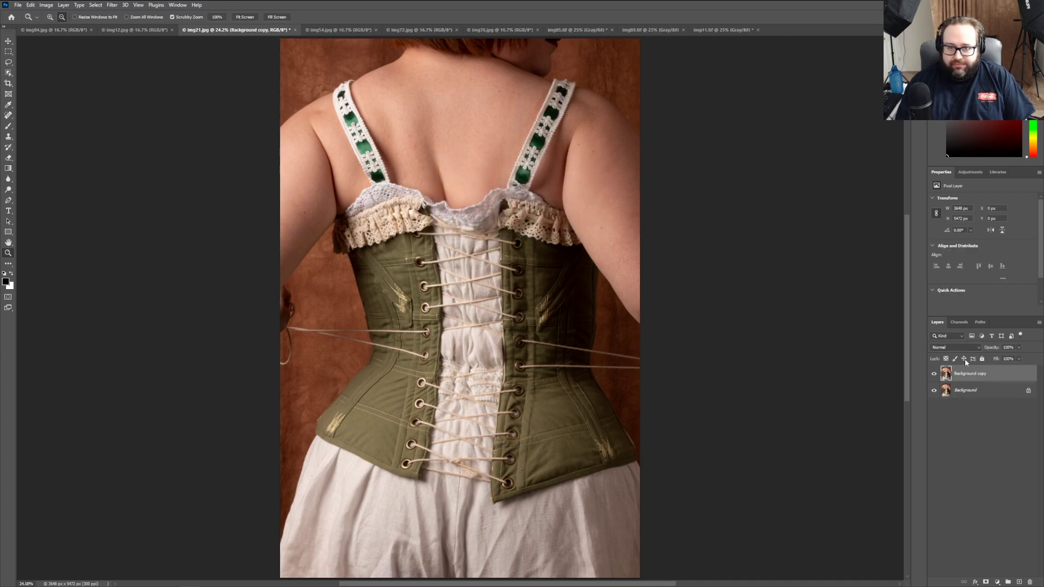
left_click(971, 172)
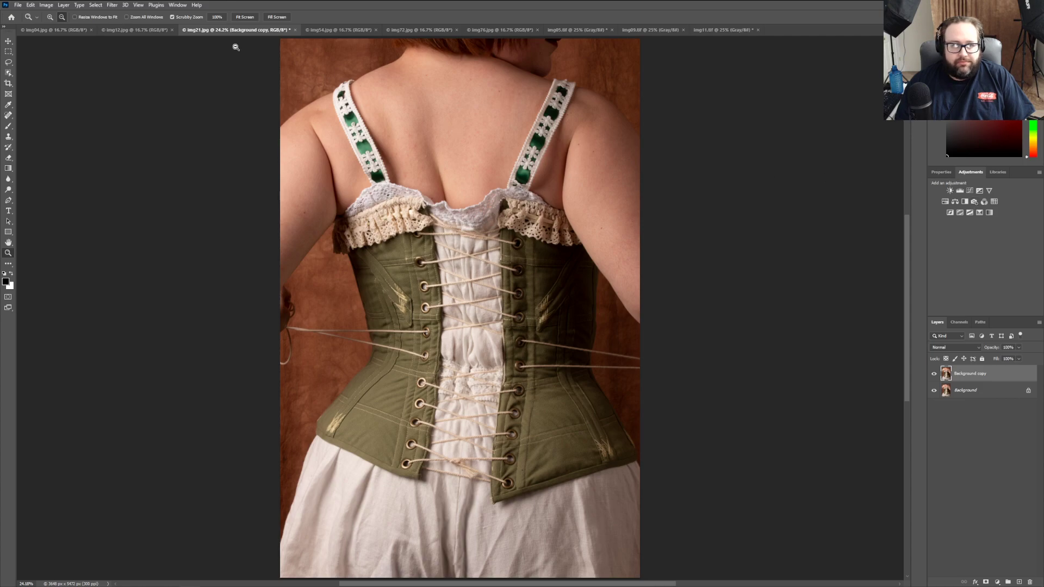
Step: Check the application's color settings and the profile conversion options for img21.jpg
left_click(46, 4)
mouse_move(31, 5)
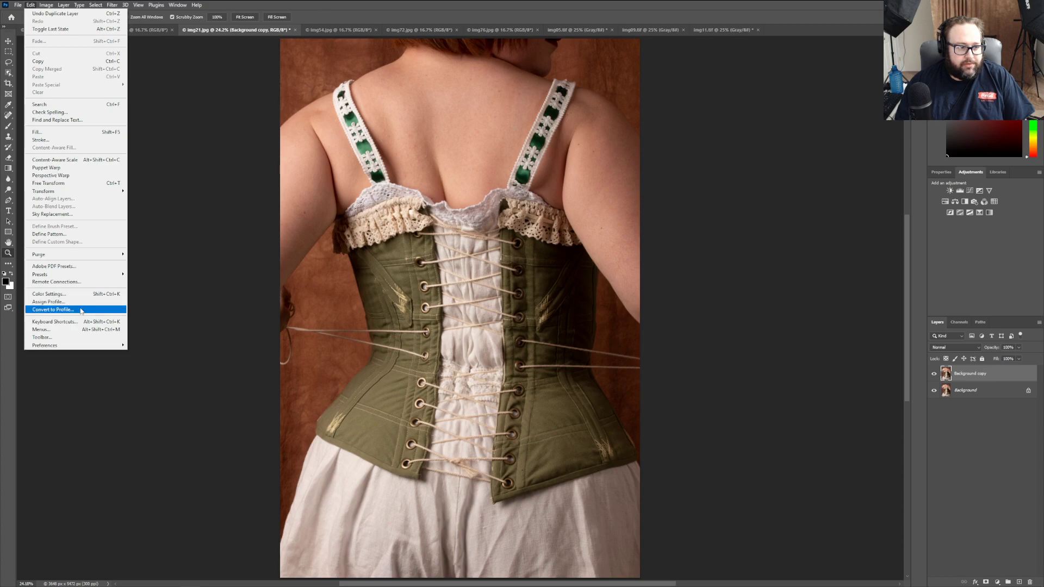
left_click(82, 294)
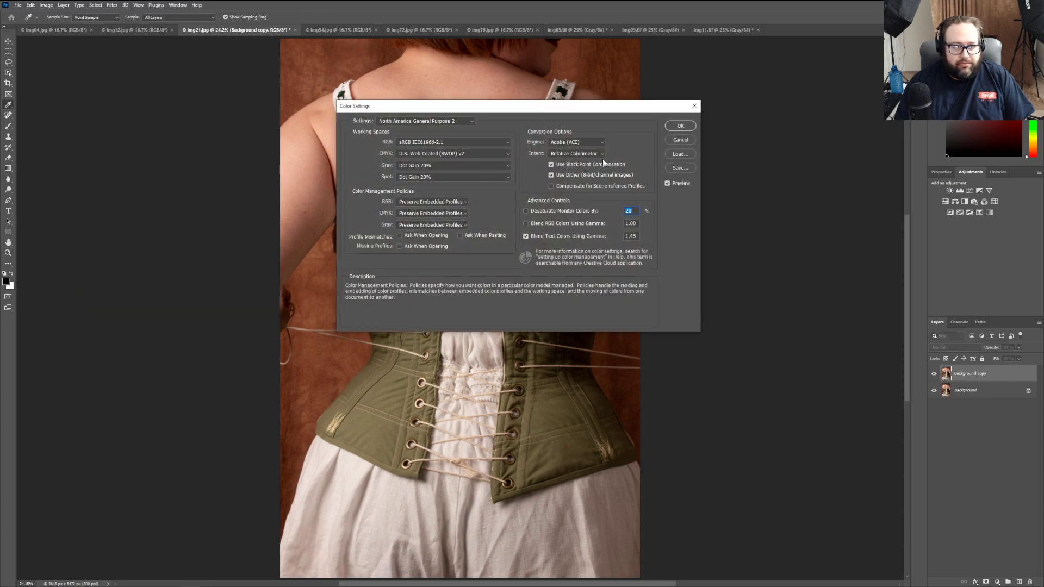
left_click(682, 141)
left_click(30, 5)
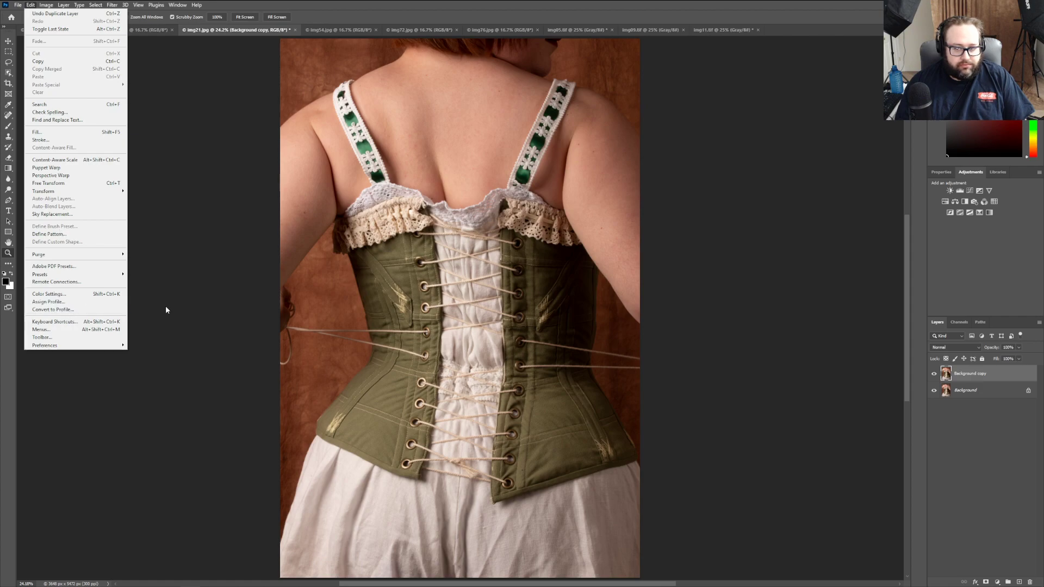
left_click(125, 310)
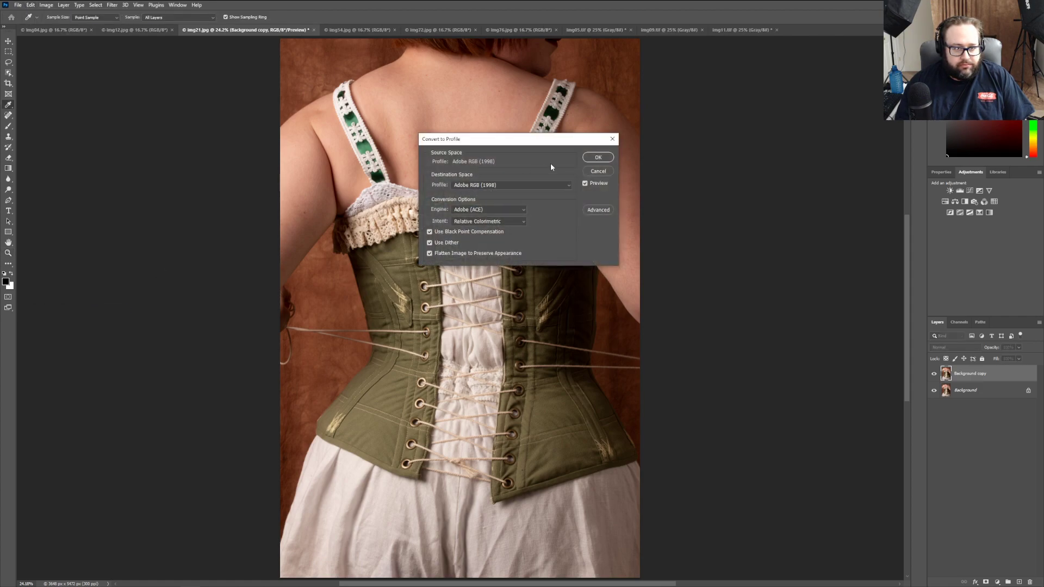
left_click(598, 157)
key("z")
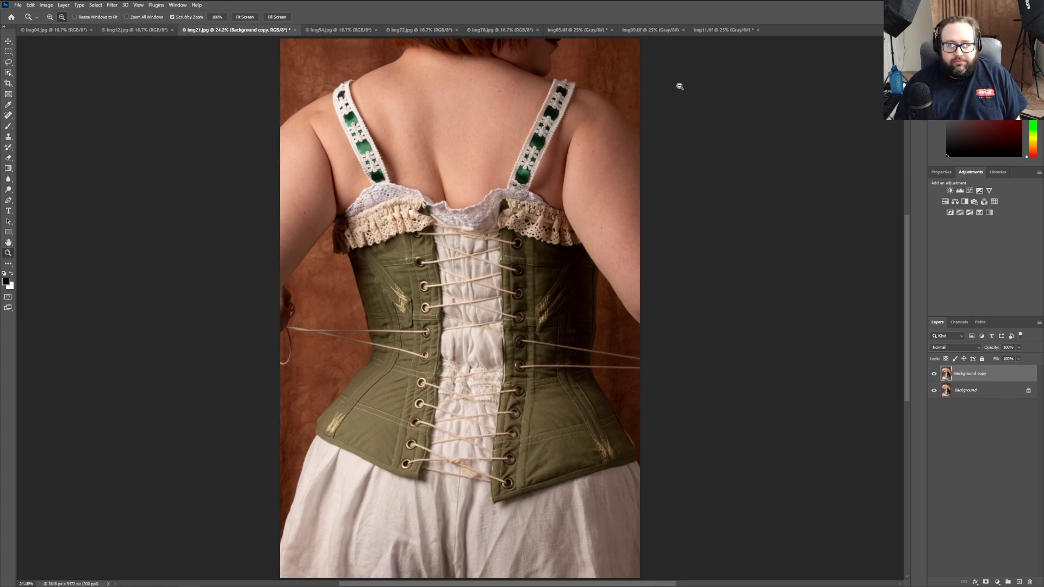
Step: Switch to img04.jpg, duplicate its Background layer and fit the photo to the screen
left_click(37, 30)
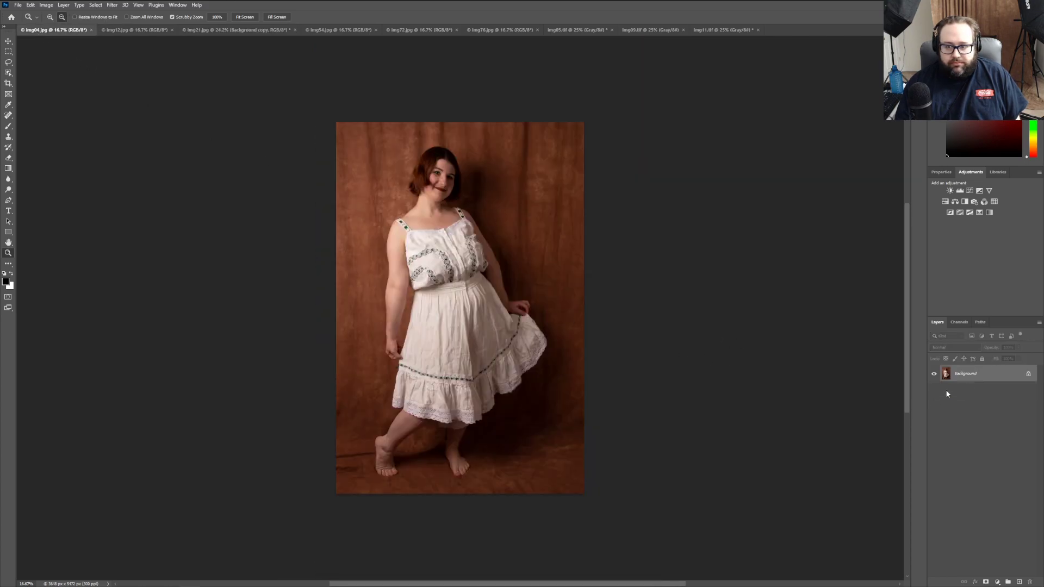
right_click(973, 376)
left_click(986, 391)
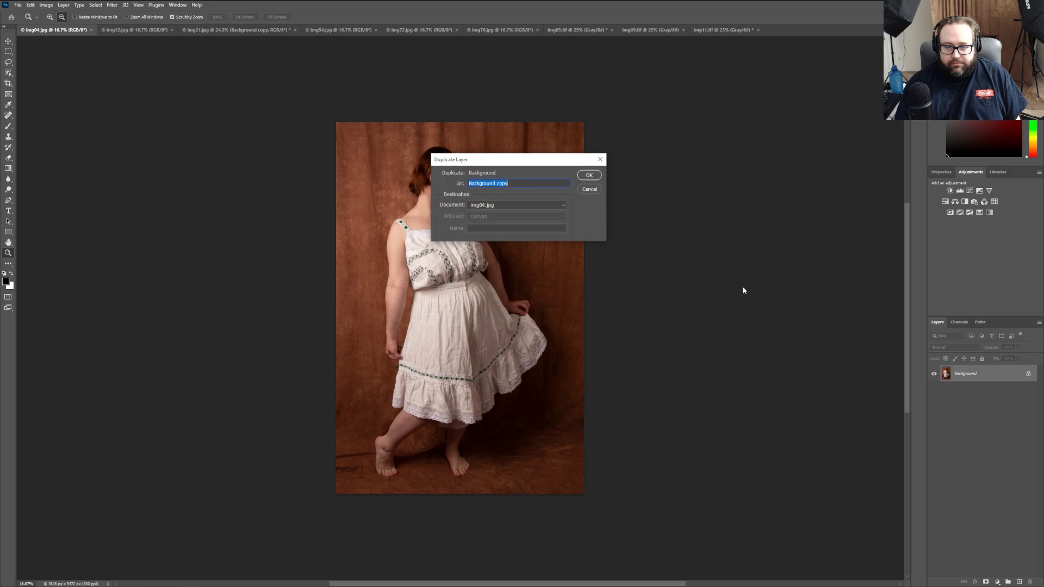
left_click(594, 177)
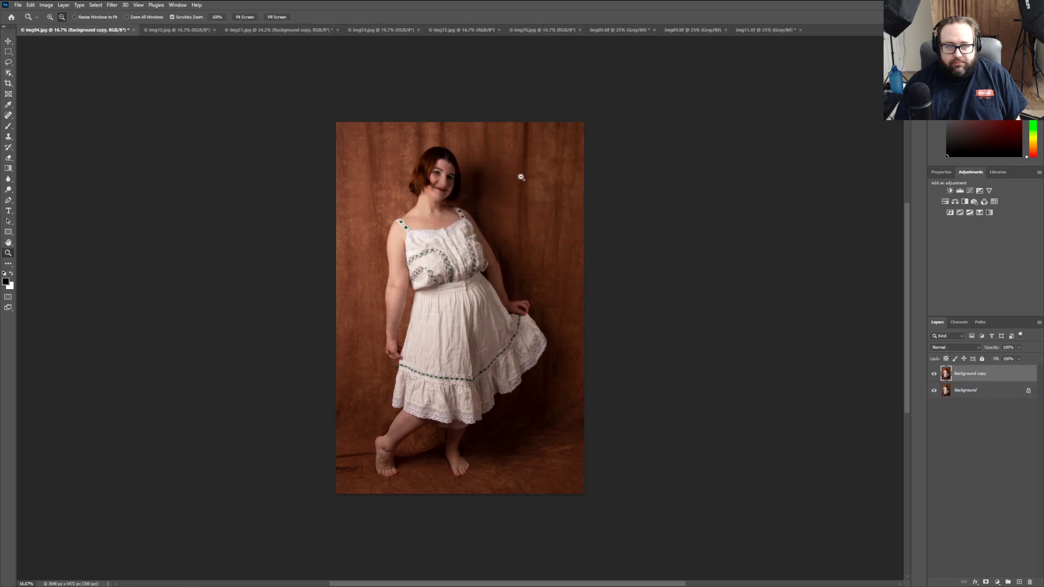
left_click(243, 17)
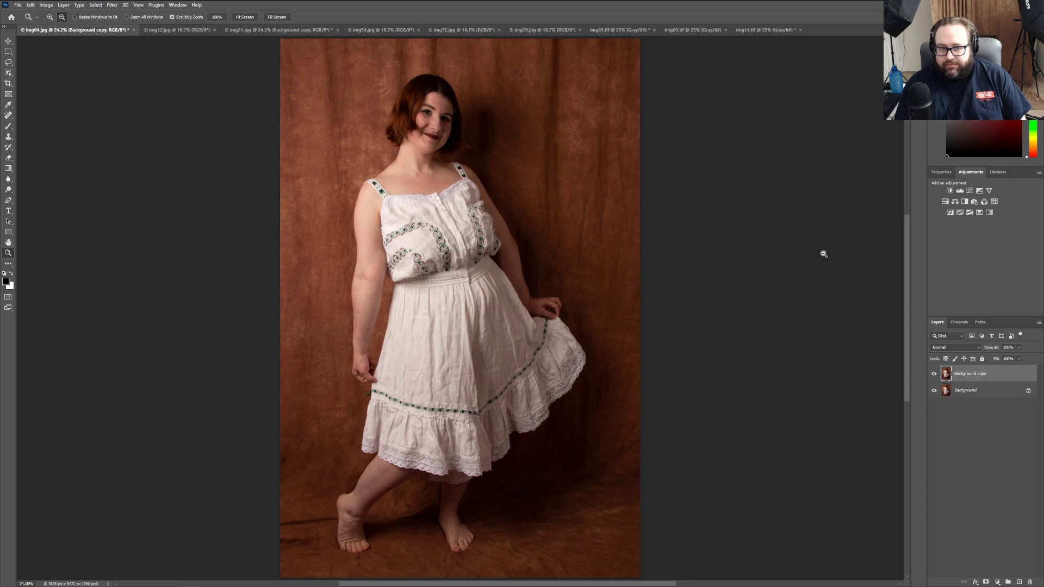
Step: Add a Curves adjustment layer above the background copy of img04.jpg and nudge the curve's white point
left_click(970, 190)
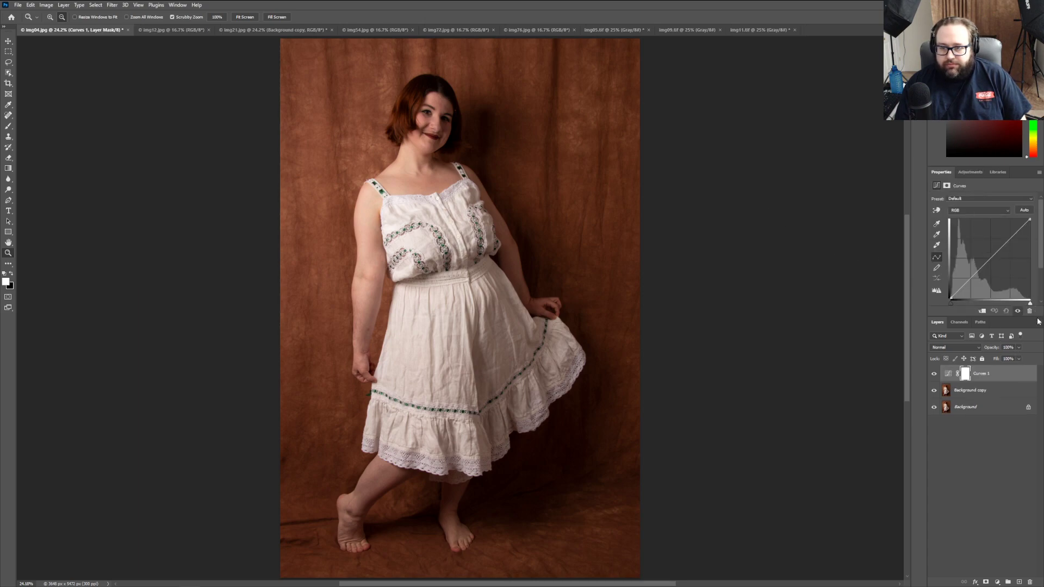
left_click_drag(1030, 304, 1031, 305)
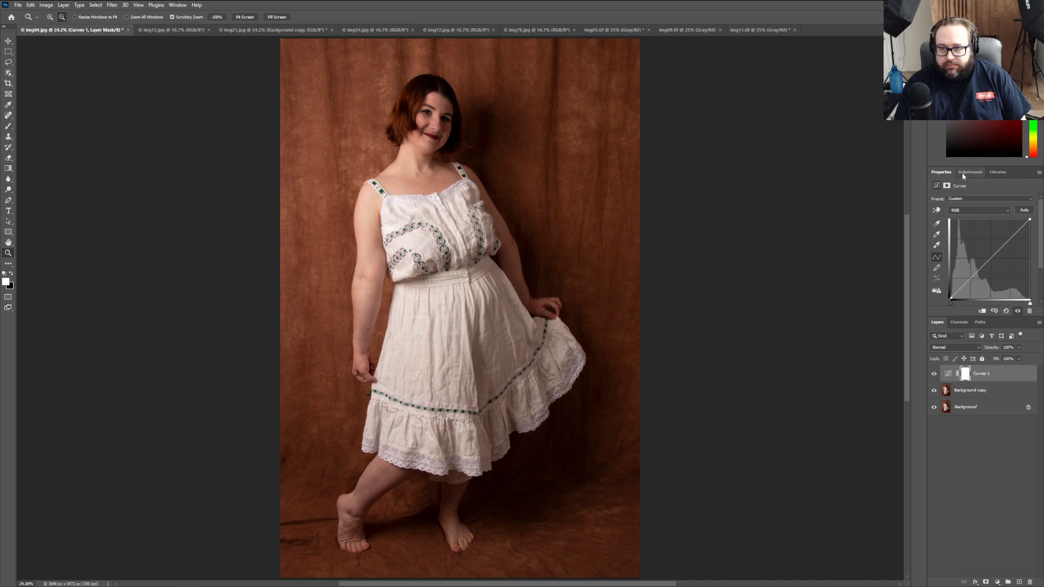
left_click(960, 323)
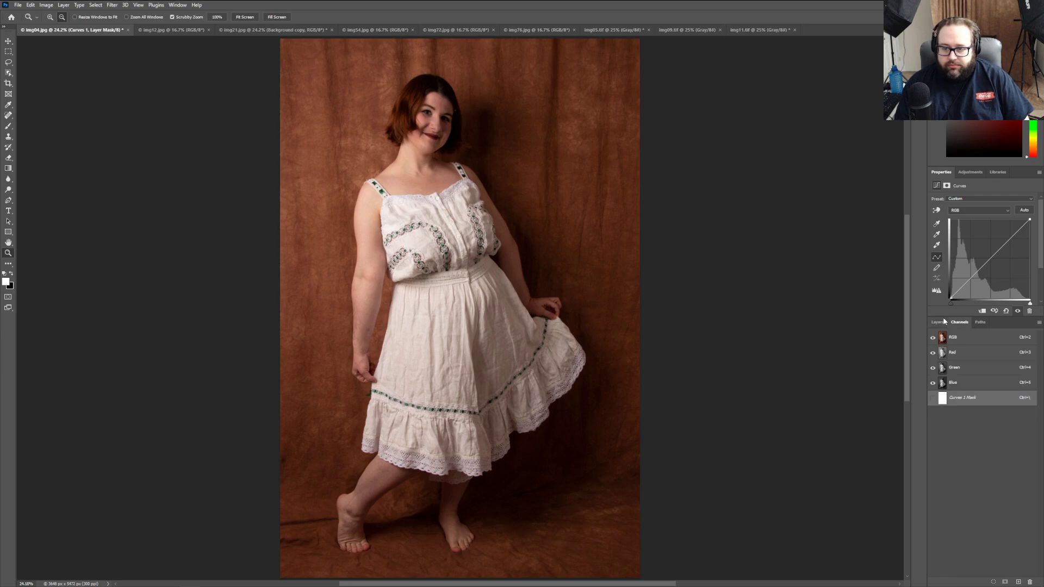
left_click(940, 322)
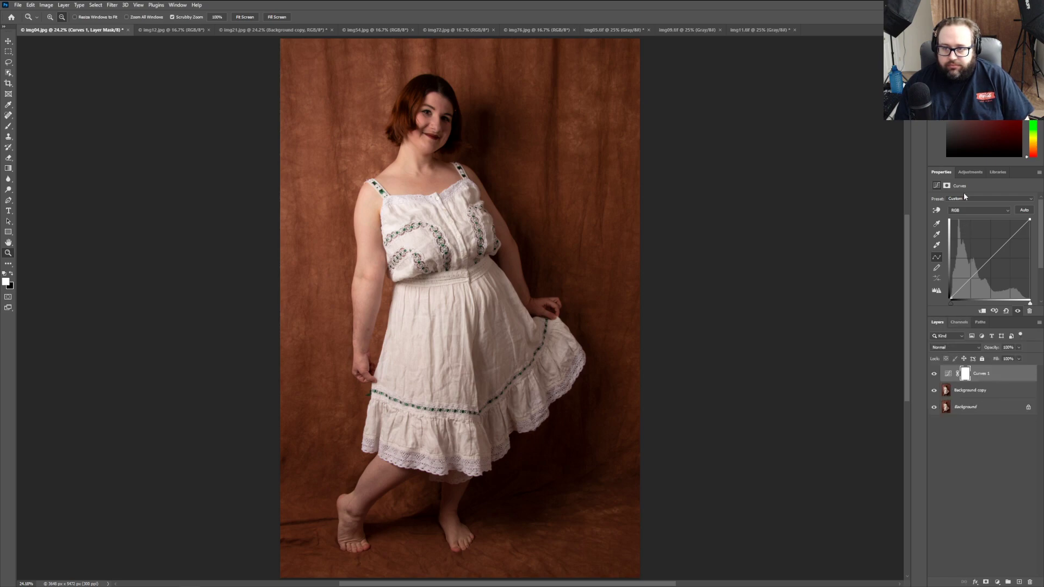
left_click(964, 323)
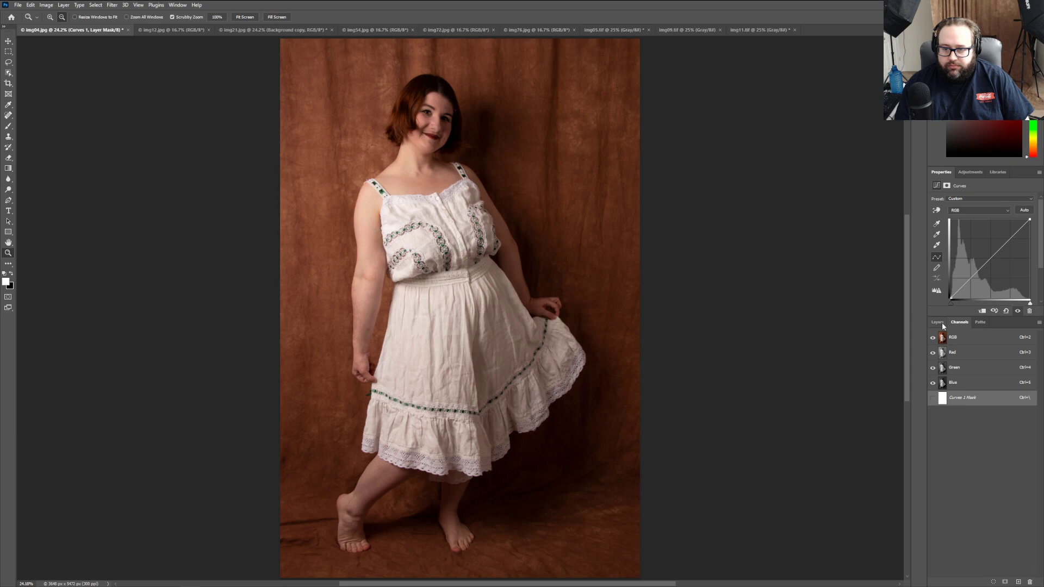
left_click(939, 323)
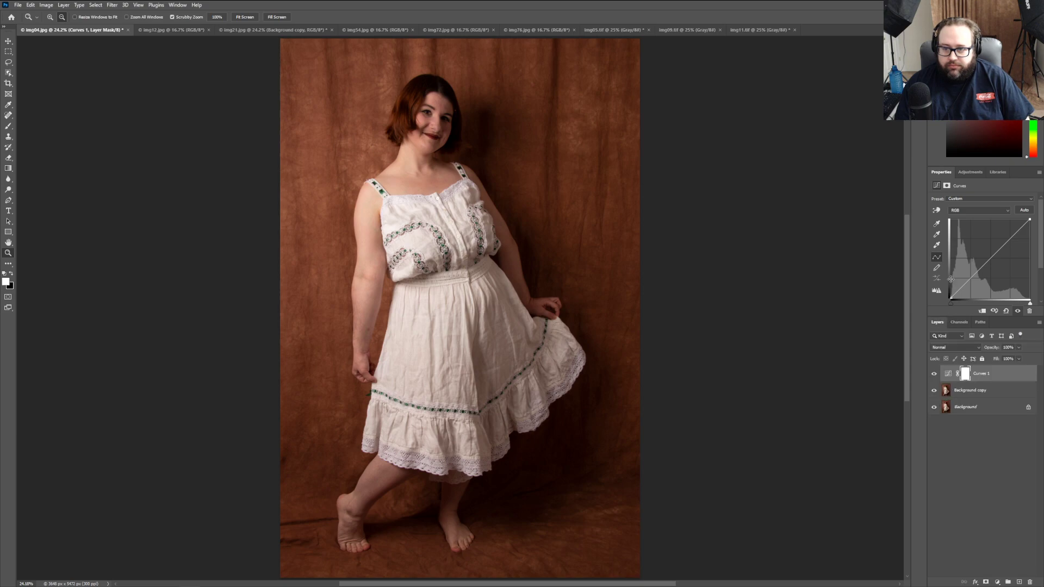
Step: Add a Hue/Saturation adjustment layer above the Curves layer and set its master saturation to -15
left_click(981, 173)
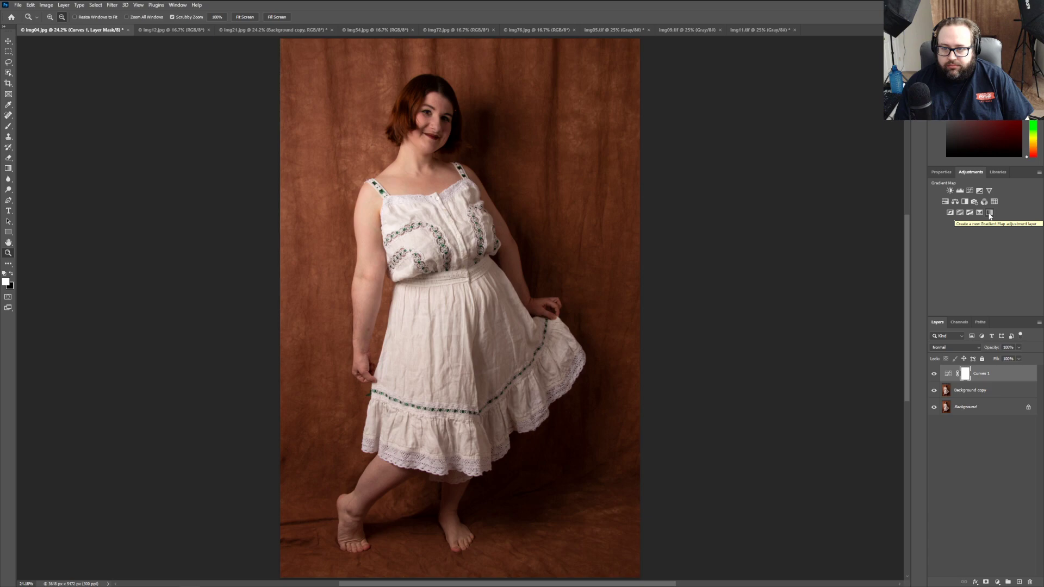
left_click(944, 202)
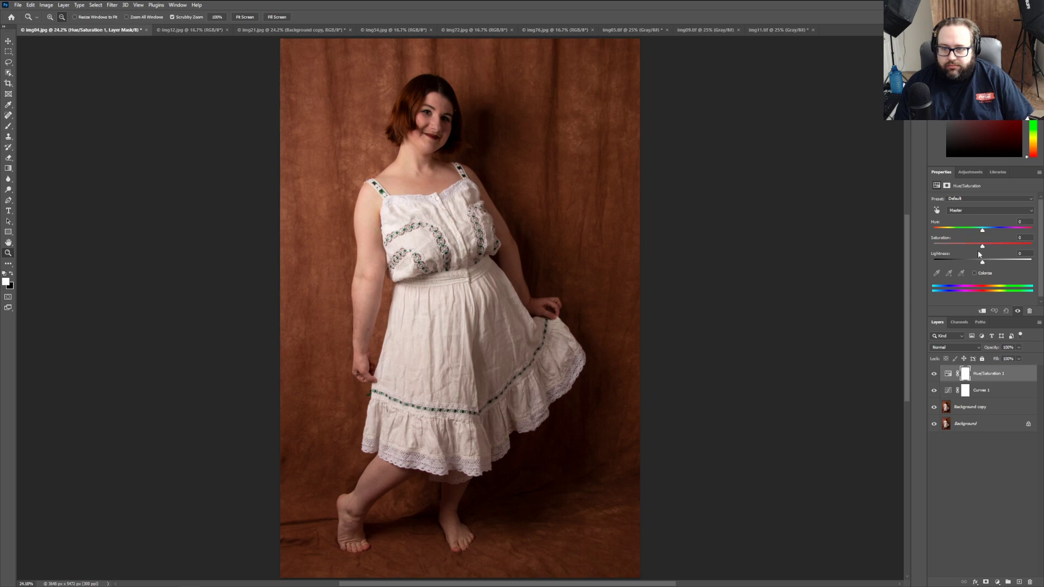
left_click_drag(982, 248, 975, 248)
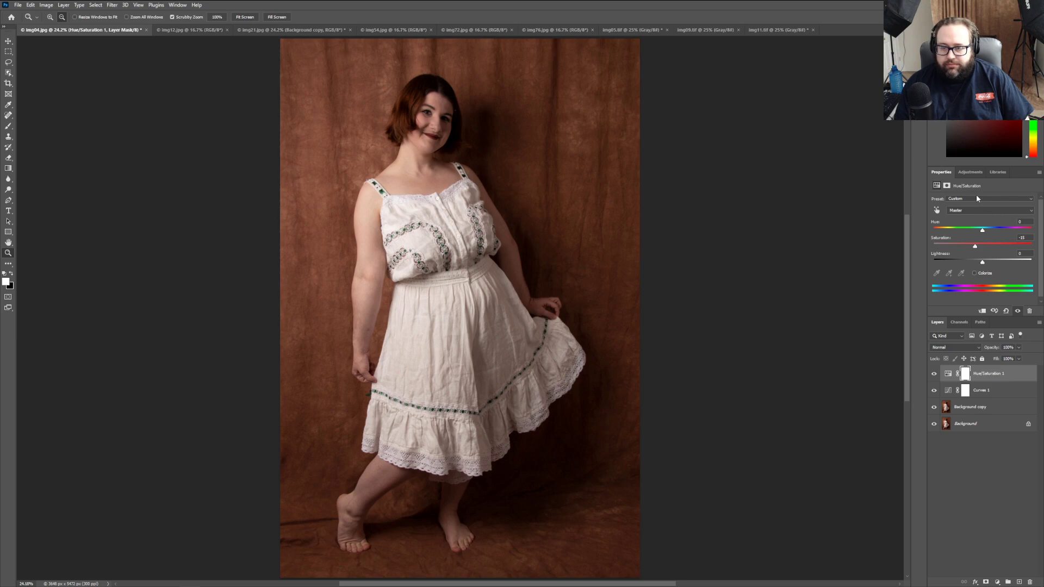
Step: Select the Background copy layer and set the Gradient tool to the Foreground to Transparent preset from the Basics group
left_click(993, 409)
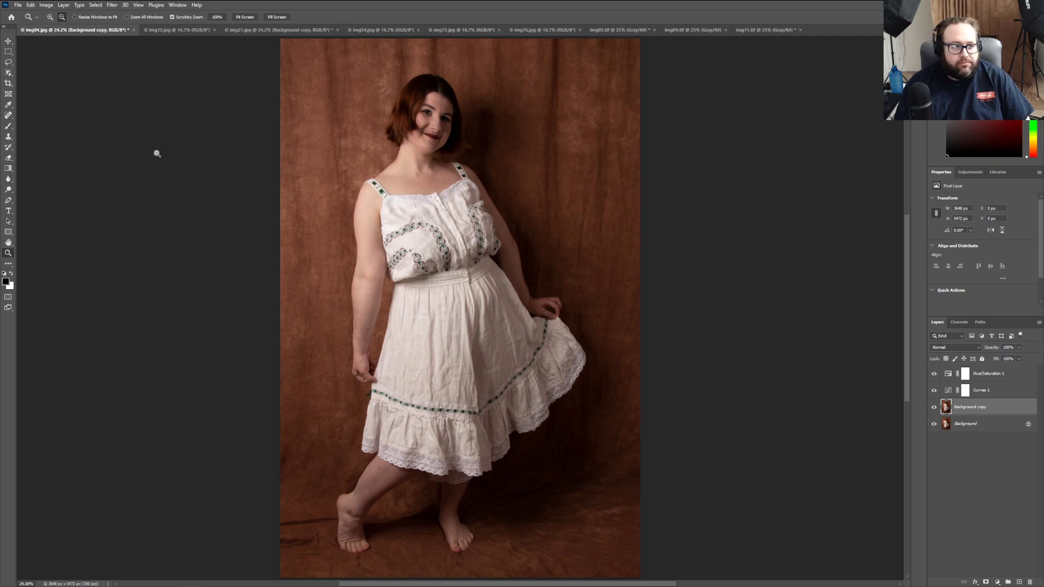
left_click(9, 168)
left_click(77, 18)
left_click(77, 18)
left_click(61, 18)
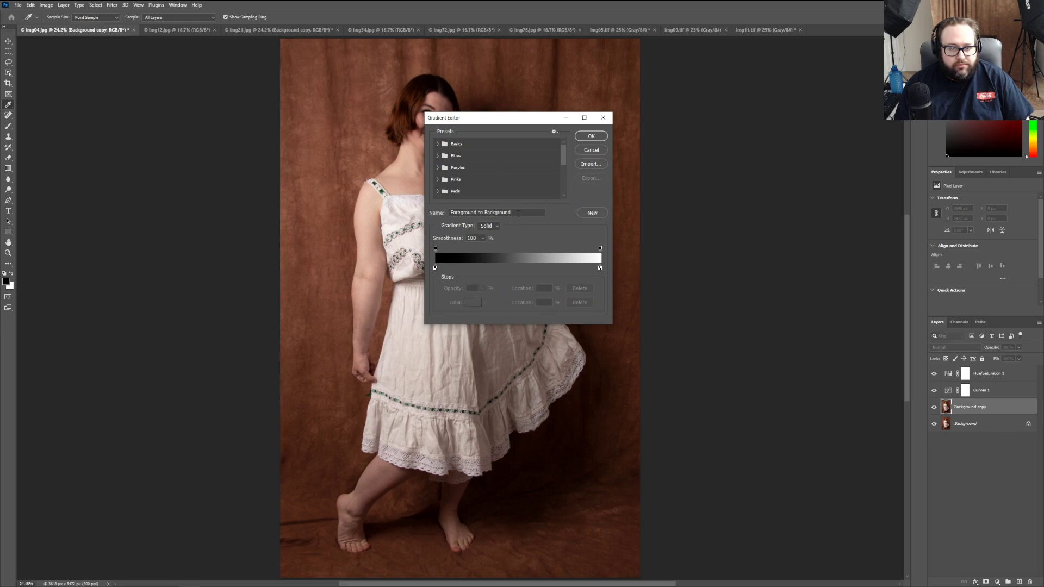
left_click(439, 143)
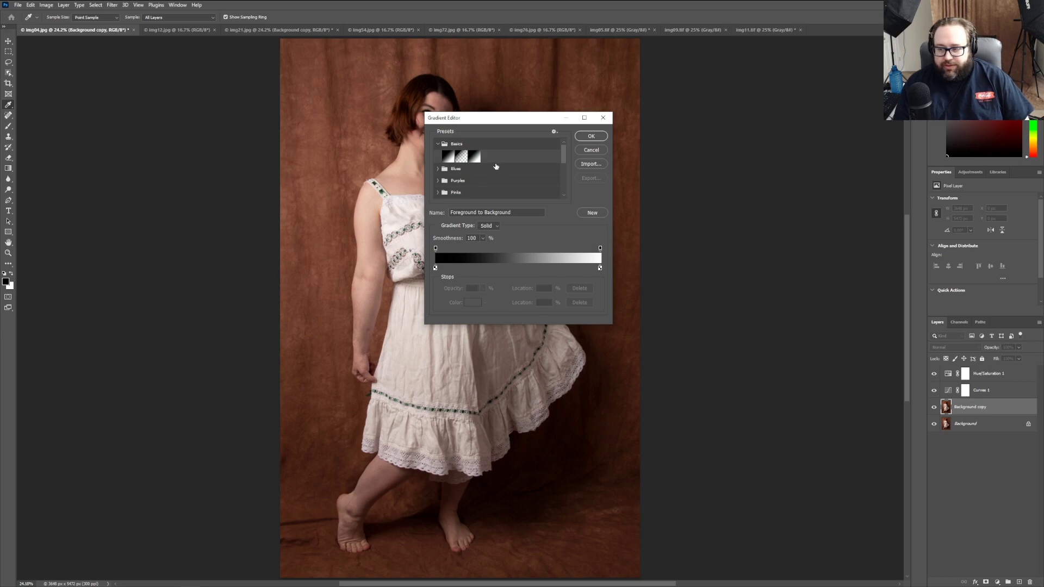
left_click_drag(495, 126, 766, 132)
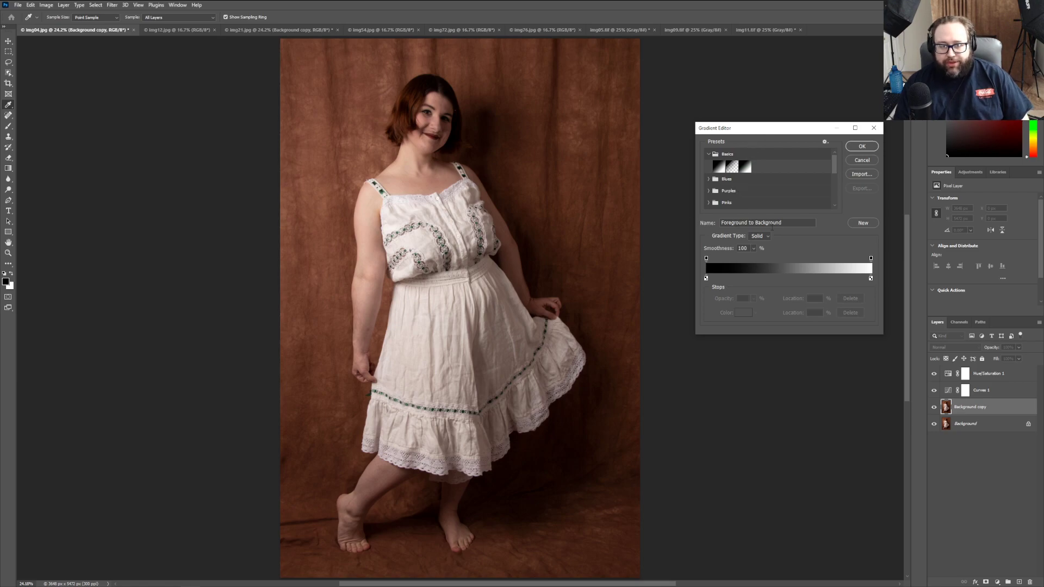
left_click(733, 164)
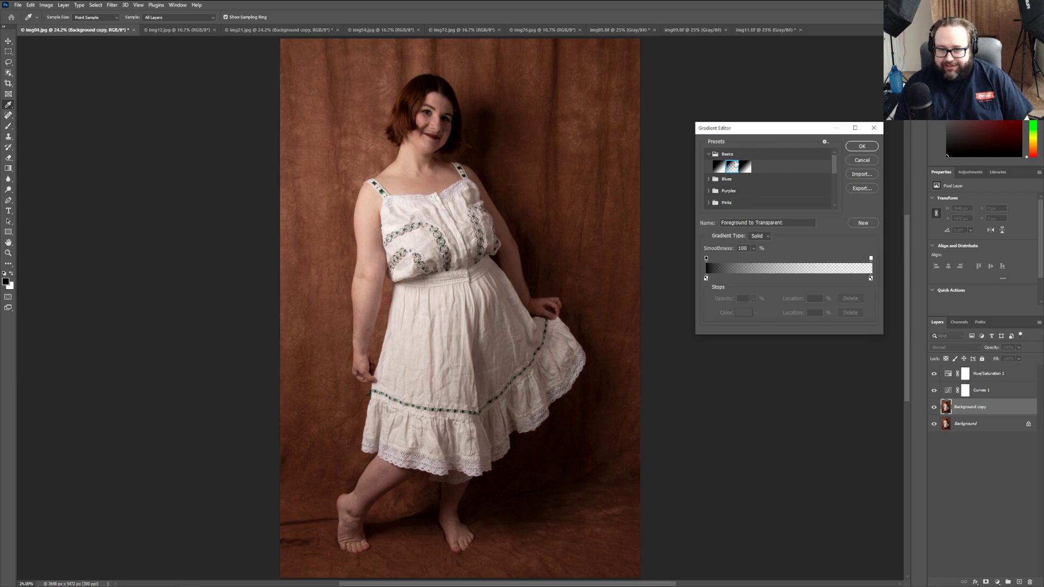
left_click(861, 147)
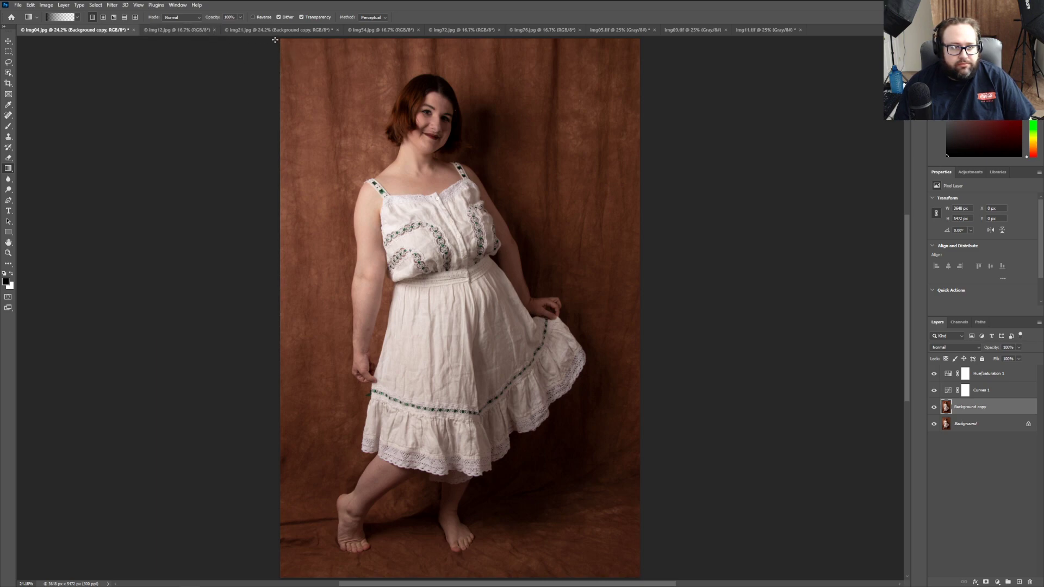
Step: Undo the black gradient in the photo's upper-left corner and lower the Gradient tool's opacity to 60%
left_click(29, 5)
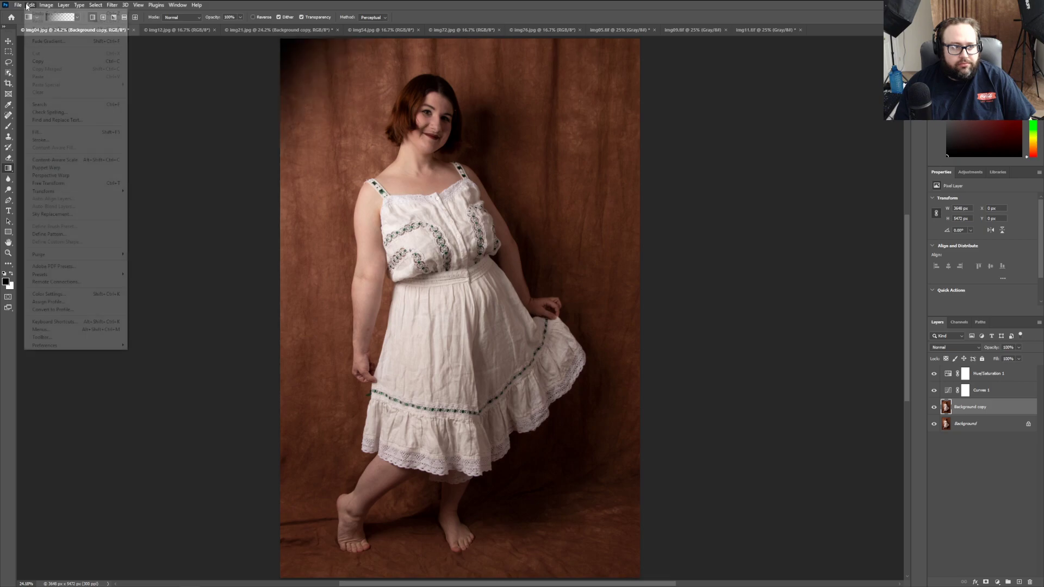
left_click(33, 14)
left_click(240, 17)
left_click_drag(243, 31, 226, 29)
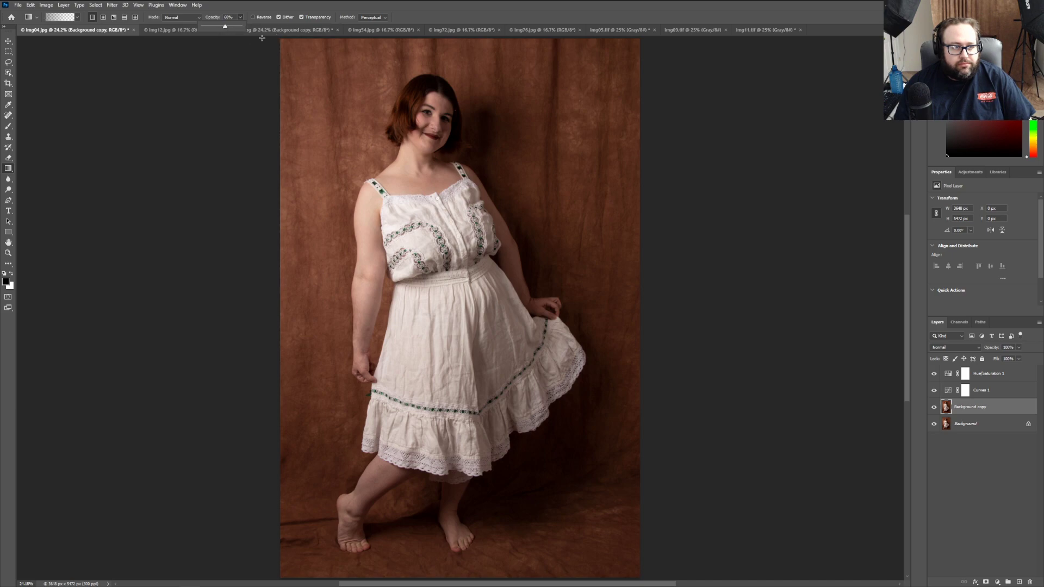
Step: Darken the corners of the photo on the Background copy layer with diagonal 60% black-to-transparent gradients starting outside the image
left_click(9, 252)
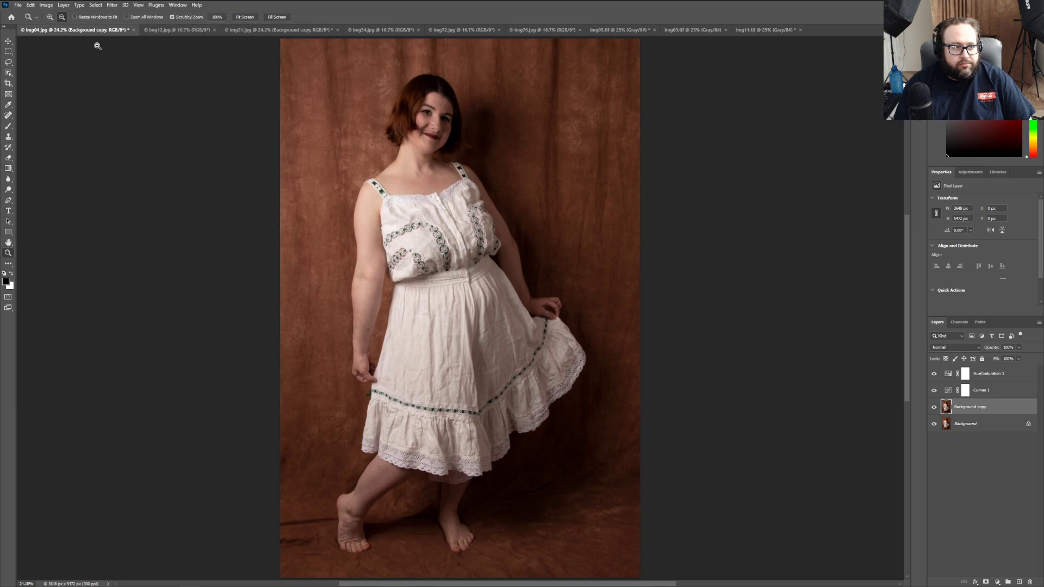
left_click(320, 107)
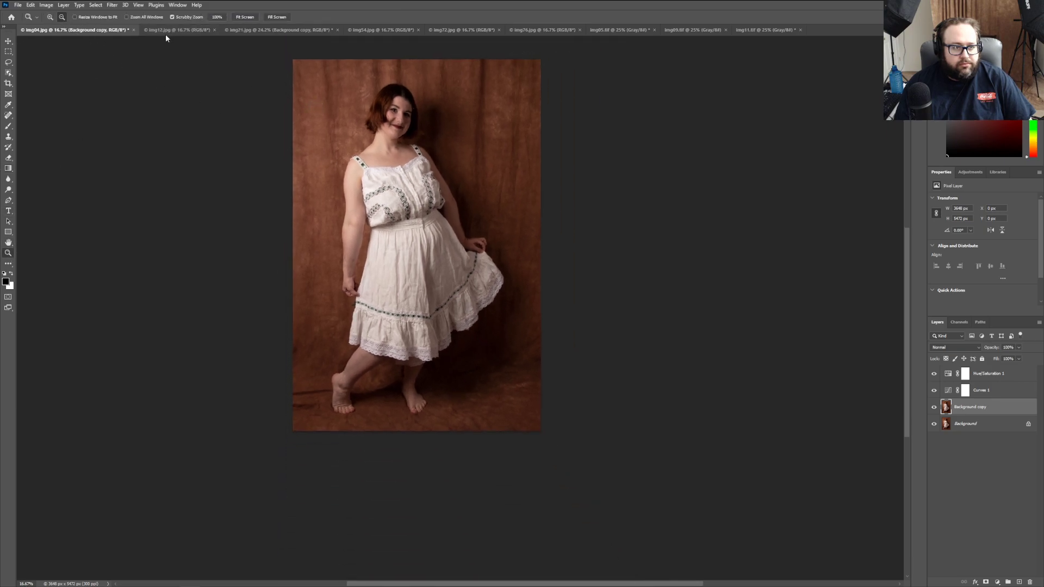
left_click(8, 41)
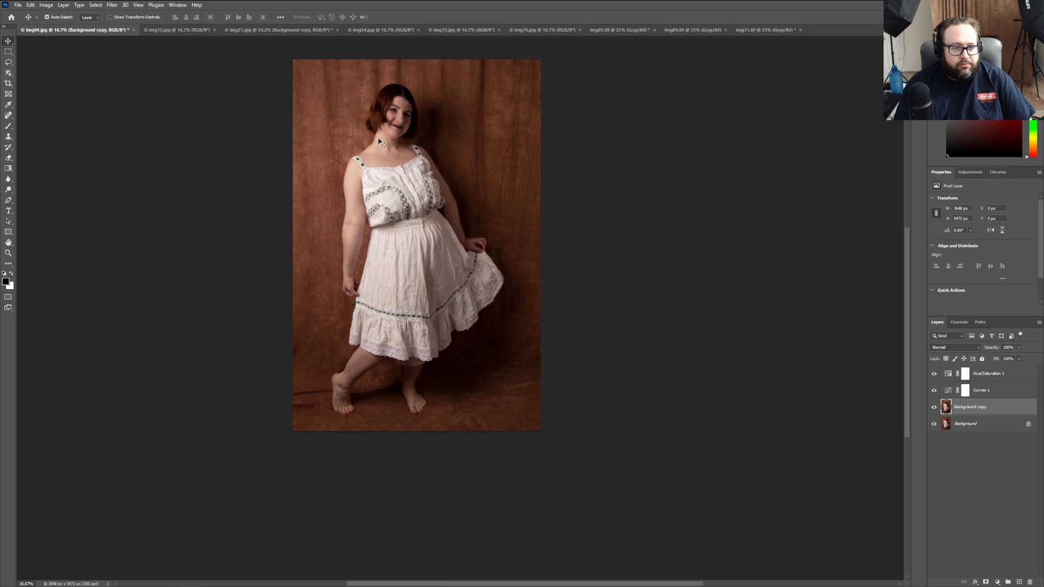
mouse_move(336, 122)
left_mouse_down()
mouse_move(352, 142)
mouse_move(339, 126)
left_mouse_up()
scroll(212, 171, "up", 3)
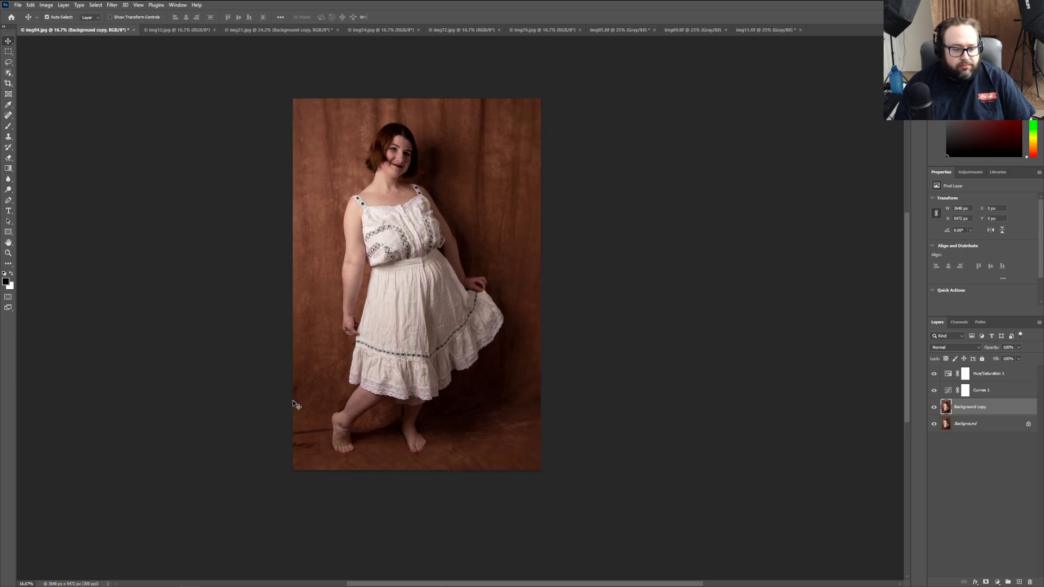
mouse_move(421, 585)
left_mouse_down()
mouse_move(373, 585)
mouse_move(407, 585)
left_mouse_up()
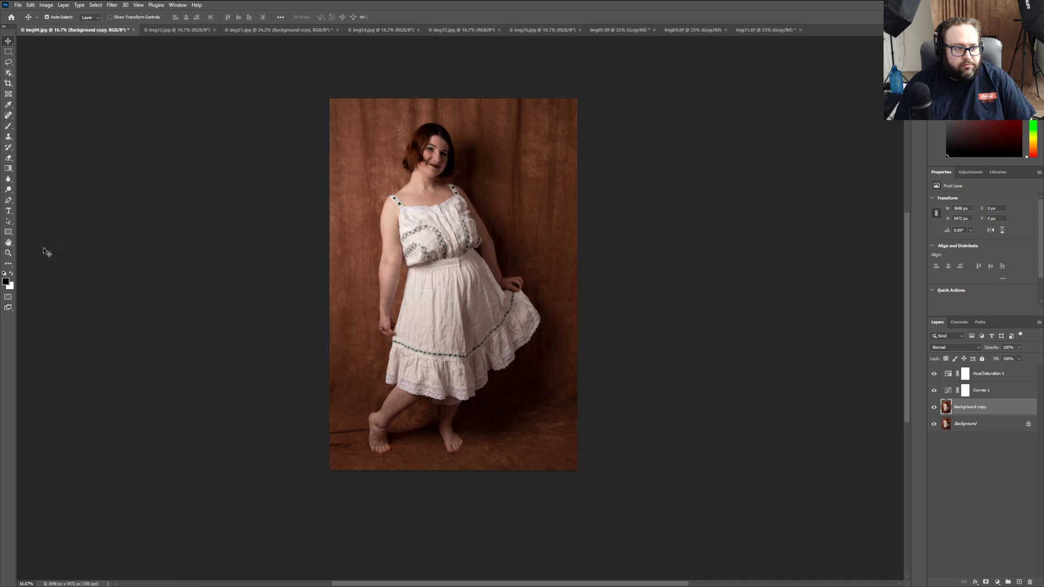
left_click(8, 168)
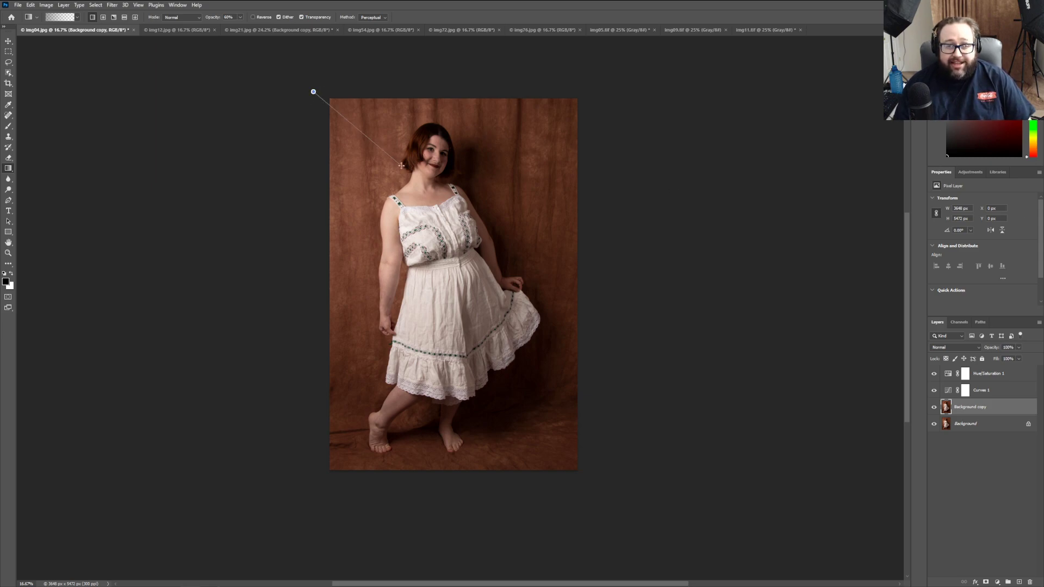
left_click_drag(401, 165, 401, 165)
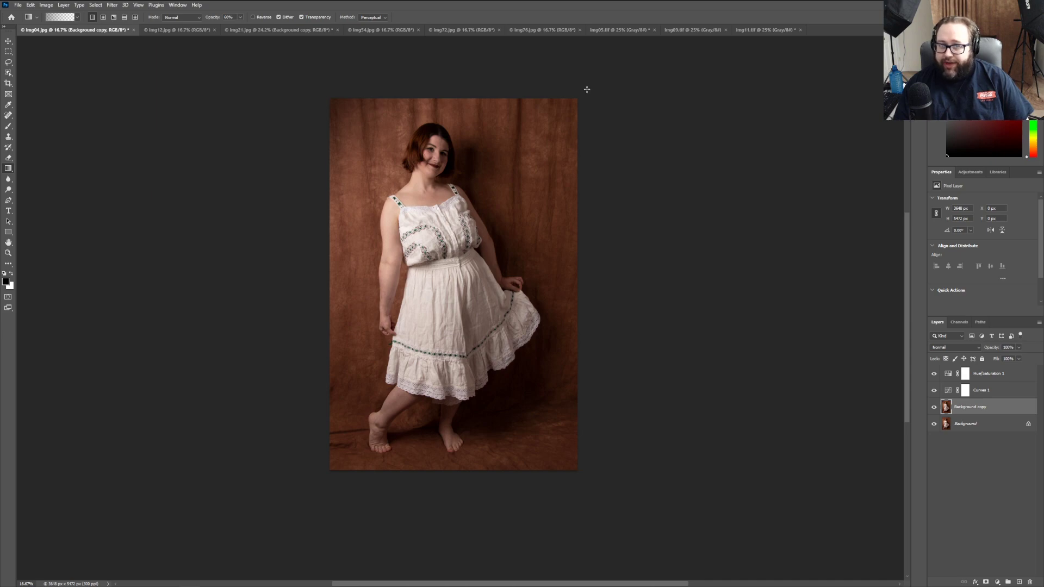
left_click_drag(586, 89, 483, 196)
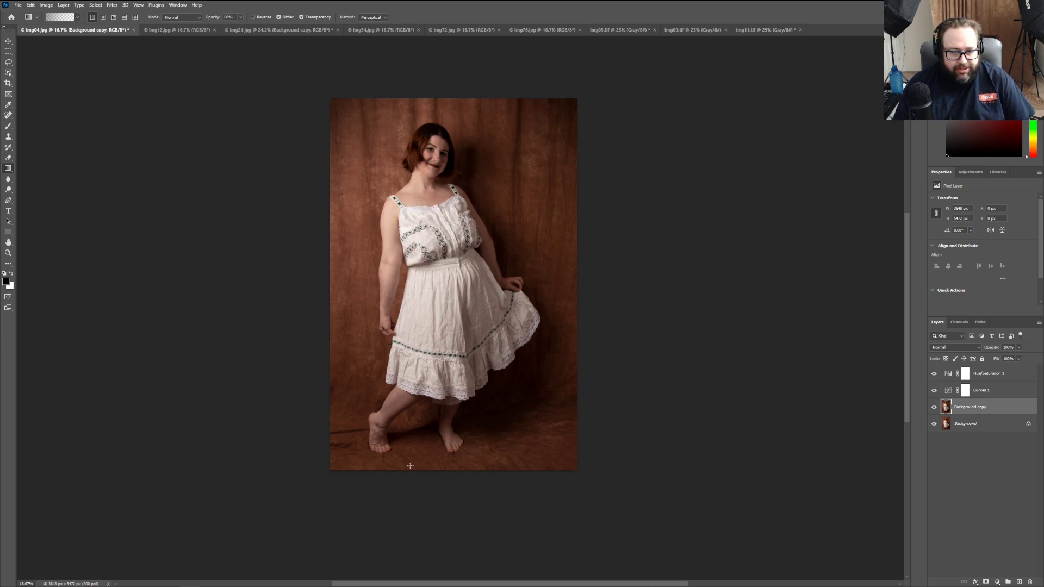
left_click_drag(605, 498, 497, 383)
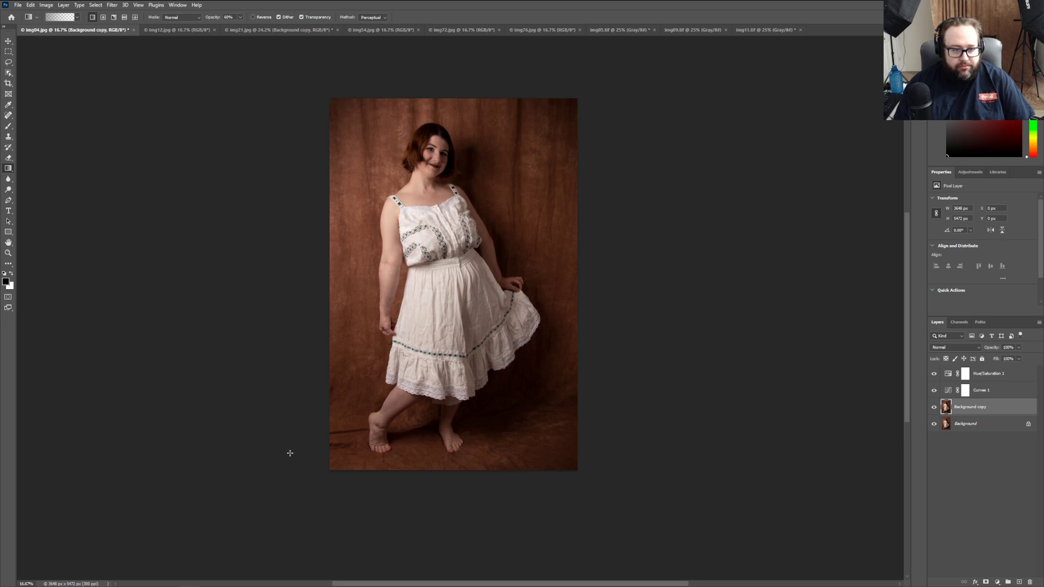
Step: Darken the left, top and right edges of the photo with short inward gradients starting outside the image
left_click_drag(277, 320, 373, 320)
left_click_drag(448, 82, 449, 124)
left_click_drag(628, 256, 521, 254)
left_click_drag(273, 271, 381, 270)
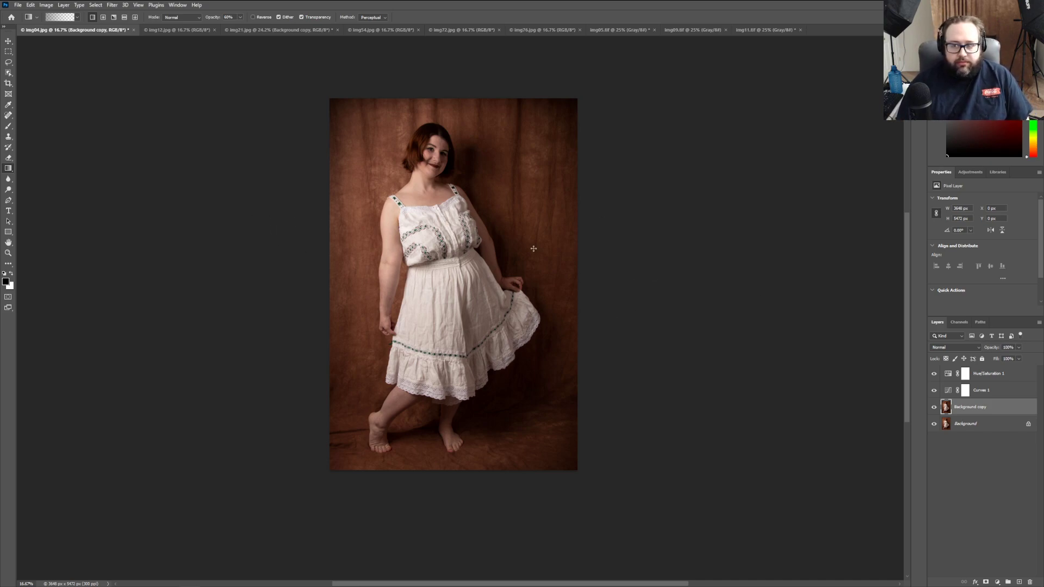
Step: Select the Hue/Saturation 1 layer and show the available adjustment types
left_click(979, 373)
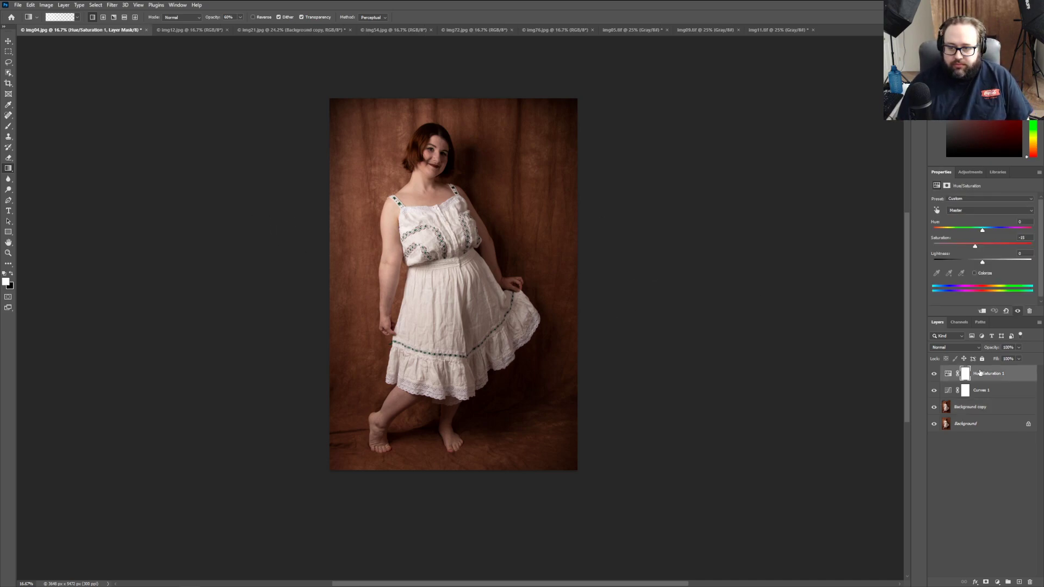
left_click(964, 170)
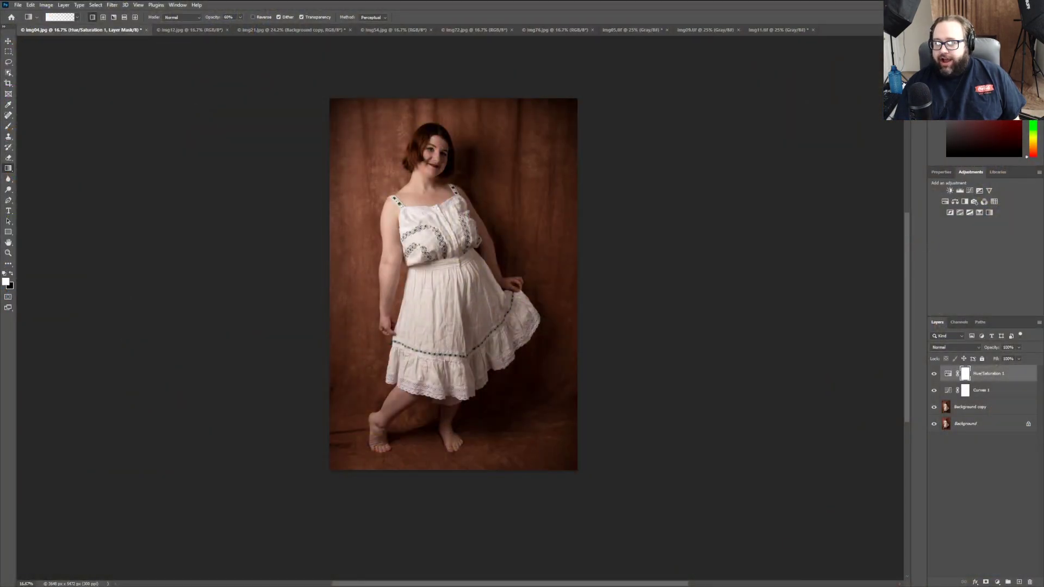
Step: Switch to the browser, look through several photos in the Costume & Cosplay portfolio gallery, and return to Photoshop
left_click_drag(1043, 234, 612, 4)
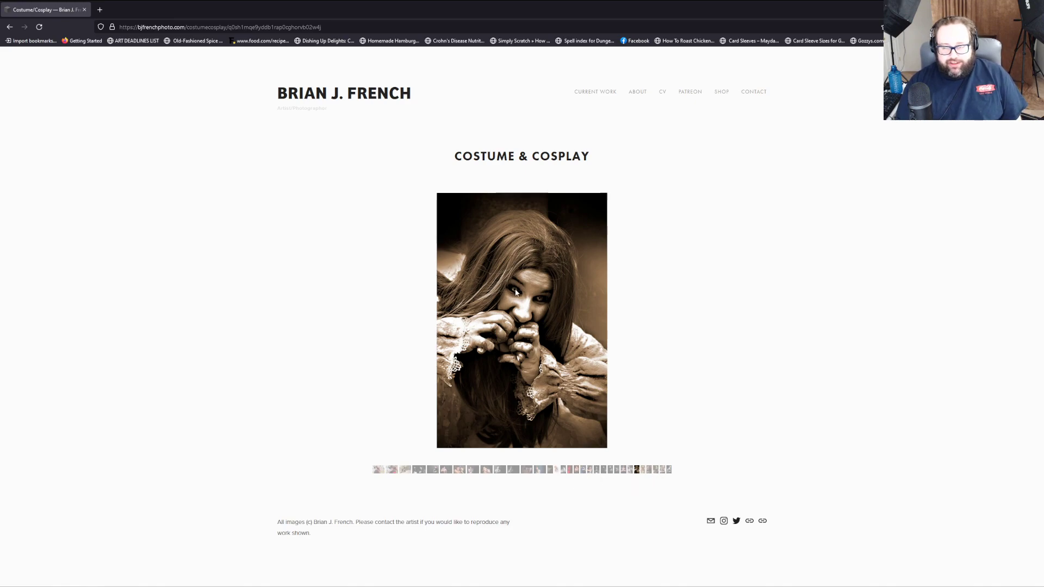
left_click(570, 473)
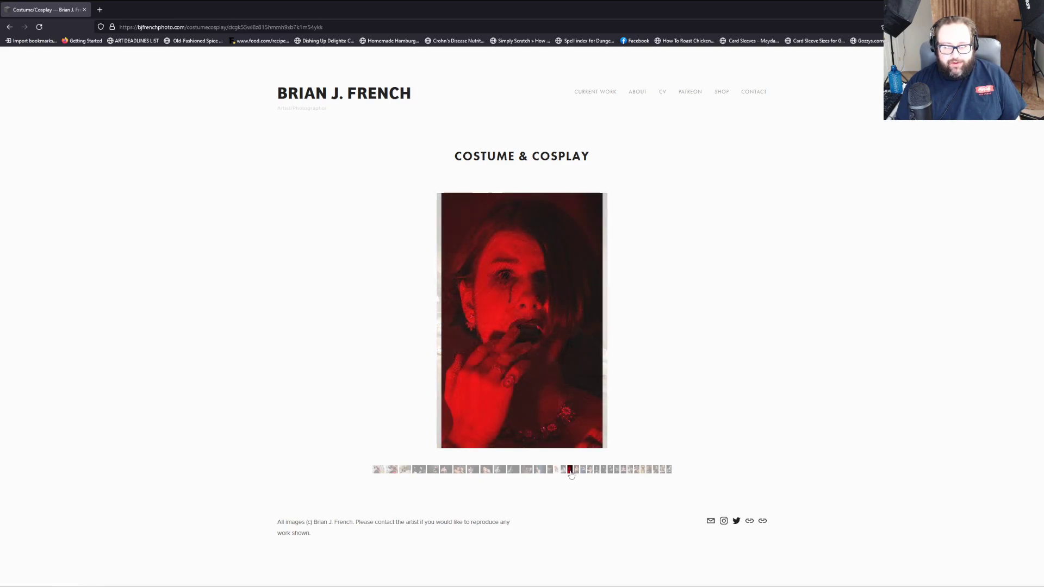
left_click(487, 471)
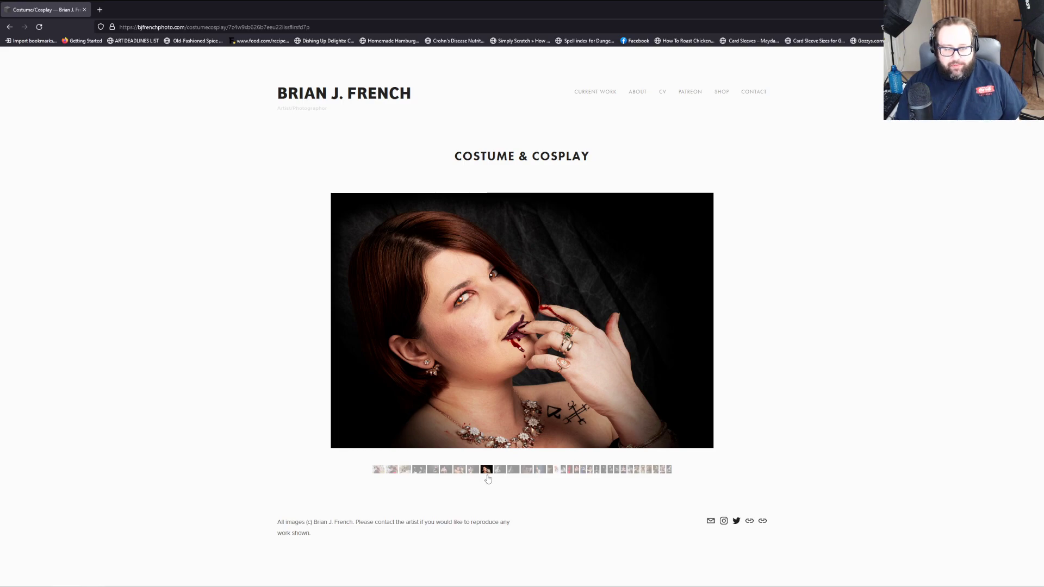
left_click(445, 472)
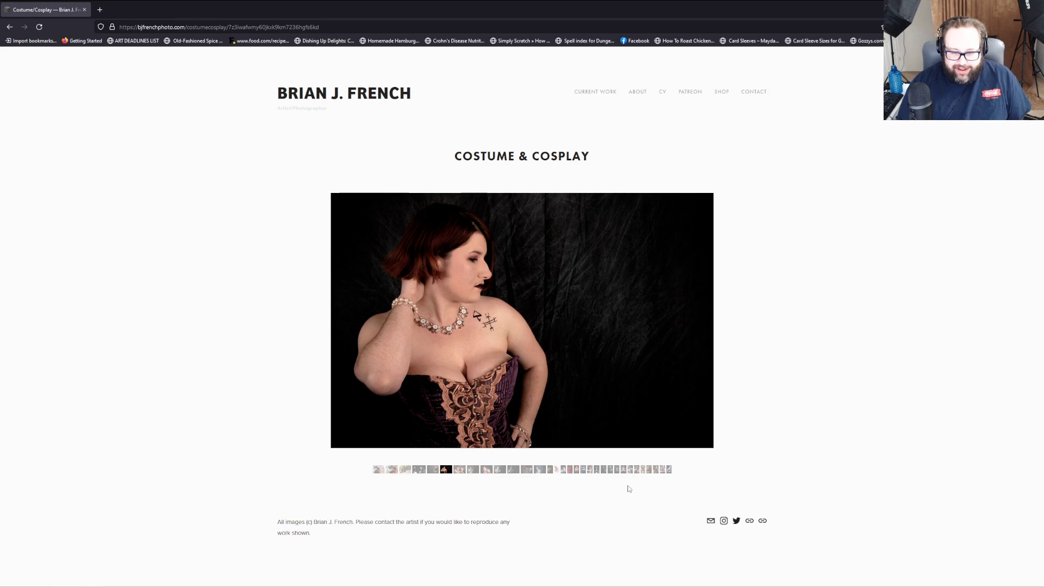
left_click(563, 473)
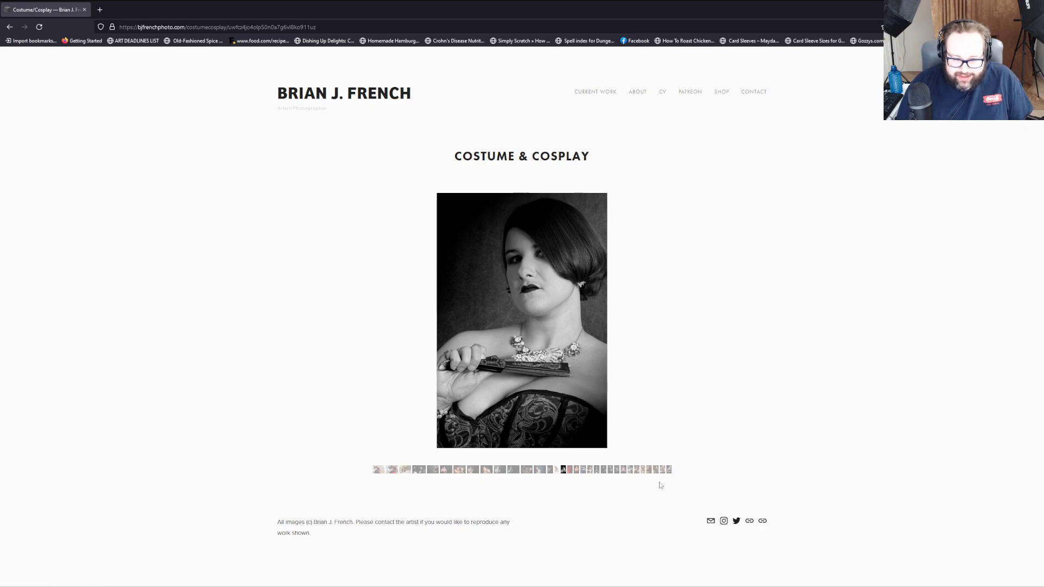
left_click(598, 473)
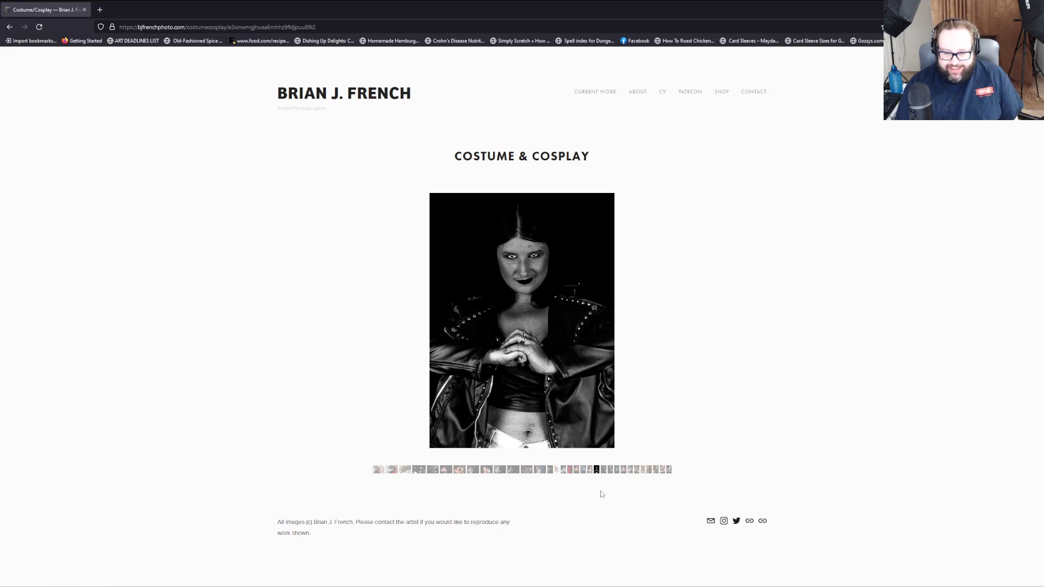
left_click(631, 471)
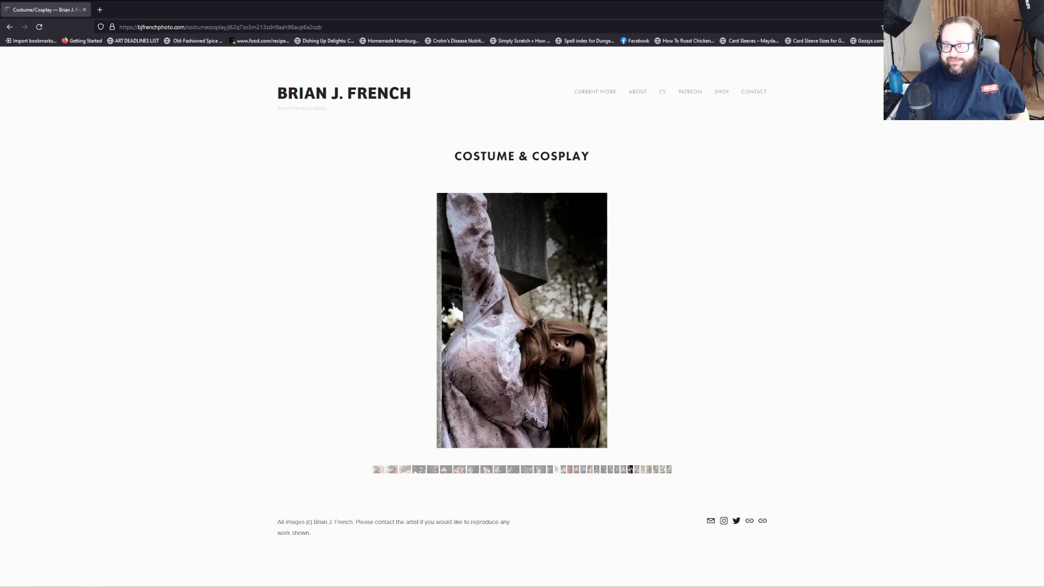
left_click(981, 9)
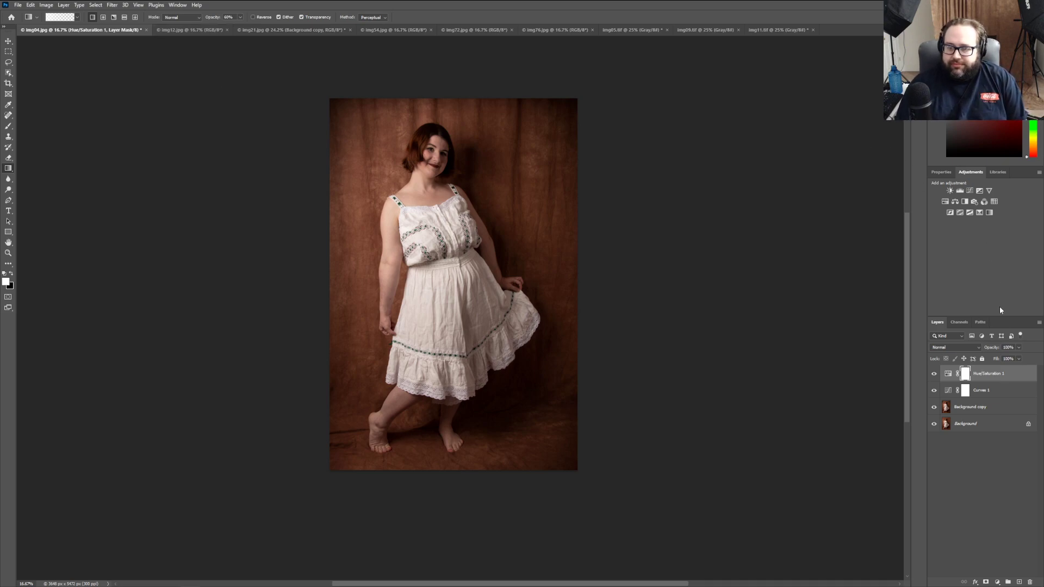
left_click(959, 323)
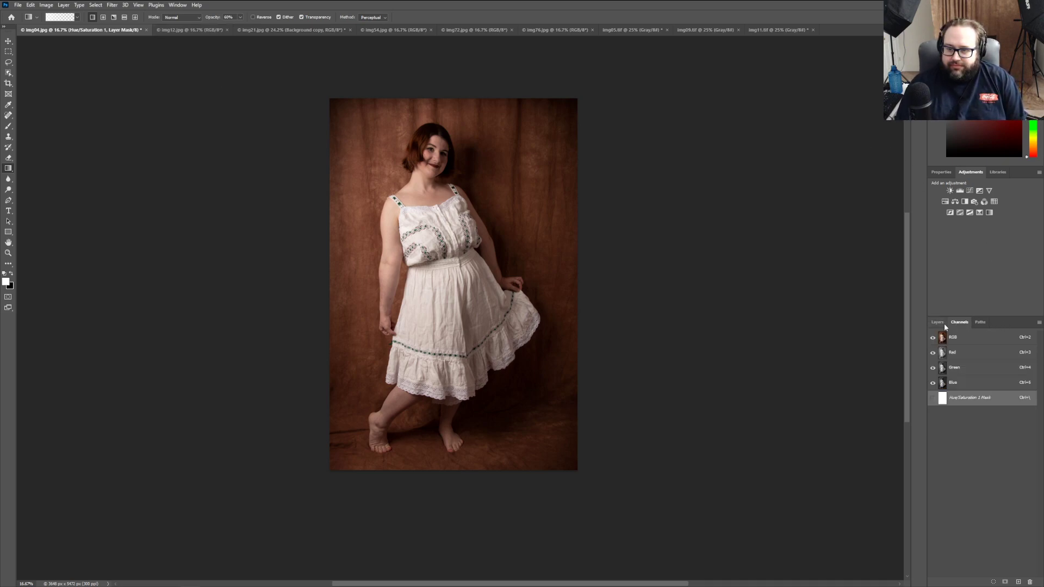
left_click(939, 323)
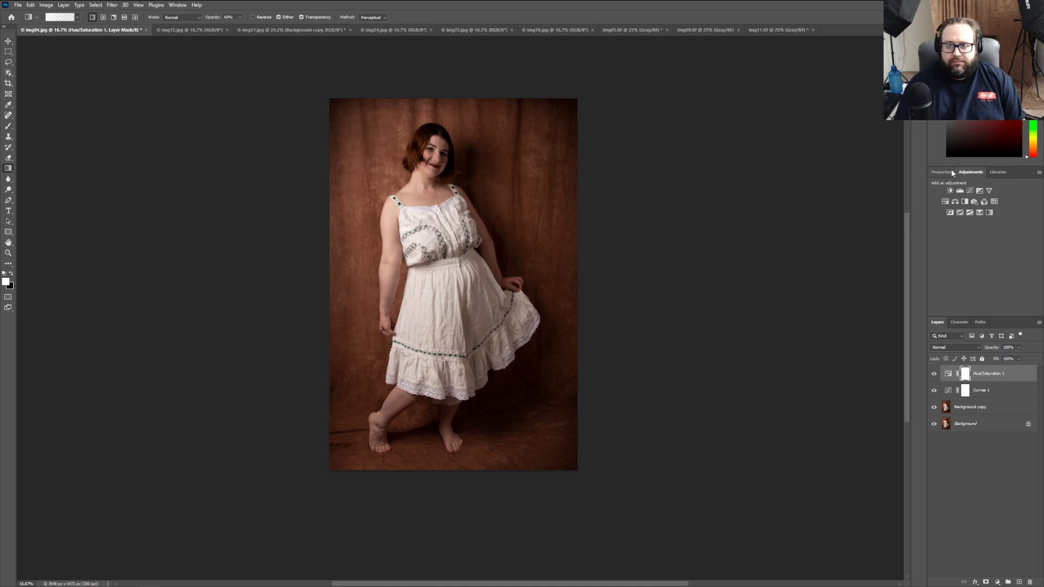
left_click(964, 322)
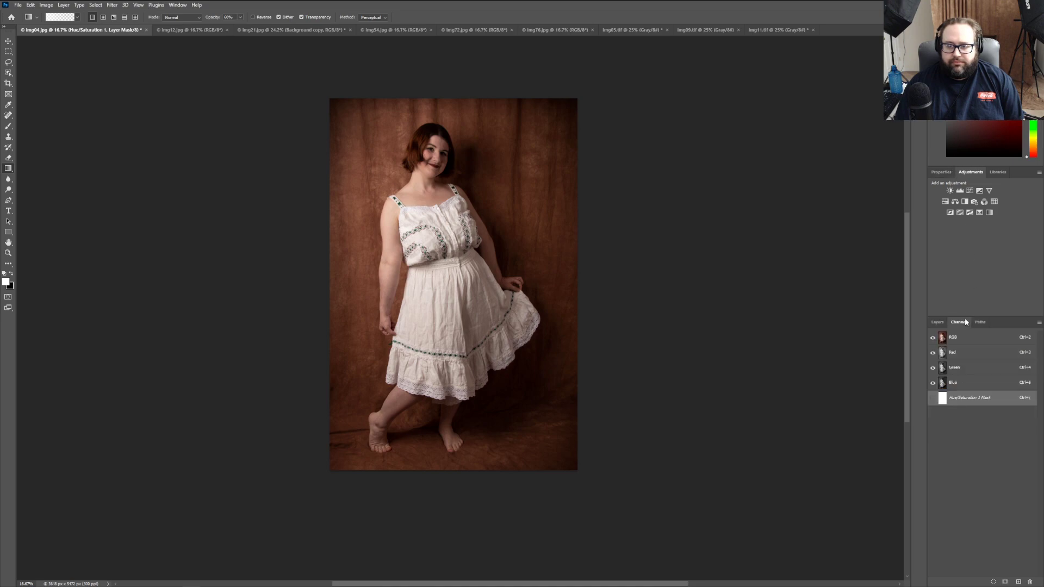
left_click(939, 321)
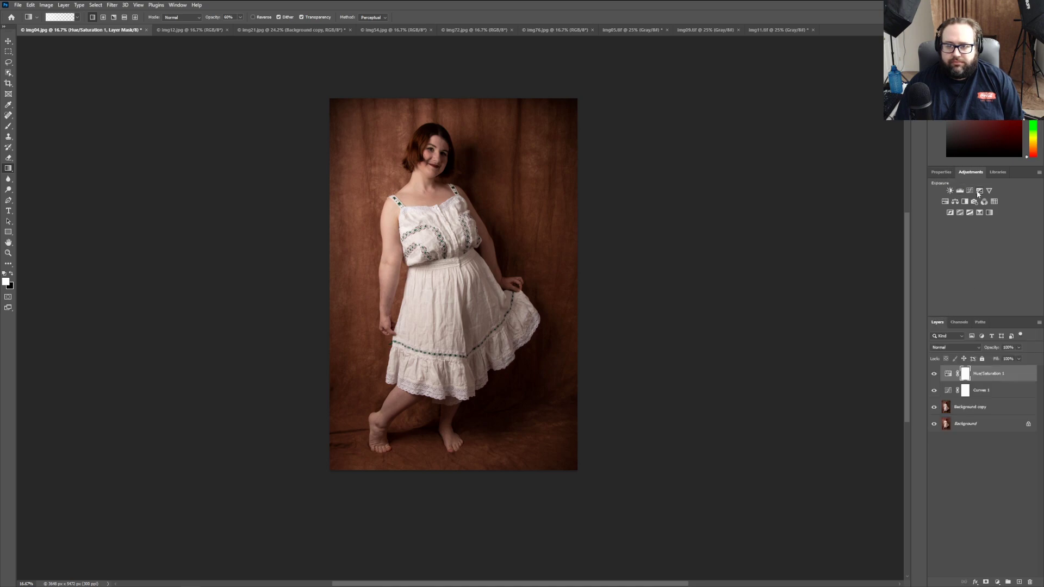
Step: Try a Brightness/Contrast adjustment layer above Hue/Saturation 1 and delete it
left_click(949, 191)
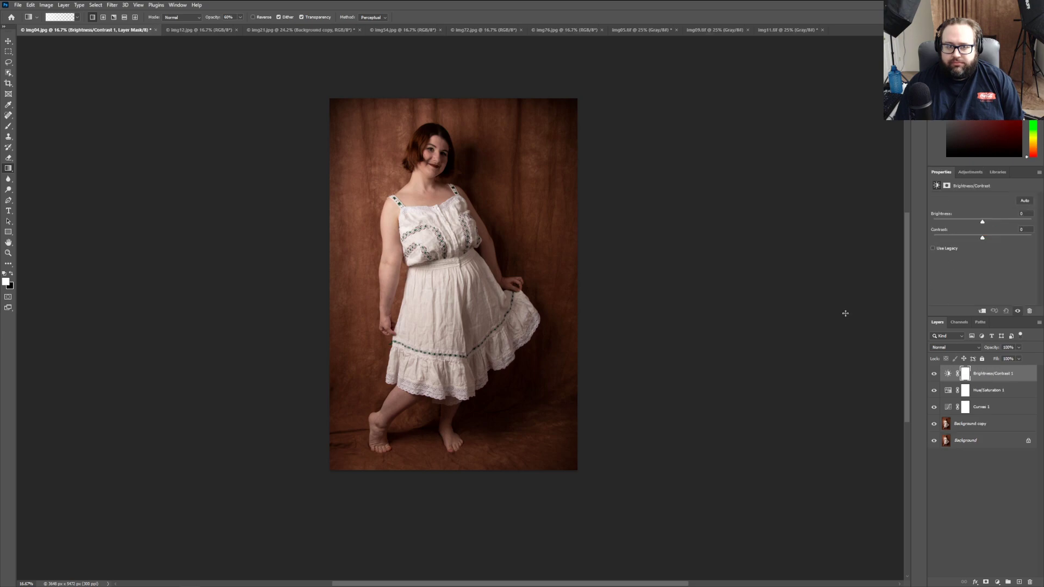
mouse_move(983, 241)
left_mouse_down()
mouse_move(998, 239)
mouse_move(958, 240)
mouse_move(982, 240)
left_mouse_up()
left_click_drag(986, 375, 1030, 581)
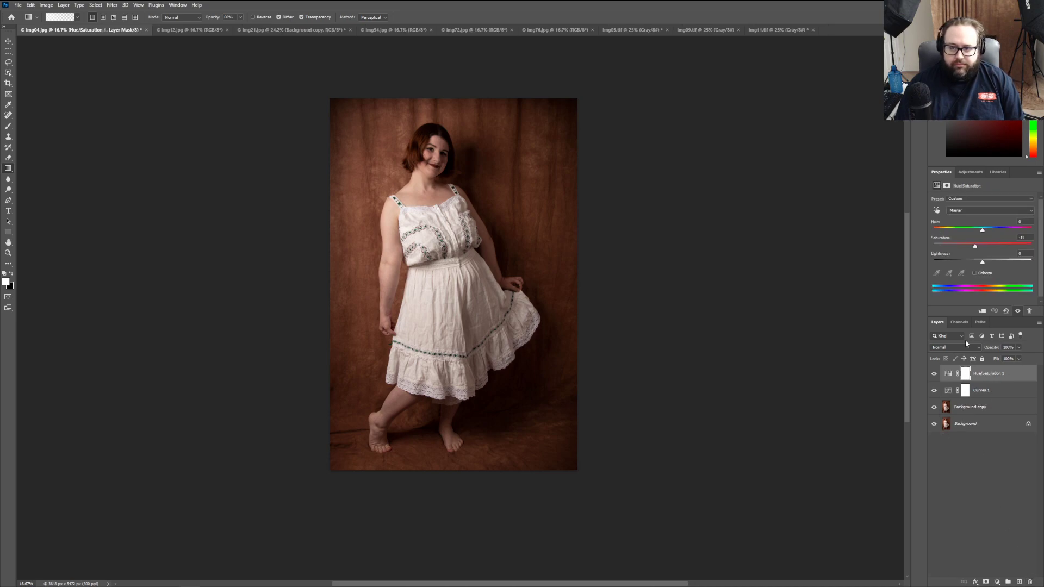
Step: Add a Gradient Map adjustment layer above Hue/Saturation 1 and hide it
left_click(970, 172)
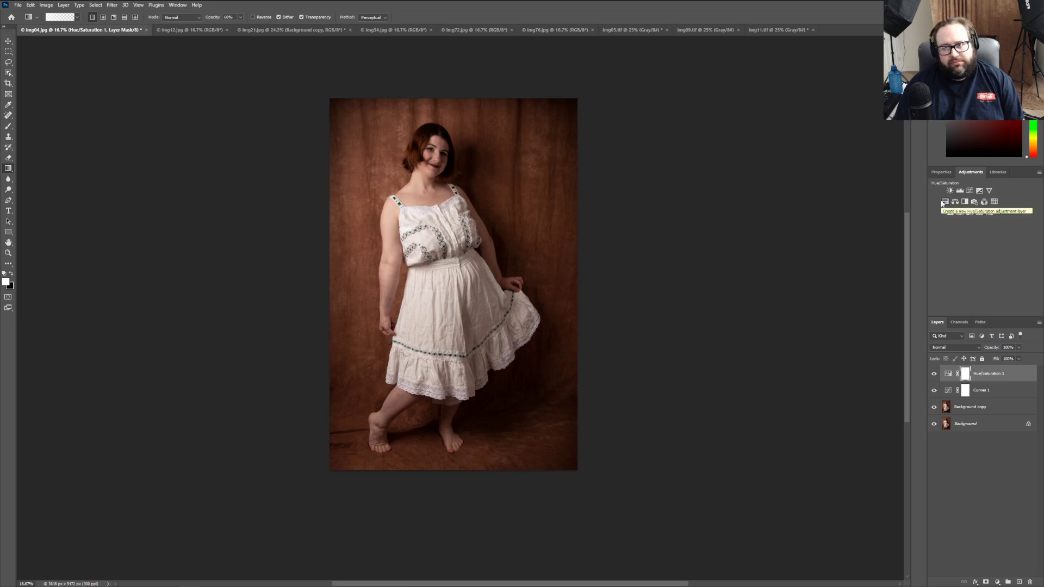
left_click(979, 212)
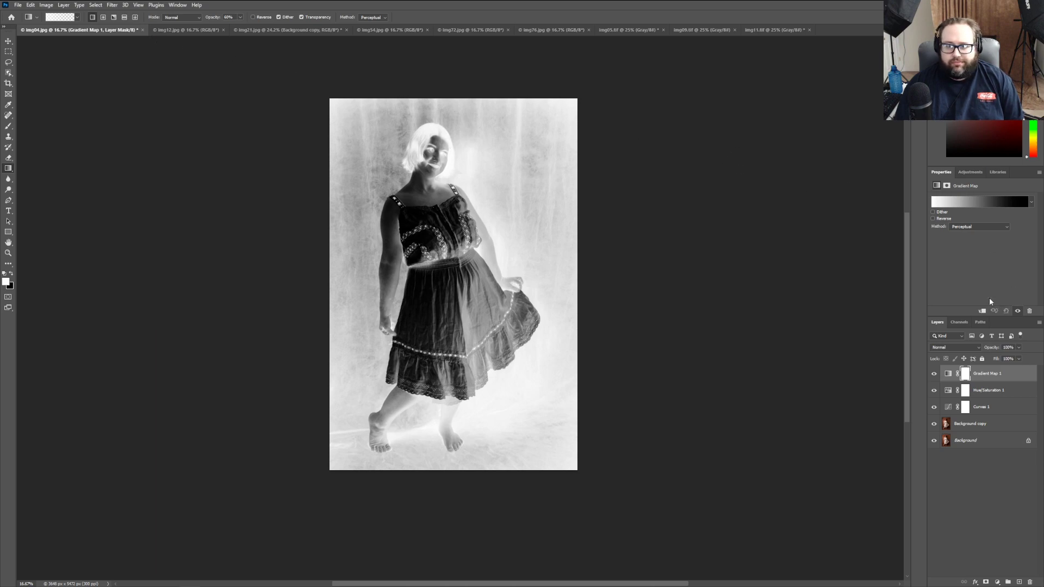
left_click(933, 374)
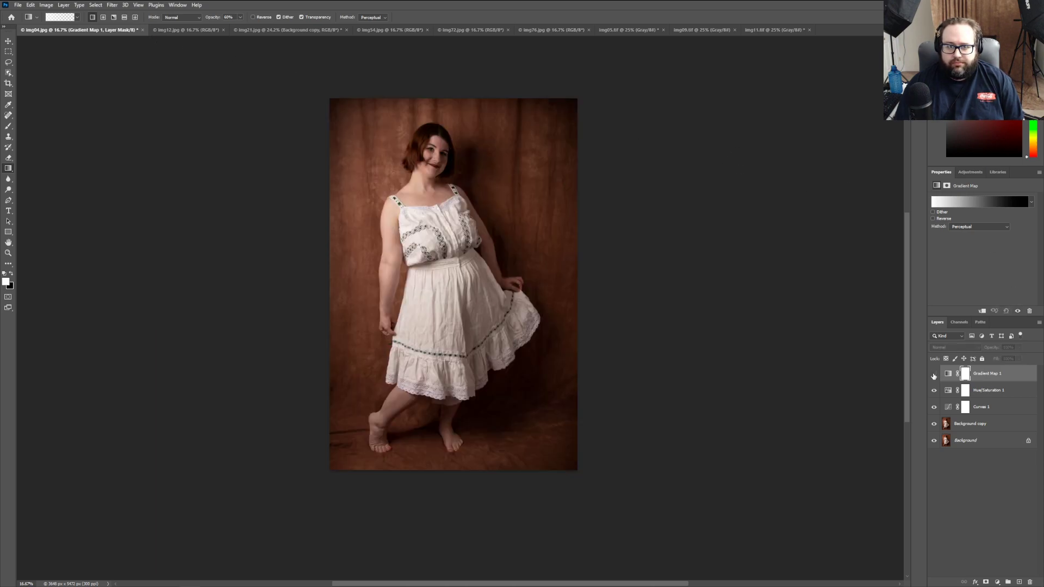
Step: Add a Selective Color adjustment layer above Gradient Map 1 and slightly raise the black amount in the Reds
left_click(970, 172)
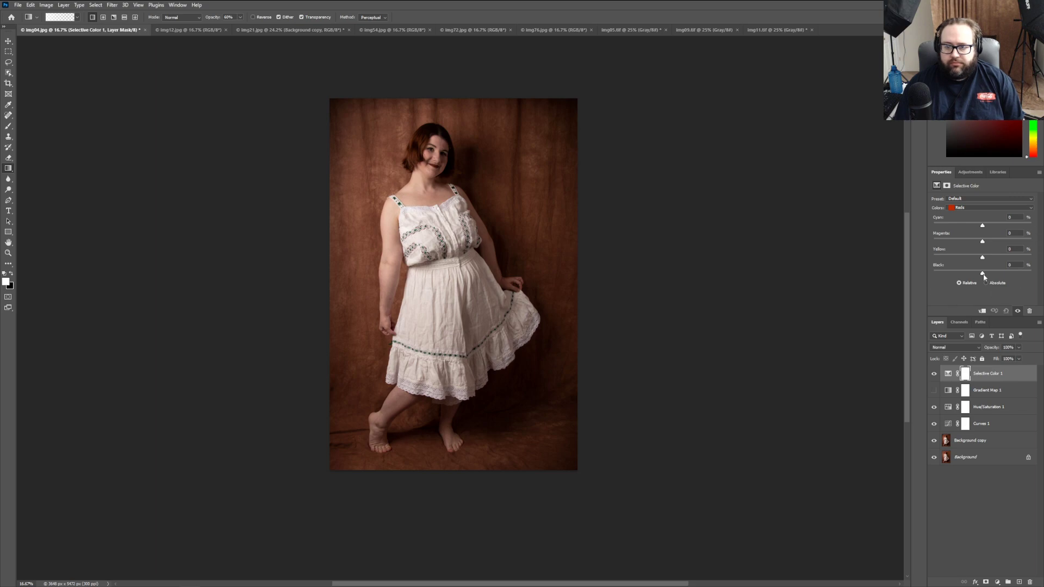
mouse_move(983, 273)
left_mouse_down()
mouse_move(1030, 273)
mouse_move(984, 273)
left_mouse_up()
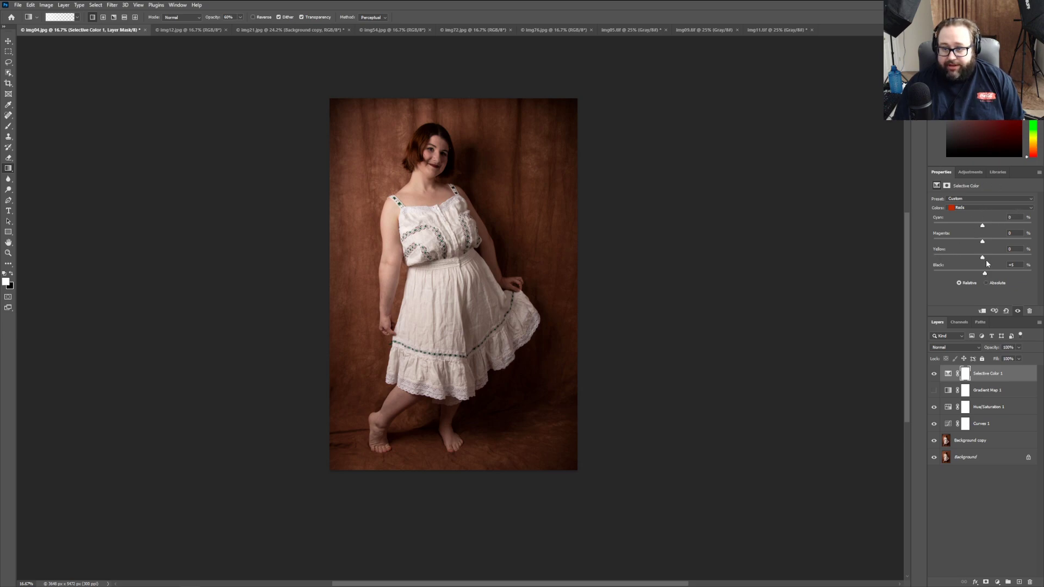
Step: Try a slight increase of the black amount in the Blacks range of Selective Color 1 and reset it to 0
left_click(974, 207)
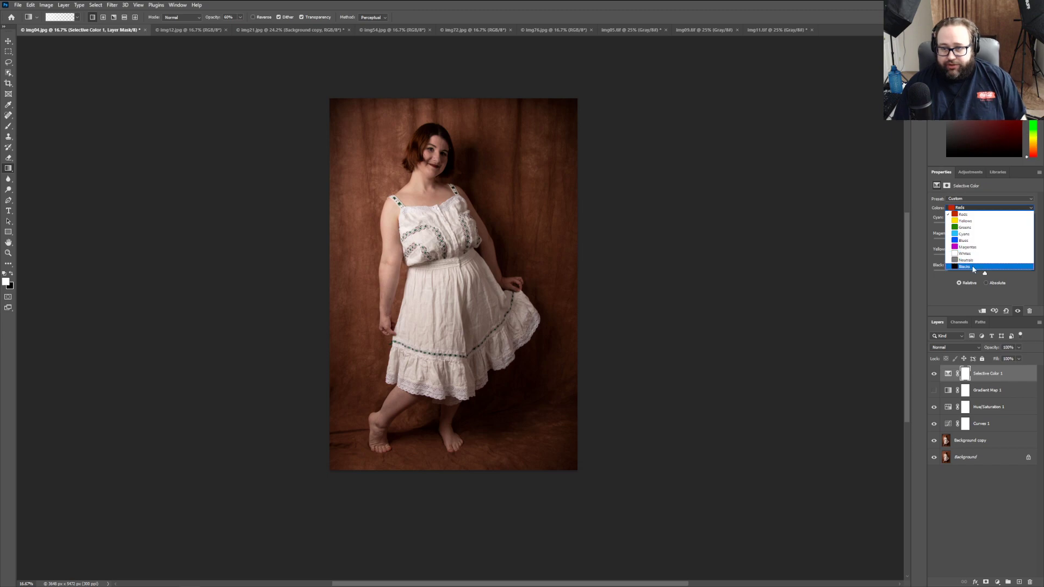
left_click(973, 270)
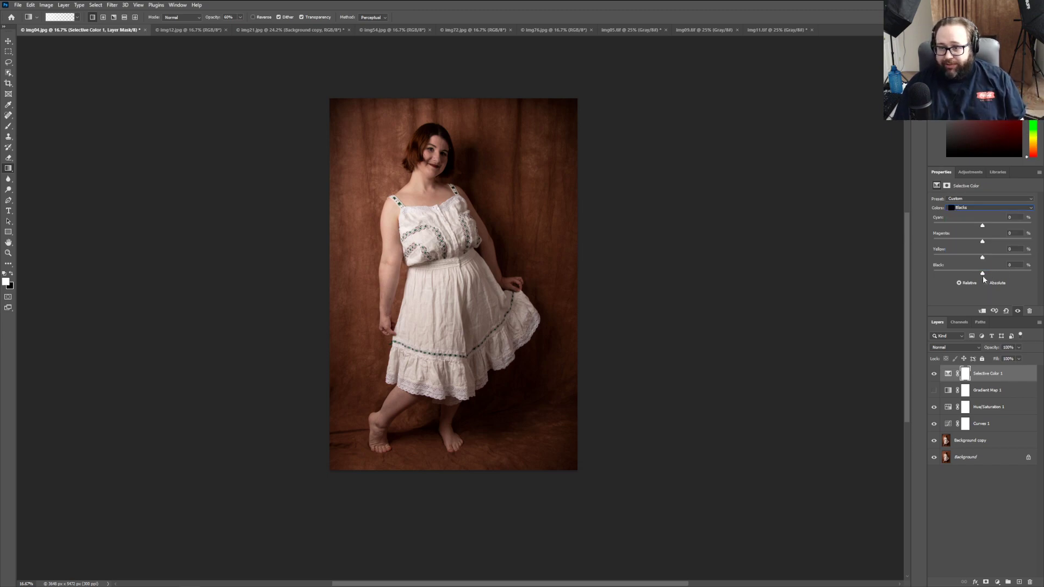
left_click_drag(983, 274, 983, 274)
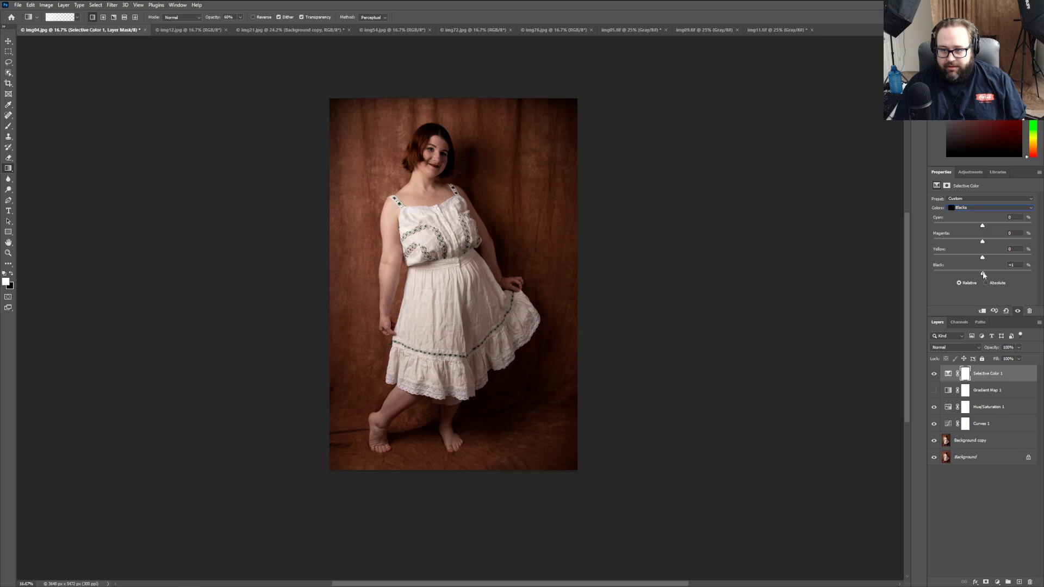
left_click(1016, 265)
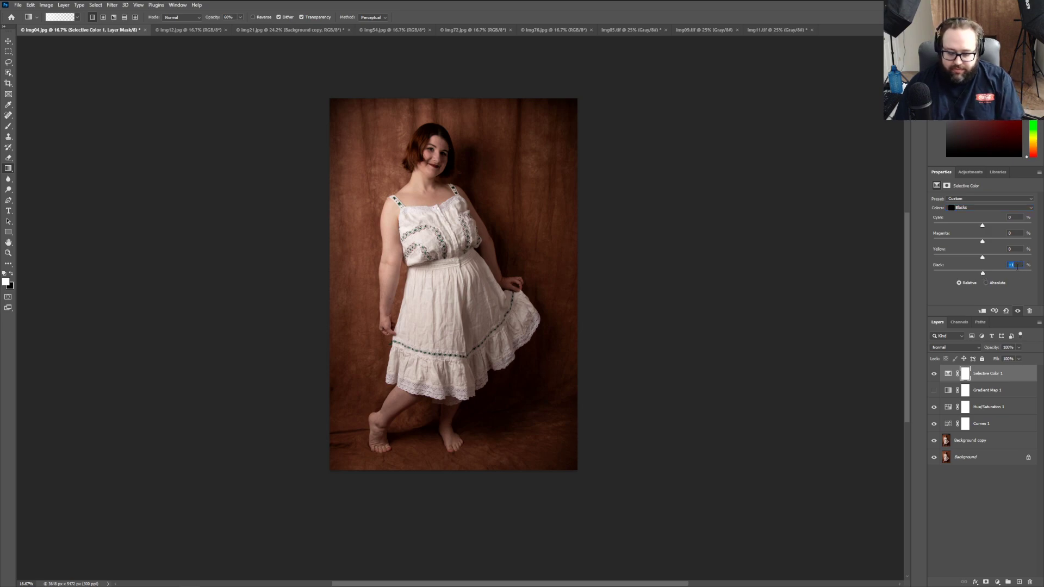
type("0")
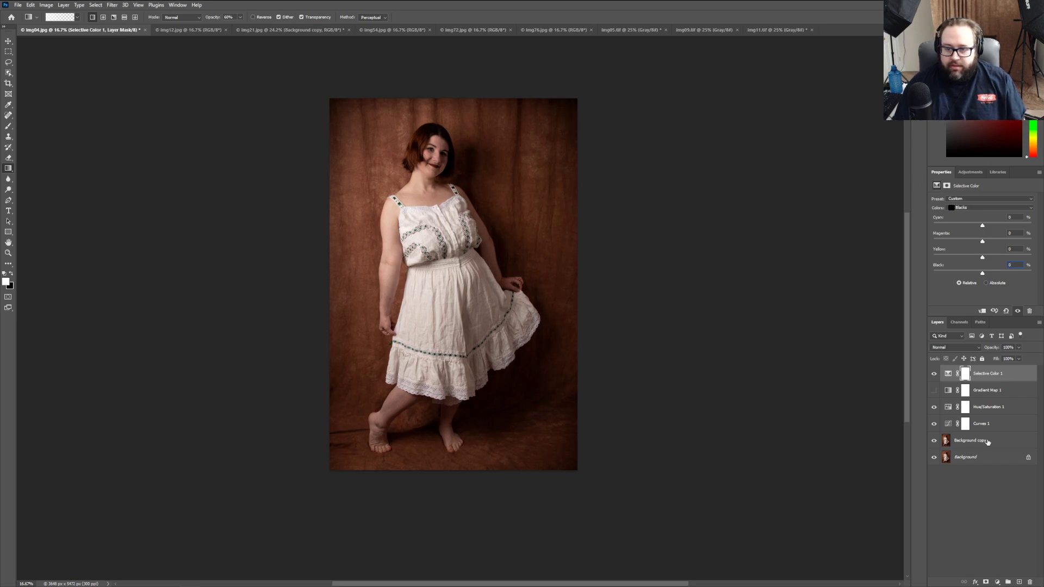
Step: Save the portrait on the computer as a Photoshop file named 04 with maximum compatibility, and stop the cloud-or-computer prompt from showing again
left_click(18, 4)
left_click(103, 103)
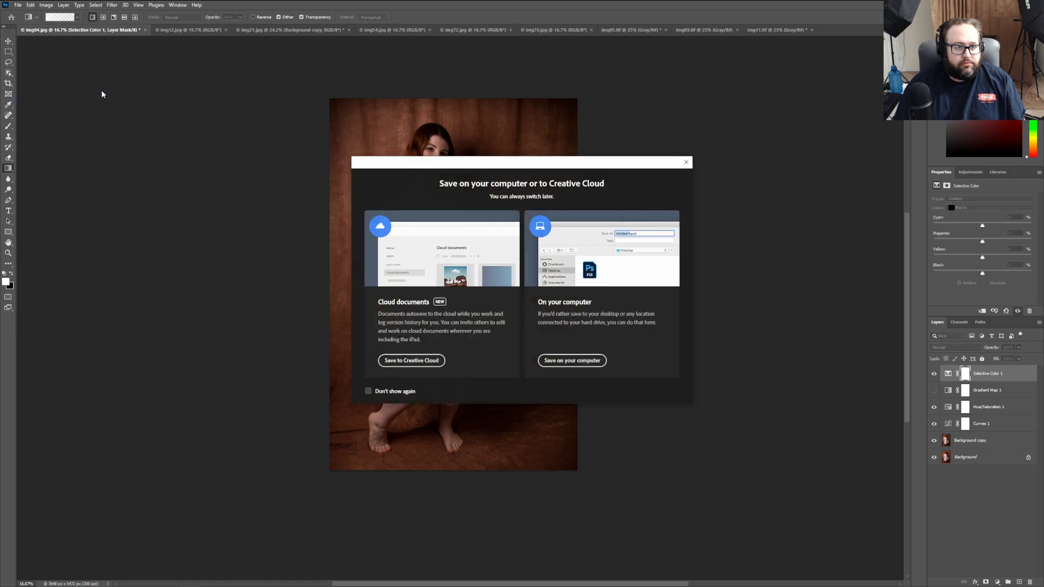
left_click(389, 393)
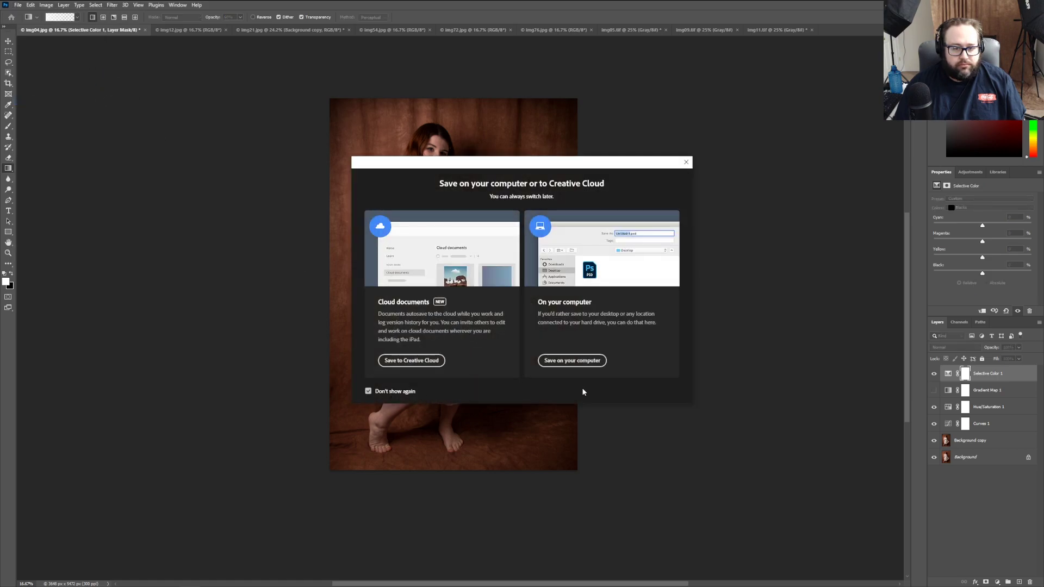
left_click(572, 361)
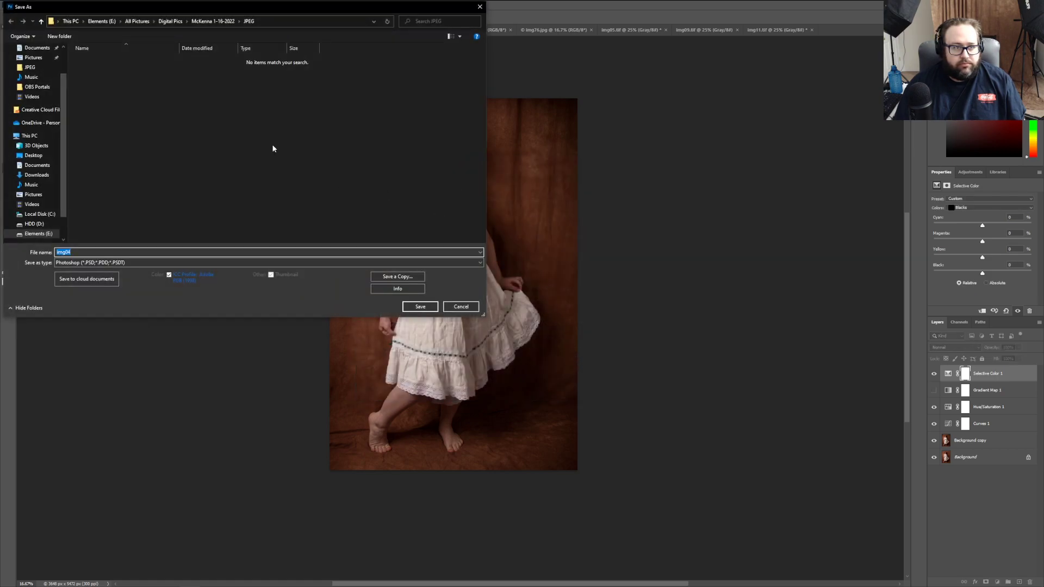
left_click(64, 252)
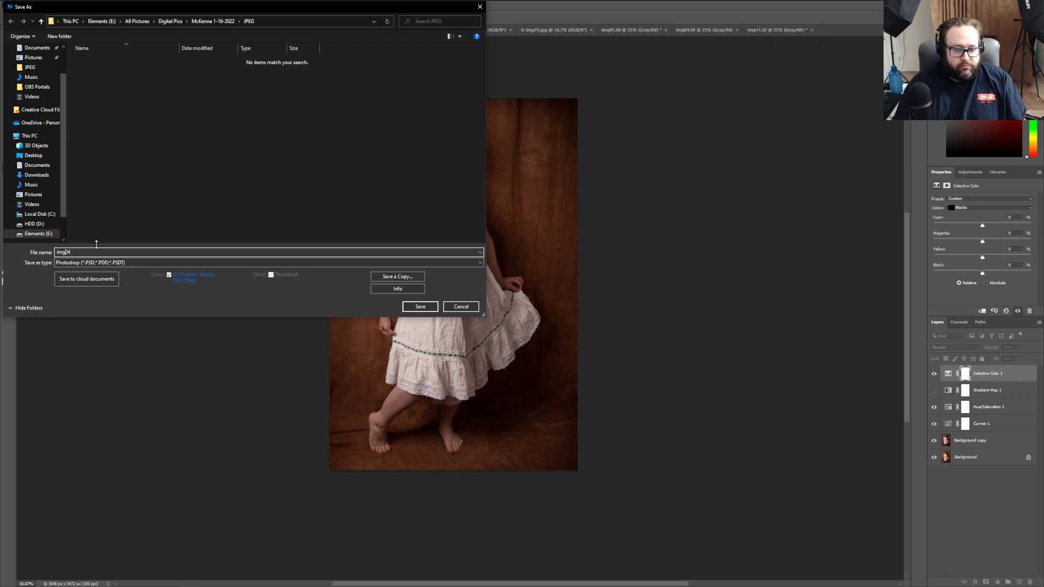
key("BackSpace")
key("BackSpace")
key("BackSpace")
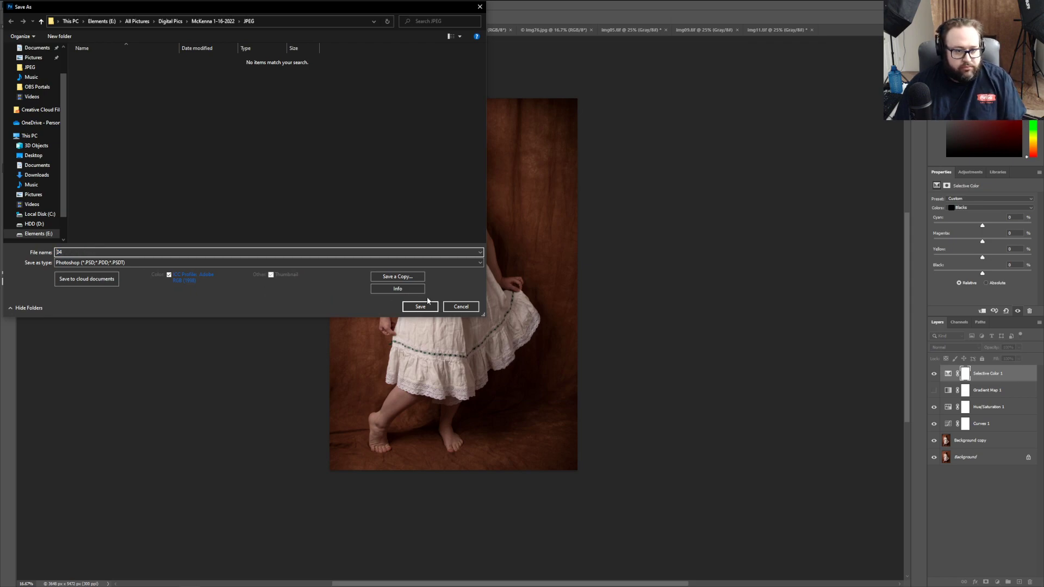
left_click(429, 308)
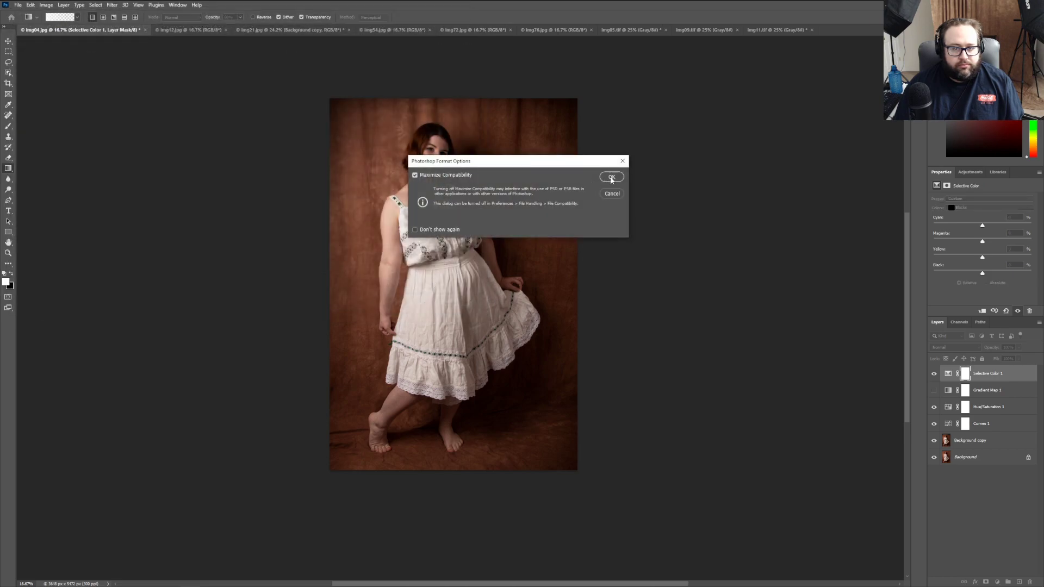
left_click(611, 178)
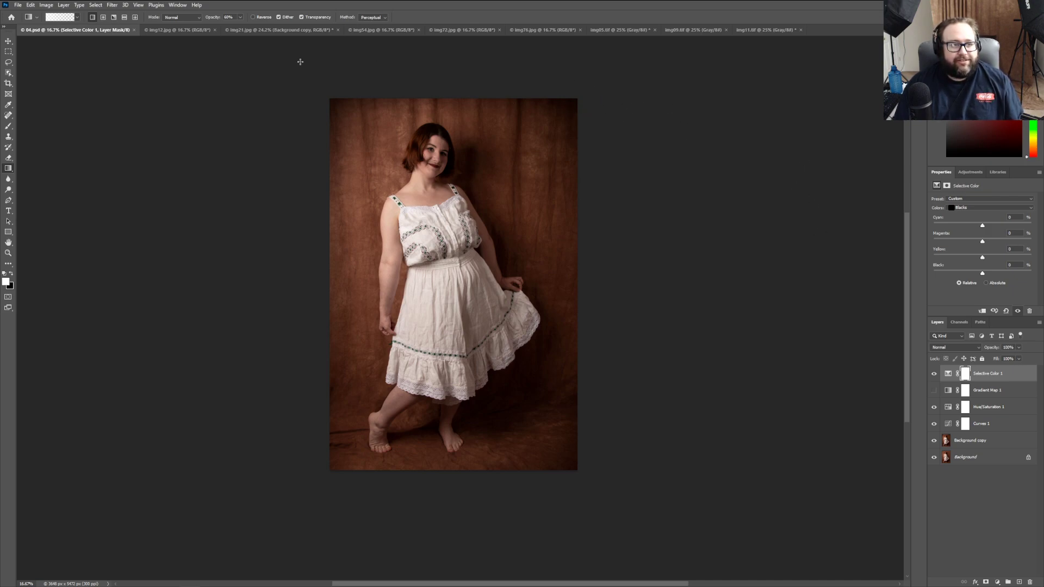
Step: Compare the unedited img12.jpg photo with the finished portrait 04.psd
left_click(183, 30)
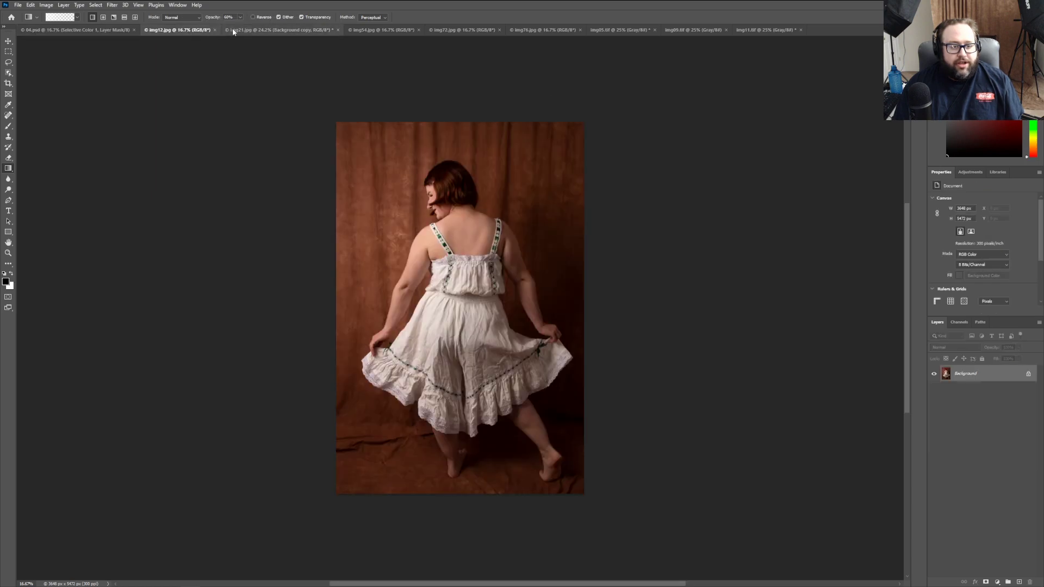
left_click(102, 30)
left_click(176, 30)
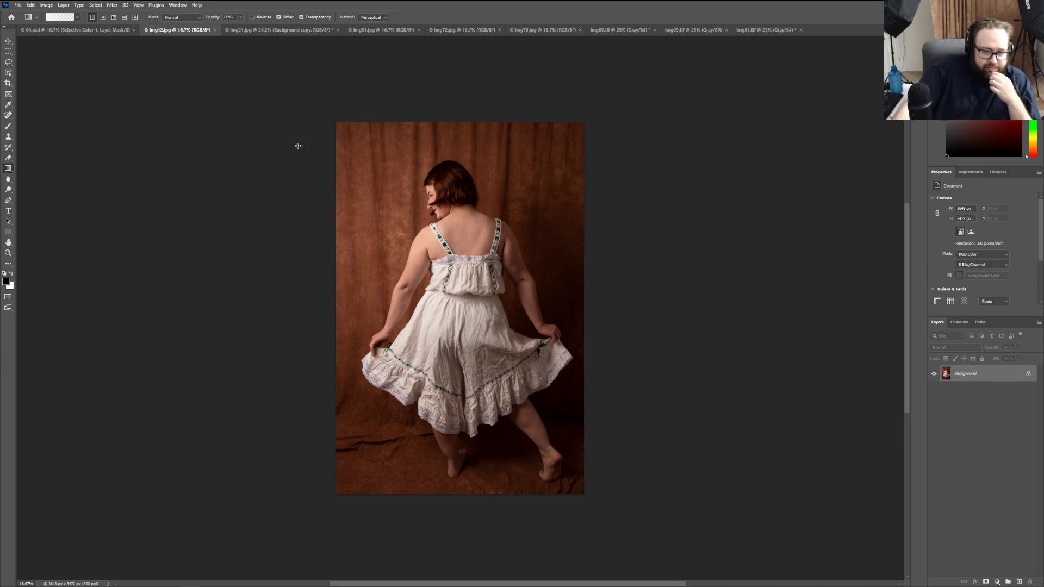
Step: In img21.jpg, add a Curves adjustment layer above Background copy and pull its white point slightly inward
left_click(273, 30)
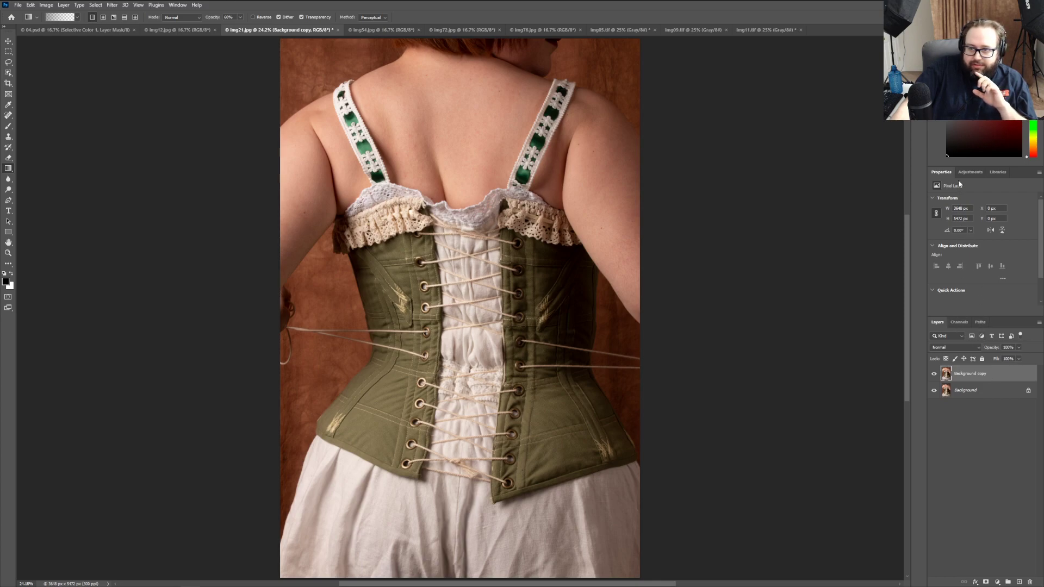
left_click(970, 172)
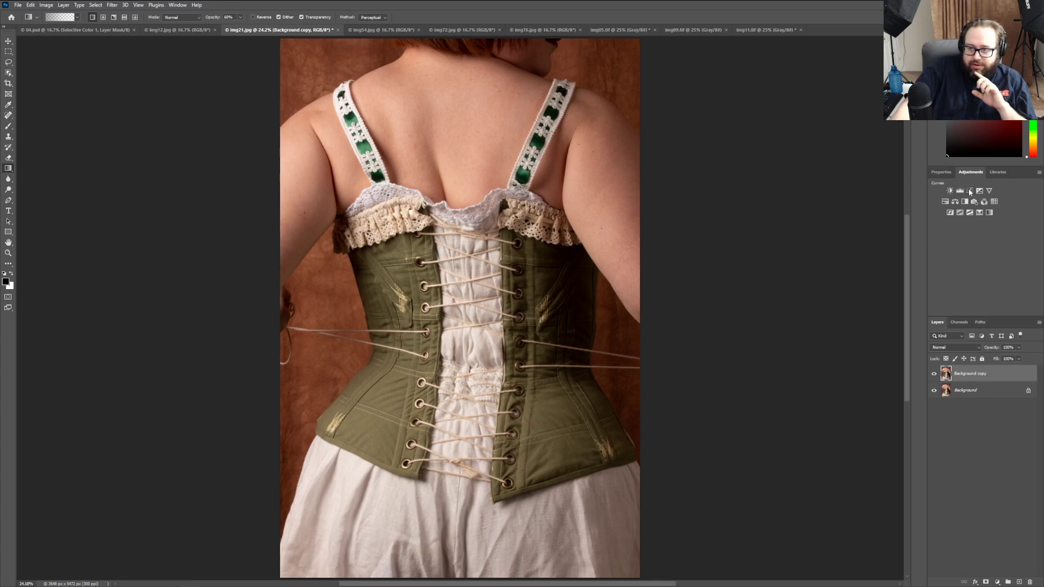
left_click(970, 191)
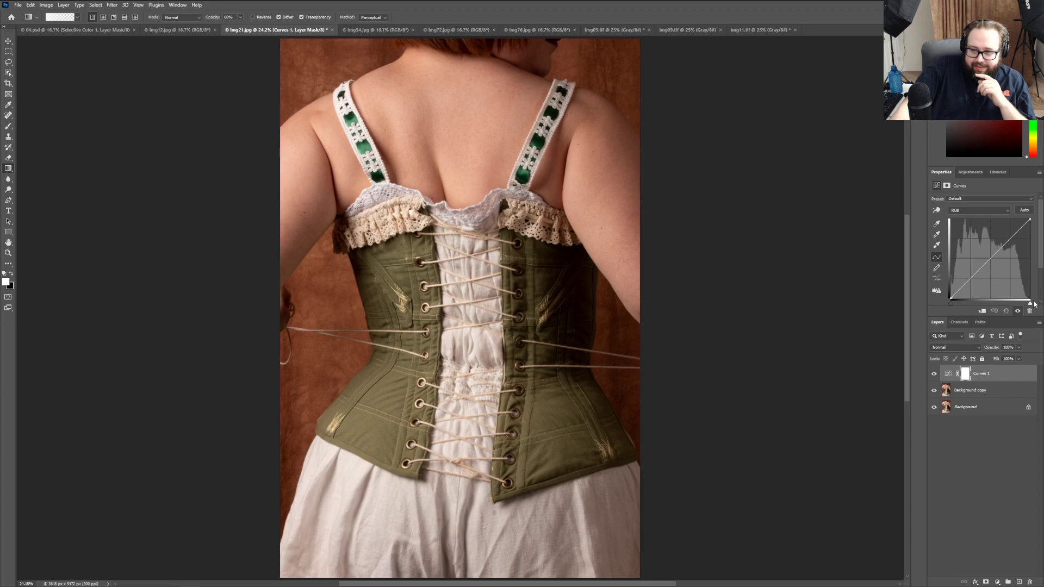
left_click_drag(1029, 305, 1027, 305)
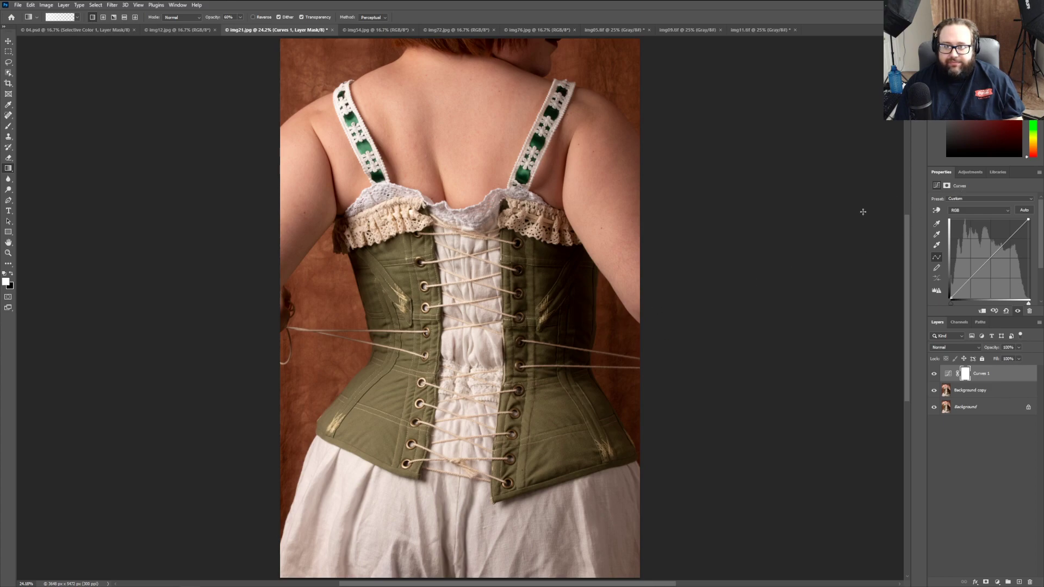
Step: Add a Hue/Saturation adjustment layer above Curves 1 and lower the master saturation to about -15
left_click(971, 172)
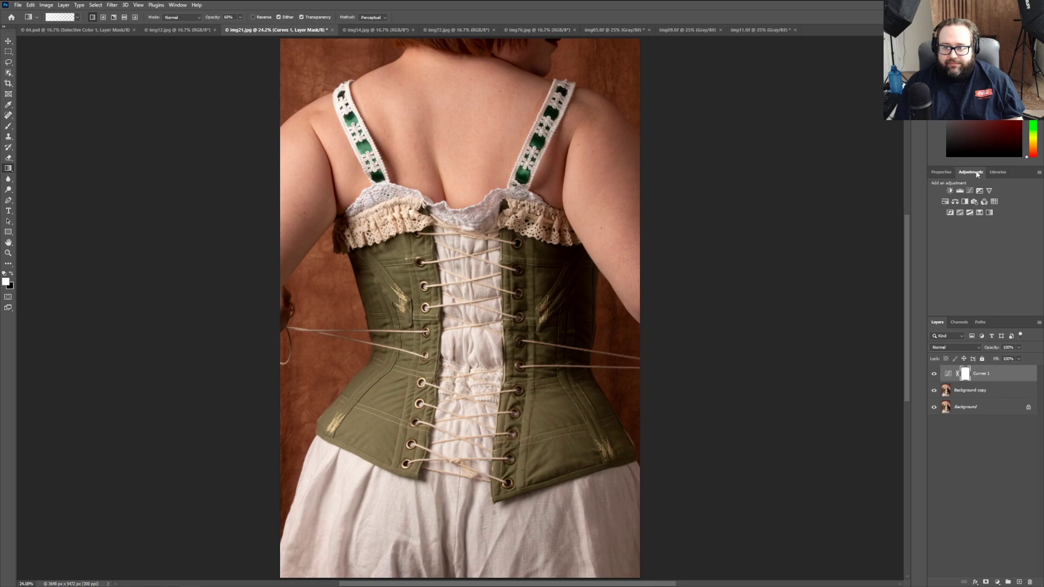
left_click(945, 201)
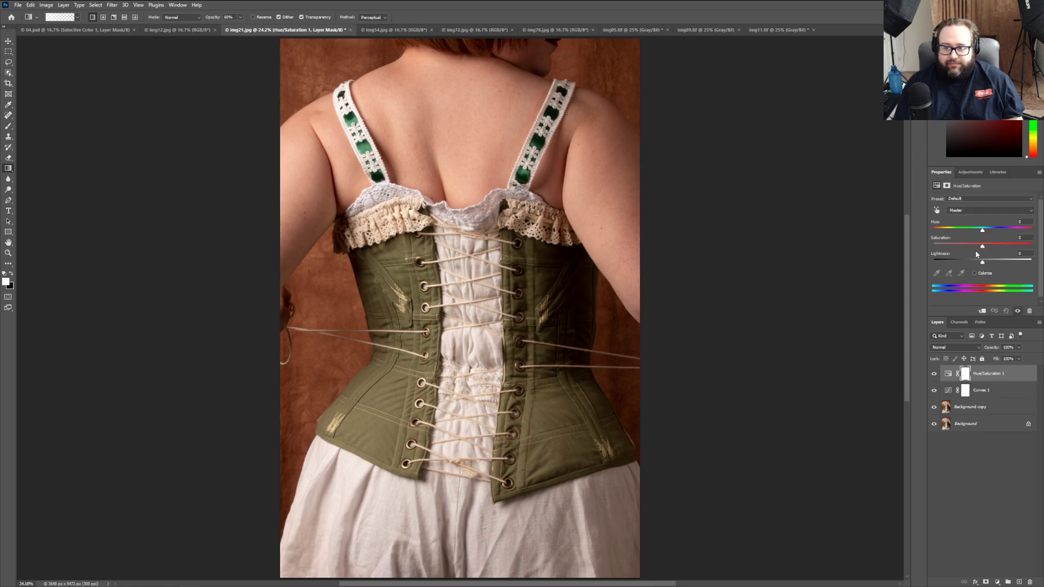
left_click_drag(982, 248, 977, 248)
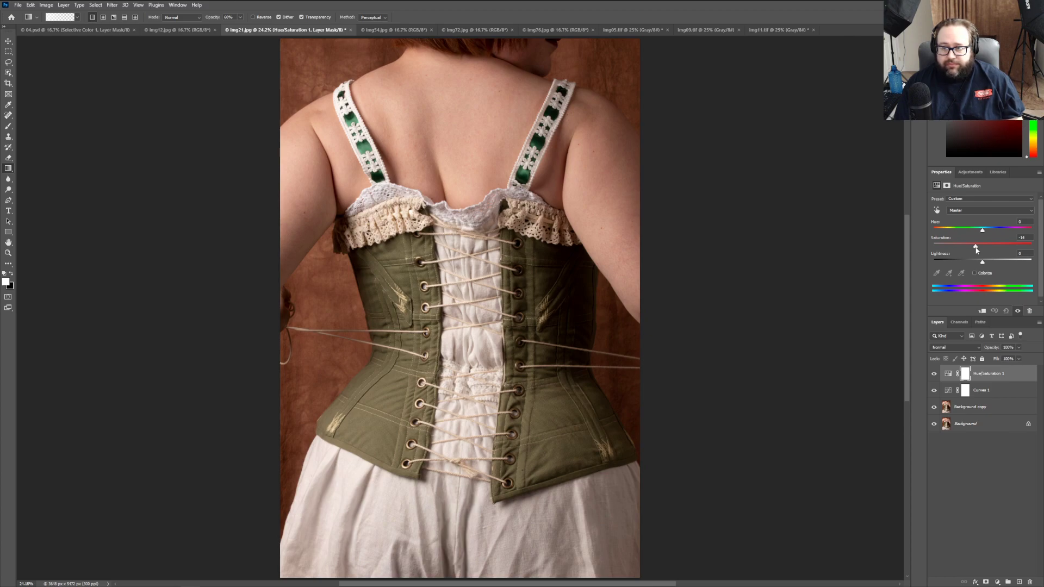
left_click_drag(975, 249, 975, 249)
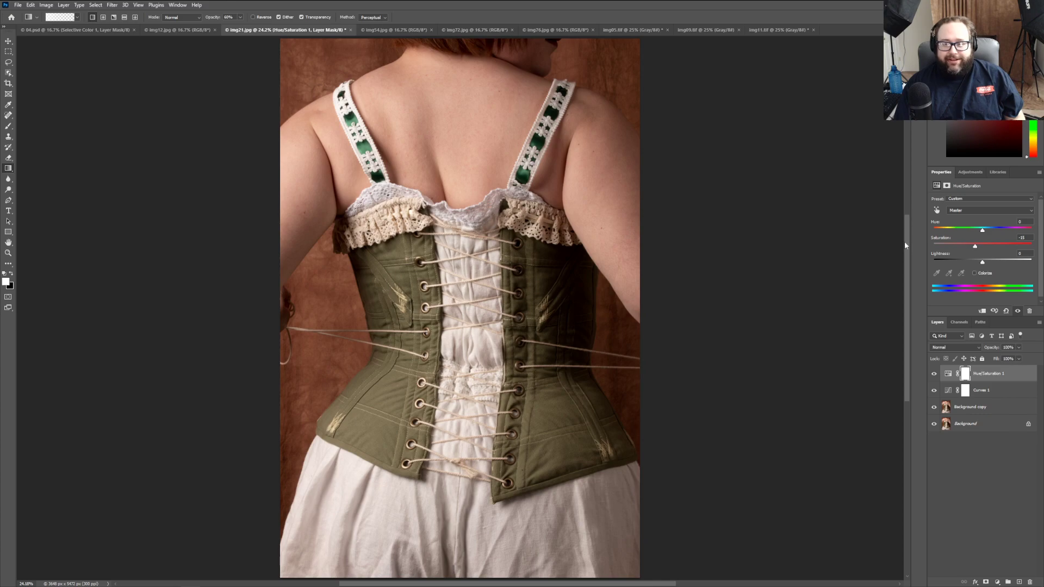
Step: Darken both upper corners of the Background copy layer with short diagonal gradients running inward
left_click(978, 410)
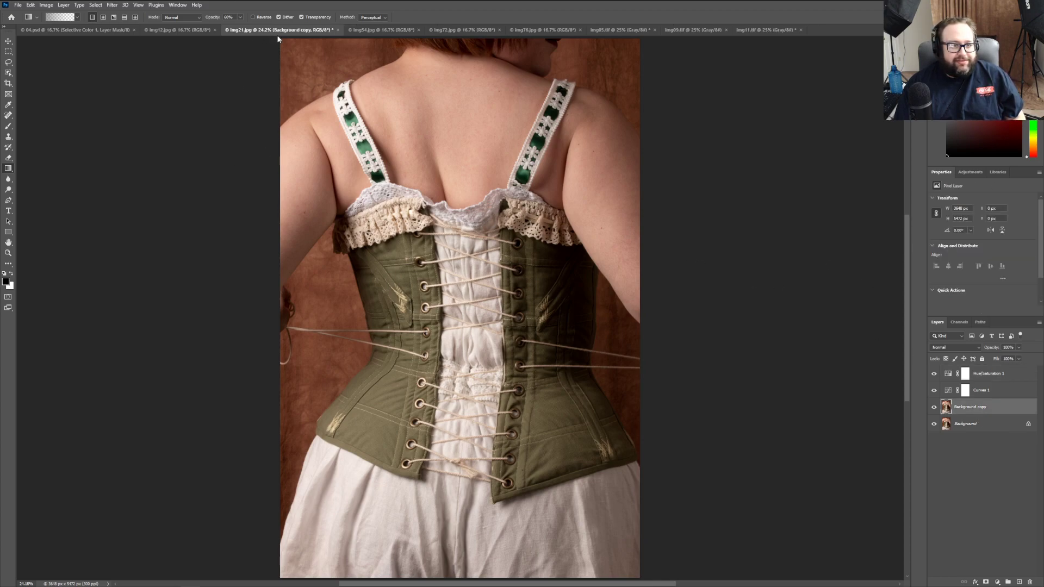
left_click_drag(278, 36, 385, 117)
left_click_drag(643, 37, 591, 93)
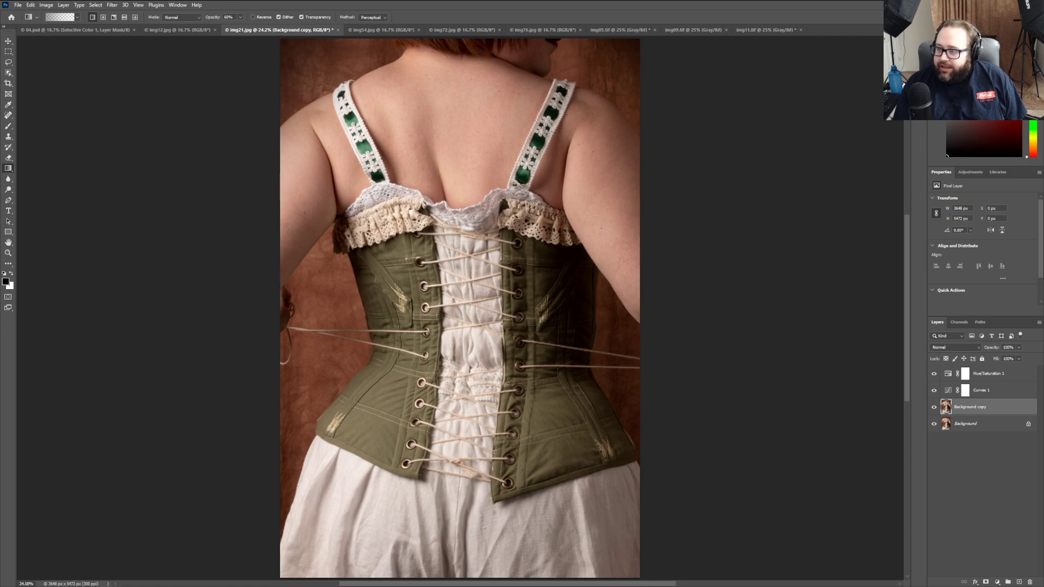
Step: Switch to the browser, examine the annotated corset reference image, and return to Photoshop
key("alt+Tab")
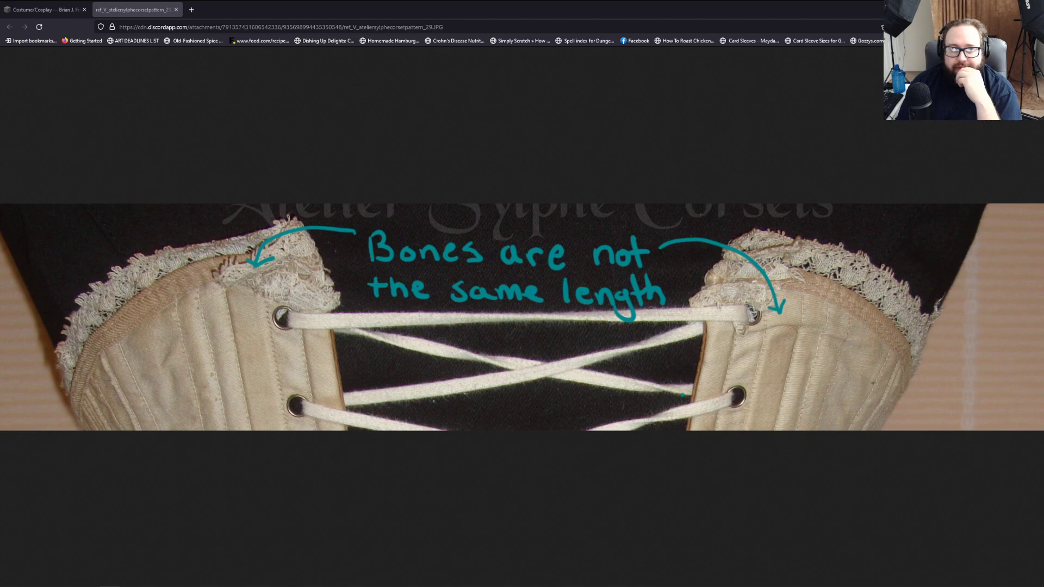
key("alt+Tab")
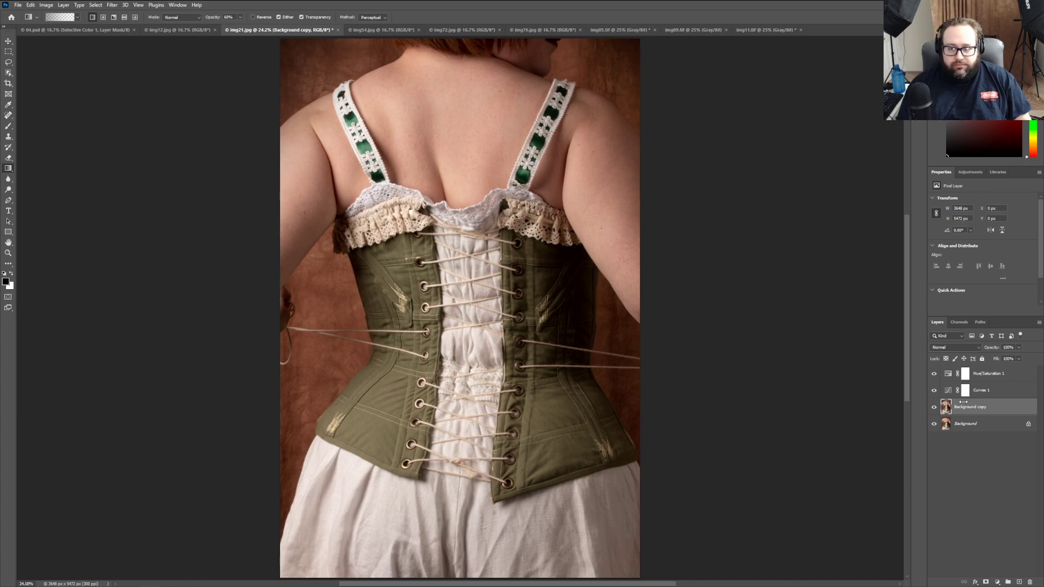
left_click(966, 324)
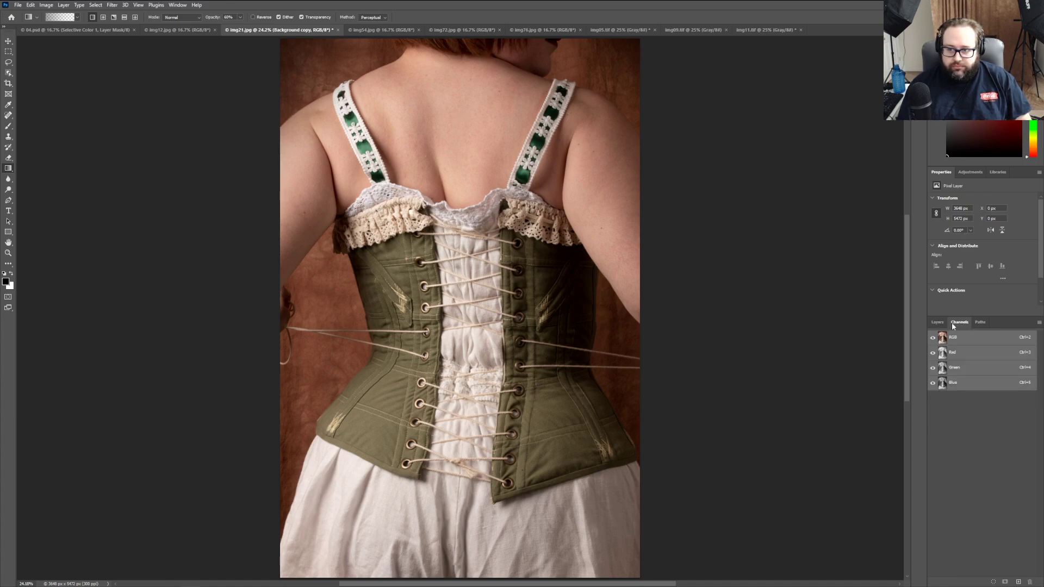
left_click(938, 322)
left_click(973, 172)
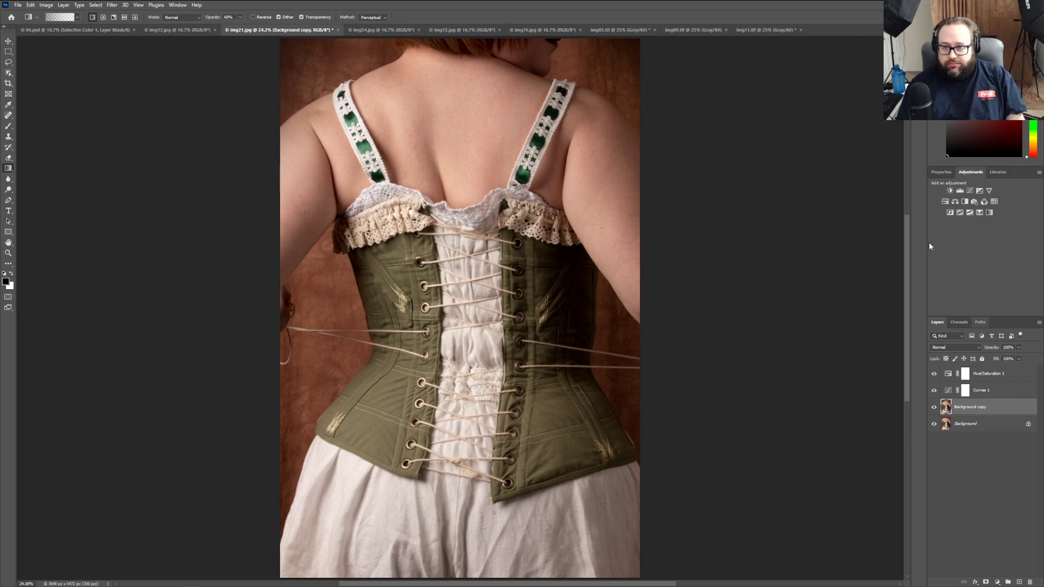
left_click(943, 172)
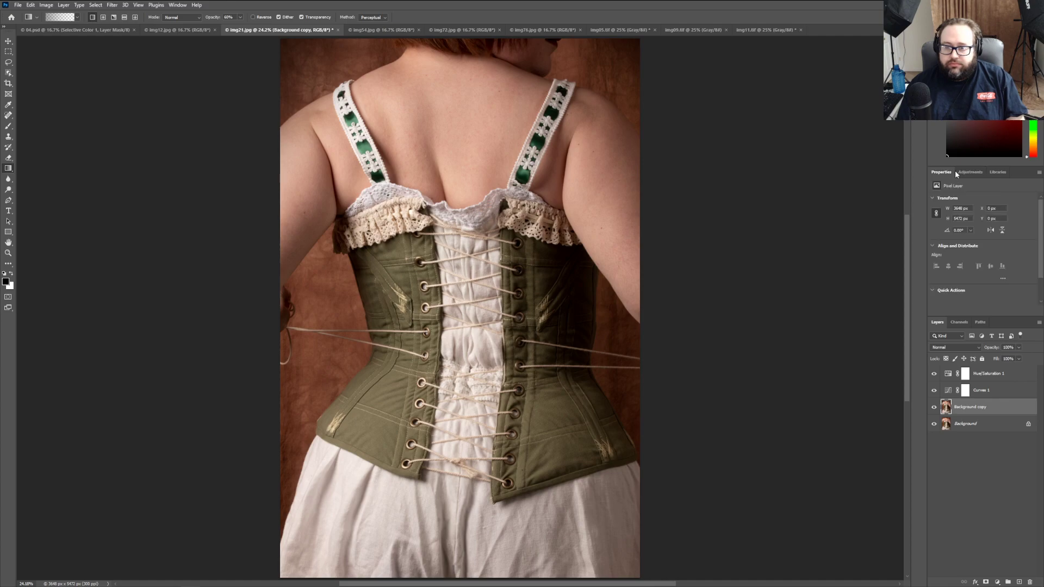
Step: Add a Selective Color adjustment layer, slightly raise black in the Reds, and move the layer above Hue/Saturation 1
left_click(961, 172)
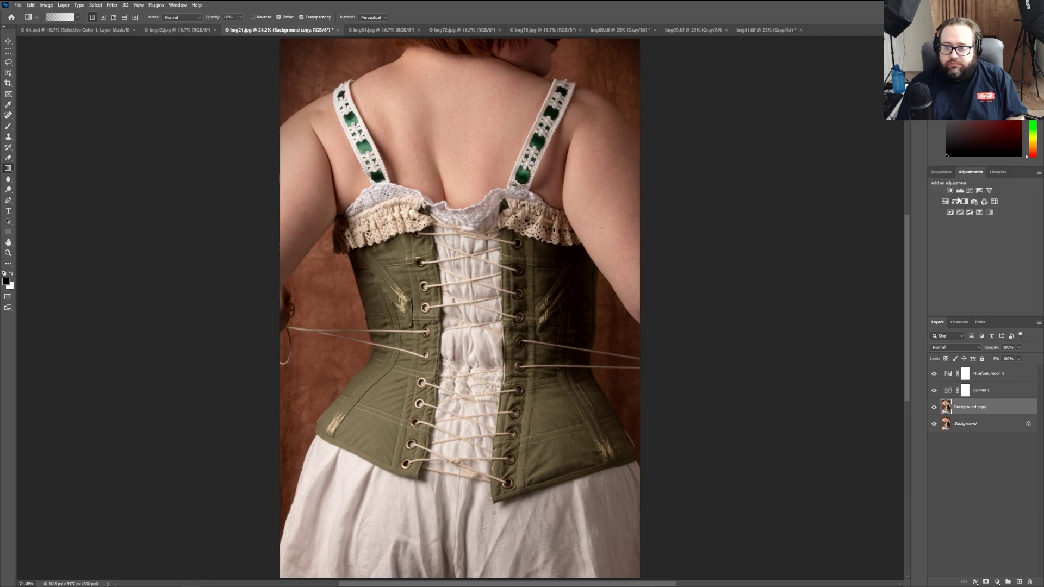
left_click(979, 213)
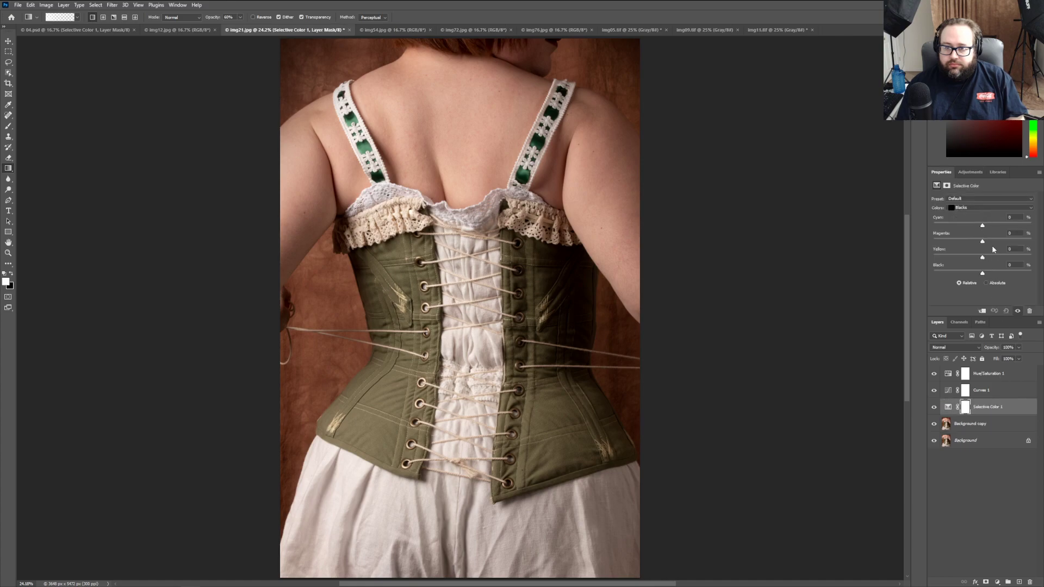
left_click(970, 207)
left_click(964, 214)
mouse_move(984, 276)
left_mouse_down()
mouse_move(1035, 277)
mouse_move(986, 273)
left_mouse_up()
left_click_drag(998, 406, 998, 374)
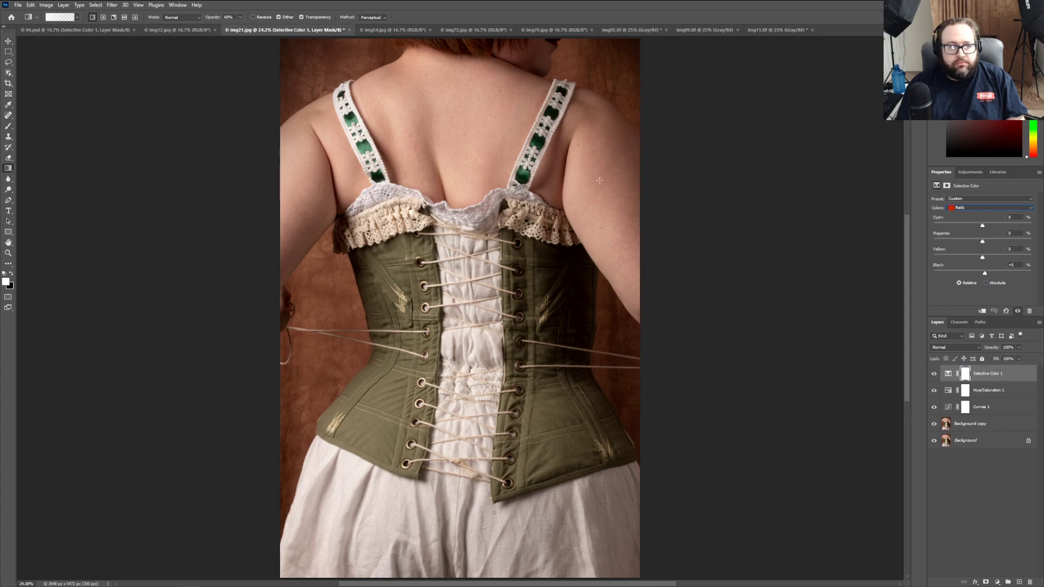
Step: Save the corset back-view photo in Photoshop format under the name 21 with Maximize Compatibility enabled
left_click(18, 4)
left_click(31, 102)
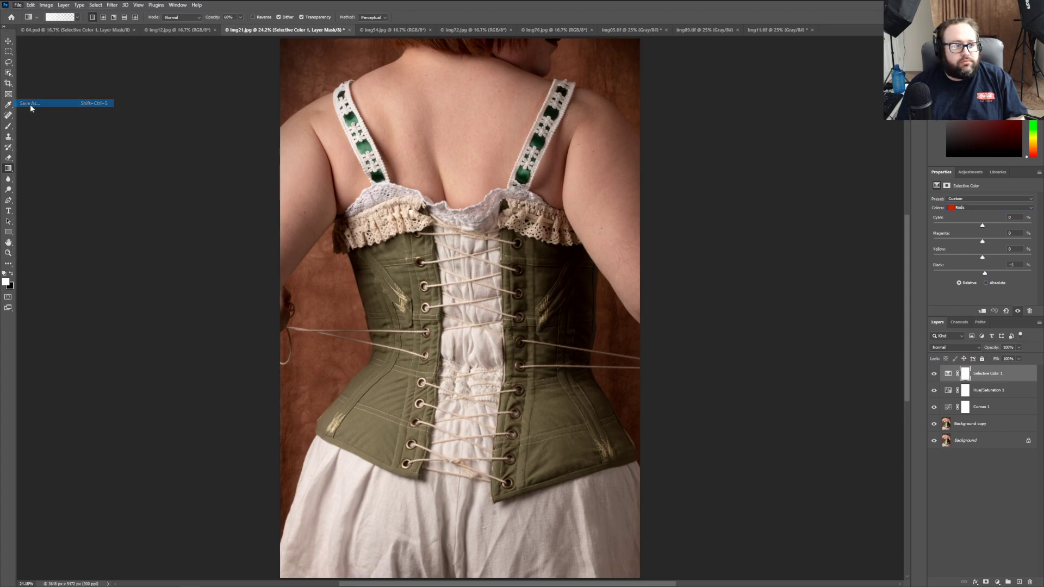
left_click(66, 252)
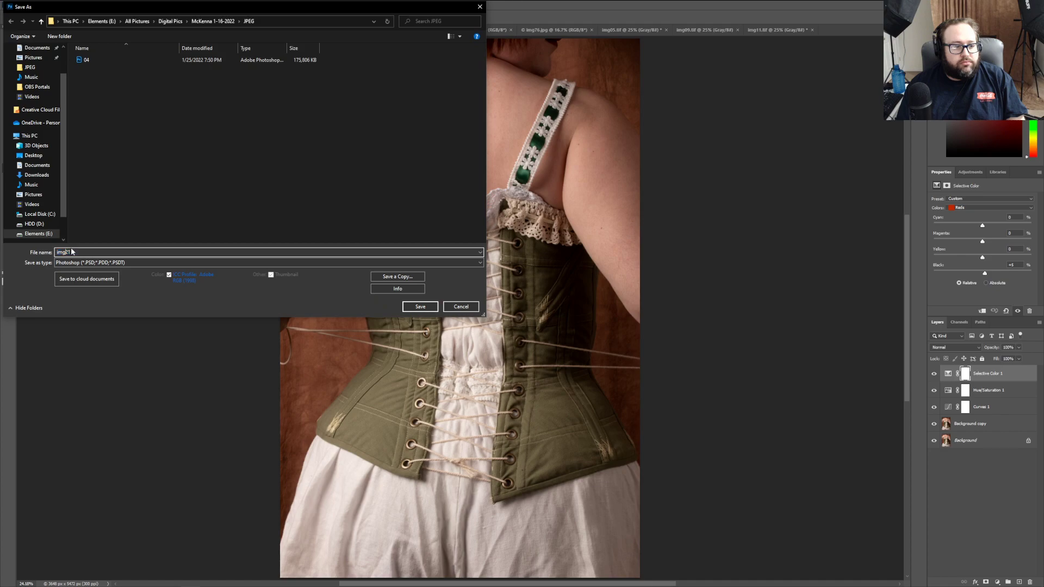
key("BackSpace")
key("BackSpace")
key("BackSpace")
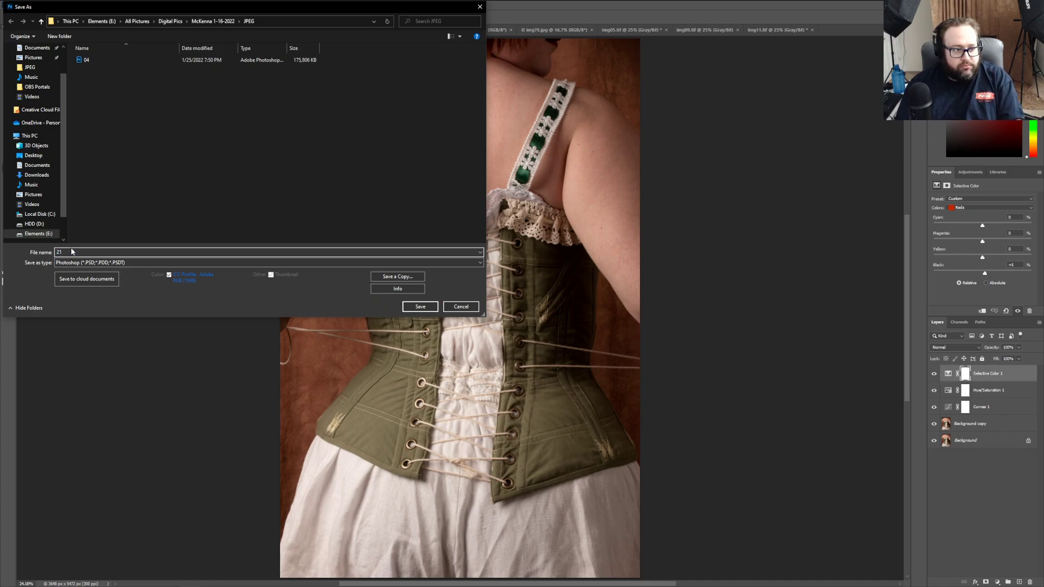
key("Return")
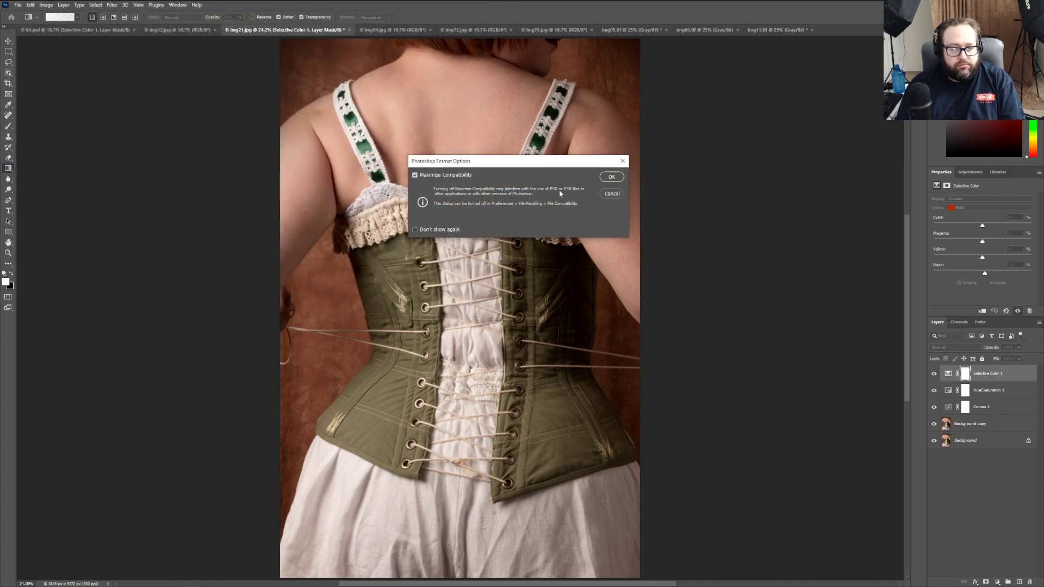
left_click(603, 179)
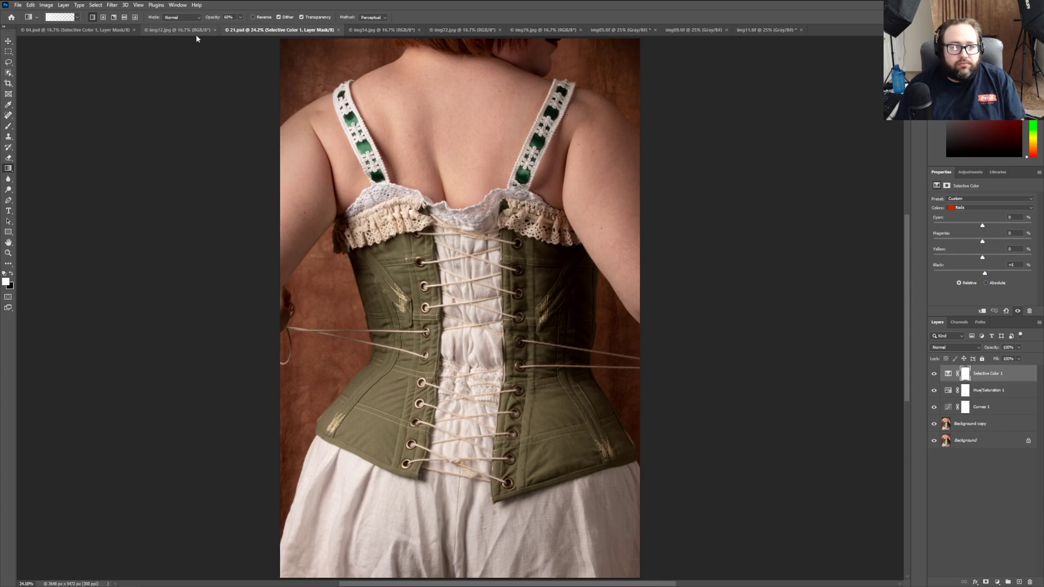
Step: Close the img12.jpg document and switch to img54.jpg
left_click(216, 29)
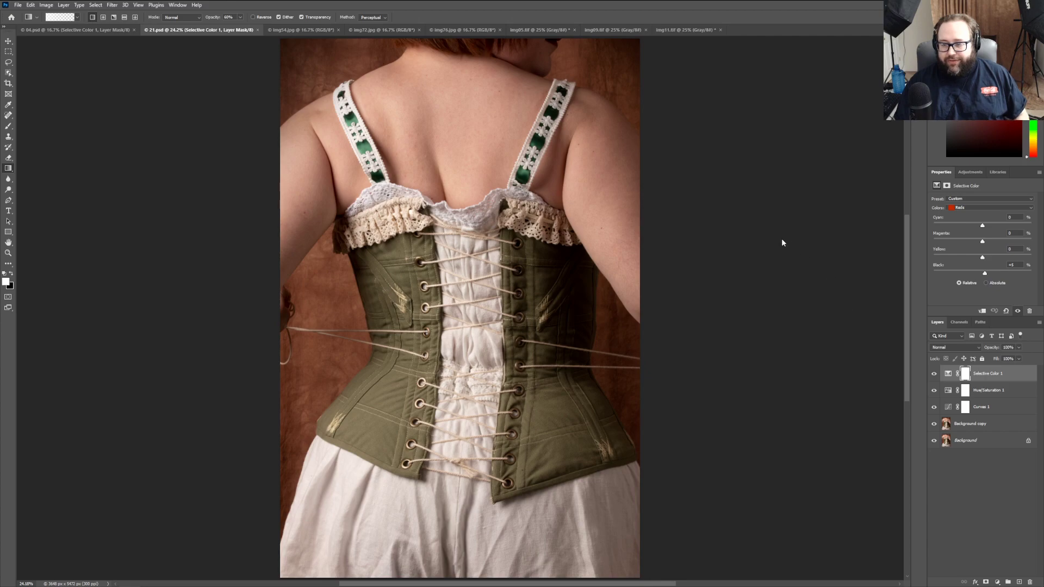
left_click(304, 31)
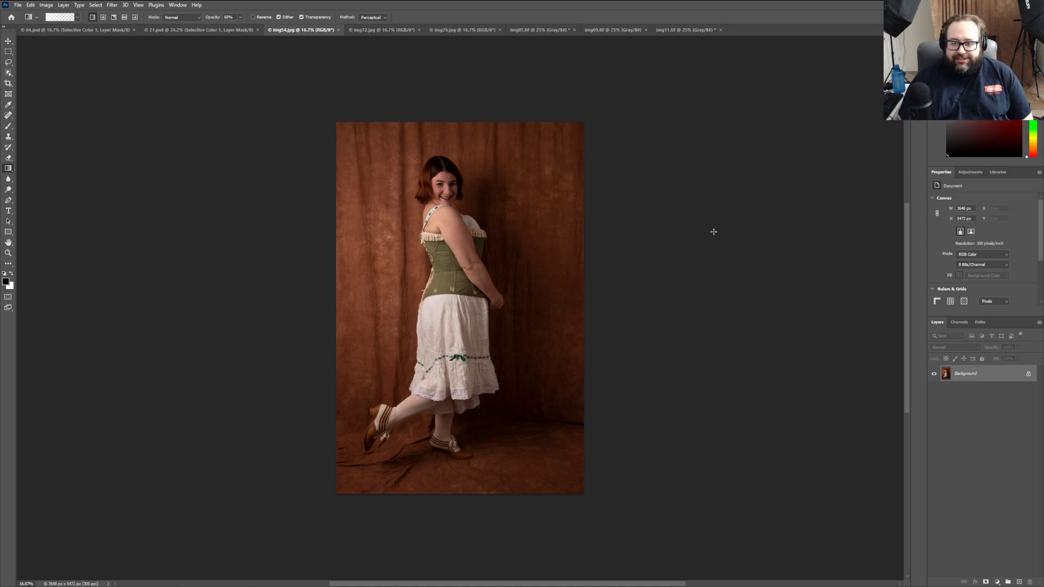
Step: Examine the Color Settings and Convert to Profile options for img54.jpg, closing both dialogs without changes
left_click(46, 5)
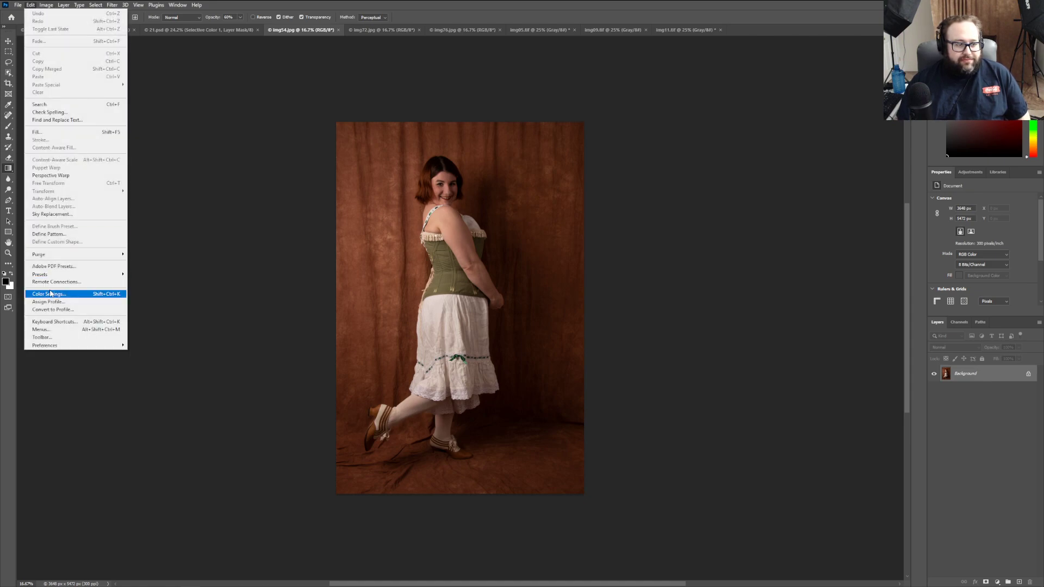
left_click(49, 294)
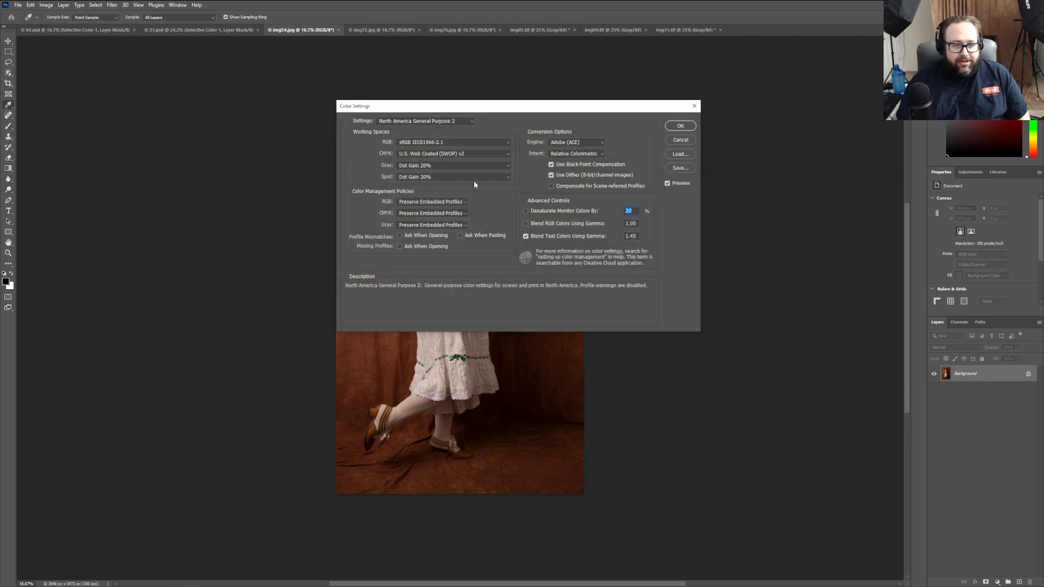
left_click(694, 108)
key("g")
left_click(30, 5)
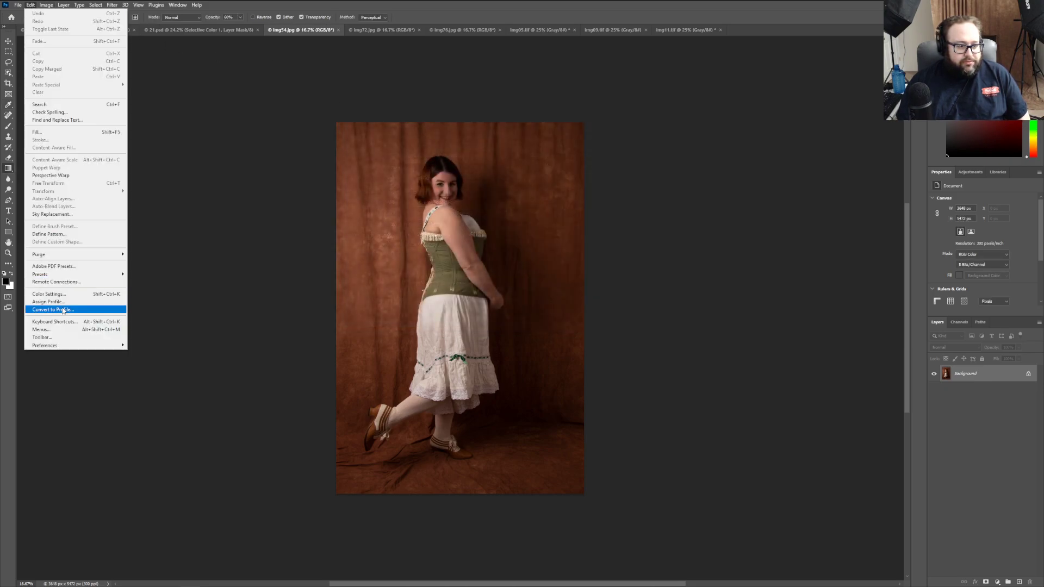
left_click(63, 311)
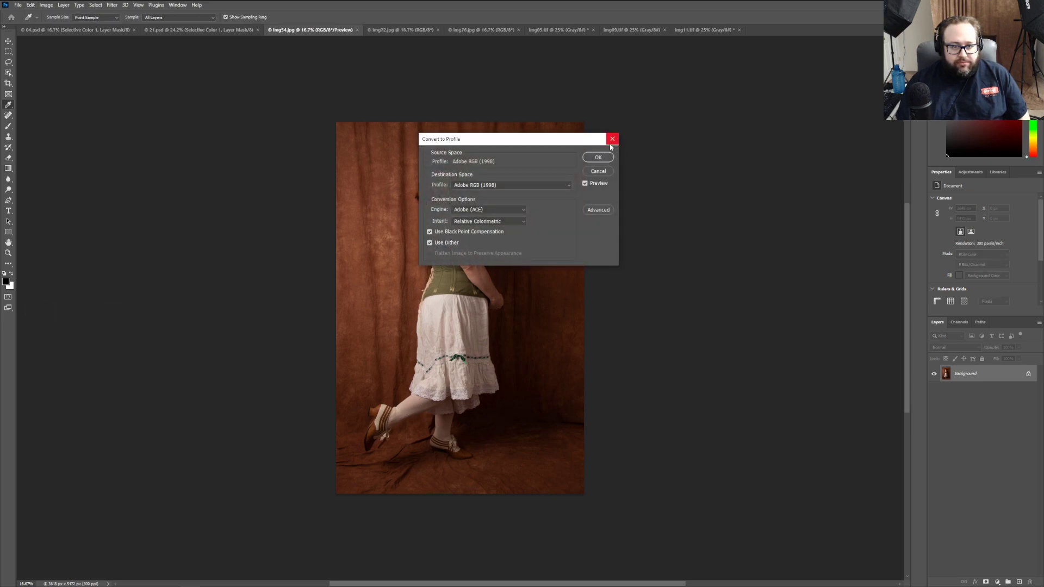
left_click(609, 142)
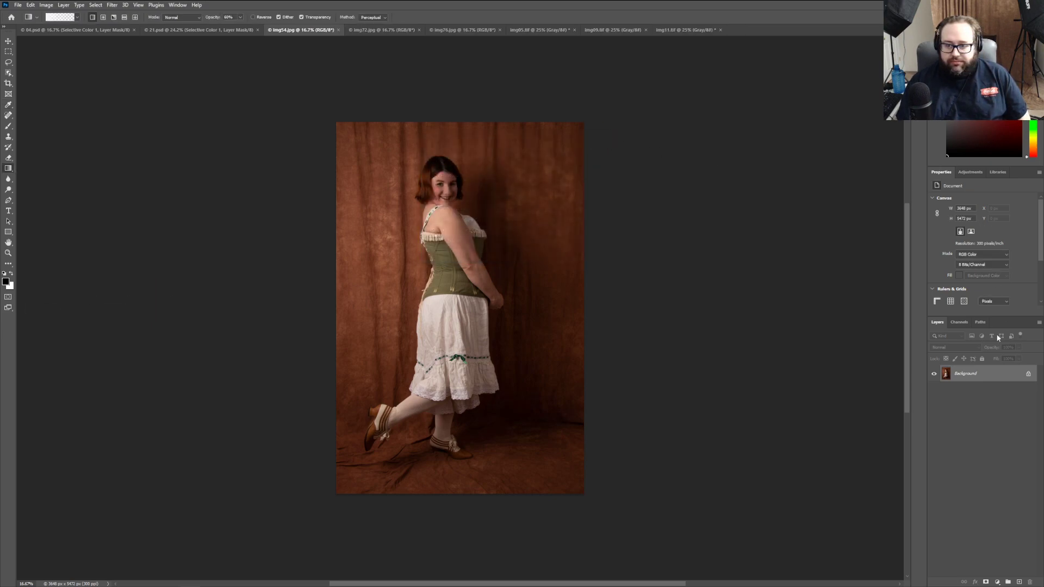
Step: Duplicate the Background layer of img54.jpg as Background copy
right_click(973, 375)
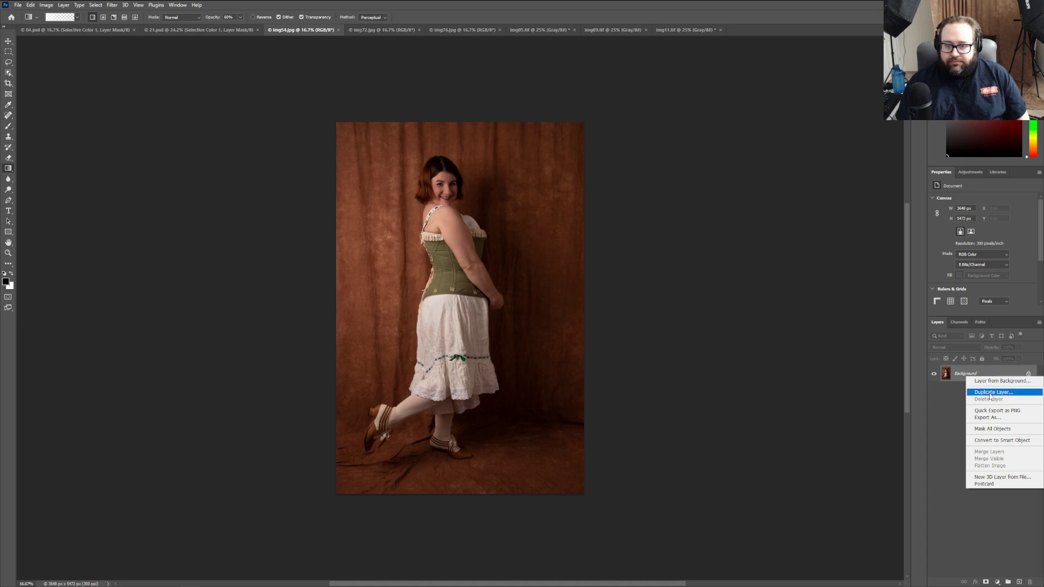
left_click(989, 393)
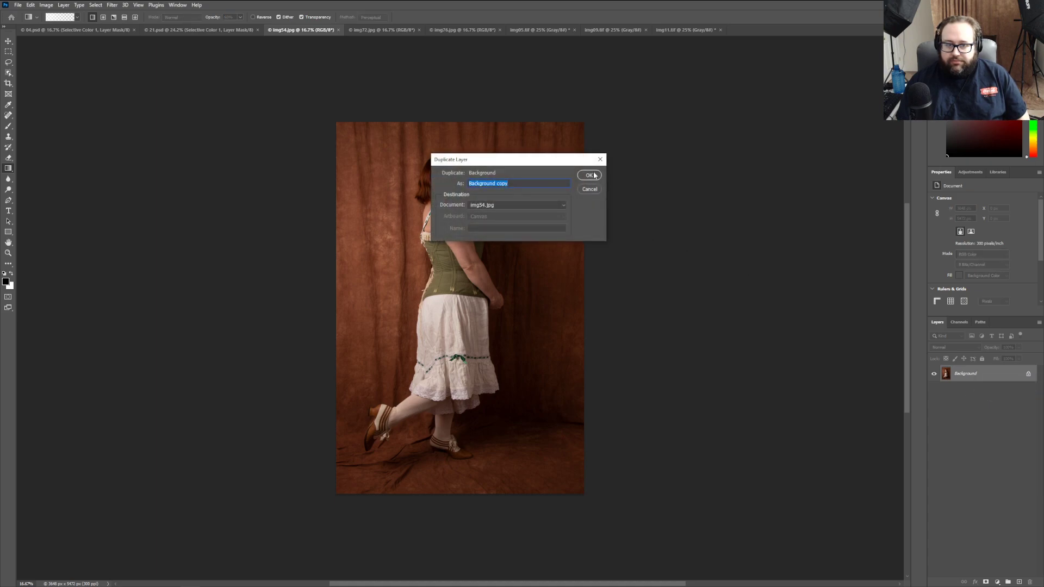
left_click(590, 176)
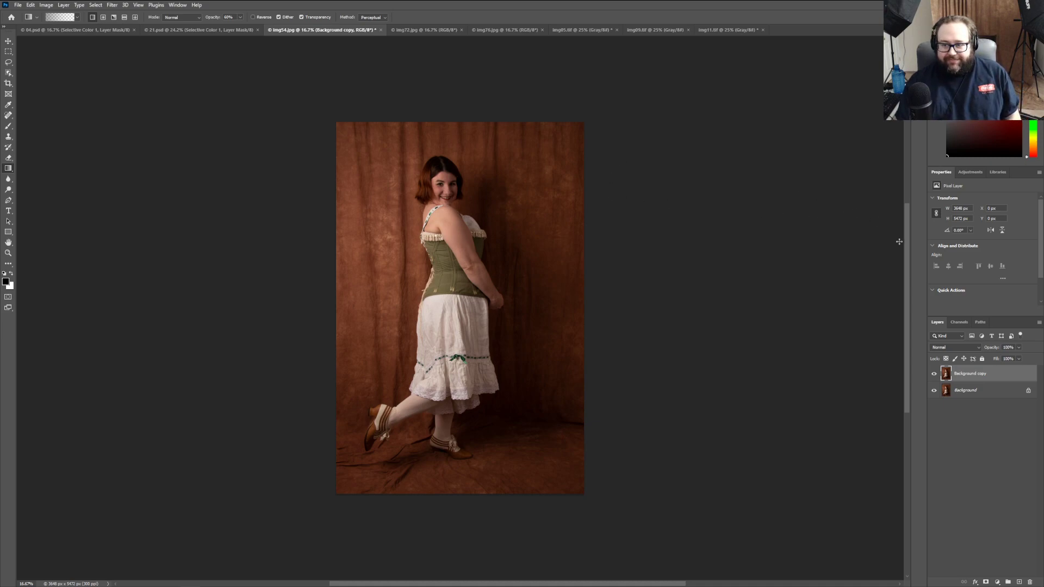
Step: Add a Curves adjustment layer above Background copy and move the white point inward to brighten the photo
left_click(8, 253)
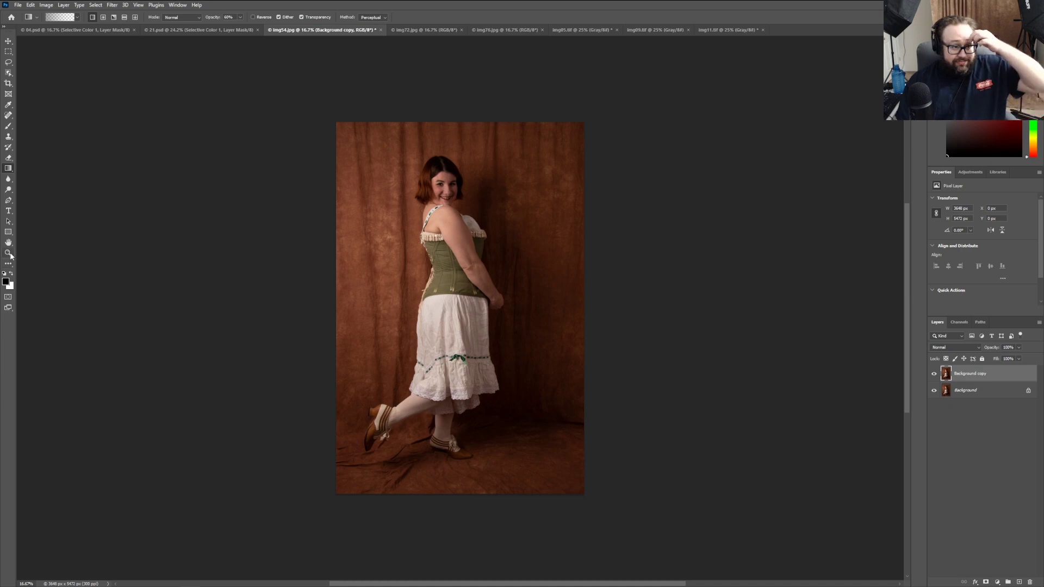
left_click(50, 17)
left_click(459, 186)
left_click(459, 186)
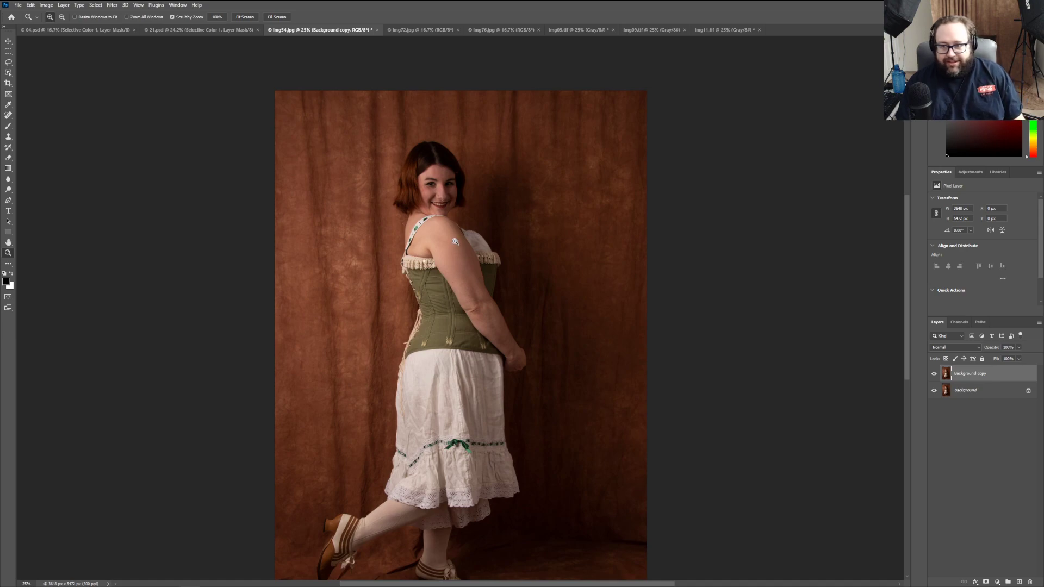
scroll(470, 281, "down", 2)
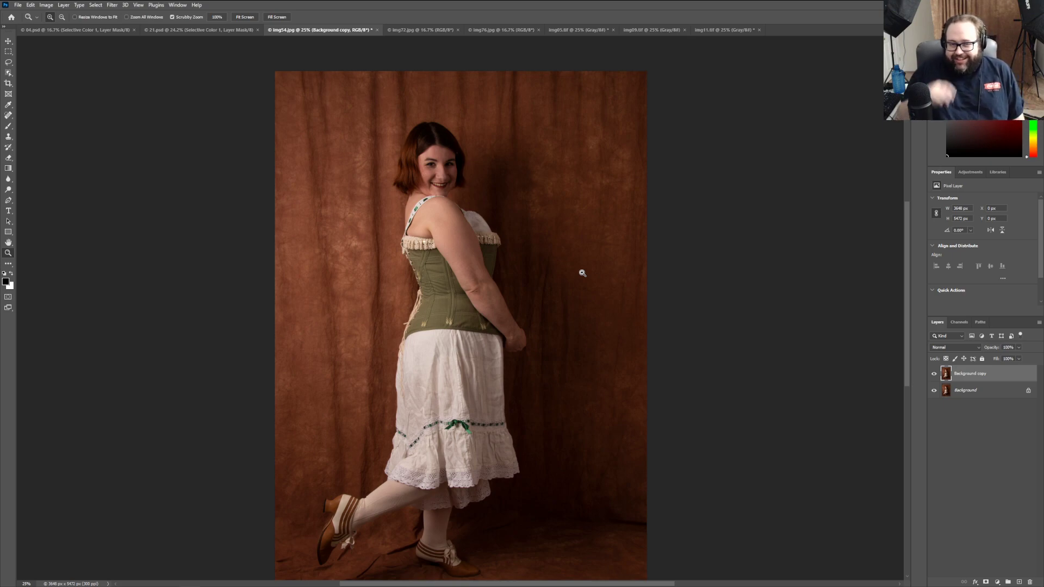
scroll(573, 269, "down", 1)
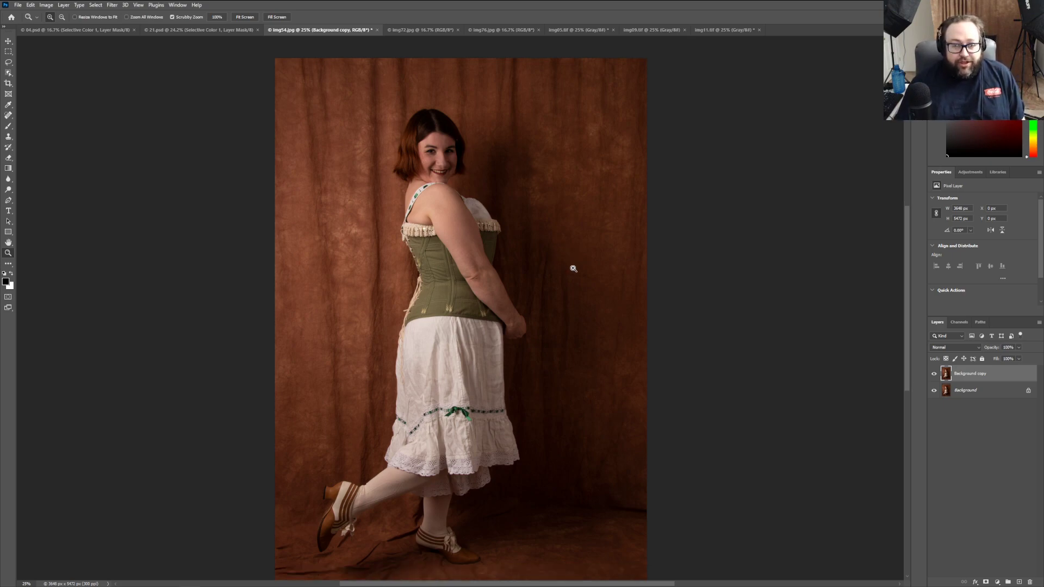
scroll(574, 269, "down", 1)
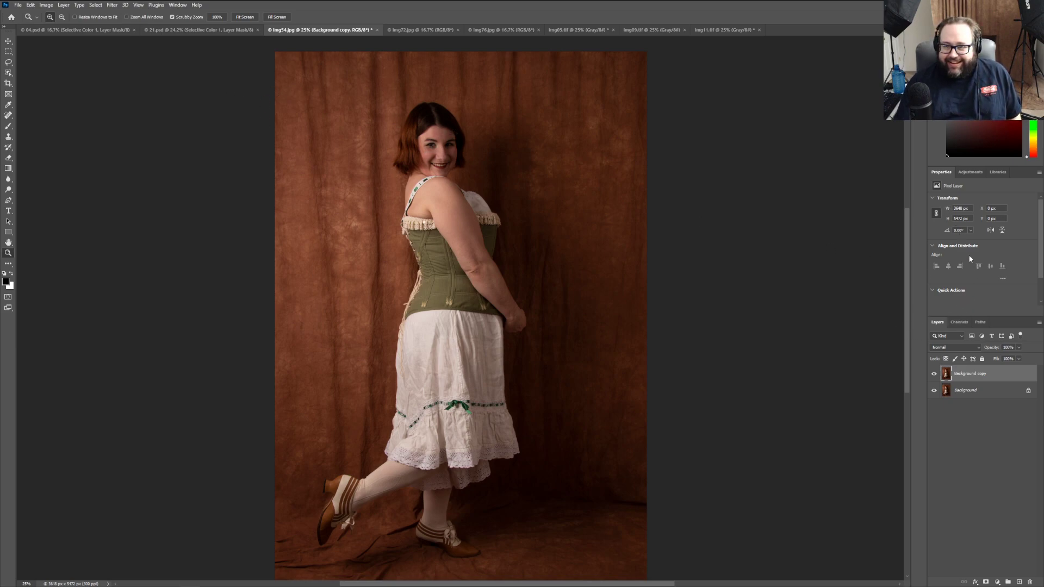
left_click(967, 173)
left_click(971, 191)
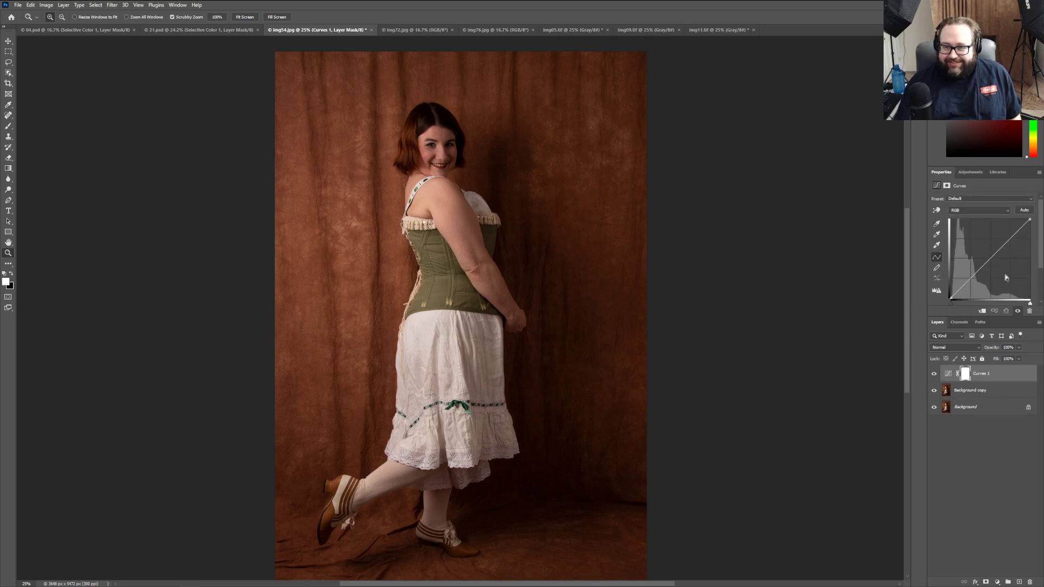
left_click_drag(1029, 301, 1017, 304)
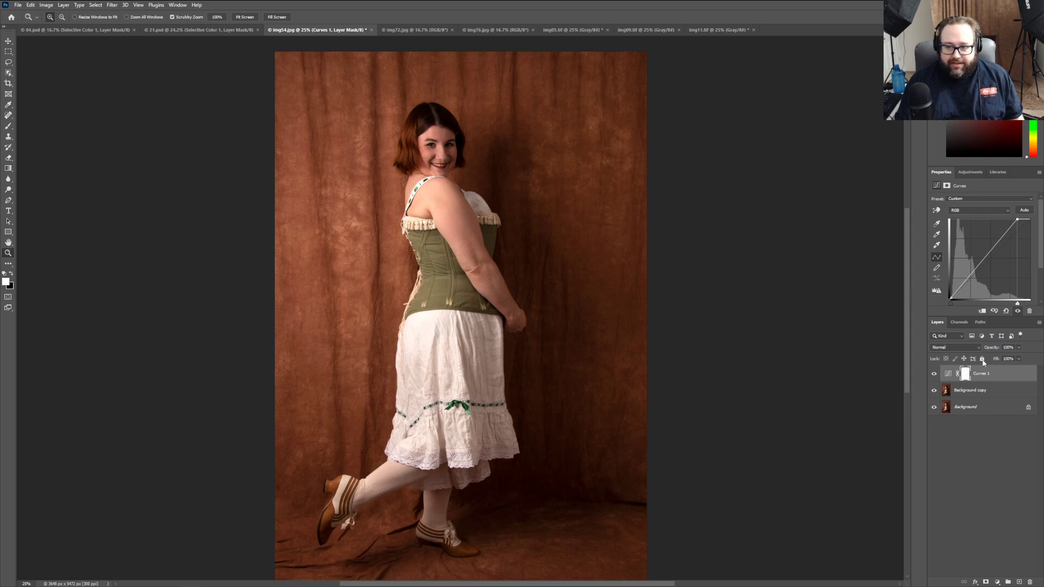
Step: Add a Hue/Saturation adjustment layer above Curves 1 and lower the master saturation to about -12
left_click(960, 323)
left_click(938, 322)
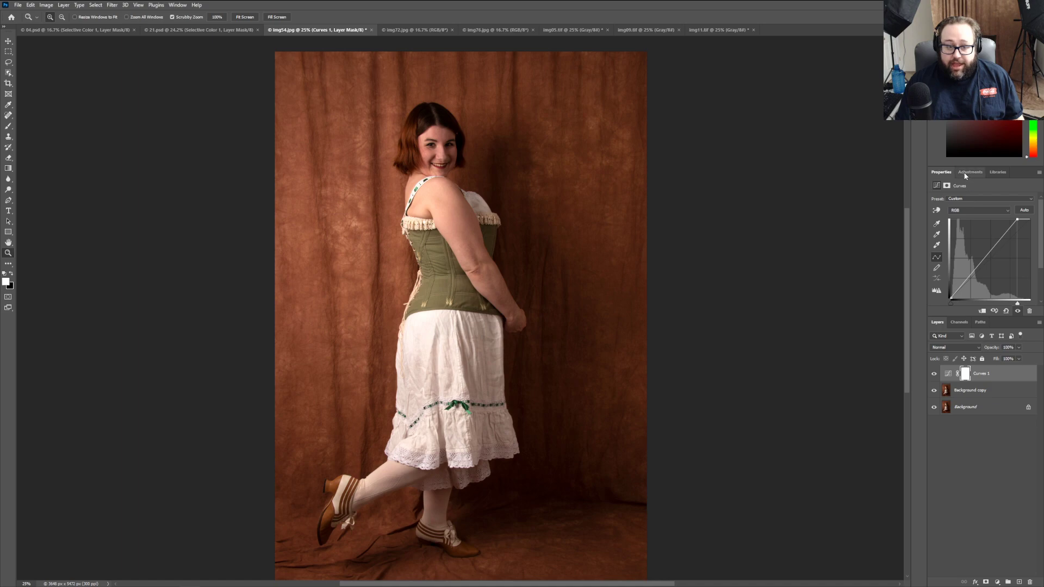
left_click(966, 173)
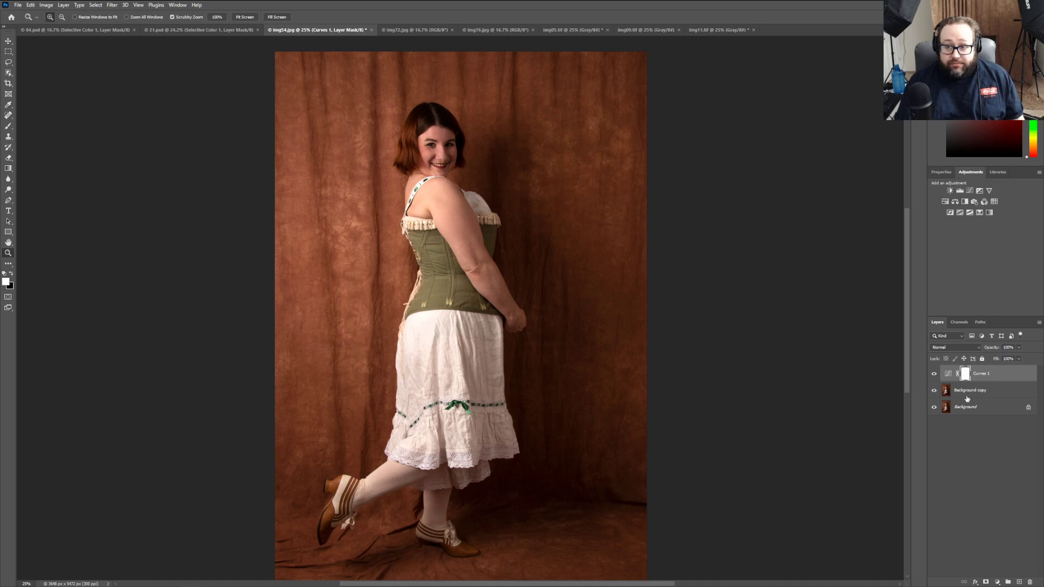
left_click(959, 323)
left_click(937, 322)
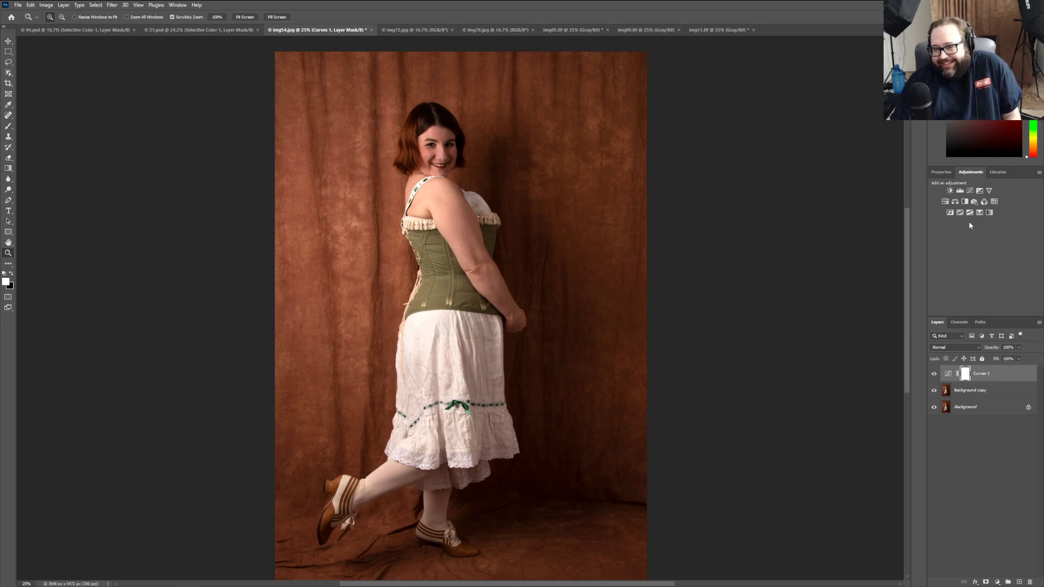
left_click(945, 201)
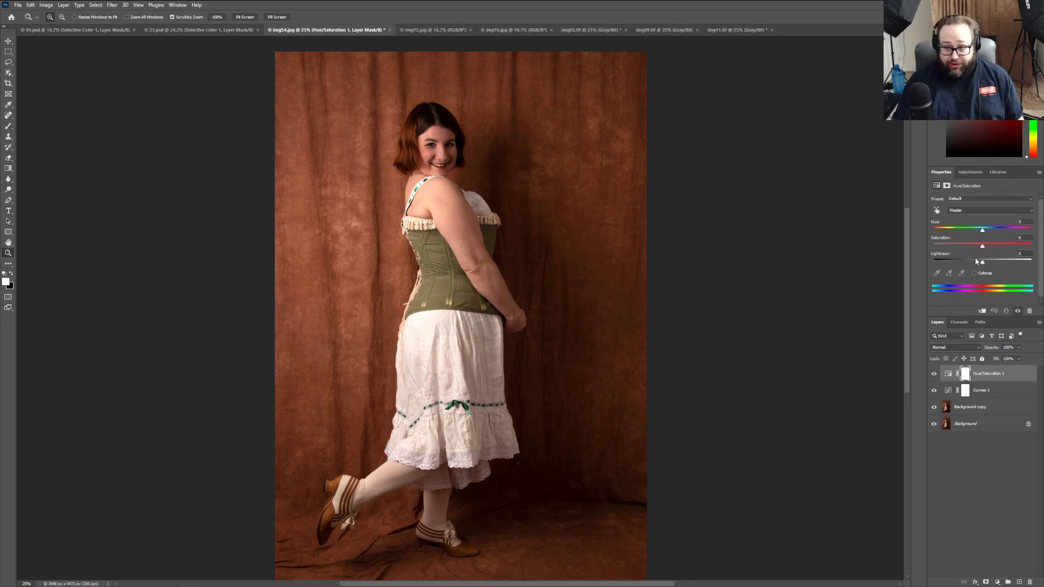
left_click_drag(981, 247, 975, 247)
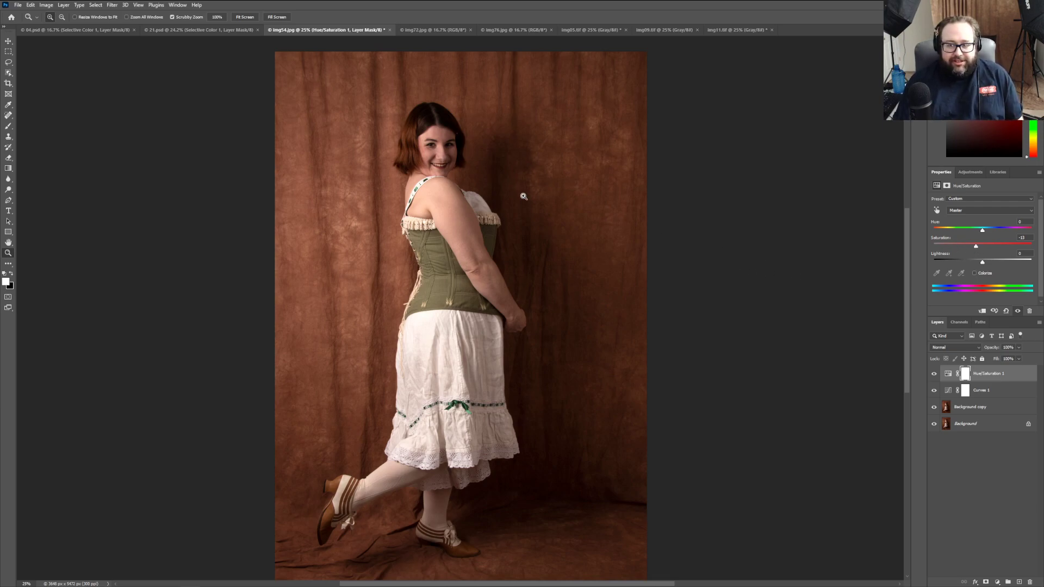
Step: Make the Background copy layer active and choose the Gradient tool
left_click(965, 412)
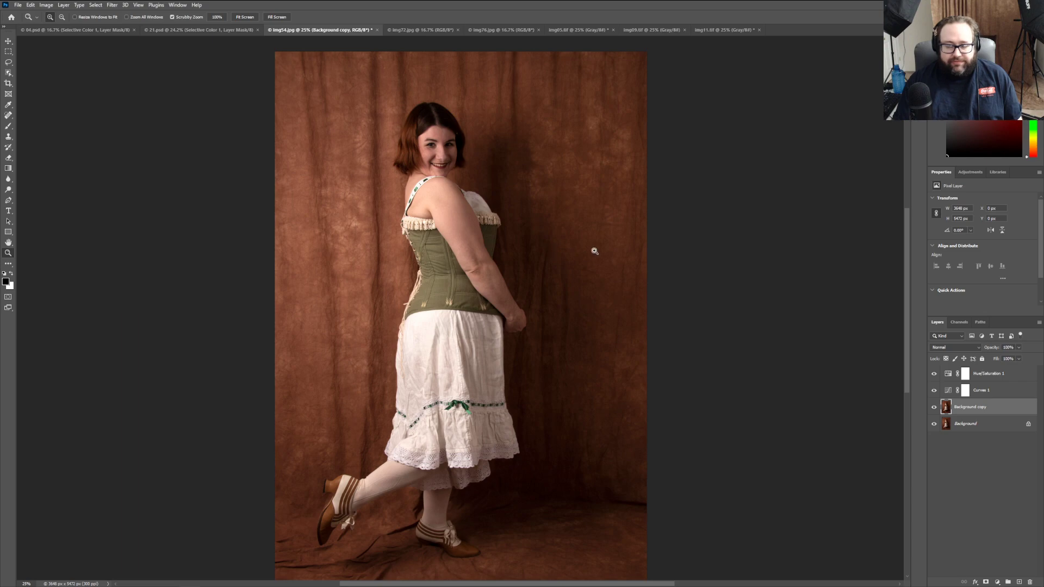
left_click(8, 168)
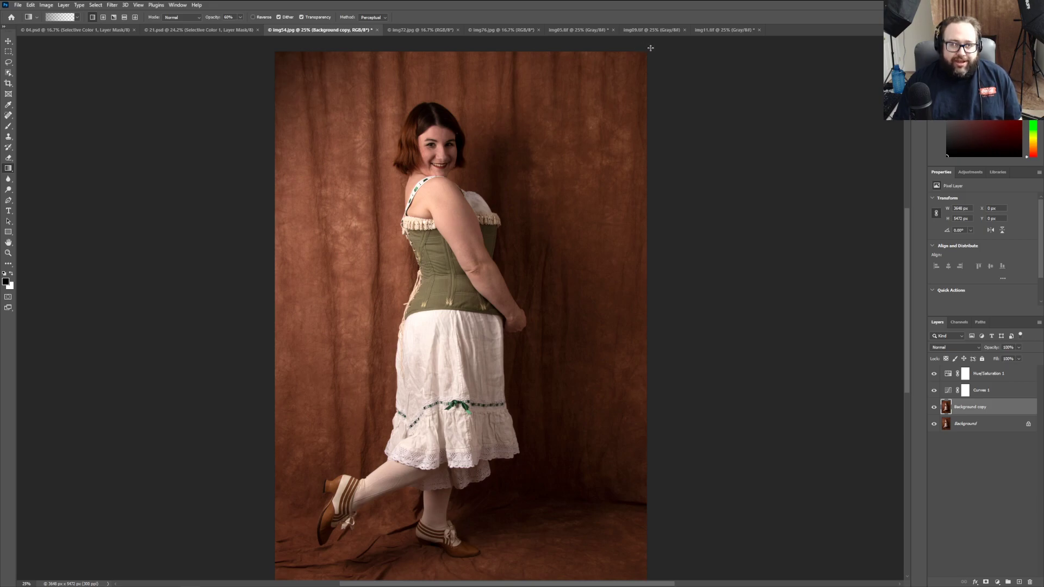
scroll(650, 48, "down", 1)
scroll(649, 55, "up", 2)
left_click_drag(656, 59, 519, 184)
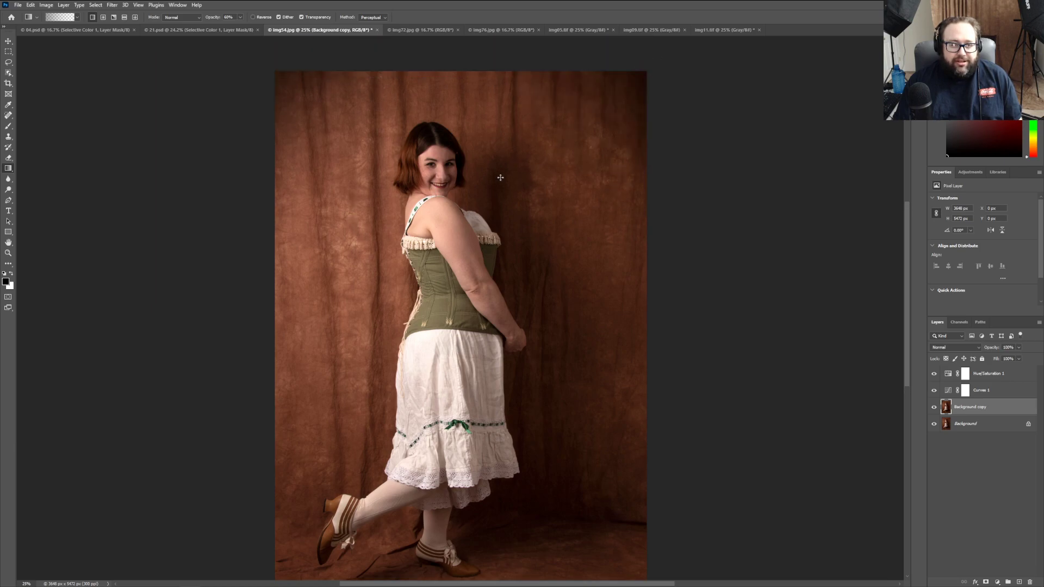
left_click(31, 6)
left_click(41, 14)
left_click(35, 5)
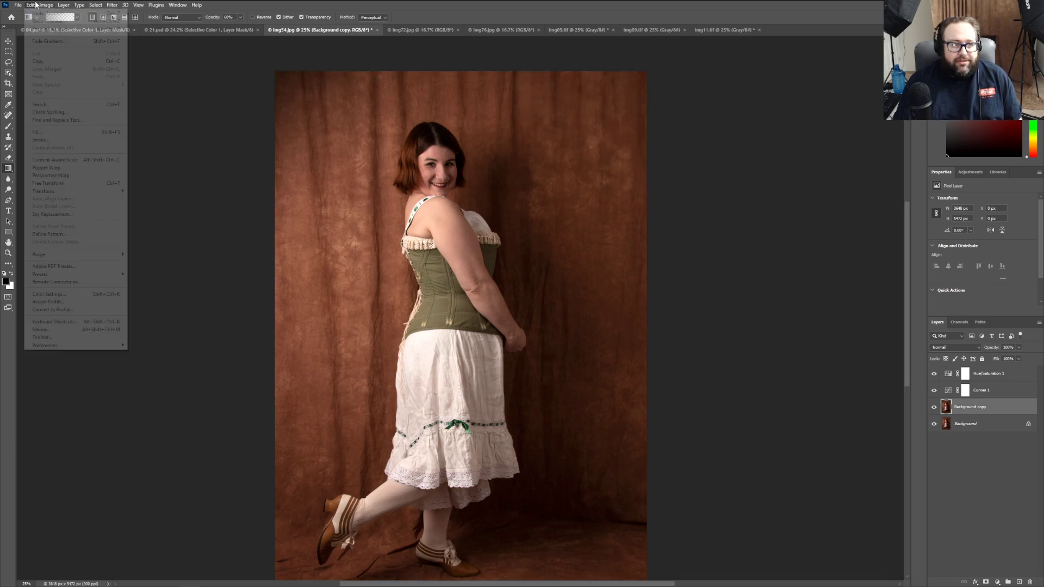
left_click(41, 13)
Step: Darken all four corners of the Background copy layer with diagonal gradients running inward at 60% opacity
left_click_drag(265, 59, 379, 182)
left_click_drag(646, 64, 548, 177)
scroll(670, 278, "down", 2)
scroll(670, 278, "down", 1)
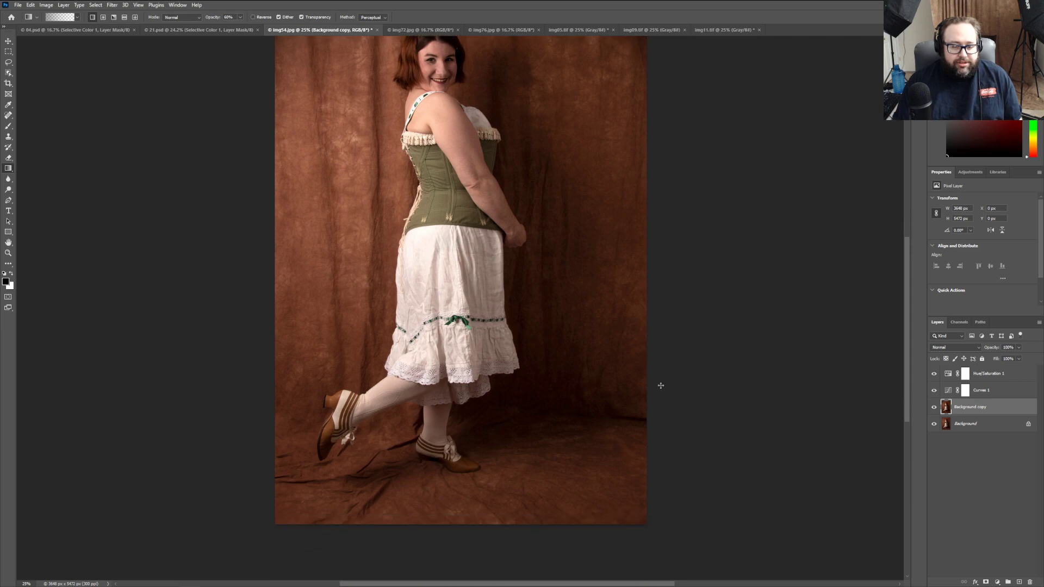
left_click_drag(660, 535, 534, 415)
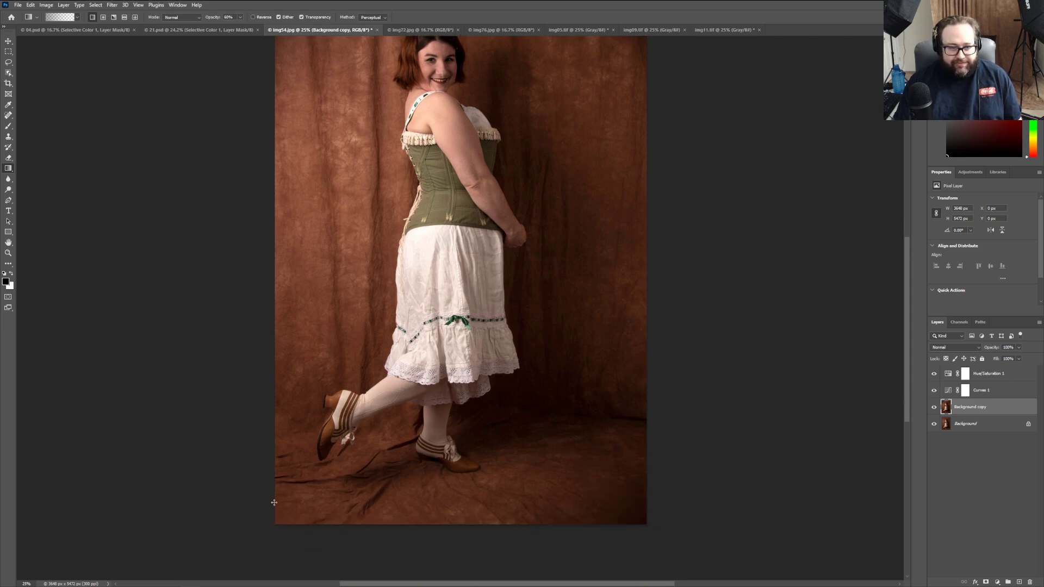
left_click_drag(267, 531, 351, 474)
Step: Darken the left and right edges of the Background copy layer with horizontal gradients running inward from outside the photo
scroll(235, 485, "up", 2)
left_click_drag(219, 245, 370, 253)
scroll(698, 287, "up", 1)
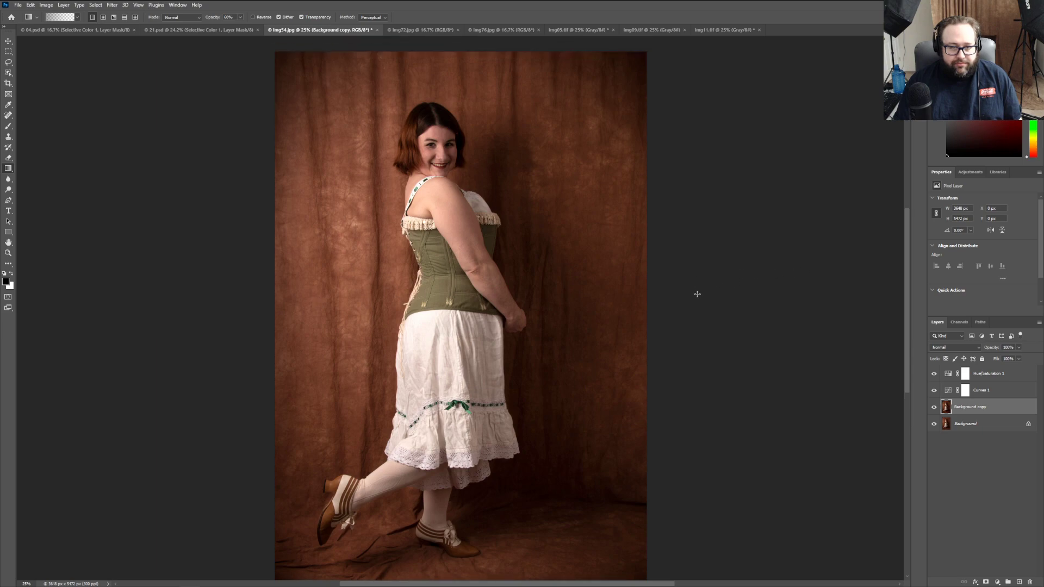
left_click_drag(712, 294, 573, 292)
scroll(719, 318, "down", 1)
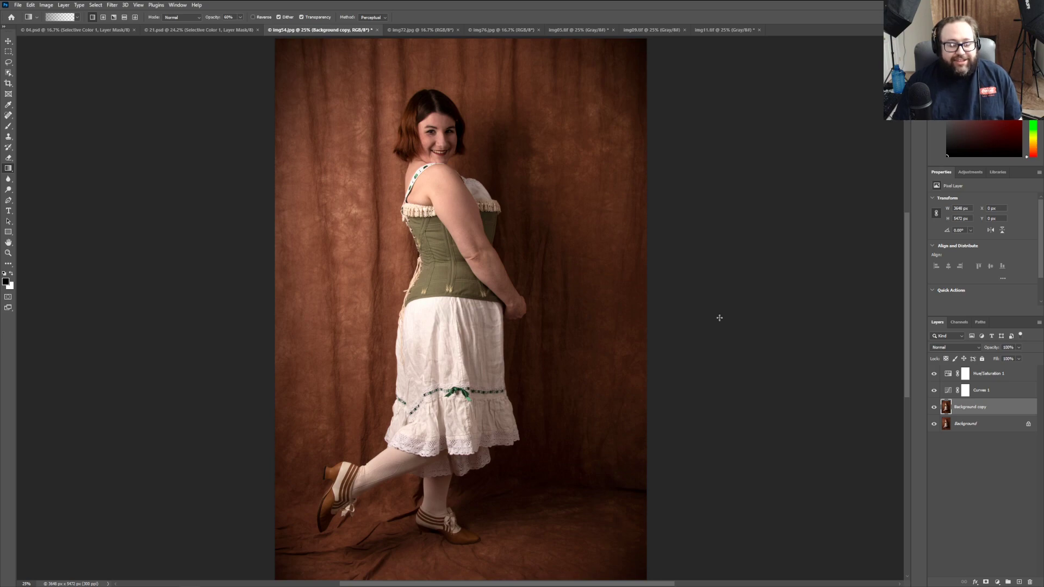
Step: Choose the Dodge tool for retouching the subject's face and hair and set its range to Shadows
scroll(720, 317, "down", 1)
scroll(719, 318, "up", 1)
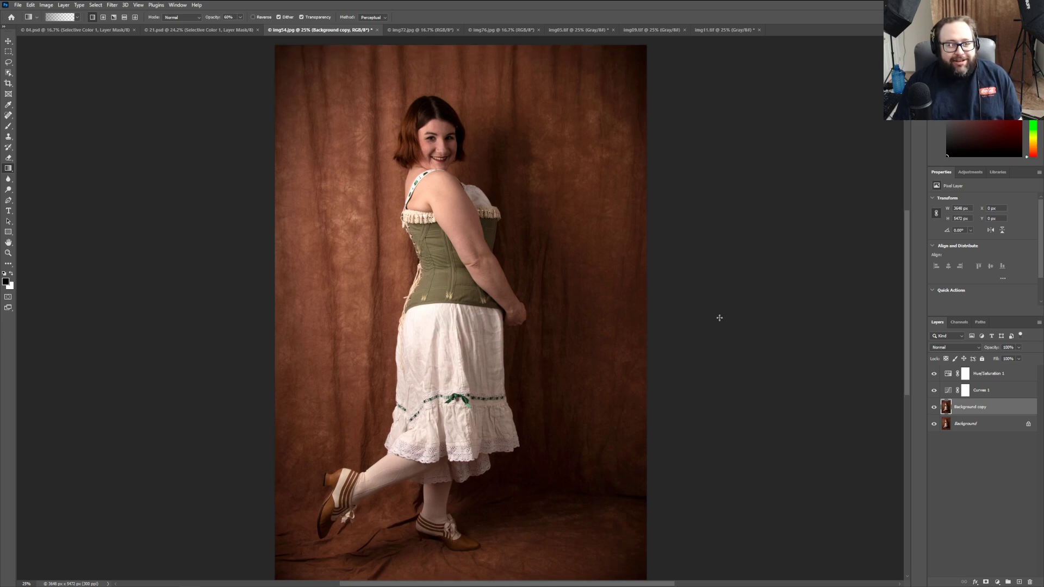
scroll(719, 318, "up", 1)
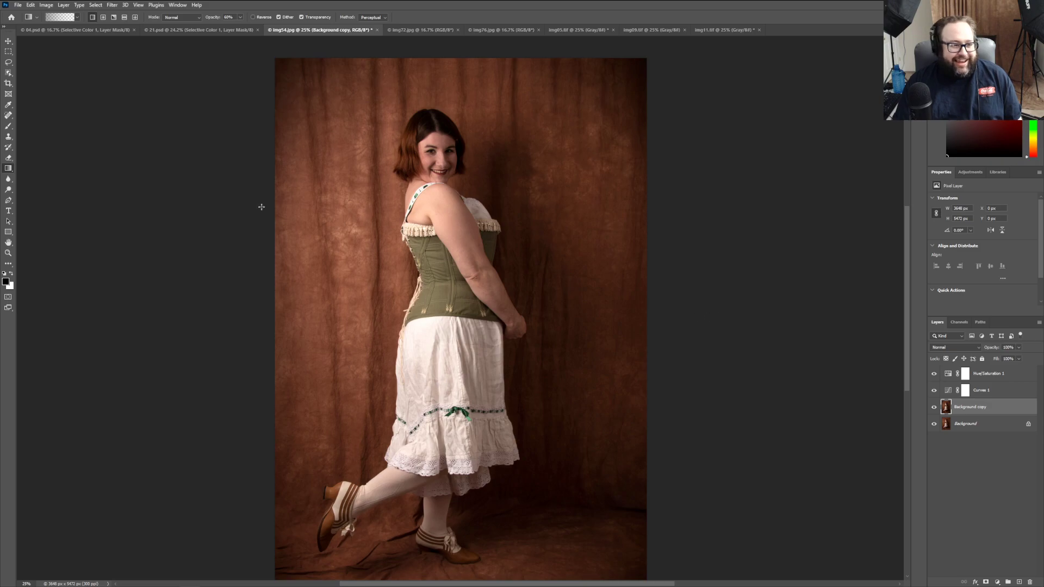
left_click(9, 253)
left_click(451, 122)
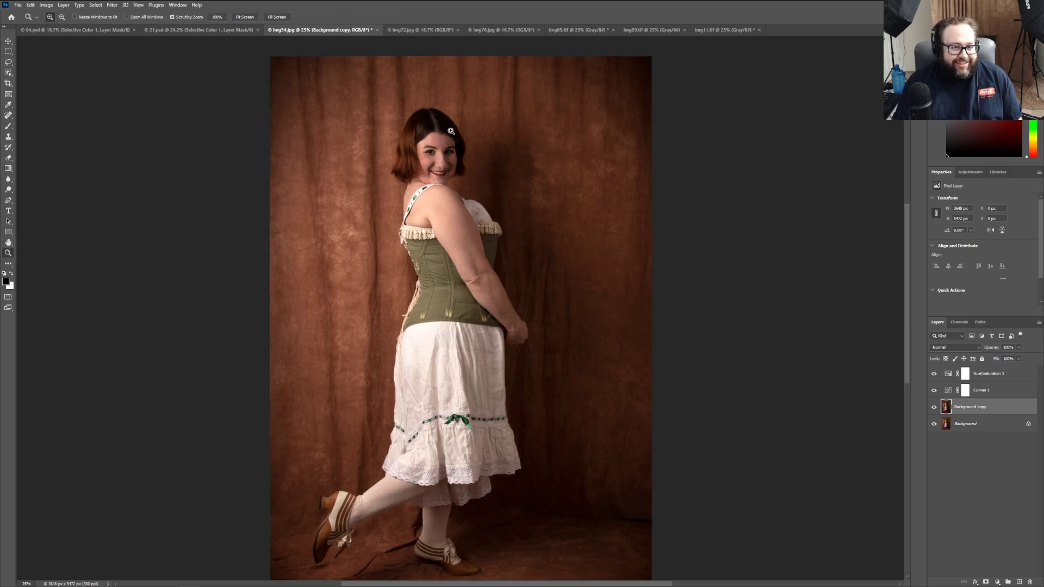
left_click(450, 122)
left_click(433, 138)
left_click(471, 189)
scroll(472, 189, "up", 1)
left_click(62, 17)
left_click(408, 164)
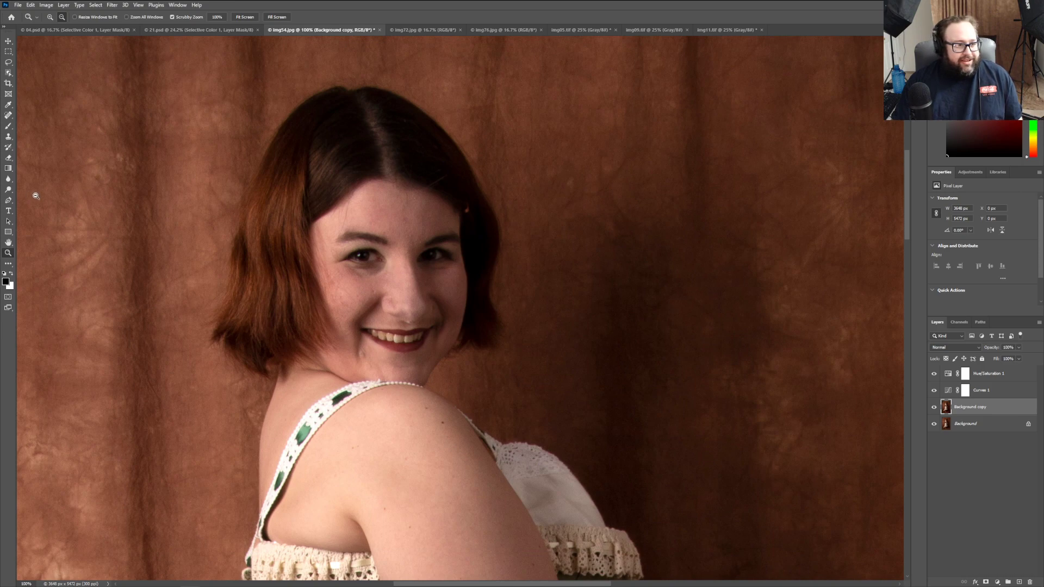
left_click(9, 190)
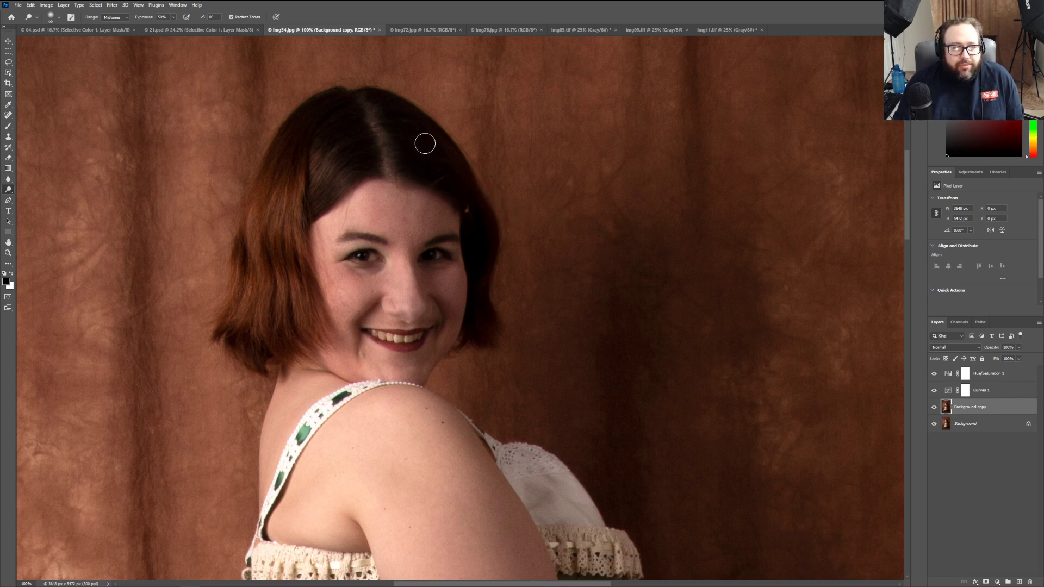
left_click(126, 17)
left_click(115, 18)
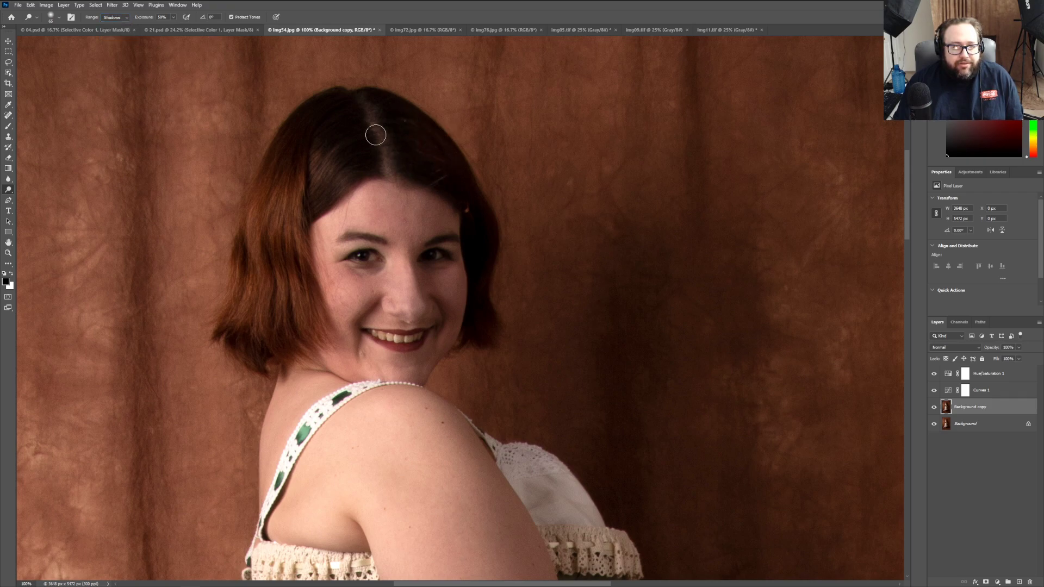
Step: Undo the last Dodge tool strokes on the subject's dark hair
left_click(30, 5)
left_click(49, 13)
left_click(31, 5)
left_click(49, 13)
left_click(30, 4)
left_click(33, 14)
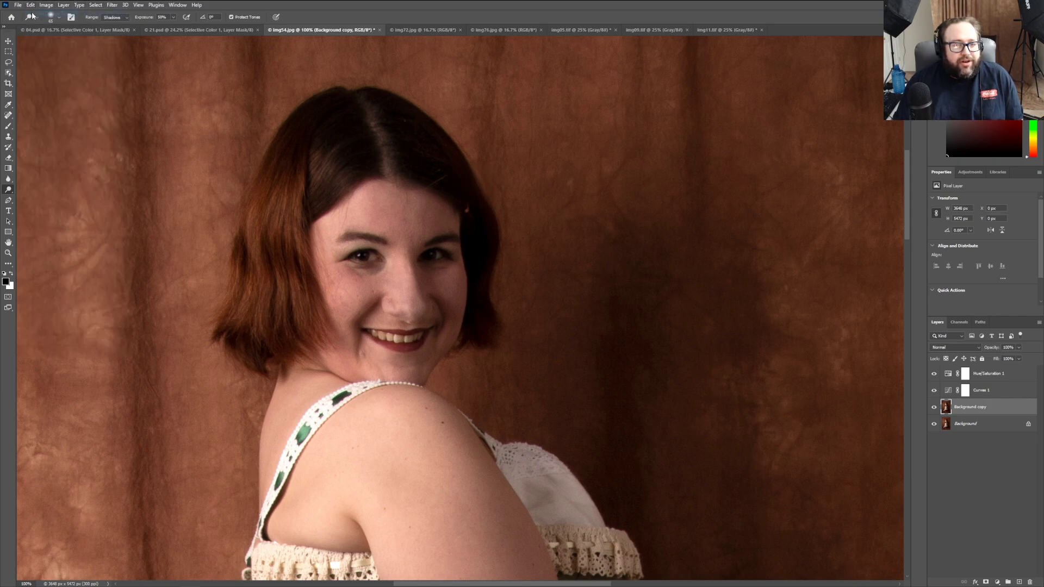
Step: Lower the Dodge tool's exposure to about 21% for a subtler effect on the face
left_click(173, 17)
left_click_drag(174, 27, 163, 29)
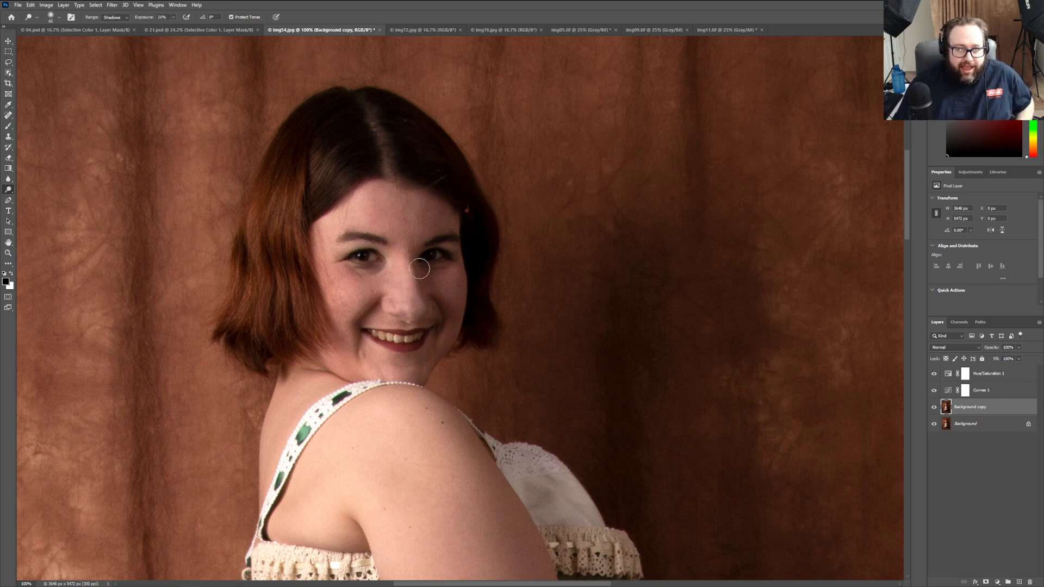
scroll(163, 258, "down", 2)
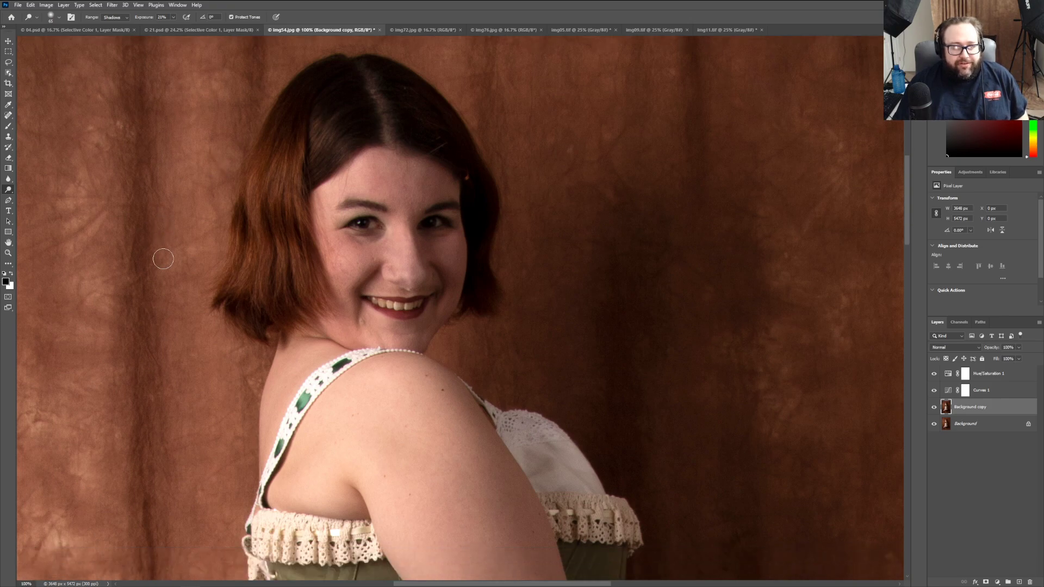
Step: Zoom out to 33.3% and examine the figure against the backdrop, checking the overall tone and darkened edges
left_click(8, 253)
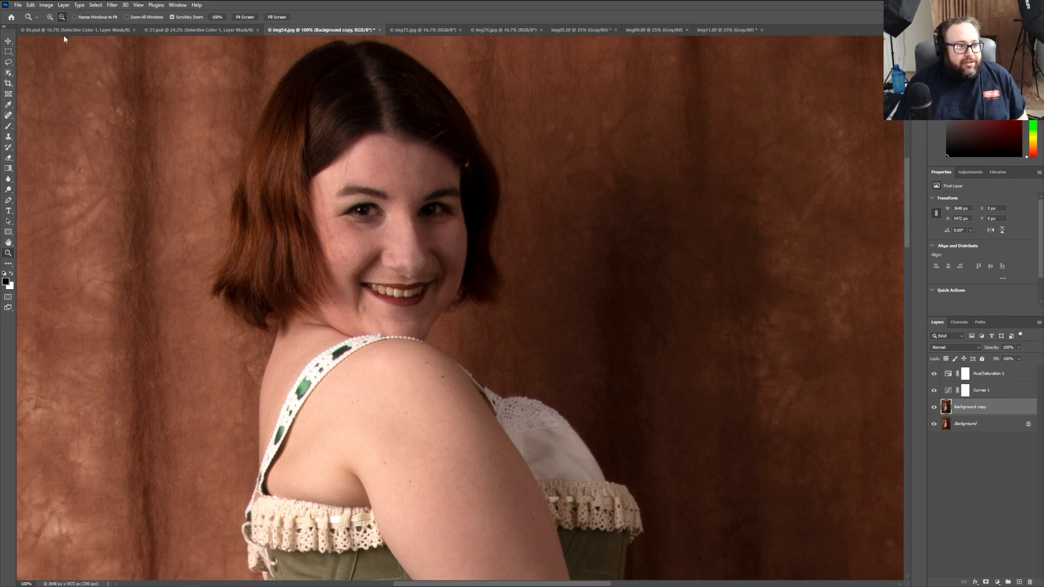
left_click(159, 113)
left_click(178, 182)
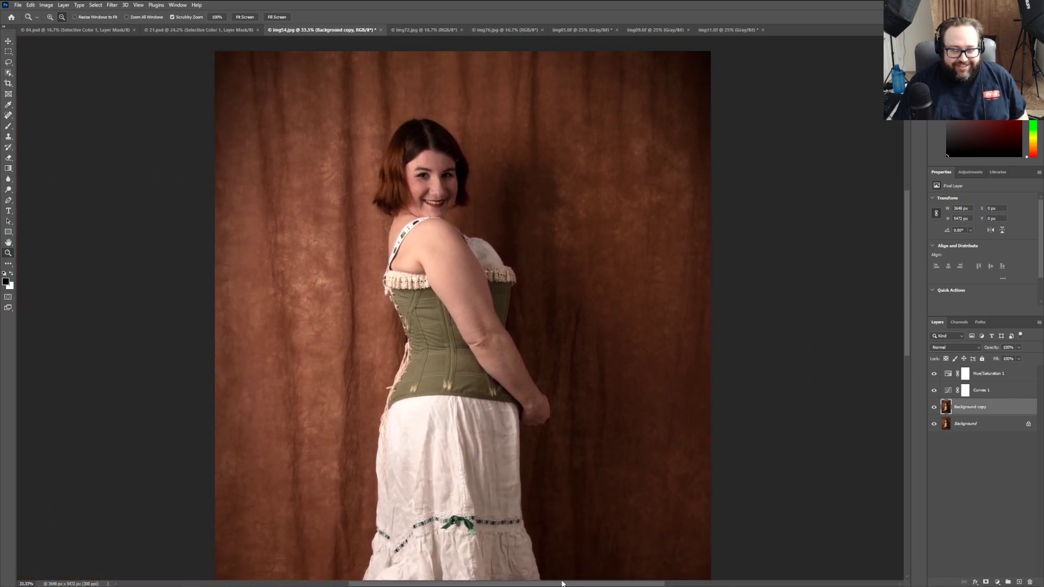
scroll(508, 497, "down", 1)
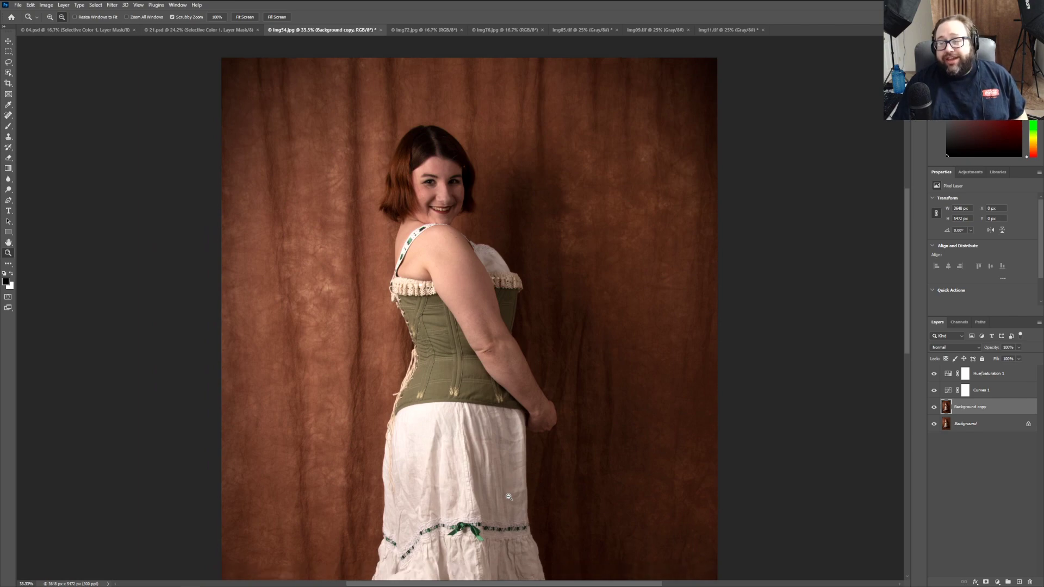
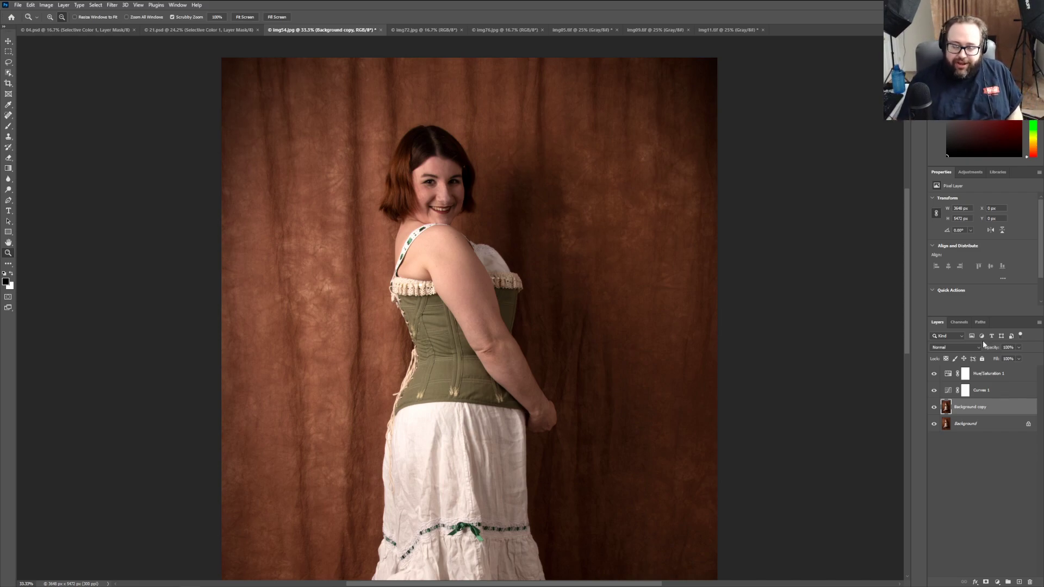
scroll(603, 367, "down", 1)
scroll(609, 375, "up", 1)
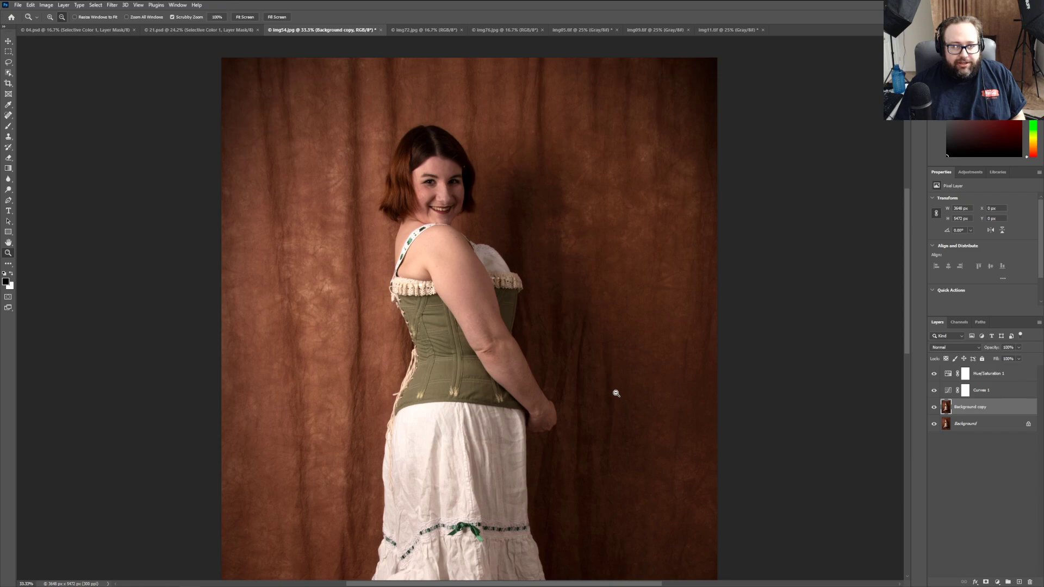
scroll(614, 388, "down", 2)
scroll(615, 397, "up", 2)
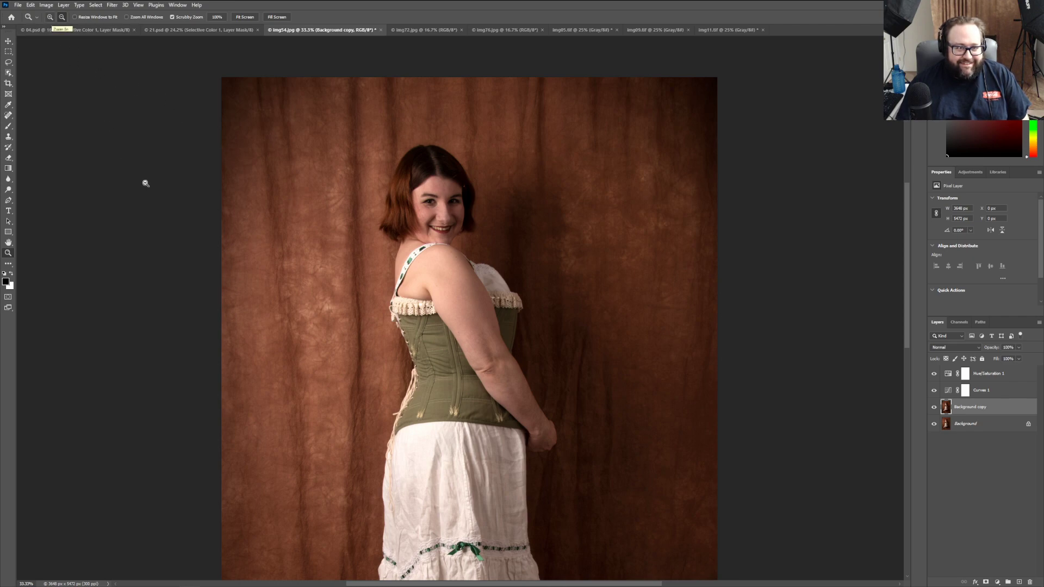
scroll(199, 251, "down", 2)
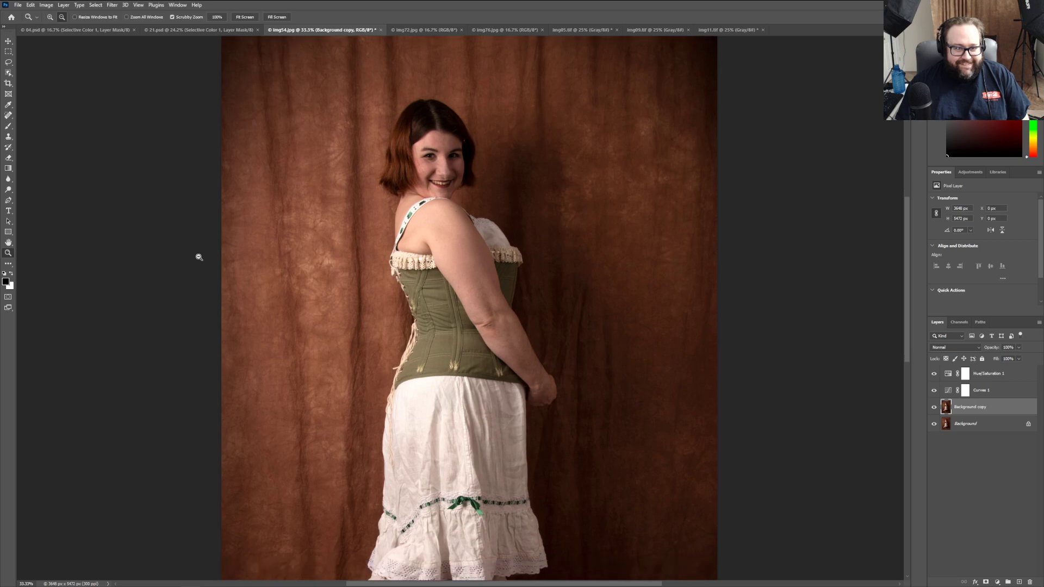
scroll(199, 256, "down", 1)
scroll(199, 257, "down", 2)
scroll(199, 257, "up", 4)
scroll(199, 258, "up", 1)
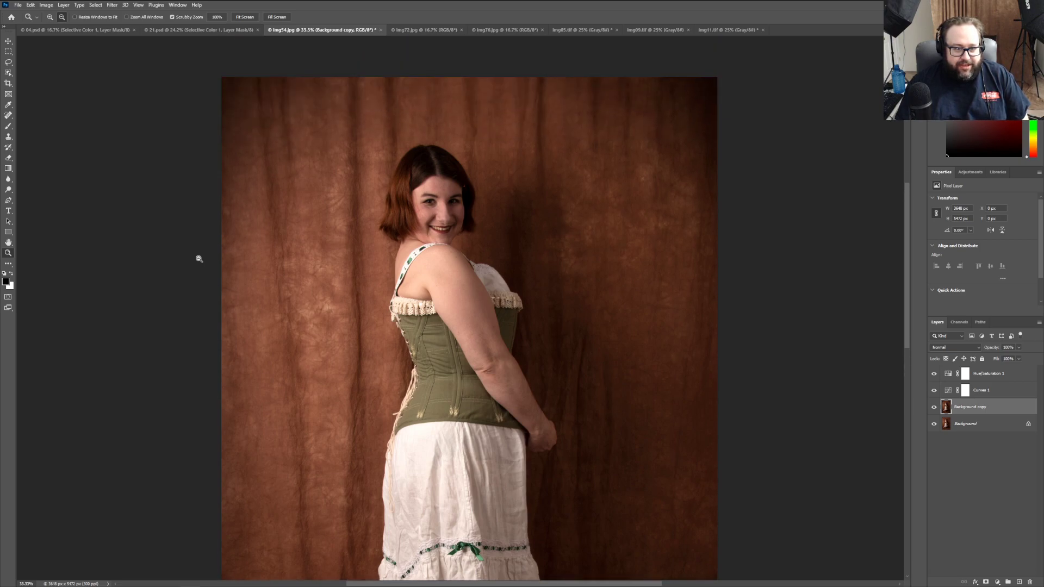
scroll(199, 259, "up", 1)
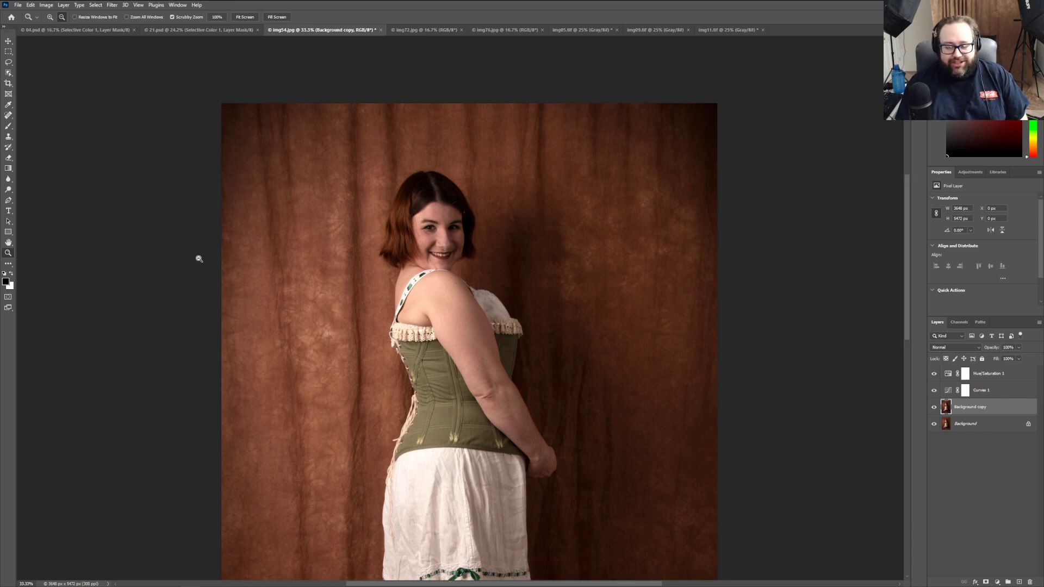
scroll(199, 258, "down", 2)
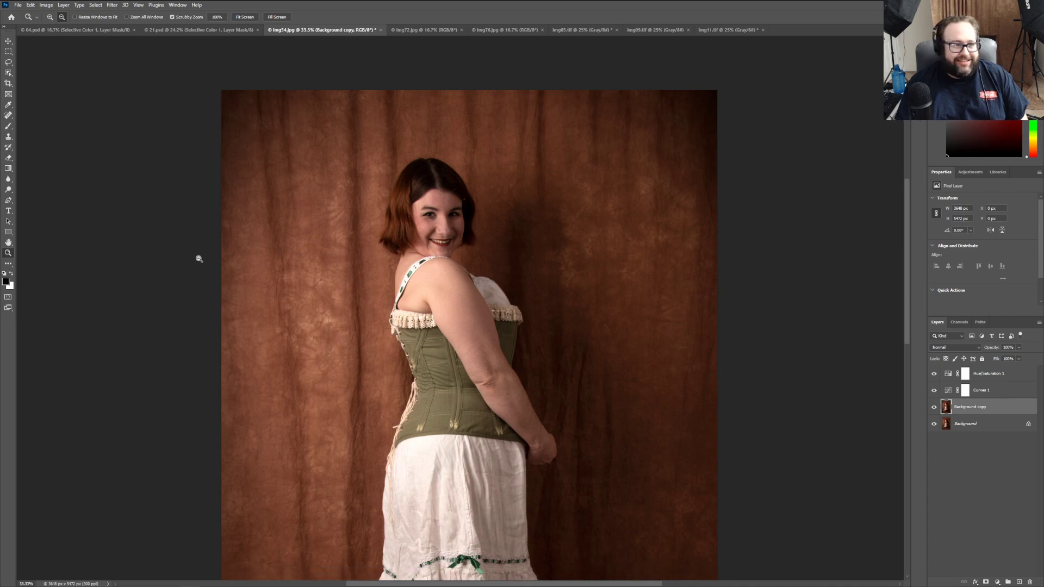
scroll(199, 259, "down", 1)
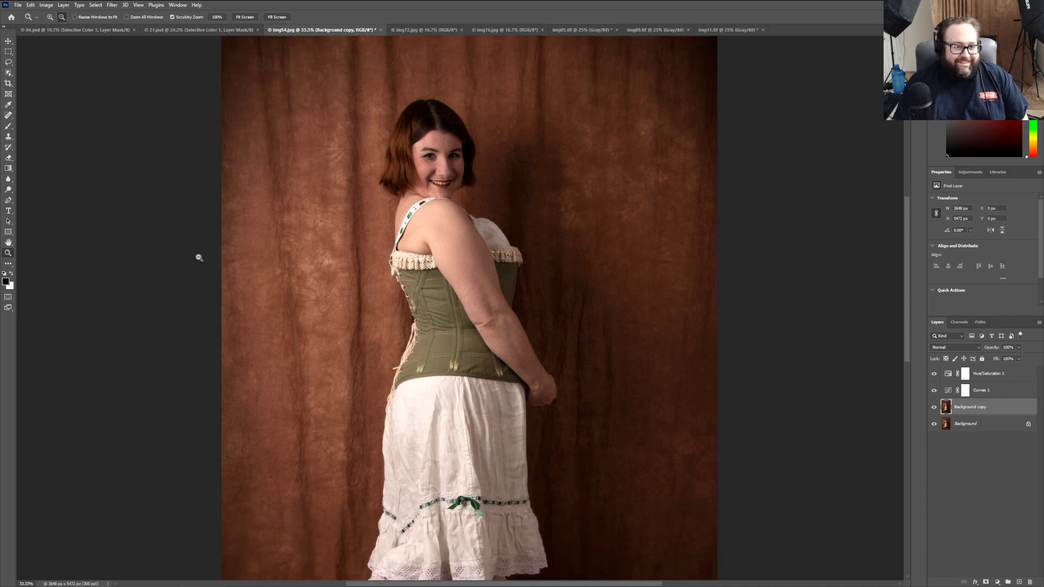
scroll(199, 258, "up", 1)
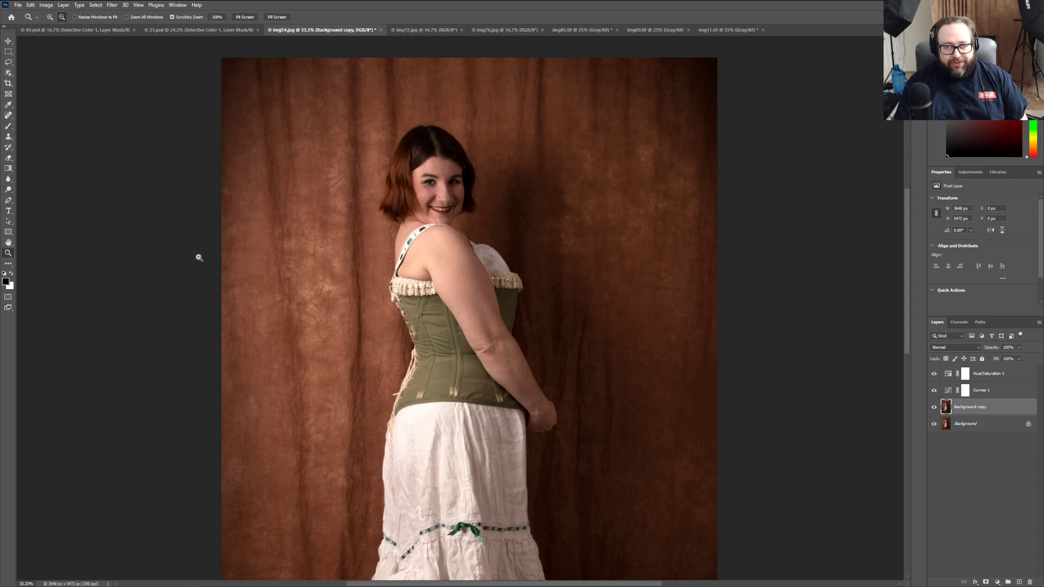
scroll(199, 258, "down", 1)
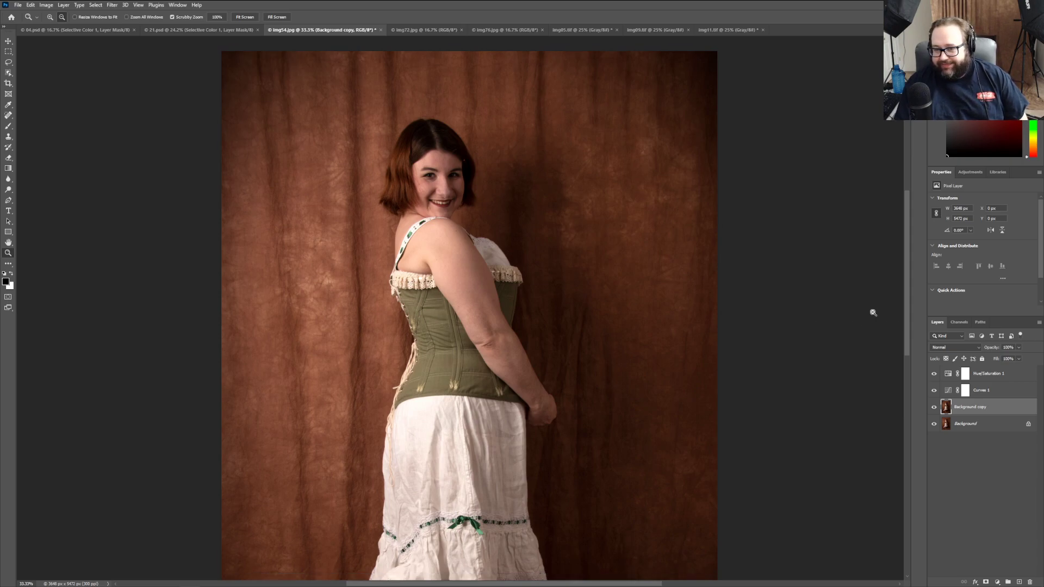
scroll(793, 275, "down", 1)
scroll(793, 275, "down", 1)
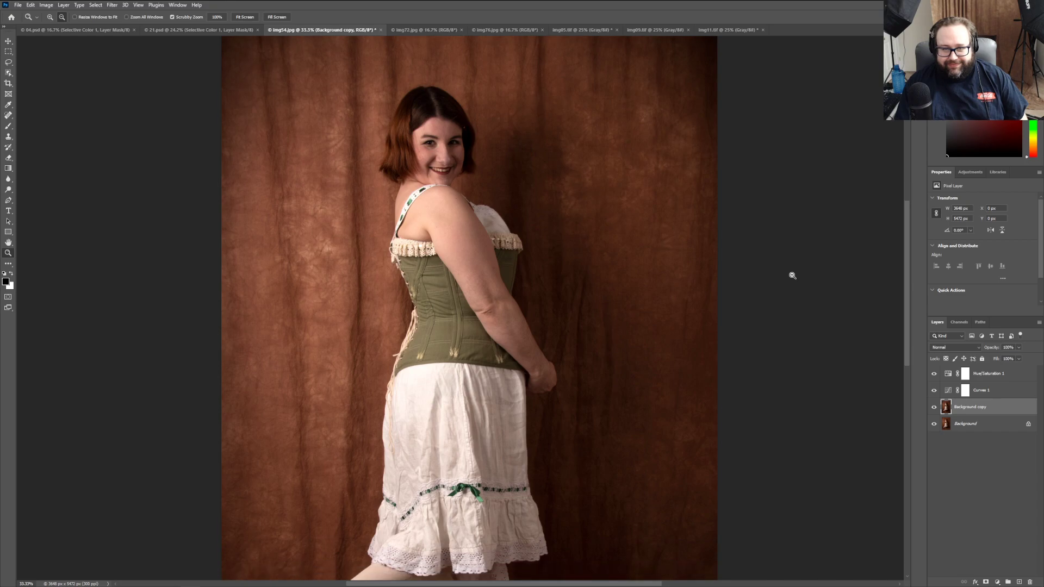
Step: View the photo's color channels, return to its layers, and examine the figure from head to shoes
left_click(965, 322)
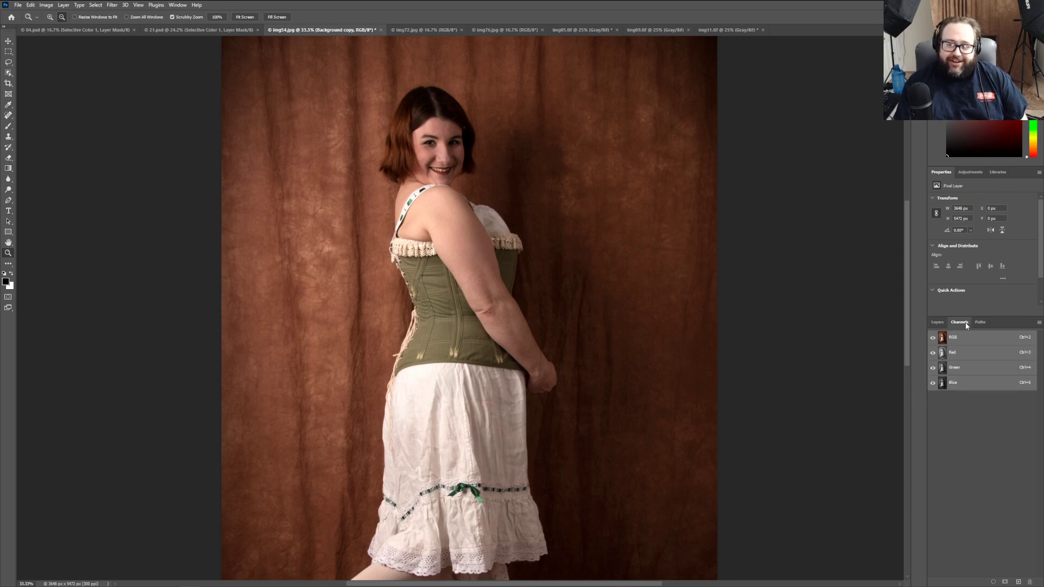
left_click(945, 324)
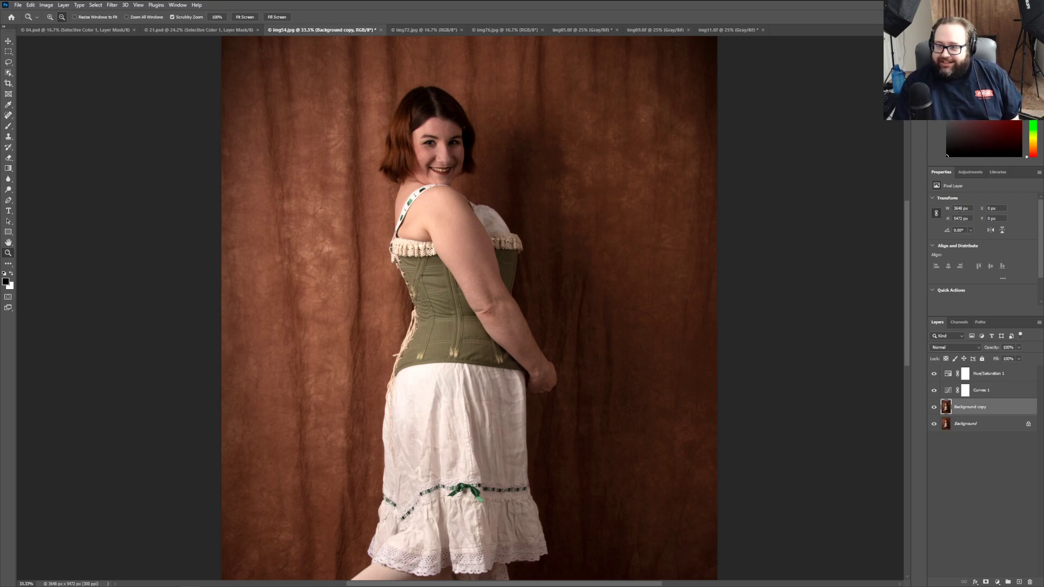
scroll(635, 355, "down", 2)
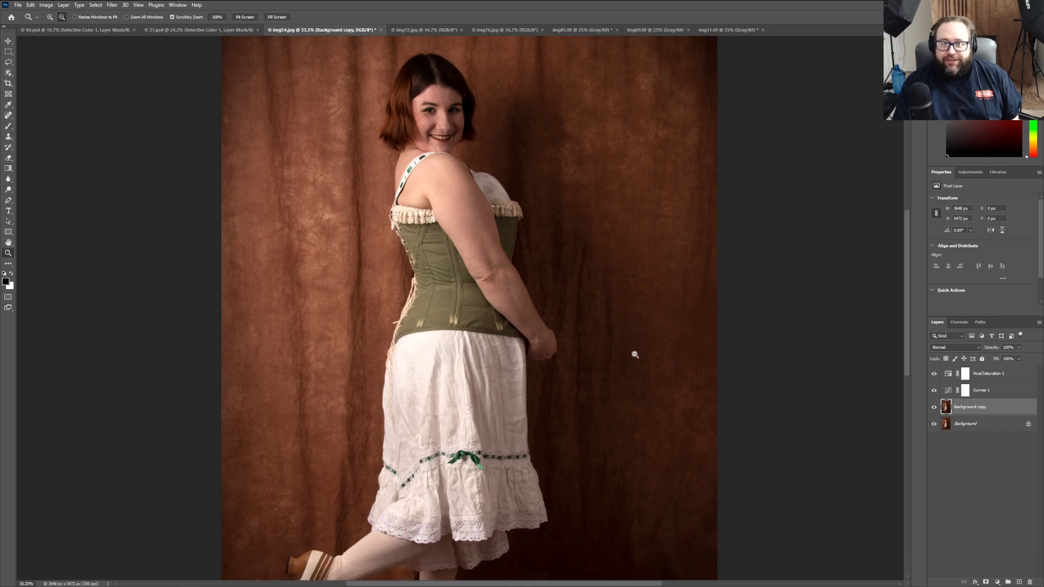
scroll(869, 324, "up", 1)
scroll(870, 328, "down", 1)
scroll(870, 328, "down", 1)
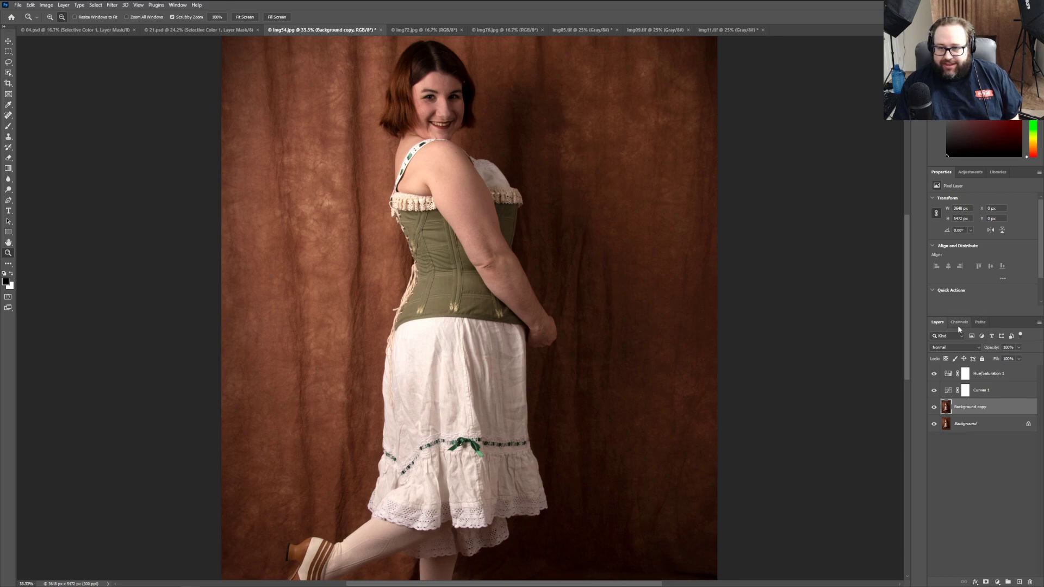
scroll(771, 324, "up", 3)
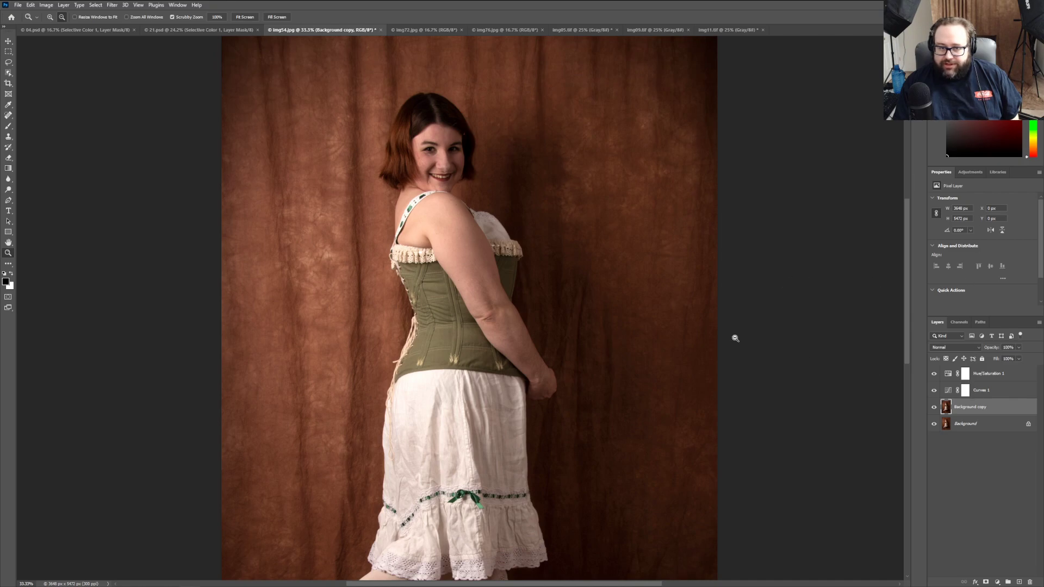
Step: Deepen the vignette on the Background copy layer's left and right edges with another pair of inward 60% opacity gradients
left_click(8, 168)
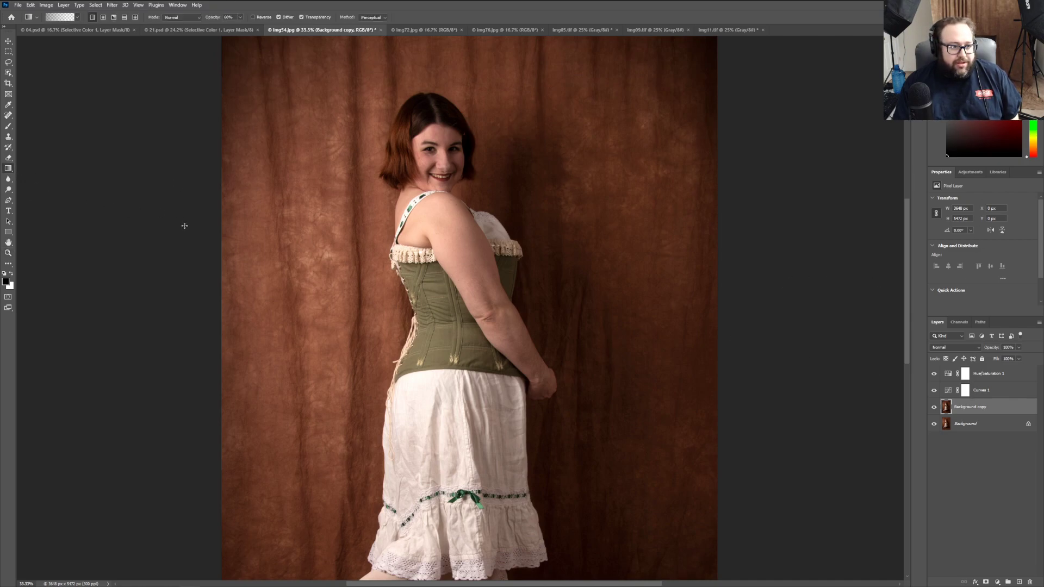
left_click_drag(176, 256, 325, 253)
left_click_drag(815, 277, 633, 279)
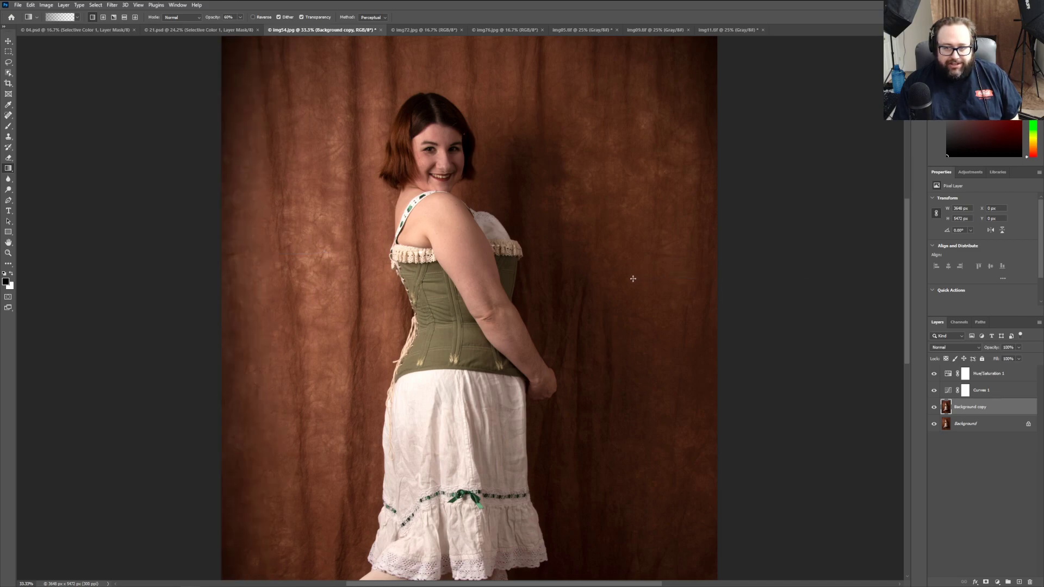
Step: Darken the top and bottom edges of the Background copy layer with short vertical gradients running inward at 60% opacity
scroll(641, 299, "down", 5)
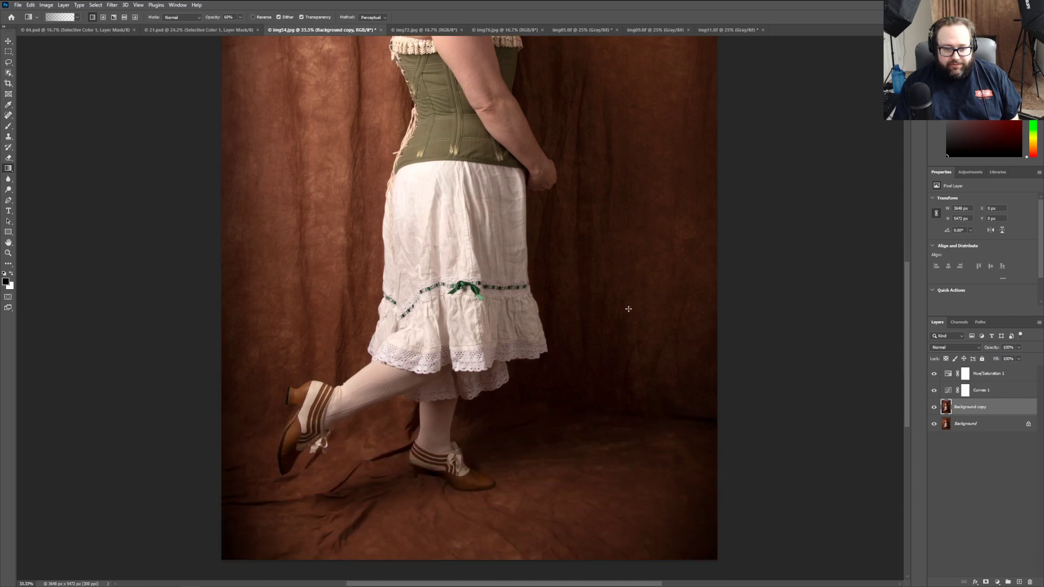
scroll(519, 473, "up", 5)
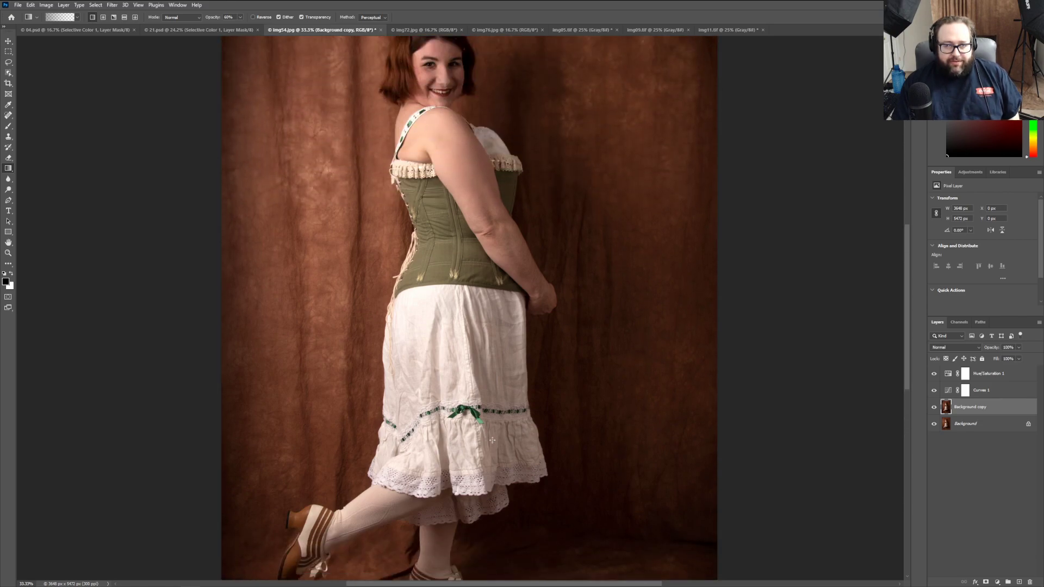
scroll(492, 440, "up", 1)
left_click_drag(460, 65, 460, 114)
scroll(453, 273, "down", 4)
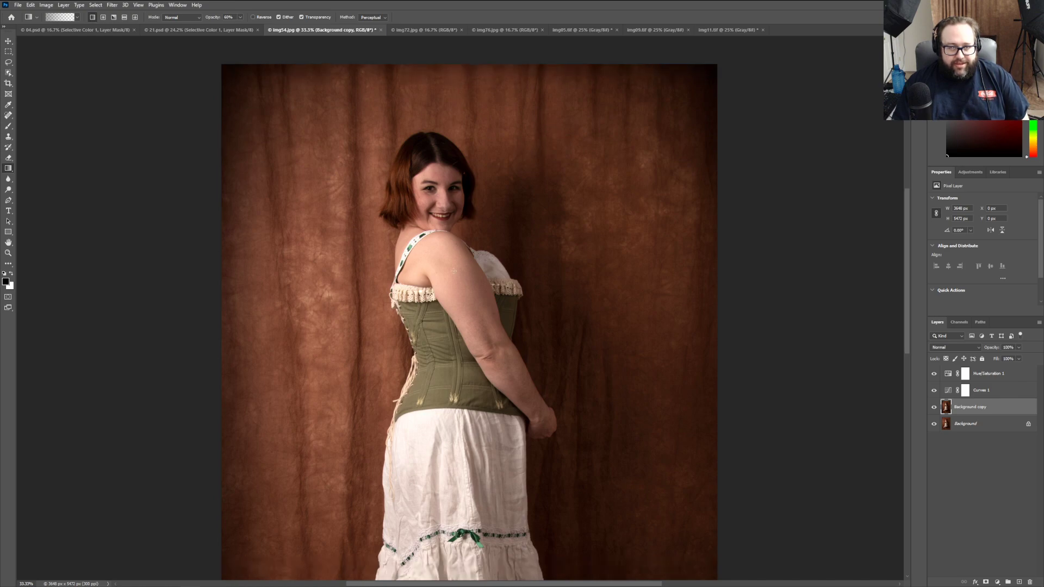
scroll(453, 274, "down", 2)
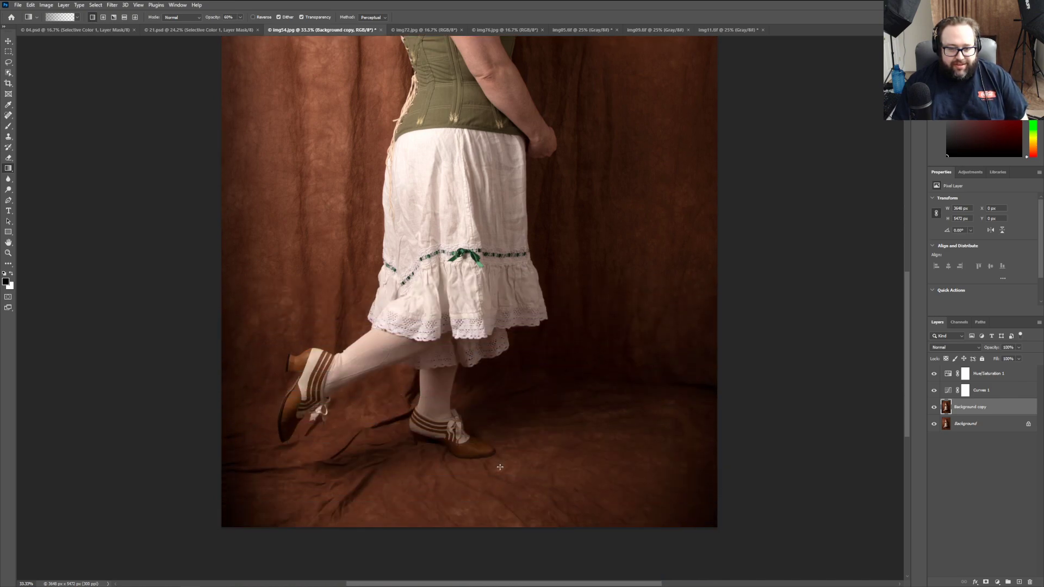
left_click_drag(472, 557, 473, 486)
scroll(473, 488, "up", 2)
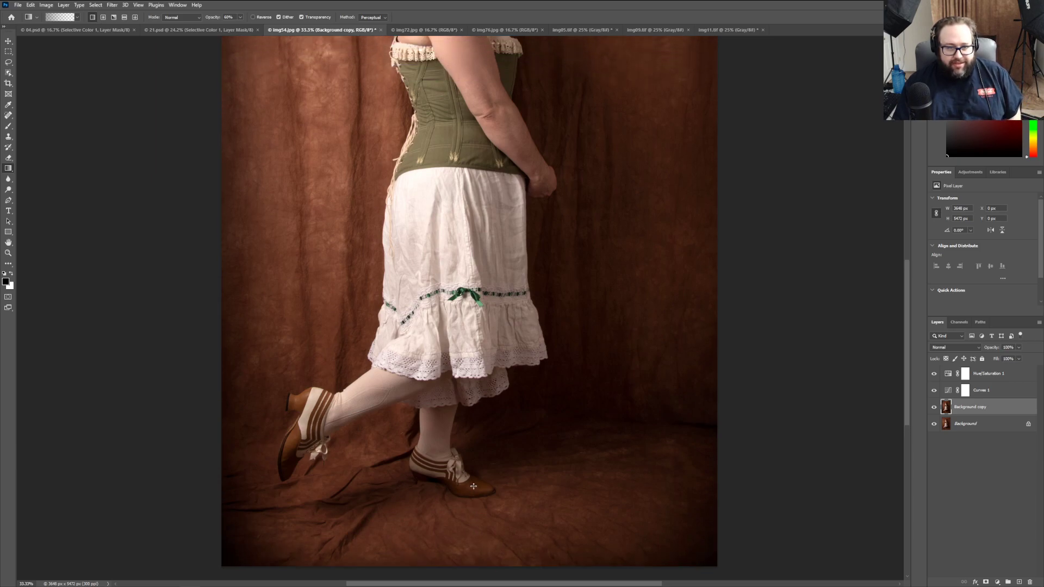
Step: Examine the standing portrait from shoes to head, checking the darkened edges and the backdrop around the figure
scroll(473, 489, "up", 6)
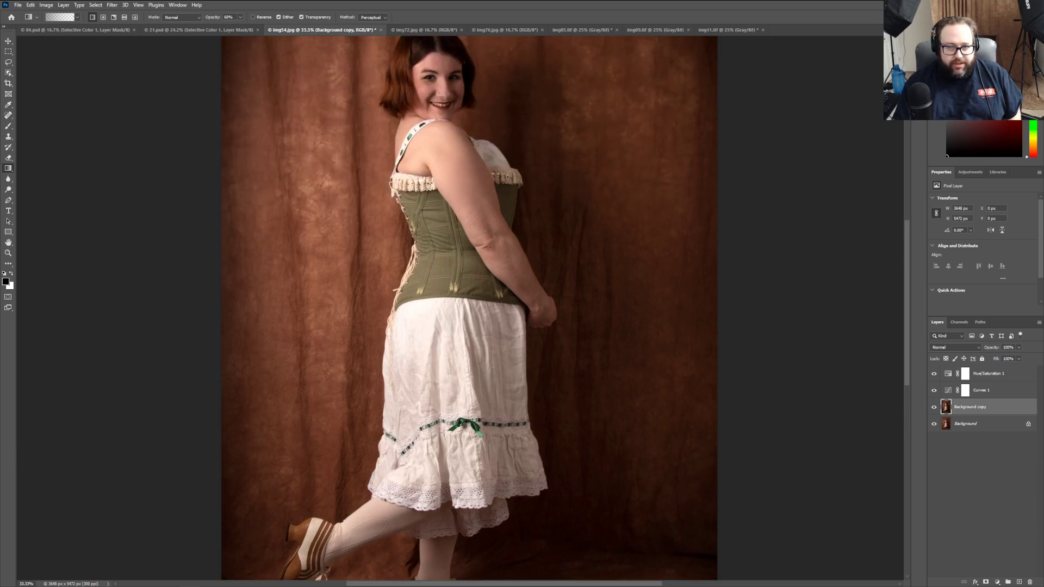
scroll(473, 489, "up", 2)
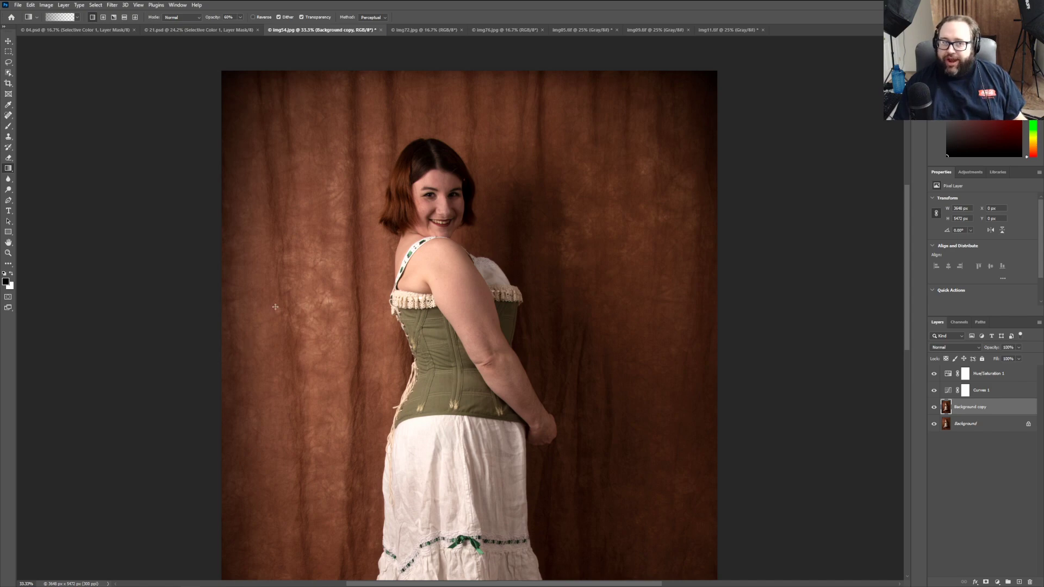
scroll(235, 307, "down", 1)
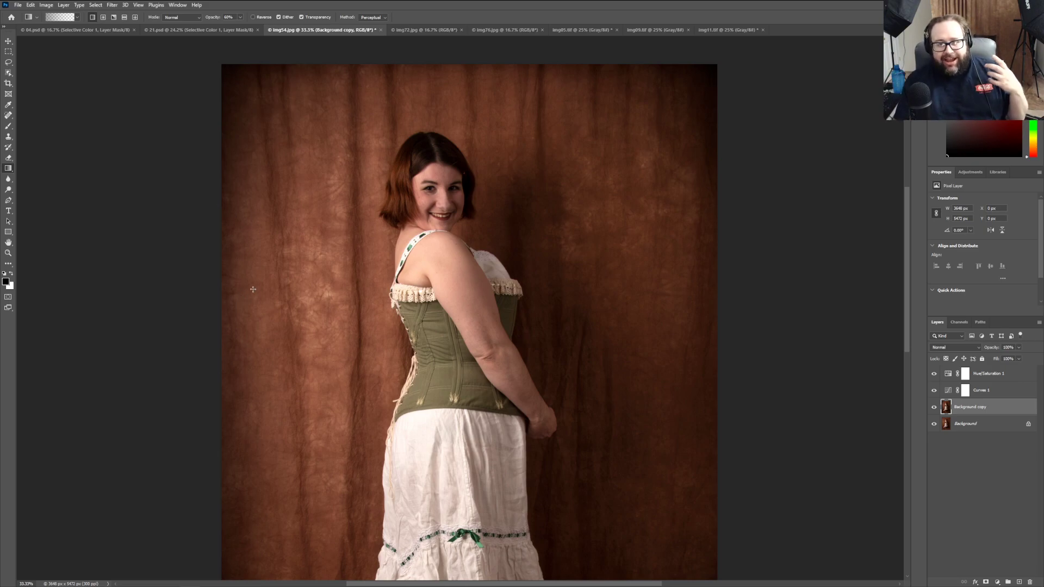
scroll(608, 314, "down", 3)
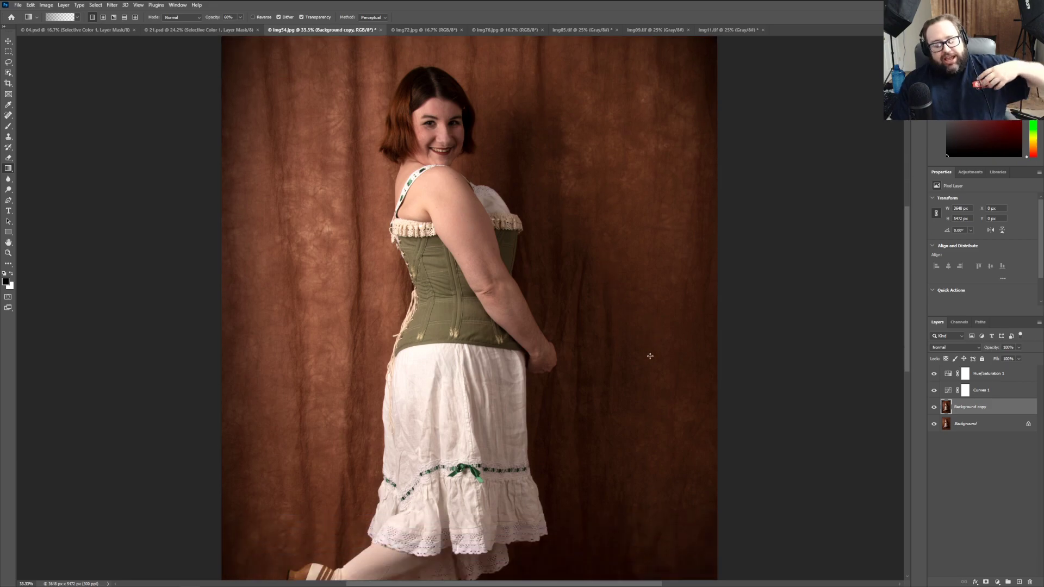
scroll(618, 340, "up", 1)
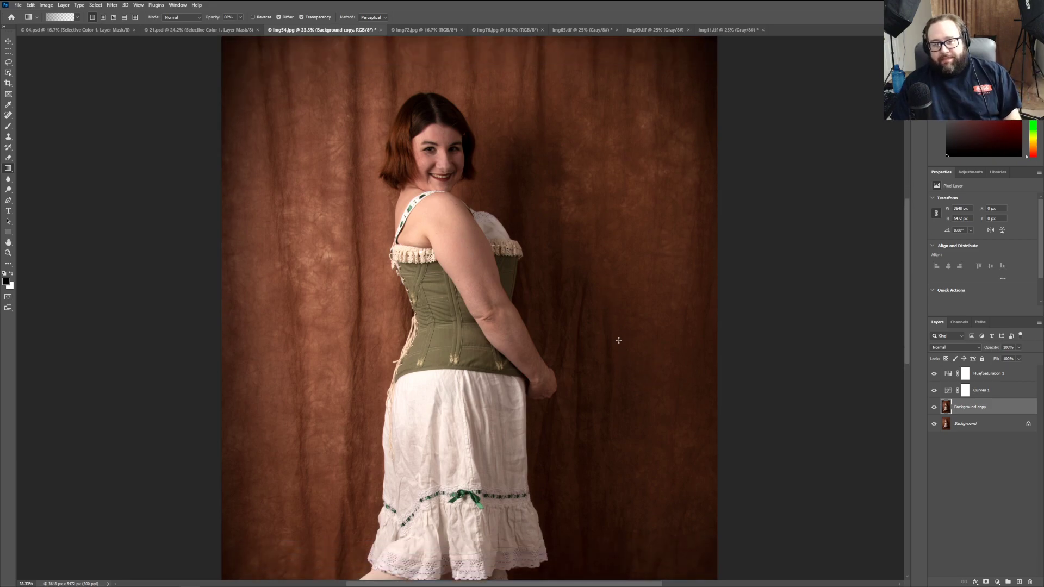
scroll(618, 340, "down", 4)
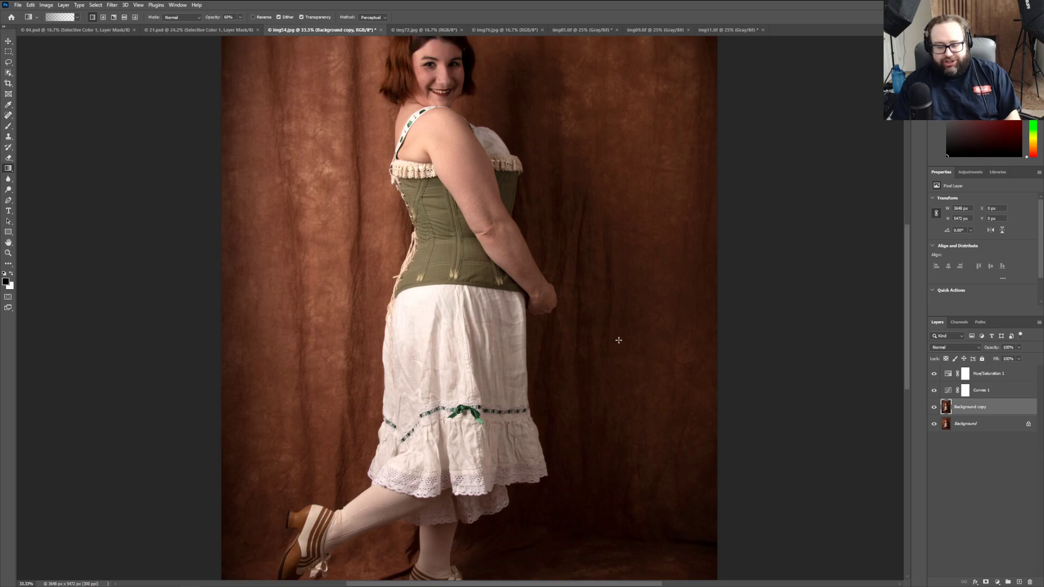
scroll(618, 339, "up", 8)
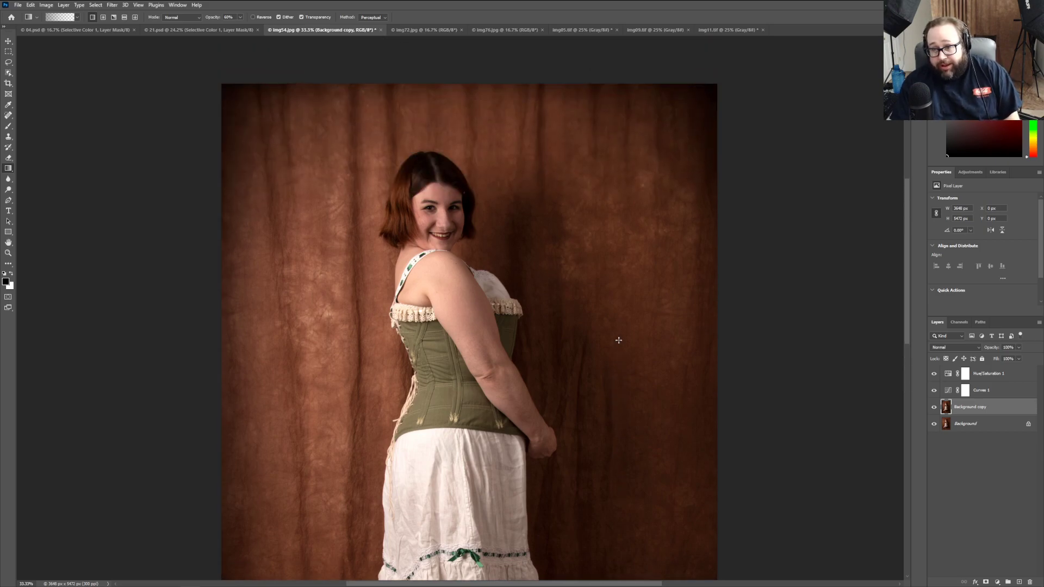
scroll(619, 339, "down", 1)
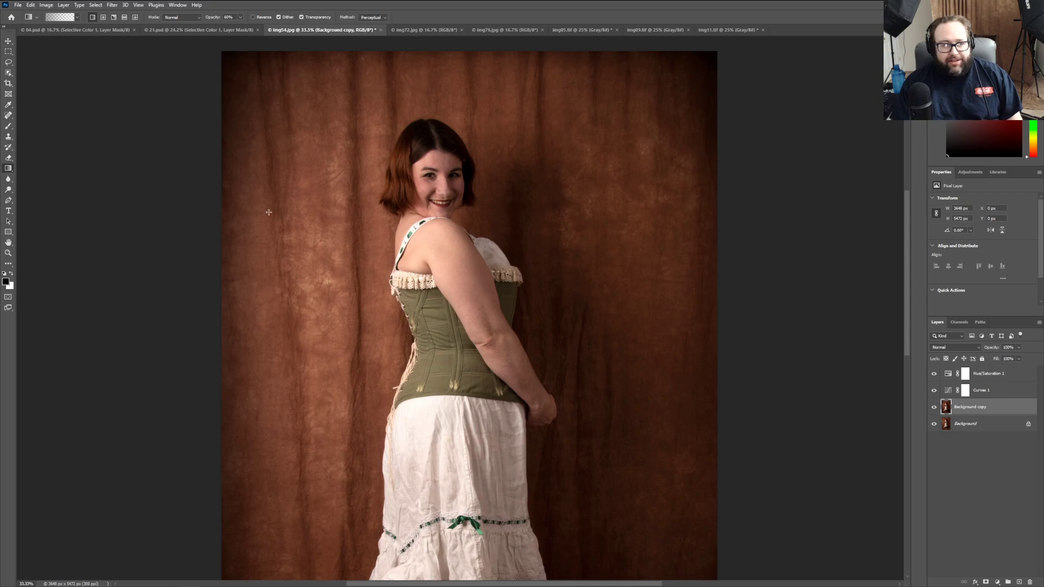
Step: Save the layered standing portrait as a Photoshop file named 54 in the JPEG folder, with Maximize Compatibility on
left_click(18, 4)
left_click(29, 102)
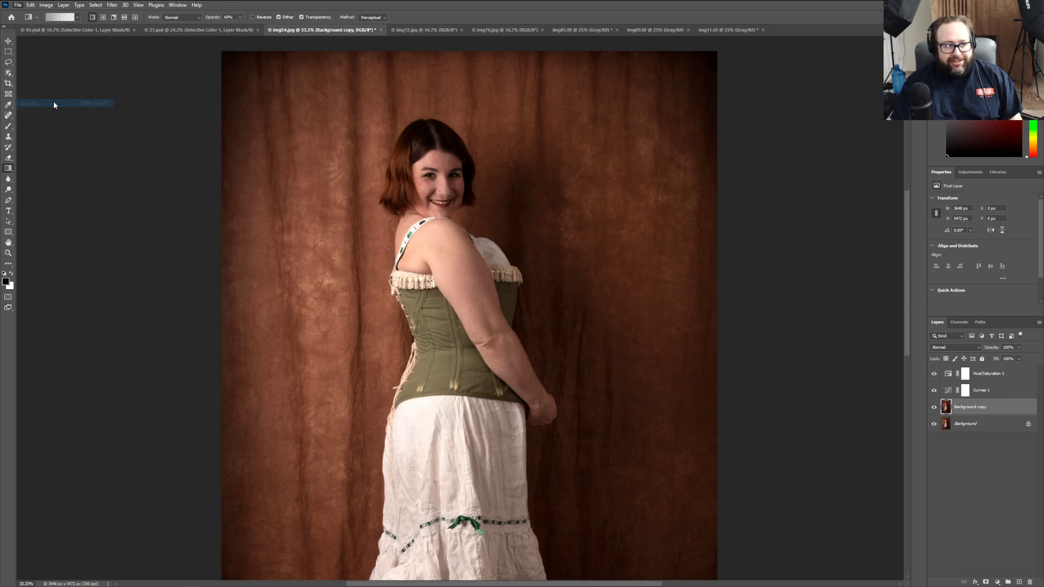
left_click(73, 253)
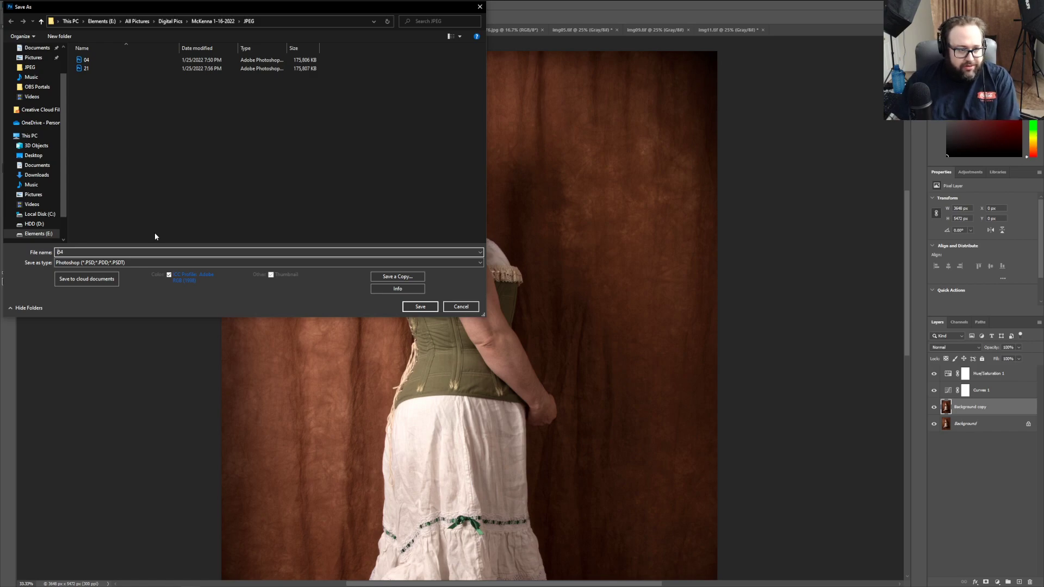
key("Return")
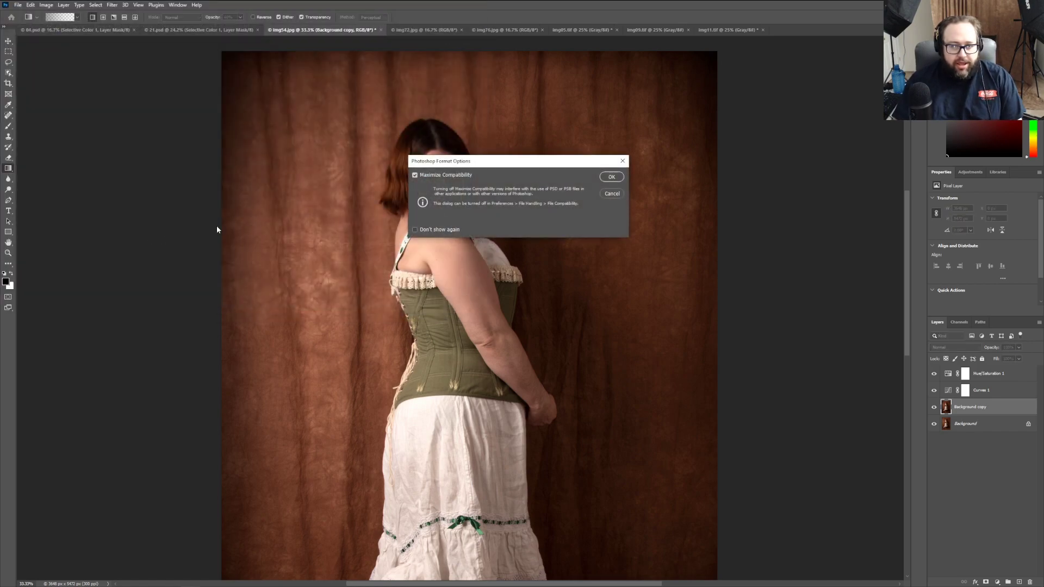
left_click(609, 176)
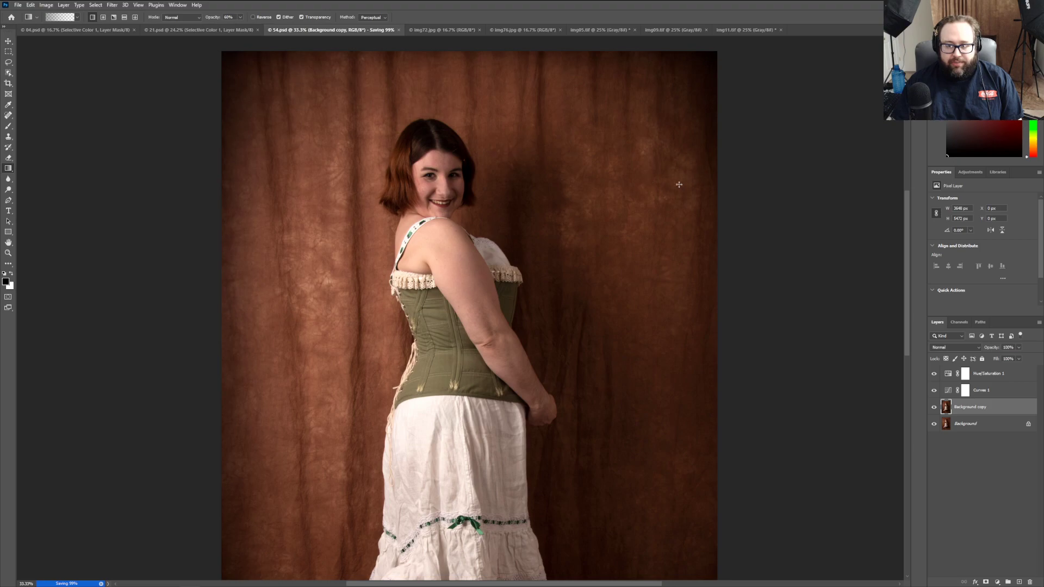
Step: Add a Black & White adjustment layer above the Hue/Saturation 1 layer
left_click(994, 373)
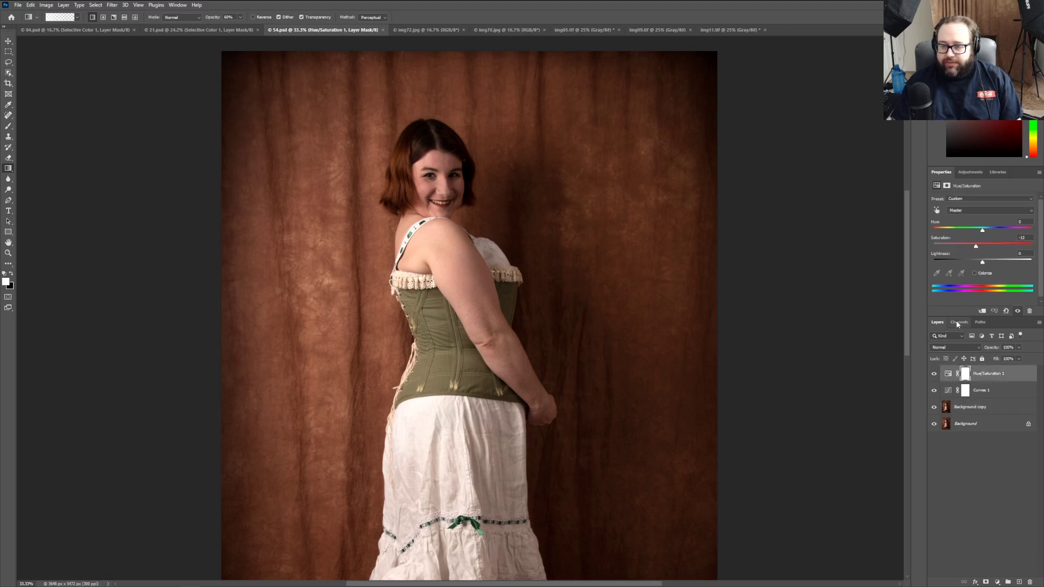
left_click(970, 172)
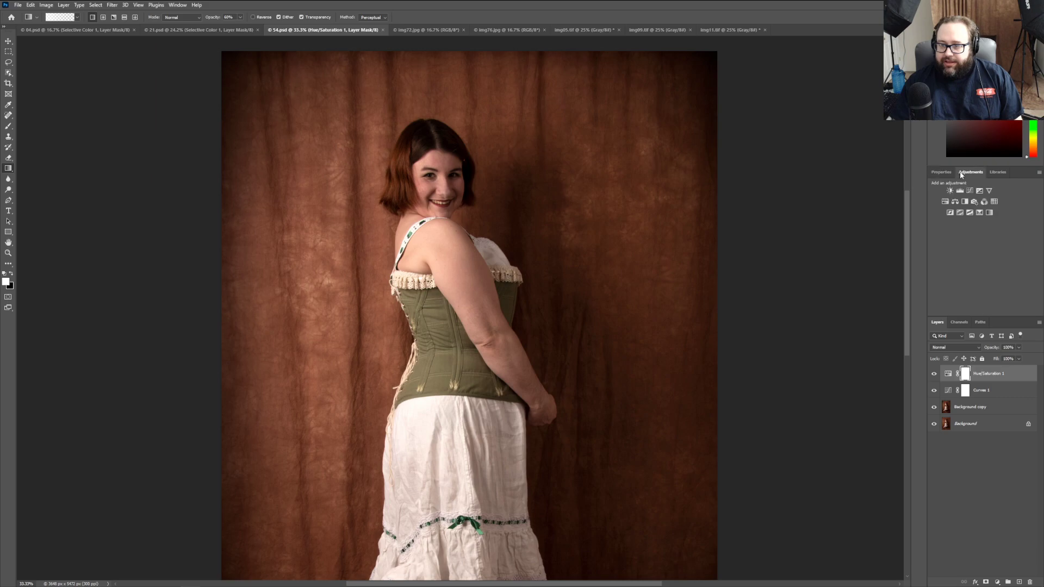
left_click(965, 201)
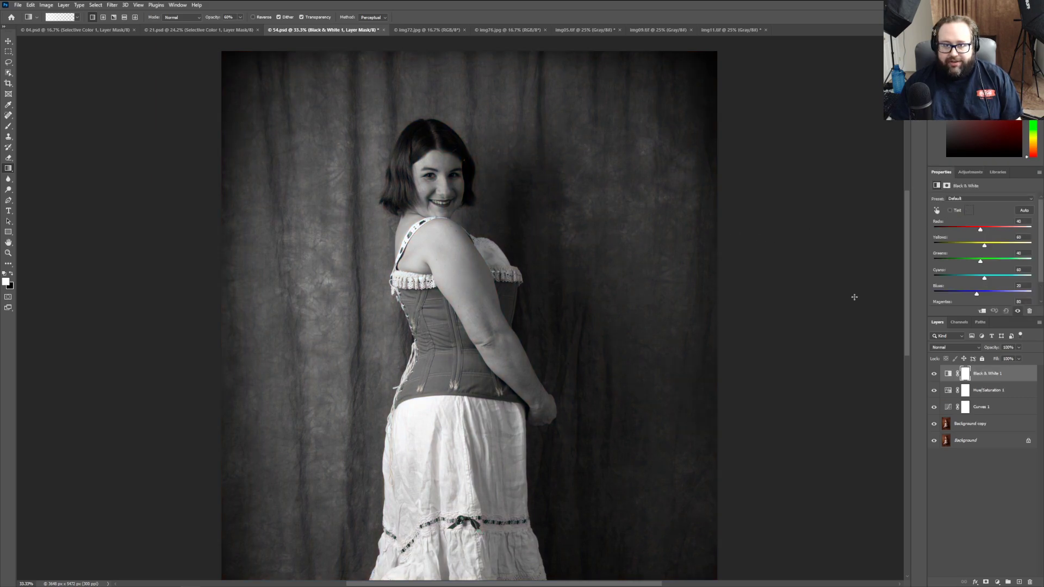
Step: Compare the Default and Maximum Black presets of the Black & White adjustment and apply Maximum Black
scroll(854, 297, "down", 1)
left_click(967, 199)
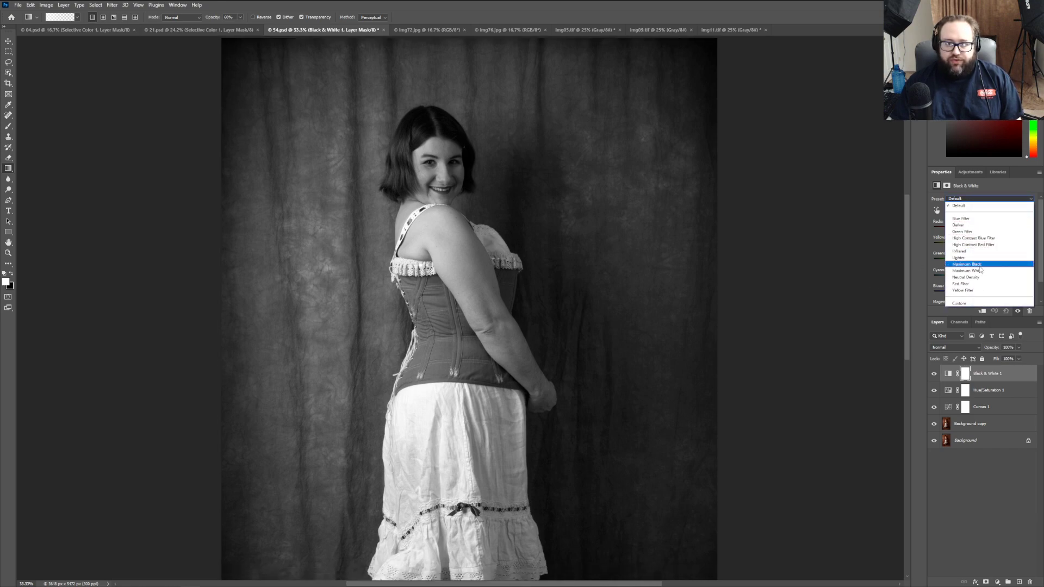
left_click(979, 265)
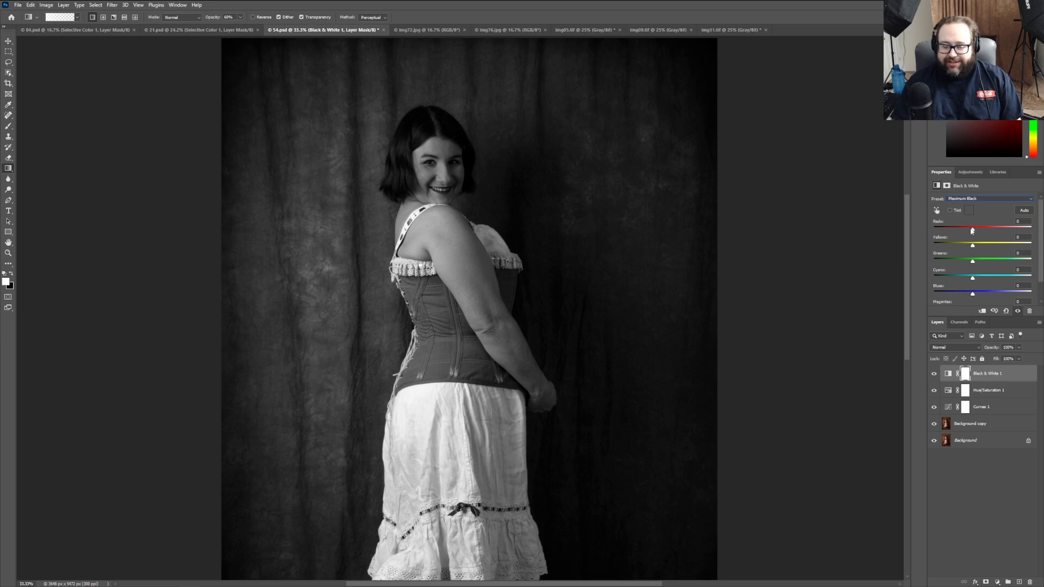
left_click(966, 200)
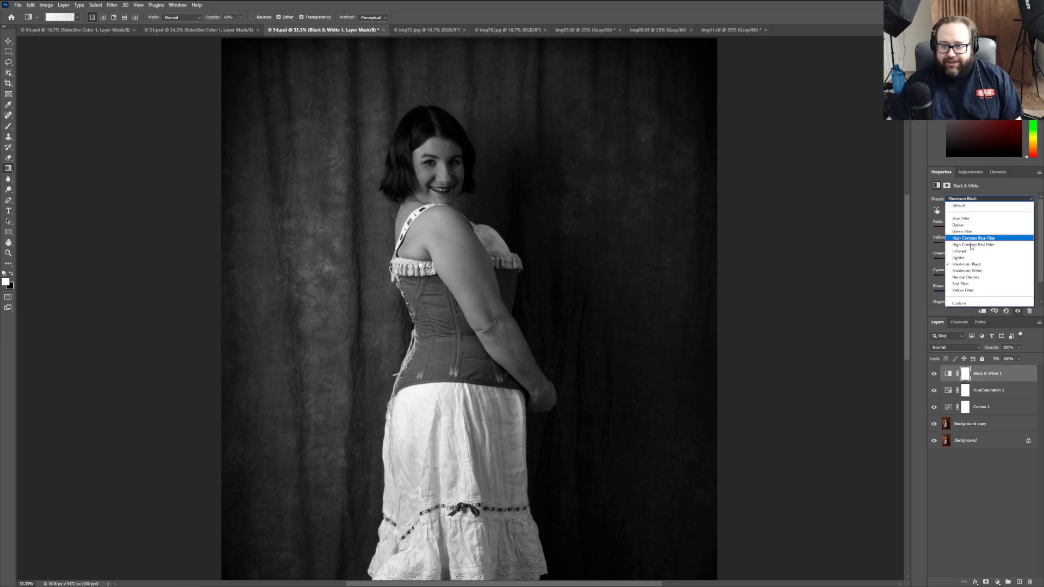
left_click(958, 206)
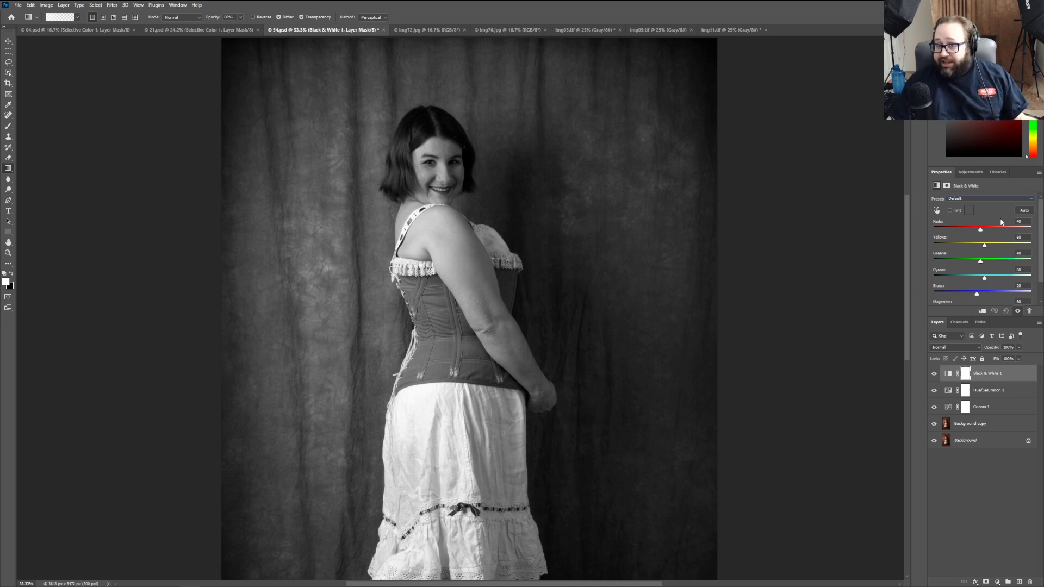
left_click(981, 198)
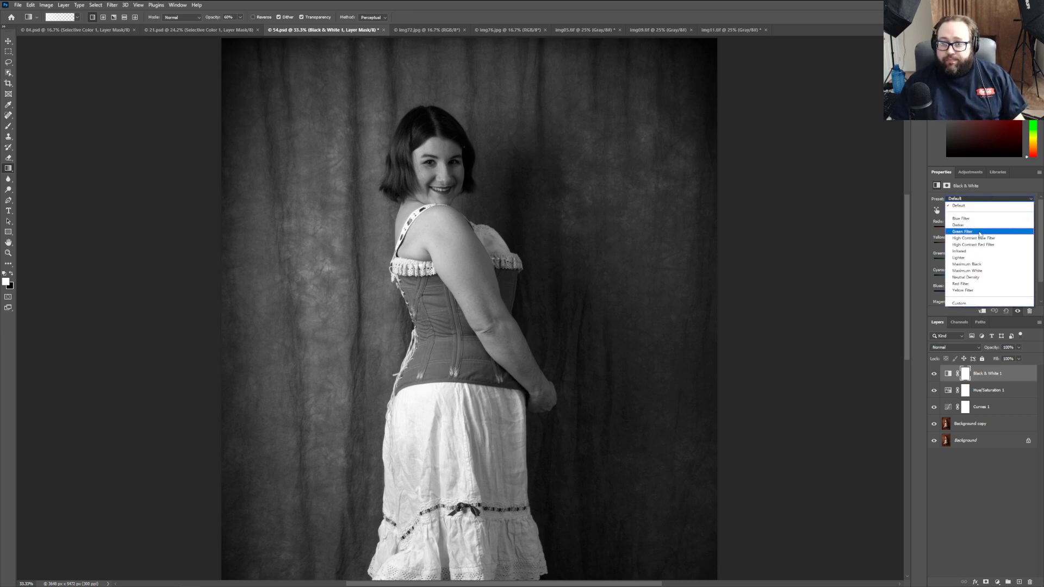
left_click(978, 264)
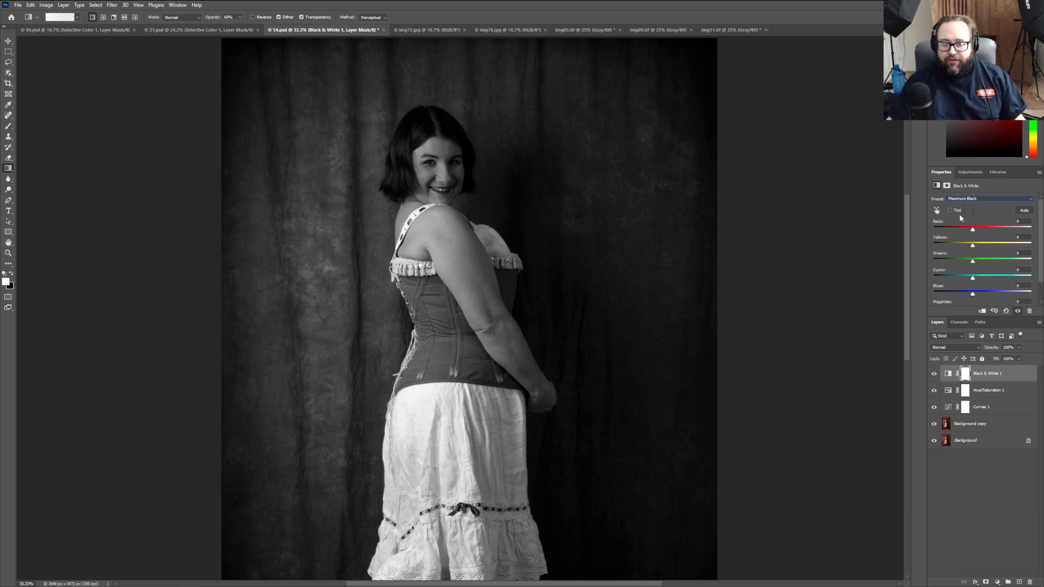
Step: Raise the Black & White adjustment's Reds to 27 and Yellows to 31
left_click_drag(973, 230, 978, 232)
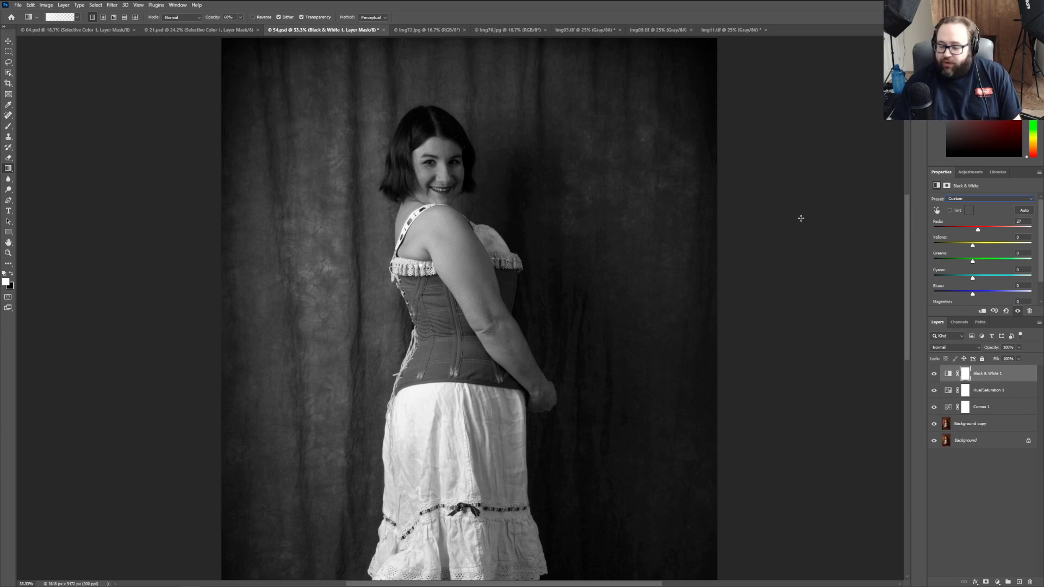
mouse_move(906, 242)
left_mouse_down()
mouse_move(906, 304)
mouse_move(914, 243)
left_mouse_up()
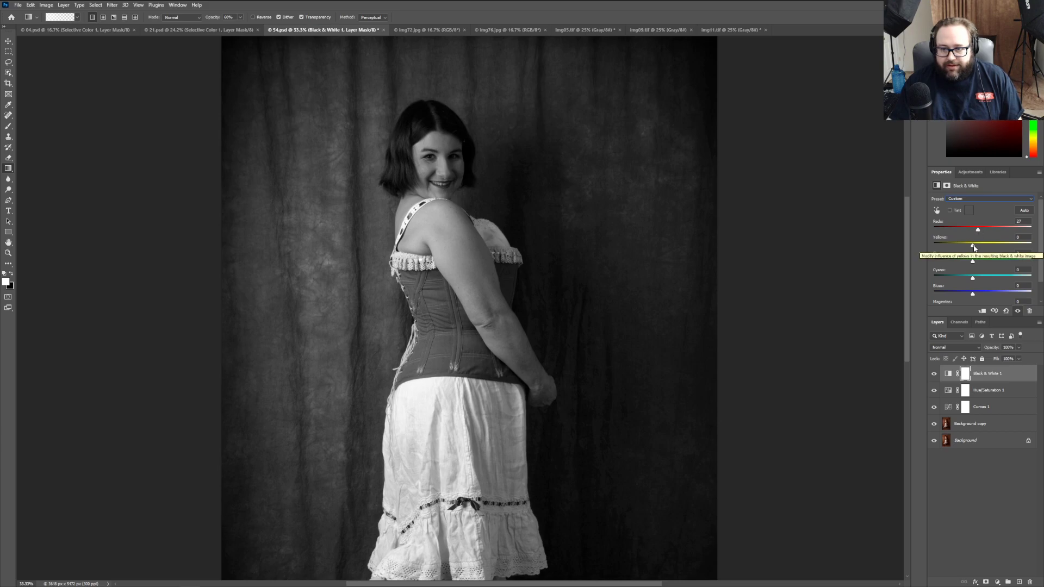
left_click_drag(973, 247, 979, 247)
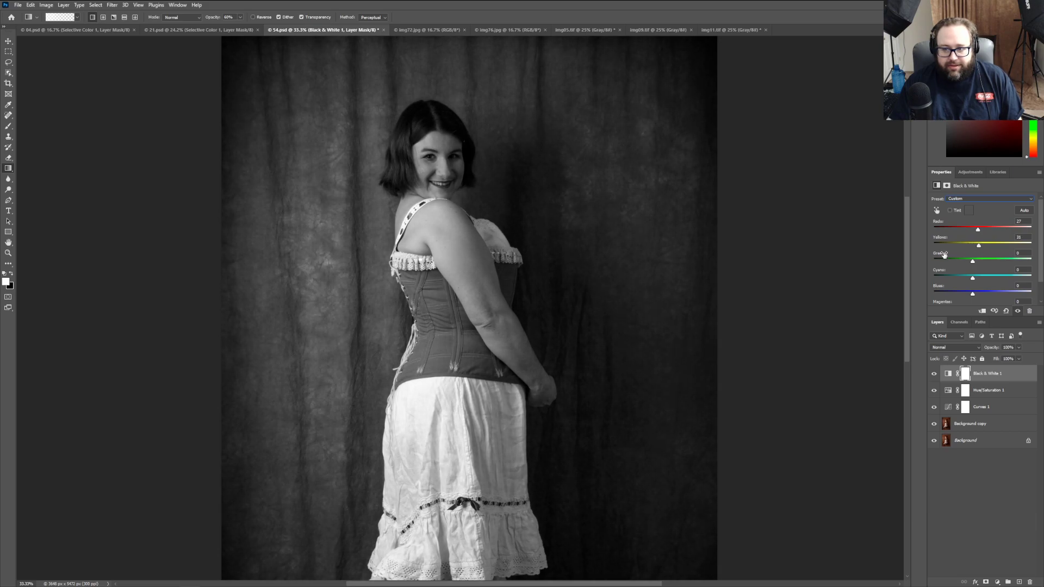
Step: Try different Magentas, Blues and Greens values in the Black & White adjustment, returning each to 0
scroll(961, 257, "down", 1)
left_click_drag(974, 296, 903, 300)
left_click_drag(983, 306, 976, 305)
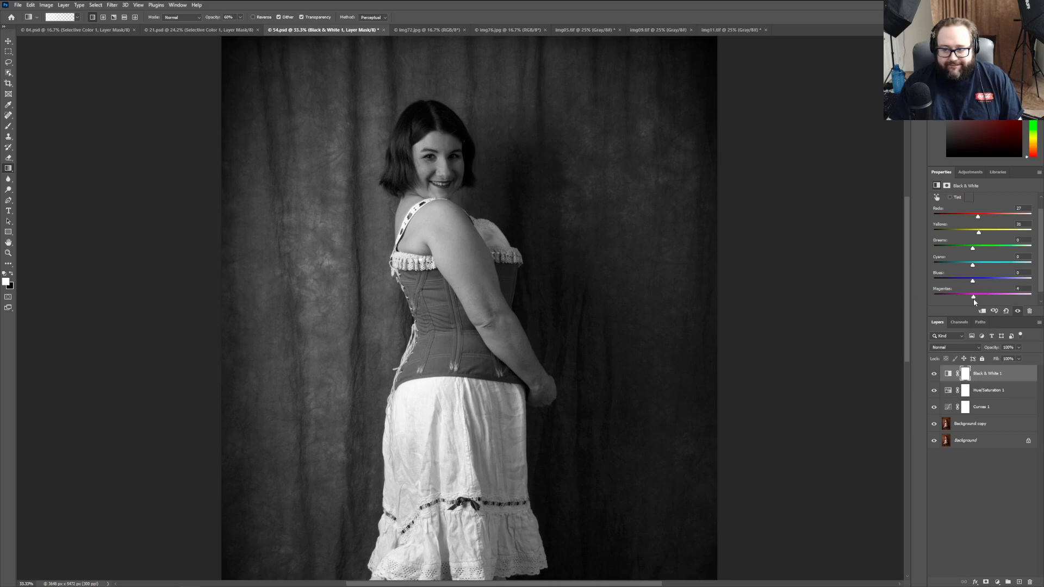
left_click_drag(974, 280, 903, 282)
left_click_drag(967, 282, 973, 253)
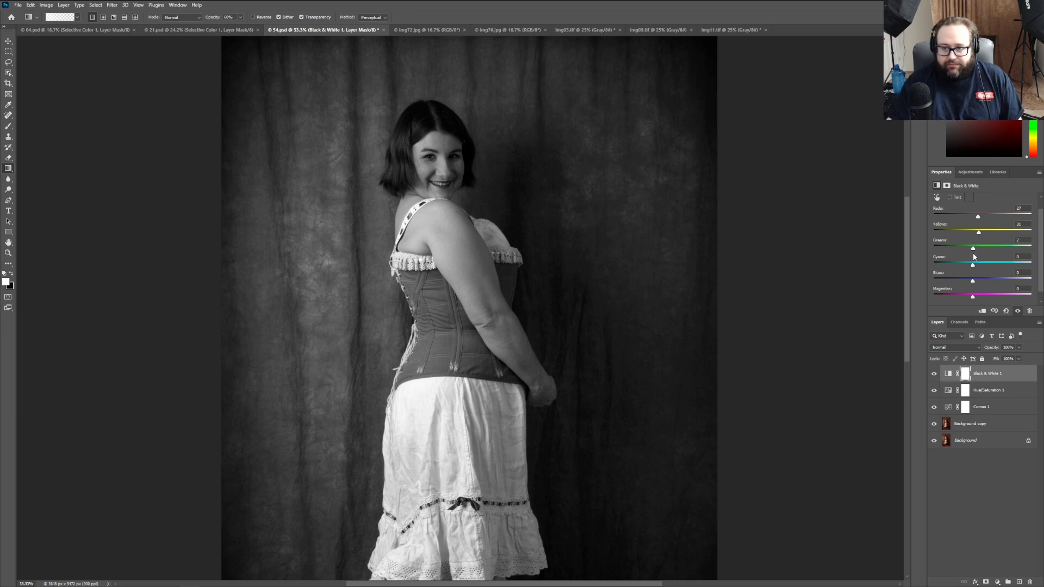
left_click_drag(974, 253, 972, 254)
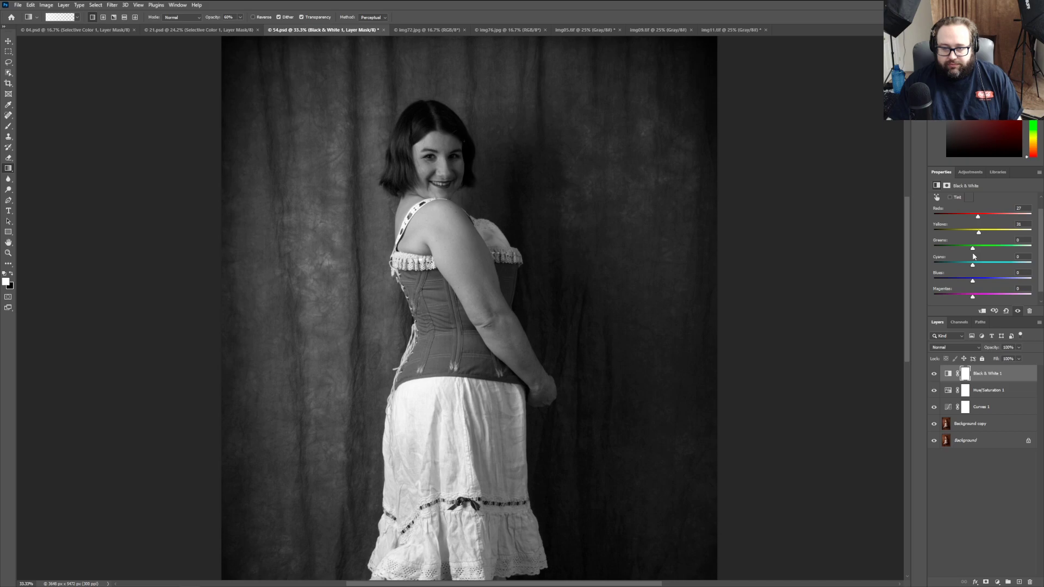
Step: Save the black-and-white version as a separate Photoshop file named 54 bw, with Maximize Compatibility on
left_click(18, 4)
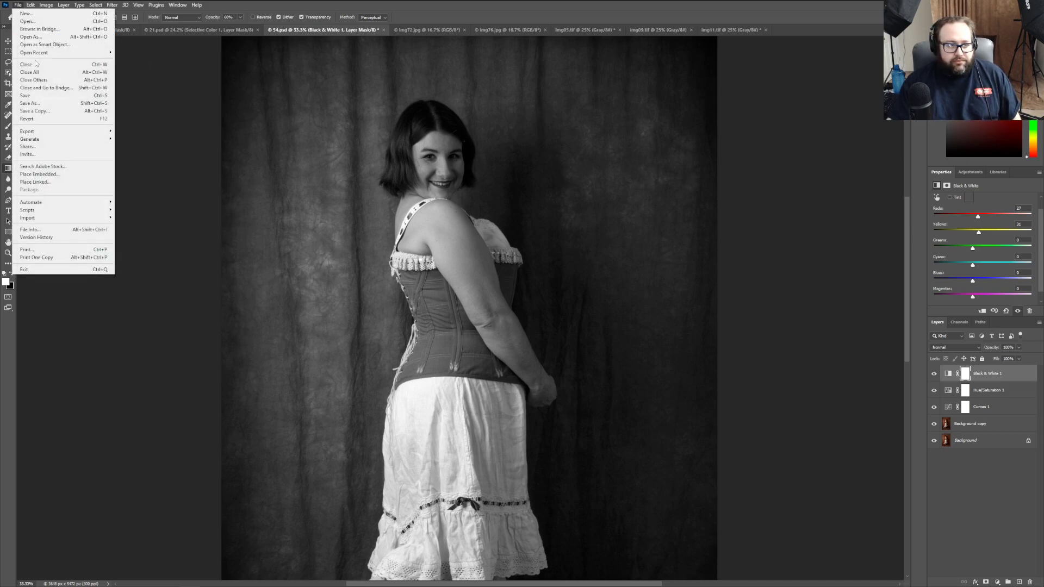
left_click(40, 104)
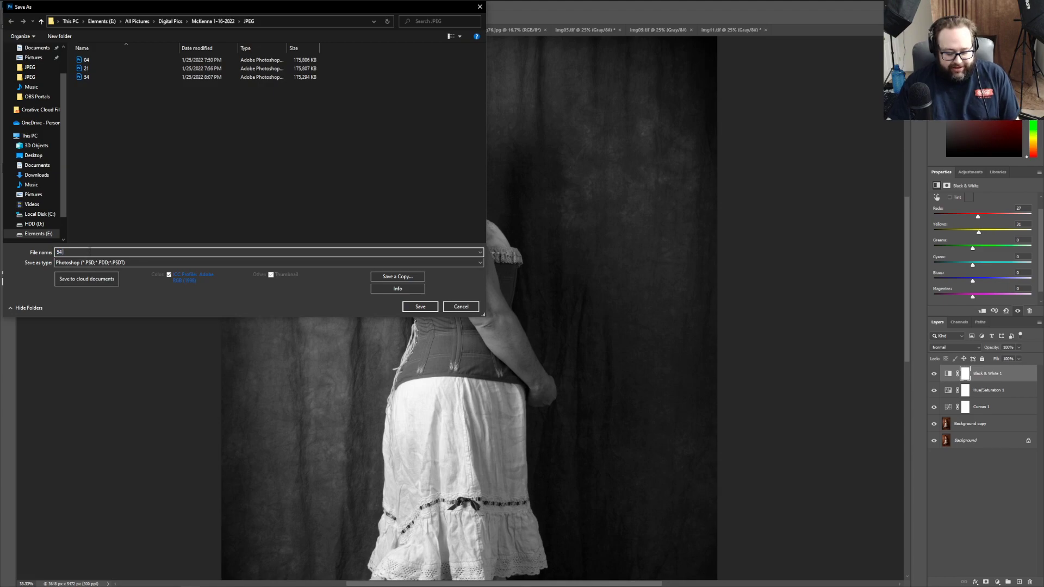
key("Return")
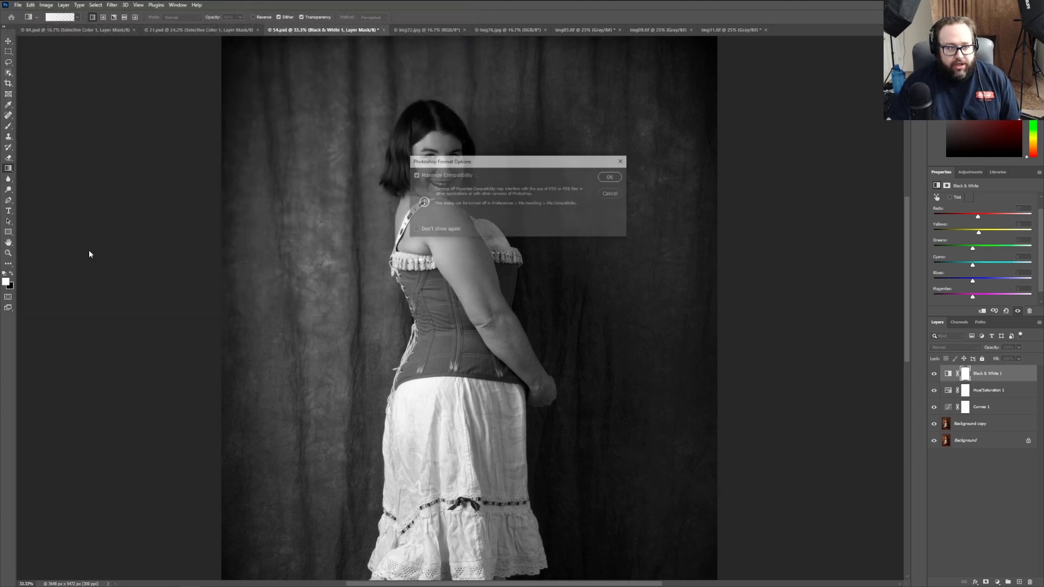
left_click(612, 178)
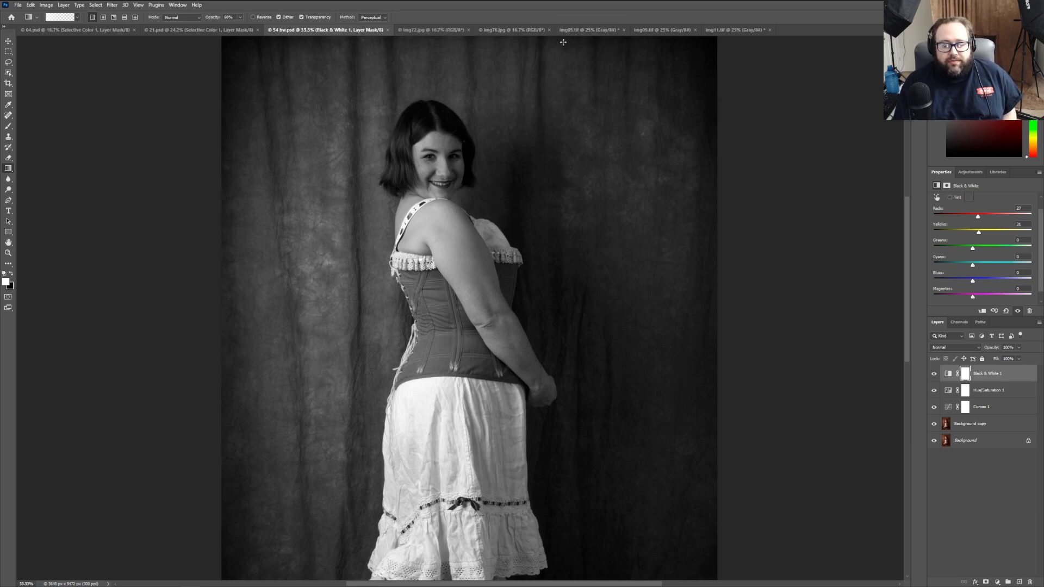
Step: View the unedited seated portraits img72.jpg and img76.jpg, and return to img72.jpg
left_click(422, 31)
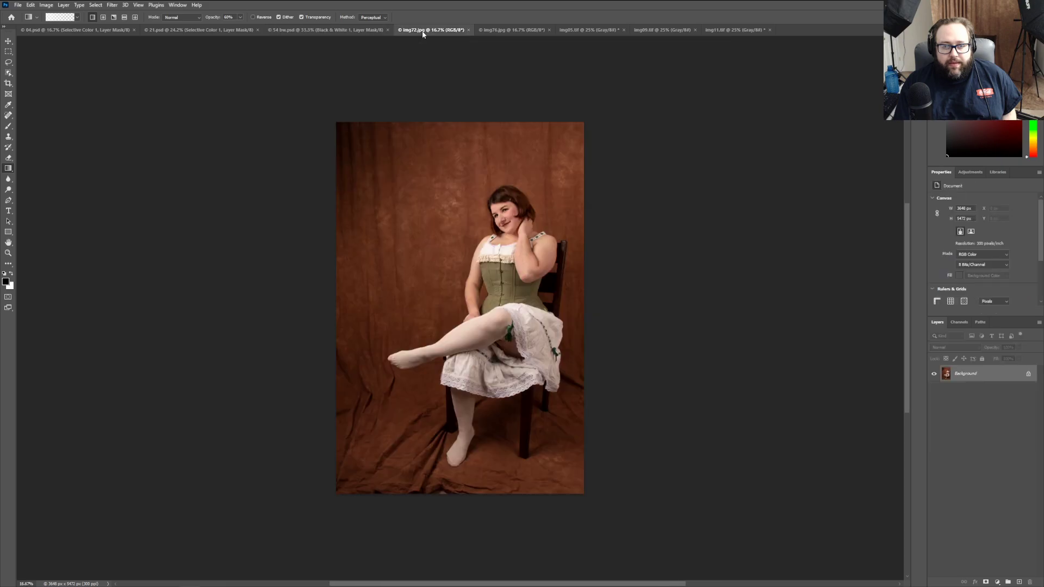
left_click(514, 31)
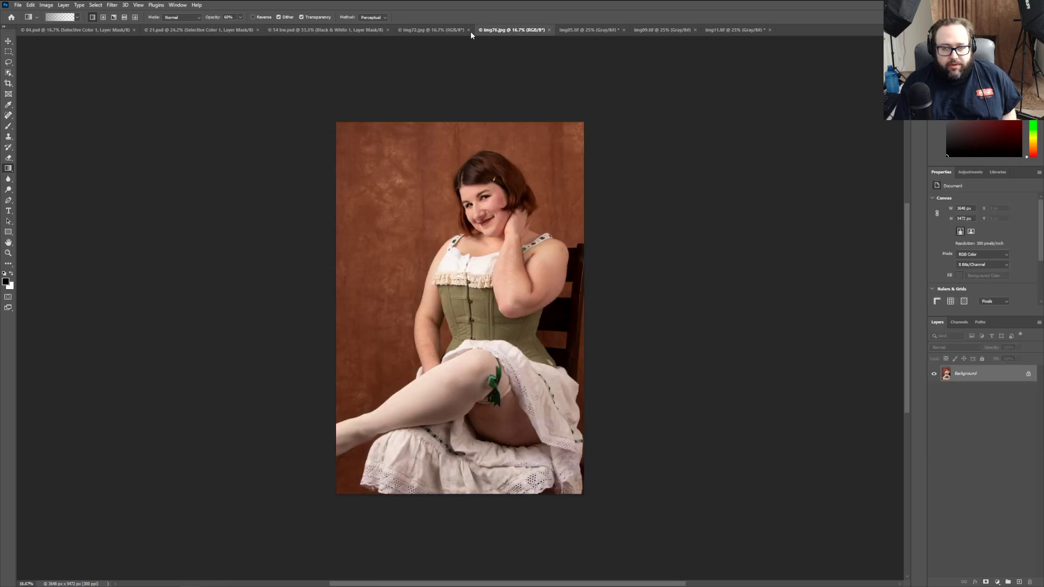
left_click(428, 31)
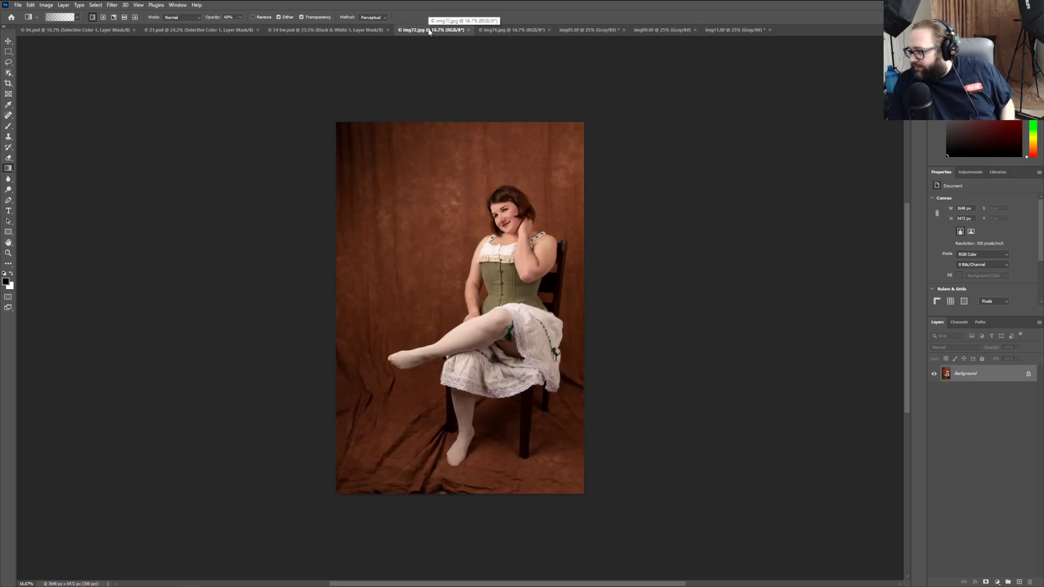
mouse_move(152, 585)
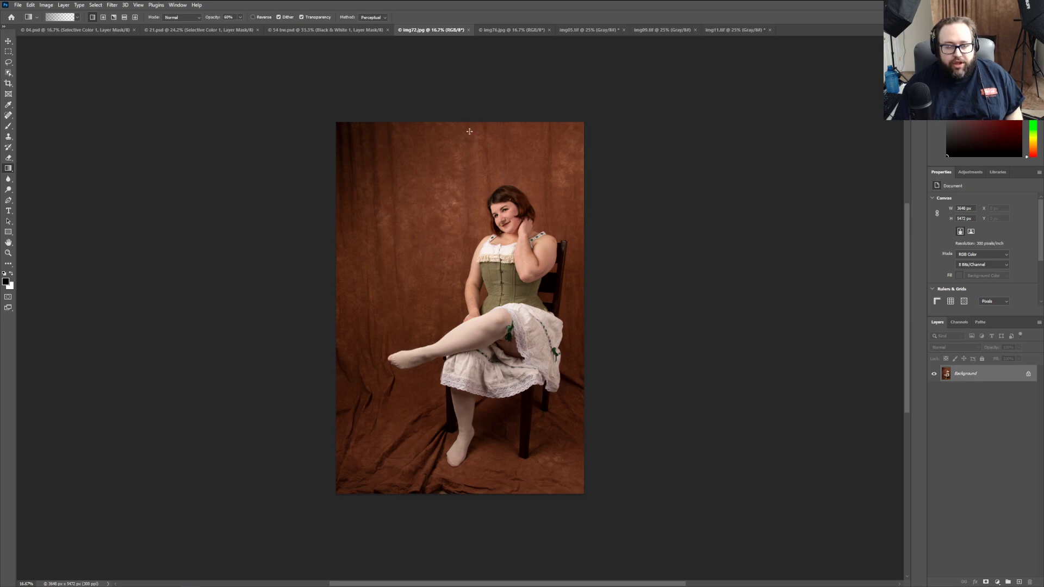
Step: Look through the unedited portraits img76.jpg, img72.jpg, img05.tif and img09.tif, ending on img11.tif
left_click(516, 31)
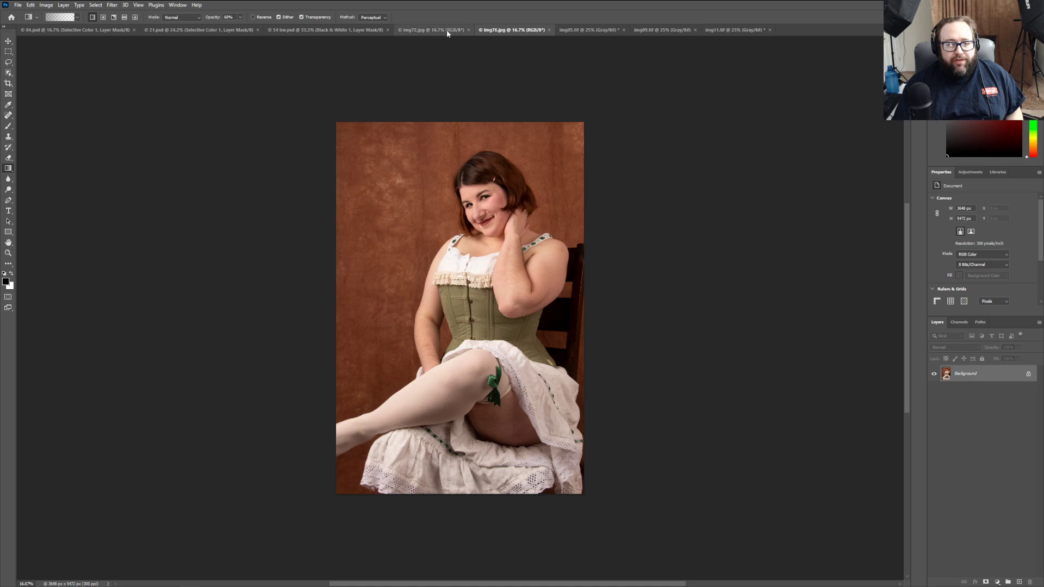
left_click(419, 31)
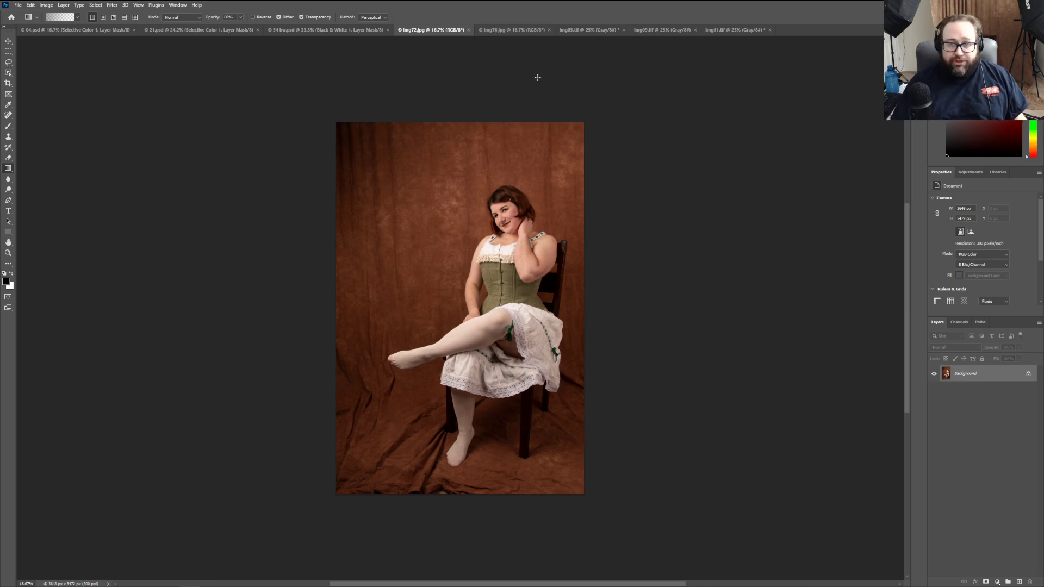
left_click(600, 31)
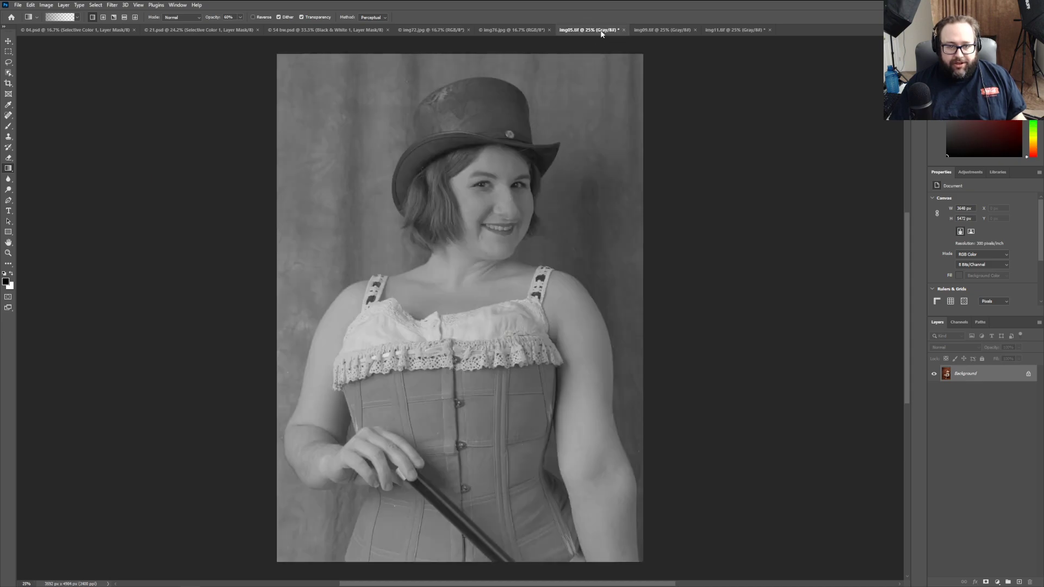
left_click(659, 31)
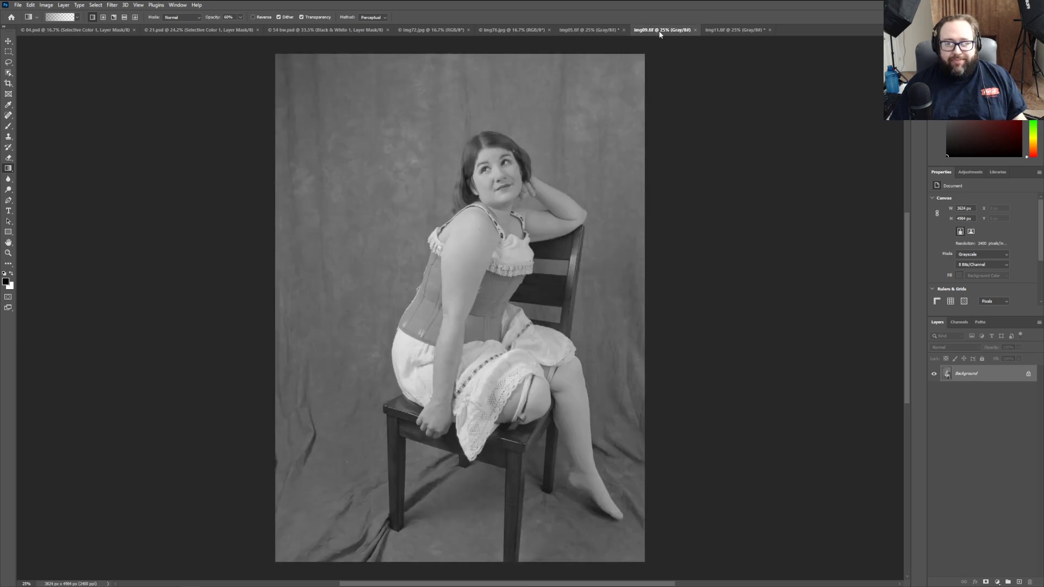
left_click(724, 30)
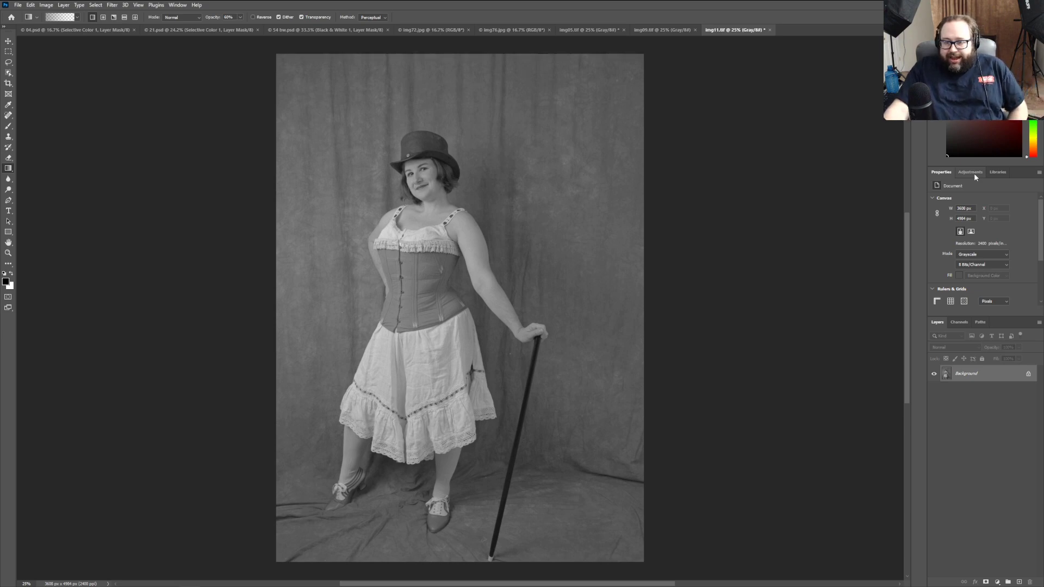
left_click(47, 5)
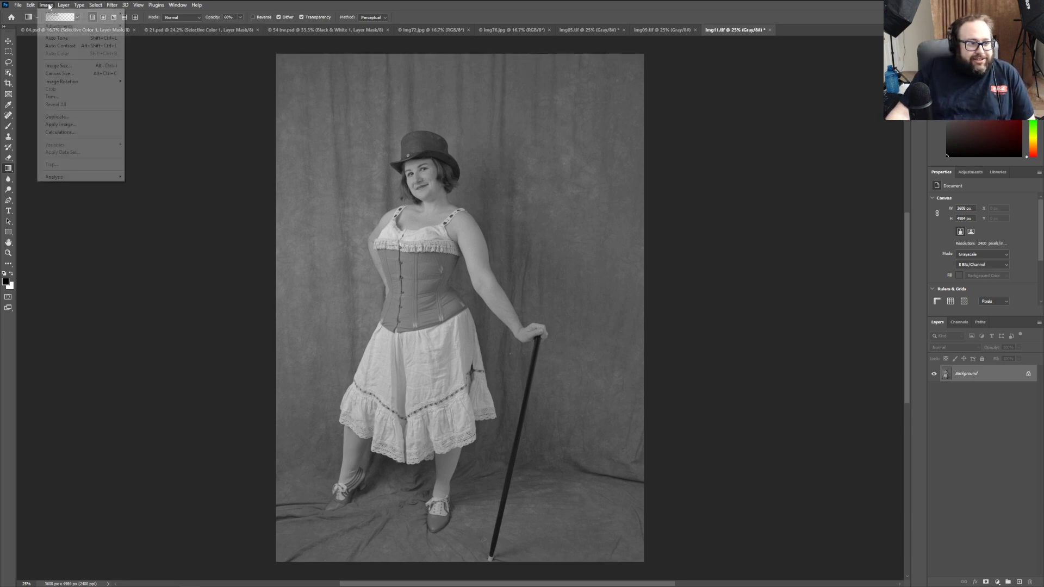
left_click(31, 5)
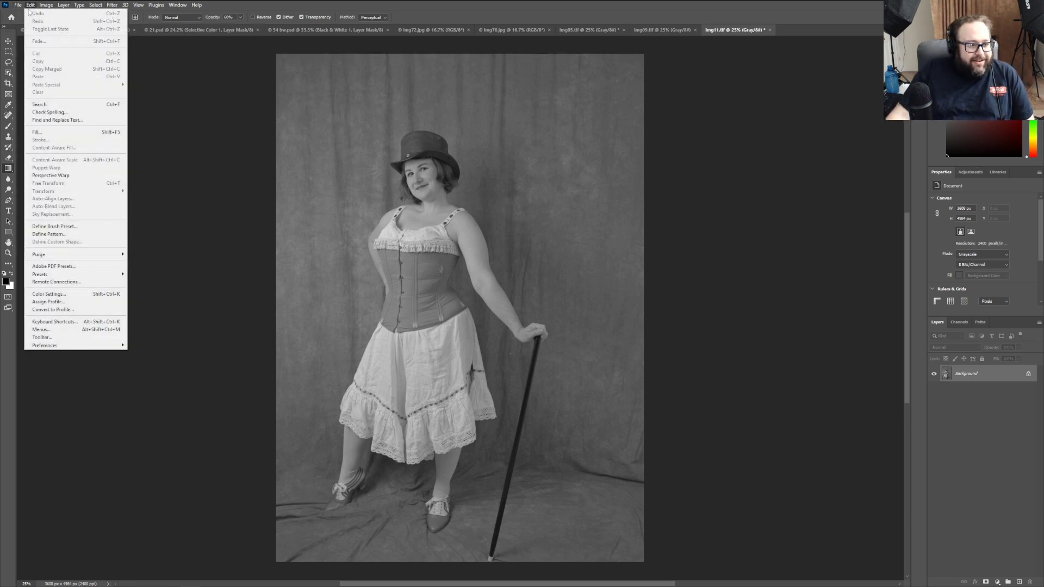
left_click(92, 304)
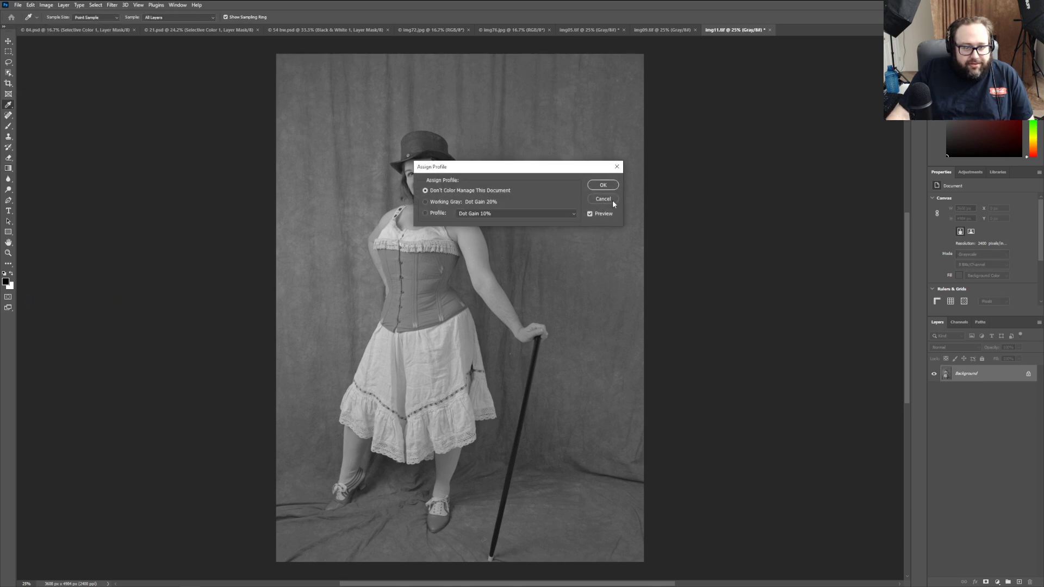
left_click(612, 202)
key("g")
left_click(31, 5)
left_click(45, 4)
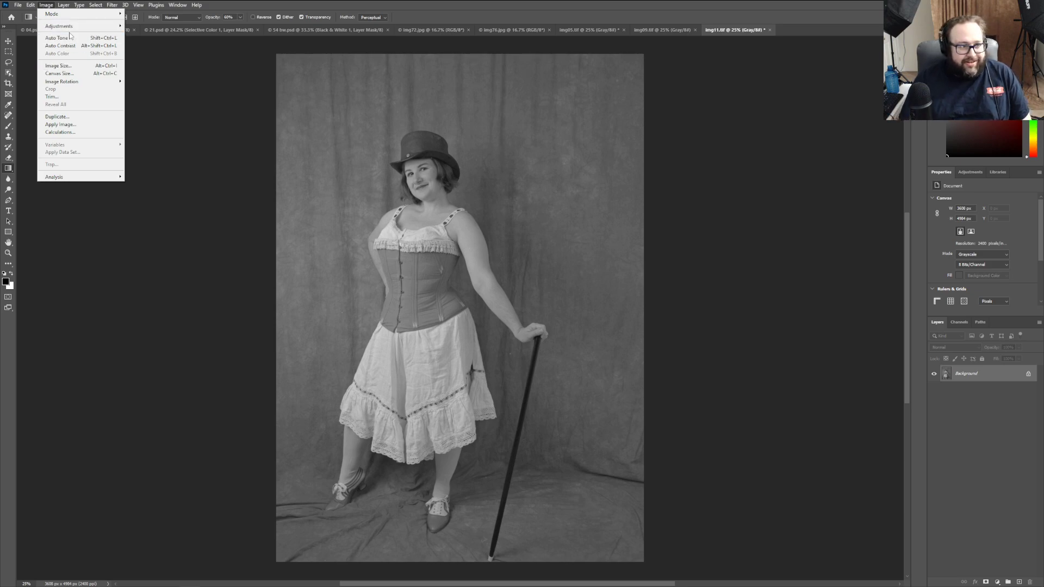
mouse_move(75, 29)
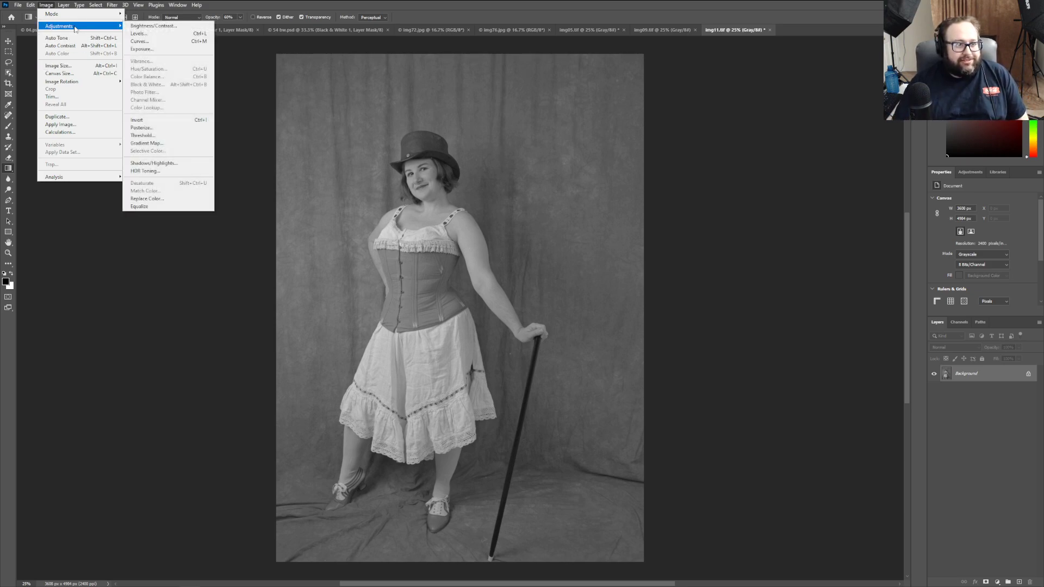
Step: Try converting img11.tif to the Gray Gamma 1.8 profile, and undo the conversion
mouse_move(31, 5)
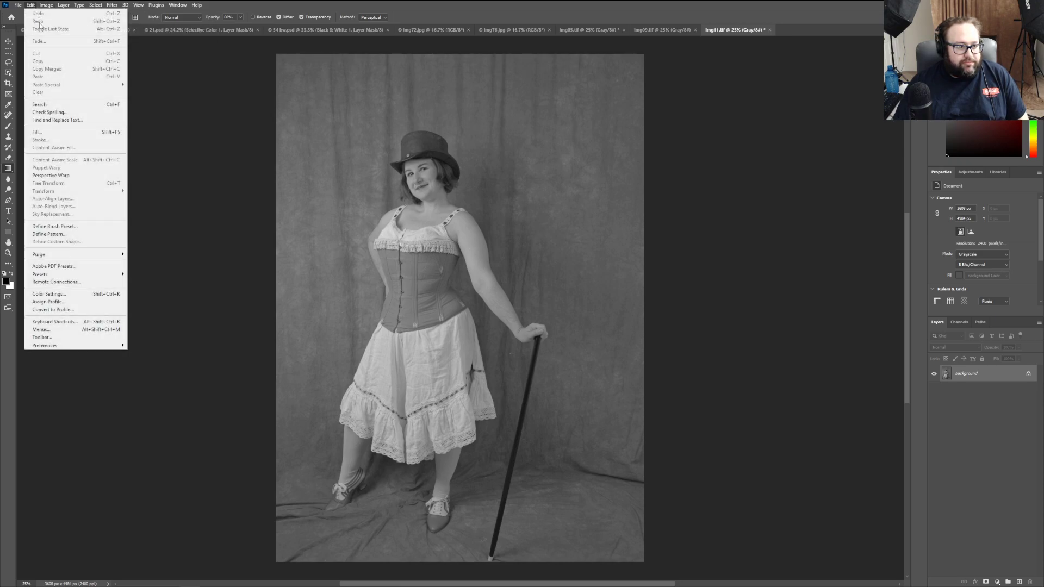
left_click(53, 309)
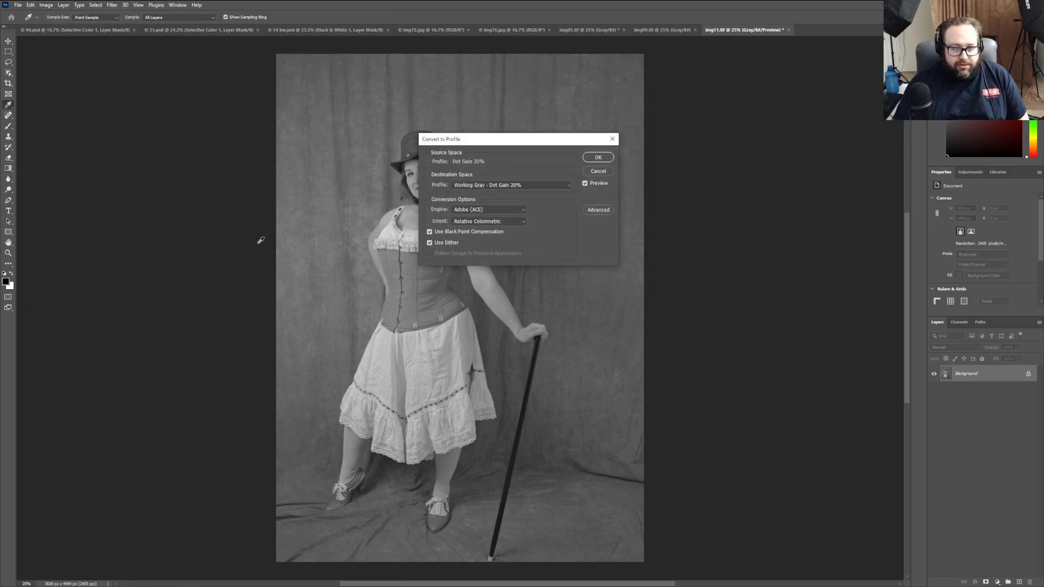
left_click(489, 185)
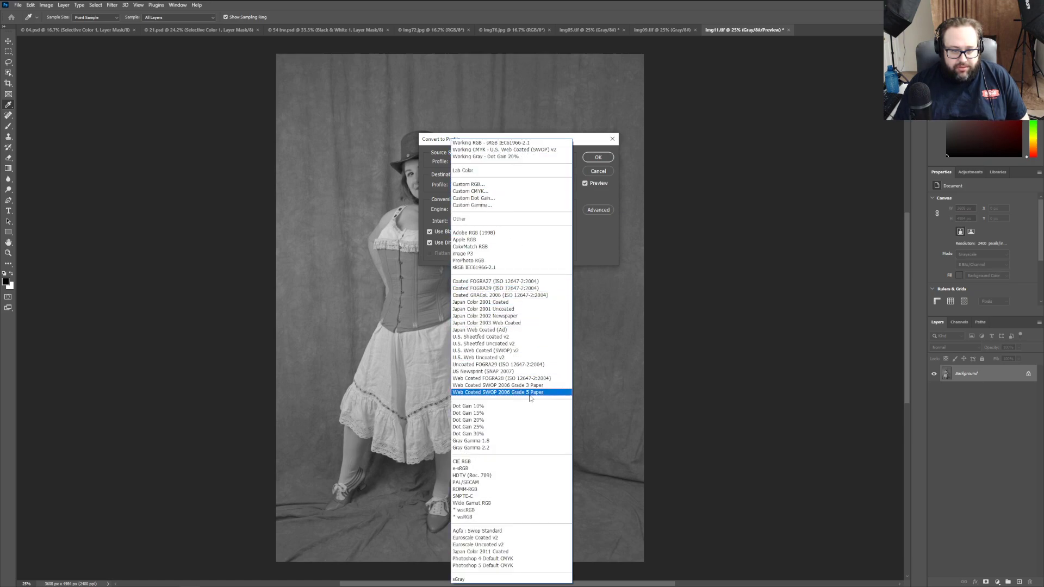
left_click(530, 441)
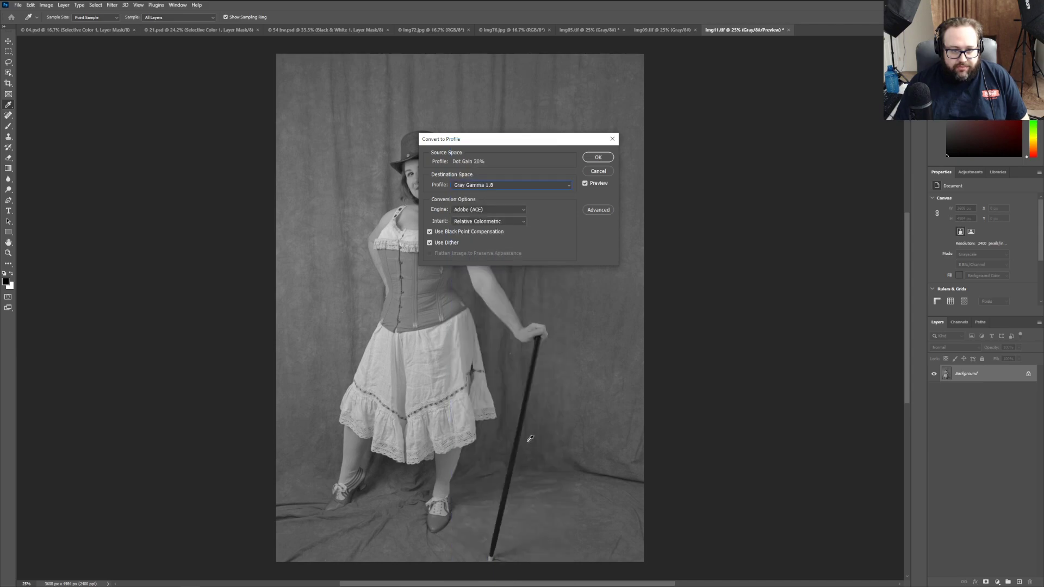
left_click(596, 158)
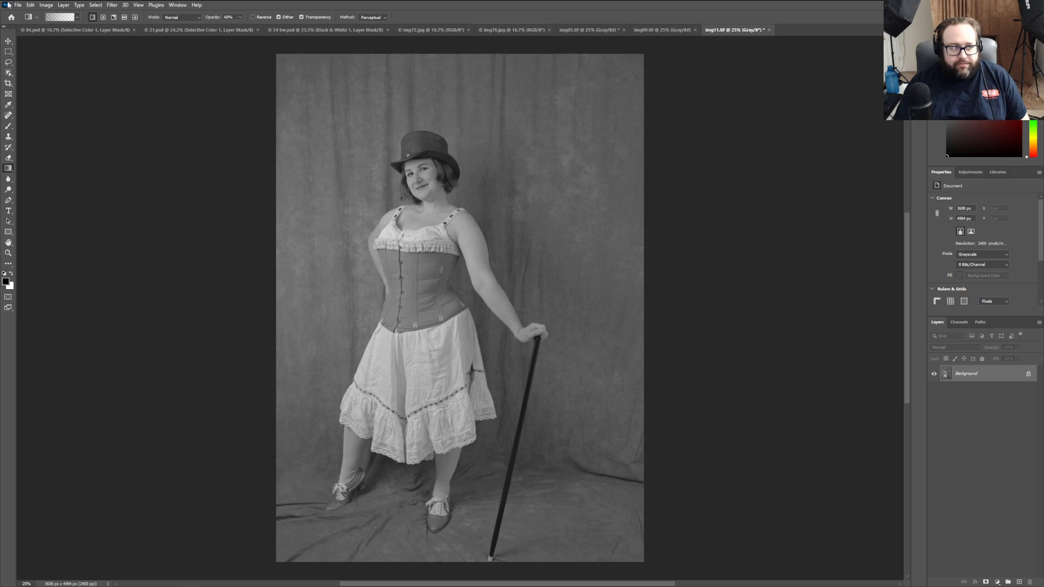
left_click(31, 5)
left_click(33, 14)
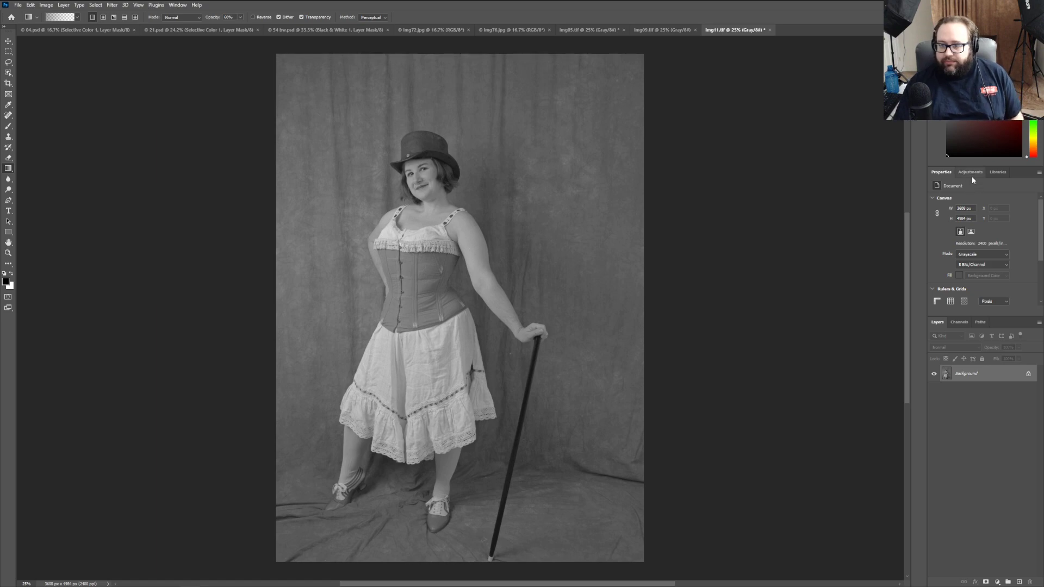
Step: Try duplicating the Background layer of the grayscale img11.tif, and undo the duplication
right_click(993, 373)
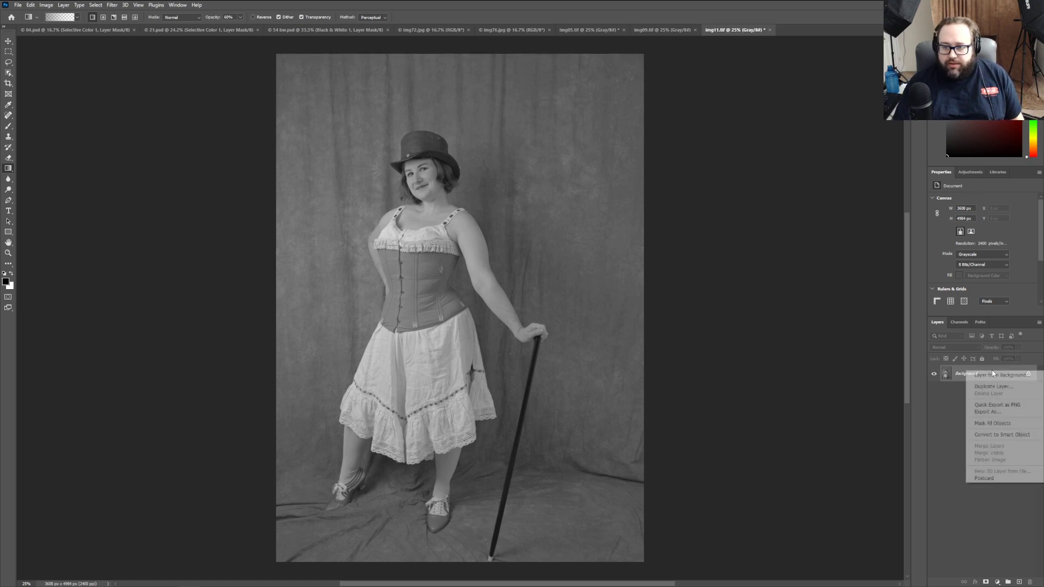
left_click(993, 387)
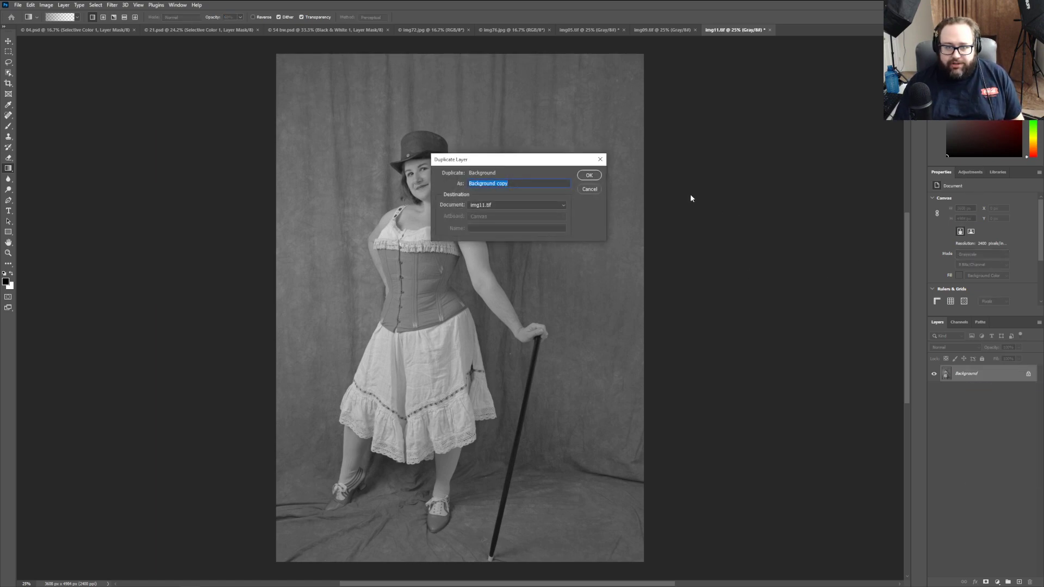
left_click(599, 174)
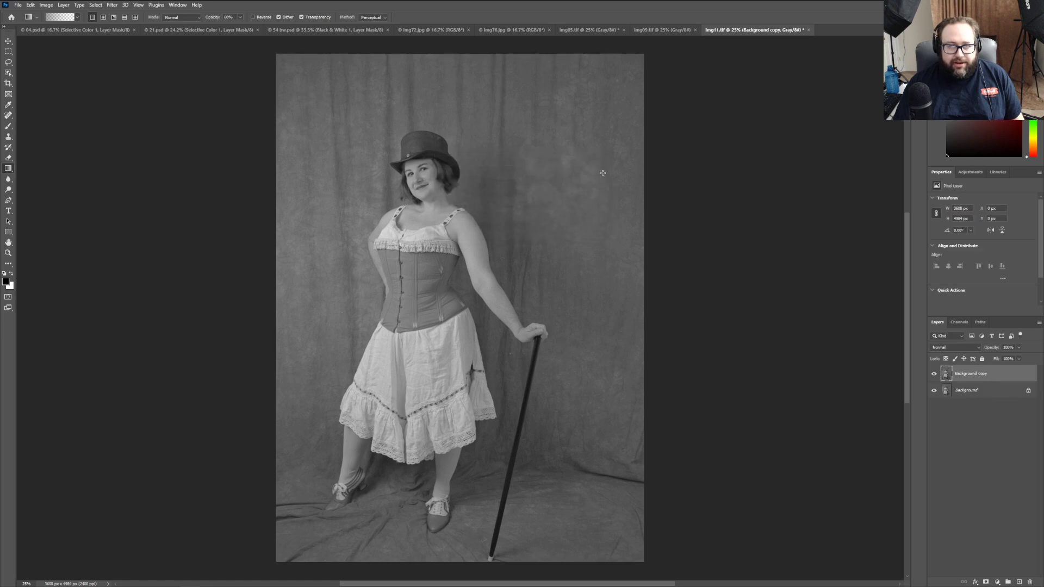
left_click(82, 6)
left_click(57, 7)
left_click(18, 5)
left_click(30, 120)
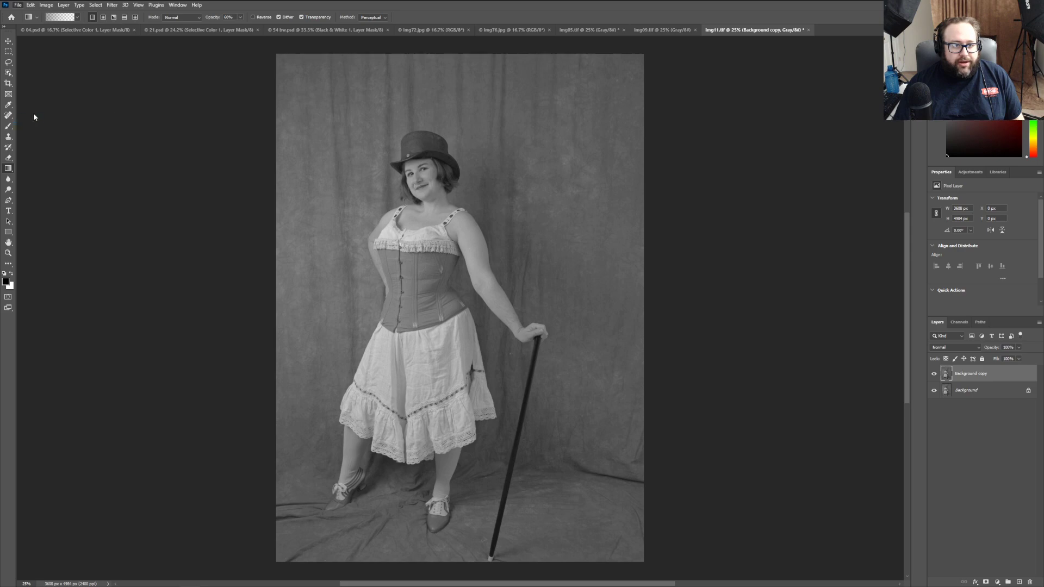
Step: Convert img11.tif to RGB Color mode and duplicate its Background layer as Background copy
left_click(63, 5)
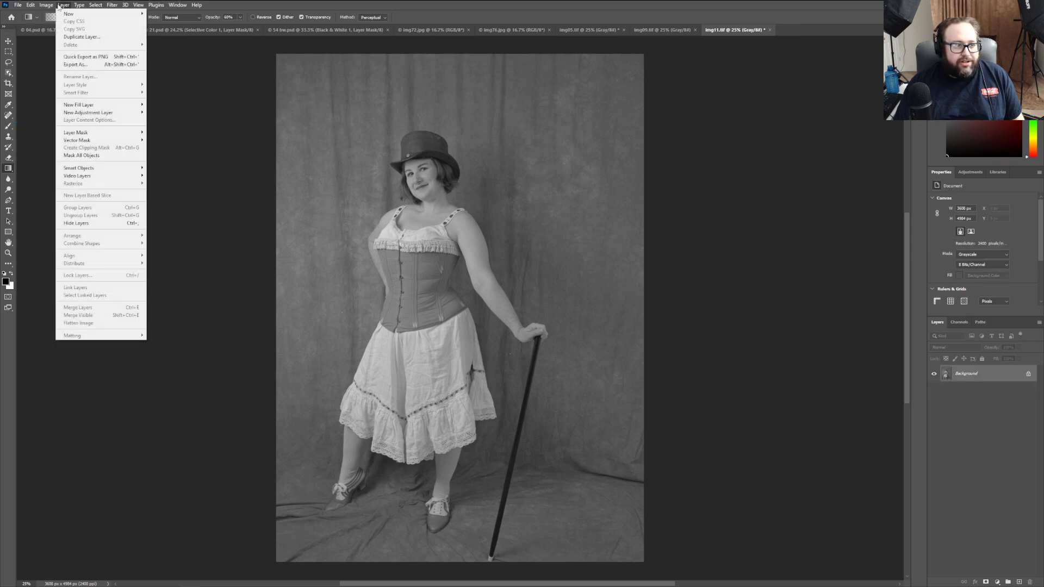
mouse_move(46, 5)
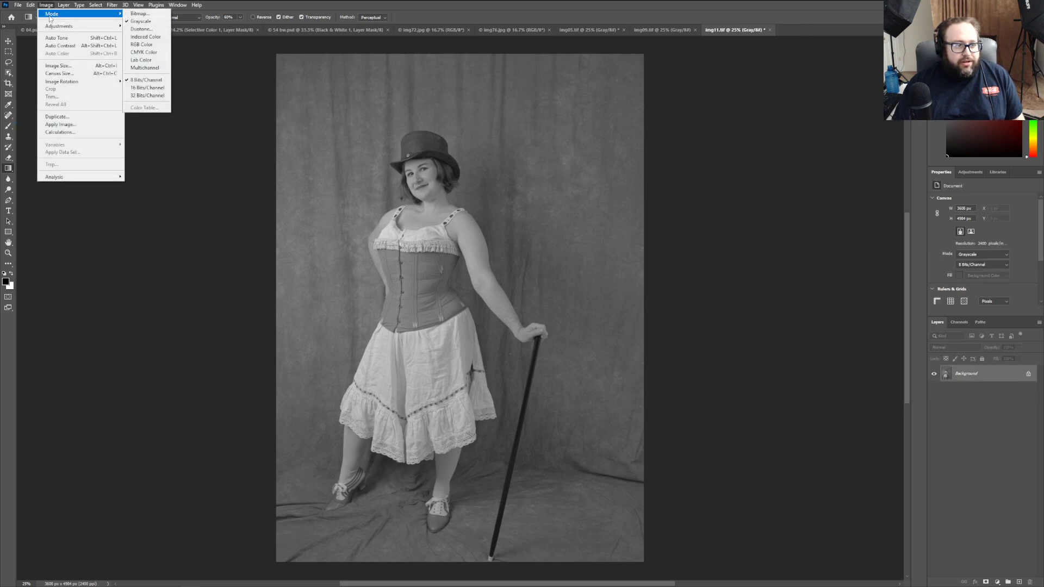
left_click(152, 44)
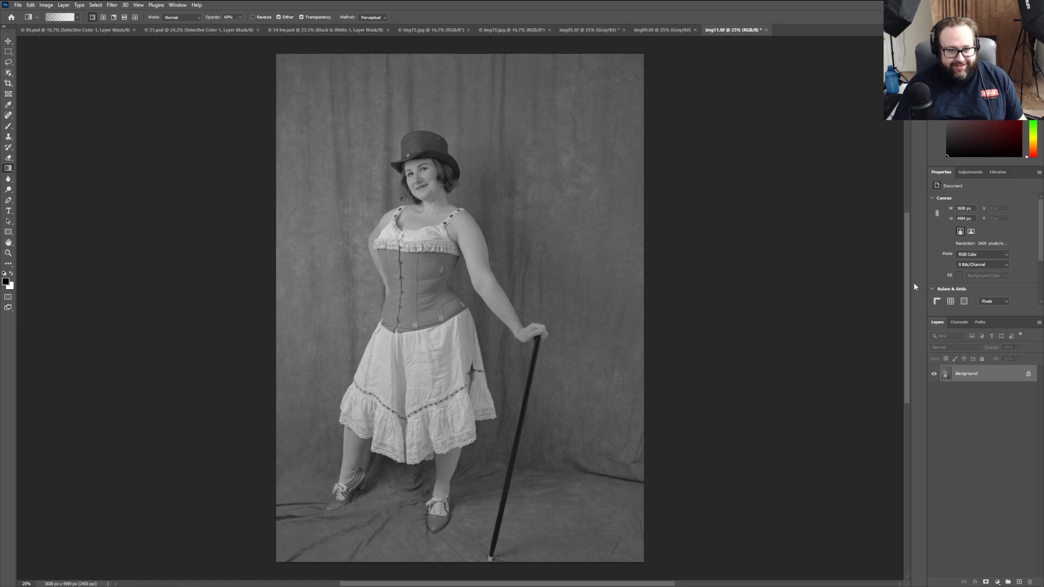
right_click(965, 374)
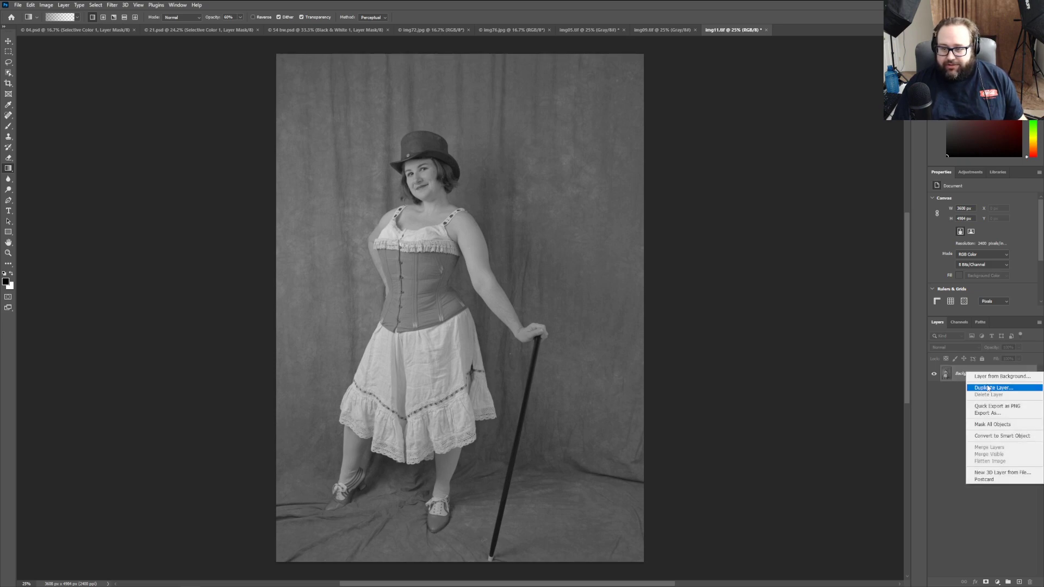
left_click(988, 388)
left_click(588, 175)
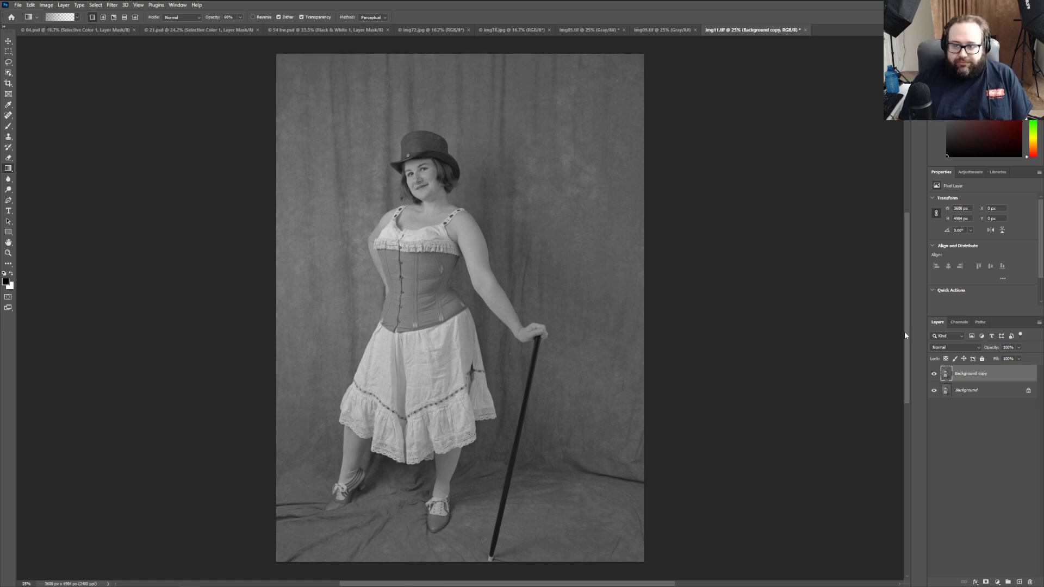
Step: Add a Curves adjustment above Background copy, moving the white and black points inward to the ends of the histogram
left_click(972, 173)
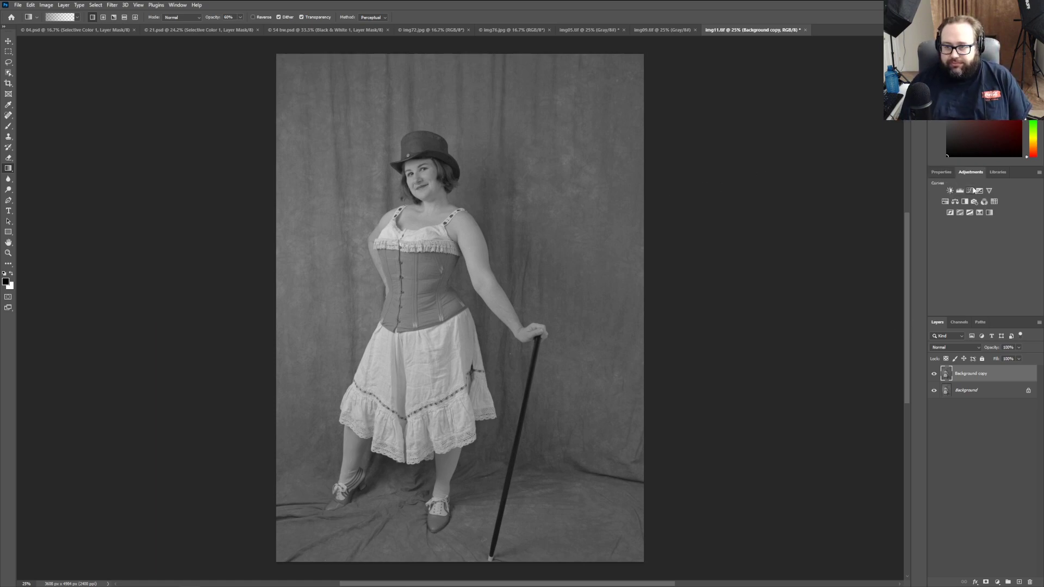
left_click(973, 190)
left_click_drag(1031, 306, 1015, 305)
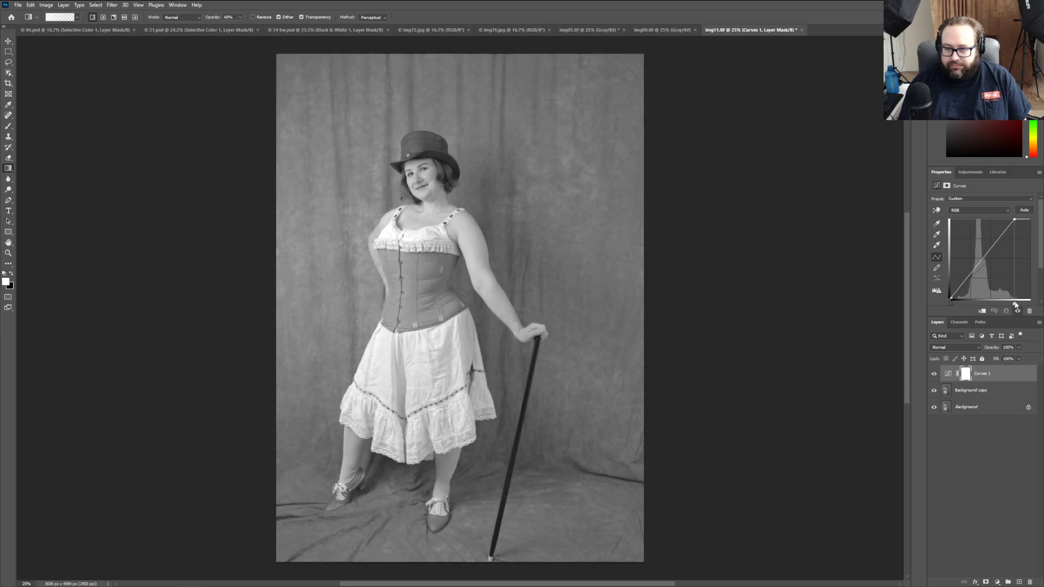
left_click_drag(956, 306, 957, 306)
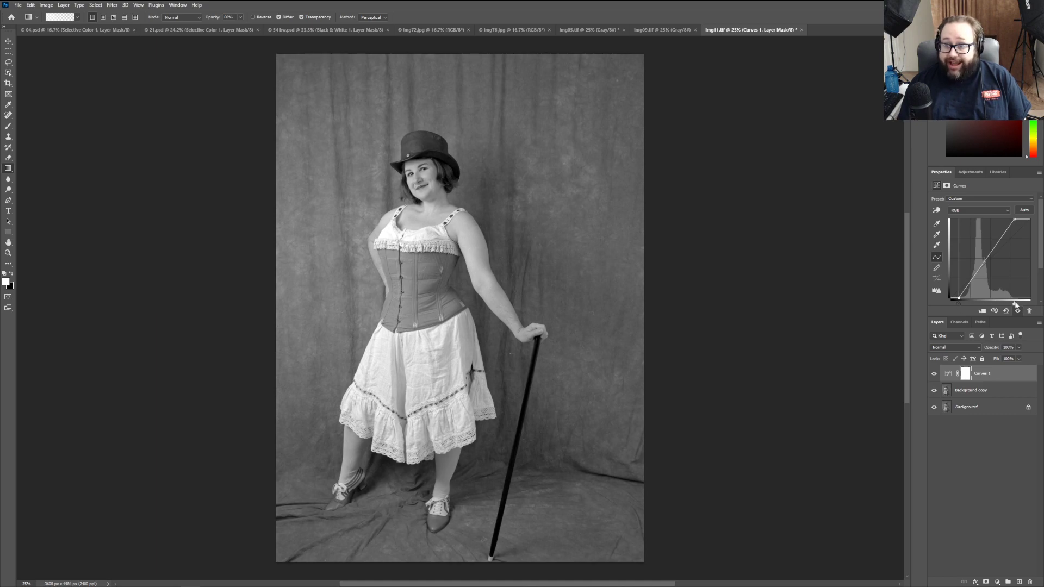
left_click_drag(1016, 305, 1020, 306)
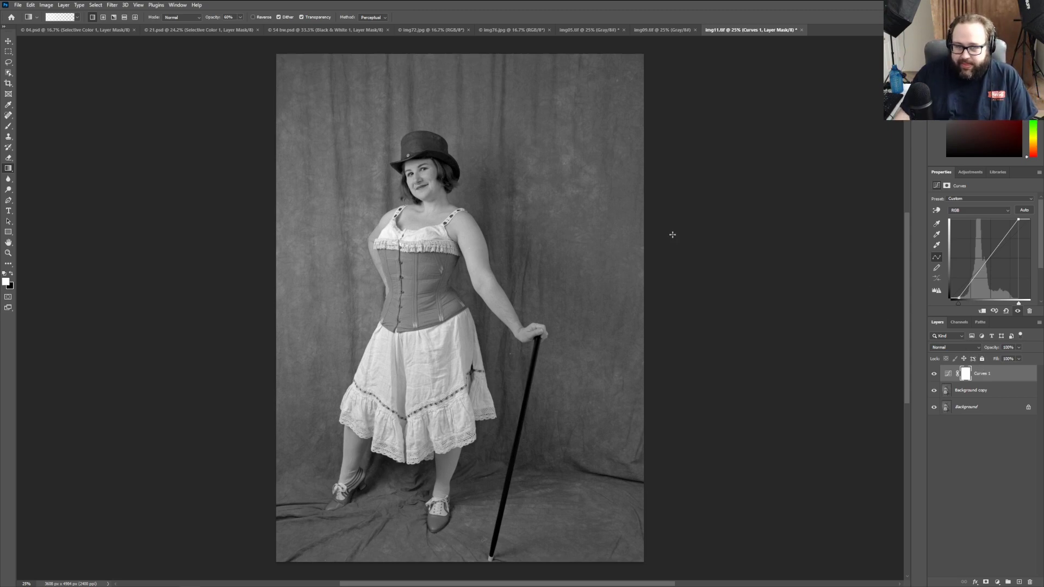
left_click(960, 322)
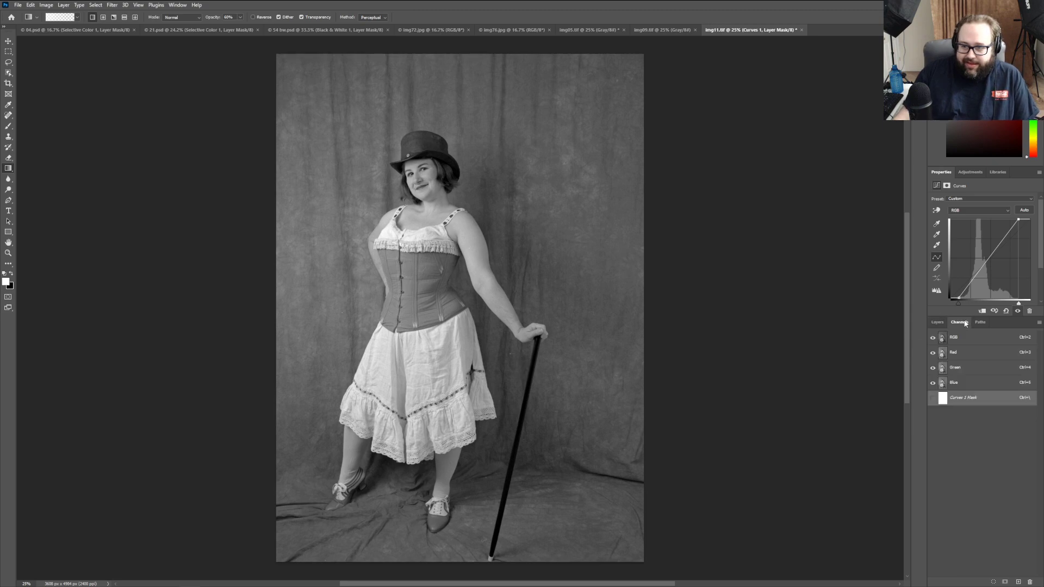
left_click(937, 323)
Step: Add a Brightness/Contrast adjustment above the Curves layer with Contrast set to 40
left_click(971, 172)
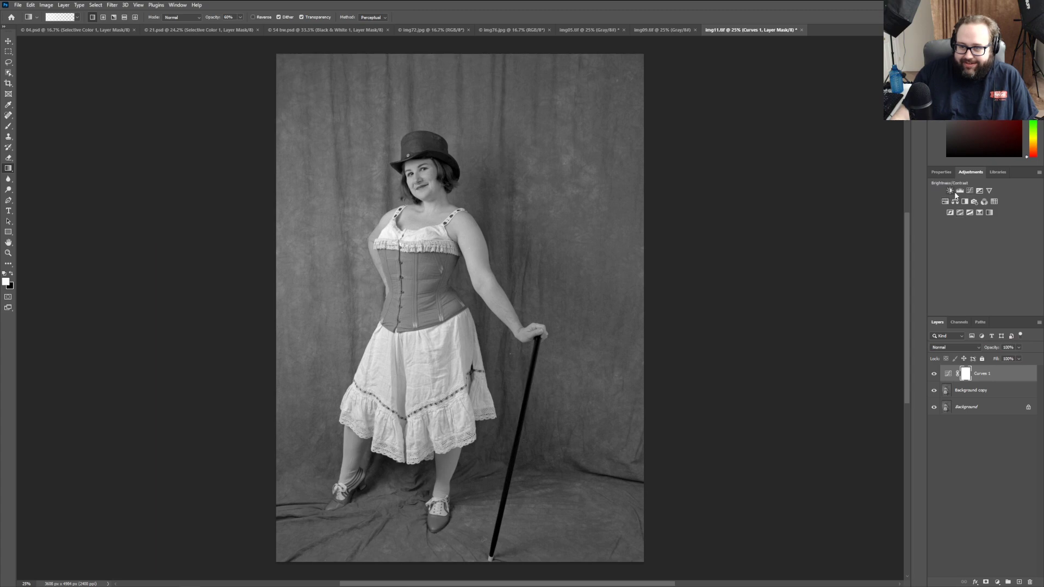
left_click(950, 190)
left_click_drag(982, 238, 999, 242)
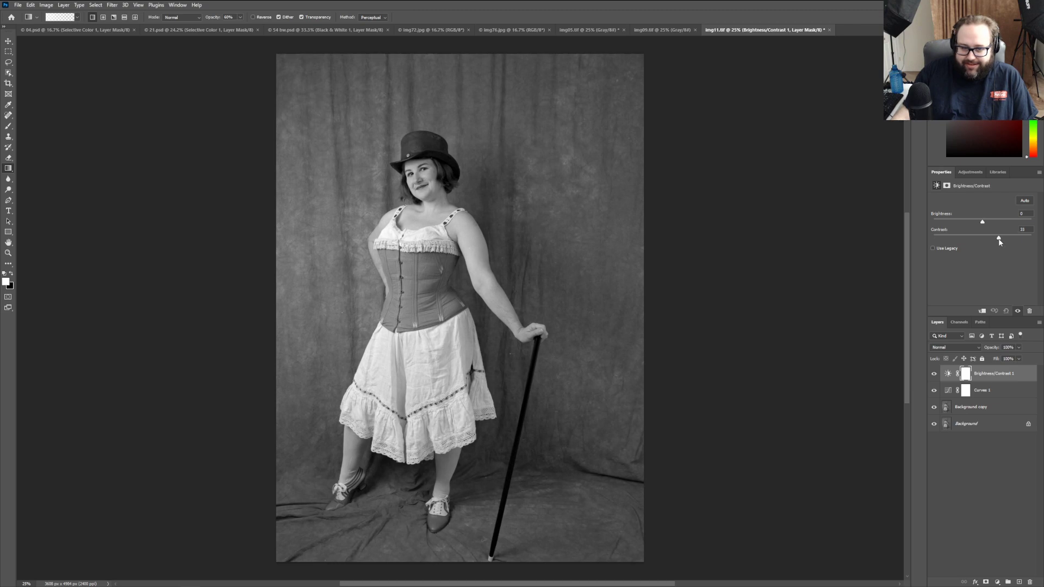
left_click_drag(999, 242, 1038, 245)
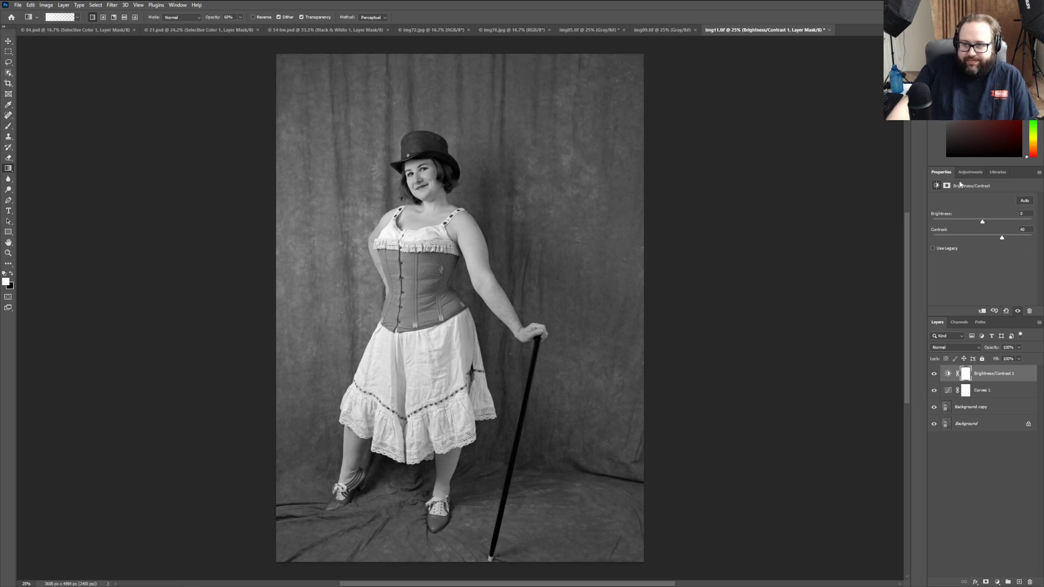
left_click(956, 323)
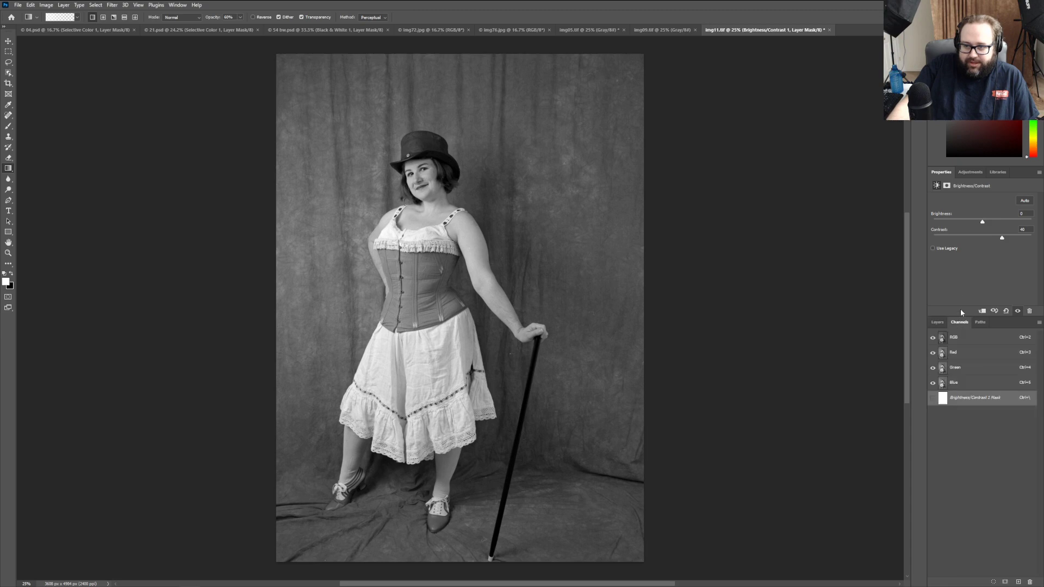
left_click(936, 323)
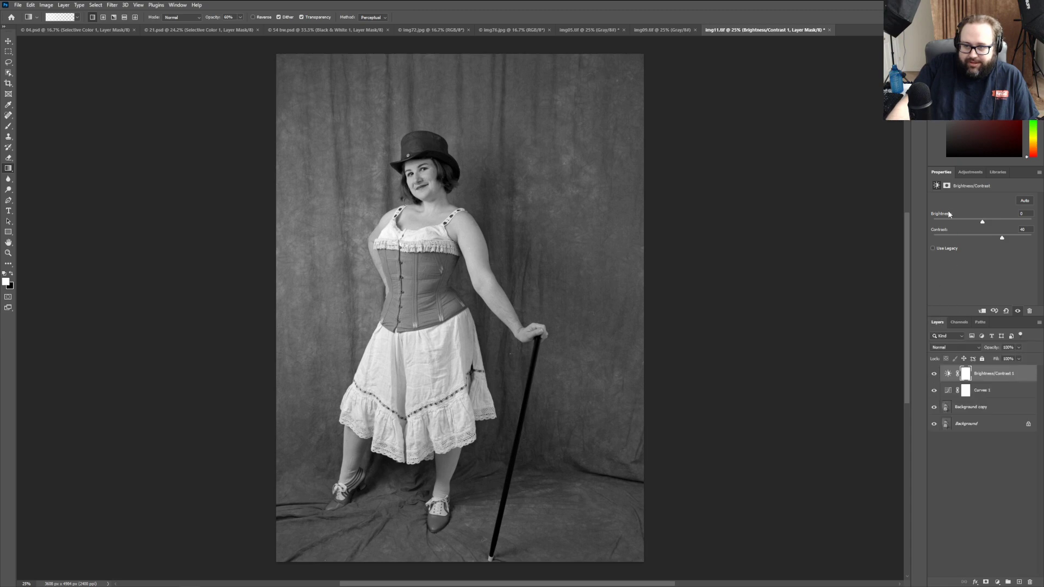
Step: Add a Selective Color adjustment above the Brightness/Contrast layer and set Black to +16% for the Blacks range
left_click(962, 324)
left_click(944, 326)
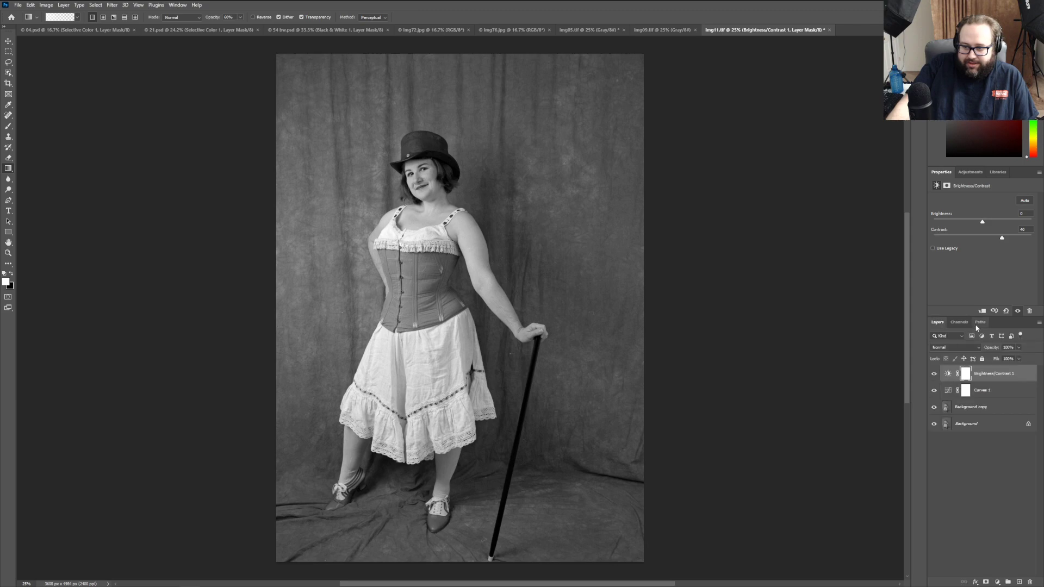
left_click(970, 173)
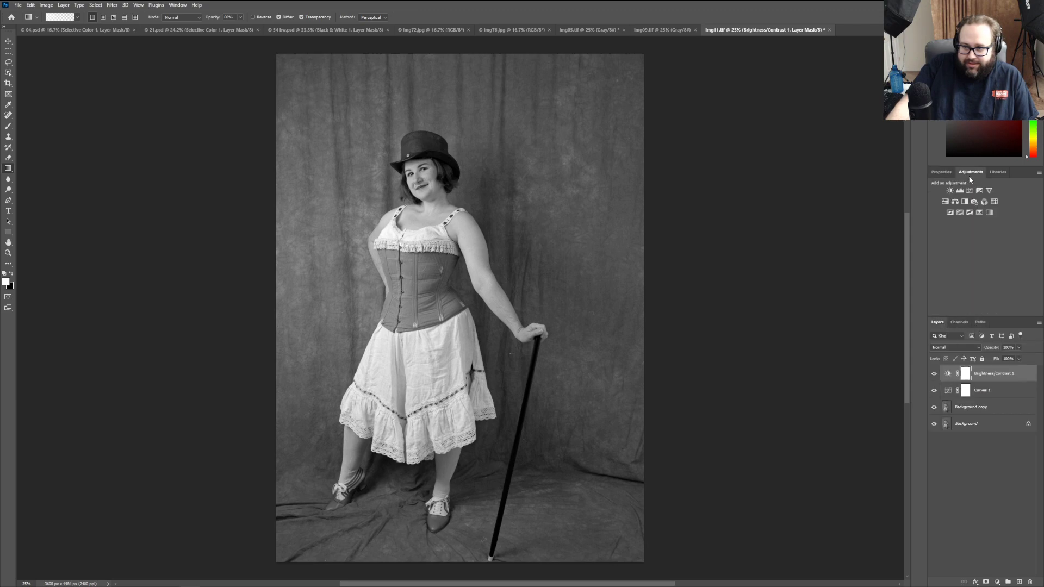
left_click(981, 213)
left_click(981, 211)
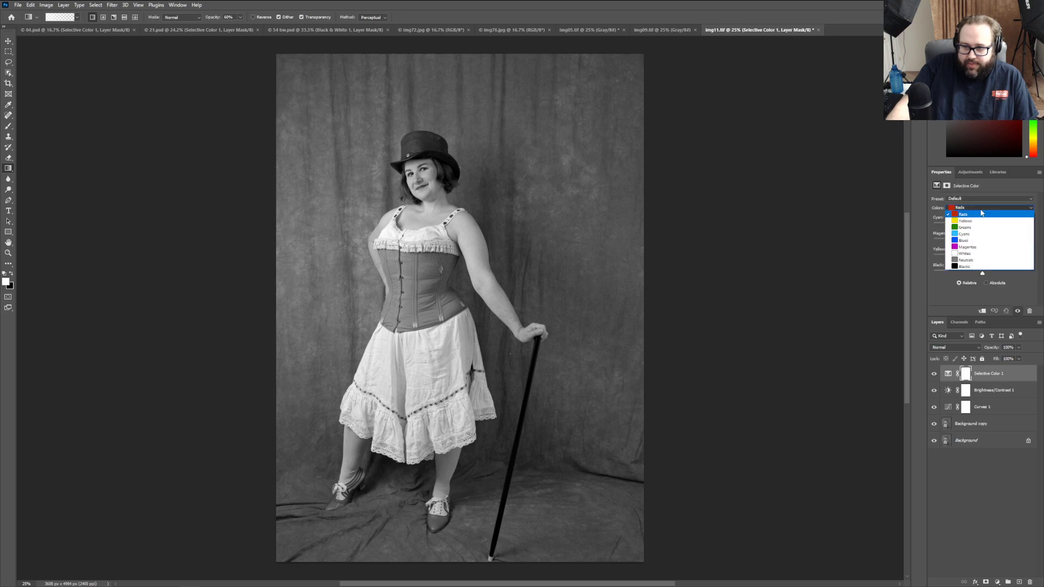
left_click(982, 269)
left_click_drag(983, 273, 991, 274)
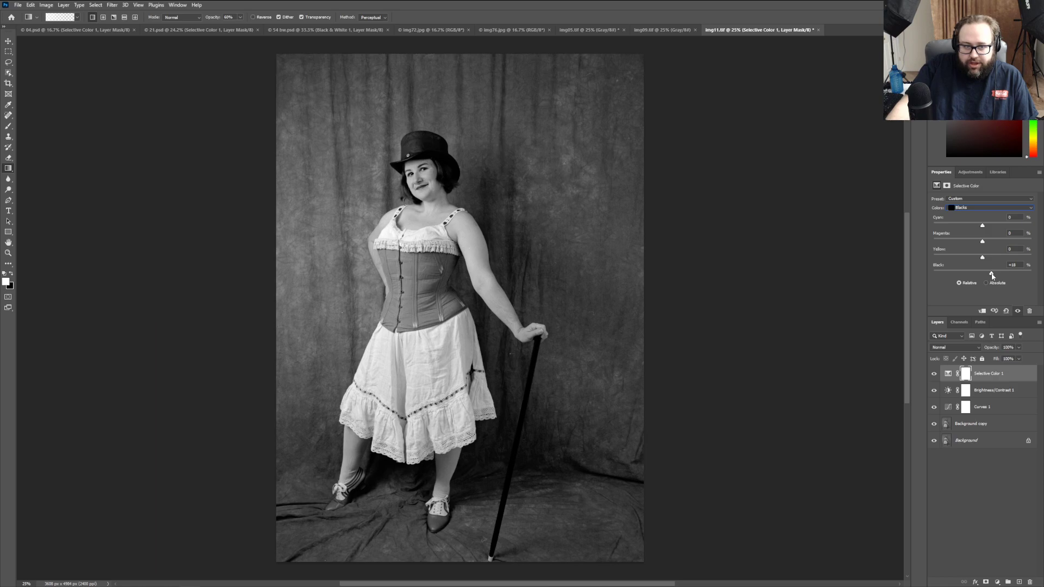
left_click_drag(992, 274, 990, 276)
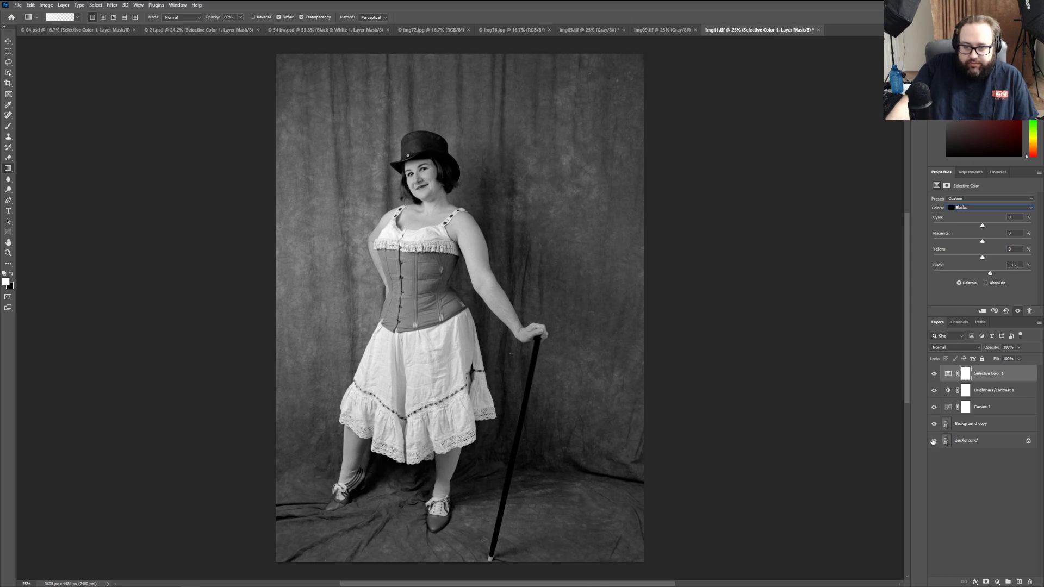
Step: Compare the photo with and without the three adjustment layers, and reduce the Blacks range's Black value to +10%
left_click_drag(933, 408, 936, 379)
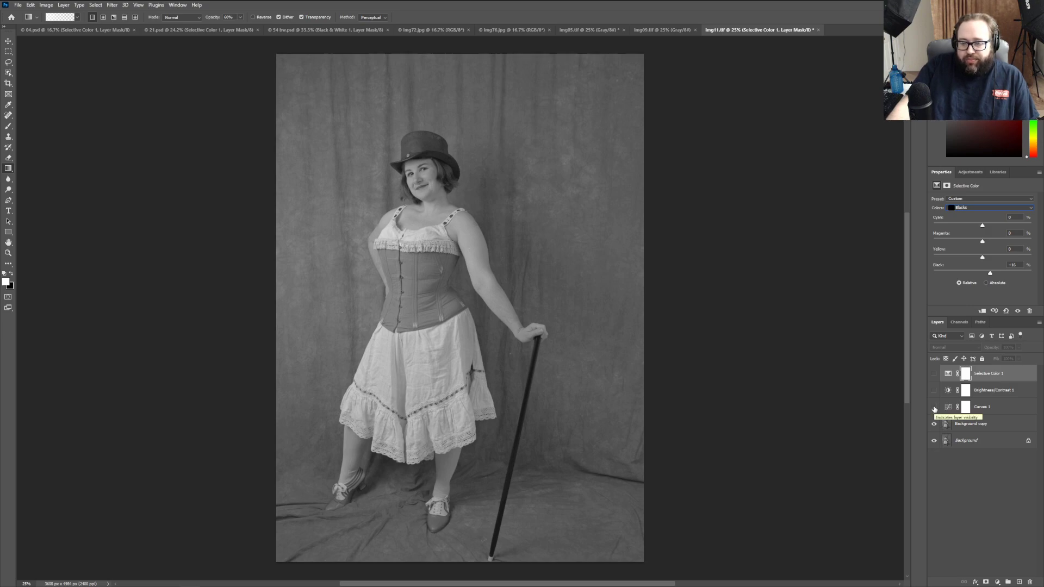
left_click_drag(934, 409, 934, 378)
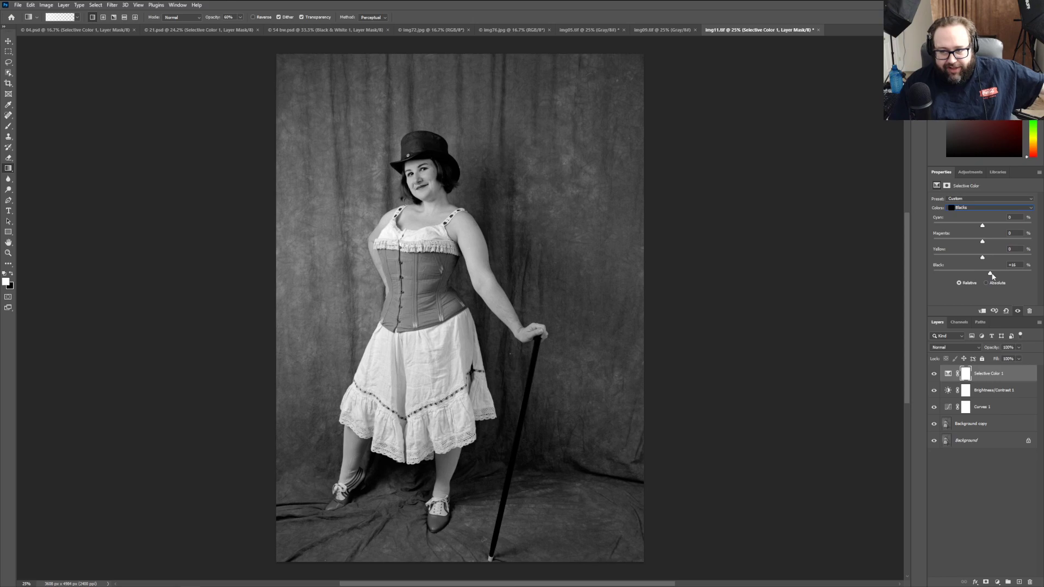
left_click_drag(991, 275, 987, 275)
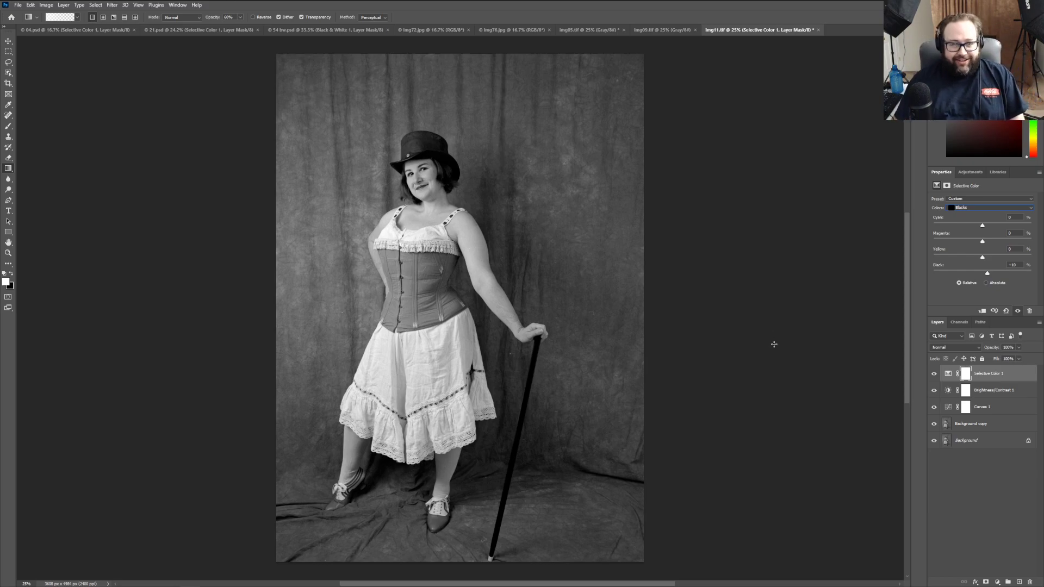
Step: Crop a strip of empty backdrop off the top of the photo, keeping the full width
key("c")
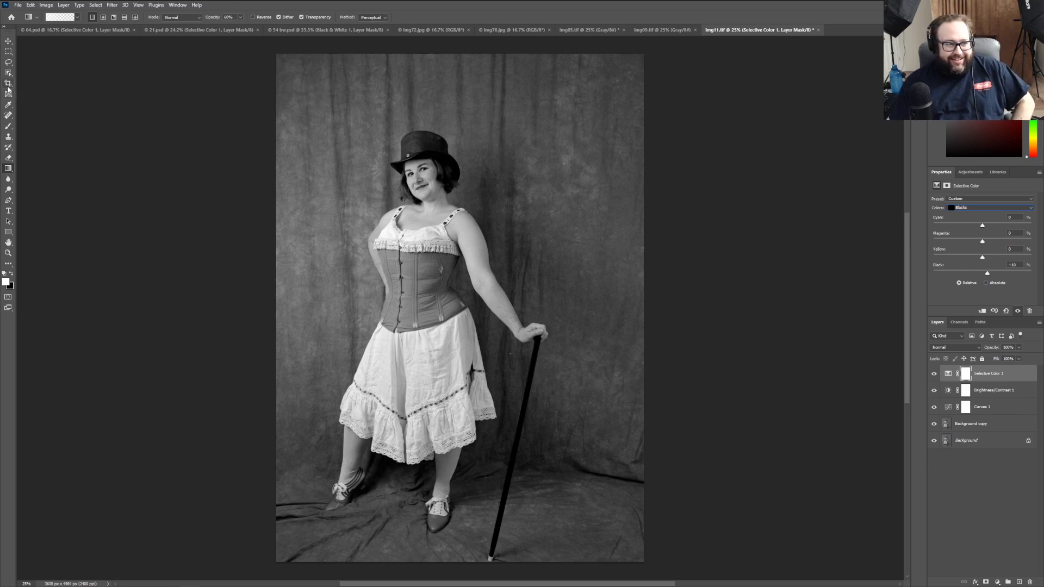
left_click_drag(460, 54, 460, 77)
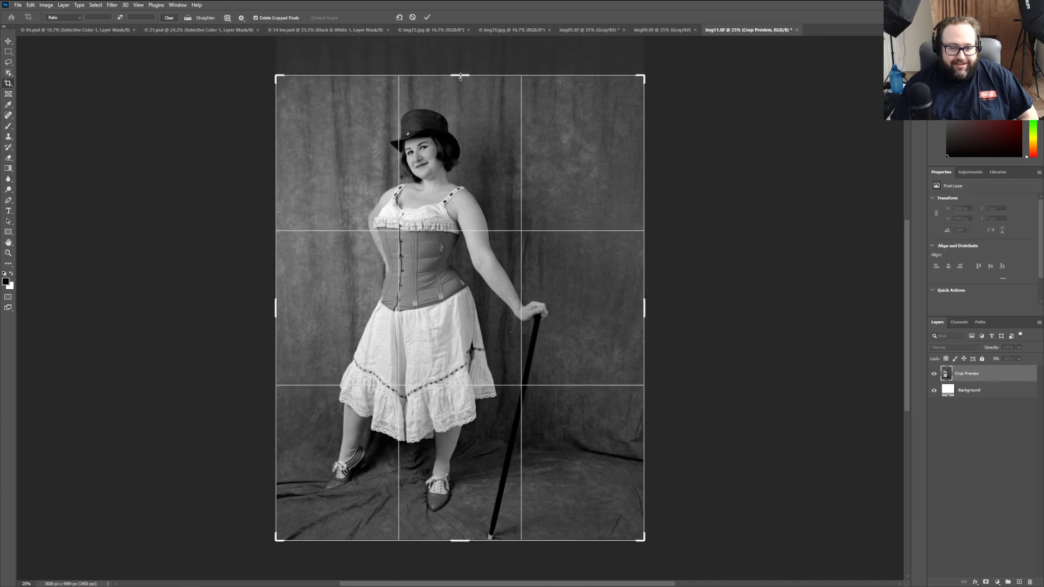
left_click(427, 17)
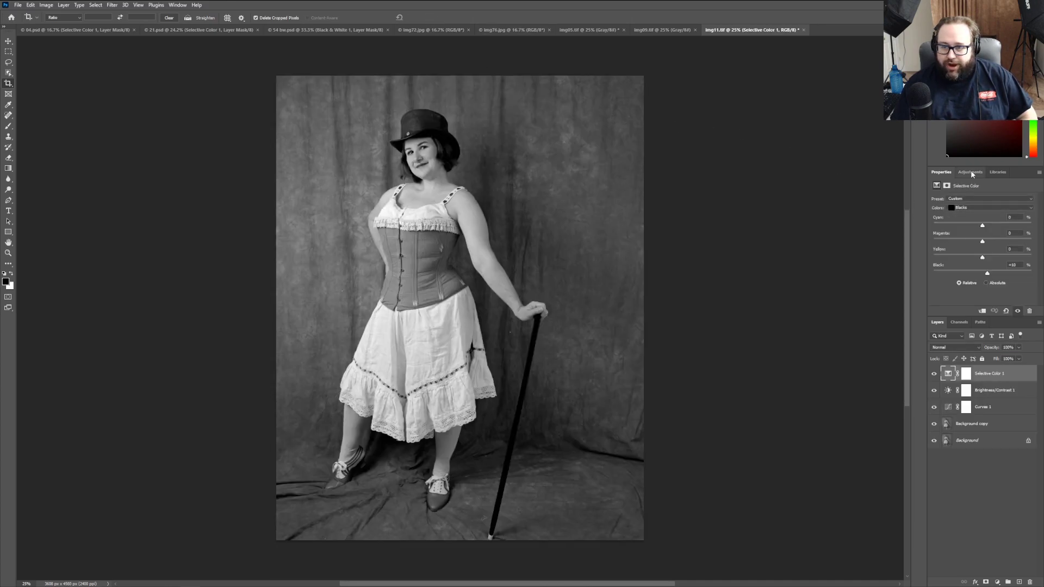
Step: Select the Background copy layer and try a 60% opacity Gradient across the photo's upper-left corner, undoing it
left_click(992, 425)
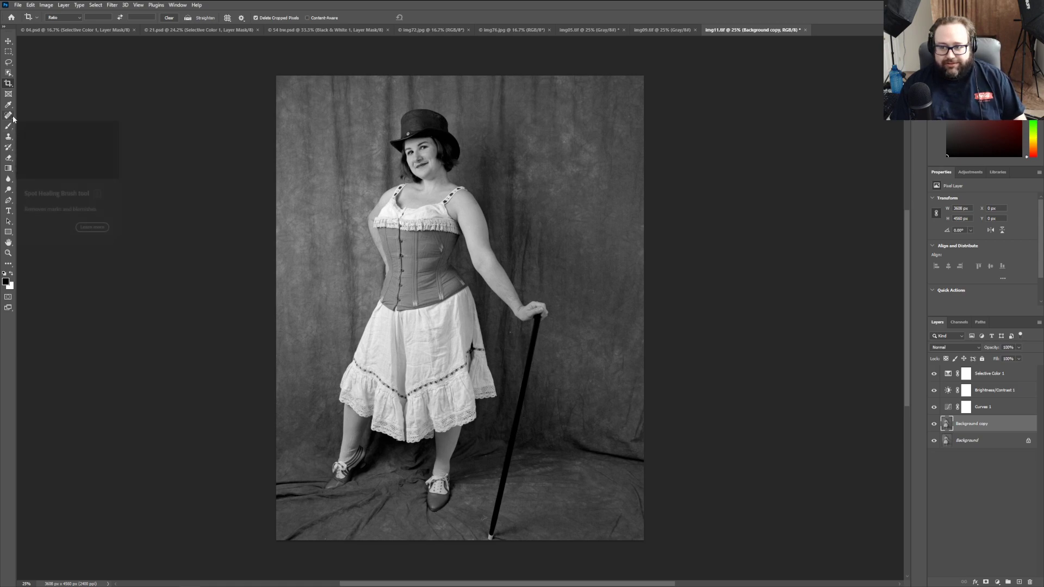
left_click(12, 170)
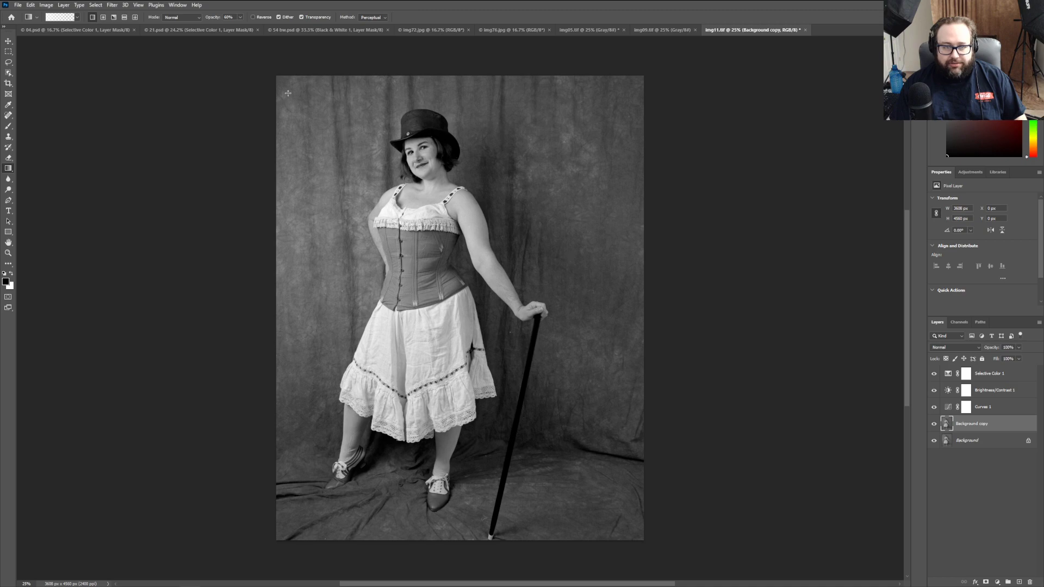
left_click_drag(270, 69, 385, 171)
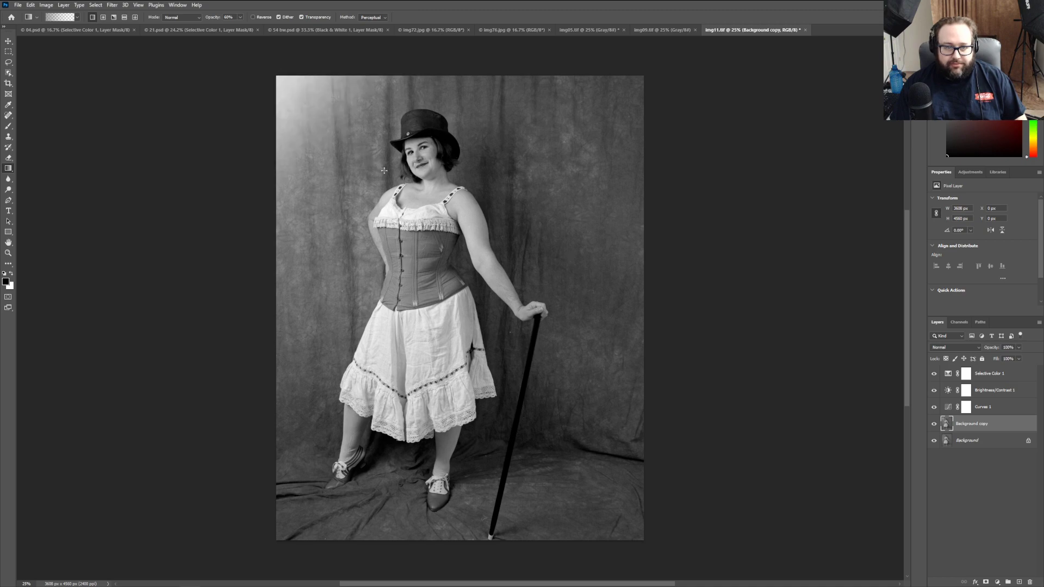
left_click(31, 5)
left_click(34, 14)
Step: Try a white and a black foreground gradient at 60% opacity in the photo's upper-left corner, undoing each
left_click(12, 274)
left_click_drag(256, 70, 346, 140)
left_click(31, 5)
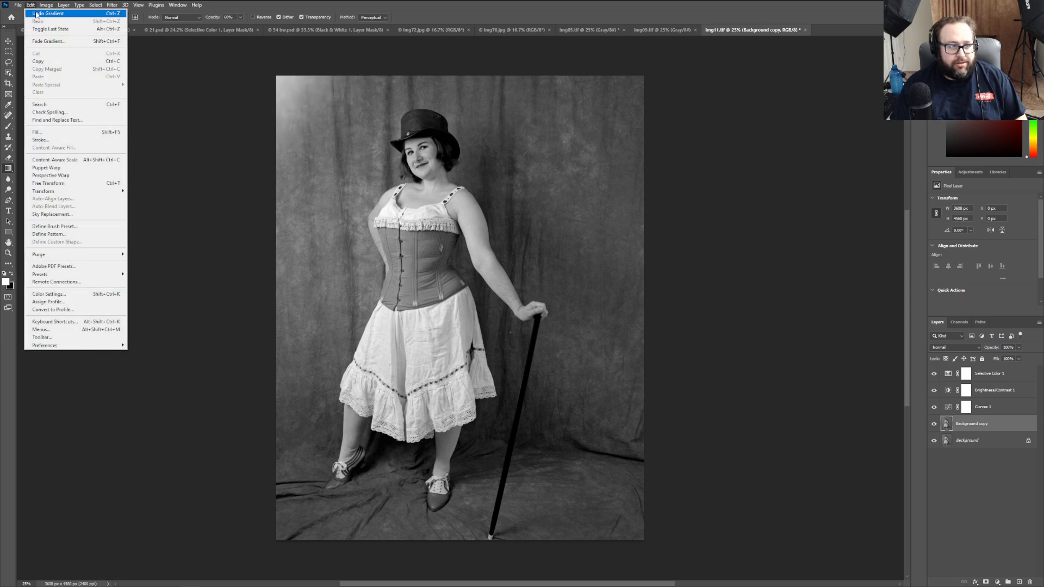
left_click(43, 12)
left_click(10, 273)
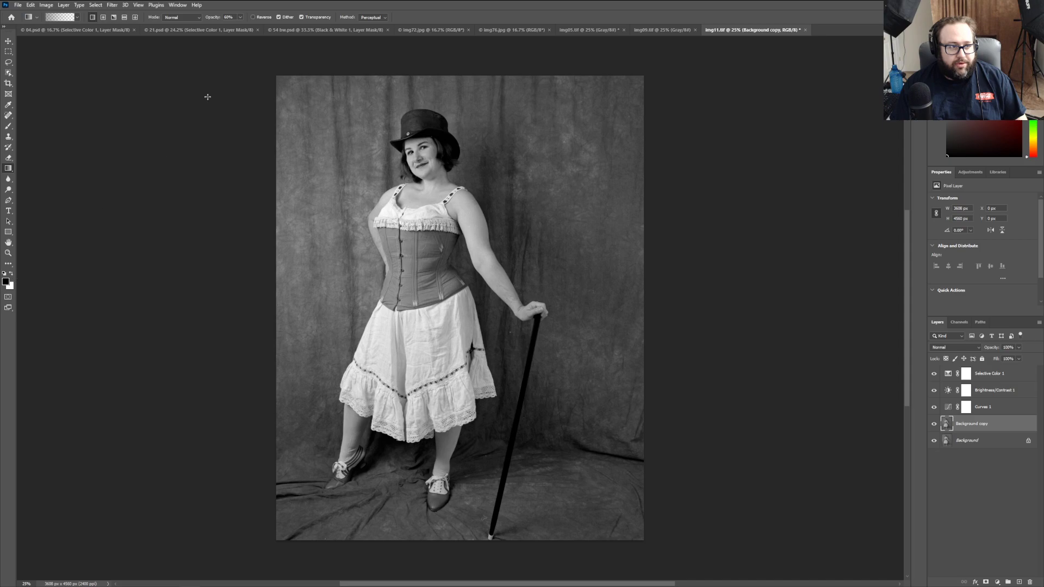
left_click_drag(270, 69, 372, 140)
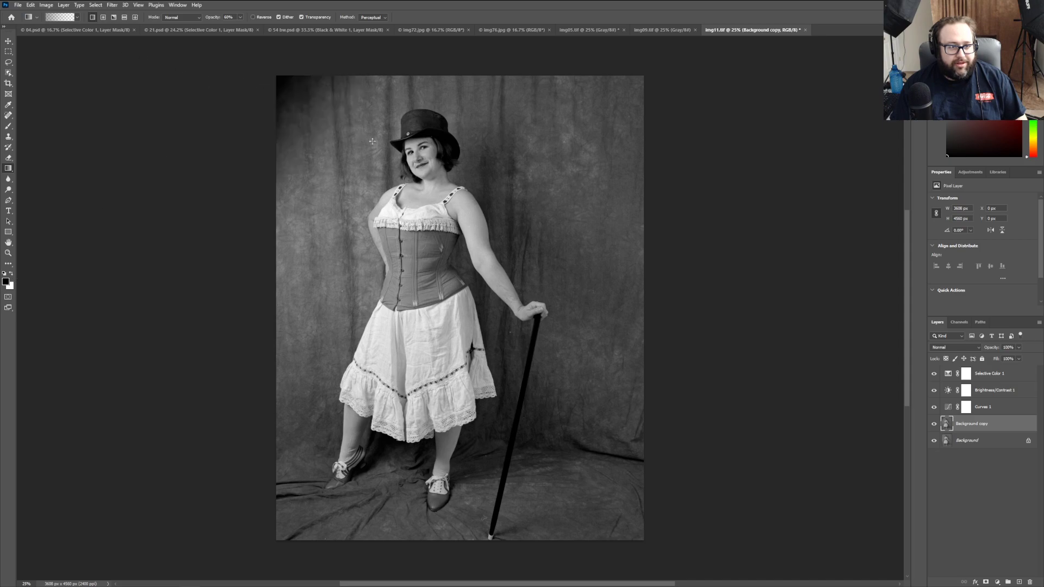
left_click(30, 5)
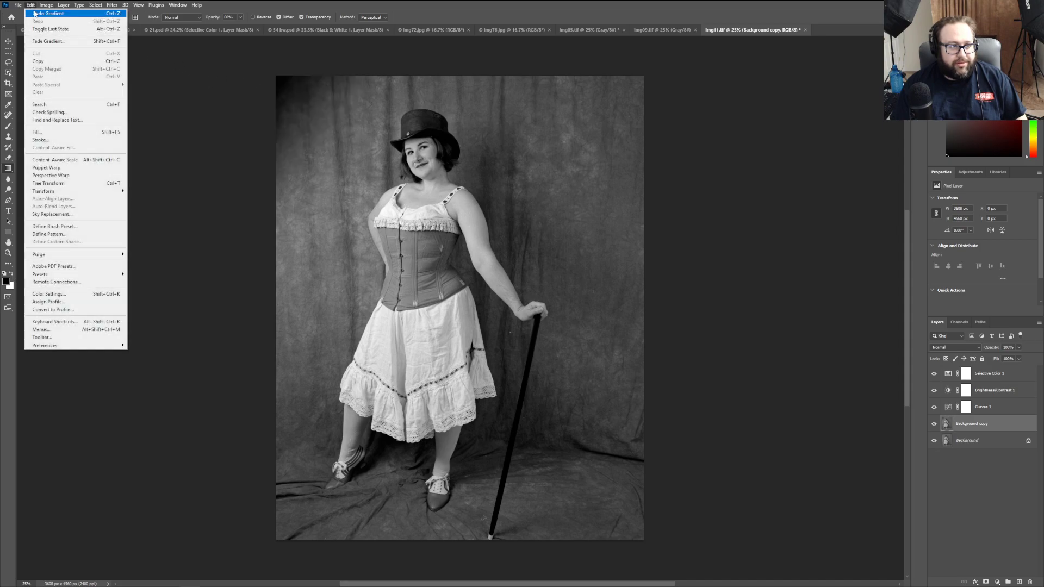
left_click(44, 12)
Step: Set the gradient opacity to 50% and darken all four corners of Background copy with black-to-transparent gradients
left_click(199, 17)
left_click(200, 18)
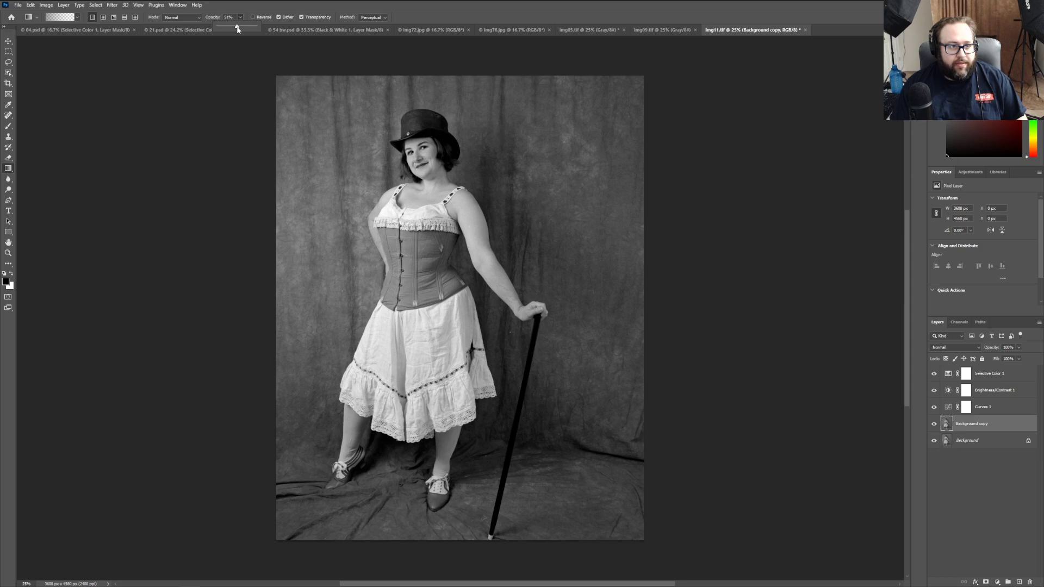
left_click(248, 4)
left_click_drag(259, 67, 294, 141)
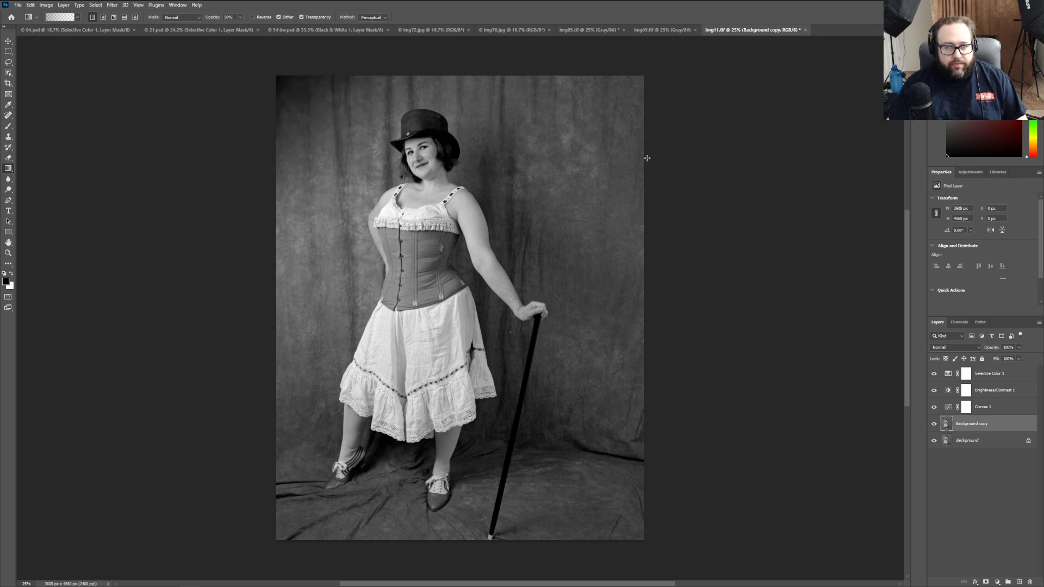
left_click_drag(651, 67, 529, 201)
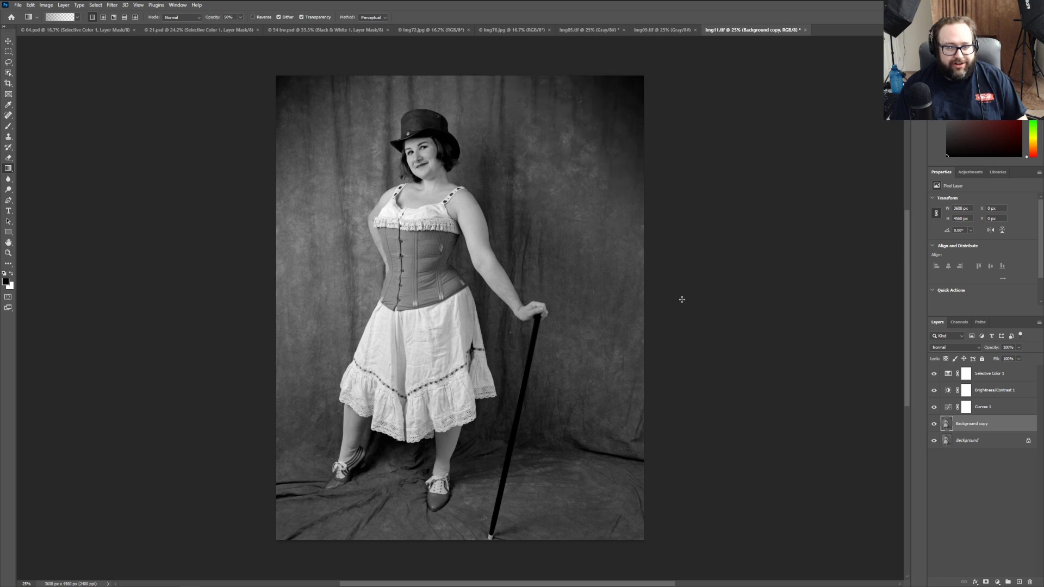
left_click_drag(655, 550, 536, 440)
left_click_drag(255, 551, 320, 492)
Step: Darken the left, right, top and bottom edges of Background copy with inward black gradients to complete the vignette
left_click_drag(232, 280, 322, 281)
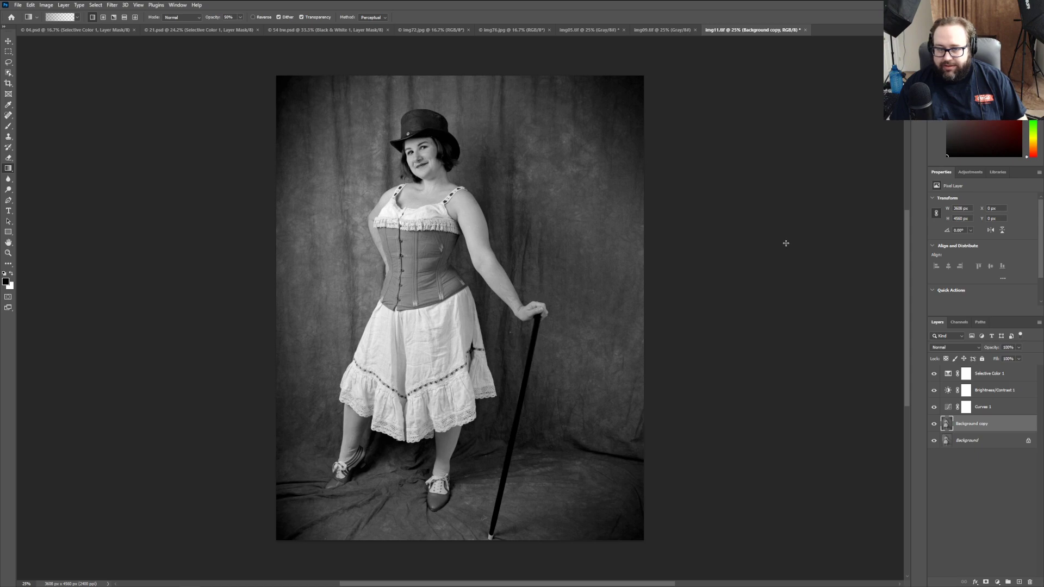
left_click_drag(696, 243, 553, 242)
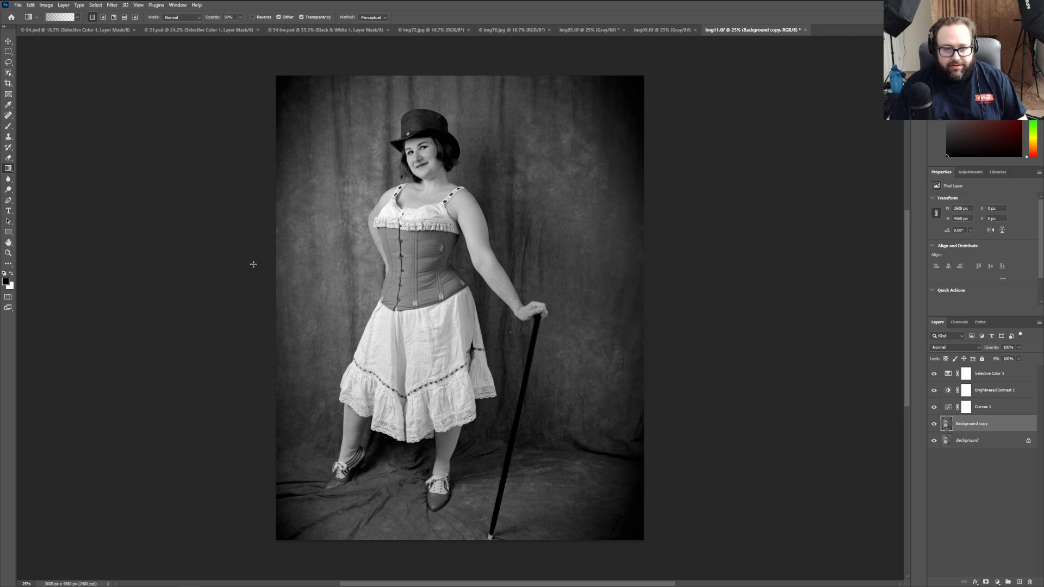
left_click_drag(215, 262, 361, 263)
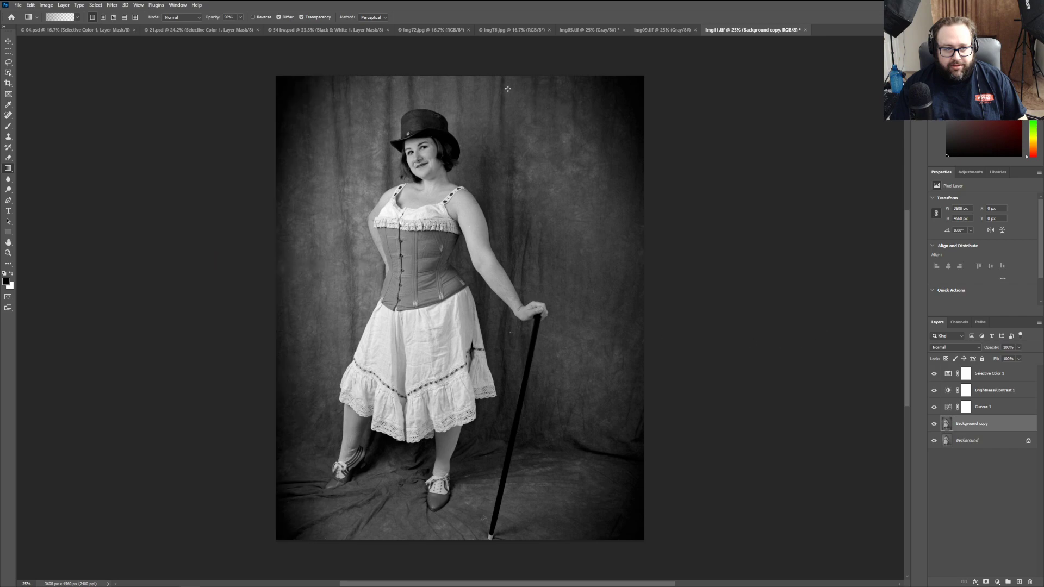
left_click_drag(458, 109, 458, 108)
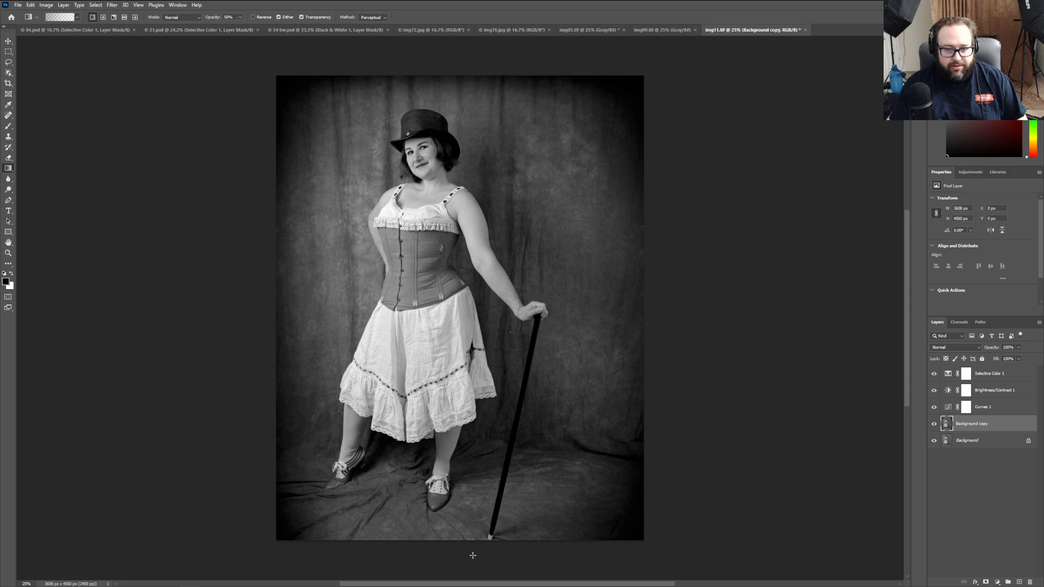
left_click_drag(472, 561, 472, 523)
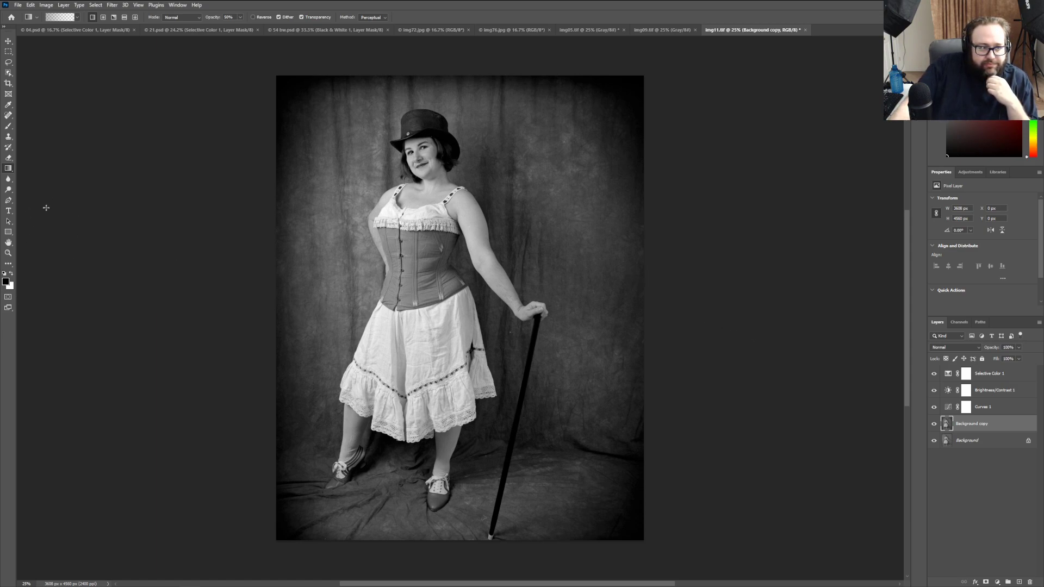
Step: Examine the backdrop, face and corset of img11.tif at up to 100% zoom for dust specks and scratches
key("z")
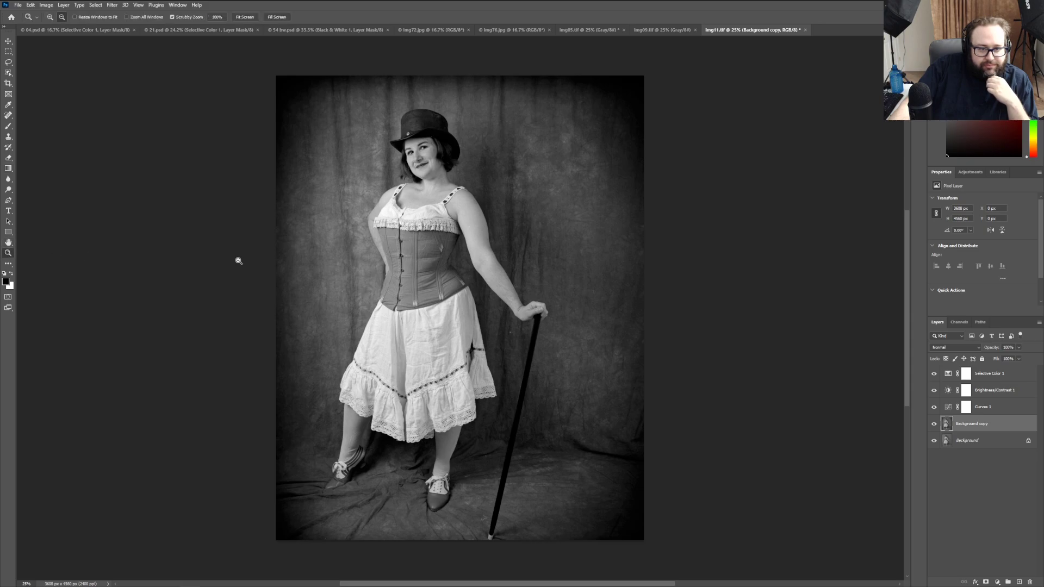
left_click(336, 240, "alt")
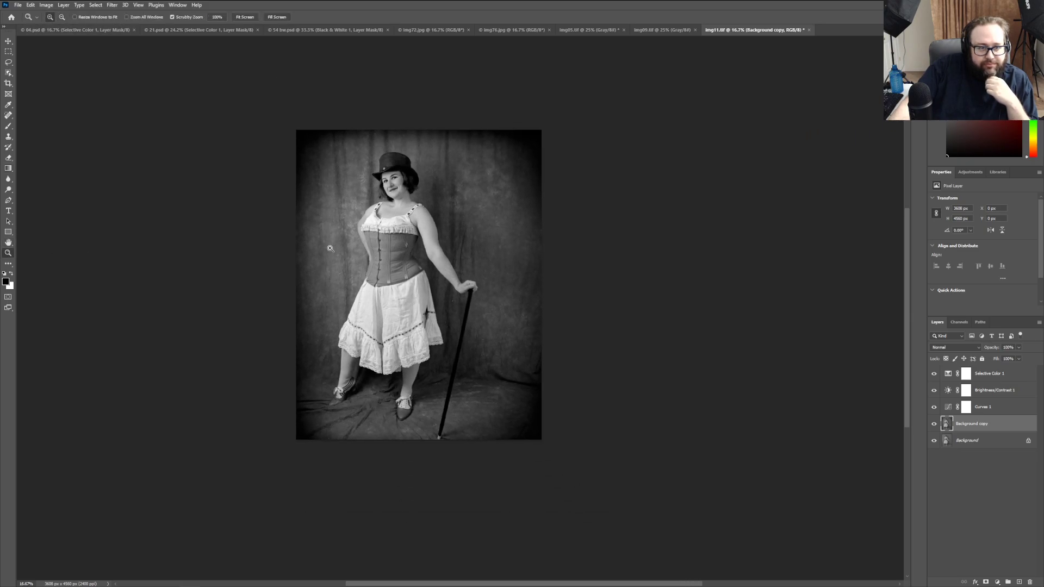
left_click(302, 221)
left_click(330, 238)
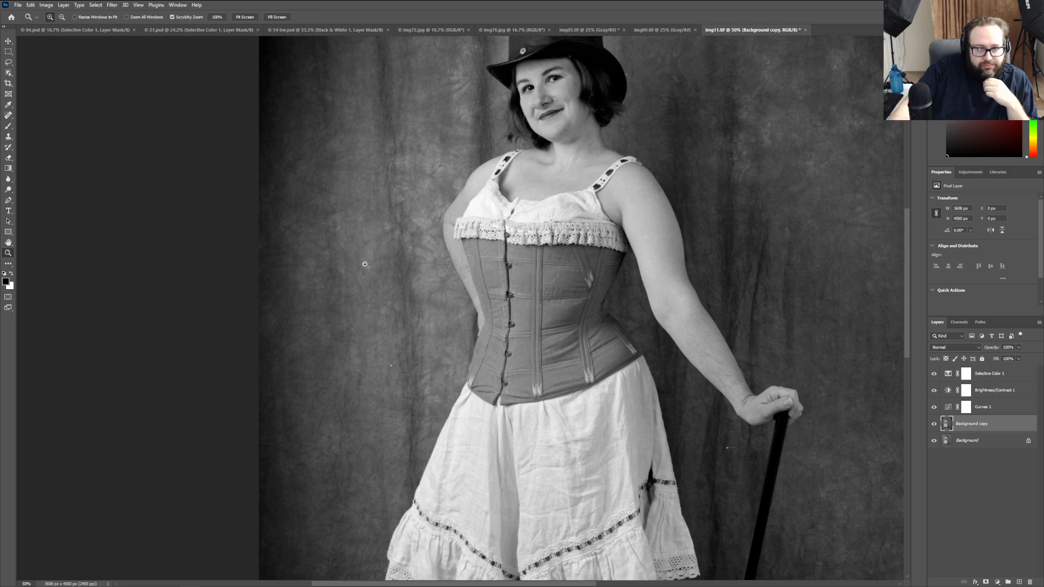
scroll(366, 261, "up", 4)
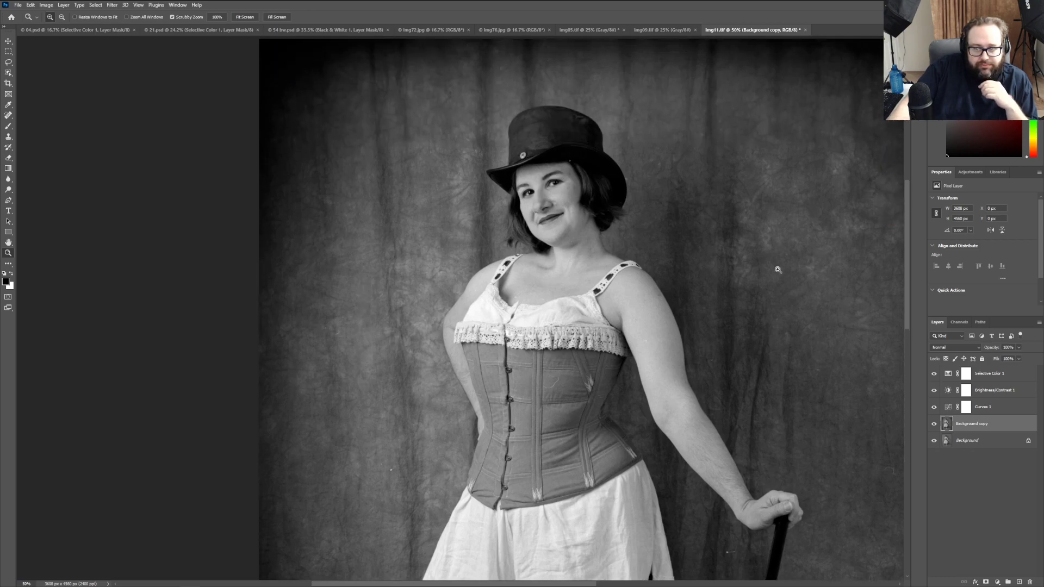
left_click(332, 323)
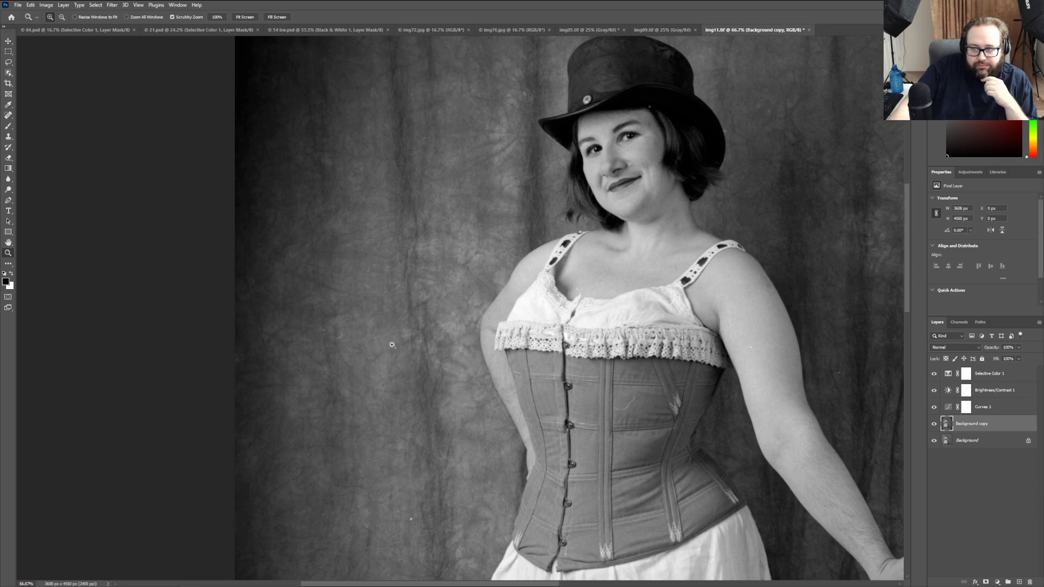
scroll(421, 337, "up", 1)
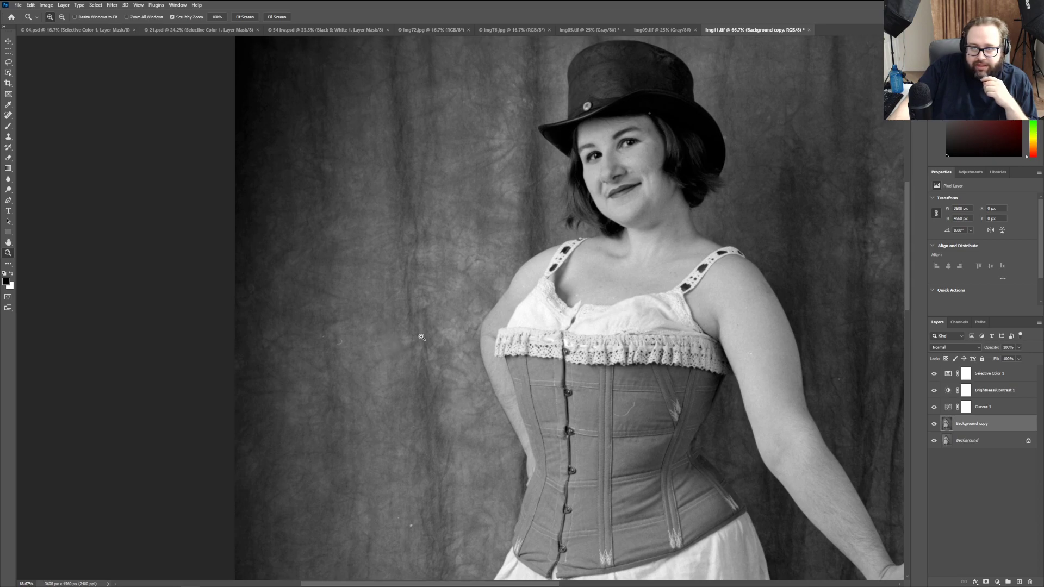
left_click(384, 393)
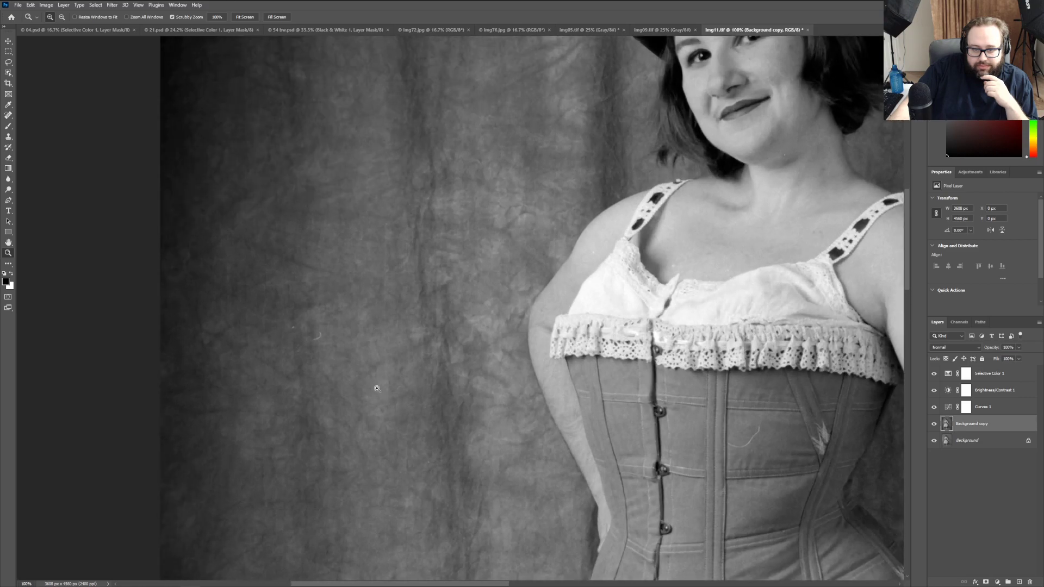
scroll(376, 387, "down", 3)
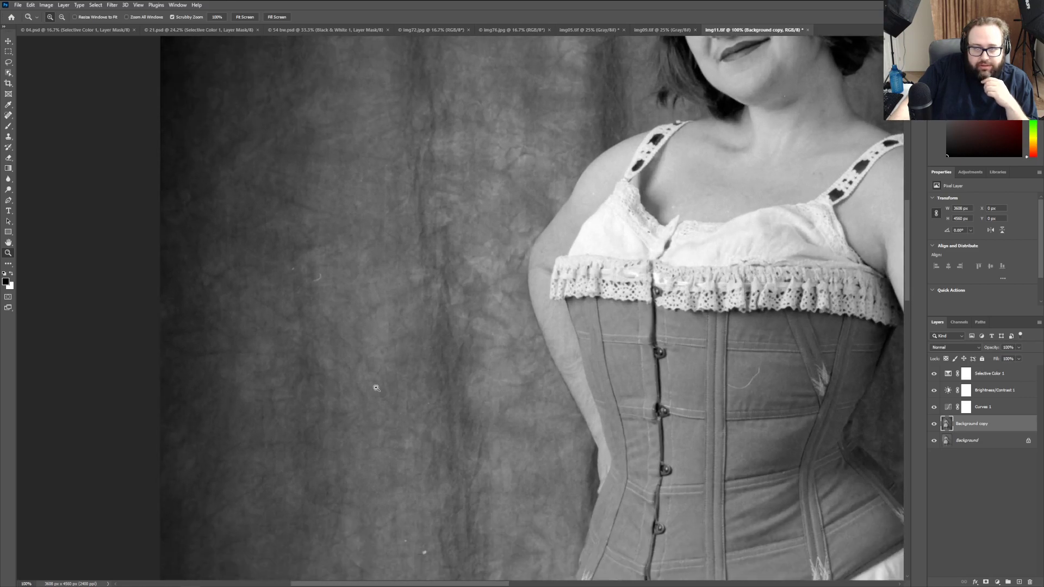
scroll(376, 388, "up", 5)
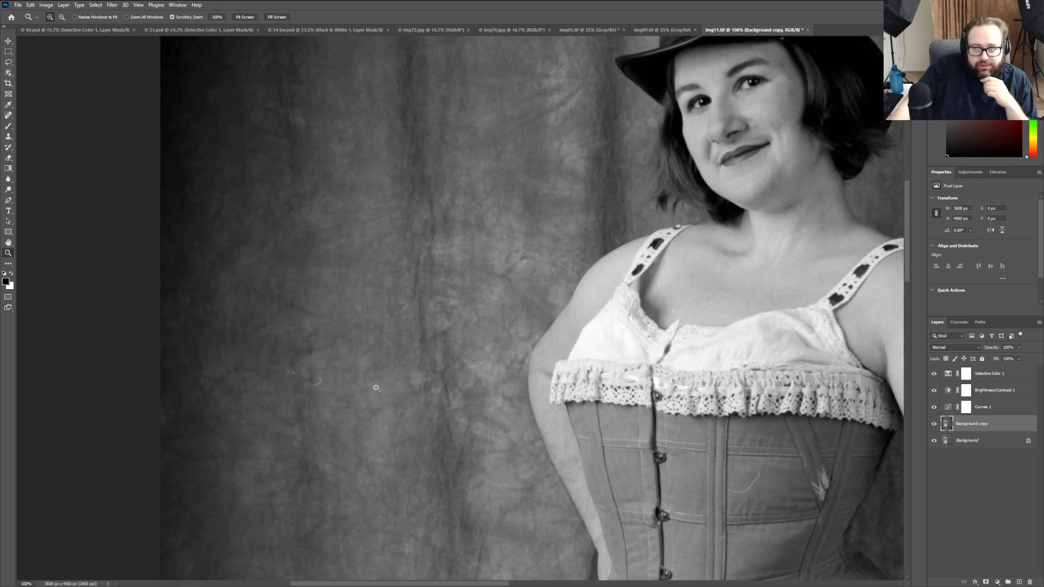
Step: Enlarge the Clone Stamp brush, sample clean backdrop nearby, and clone out the curved scratch and small speck beside the woman's arm
scroll(376, 388, "down", 4)
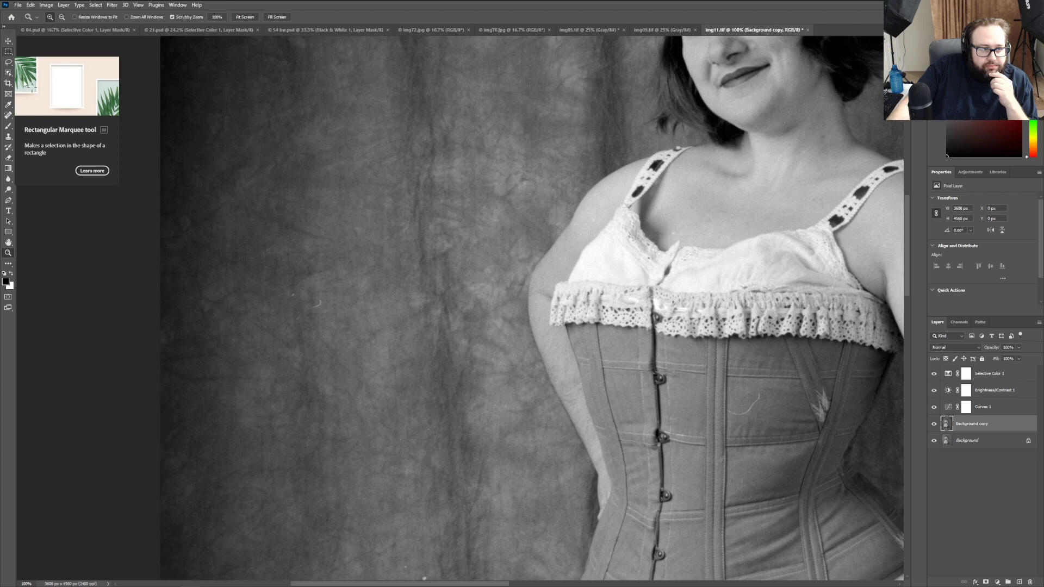
left_click(8, 136)
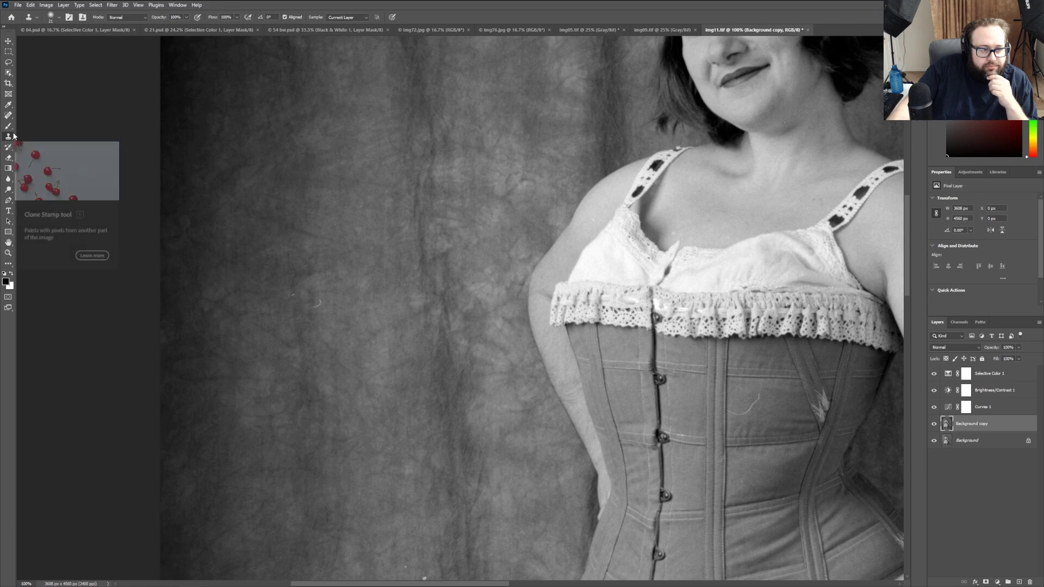
left_click(59, 17)
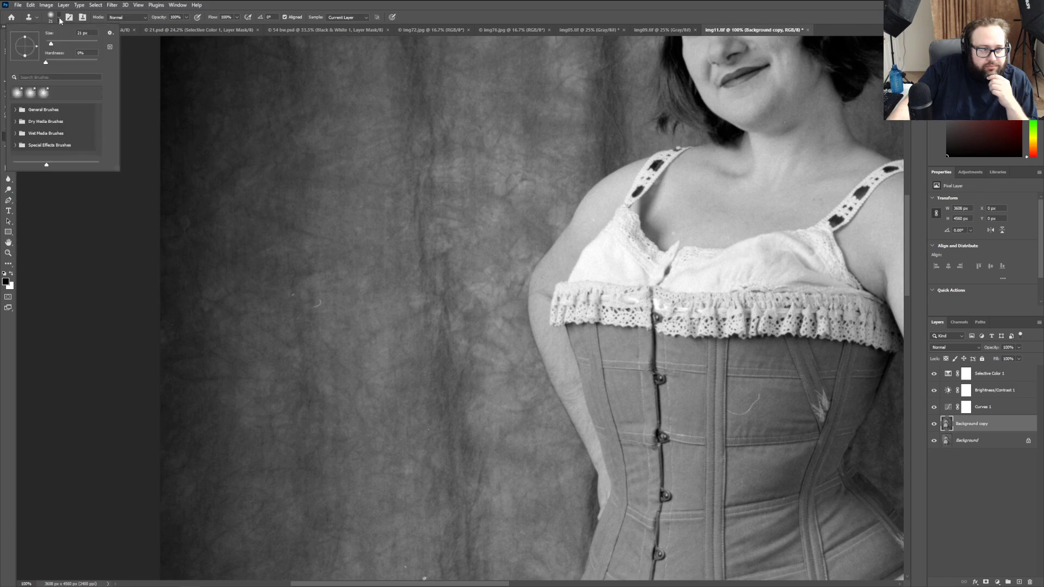
left_click(59, 46)
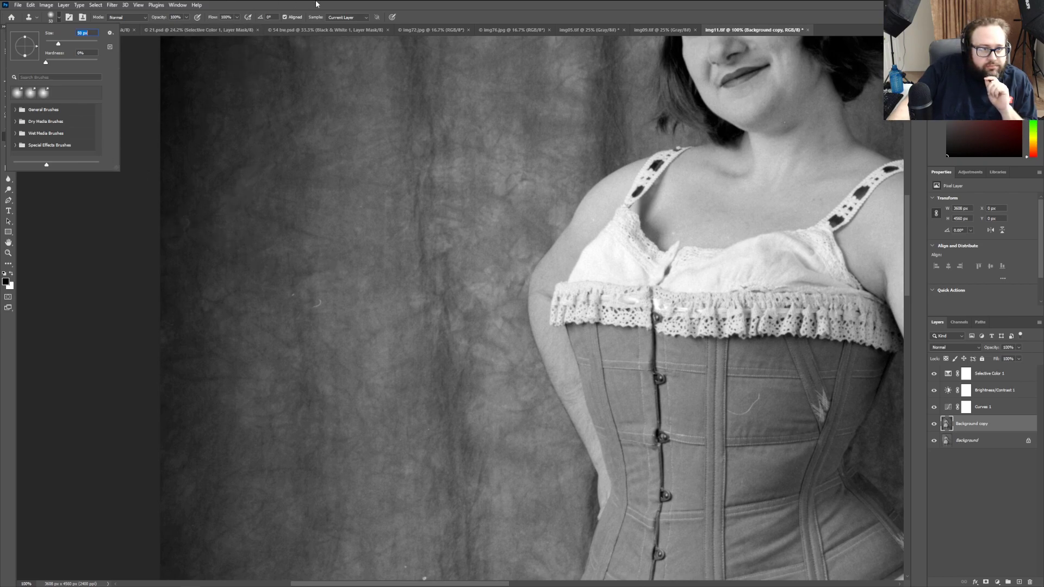
key("Return")
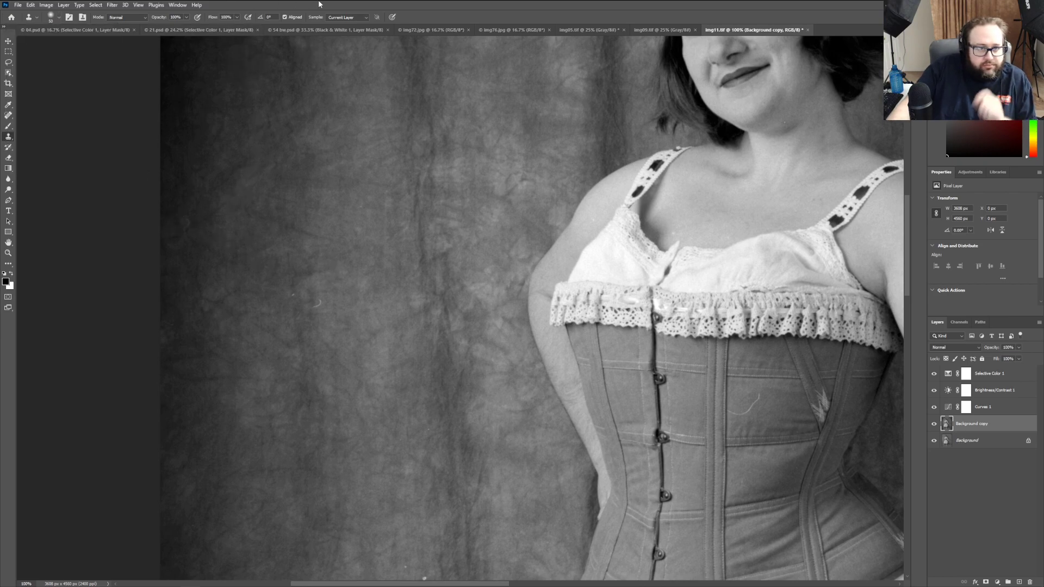
left_click(337, 278, "alt")
left_click(318, 303)
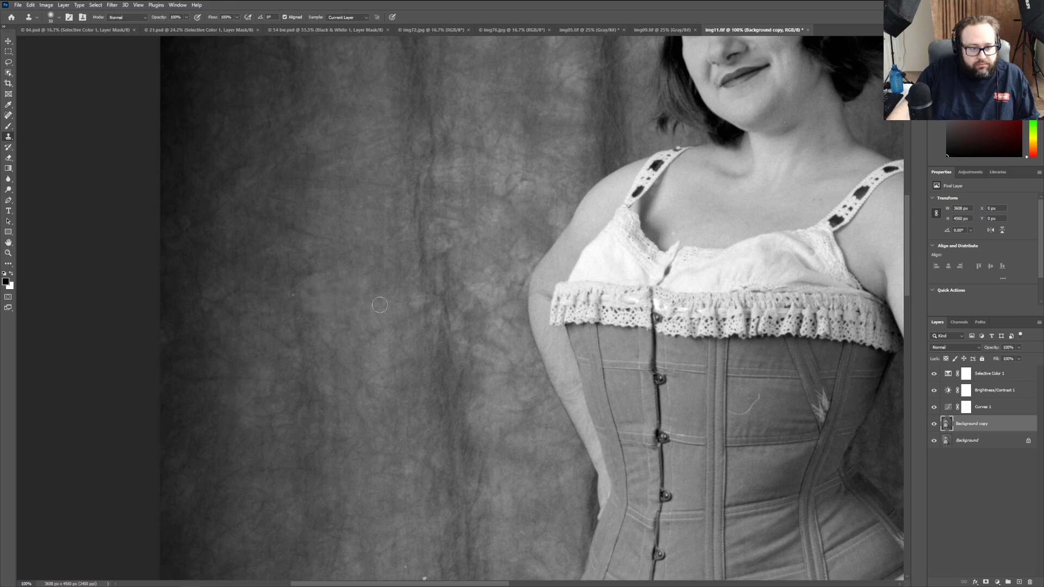
left_click(292, 296)
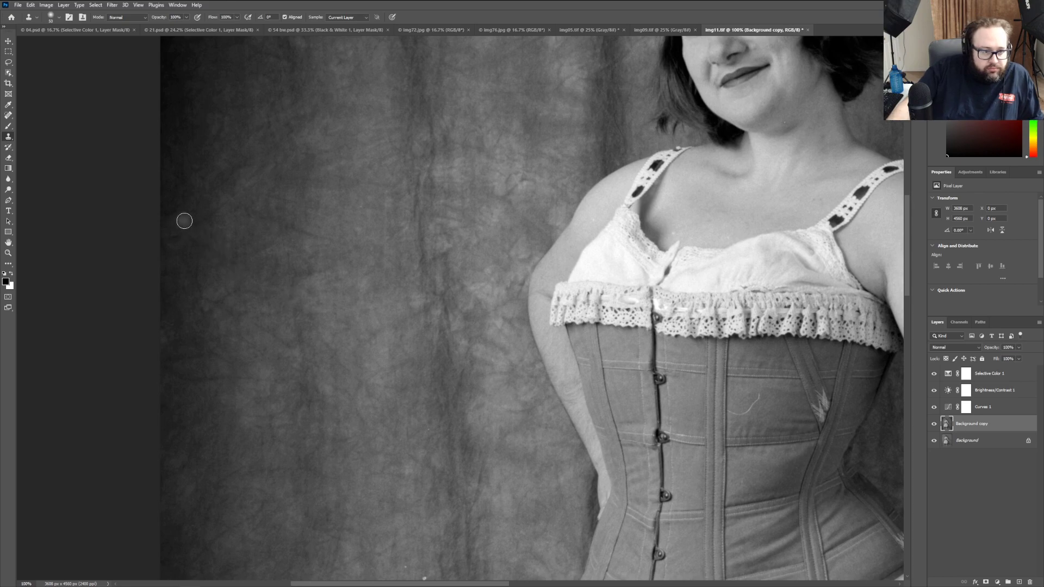
Step: Undo the last clone stroke and clone out the light speck in the backdrop just above the hat
scroll(362, 306, "up", 1)
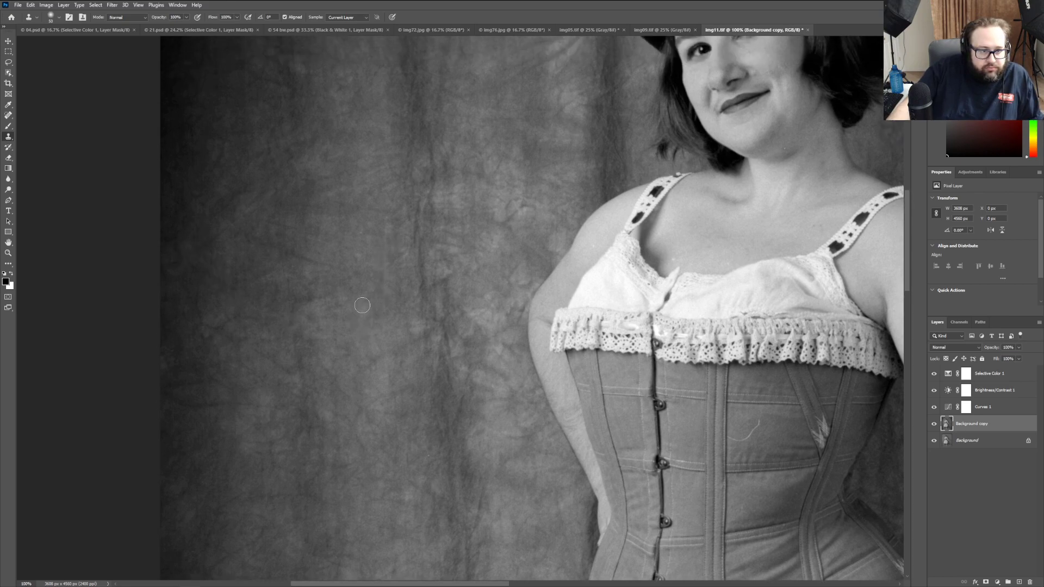
scroll(362, 306, "up", 8)
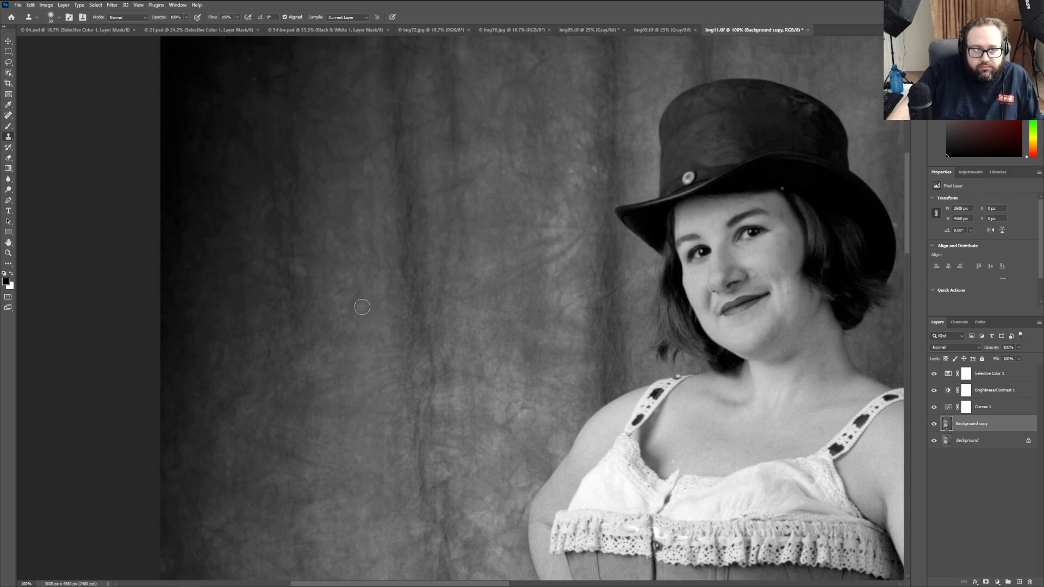
scroll(362, 307, "up", 5)
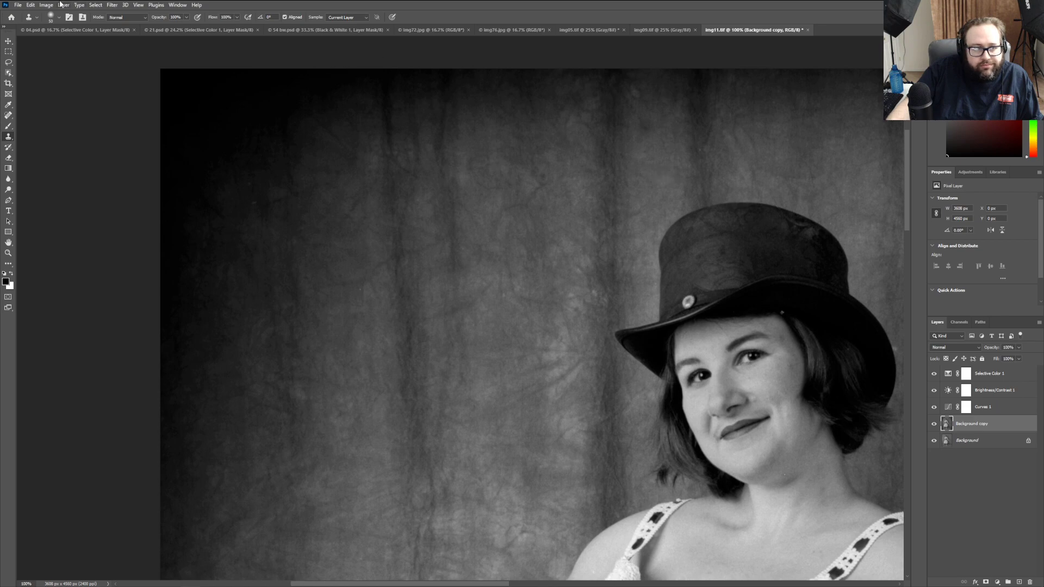
left_click(31, 4)
left_click(32, 13)
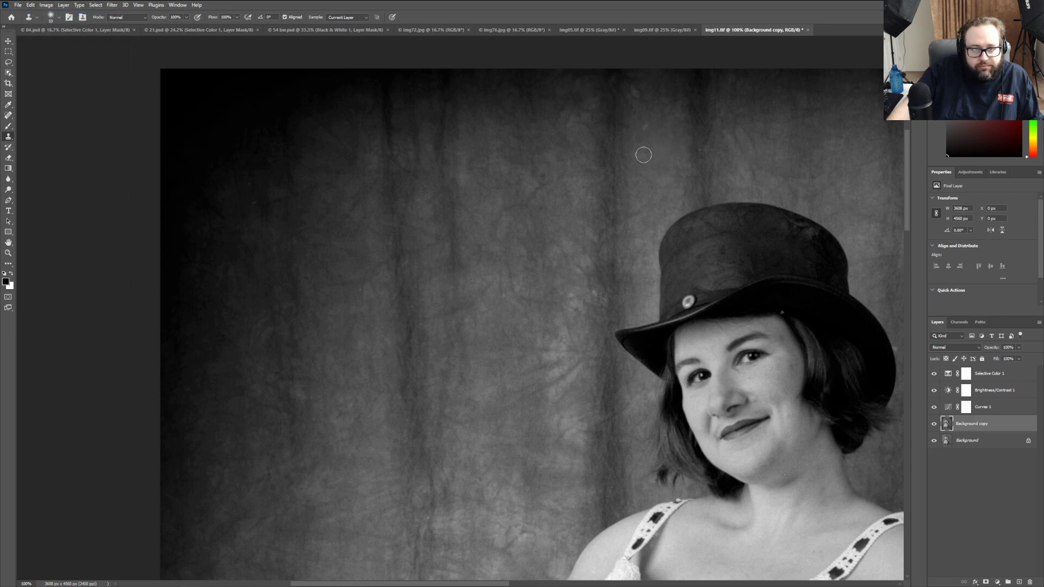
left_click(646, 128)
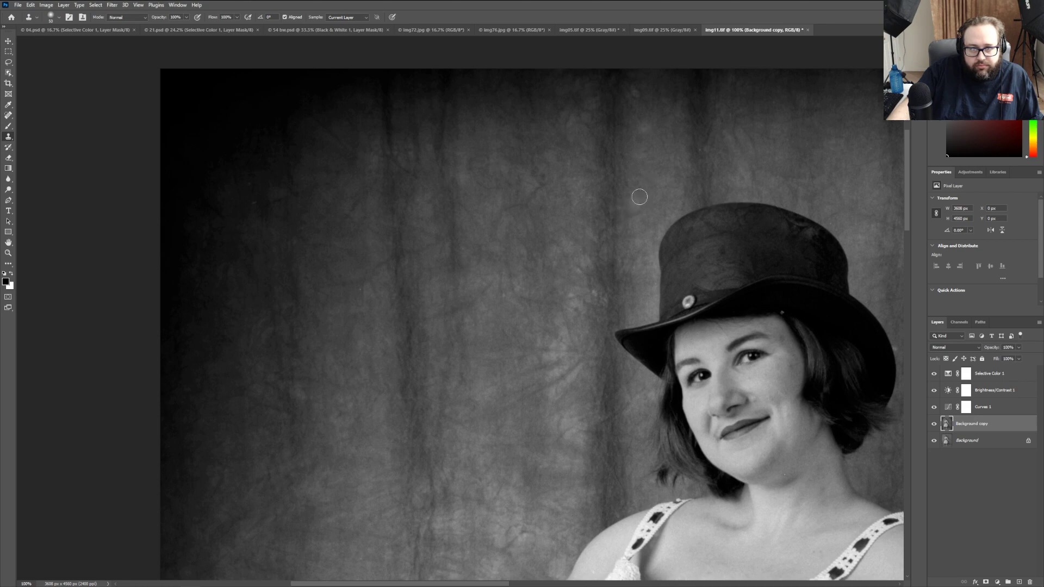
Step: Check the backdrop from the hat down to the waist and clone out the two white specks beside the lower corset
scroll(528, 216, "down", 2)
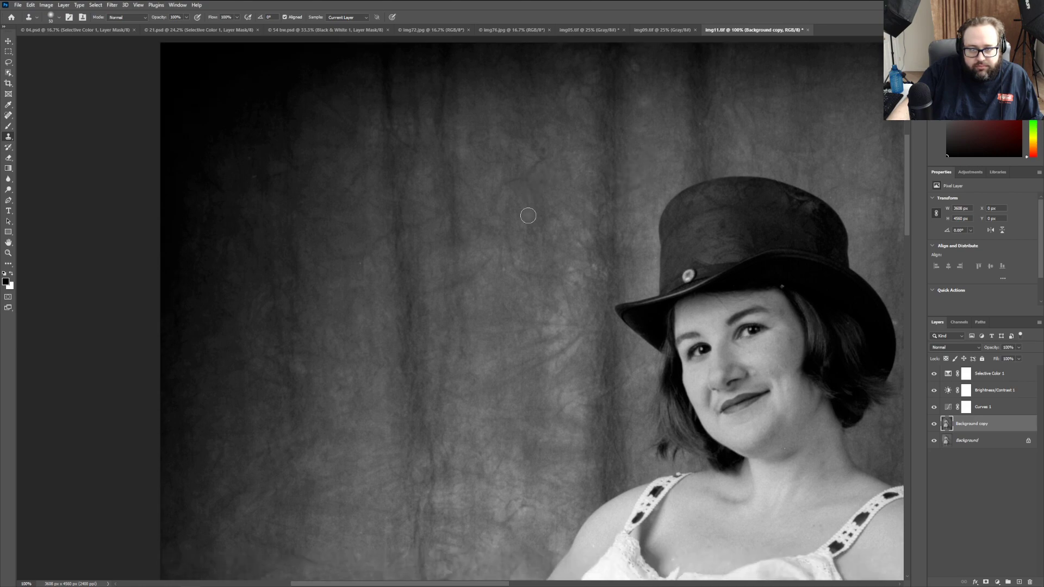
scroll(527, 216, "down", 2)
scroll(528, 216, "down", 4)
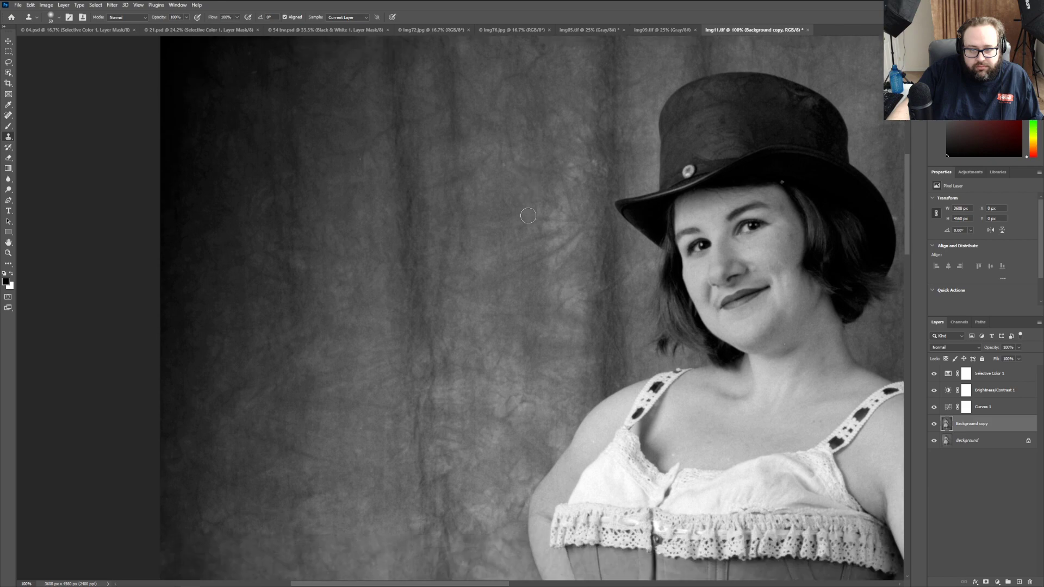
scroll(528, 216, "down", 1)
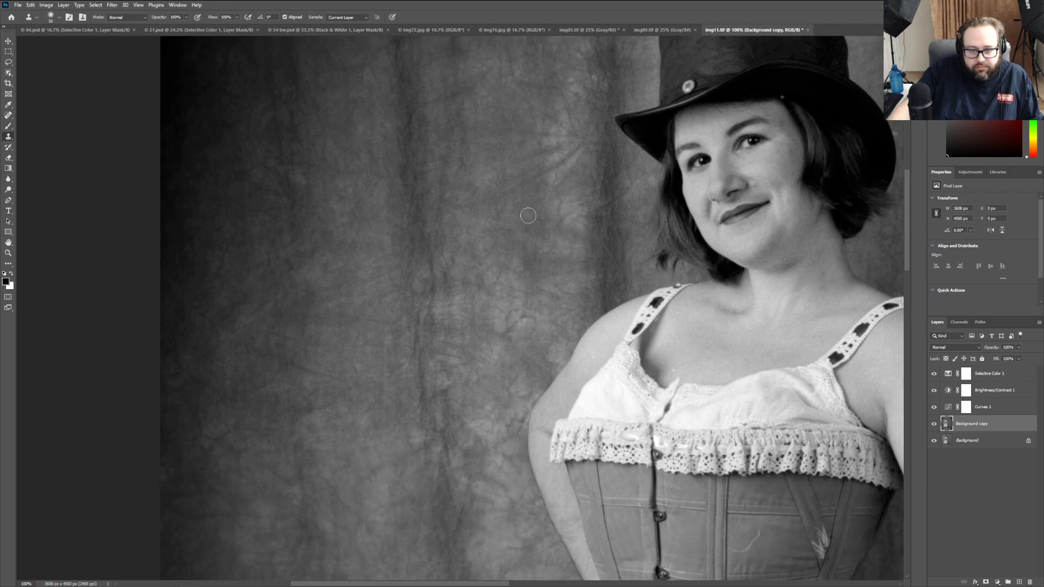
scroll(528, 216, "down", 1)
scroll(333, 272, "down", 3)
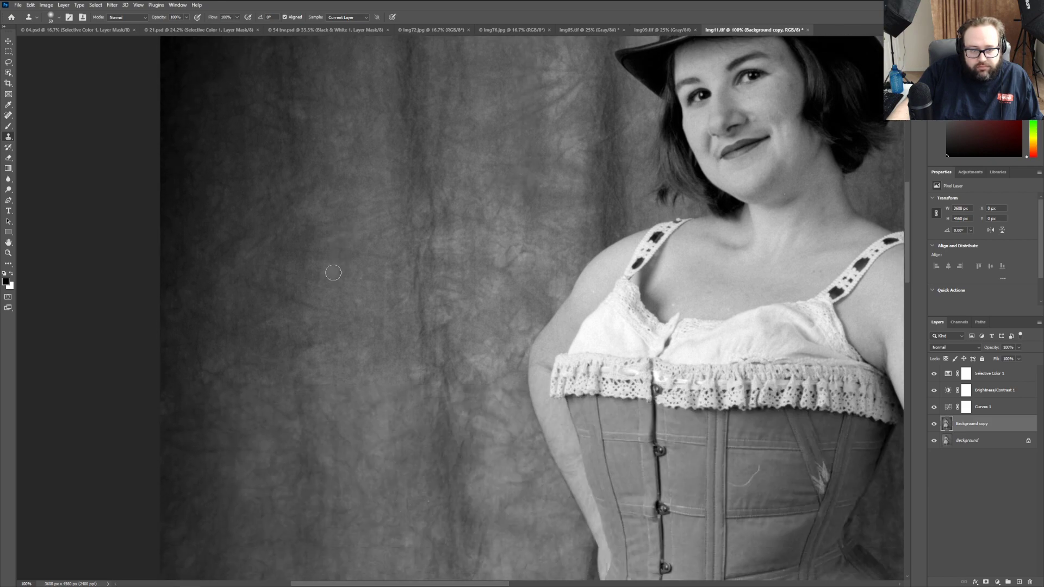
scroll(334, 272, "down", 6)
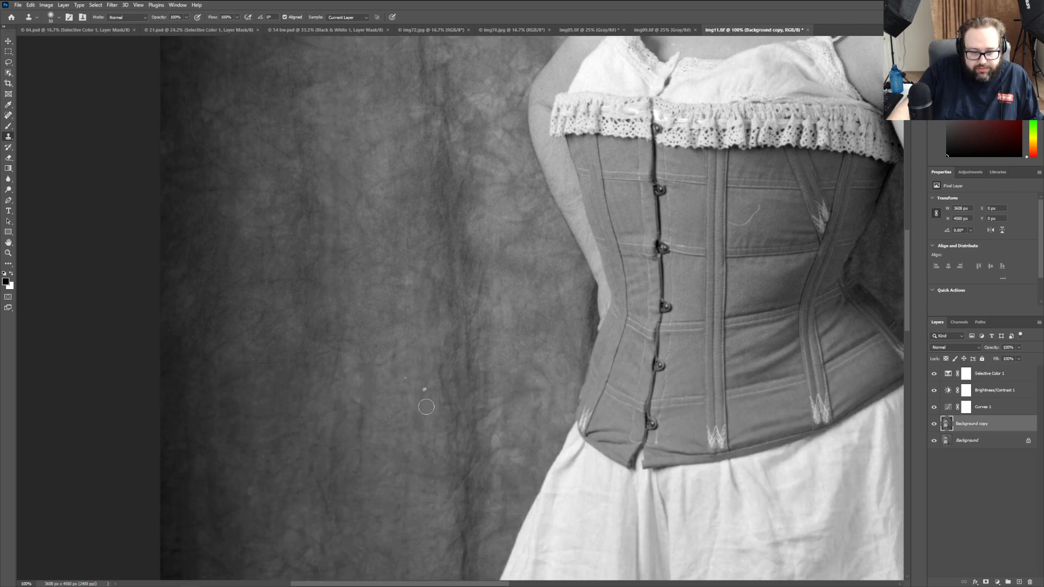
left_click(424, 388)
left_click(404, 376)
Step: Clone out the white speck on the front of the bloomers above the ribbon trim
scroll(403, 361, "down", 5)
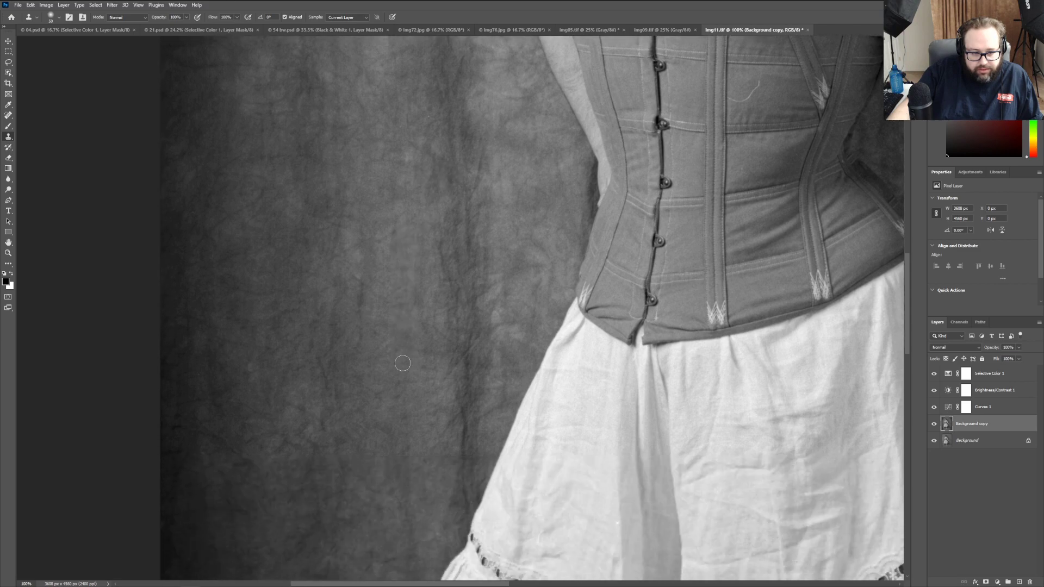
scroll(402, 363, "down", 4)
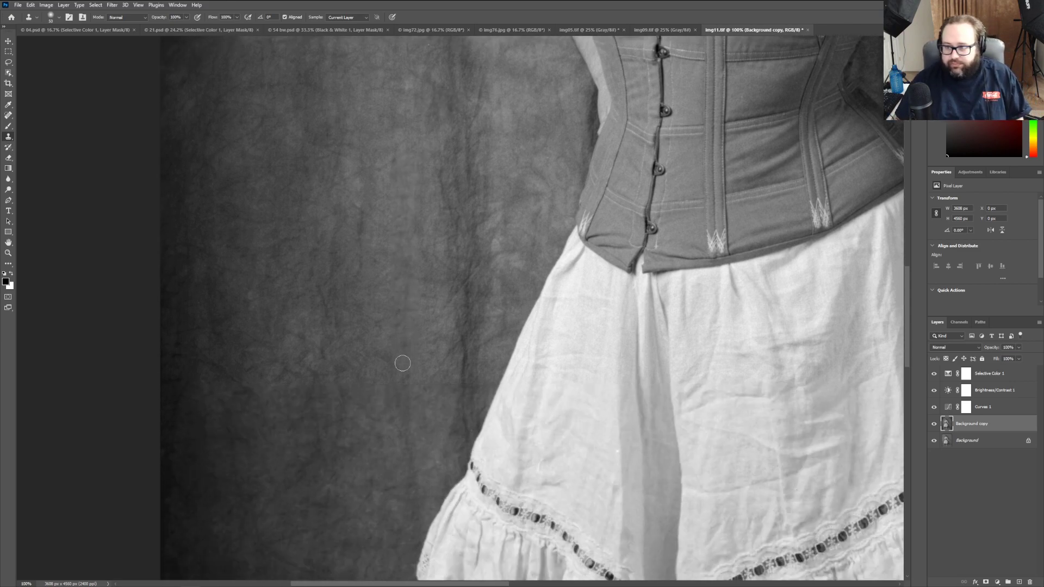
scroll(402, 363, "up", 3)
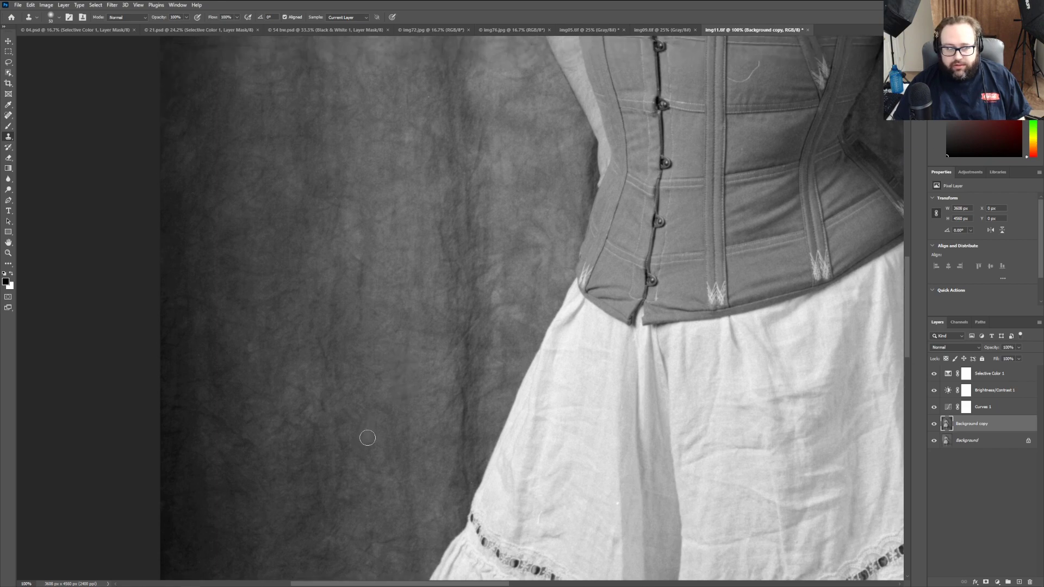
scroll(366, 436, "down", 3)
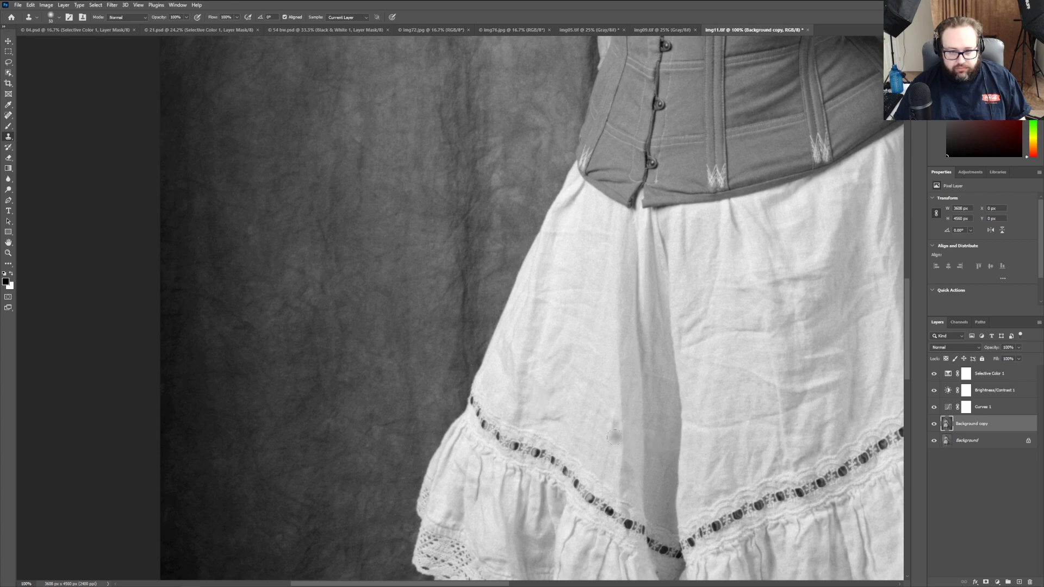
scroll(350, 389, "down", 4)
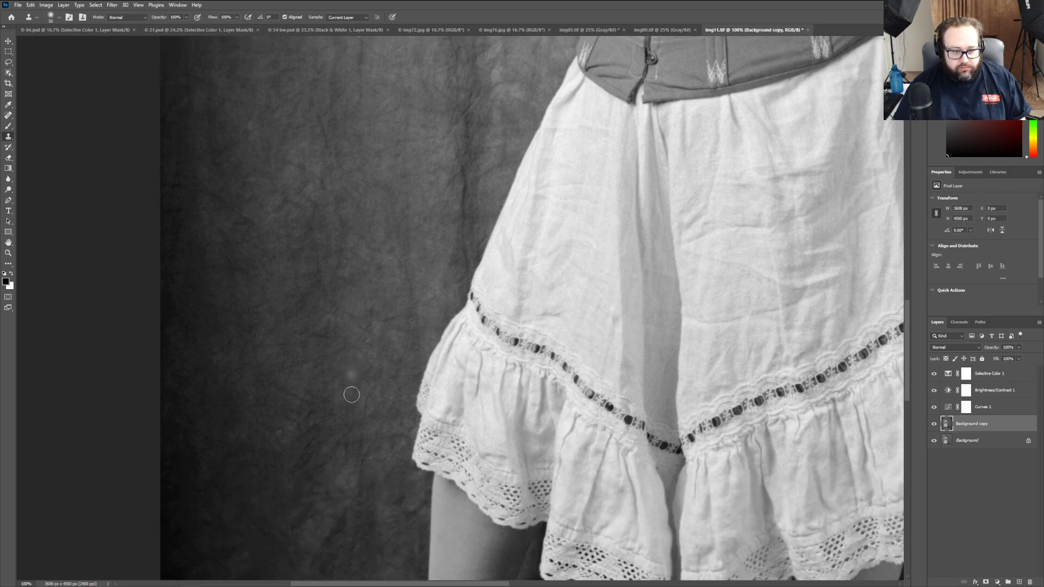
Step: Clone out the small mark in the dark backdrop between the legs below the lace hem
scroll(351, 395, "down", 8)
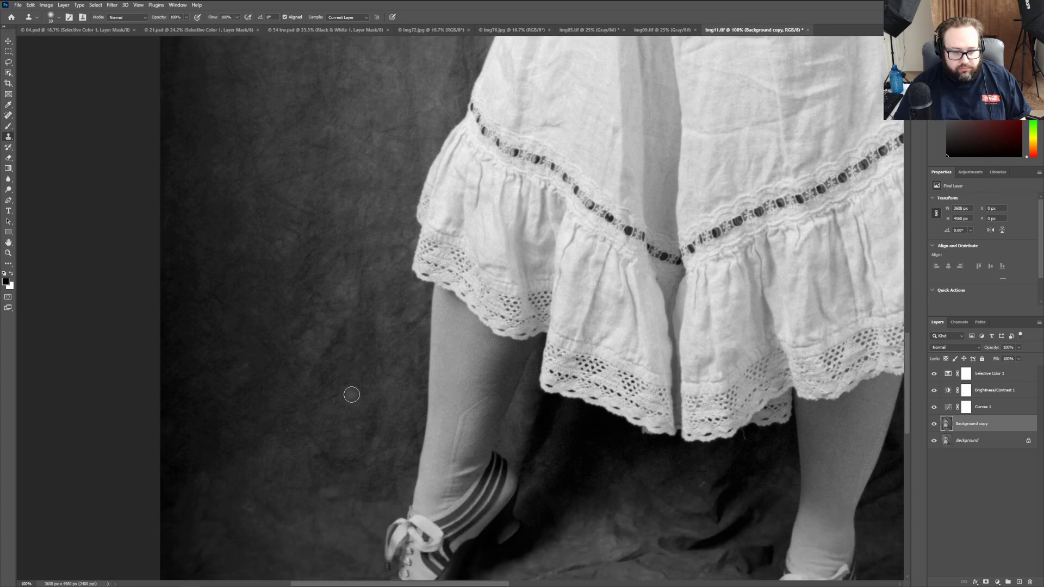
scroll(351, 395, "down", 3)
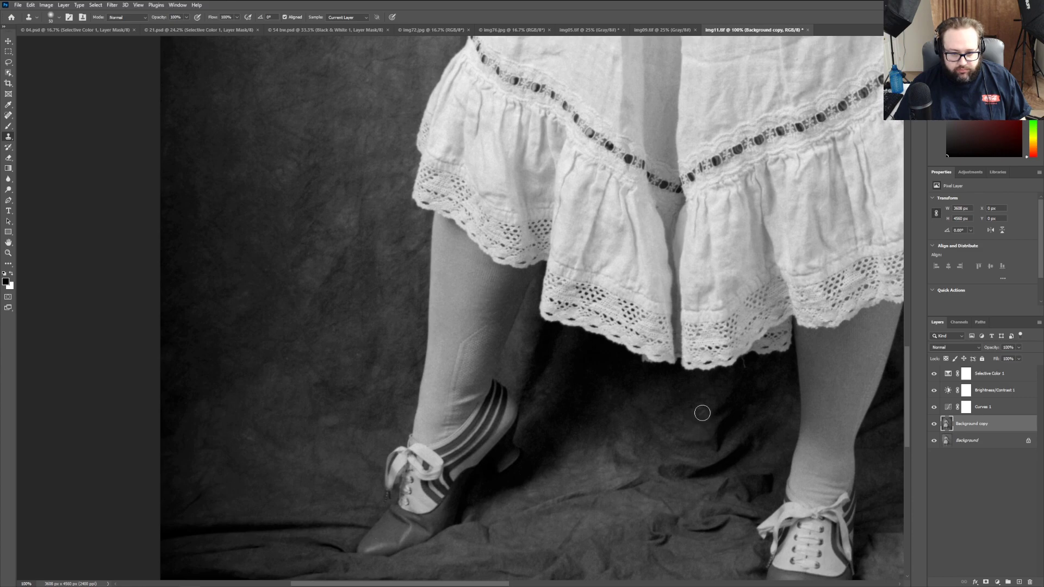
scroll(521, 530, "down", 10)
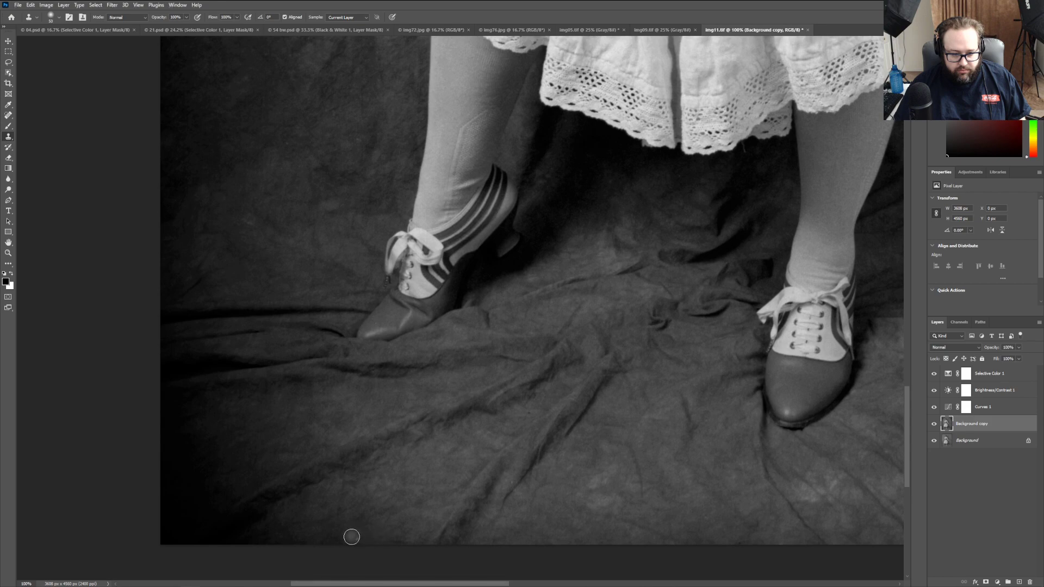
Step: Clone out the curved white scratch on the corset's upper front panel, undoing the unsatisfactory strokes
scroll(540, 486, "up", 10)
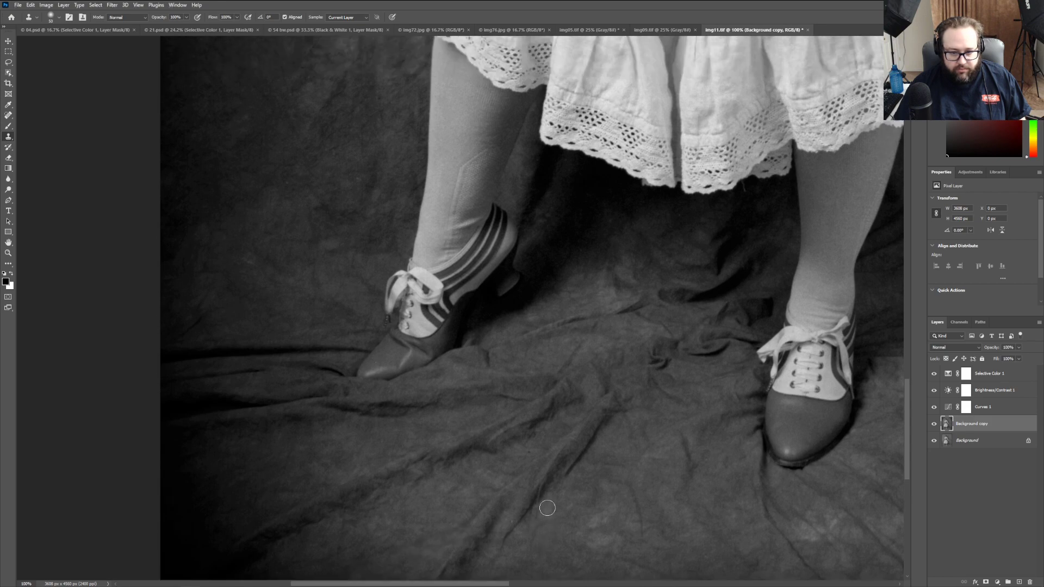
scroll(552, 522, "up", 12)
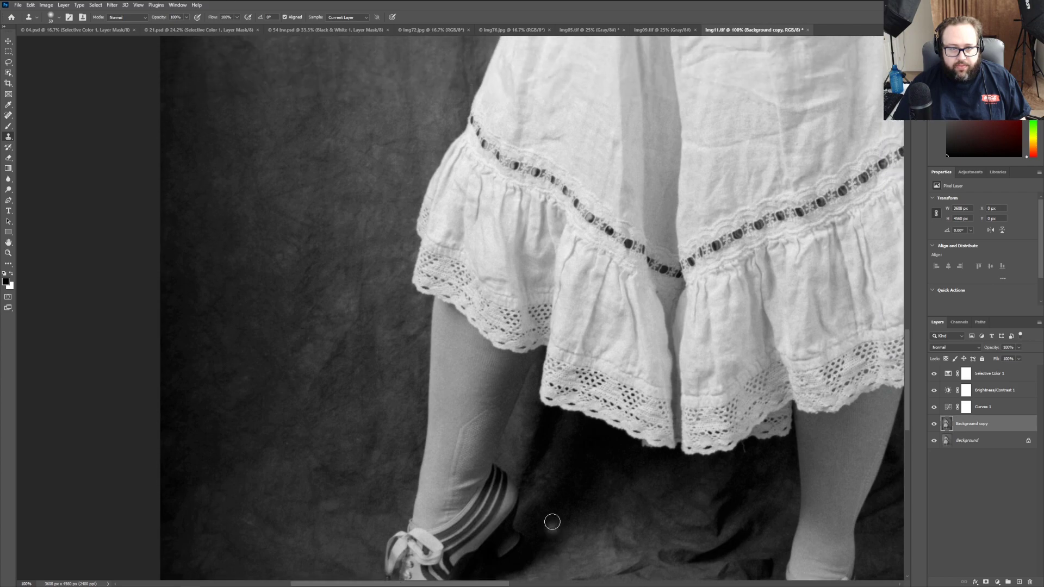
scroll(551, 521, "up", 10)
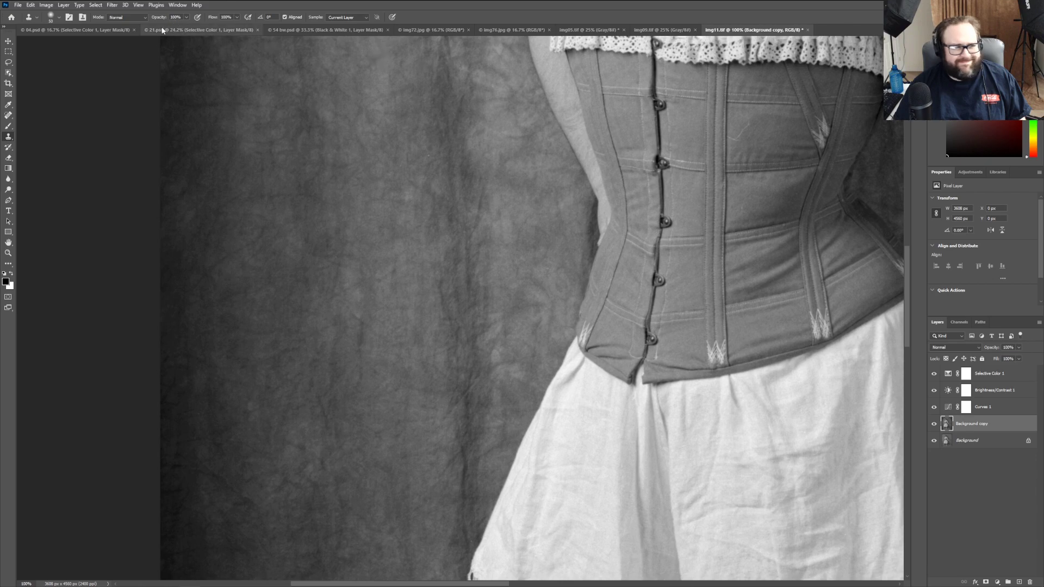
left_click(30, 6)
left_click(34, 13)
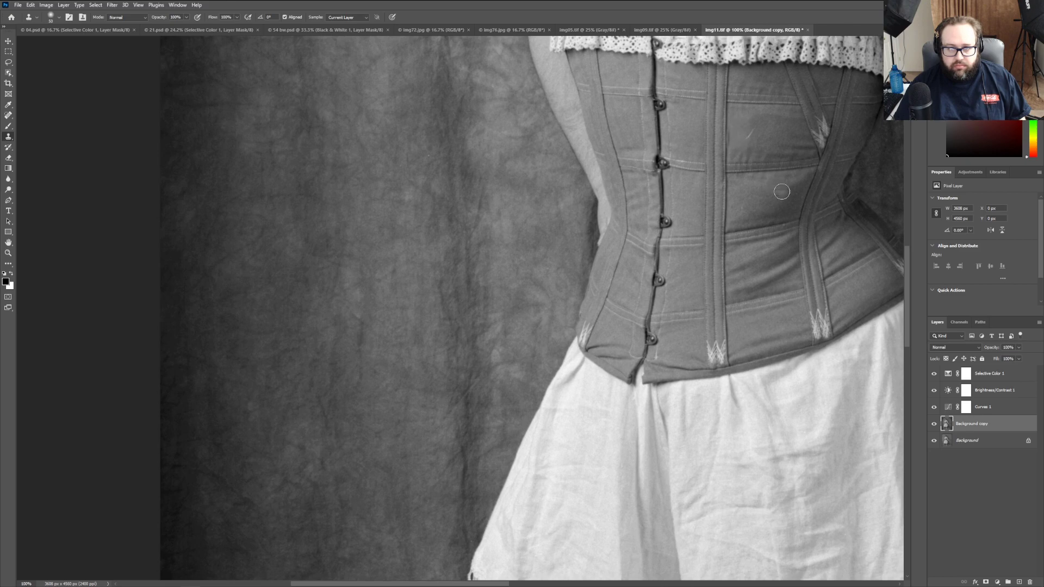
left_click(31, 5)
left_click(38, 14)
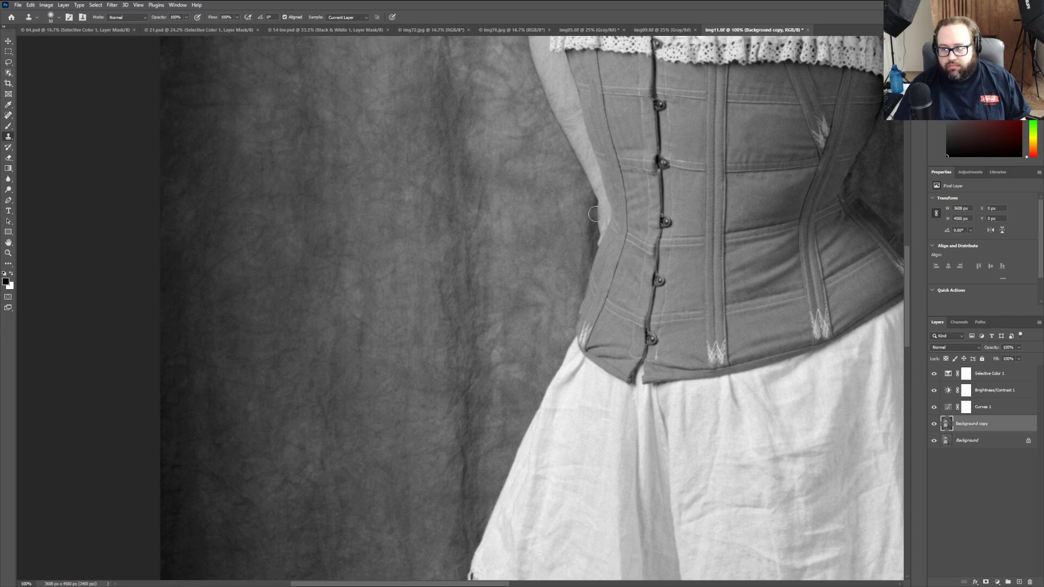
Step: Recheck the corset, chest, face, hat and surrounding backdrop at 100% zoom for remaining specks and scratches
scroll(754, 243, "up", 2)
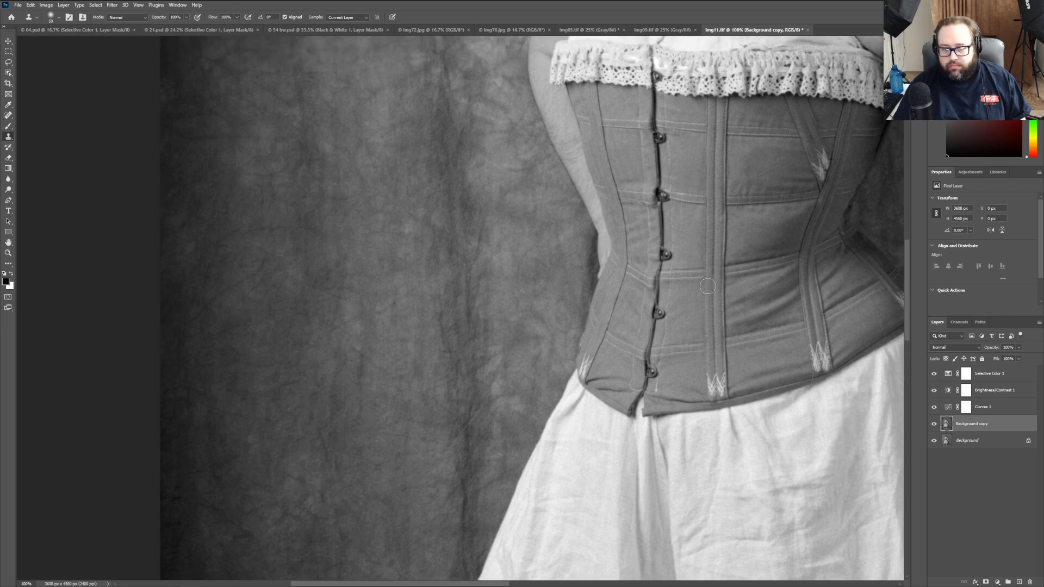
scroll(709, 286, "up", 5)
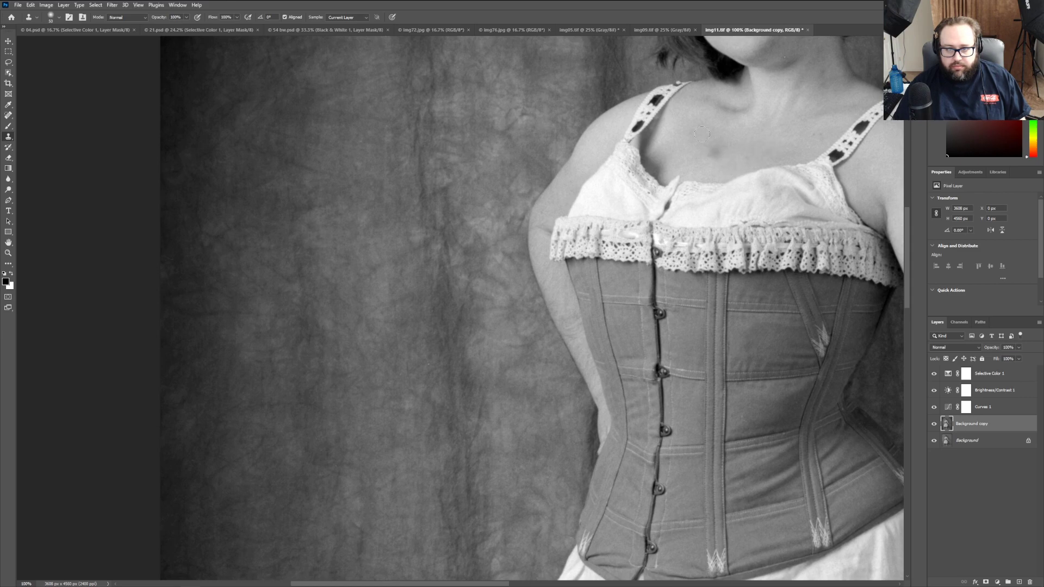
scroll(448, 176, "up", 5)
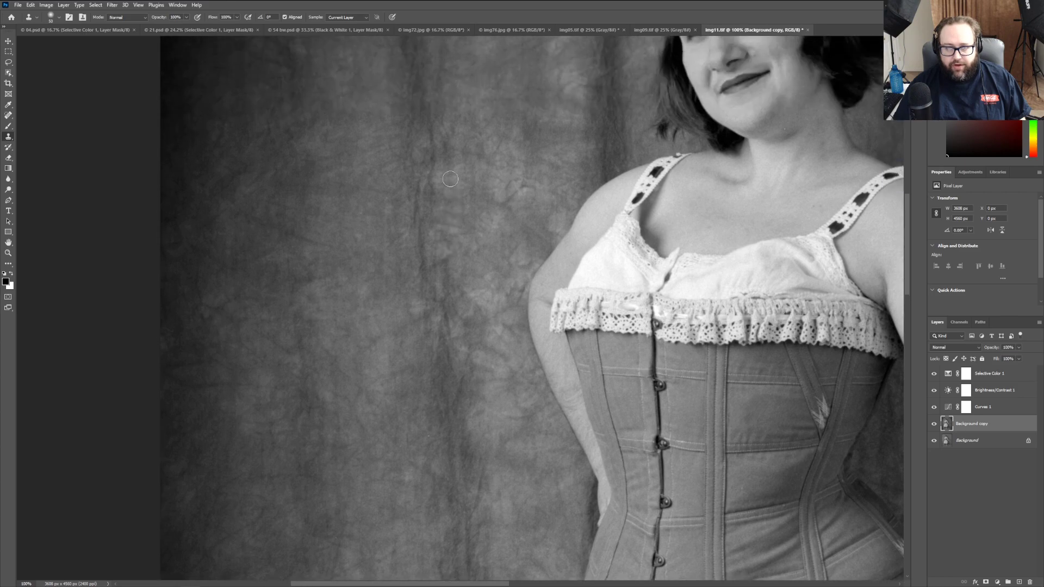
scroll(457, 193, "up", 4)
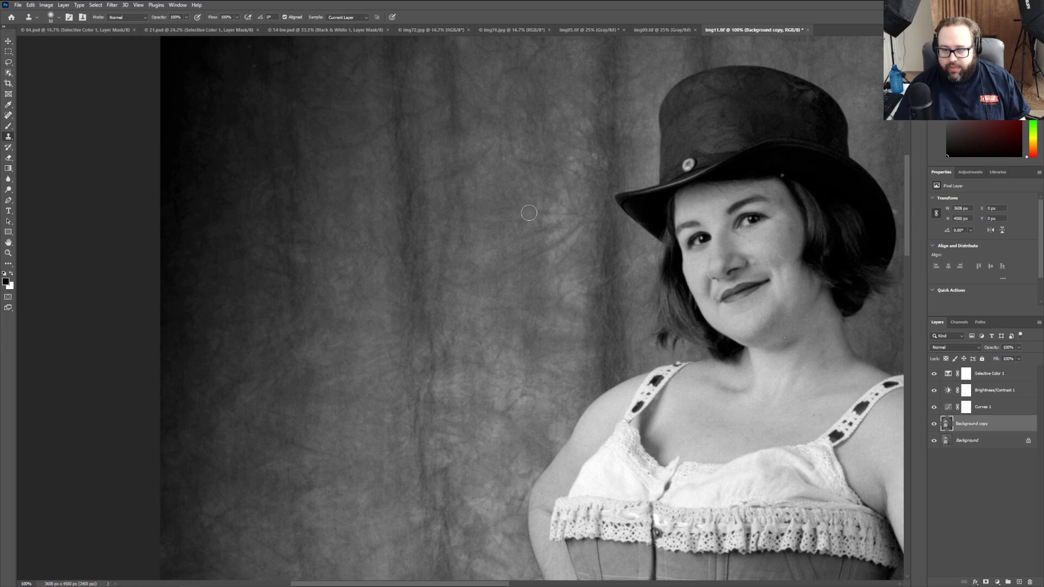
scroll(528, 212, "down", 4)
scroll(528, 215, "down", 5)
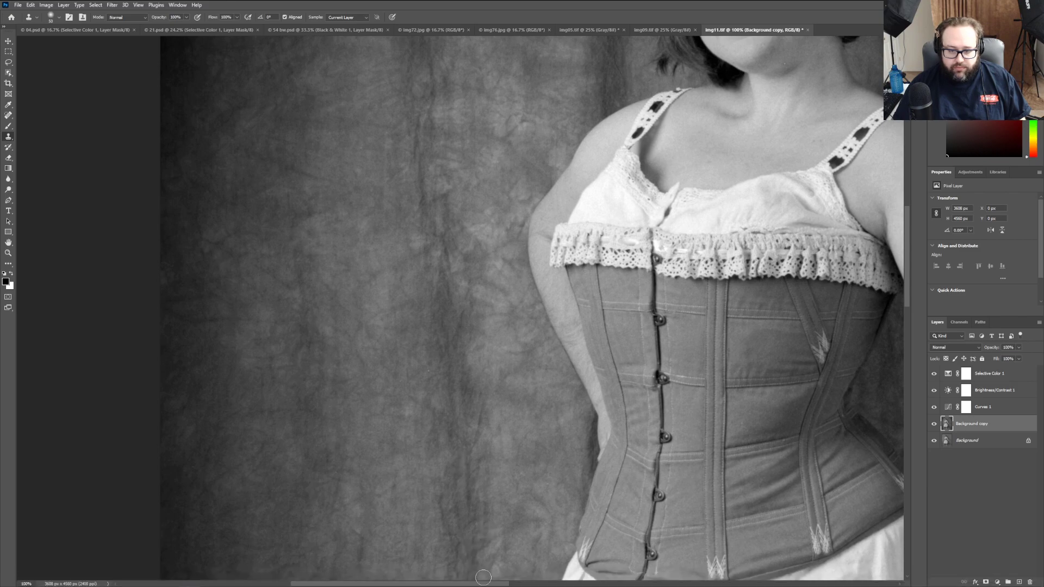
Step: Clone out the white speck on the upper arm and the small marks in the dark backdrop beside that arm
left_click_drag(483, 583, 687, 580)
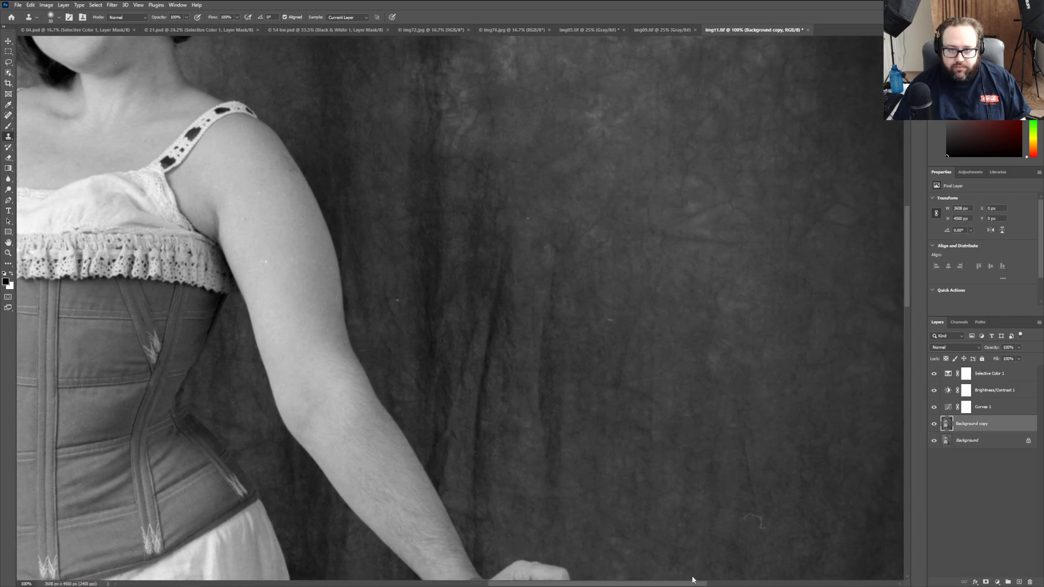
scroll(498, 468, "up", 2)
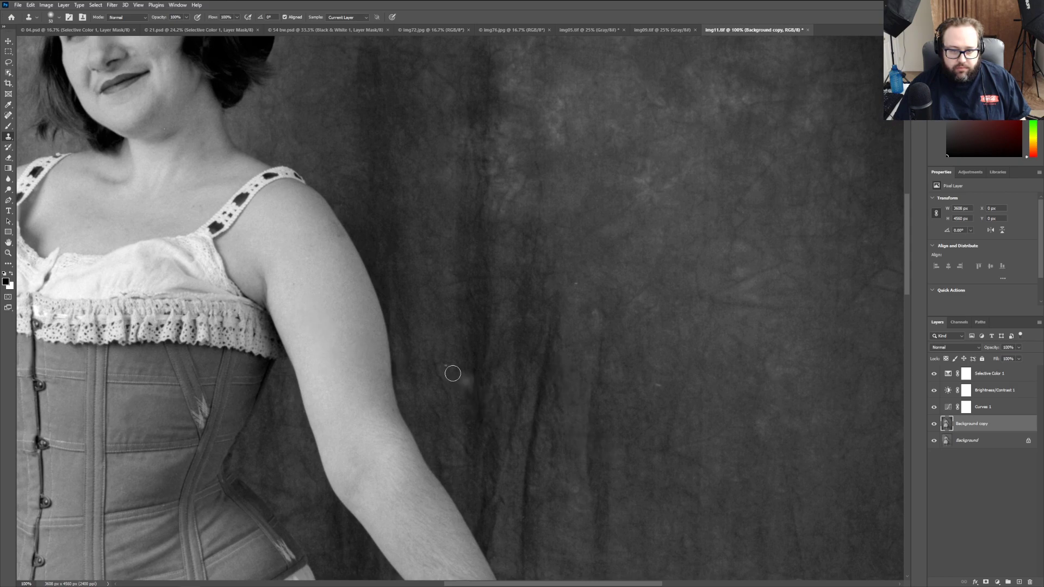
left_click(445, 364)
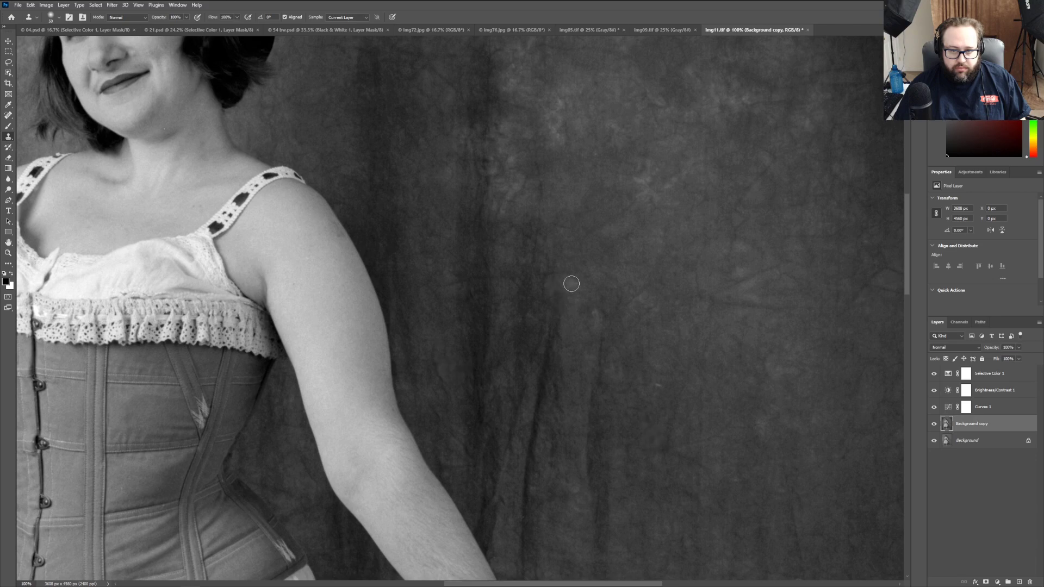
scroll(704, 435, "up", 5)
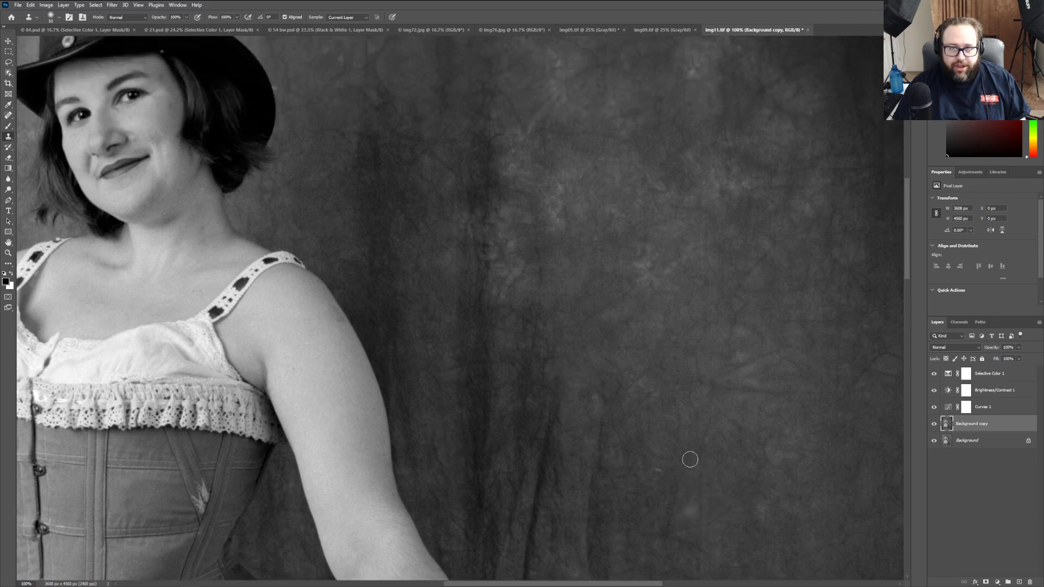
Step: Undo the last clone stroke in the backdrop beside the top hat
scroll(689, 459, "up", 8)
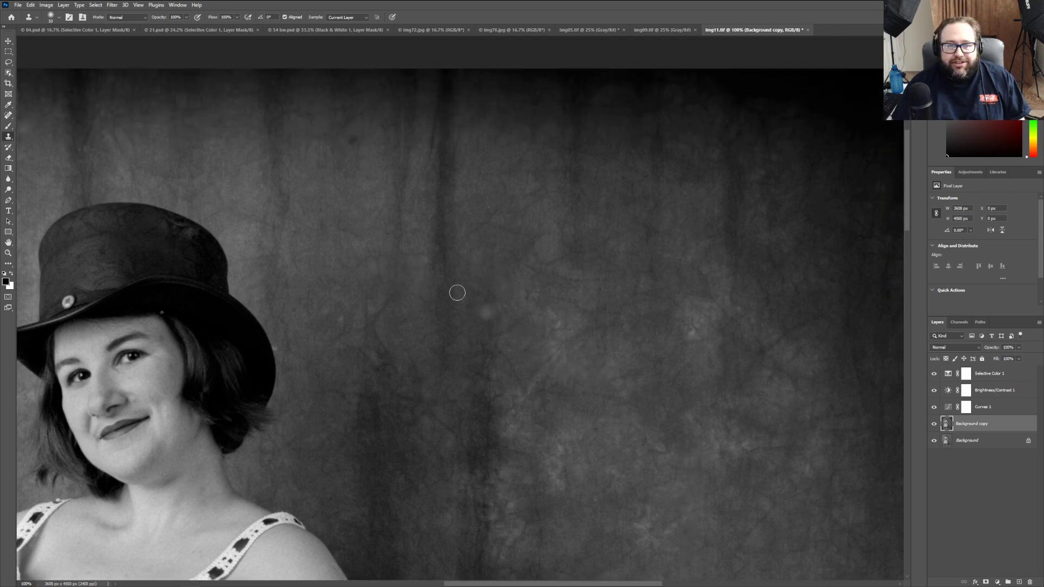
left_click(31, 5)
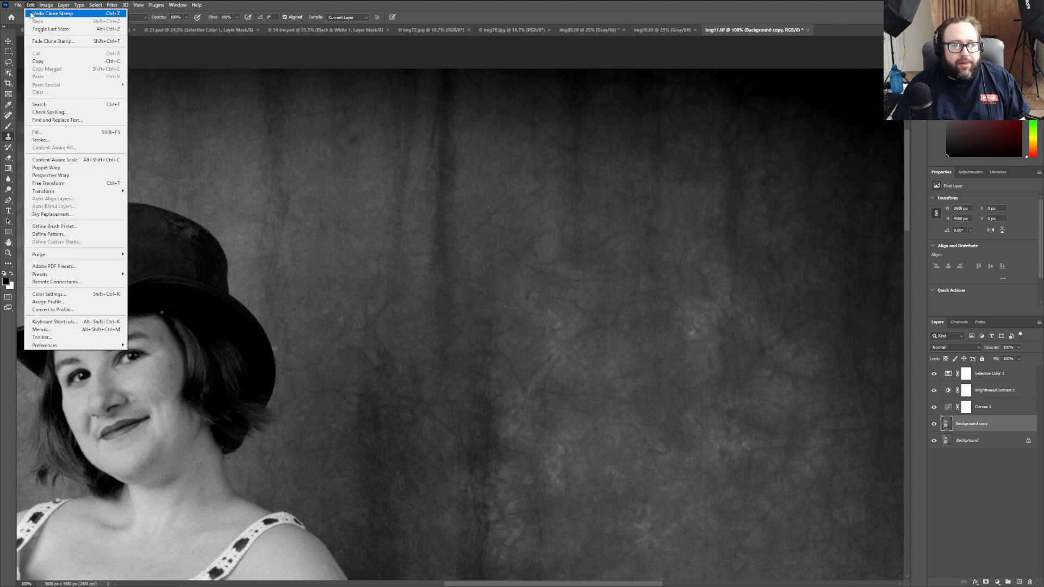
left_click(32, 13)
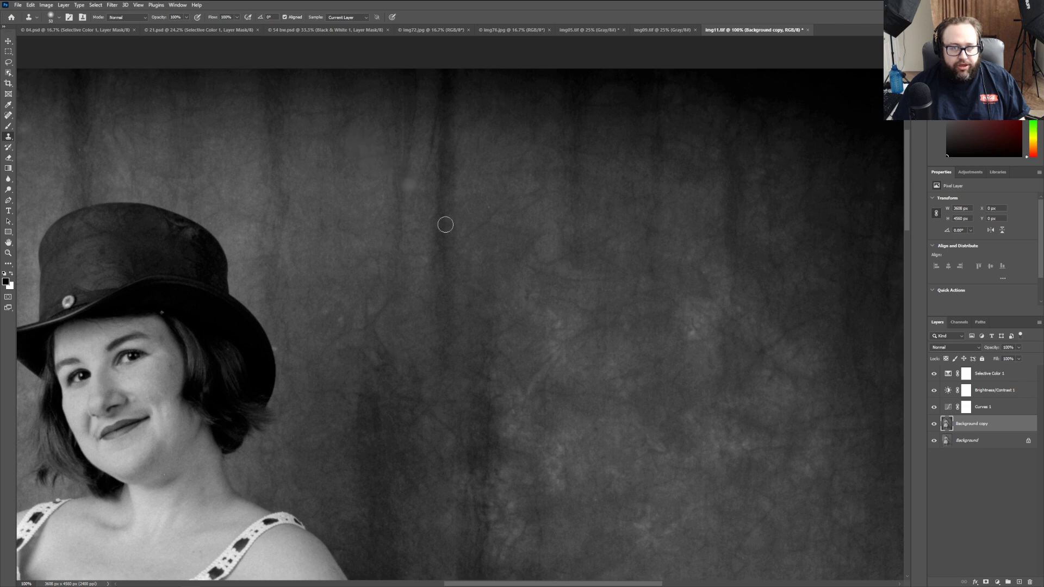
Step: Clone out the faint mark in the backdrop beside the arm and the white speck between the forearm and the bloomers
scroll(603, 365, "down", 10)
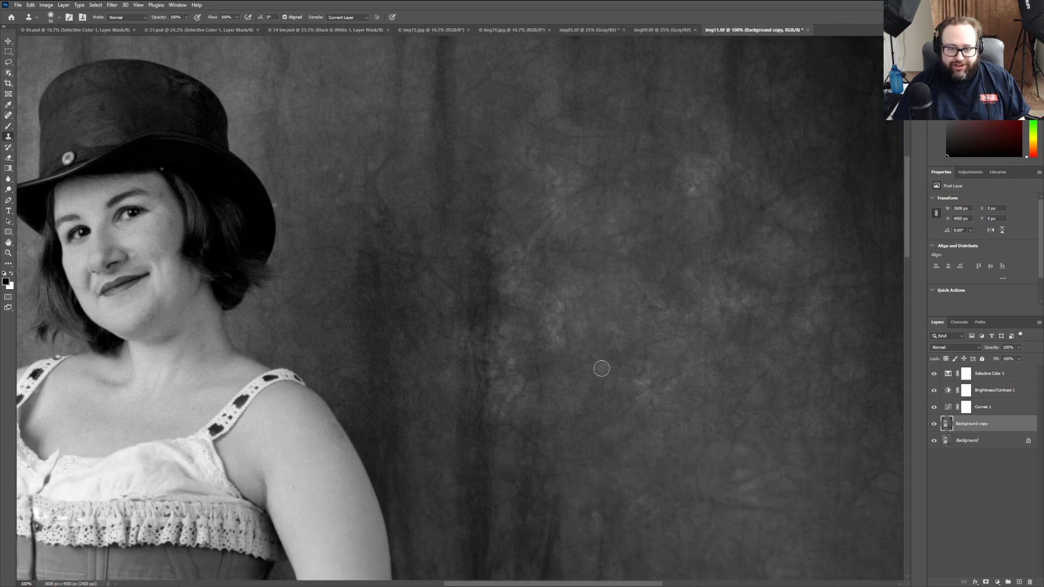
scroll(603, 379, "down", 3)
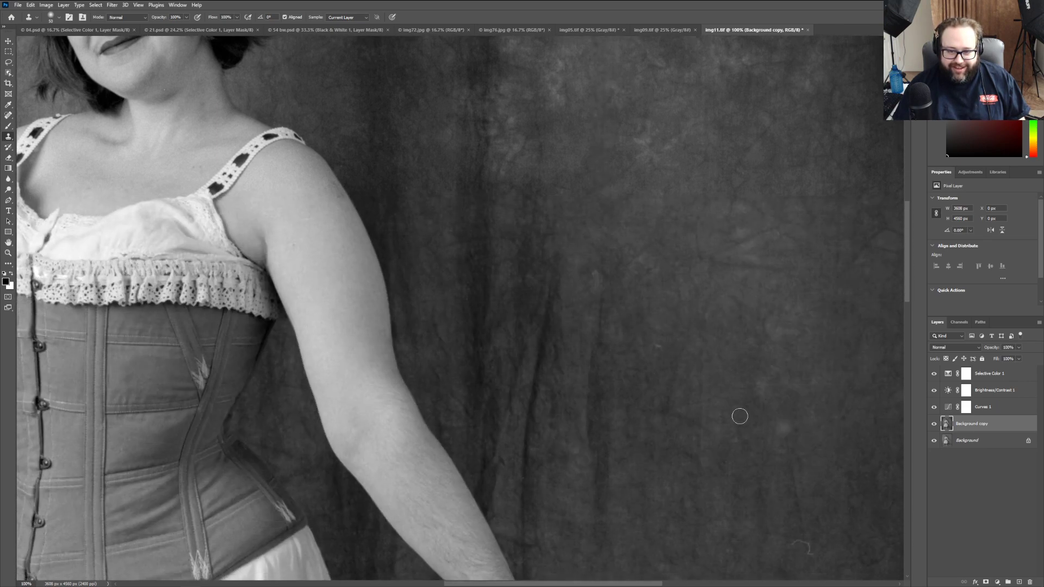
scroll(739, 417, "down", 2)
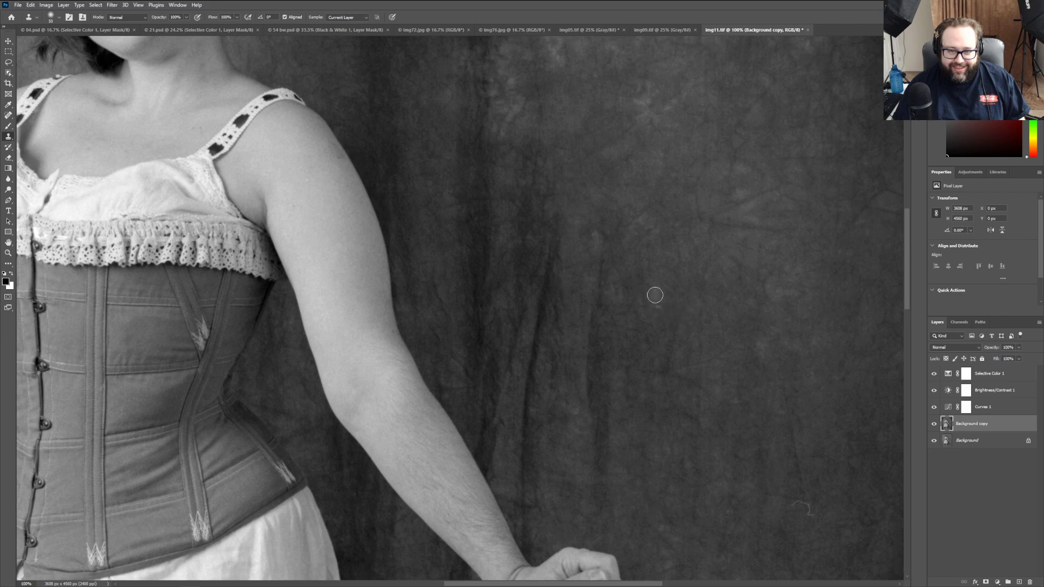
scroll(781, 461, "down", 3)
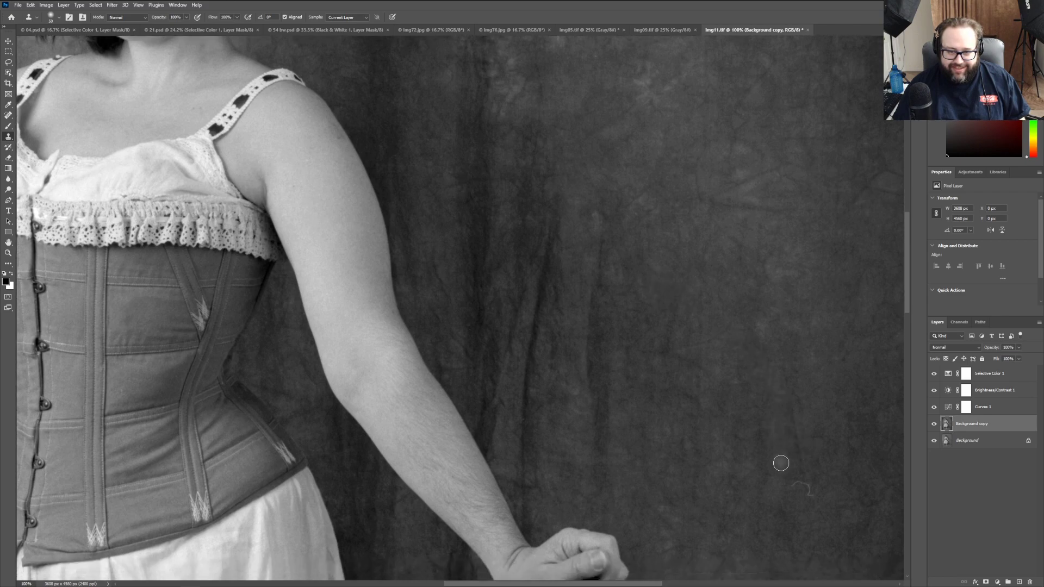
scroll(780, 510, "down", 6)
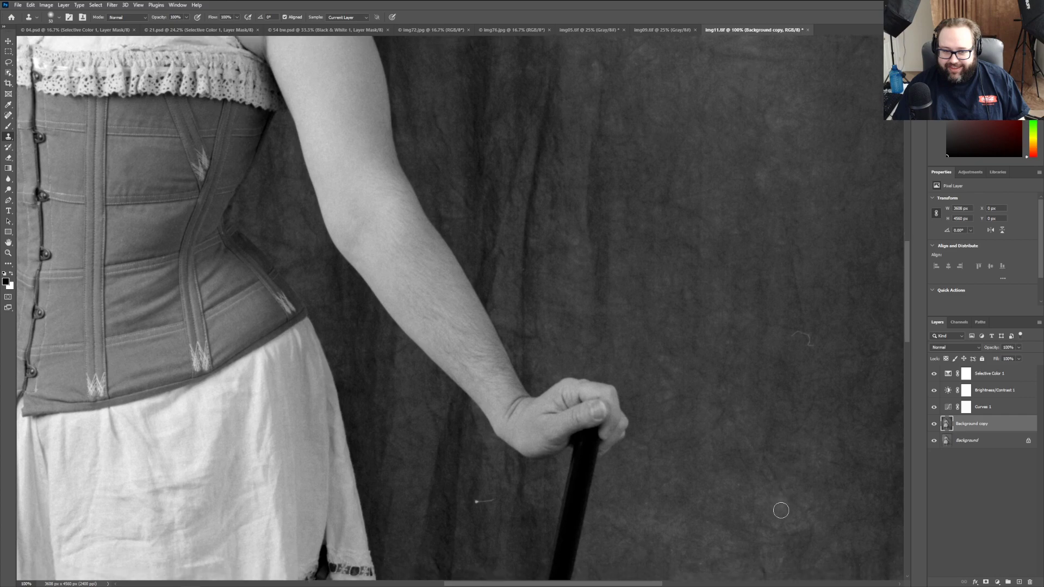
left_click(479, 443)
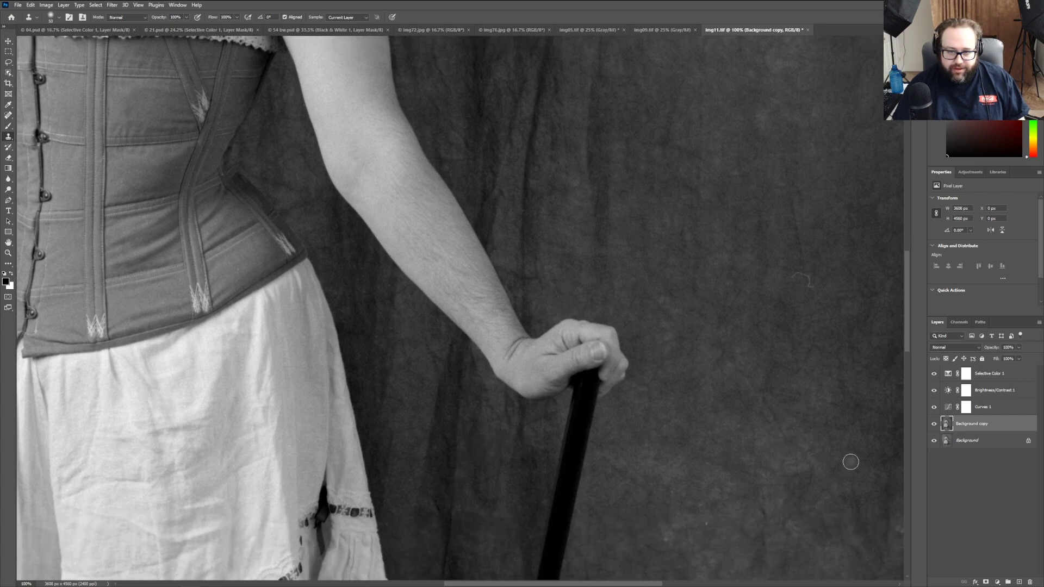
Step: Clone out the small marks in the lower backdrop, one between the leg and the cane and one beside the cane
scroll(769, 493, "down", 1)
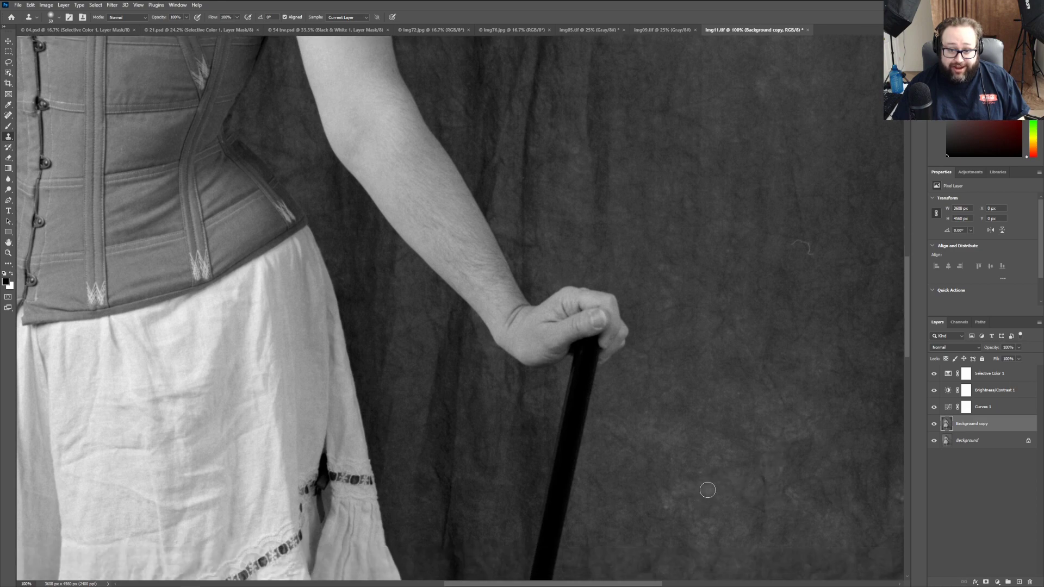
scroll(766, 505, "down", 3)
scroll(767, 509, "down", 9)
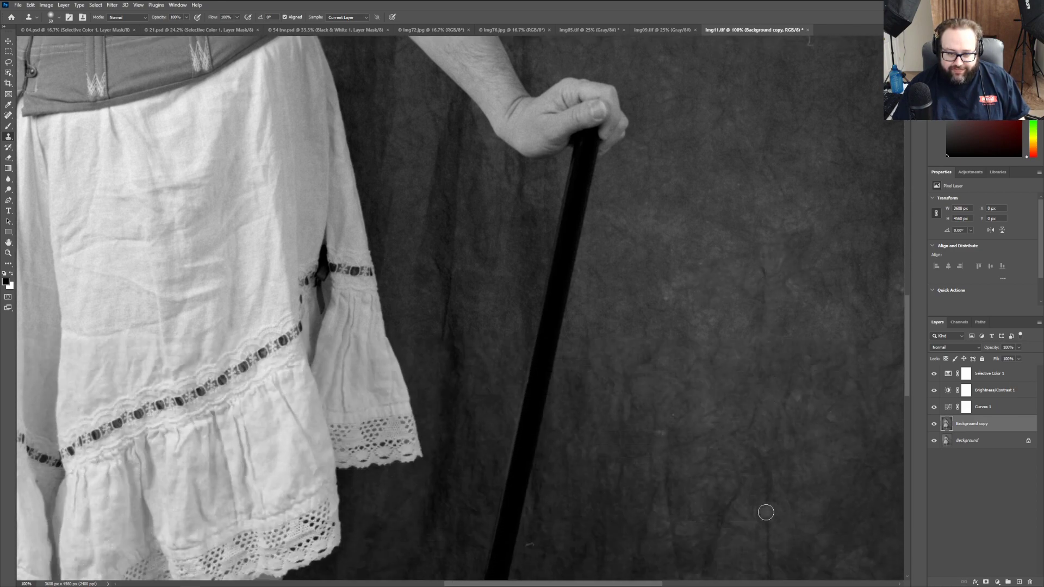
scroll(760, 514, "down", 3)
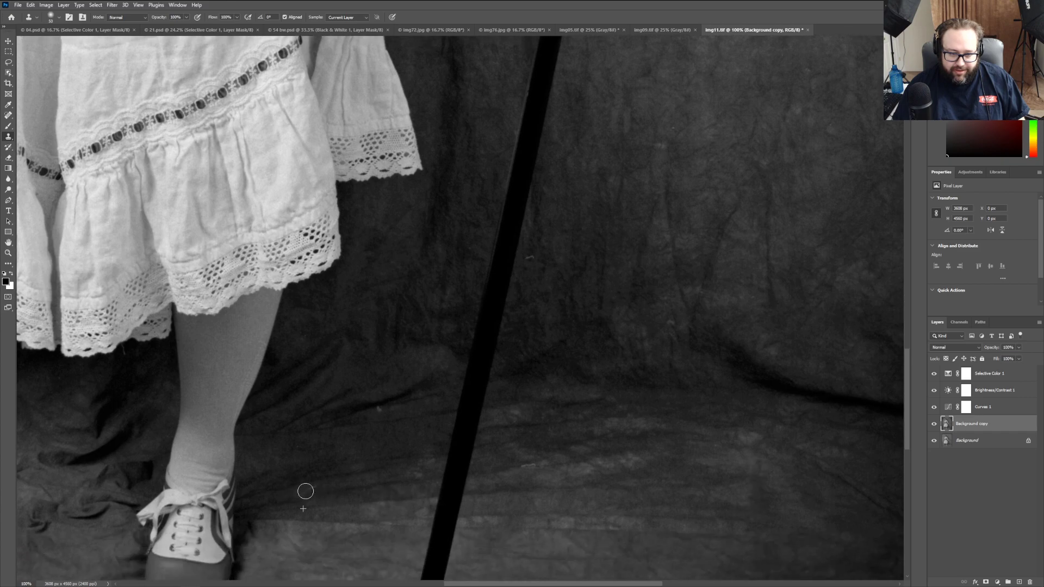
left_click_drag(381, 410, 386, 413)
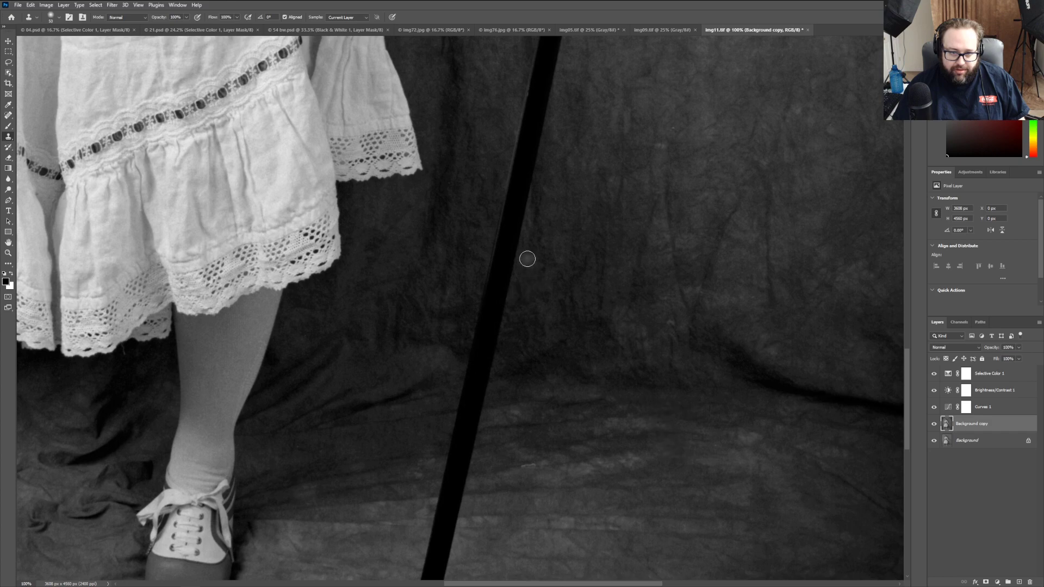
Step: Clone out the curved hair-like scratch in the backdrop above and beyond the hand holding the cane
scroll(737, 396, "up", 3)
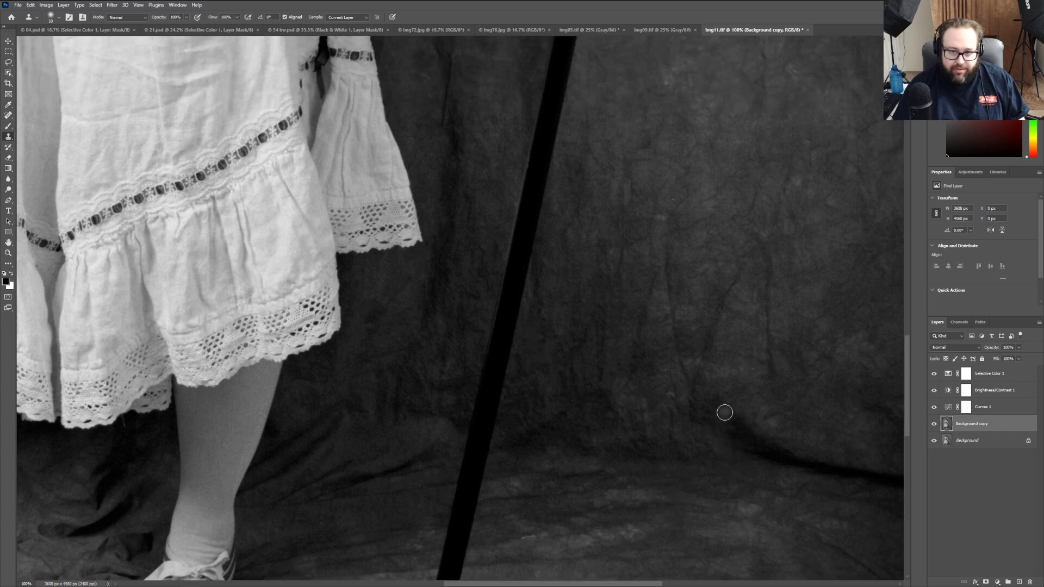
scroll(731, 455, "up", 8)
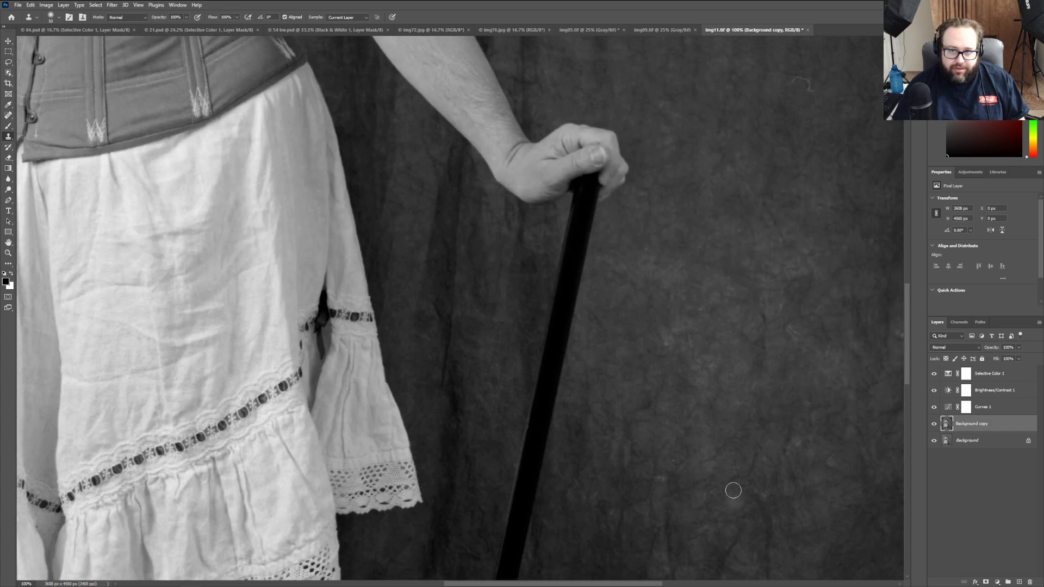
scroll(766, 498, "up", 4)
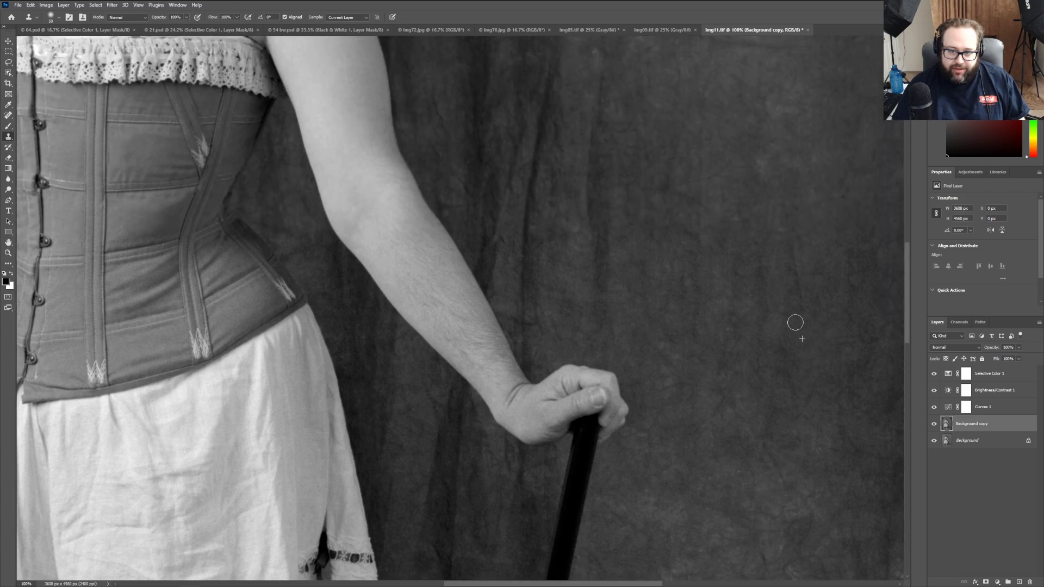
Step: Check the backdrop along the photo's right side from top to floor fold for marks, undoing the stray clone stroke
scroll(763, 478, "up", 5)
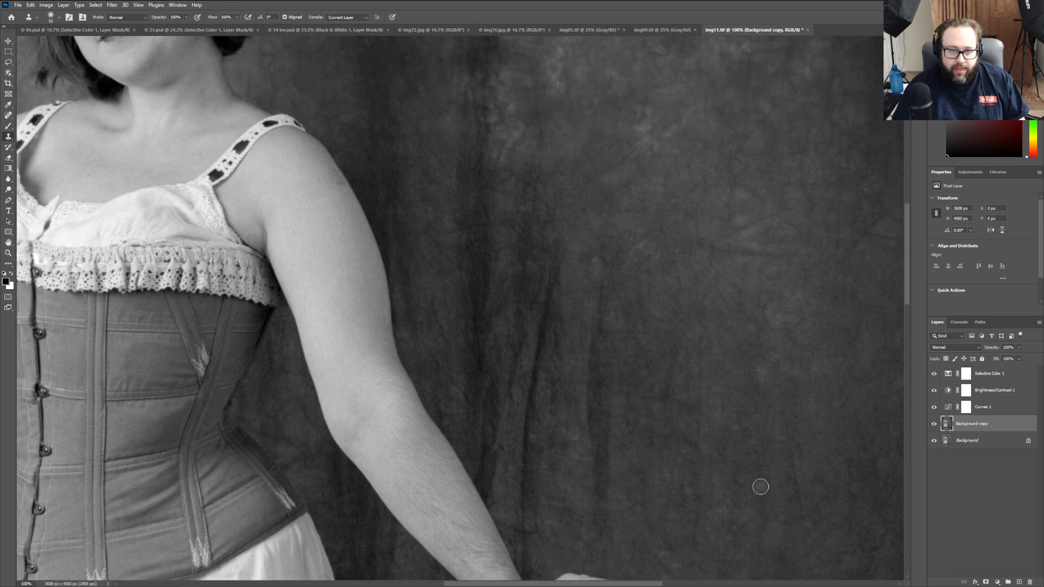
scroll(760, 489, "up", 5)
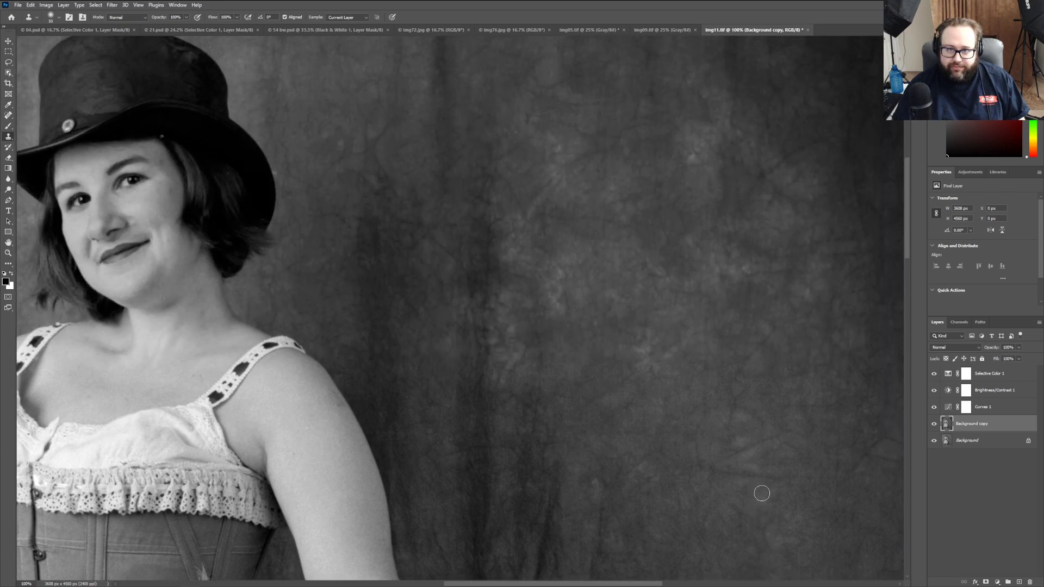
scroll(762, 493, "up", 4)
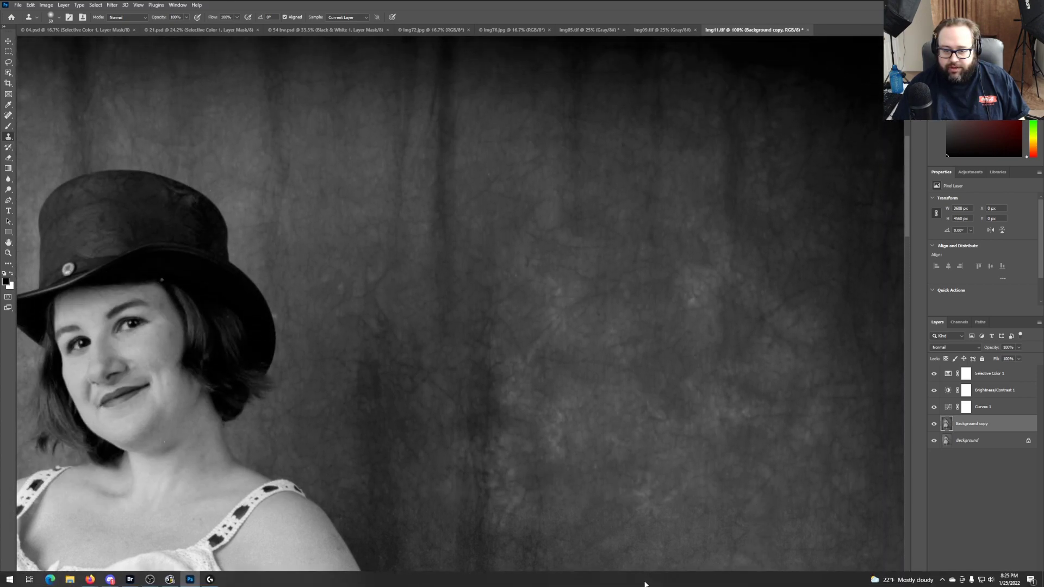
left_click_drag(643, 583, 694, 568)
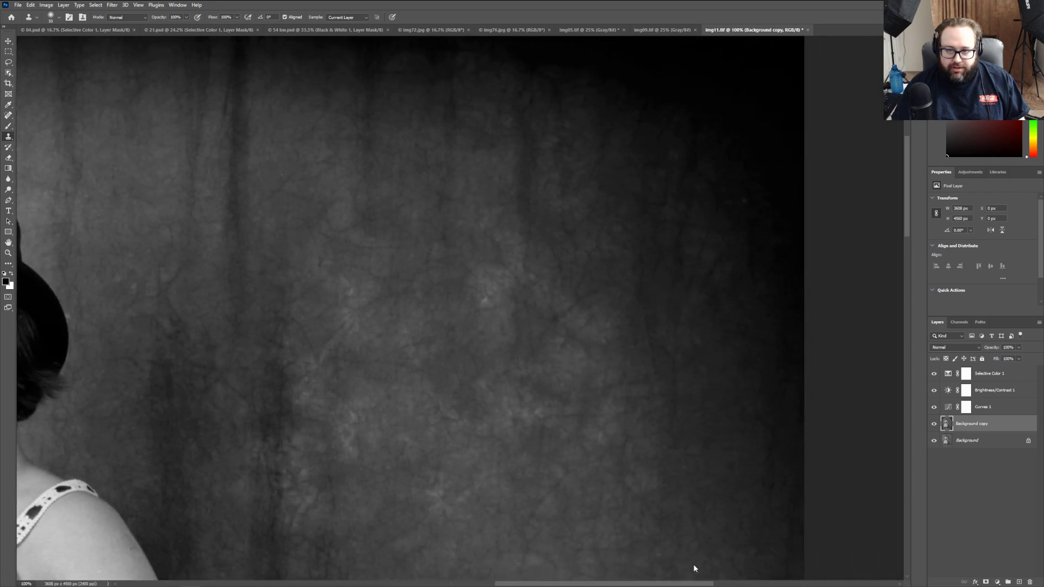
left_click_drag(905, 218, 913, 412)
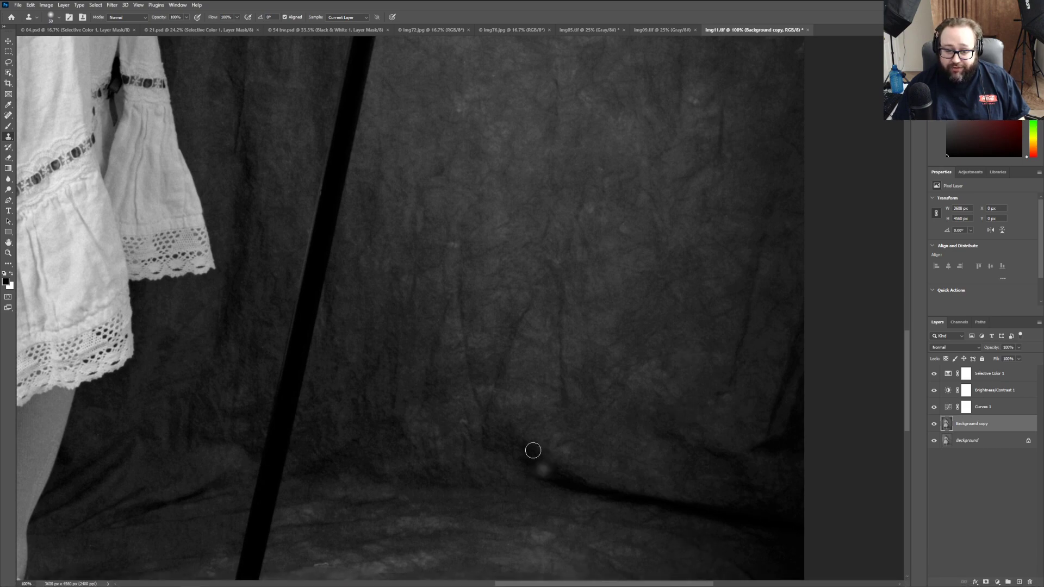
scroll(286, 299, "down", 3)
left_click(31, 5)
left_click(44, 13)
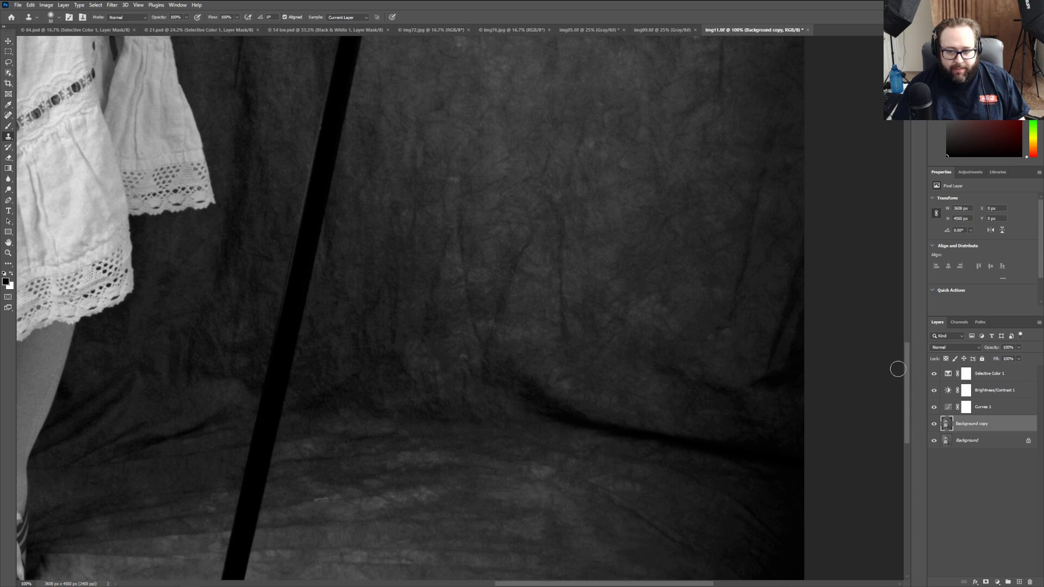
Step: Clone out the curly hair-like scratch on the floor backdrop between the shoe and the cane tip
left_click_drag(908, 368, 910, 413)
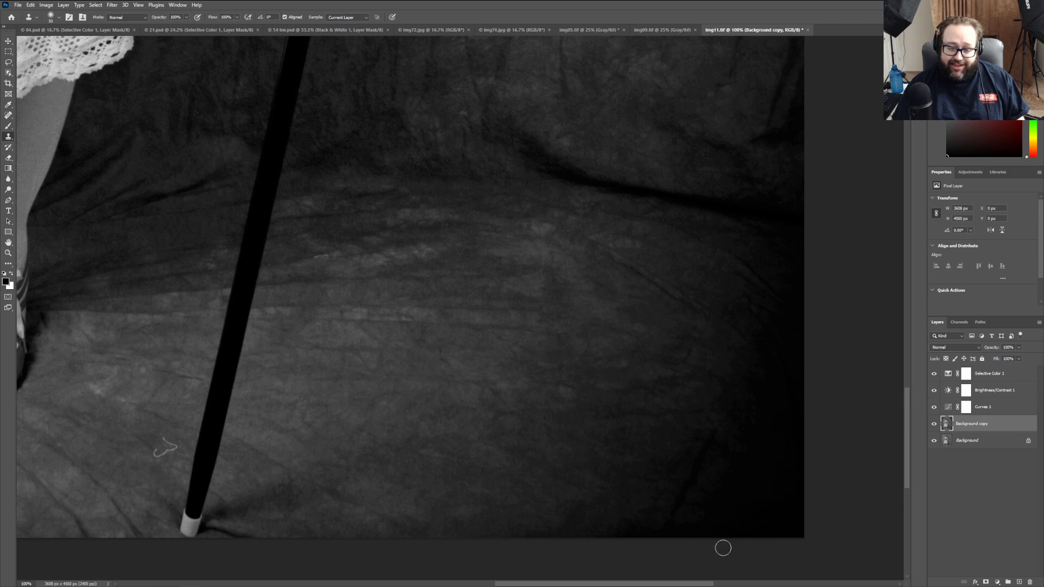
left_click_drag(684, 584, 558, 584)
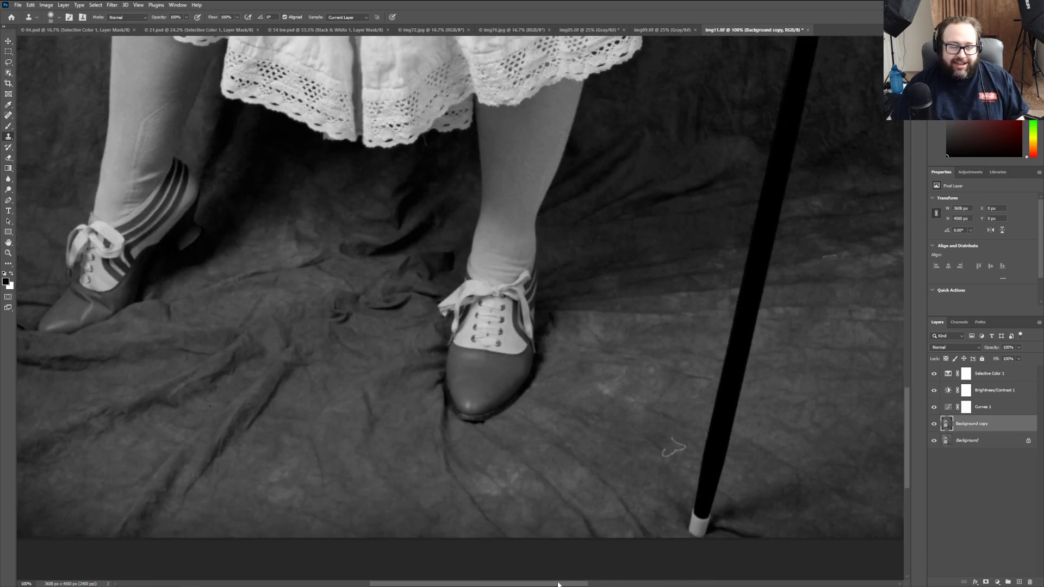
scroll(493, 446, "up", 3)
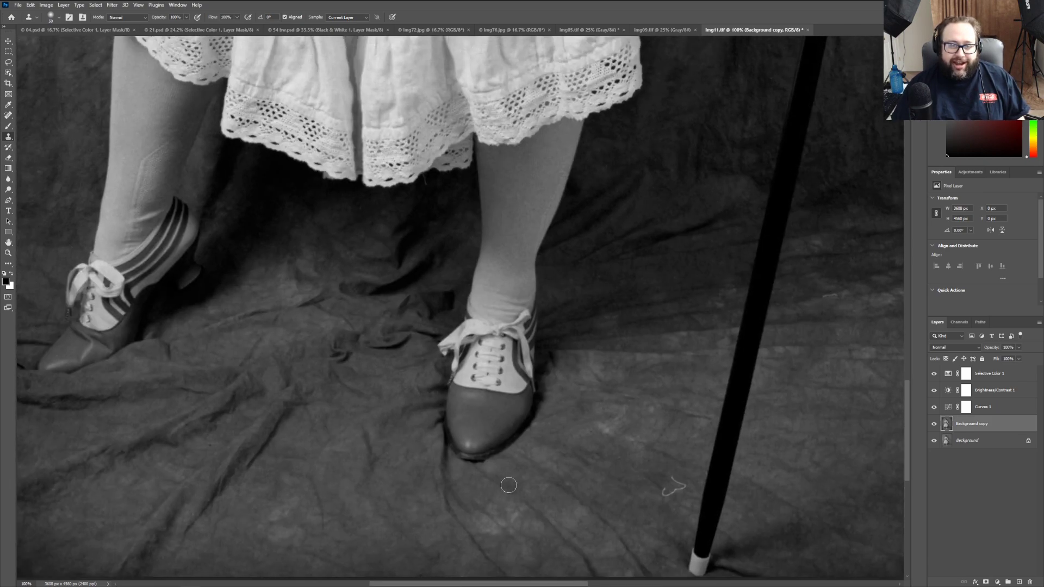
scroll(619, 457, "down", 2)
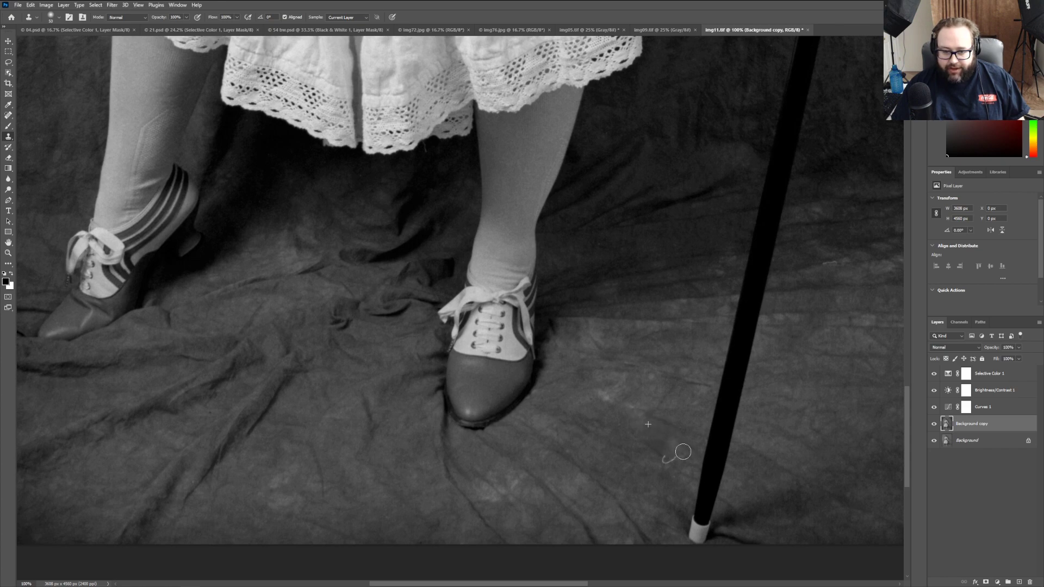
mouse_move(681, 453)
left_mouse_down()
mouse_move(659, 500)
mouse_move(661, 478)
left_mouse_up()
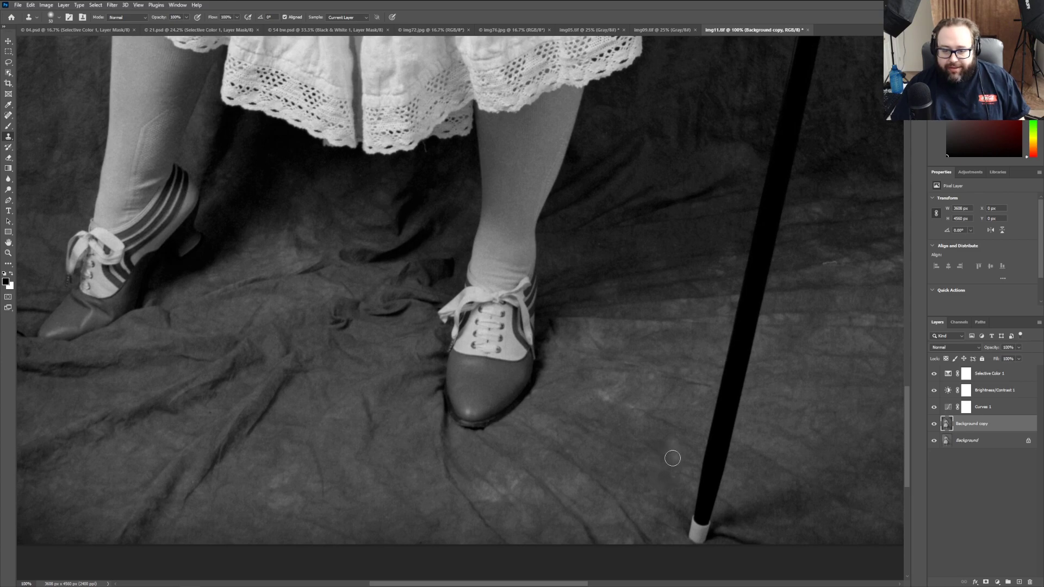
Step: Clone out the small light streak on the floor backdrop just beyond the lower part of the cane
scroll(495, 503, "up", 1)
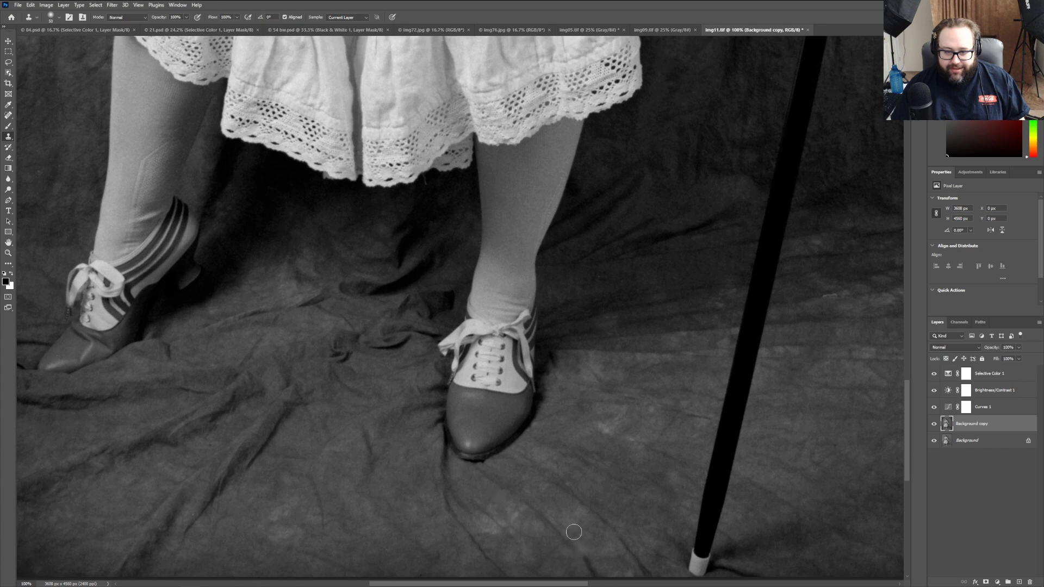
scroll(566, 538, "up", 2)
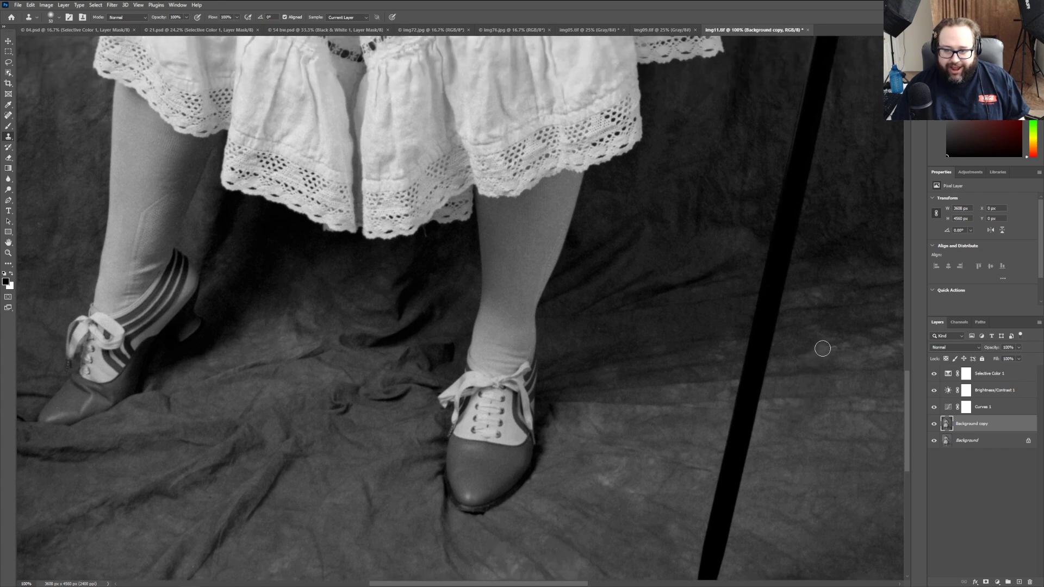
scroll(578, 579, "right", 5)
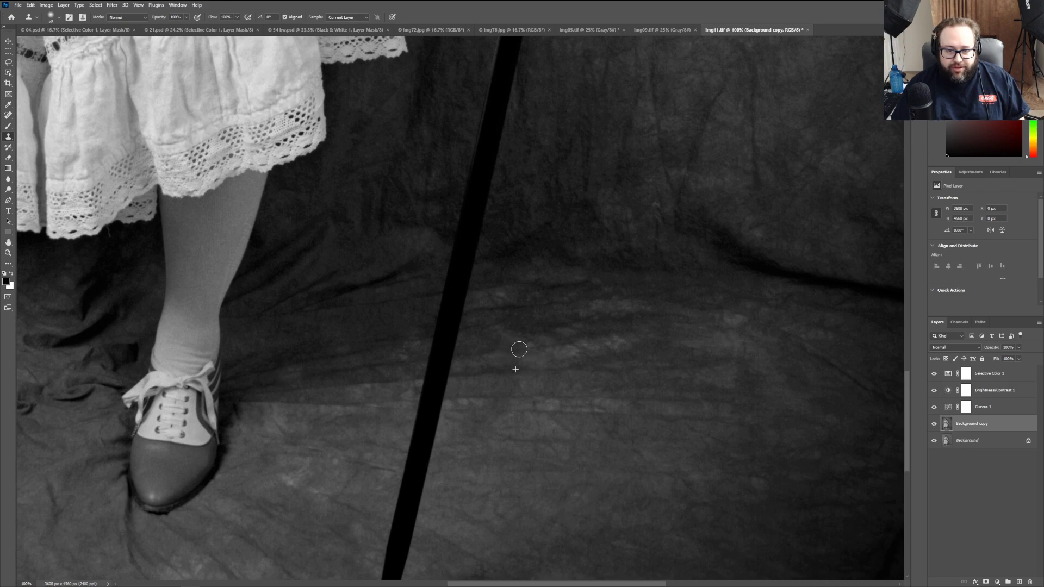
Step: Inspect the photo at 100% from the floor and shoes up past the skirt, corset and hat for remaining marks
left_click_drag(624, 585, 441, 583)
scroll(522, 522, "up", 4)
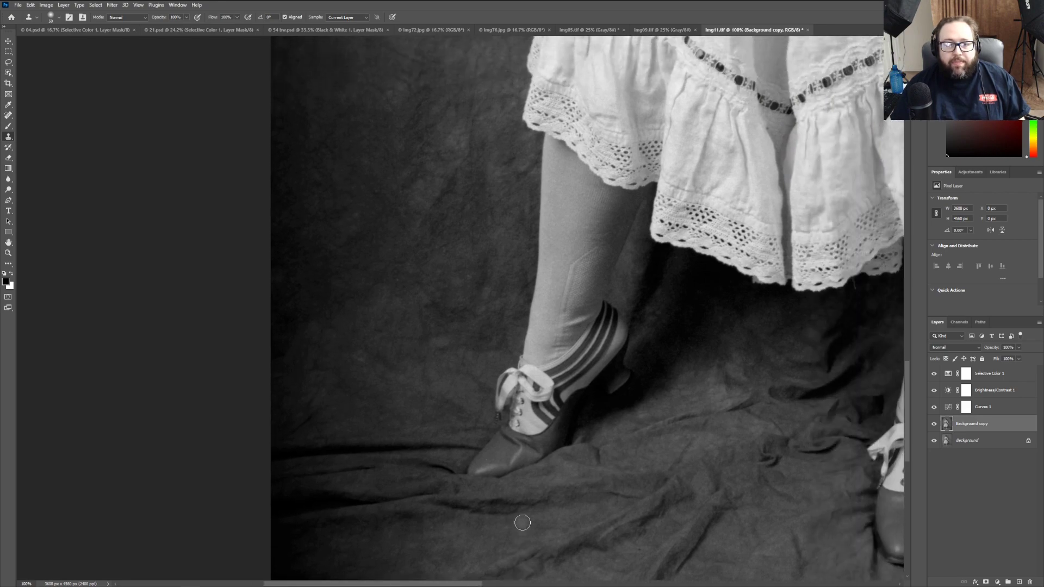
scroll(522, 522, "up", 12)
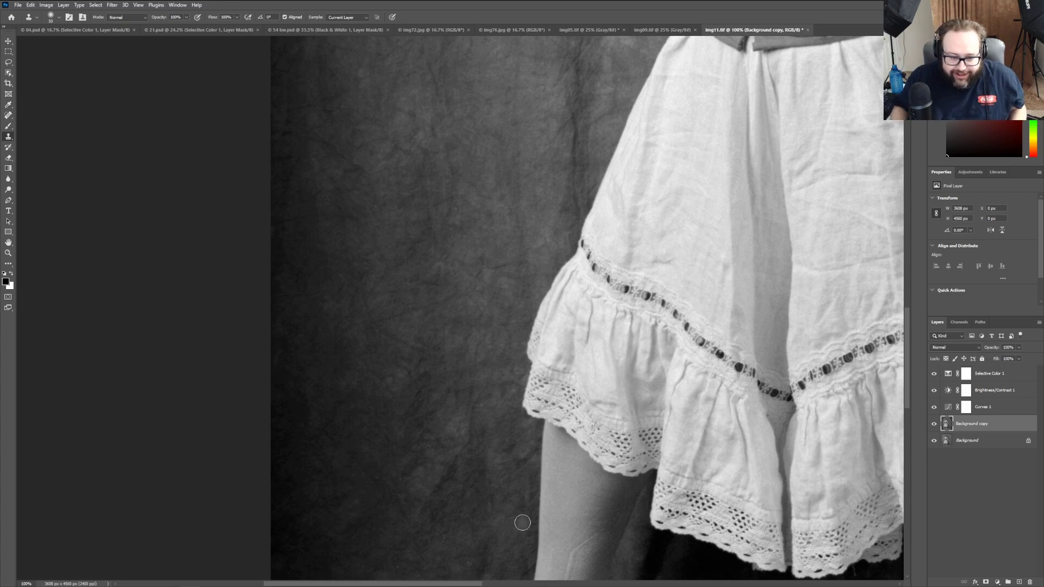
left_click_drag(460, 583, 585, 582)
scroll(601, 545, "up", 6)
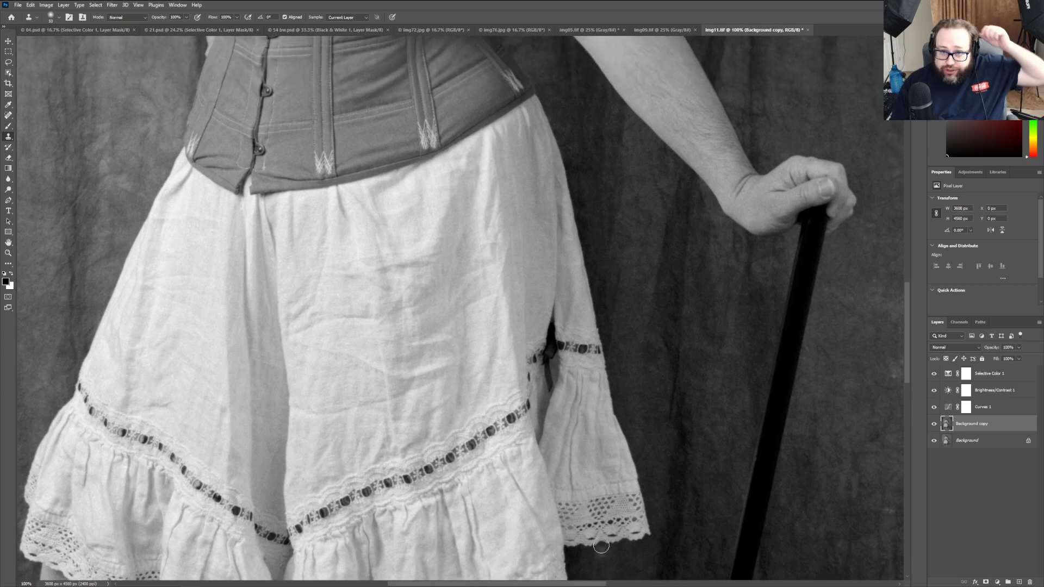
scroll(601, 545, "up", 4)
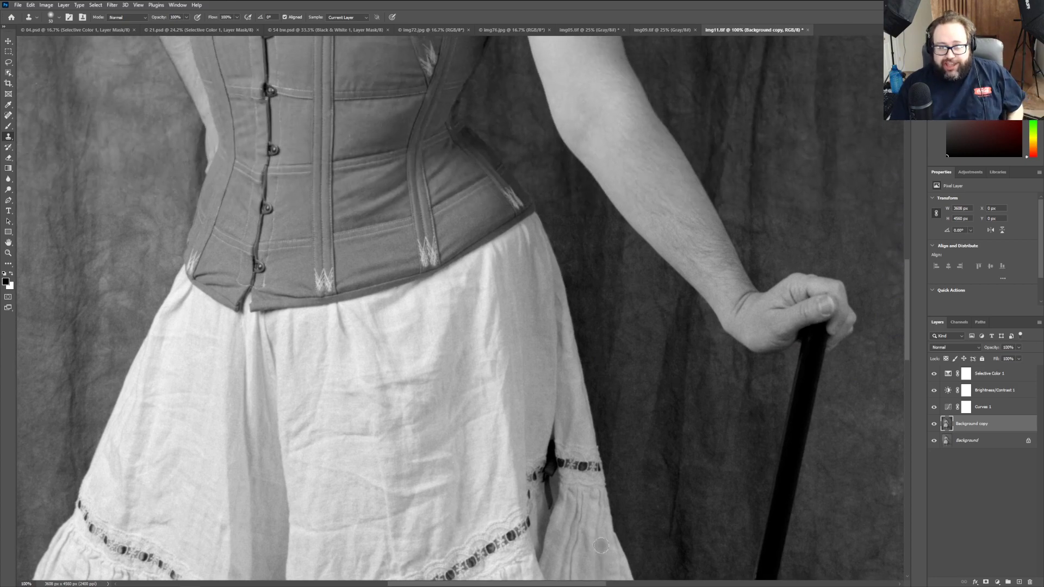
scroll(511, 485, "up", 9)
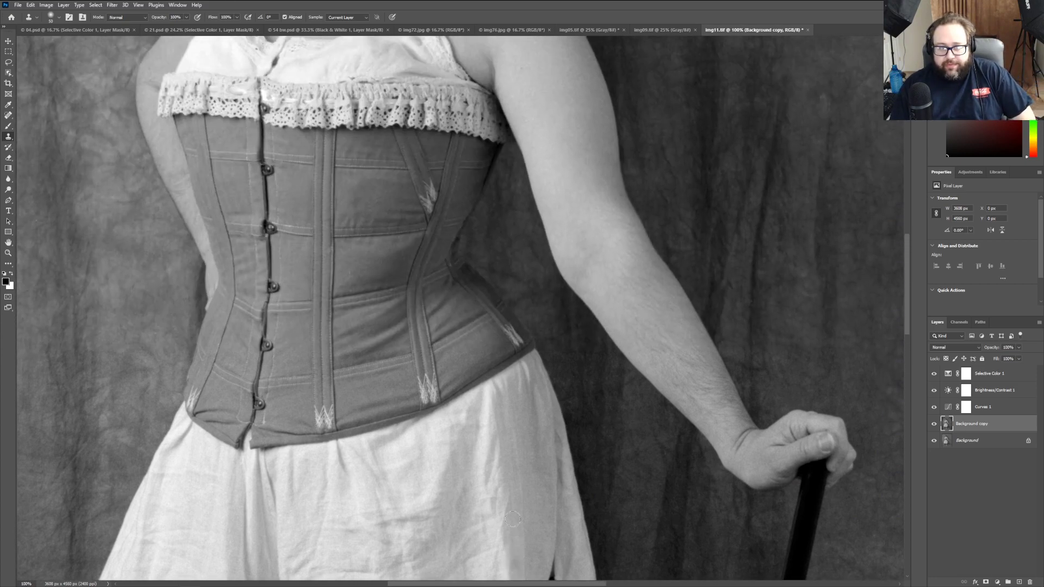
scroll(512, 519, "up", 8)
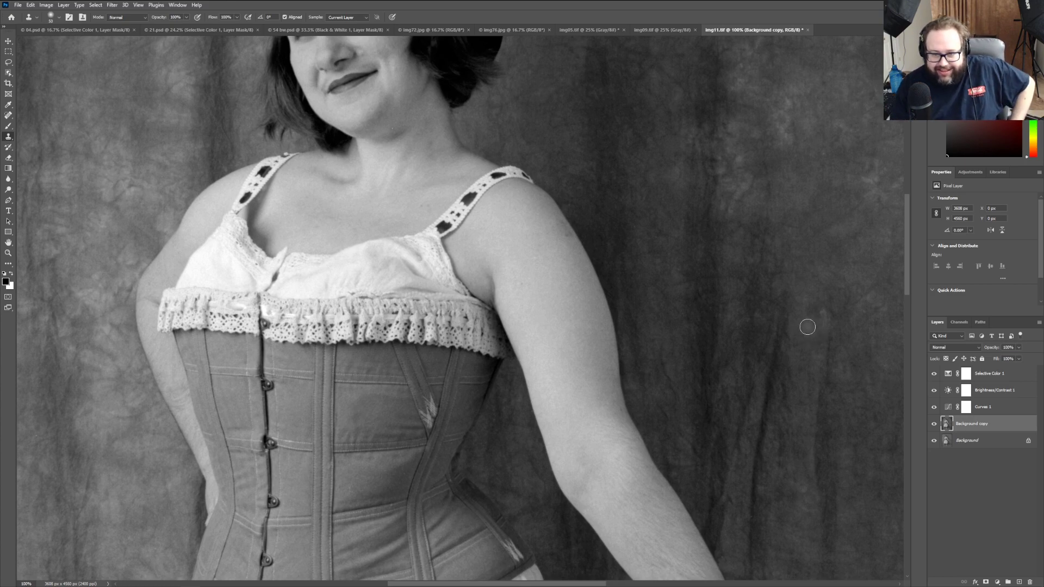
scroll(804, 340, "up", 3)
scroll(799, 348, "up", 8)
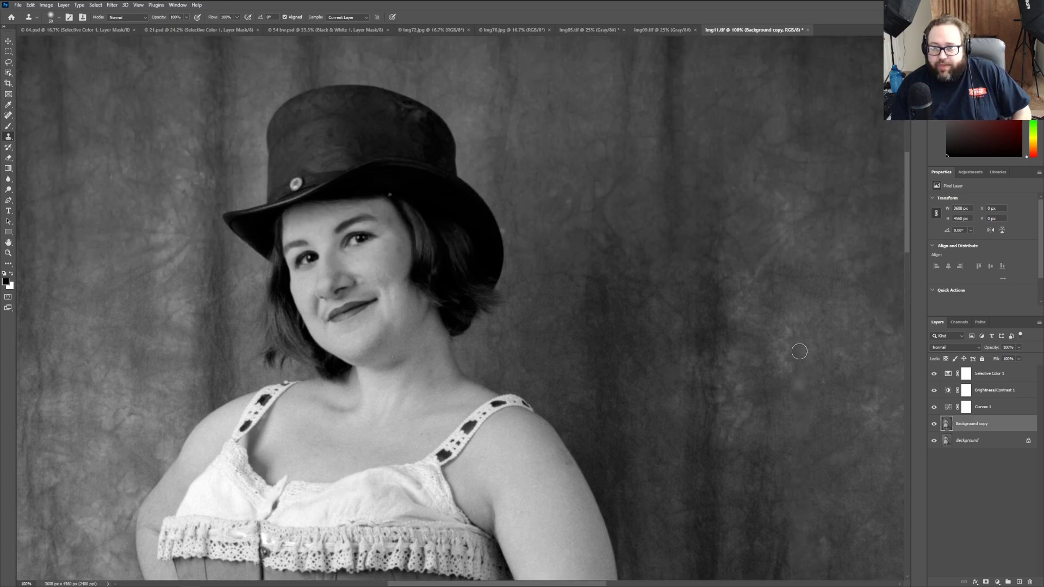
scroll(799, 351, "up", 6)
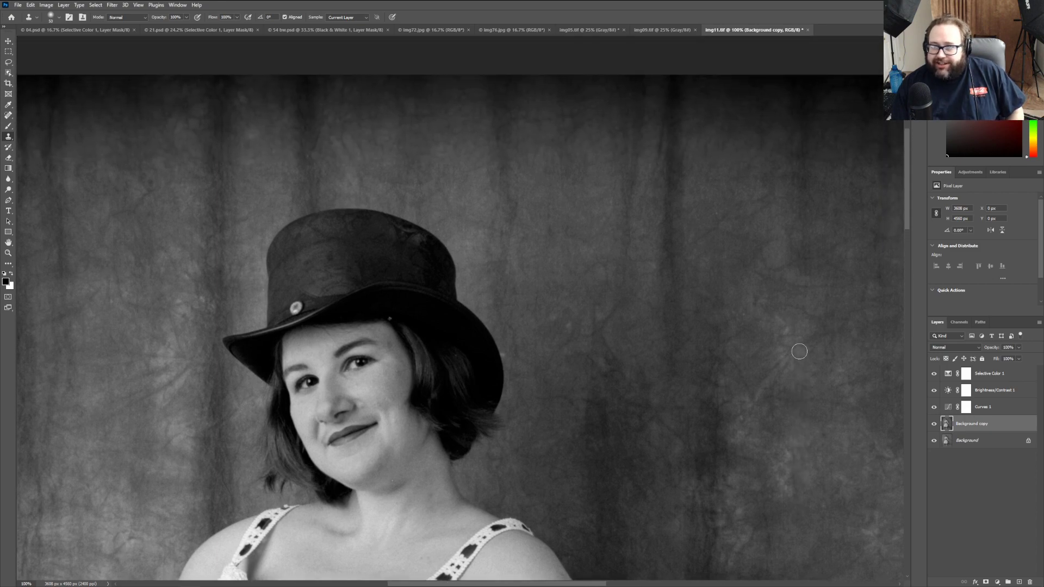
mouse_move(906, 187)
left_mouse_down()
mouse_move(909, 209)
mouse_move(912, 194)
left_mouse_up()
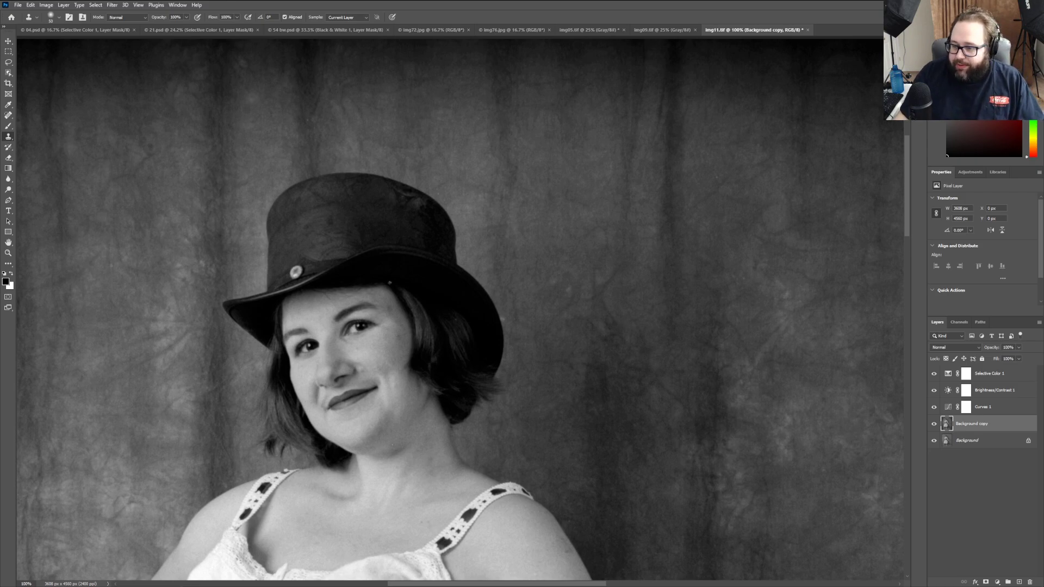
Step: Switch to the web browser to view the June 1985 National Geographic cover image, and return to Photoshop
key("alt+Tab")
key("alt+Tab")
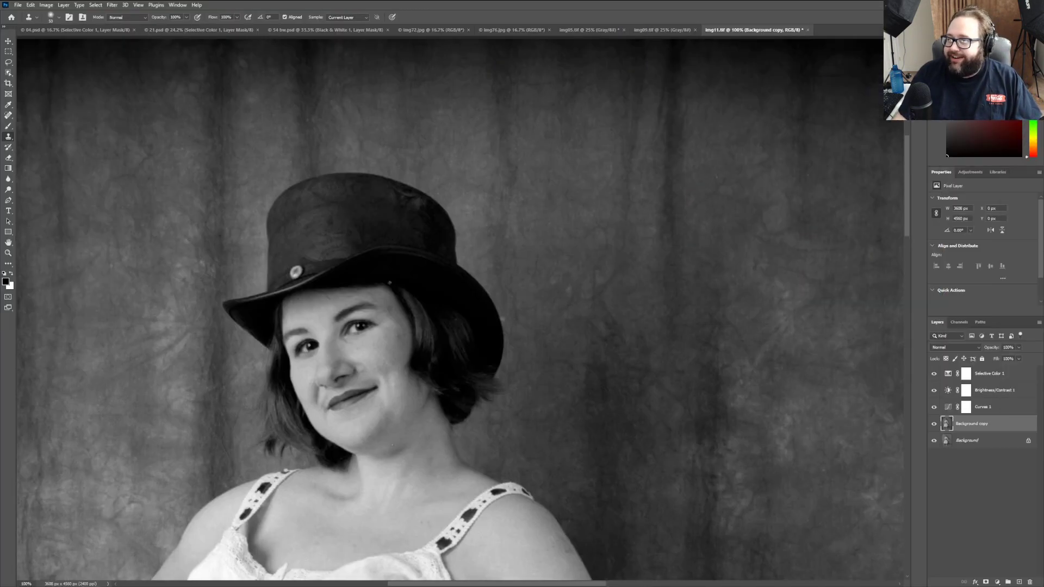
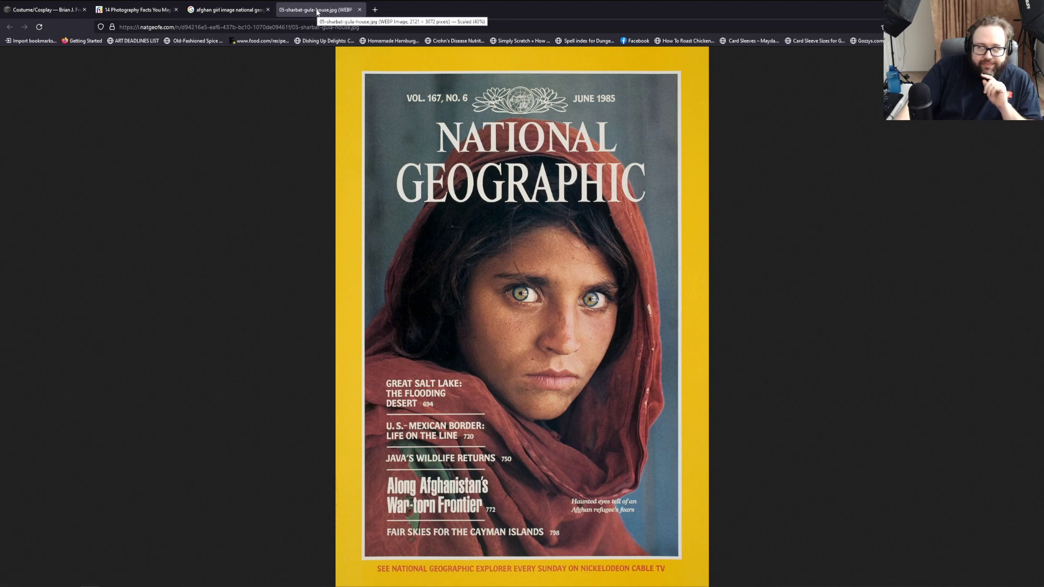
key("alt+Tab")
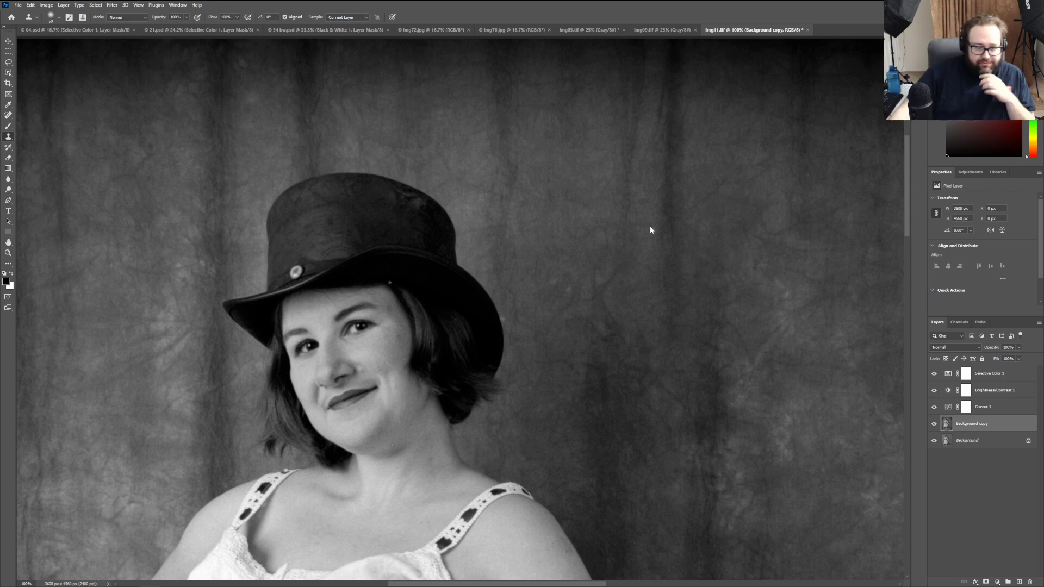
Step: Review the whole retouched cane portrait at 25% zoom, with the full frame in view
scroll(661, 261, "down", 5)
scroll(677, 338, "down", 2)
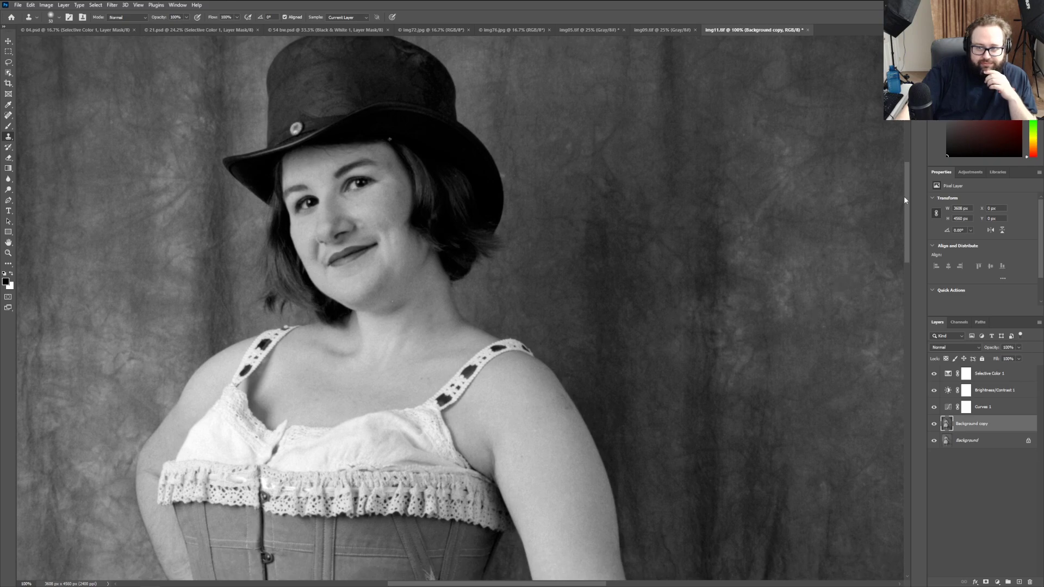
left_click_drag(908, 243, 830, 189)
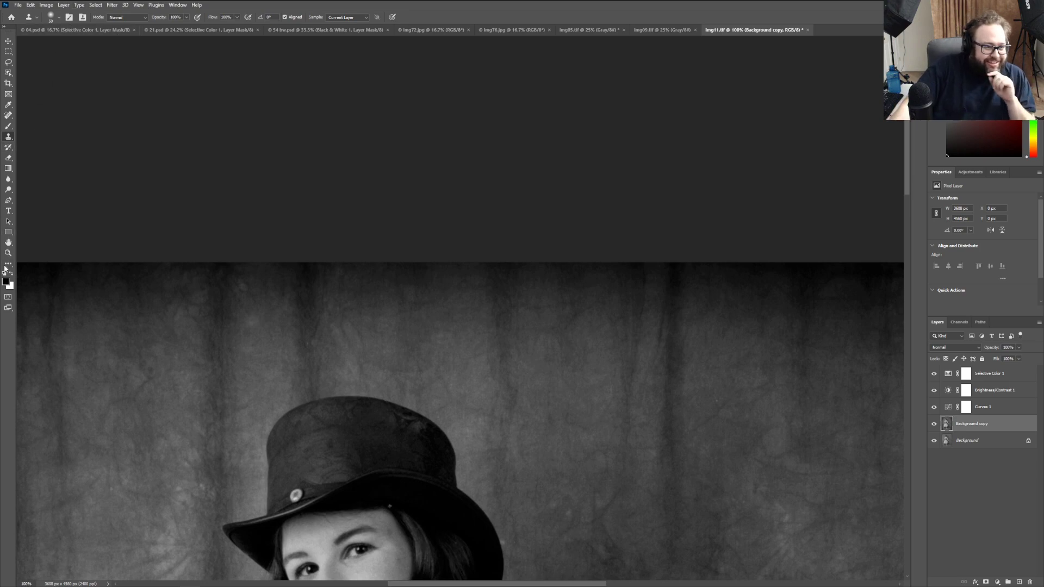
key("z")
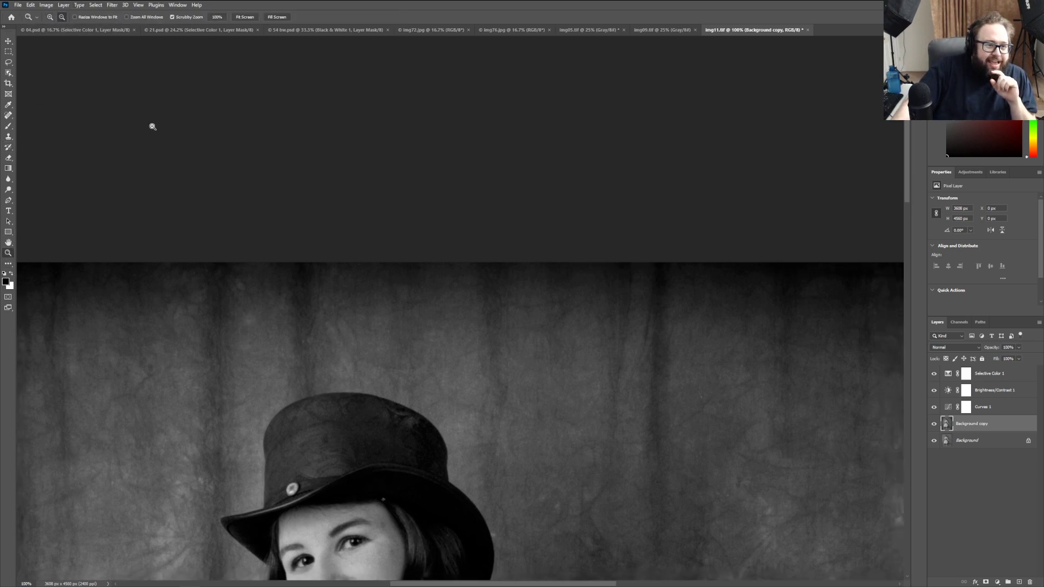
left_click(153, 126, "alt")
left_click(152, 127, "alt")
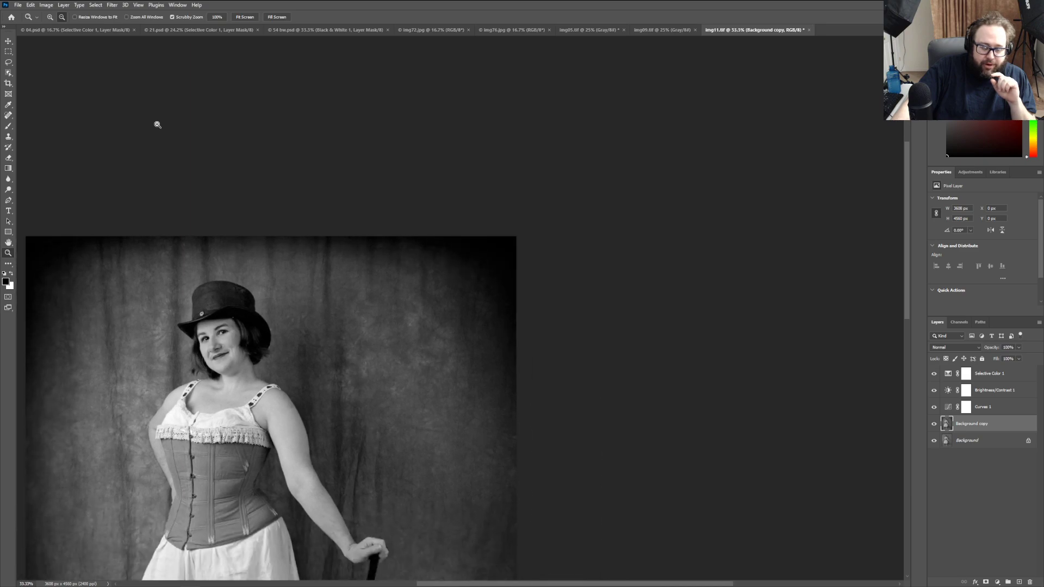
scroll(315, 226, "down", 3)
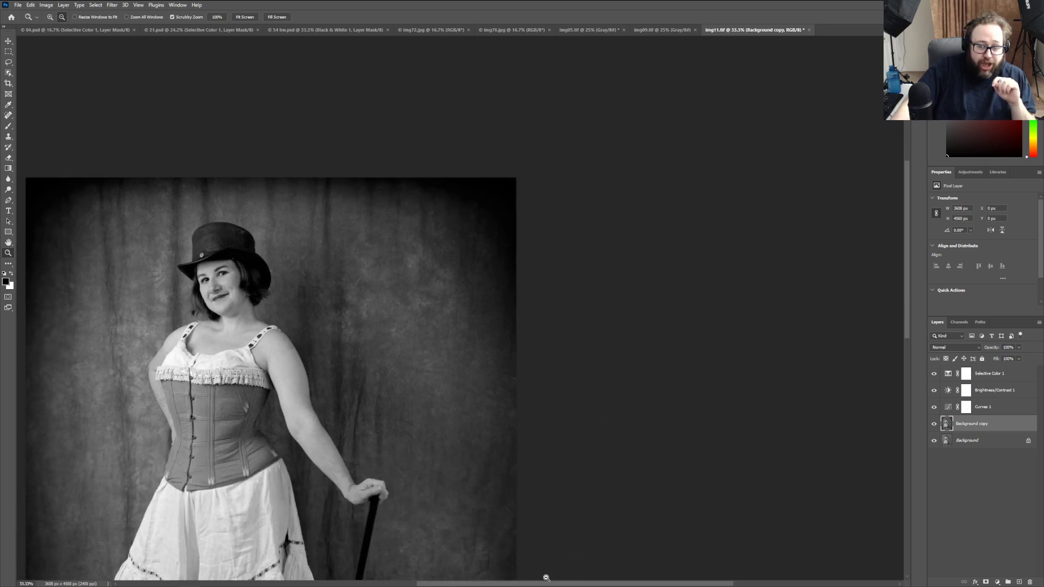
left_click_drag(546, 584, 442, 584)
left_click(261, 389)
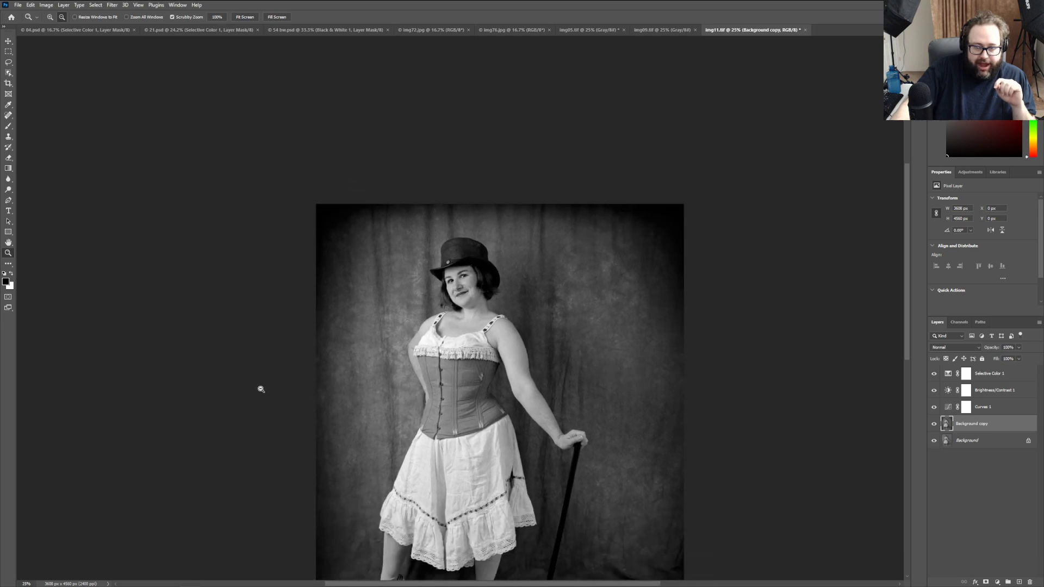
scroll(253, 417, "down", 5)
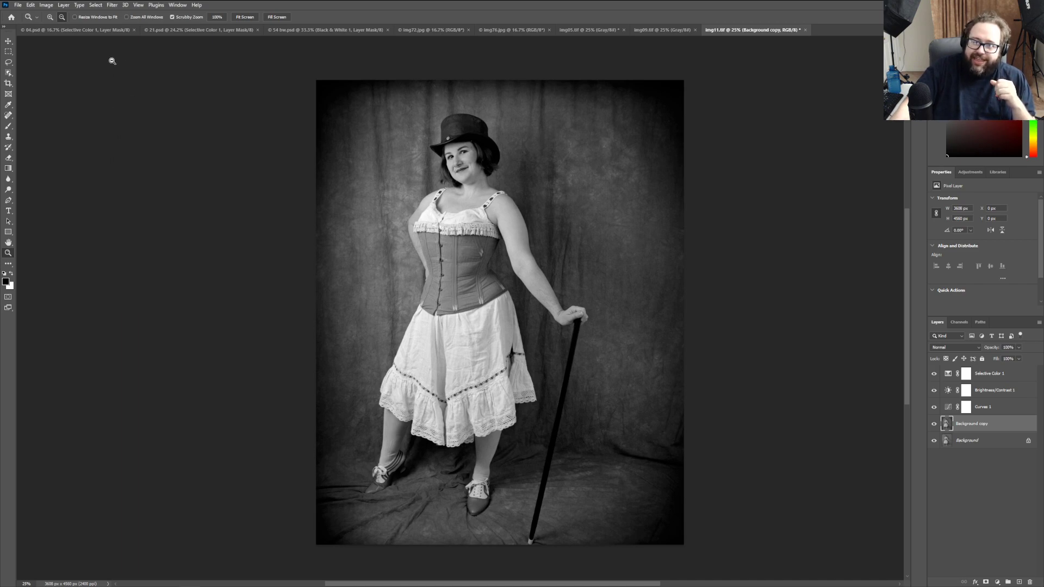
Step: Save the cane portrait as a layered TIFF named 11, with no image compression and Macintosh byte order
left_click(18, 5)
left_click(28, 105)
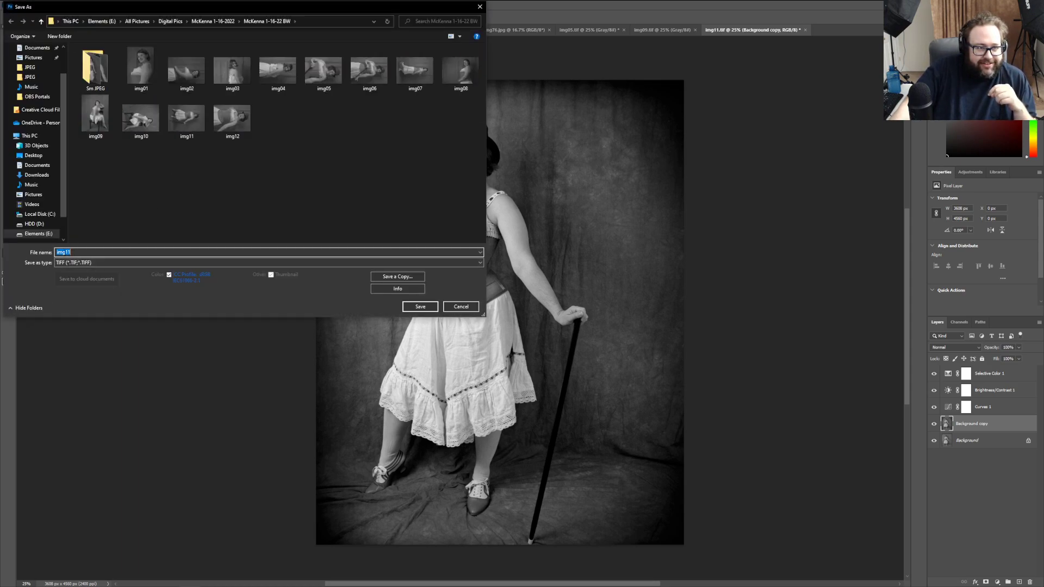
left_click(81, 247)
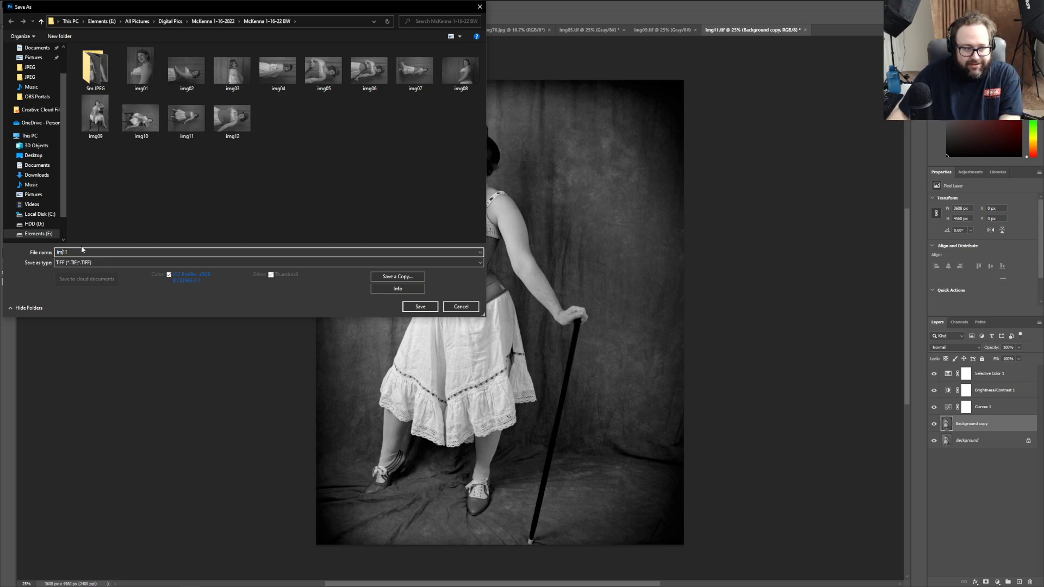
key("Return")
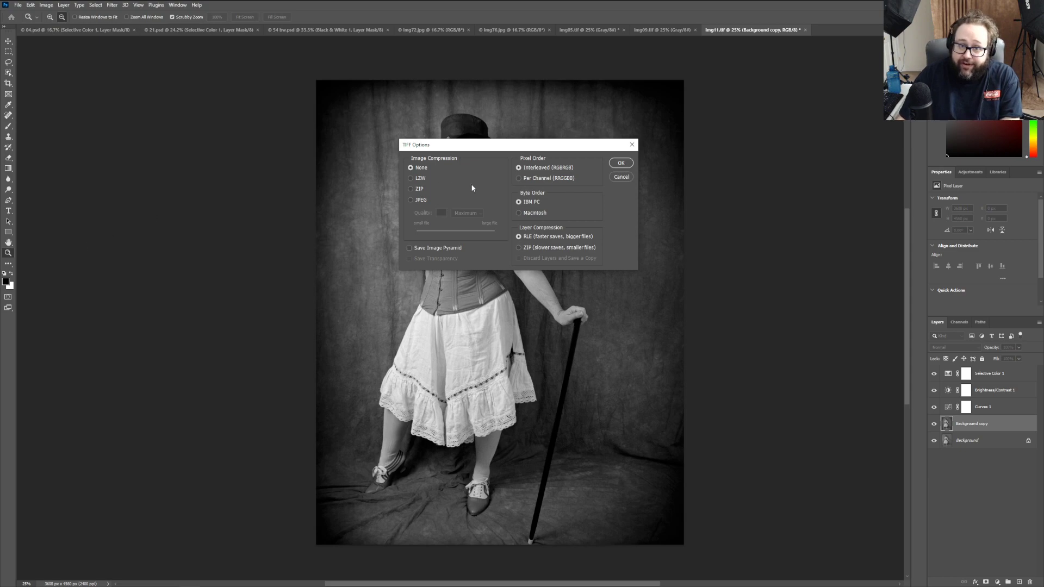
left_click(543, 212)
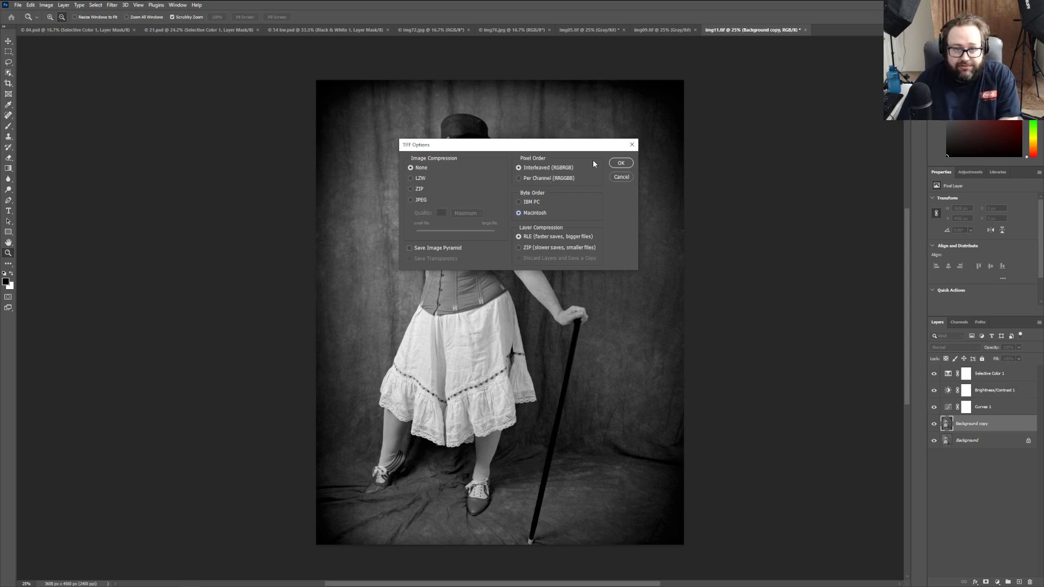
left_click(624, 164)
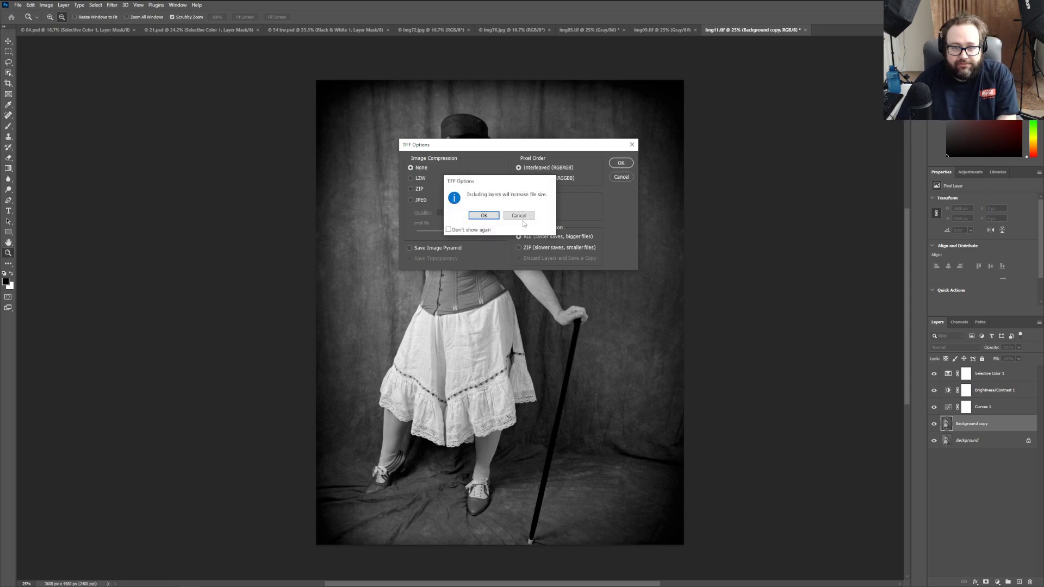
left_click(486, 216)
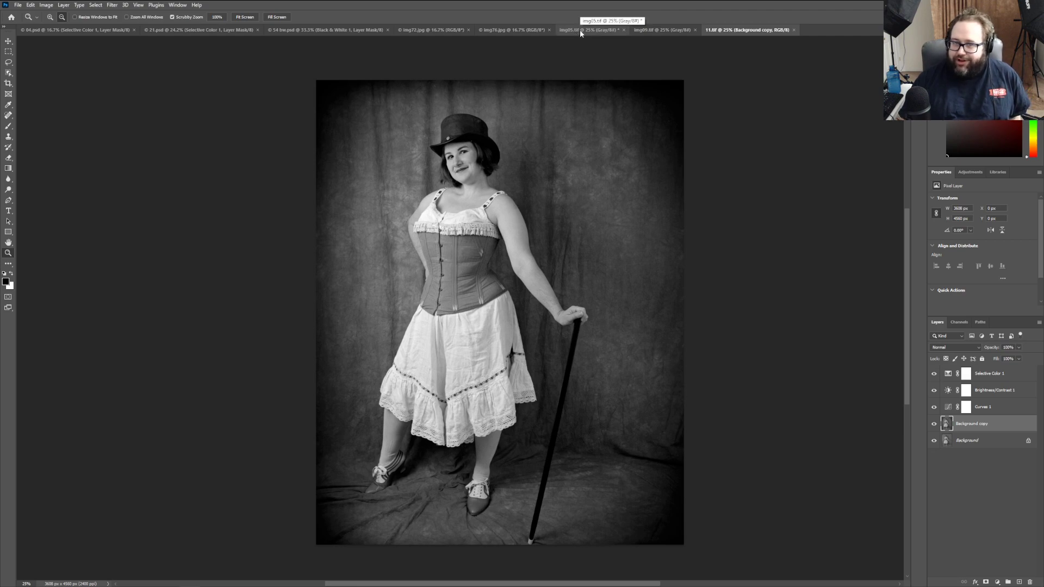
Step: Switch to the img72.jpg document and fit the whole seated portrait to the screen
left_click(424, 33)
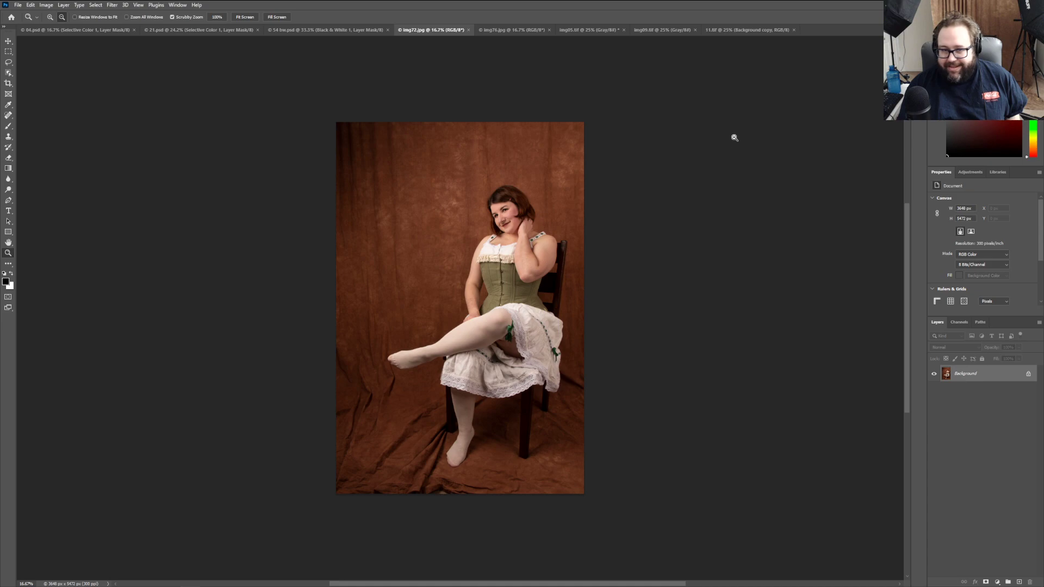
scroll(757, 182, "down", 1)
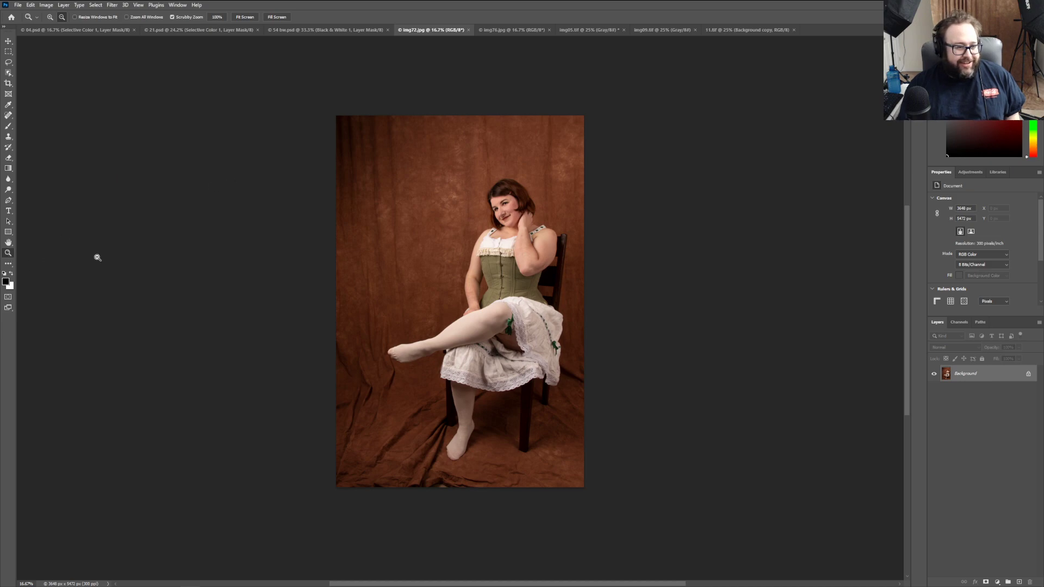
left_click(50, 17)
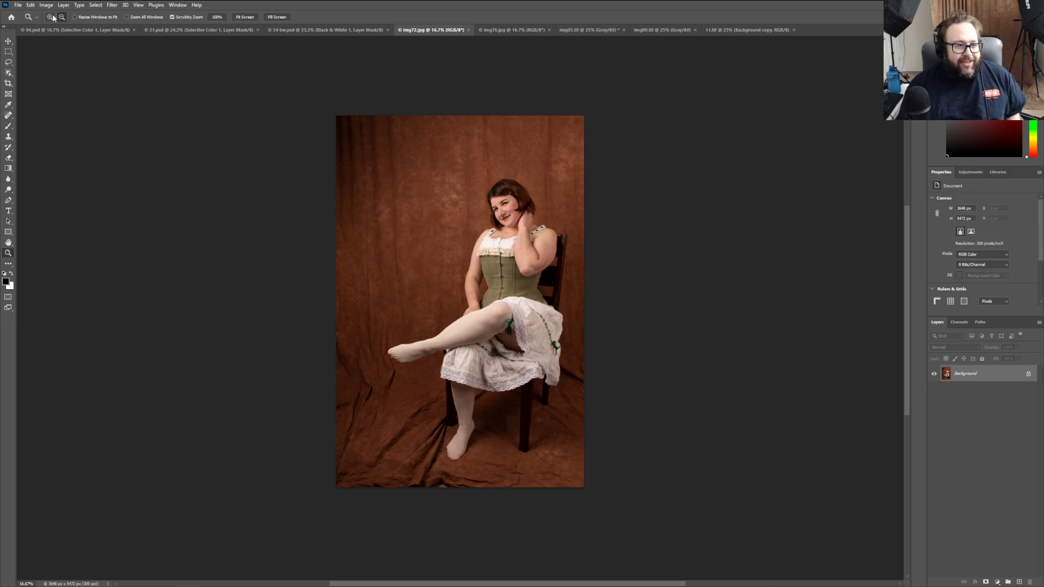
left_click(395, 189)
scroll(426, 216, "down", 2)
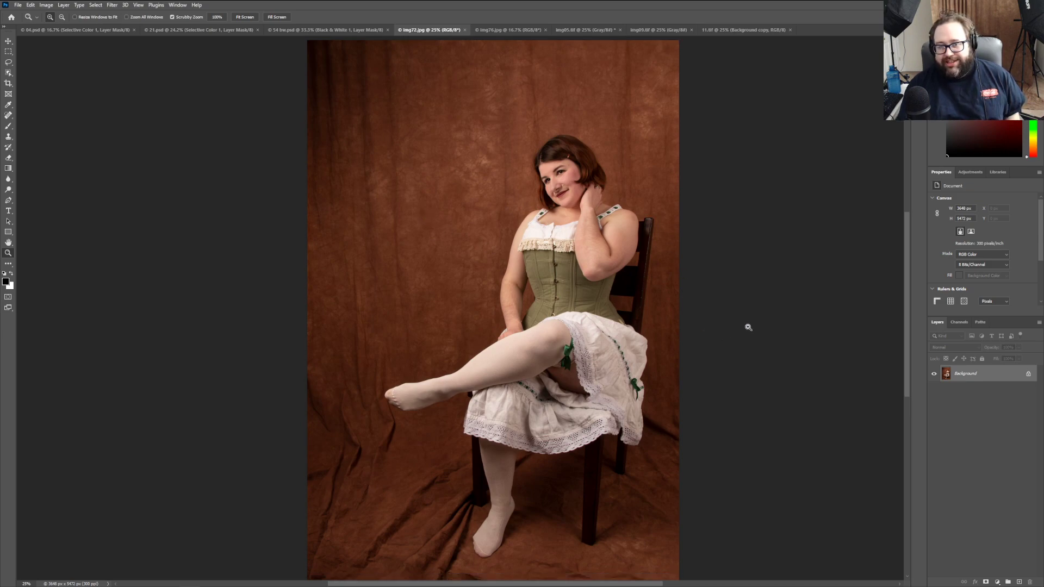
left_click(63, 17)
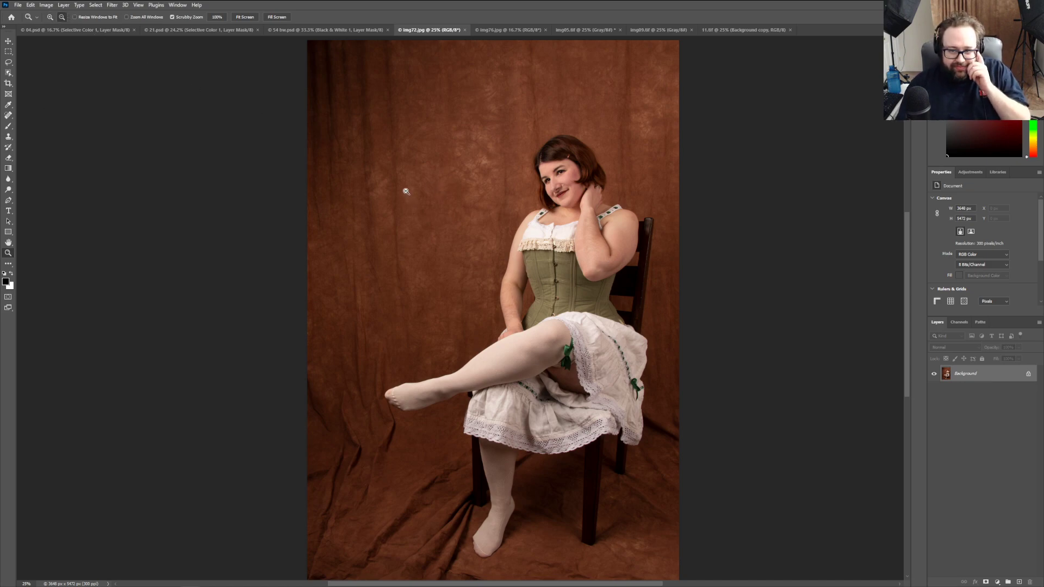
left_click(971, 171)
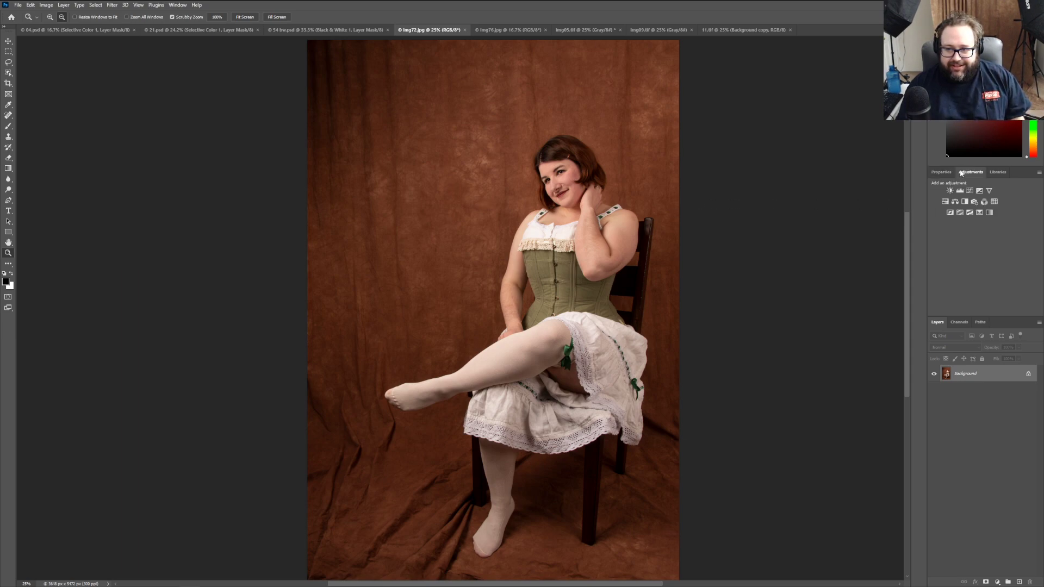
left_click(941, 172)
left_click(507, 164, "alt")
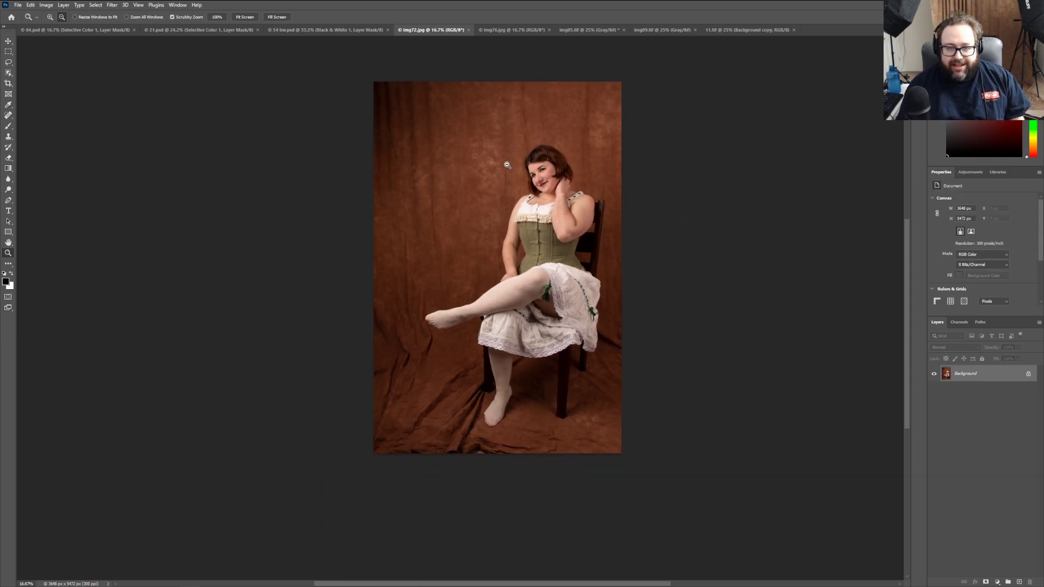
left_click(510, 185)
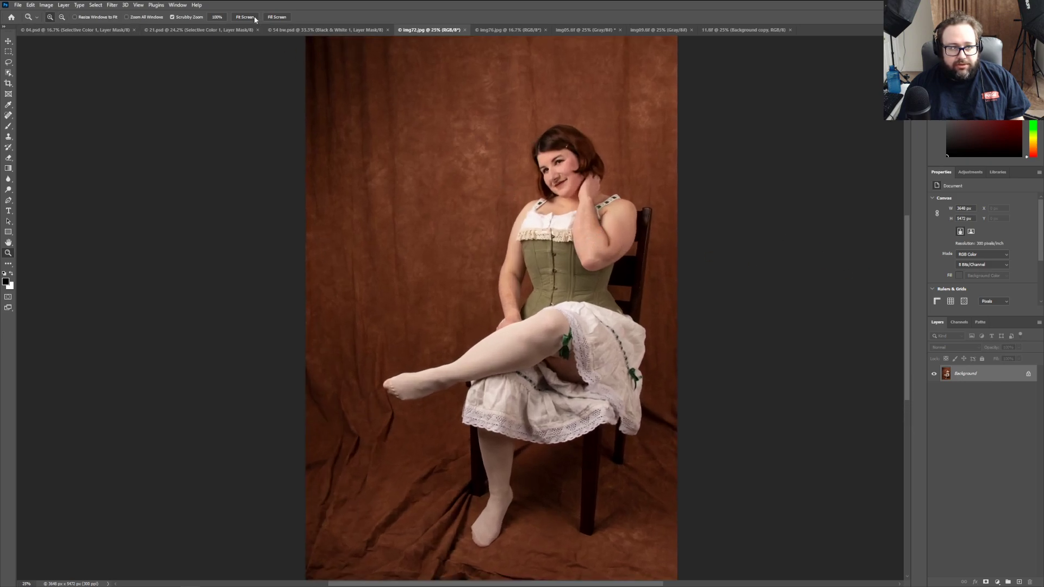
left_click(245, 17)
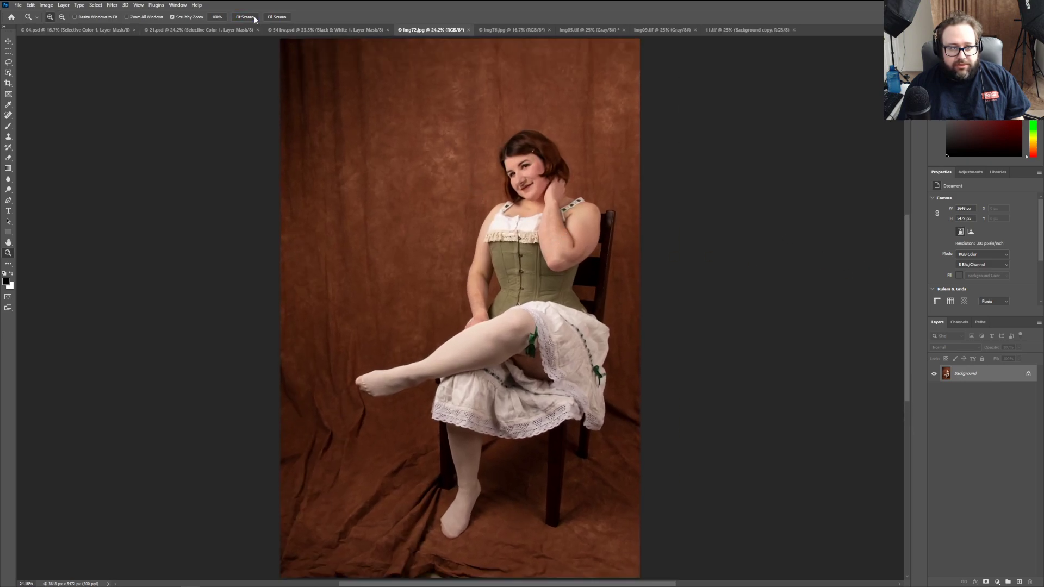
Step: Duplicate the Background layer of img72.jpg as Background copy within the same document
left_click(966, 173)
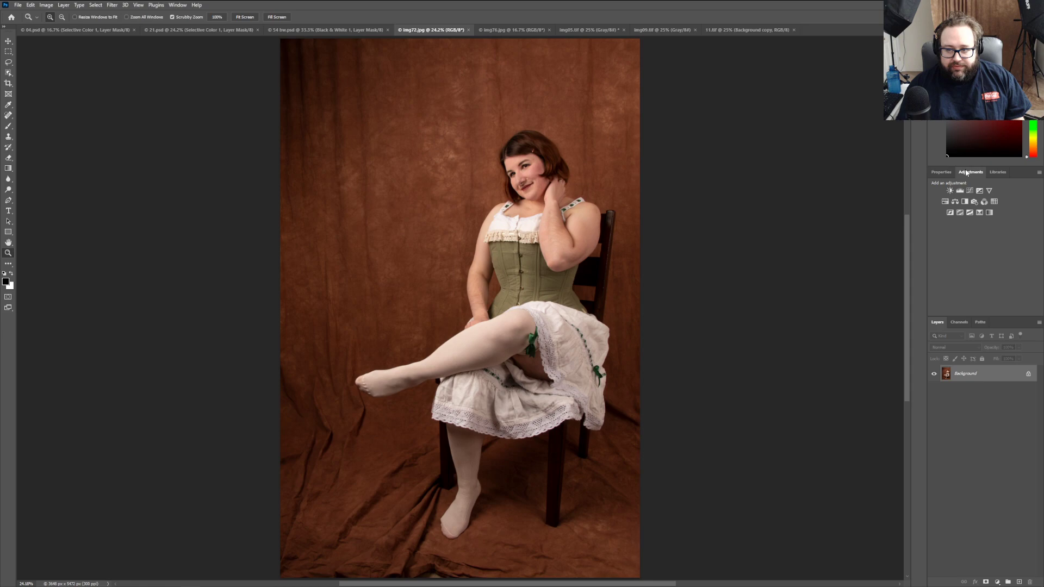
right_click(986, 373)
left_click(987, 386)
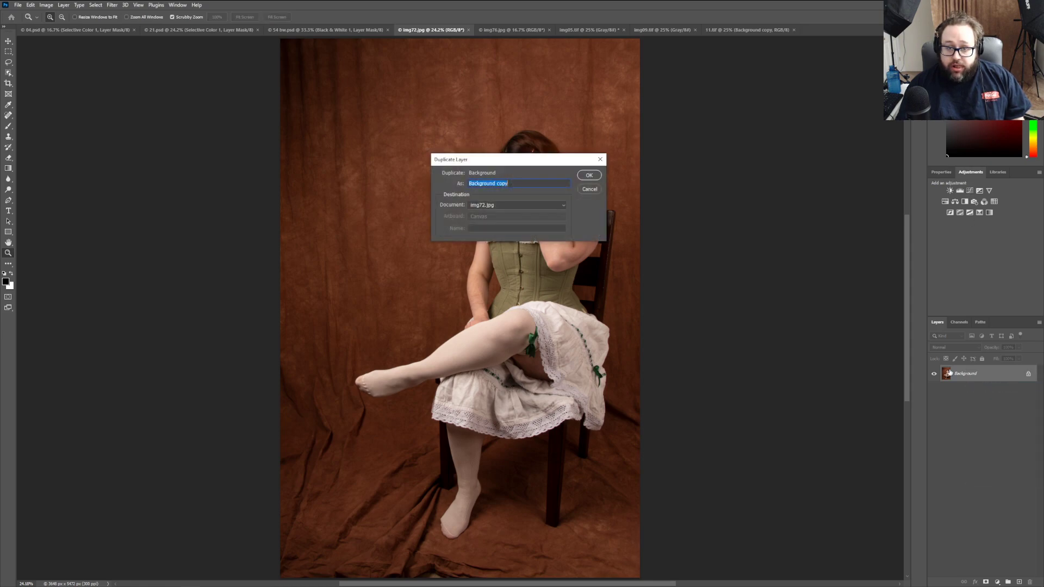
left_click(588, 176)
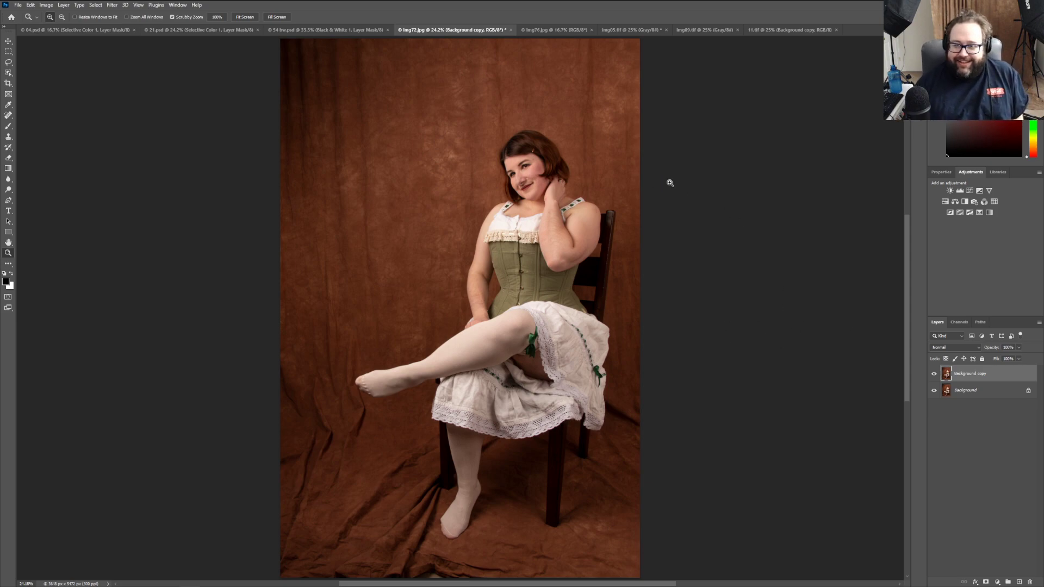
Step: Add a Curves layer with the white point pulled slightly inward, plus a Hue/Saturation layer with saturation -15
left_click(969, 191)
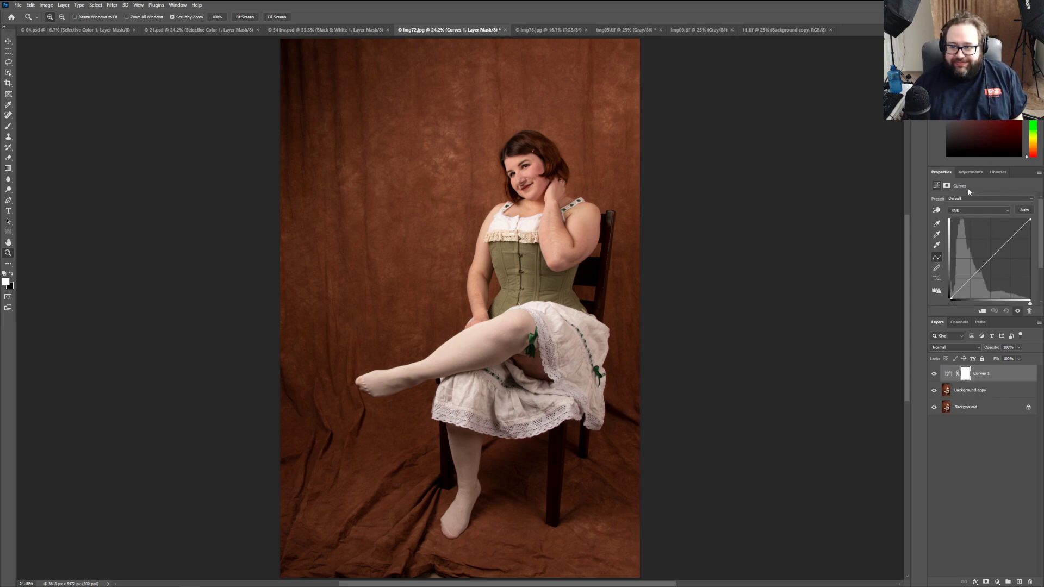
left_click_drag(1030, 303, 1027, 303)
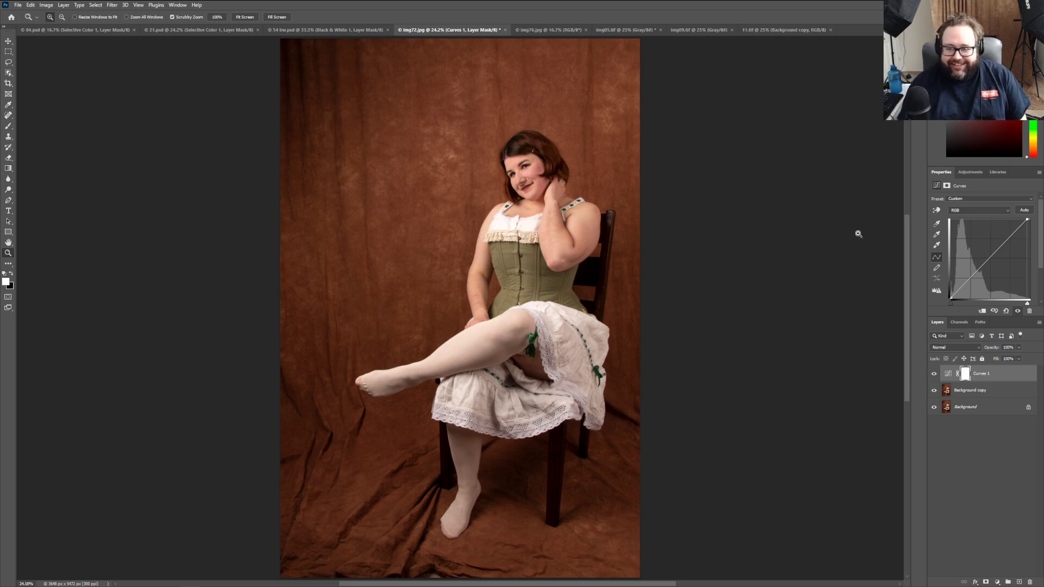
left_click(971, 172)
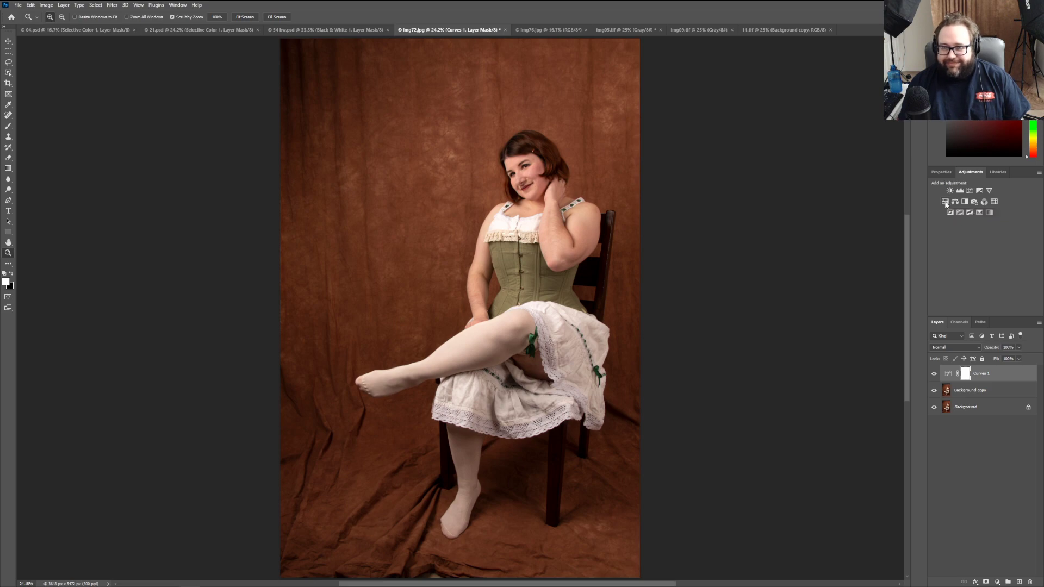
left_click(945, 201)
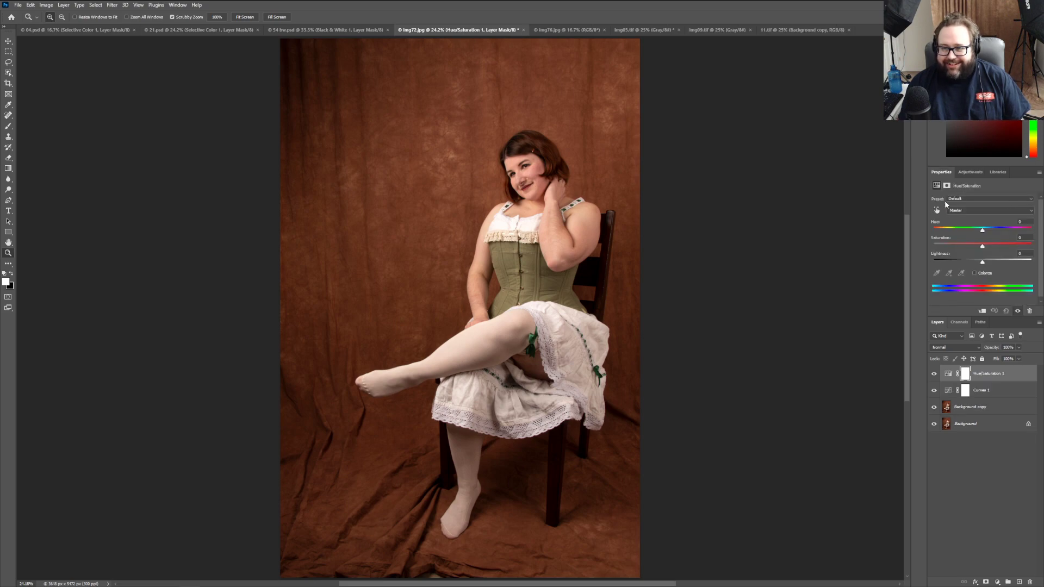
left_click_drag(982, 248, 974, 247)
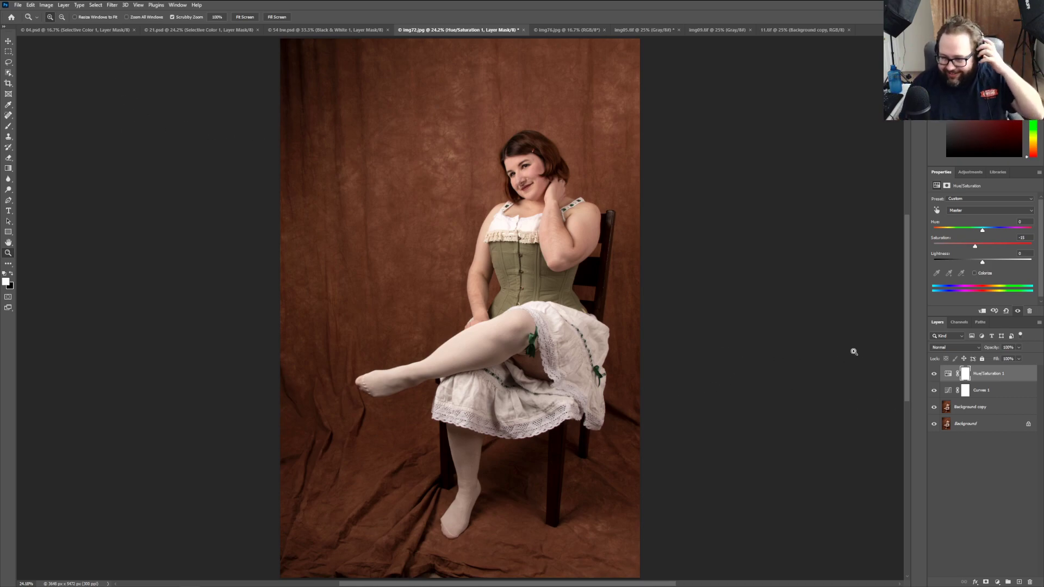
Step: Darken the upper-left corner, lower-left corner and left edge of the Background copy layer with black-to-transparent linear gradients
left_click(982, 408)
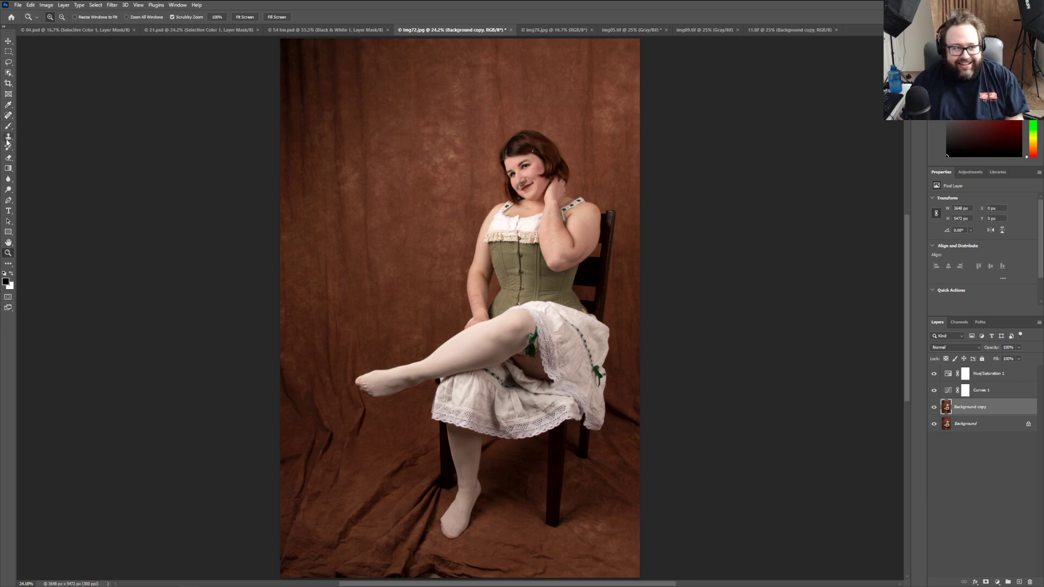
left_click(8, 167)
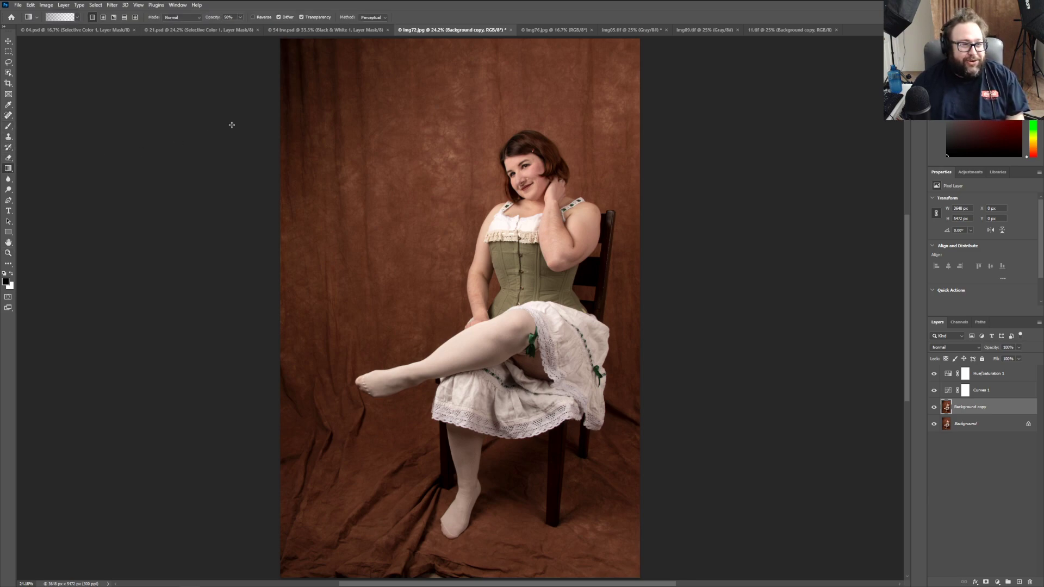
left_click_drag(276, 38, 454, 200)
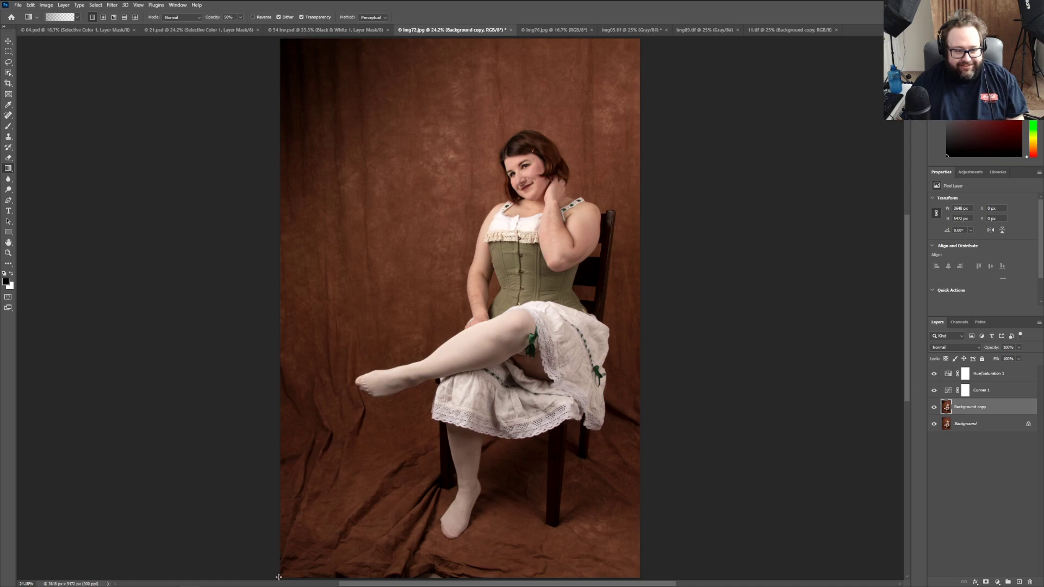
left_click_drag(271, 576, 416, 425)
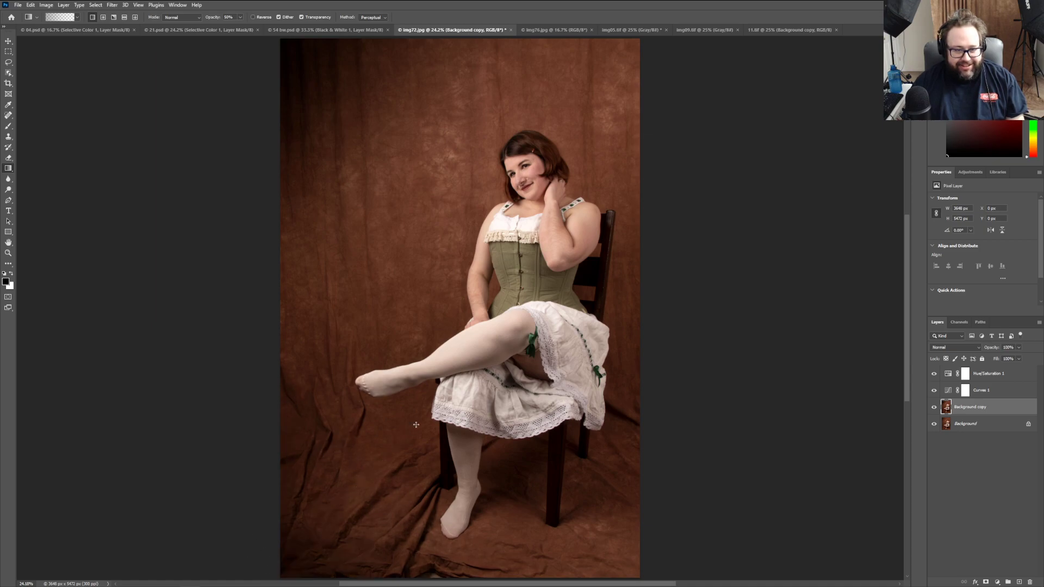
left_click_drag(183, 289, 378, 287)
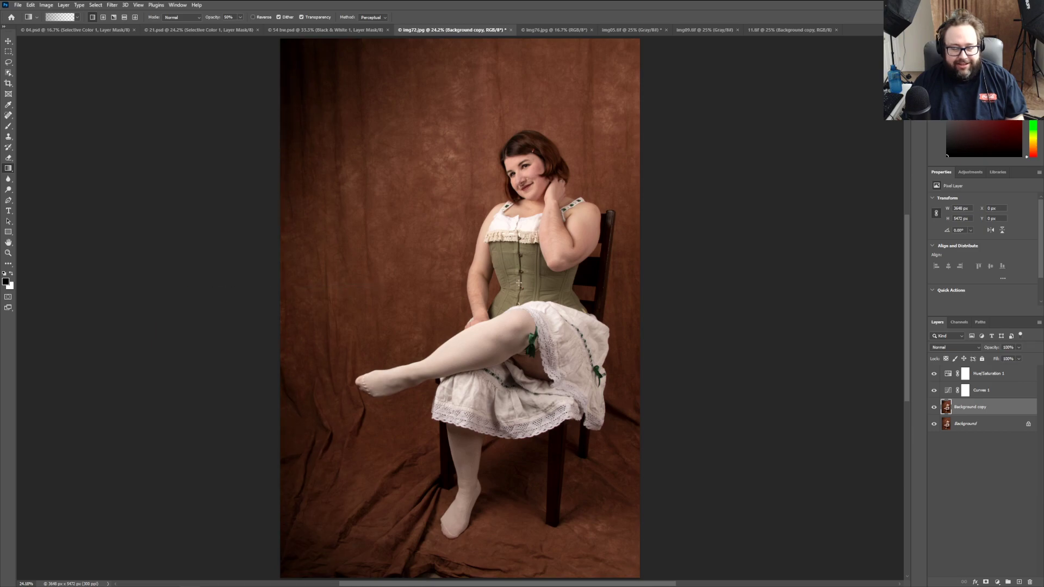
left_click_drag(645, 39, 563, 126)
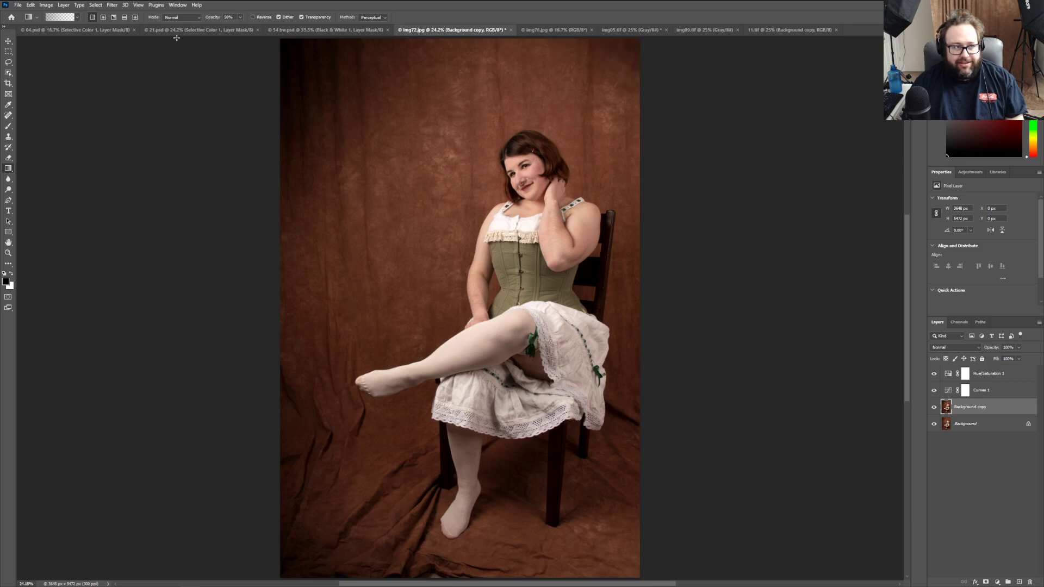
left_click(32, 5)
left_click(36, 15)
Step: Darken the photo's upper-right and lower-right corners with black gradients, and deepen the left edge with another one
left_click_drag(640, 38, 522, 155)
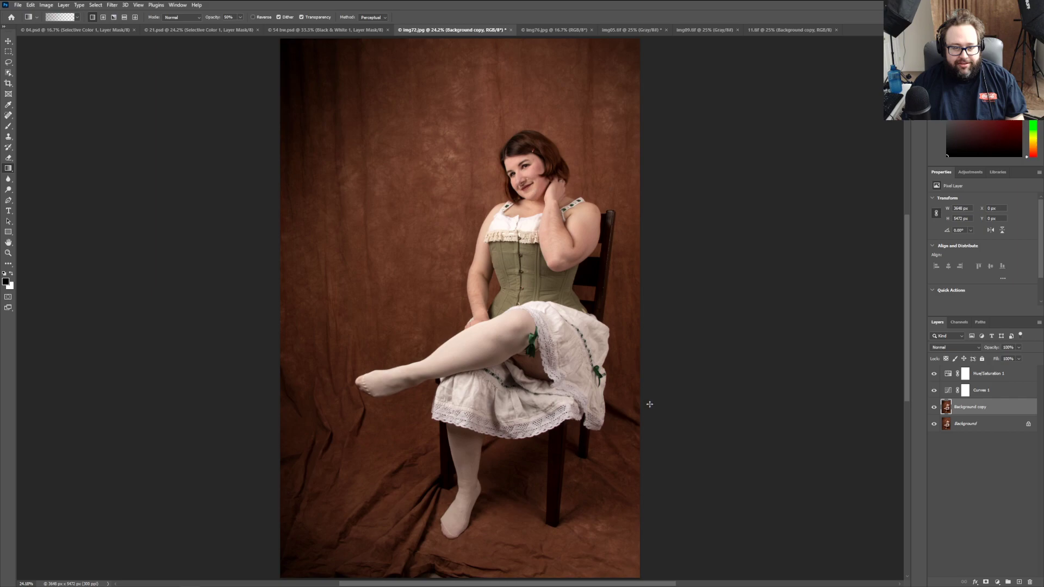
left_click_drag(645, 576, 499, 436)
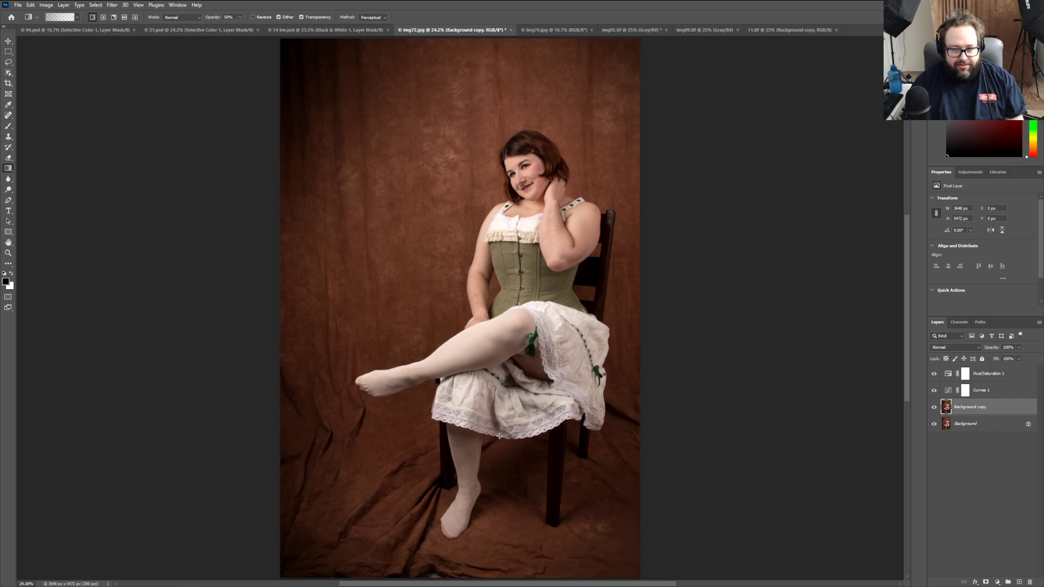
left_click_drag(223, 308, 411, 306)
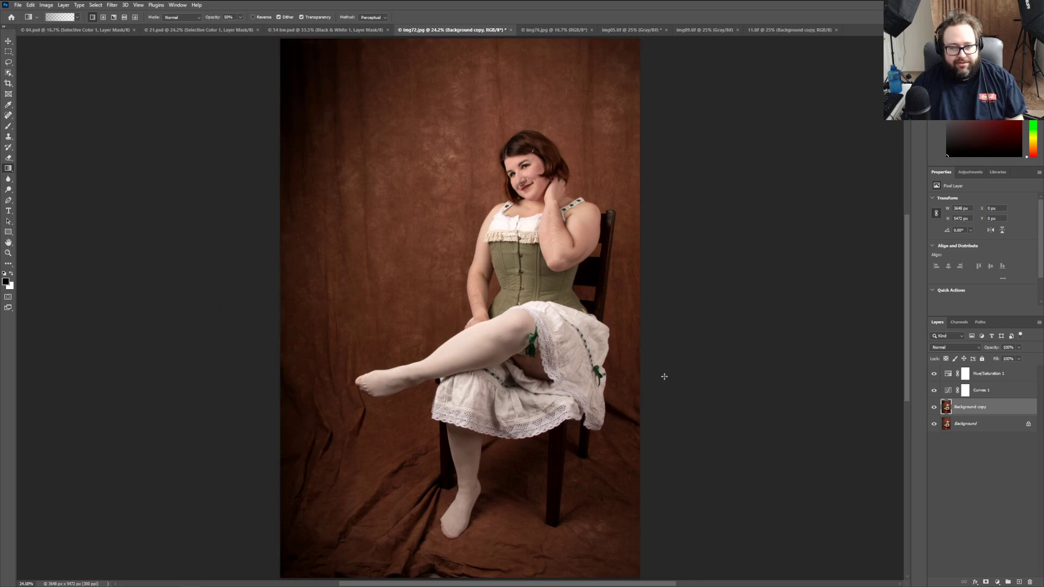
left_click_drag(270, 38, 503, 286)
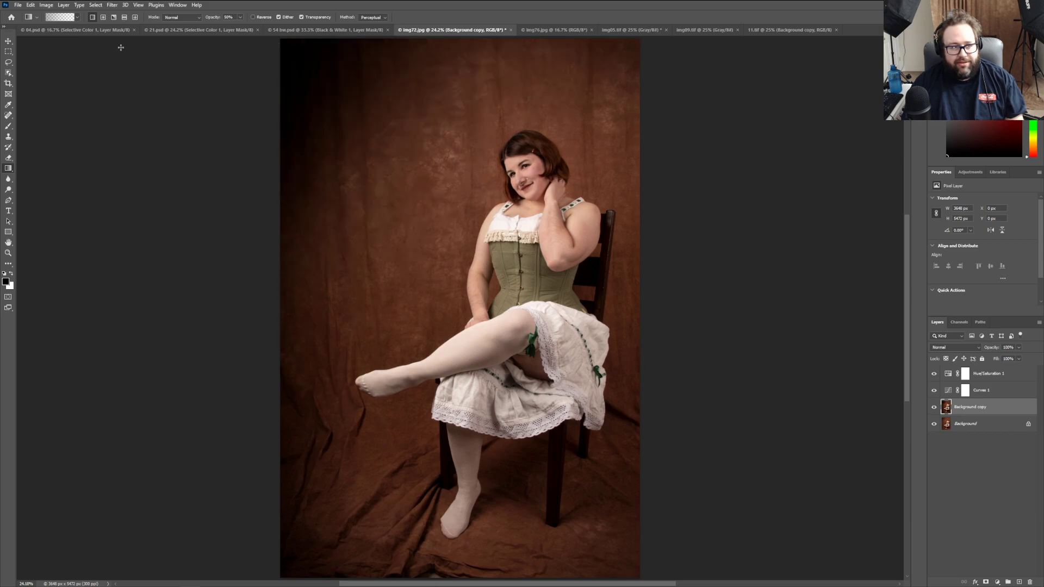
left_click(29, 6)
left_click(41, 12)
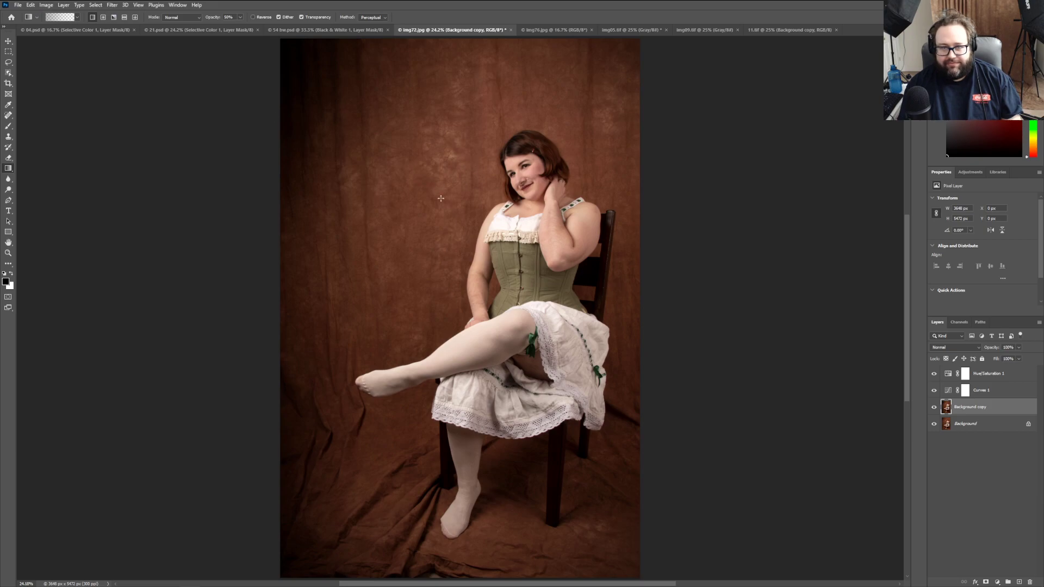
Step: Complete the vignette with short black gradients inward from the photo's top, bottom and right edges
left_click_drag(460, 37, 459, 140)
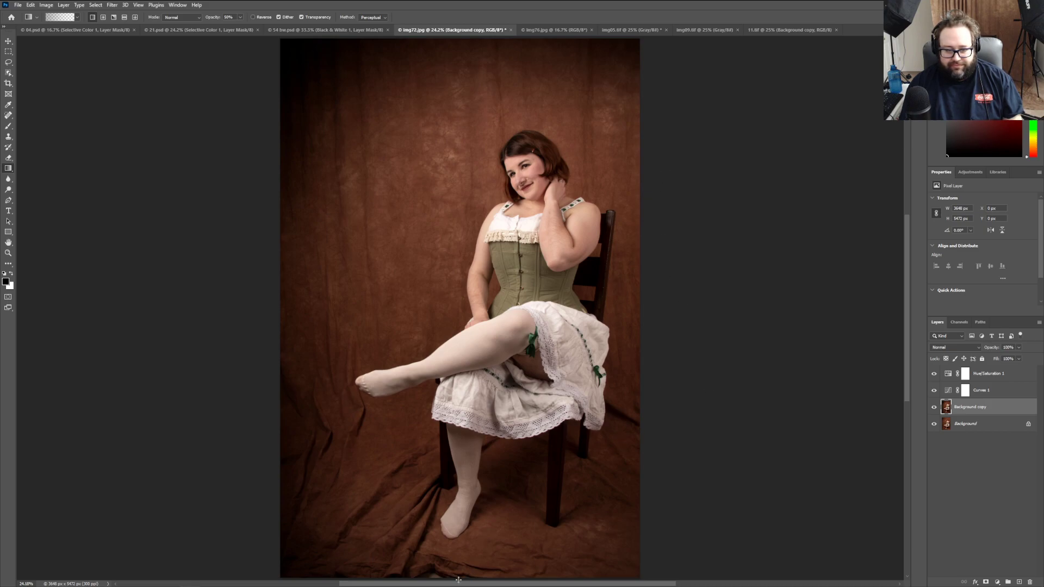
left_click_drag(459, 580, 459, 507)
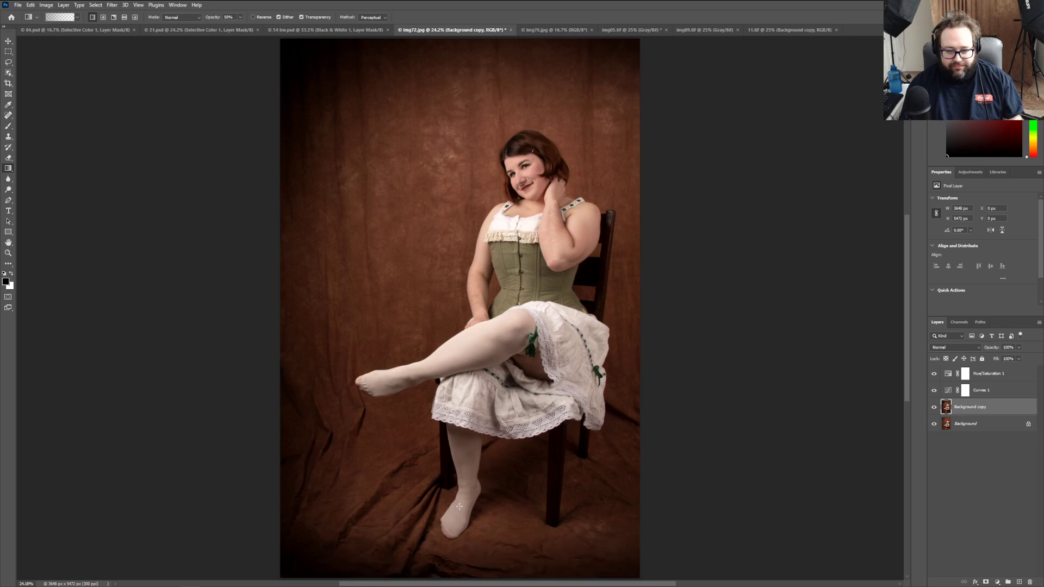
left_click_drag(661, 280, 525, 279)
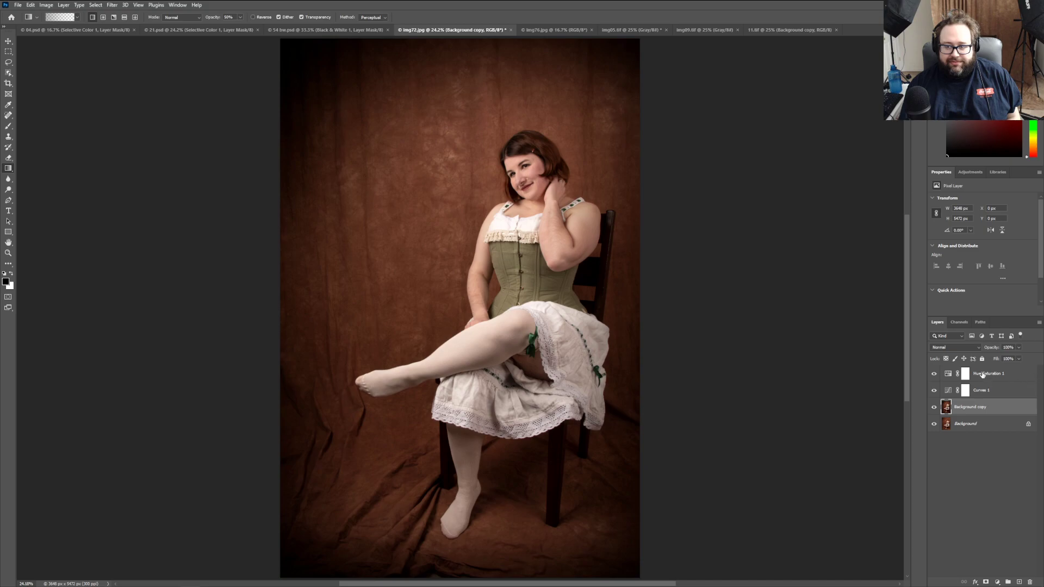
Step: Add a Selective Color adjustment layer above the Hue/Saturation layer, target the Blacks, and settle the black amount at 0%
left_click(1012, 371)
left_click(960, 322)
left_click(944, 322)
left_click(972, 172)
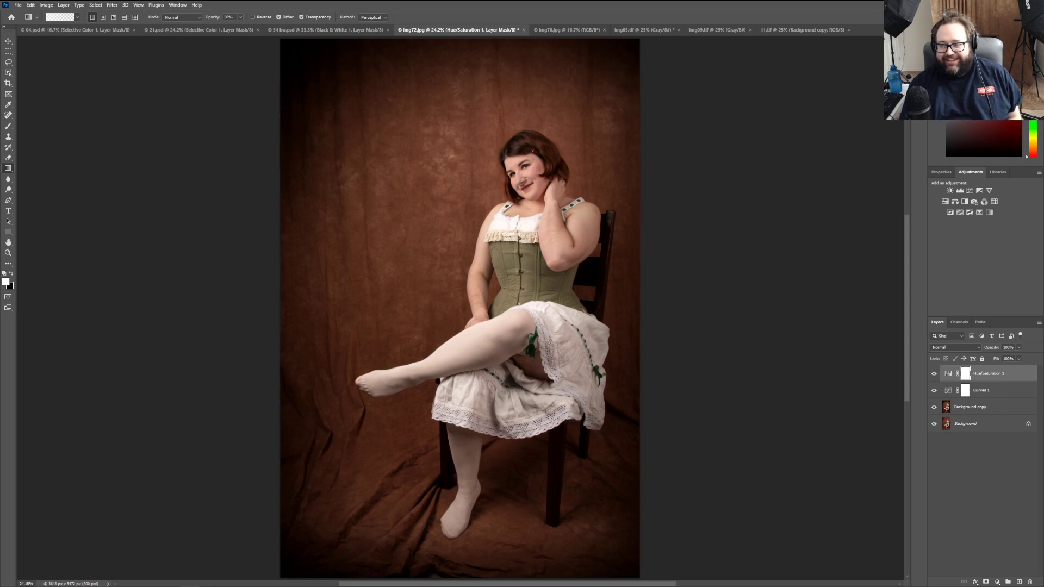
left_click(978, 213)
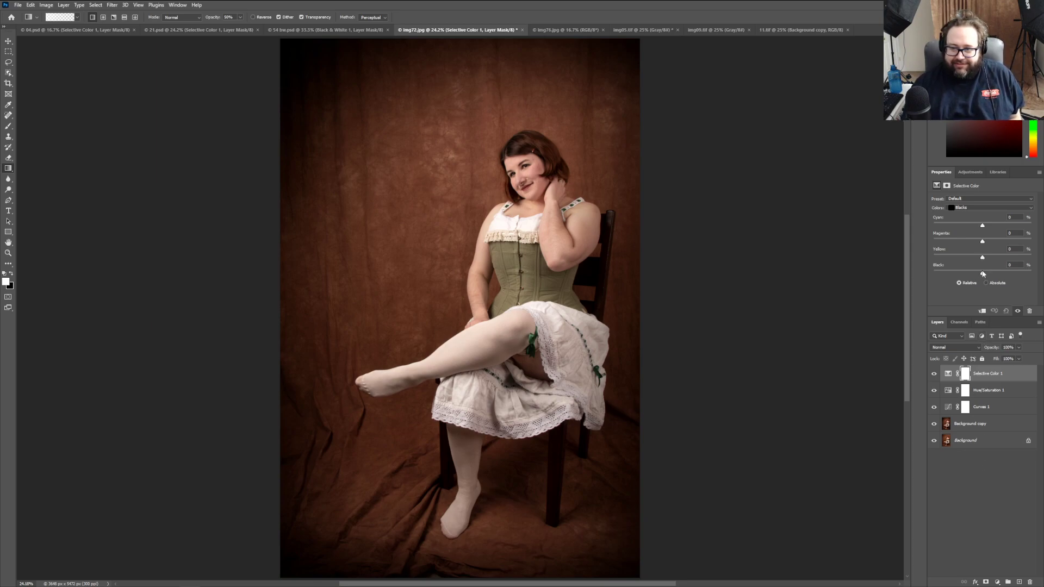
left_click_drag(983, 274, 982, 273)
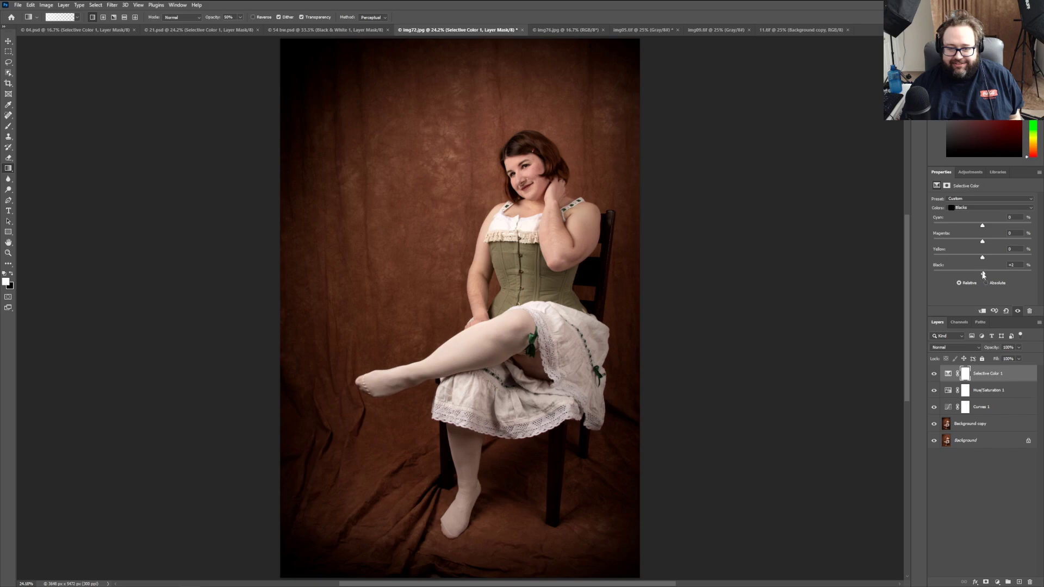
left_click_drag(984, 274, 982, 274)
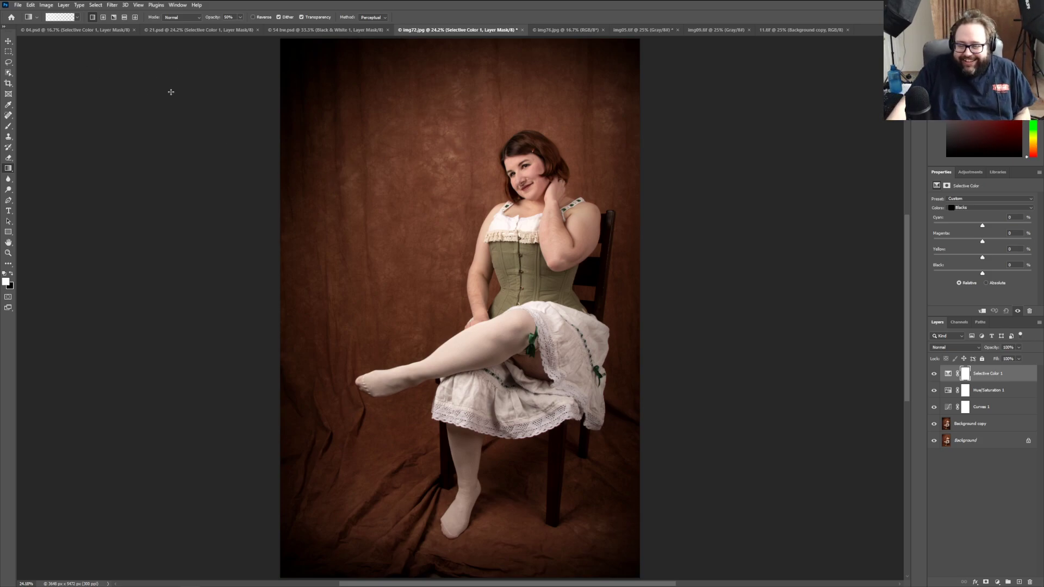
Step: Start saving the image under a new name with Photoshop (PSD) as the file format
left_click(18, 5)
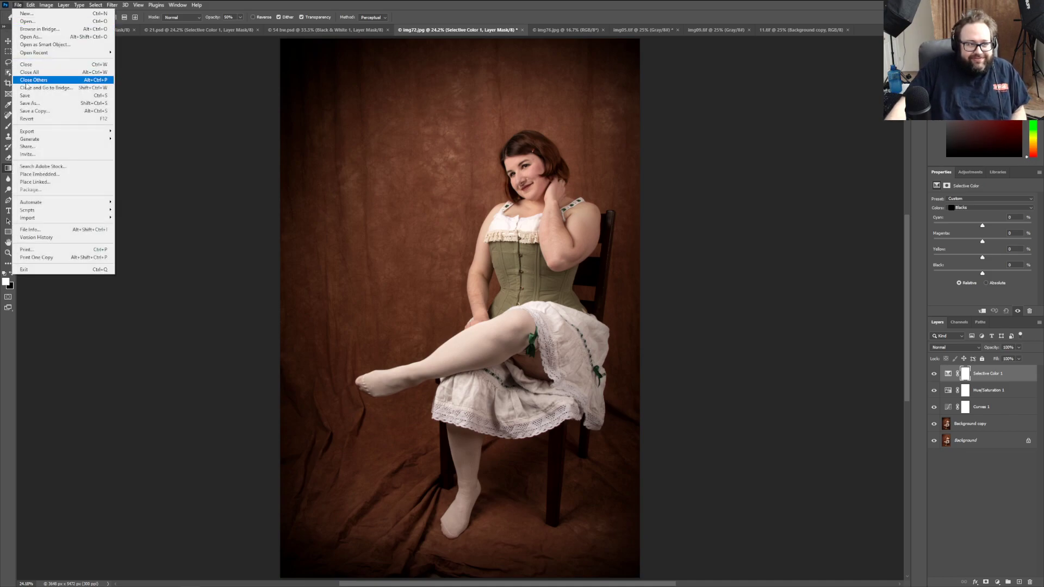
left_click(30, 103)
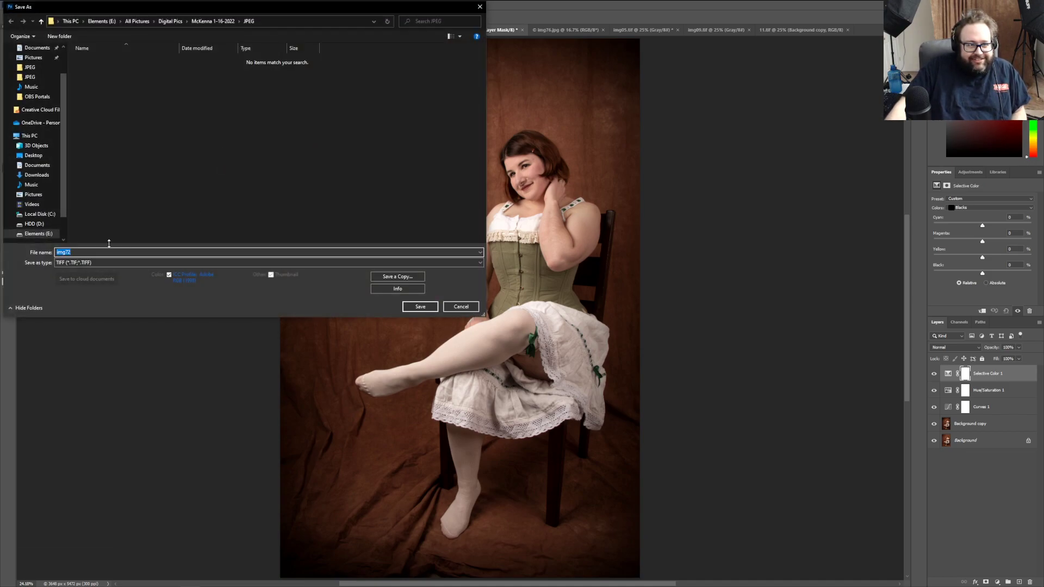
left_click(88, 264)
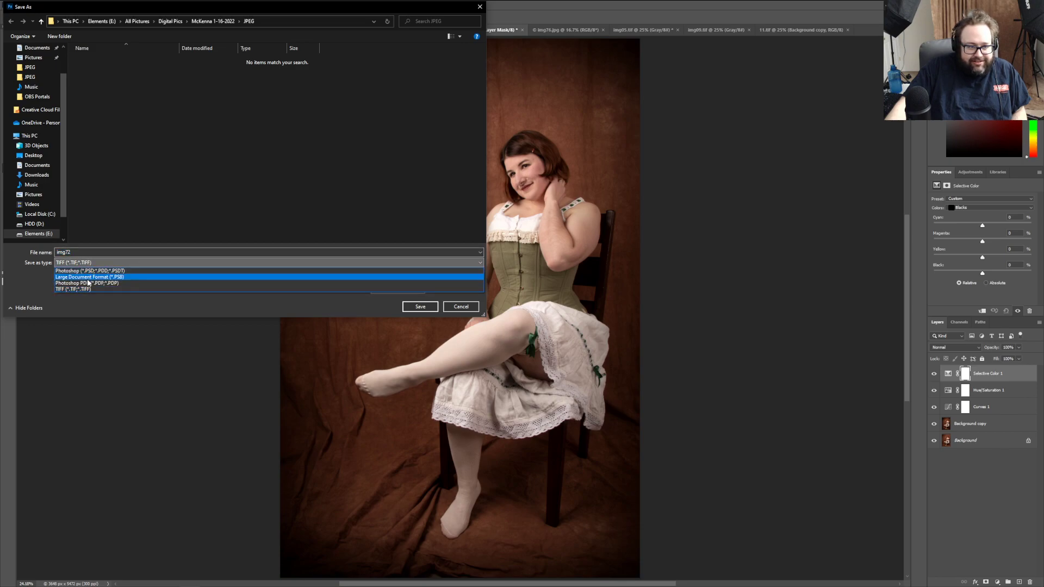
left_click(90, 284)
left_click(91, 265)
left_click(87, 269)
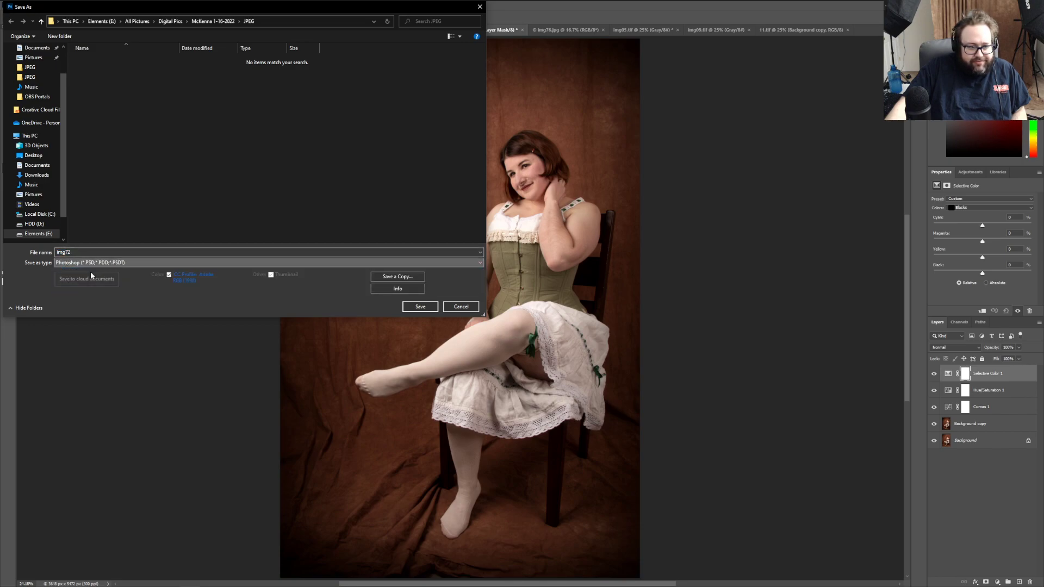
Step: Shorten the file name to 72 and save it, keeping Maximize Compatibility on
double_click(64, 252)
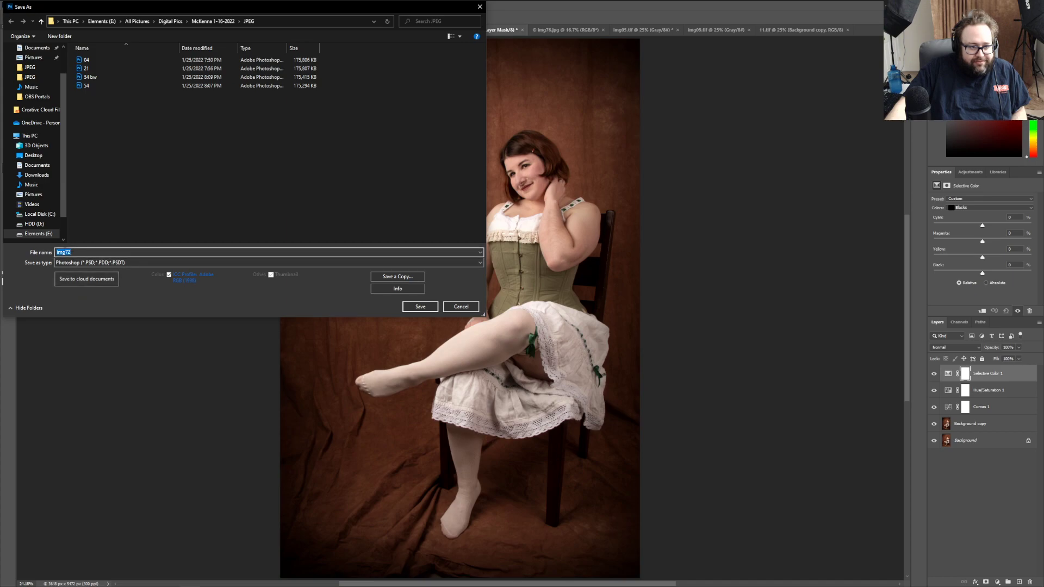
key("Home")
key("Delete")
key("Delete")
key("Delete")
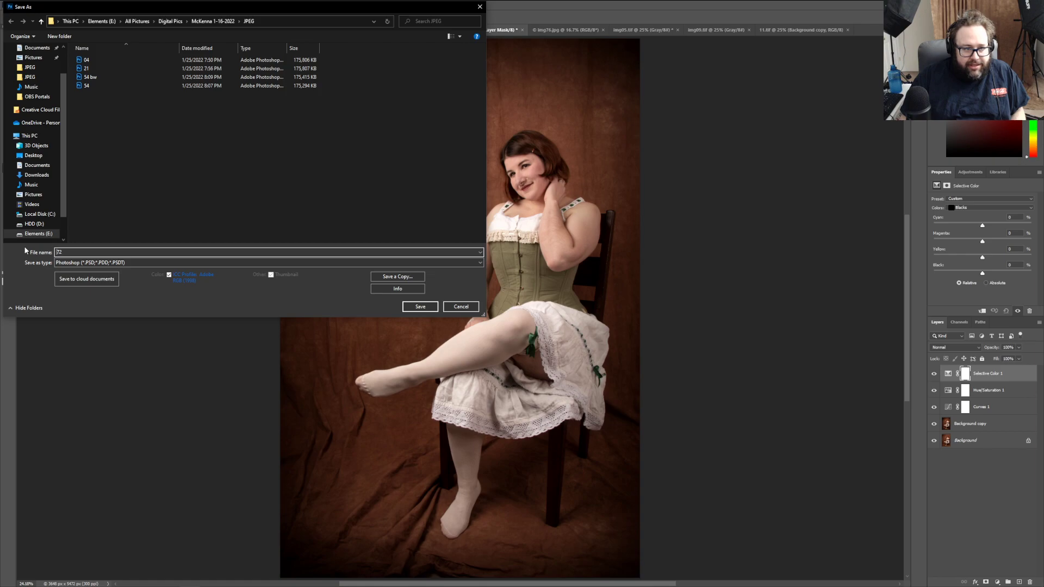
key("Return")
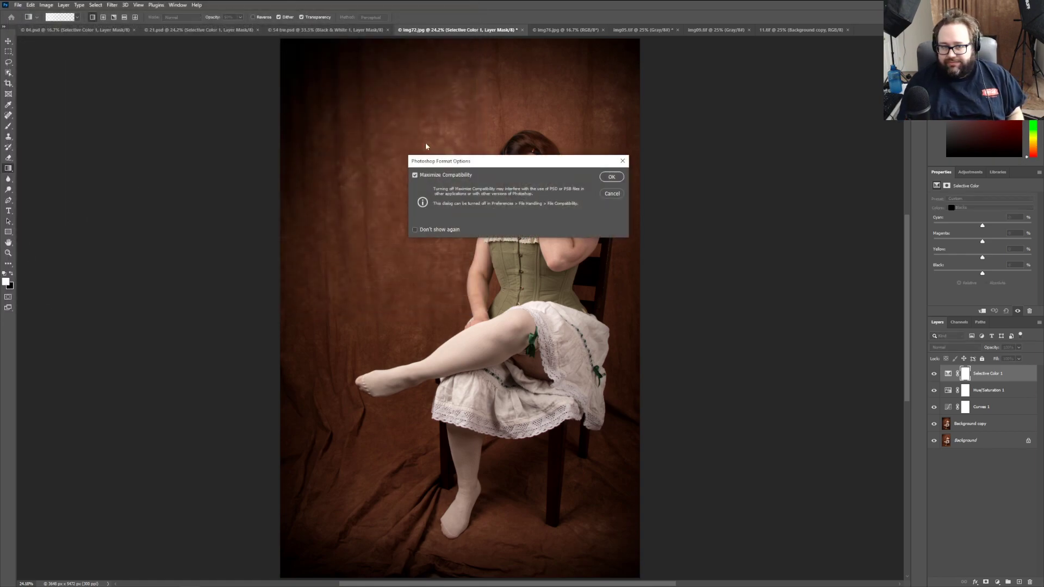
left_click(608, 178)
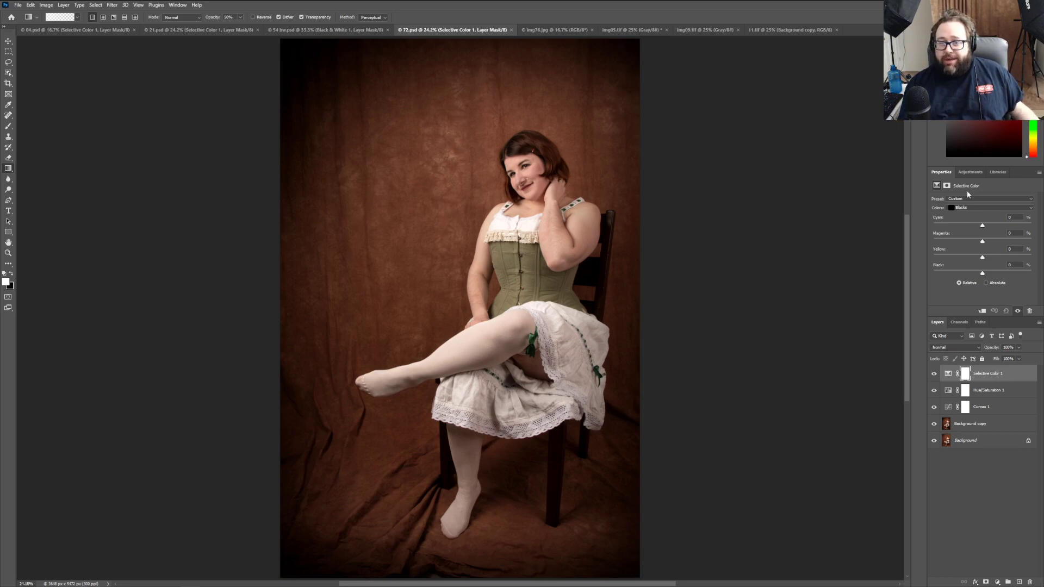
Step: Add a second Hue/Saturation adjustment layer above Selective Color and apply the Sepia preset to it
left_click(959, 322)
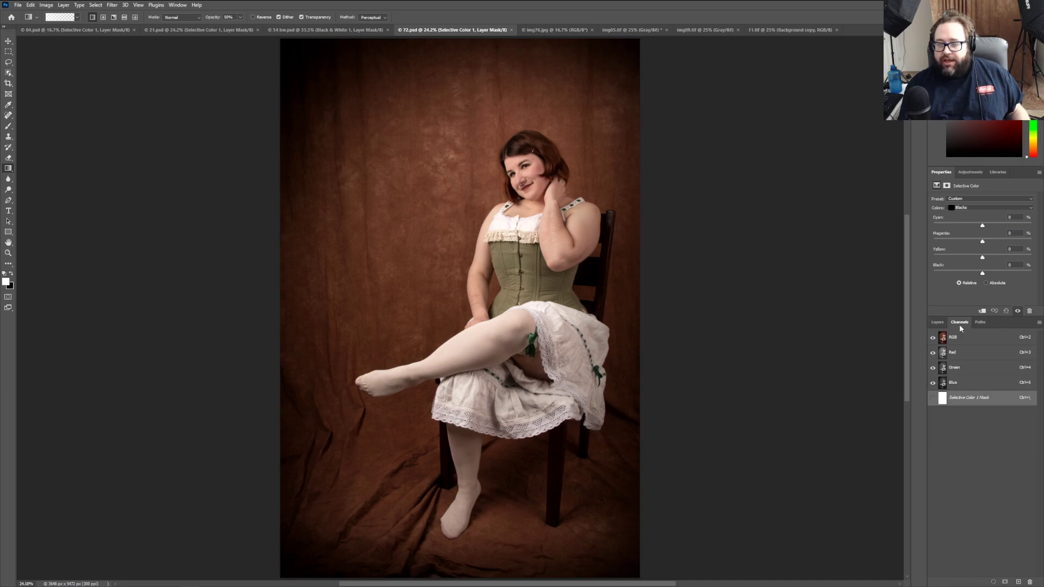
left_click(937, 321)
left_click(970, 172)
left_click(945, 199)
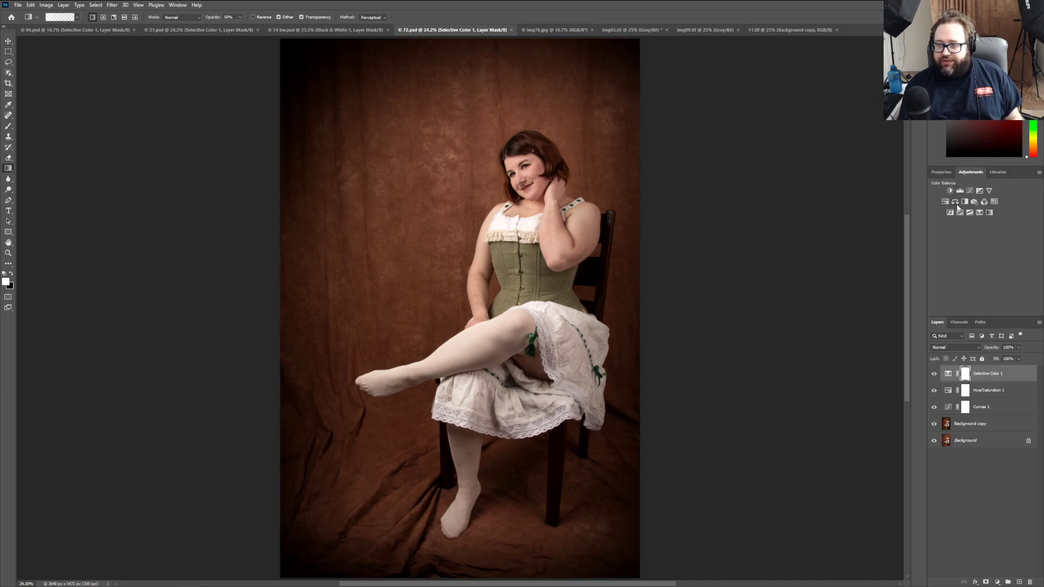
left_click(987, 210)
left_click(988, 197)
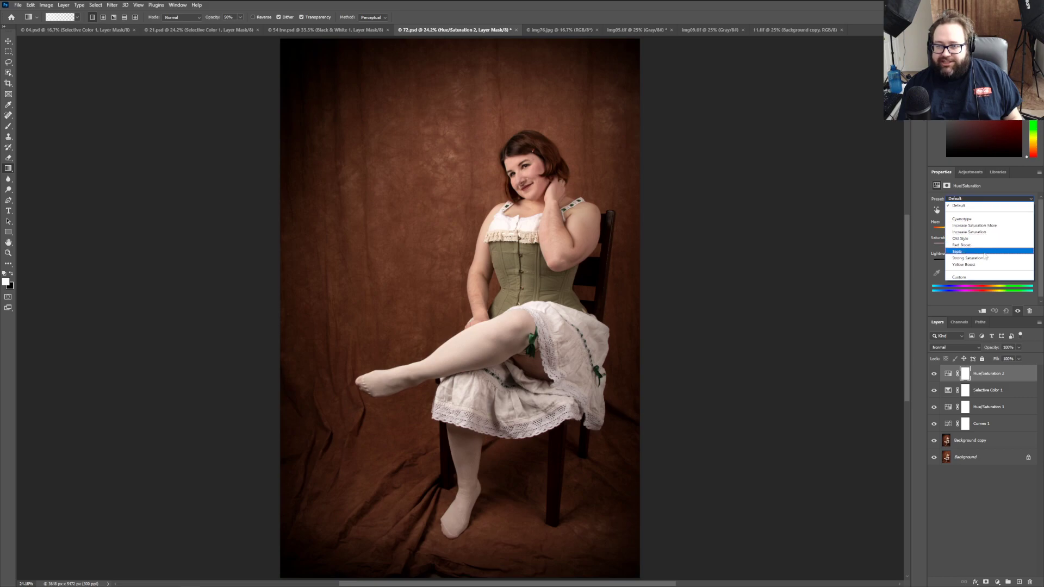
left_click(984, 252)
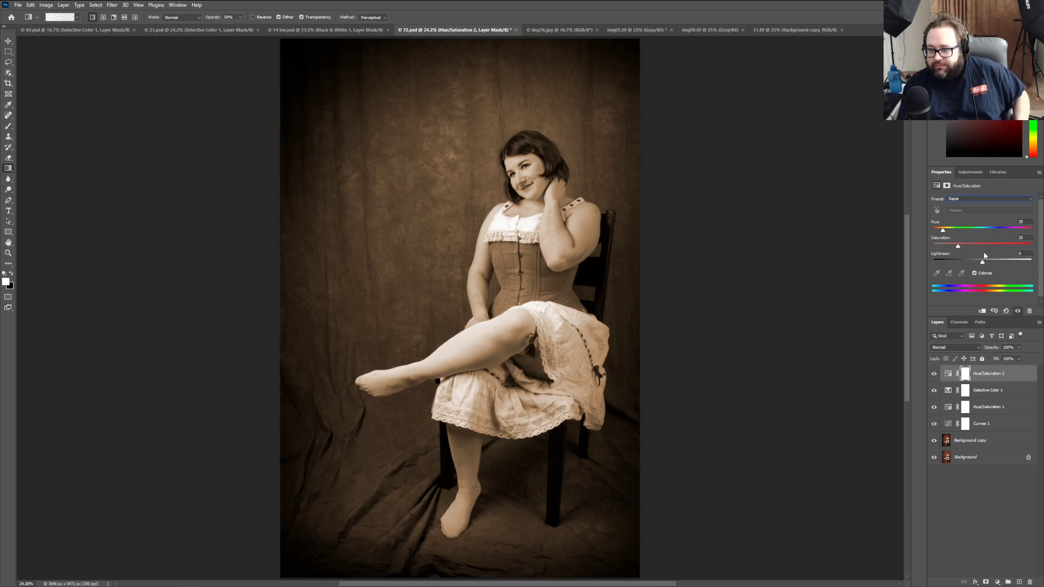
Step: Try the Cyanotype and Old Style presets on the upper Hue/Saturation adjustment layer
left_click(983, 199)
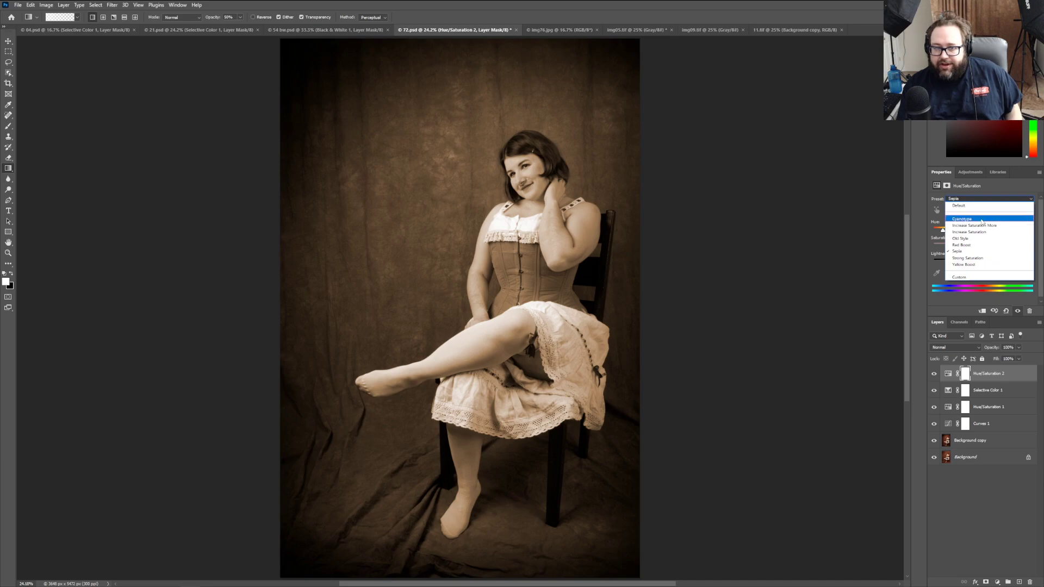
left_click(981, 220)
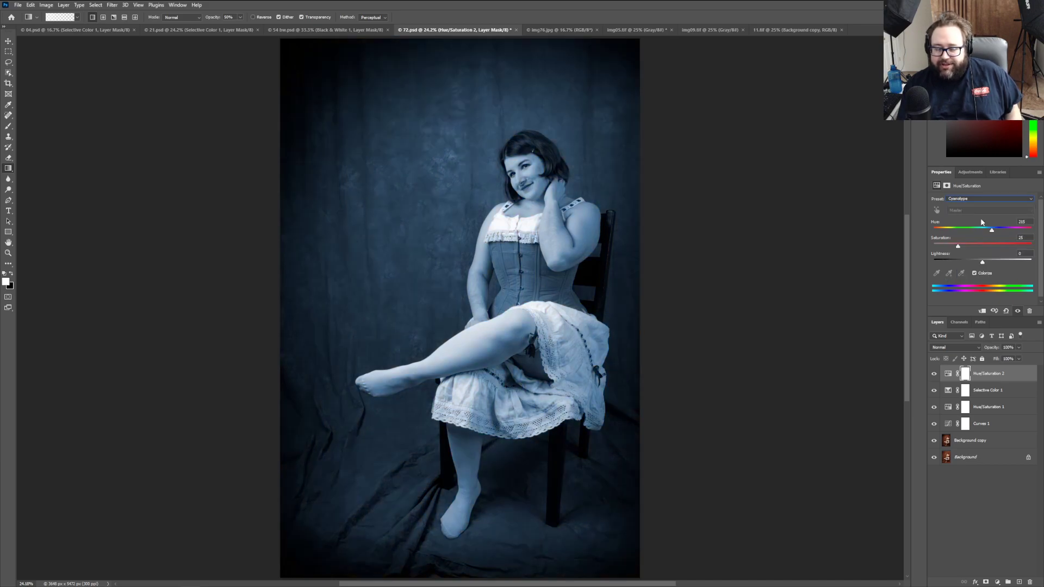
left_click(985, 199)
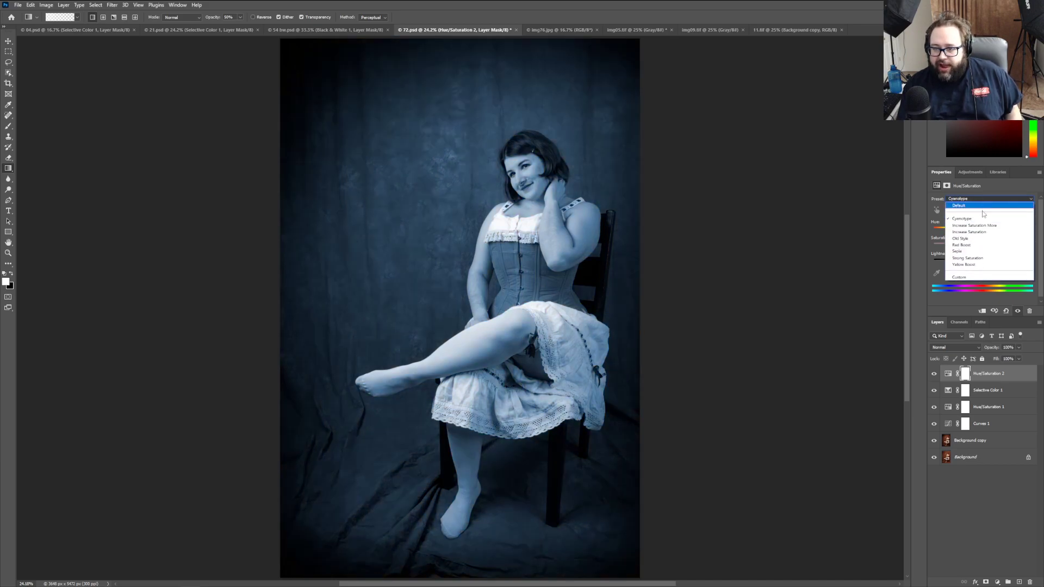
left_click(980, 238)
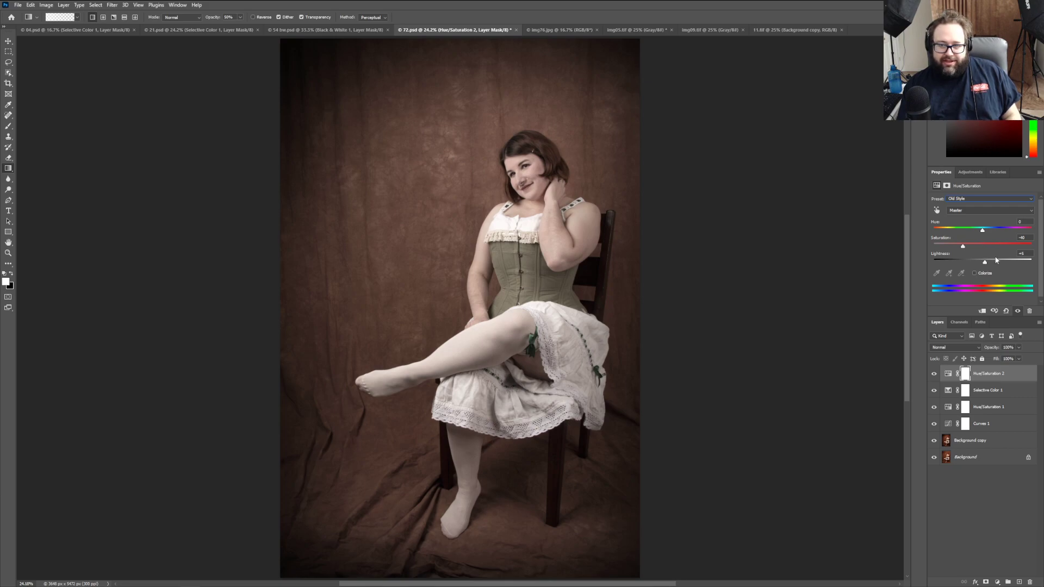
Step: Try the Red Boost, Strong Saturation and Yellow Boost presets on the upper Hue/Saturation layer
left_click(992, 199)
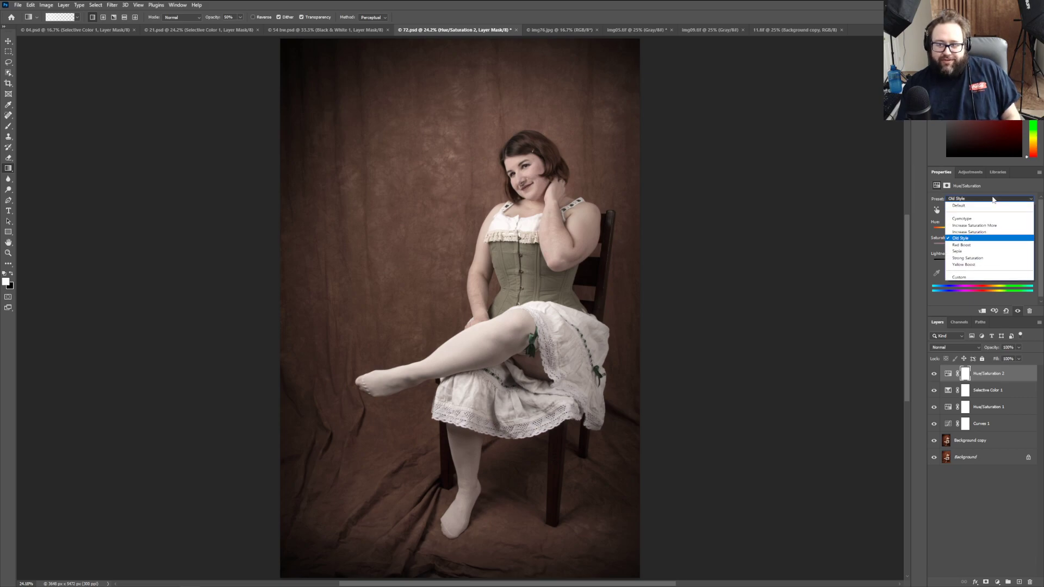
left_click(985, 245)
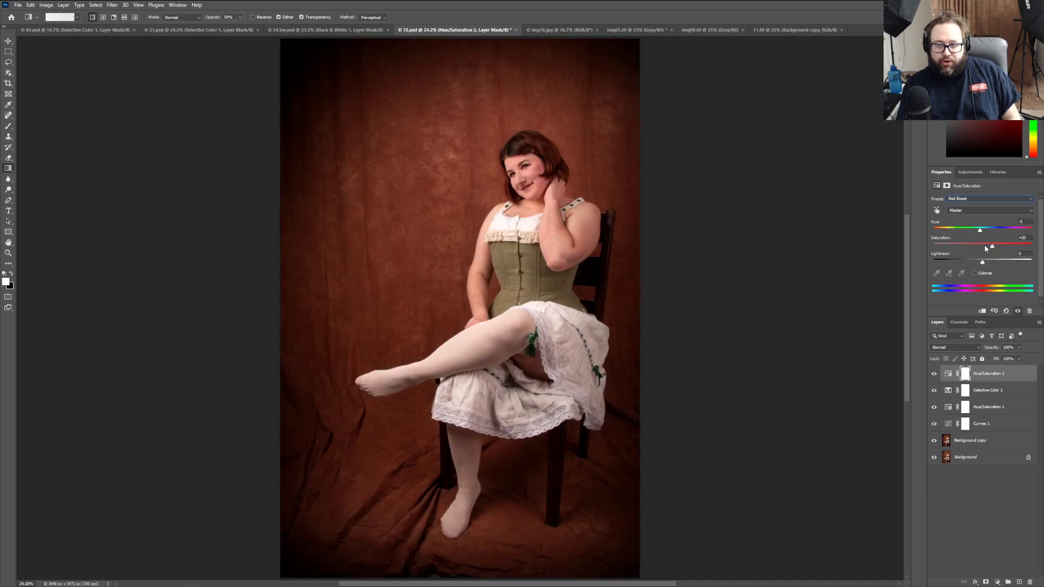
left_click(992, 199)
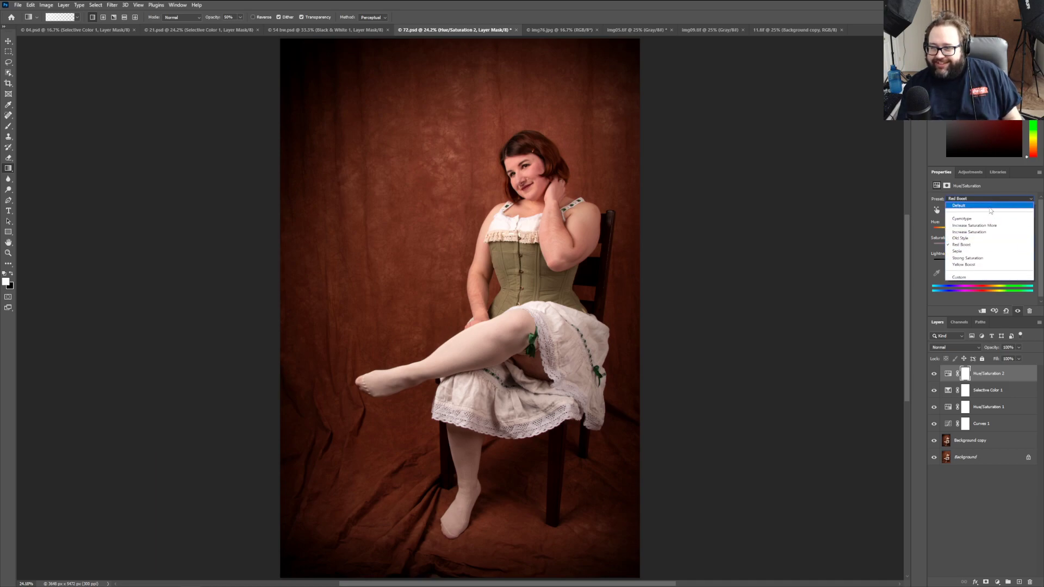
left_click(978, 258)
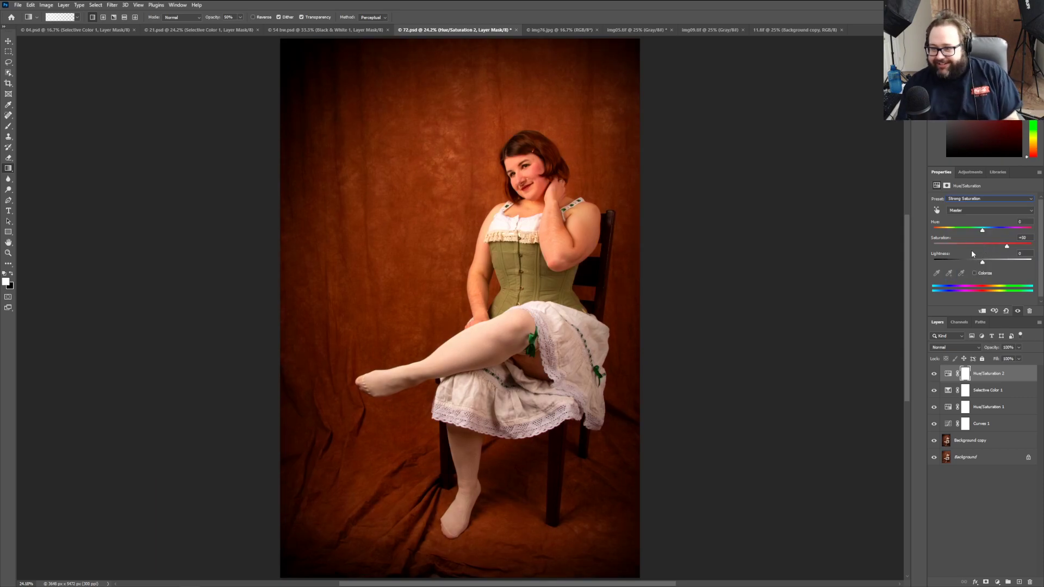
left_click(990, 199)
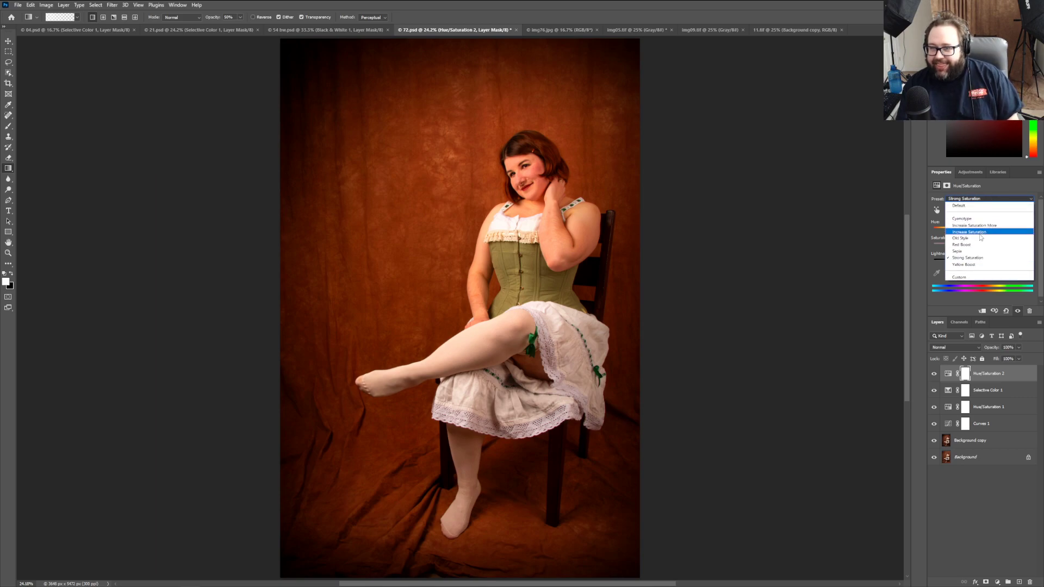
left_click(976, 265)
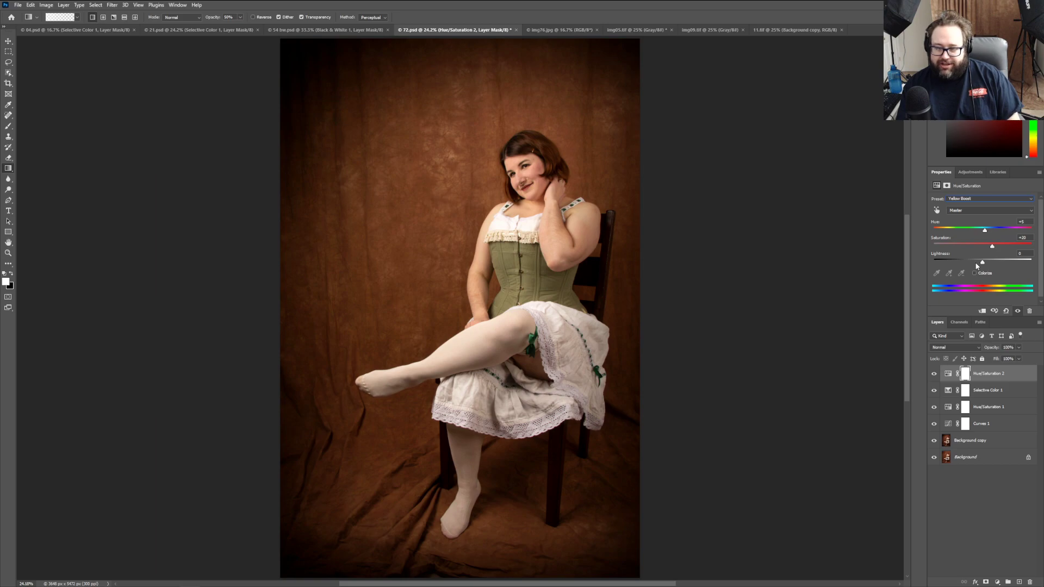
Step: Reset the upper Hue/Saturation adjustment layer to the Default preset
left_click(976, 211)
left_click(977, 205)
left_click(977, 200)
left_click(976, 203)
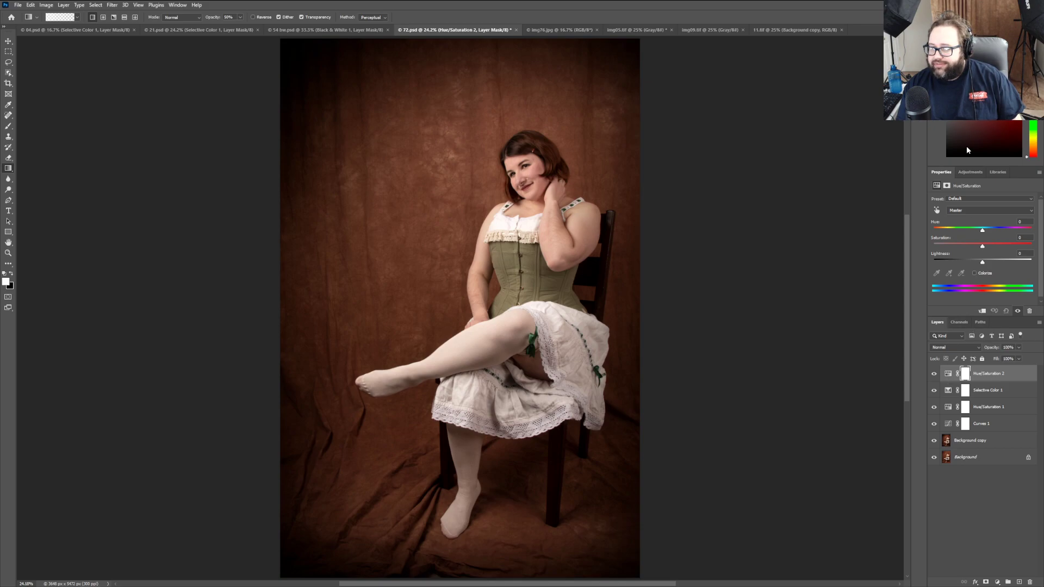
Step: Add a Gradient Map adjustment layer above the upper Hue/Saturation layer
left_click(968, 175)
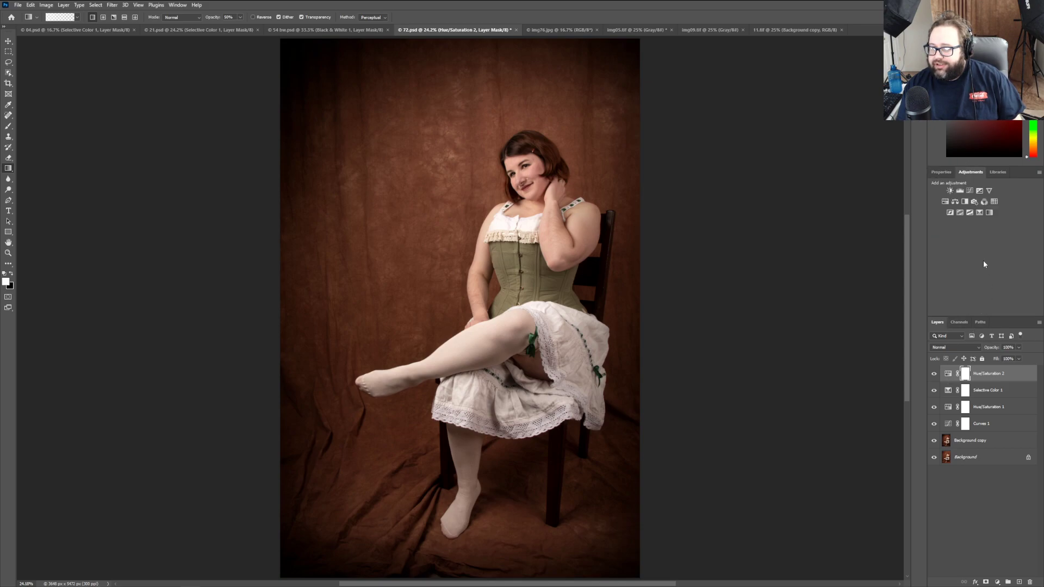
left_click(988, 211)
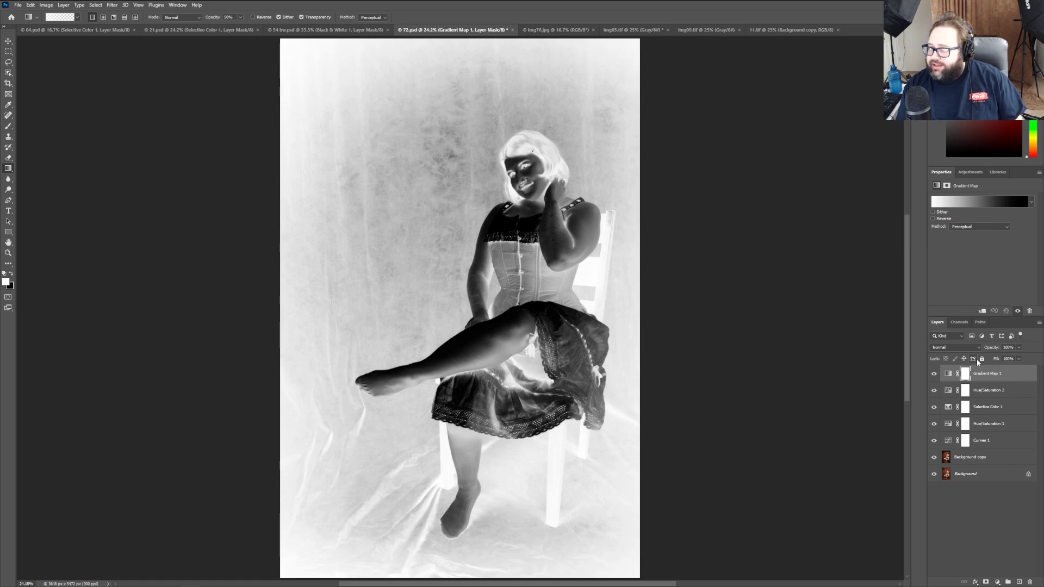
left_click(970, 171)
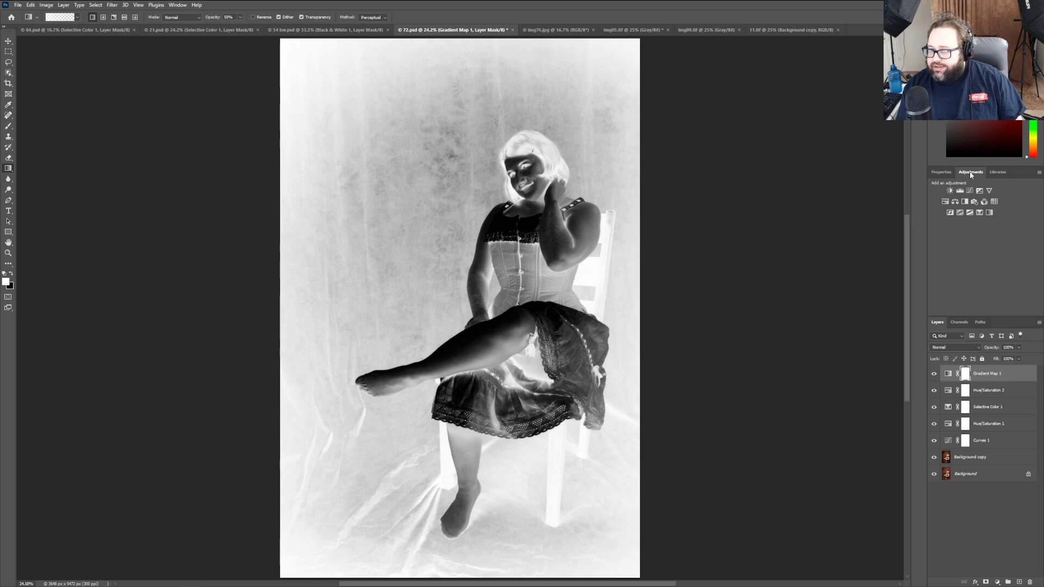
left_click(941, 172)
double_click(986, 374)
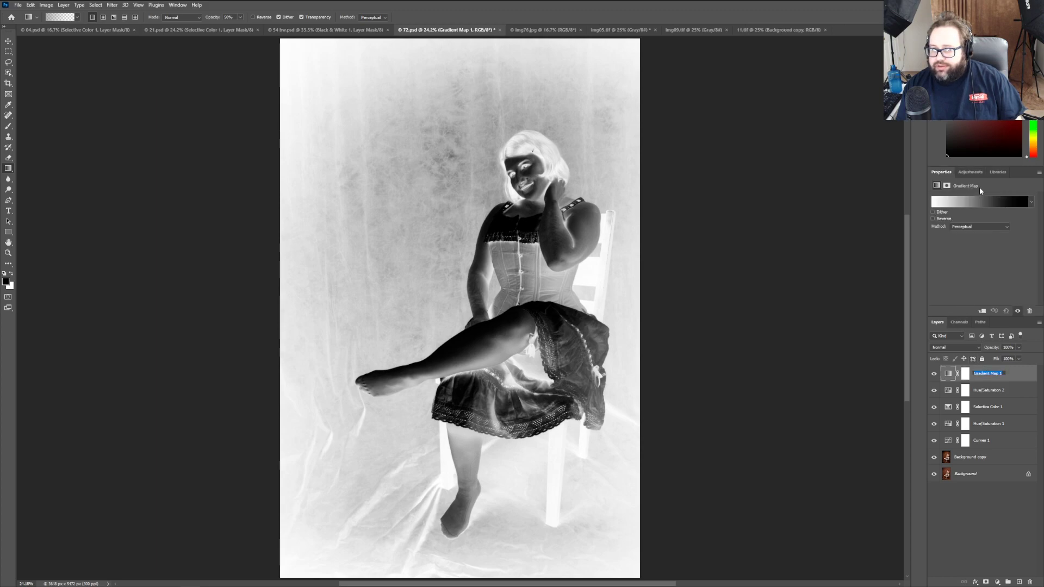
Step: Edit the Gradient Map's gradient and set its color stop at 0% to RGB 31, 28, 23
left_click(986, 206)
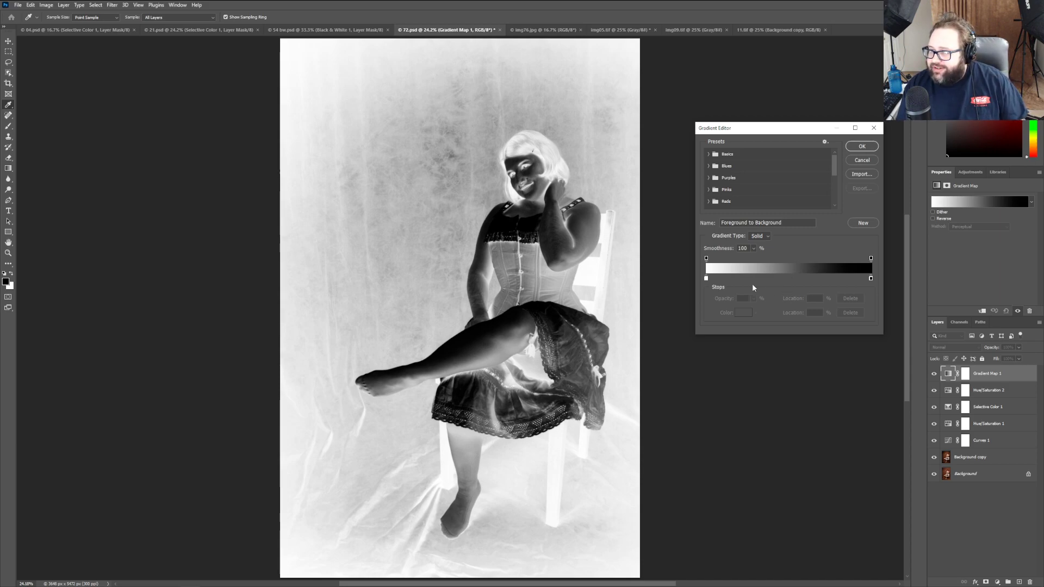
left_click(706, 278)
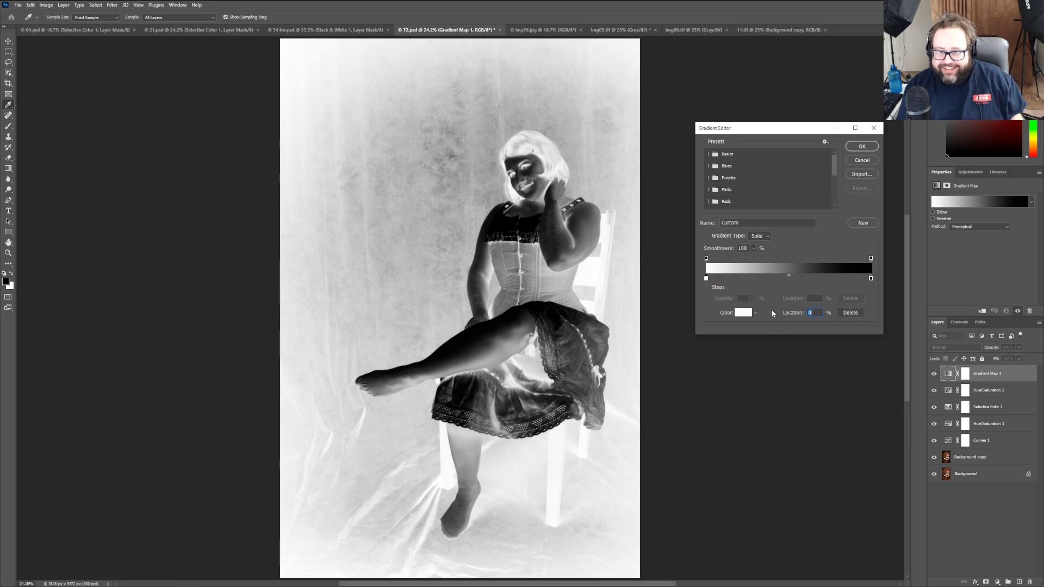
double_click(706, 279)
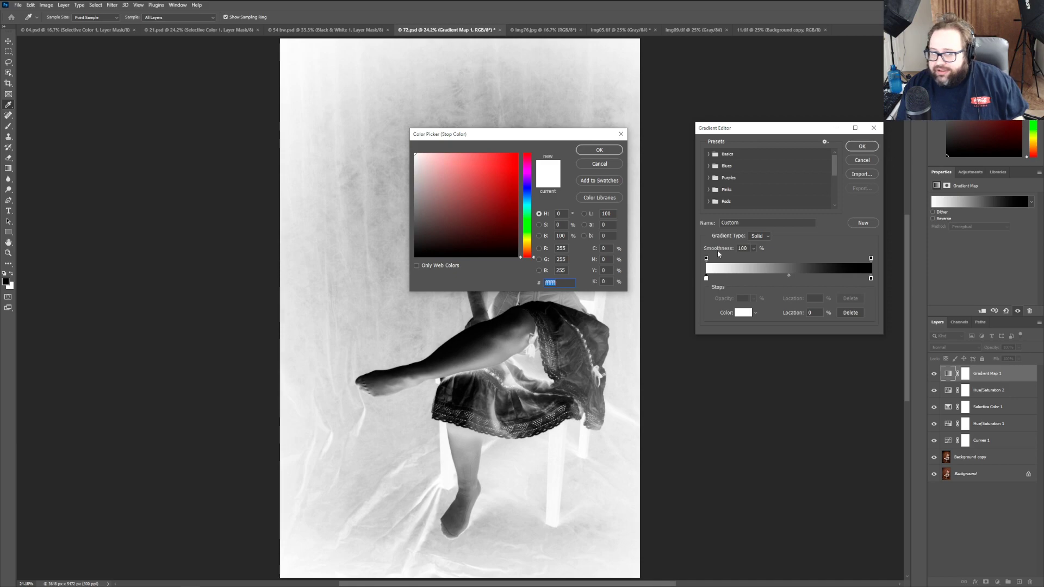
double_click(564, 250)
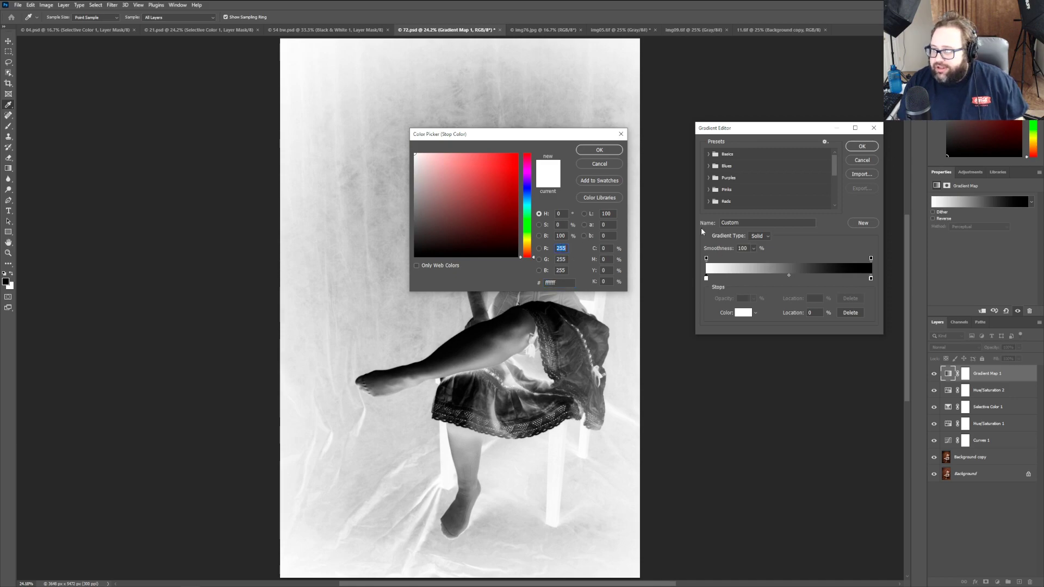
type("31")
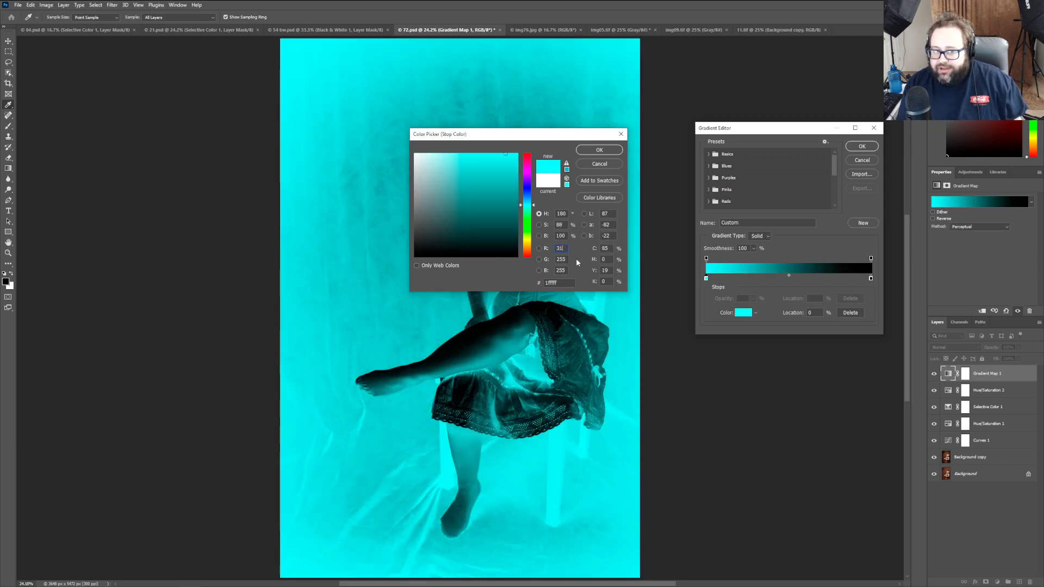
double_click(561, 259)
type("28")
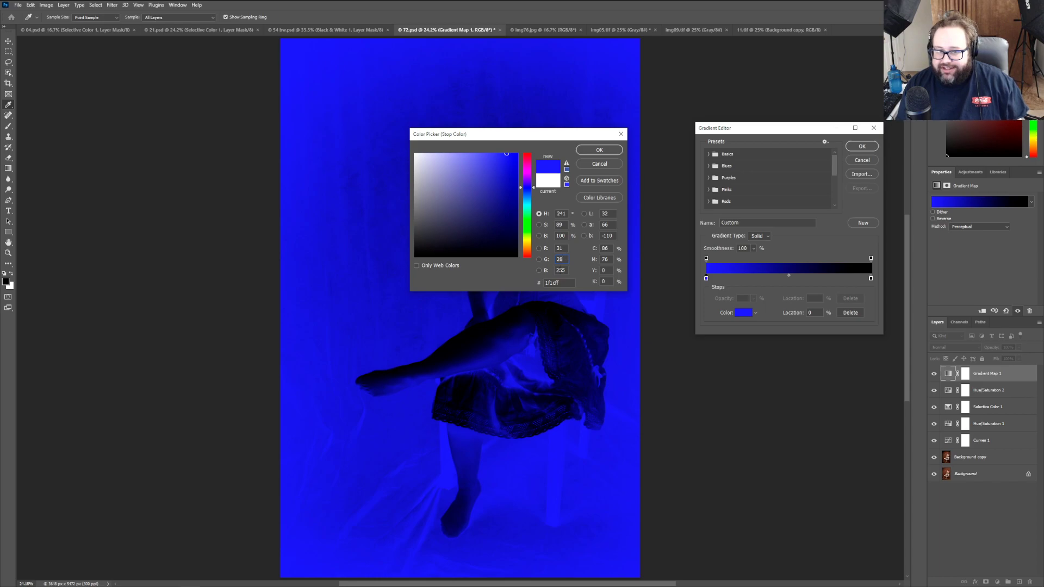
key("Tab")
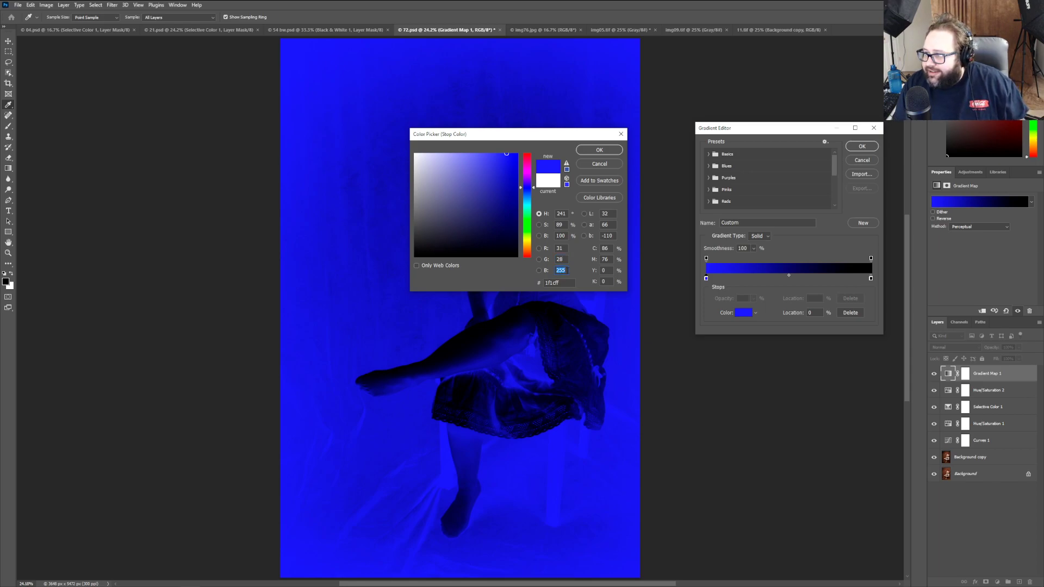
type("23")
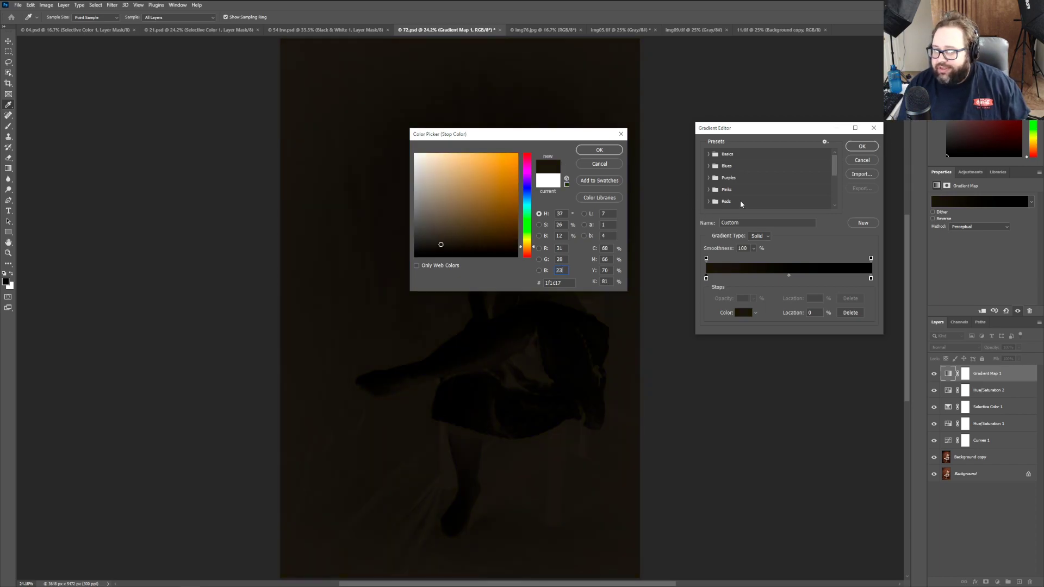
left_click(600, 150)
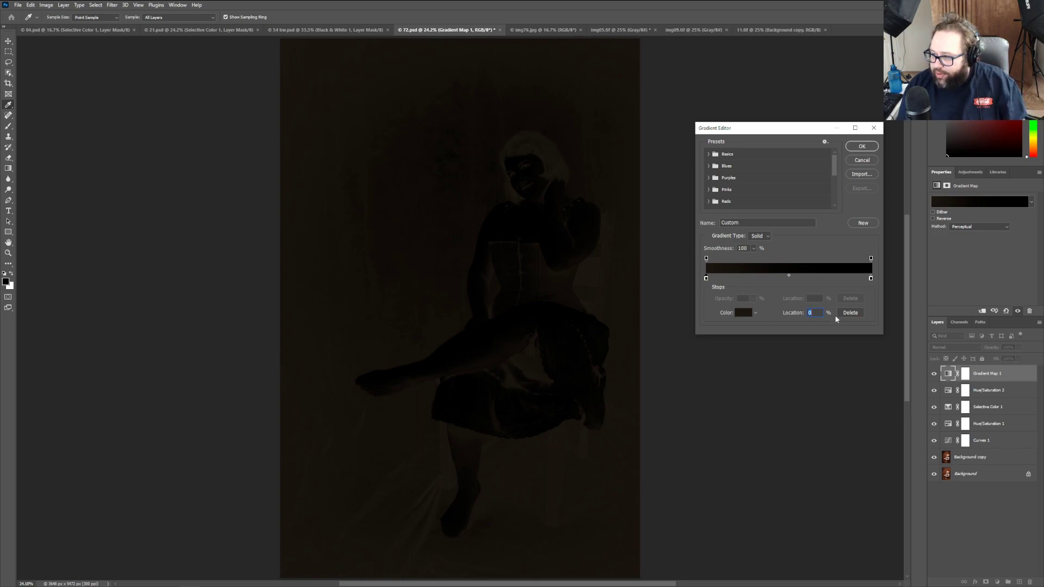
Step: Set the gradient's color stop at 100% to RGB 164, 158, 145 and accept the edited gradient
double_click(870, 279)
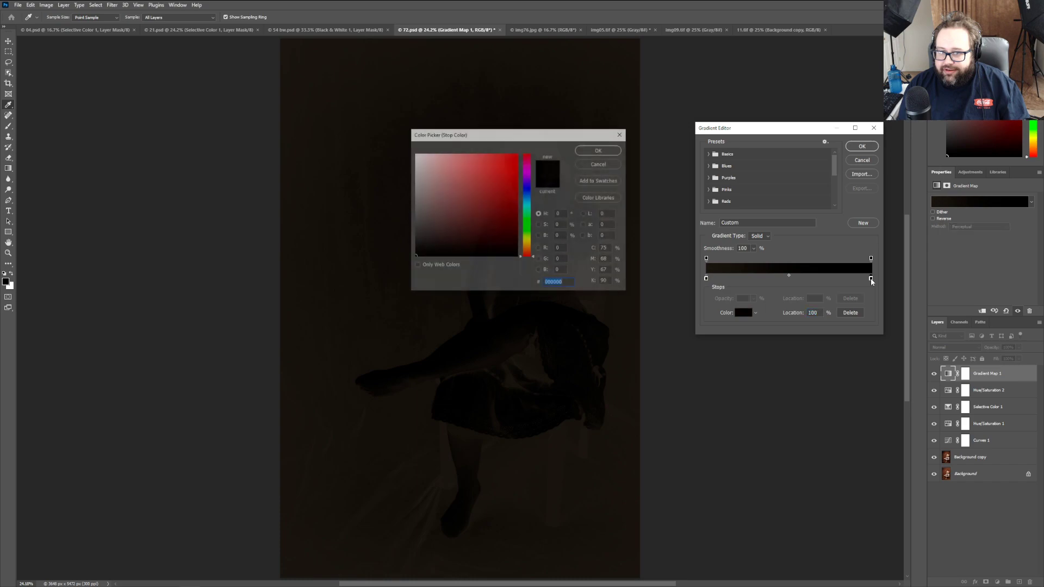
left_click(557, 249)
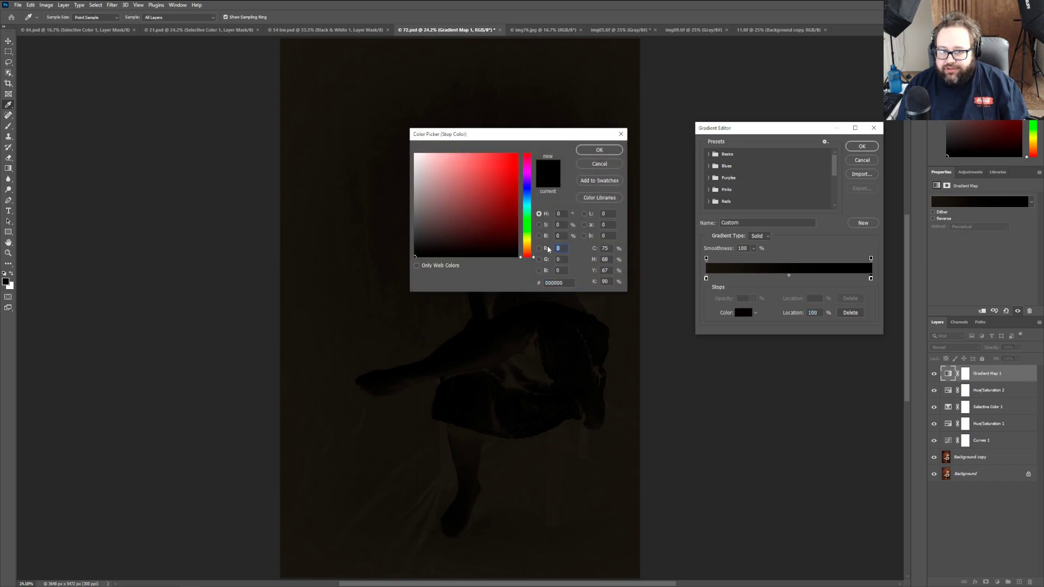
type("164")
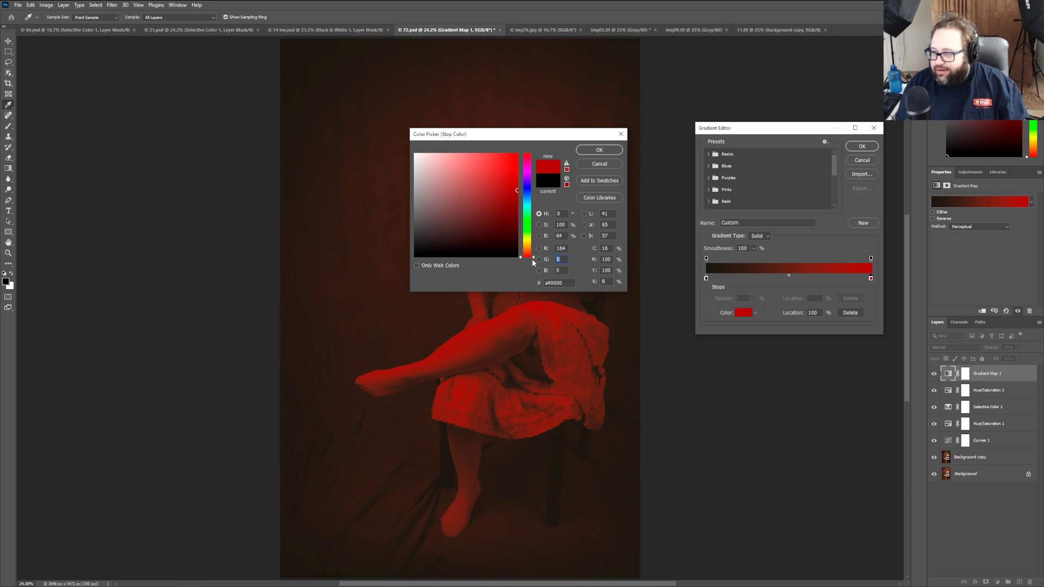
type("158")
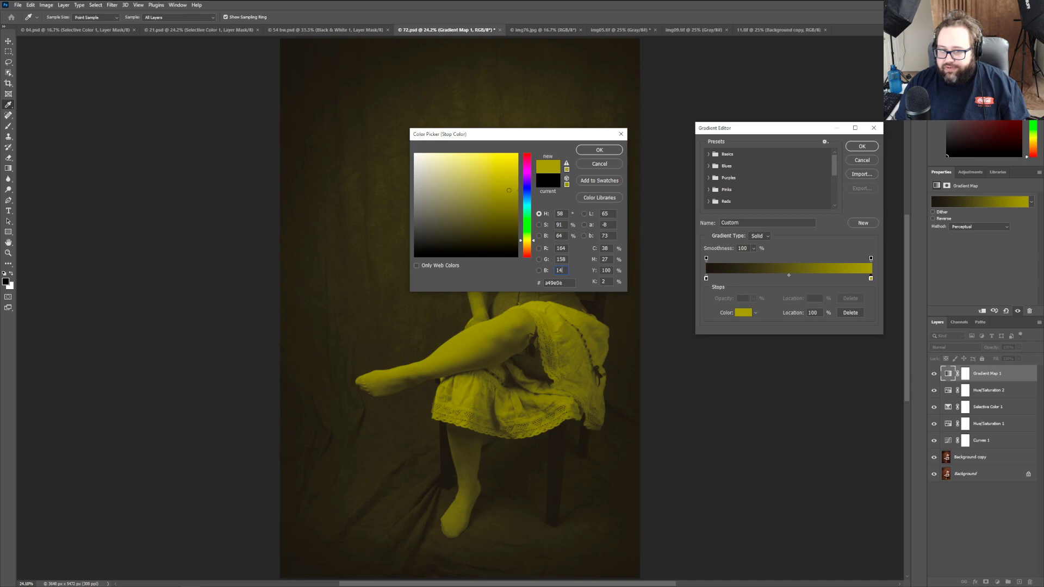
type("5")
left_click(589, 153)
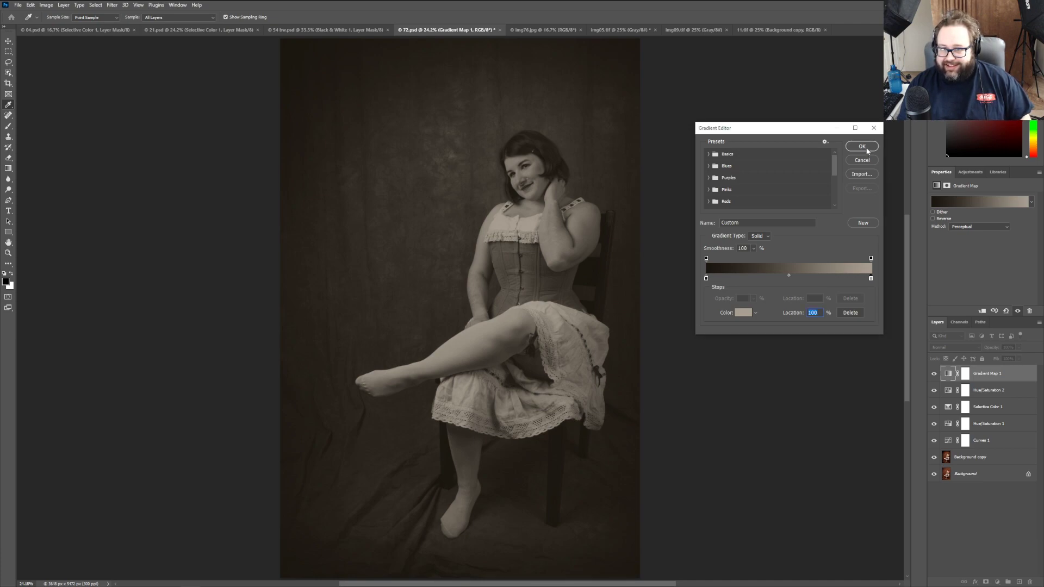
left_click(863, 147)
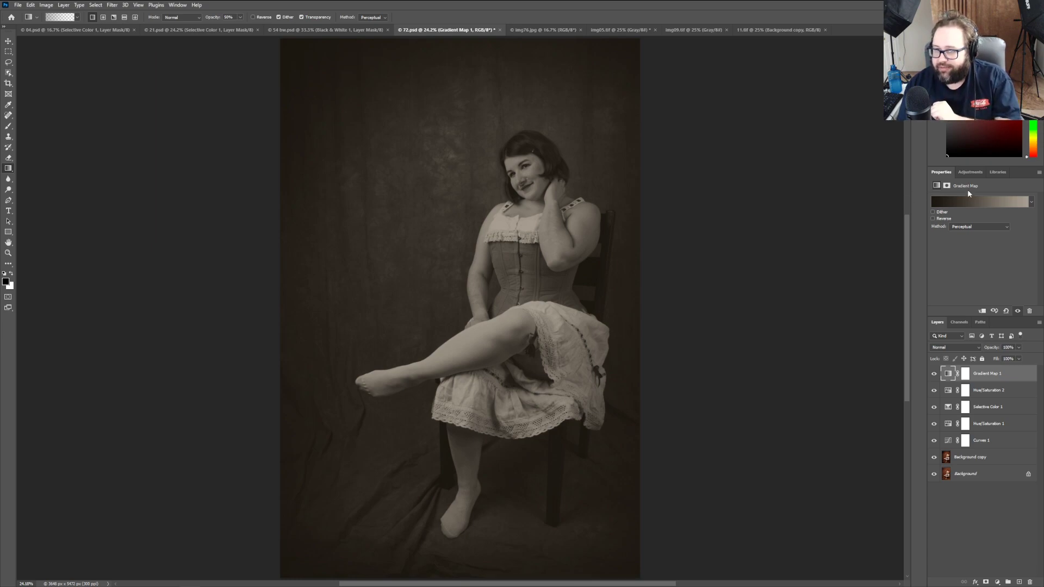
Step: Add a second Curves adjustment layer and place it directly below the Gradient Map layer
left_click(971, 172)
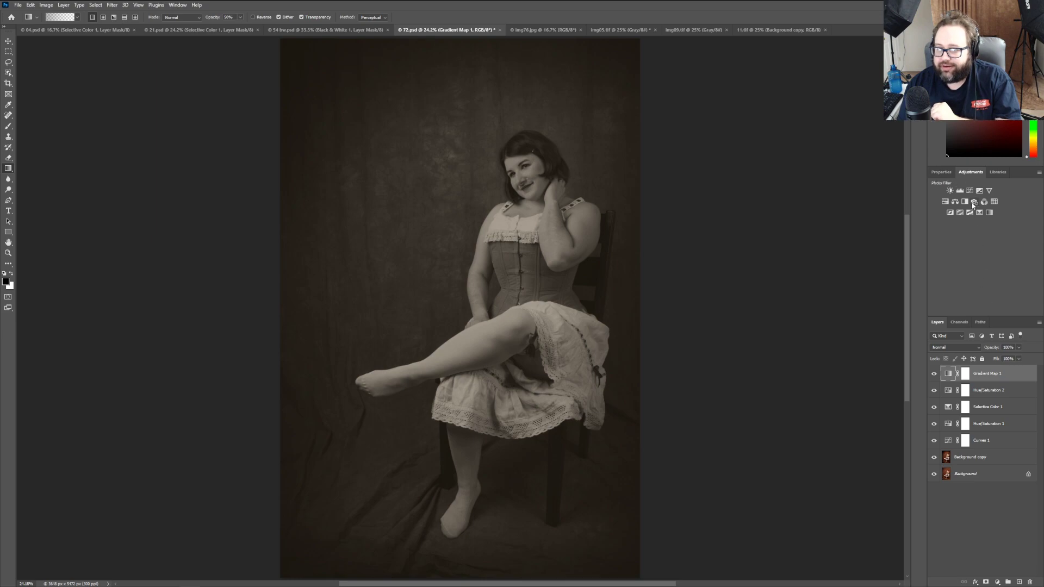
left_click(969, 190)
left_click_drag(995, 389, 994, 394)
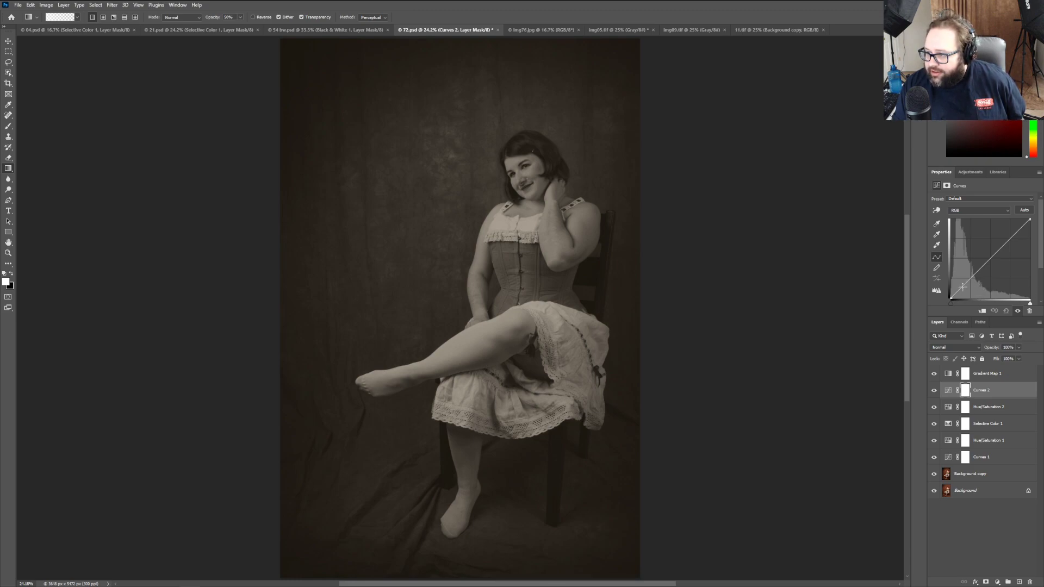
Step: Shape the new Curves layer's RGB curve into an S, lowering the deep shadows and raising the midtones
left_click_drag(962, 288, 964, 292)
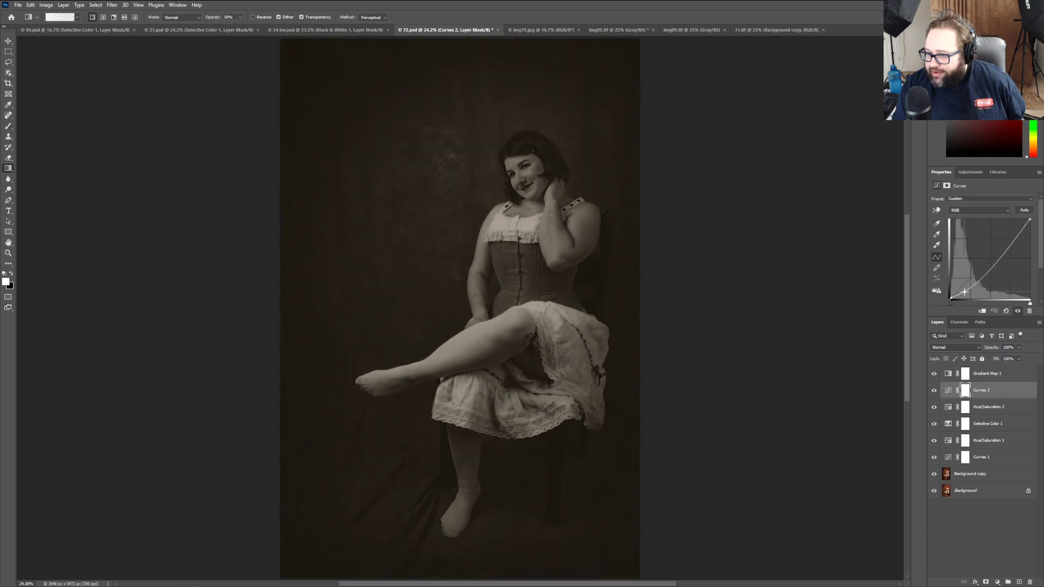
left_click_drag(970, 284, 971, 279)
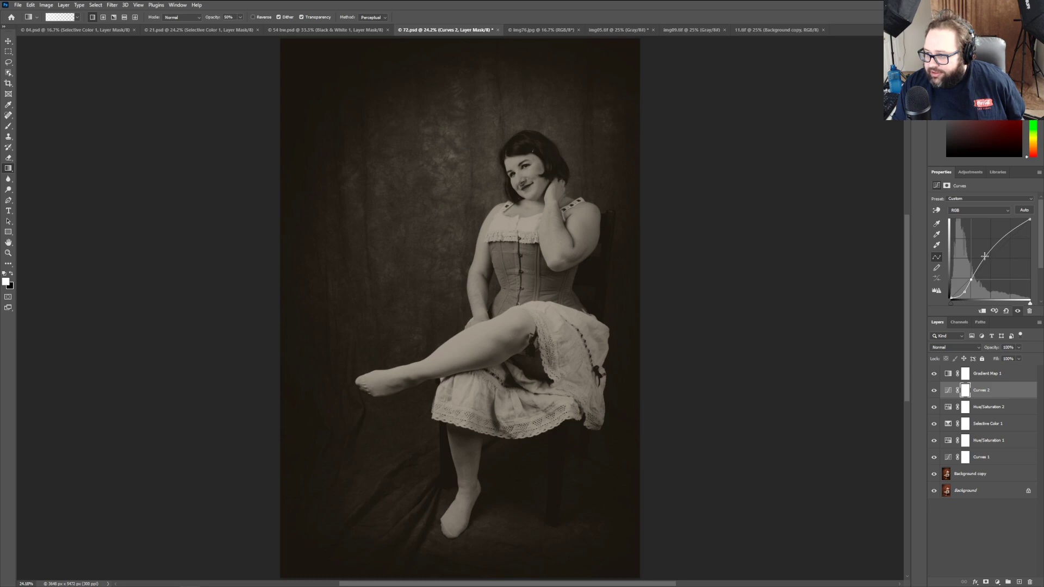
left_click(984, 257)
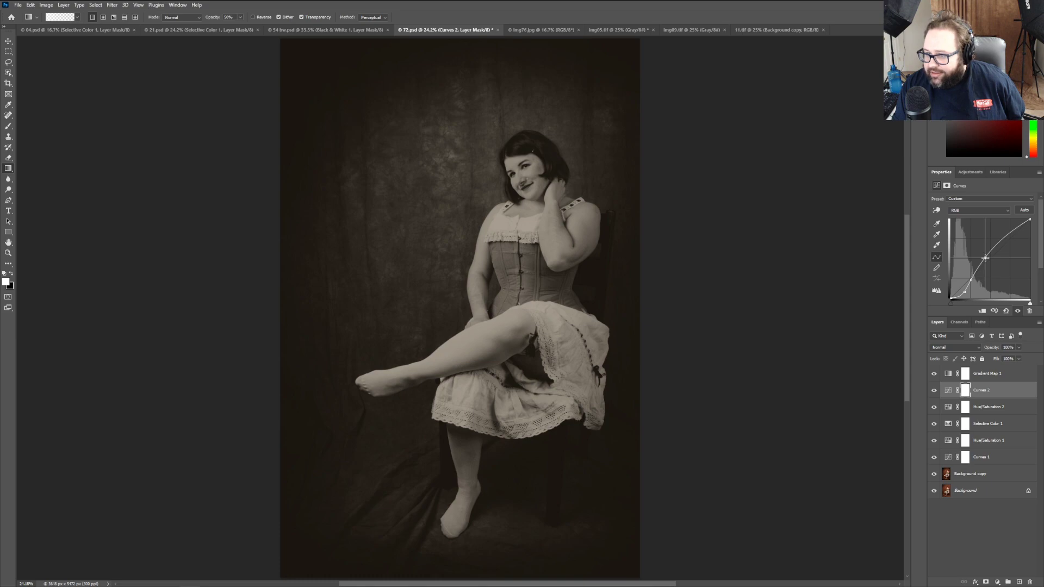
Step: Refine the upper Curves layer's RGB curve by nudging the midtone point and raising the highlights, and select the Gradient Map layer
left_click_drag(985, 258, 988, 257)
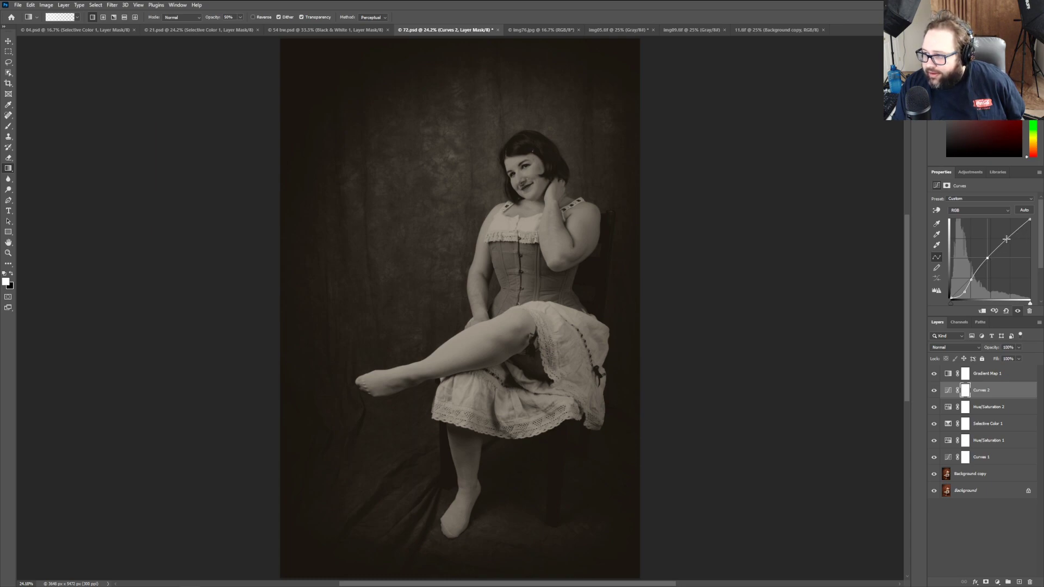
left_click_drag(1006, 239, 1003, 234)
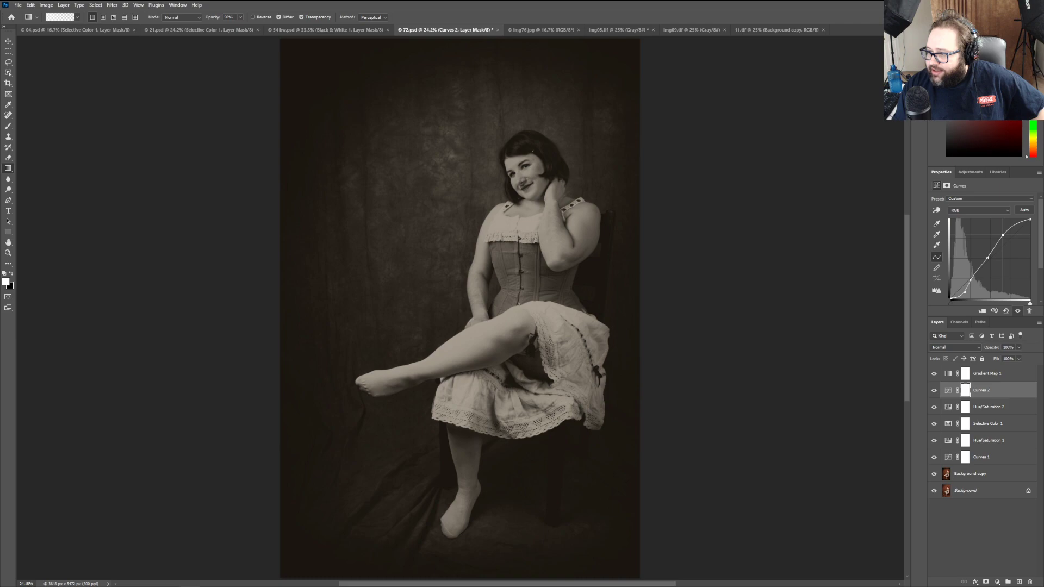
left_click(969, 173)
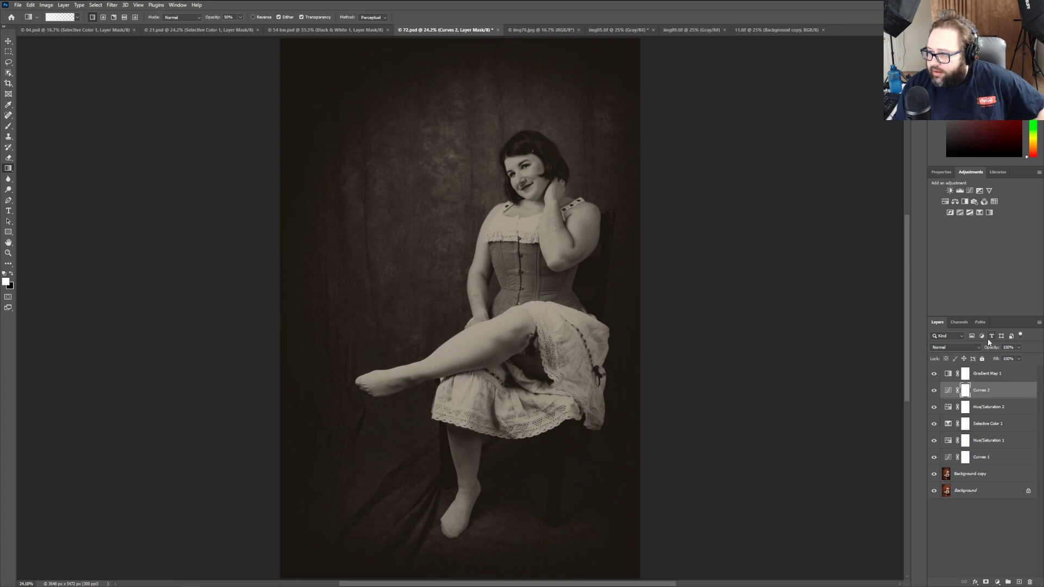
left_click(980, 375)
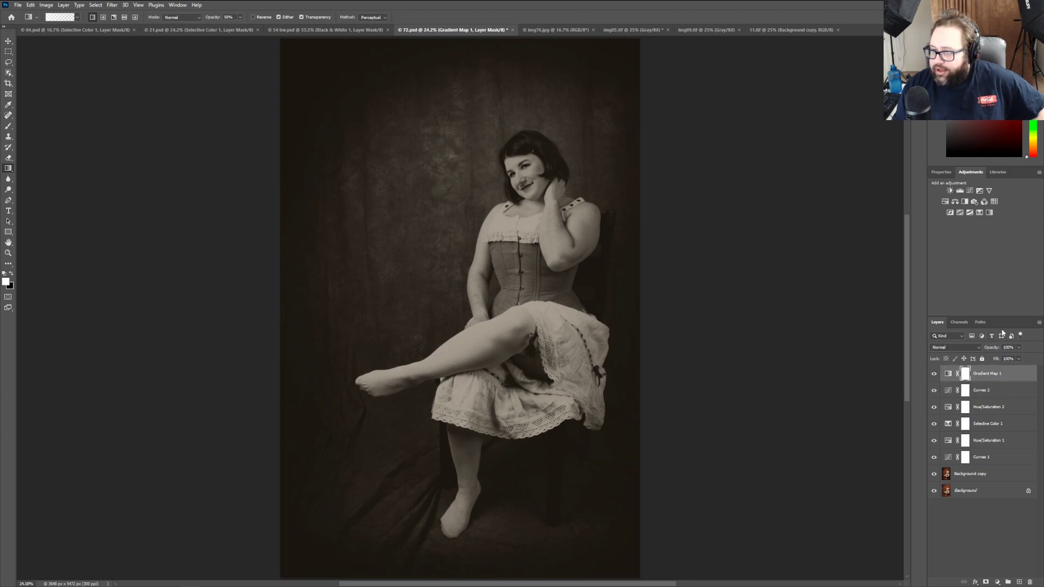
left_click(1008, 582)
key("d")
key("x")
left_click(30, 5)
left_click(54, 13)
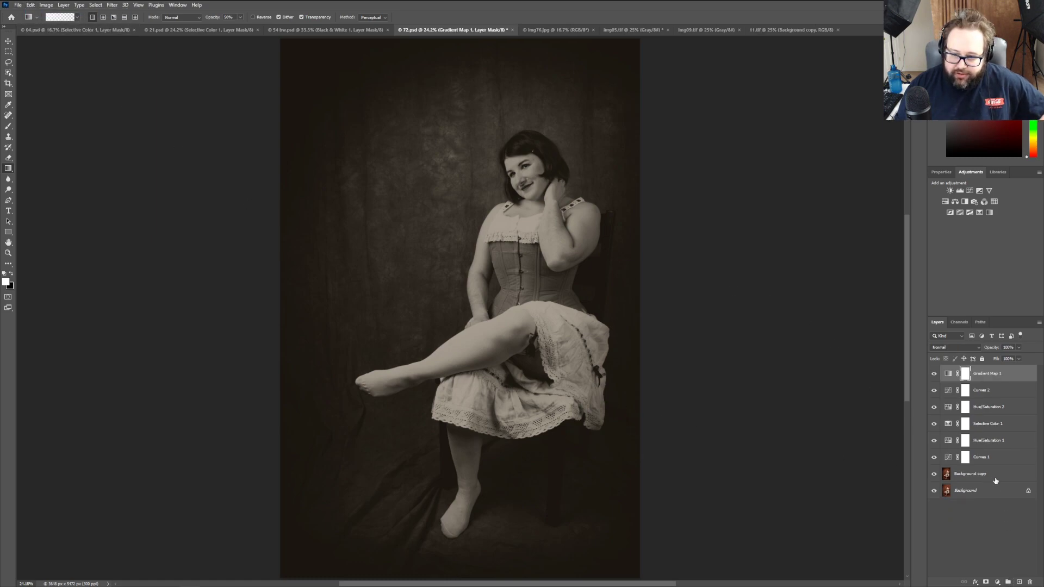
Step: Add a new empty layer above the Gradient Map layer and set its blend mode to Soft Light in its Blending Options
left_click(1018, 583)
key("x")
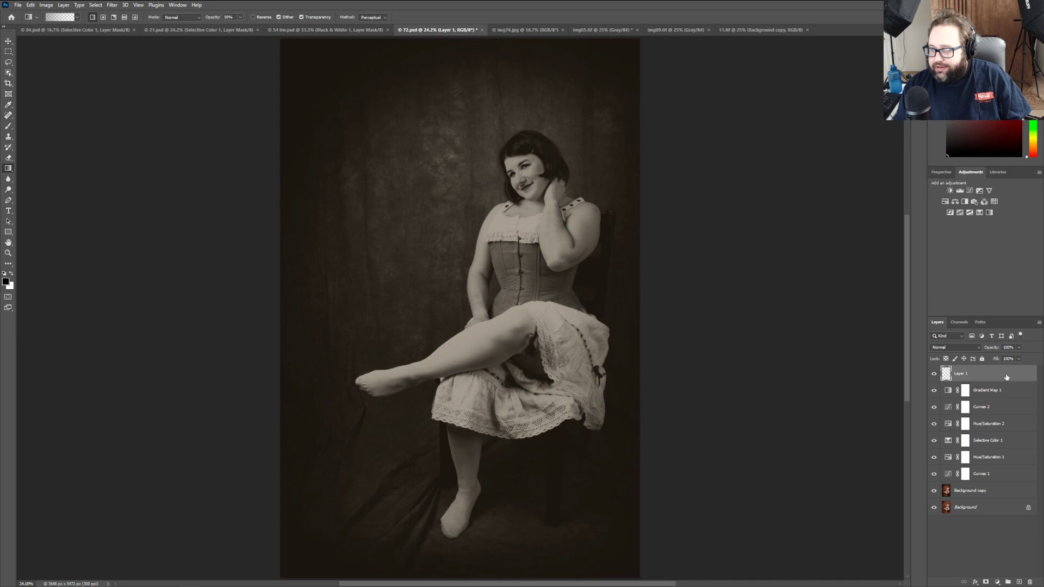
left_click(978, 347)
left_click(977, 345)
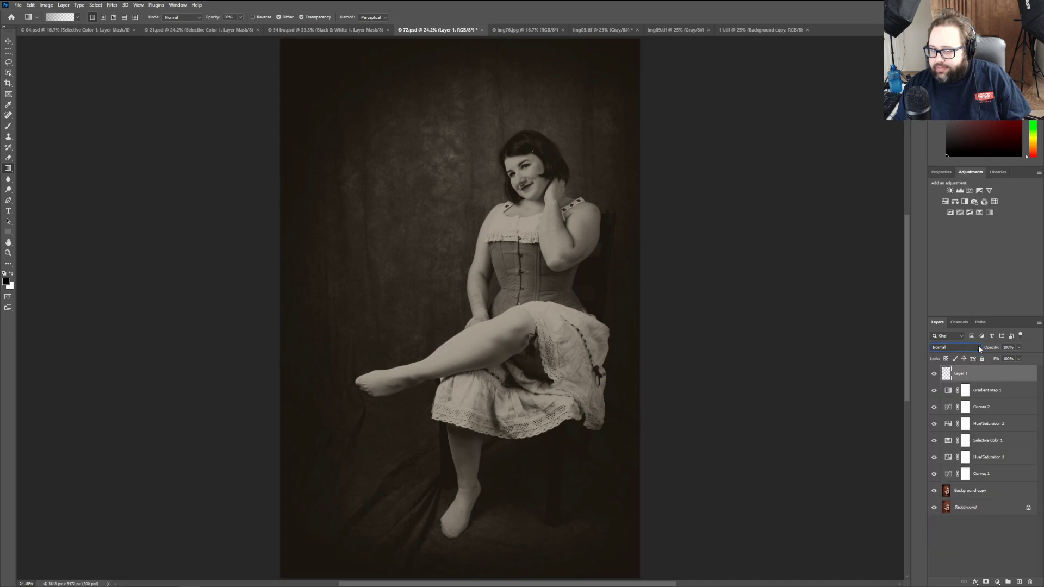
right_click(977, 369)
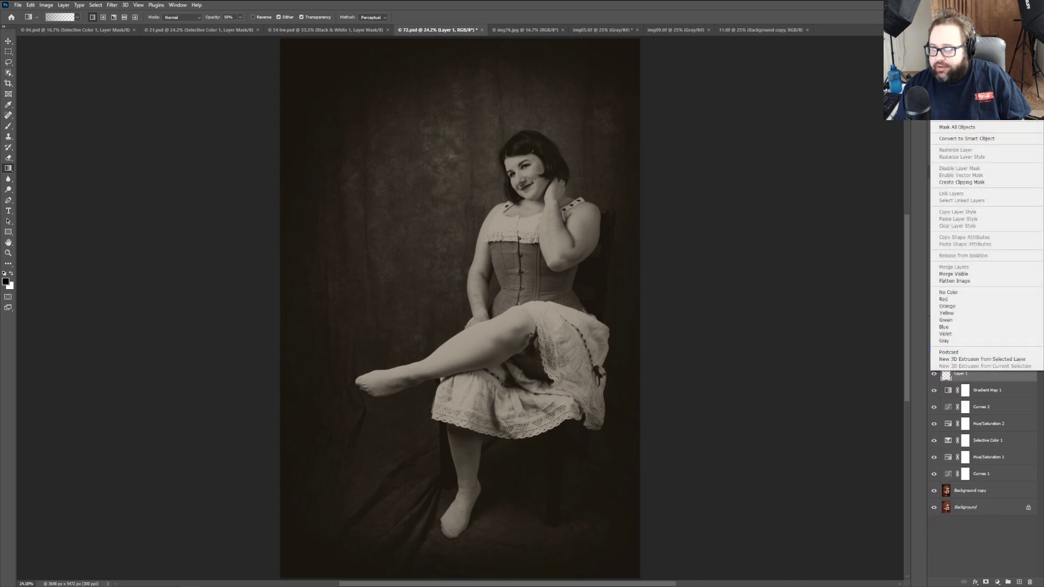
left_click(960, 17)
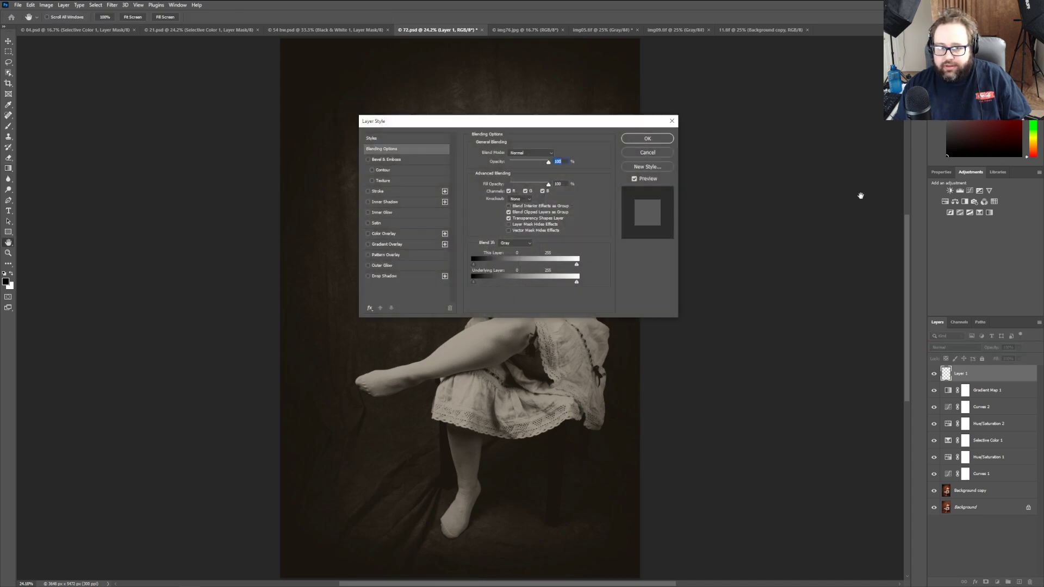
left_click(533, 153)
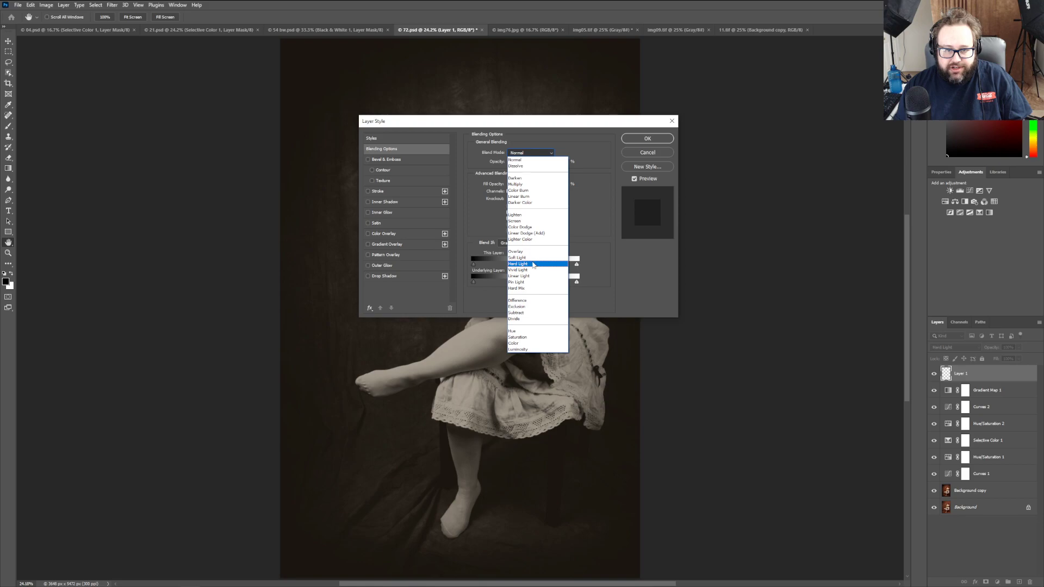
left_click(533, 258)
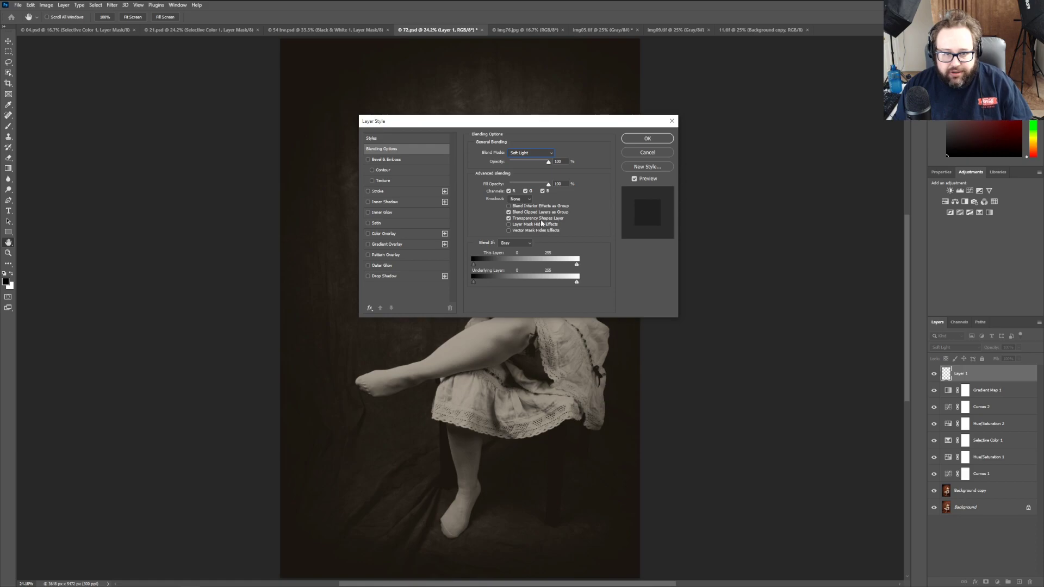
left_click(550, 153)
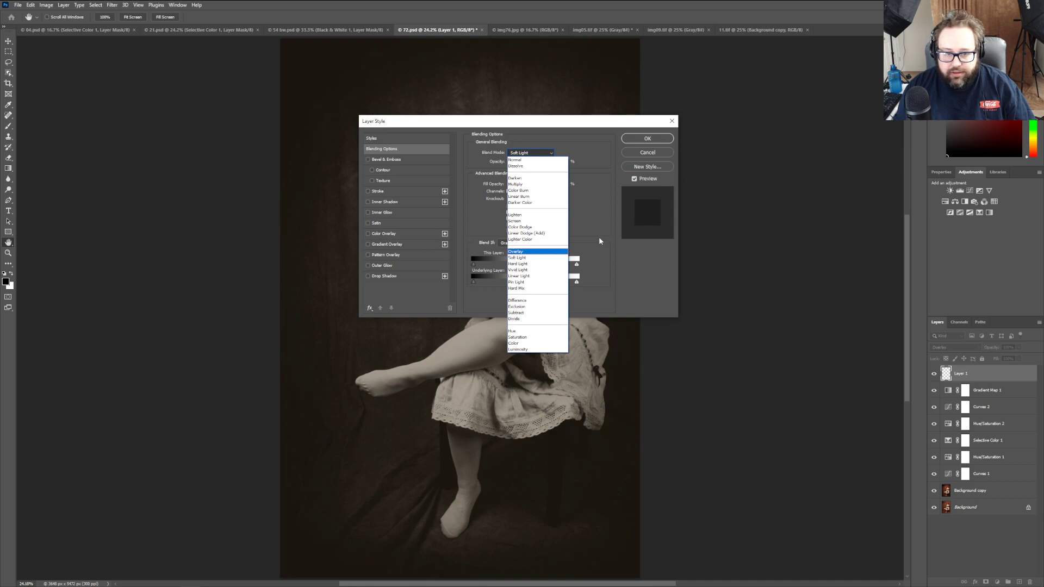
left_click(541, 261)
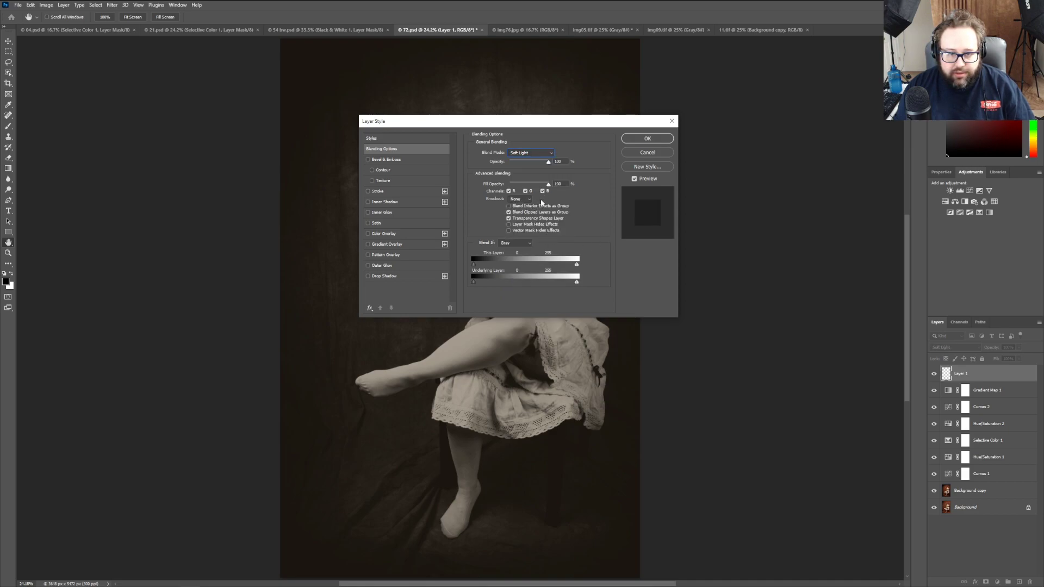
left_click(529, 244)
left_click(552, 240)
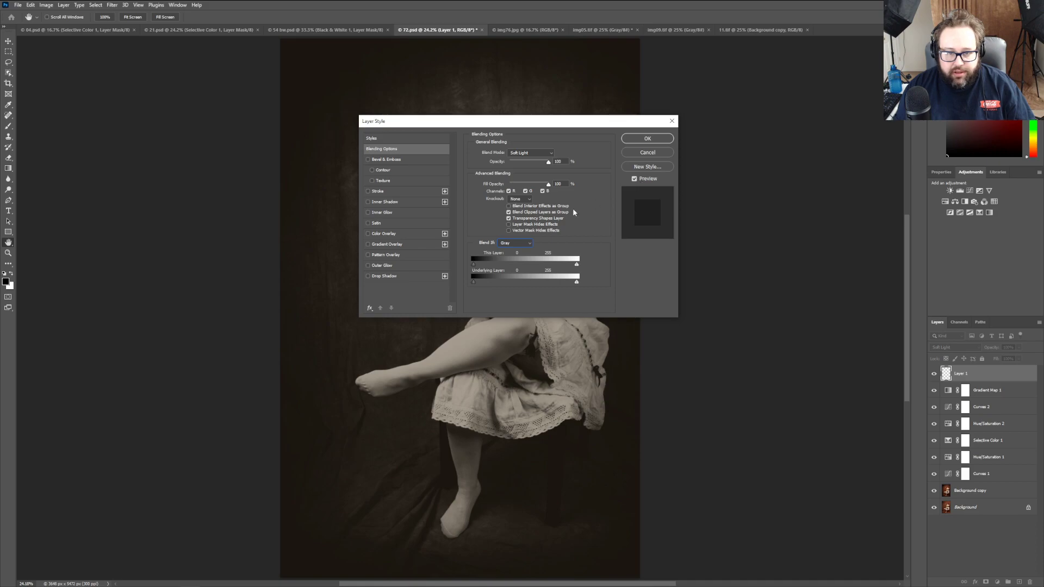
left_click(527, 199)
left_click(527, 202)
left_click(528, 245)
left_click(529, 249)
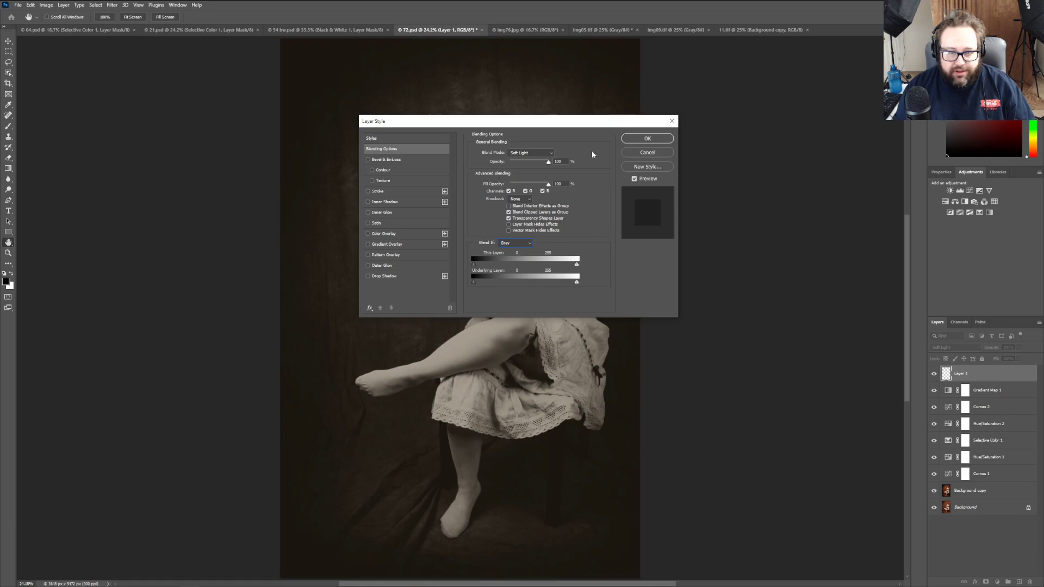
Step: Set the new layer's opacity to 50% and accept its blending options
left_click_drag(539, 163, 529, 163)
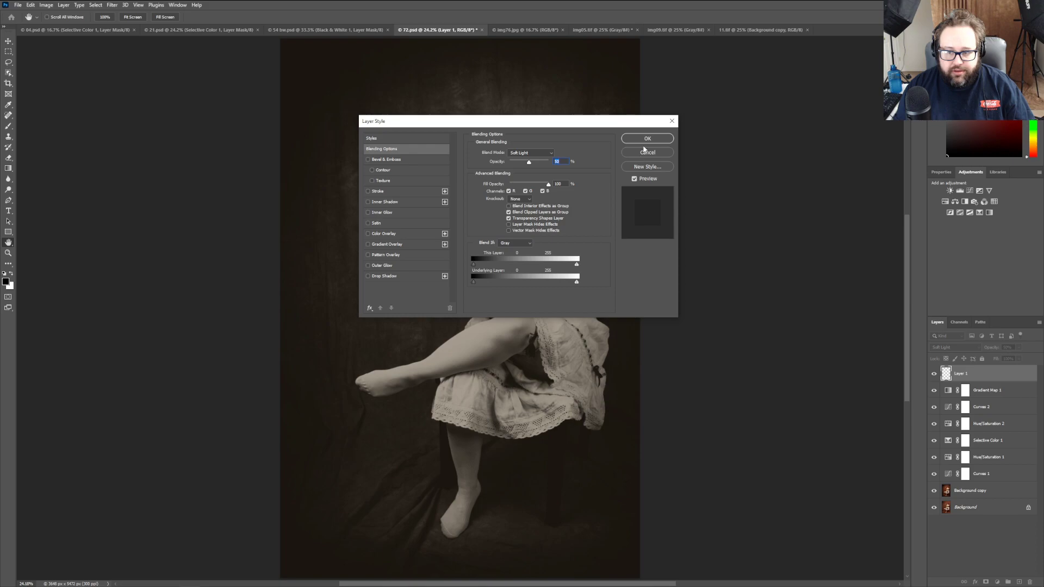
left_click(645, 139)
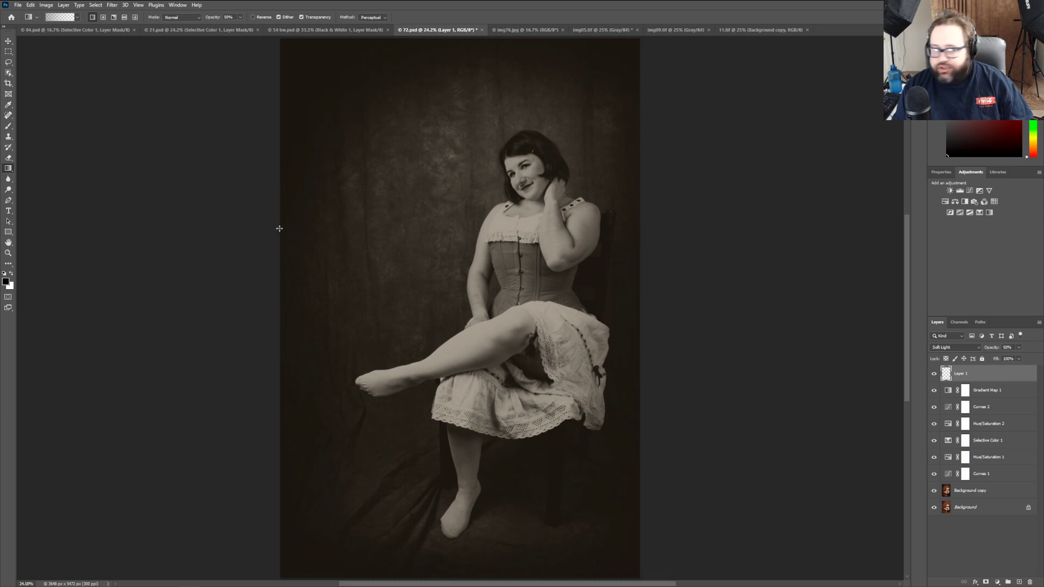
Step: Set up the Brush tool with white as the foreground color, a size of about 139 px and 22% opacity
left_click(9, 128)
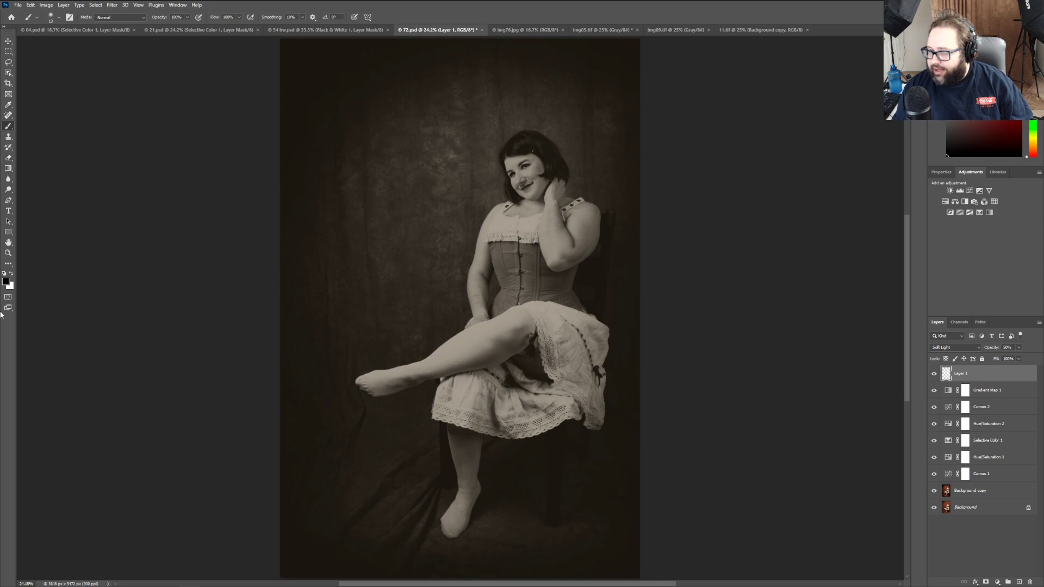
left_click(11, 273)
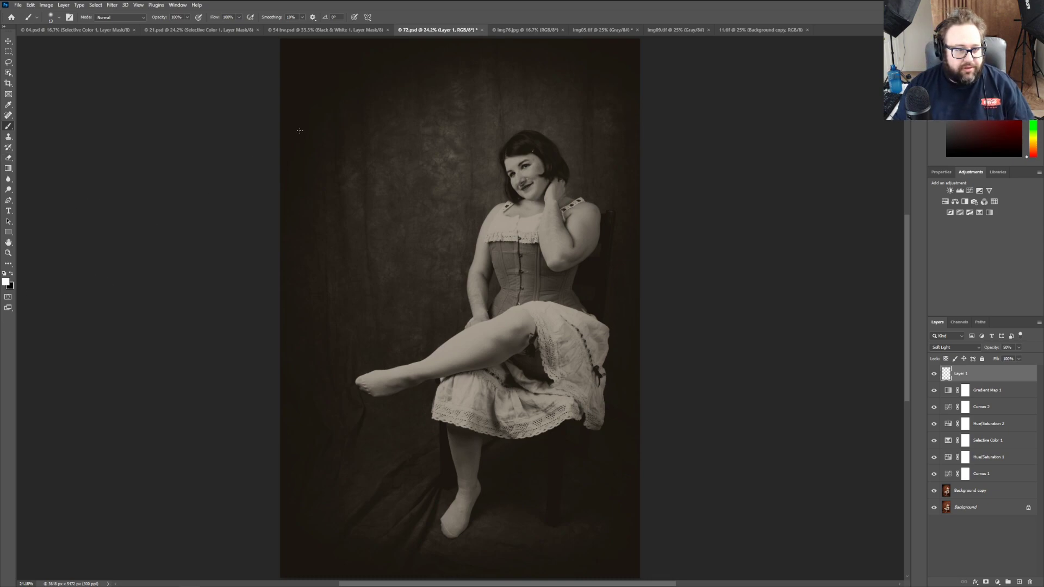
left_click(58, 18)
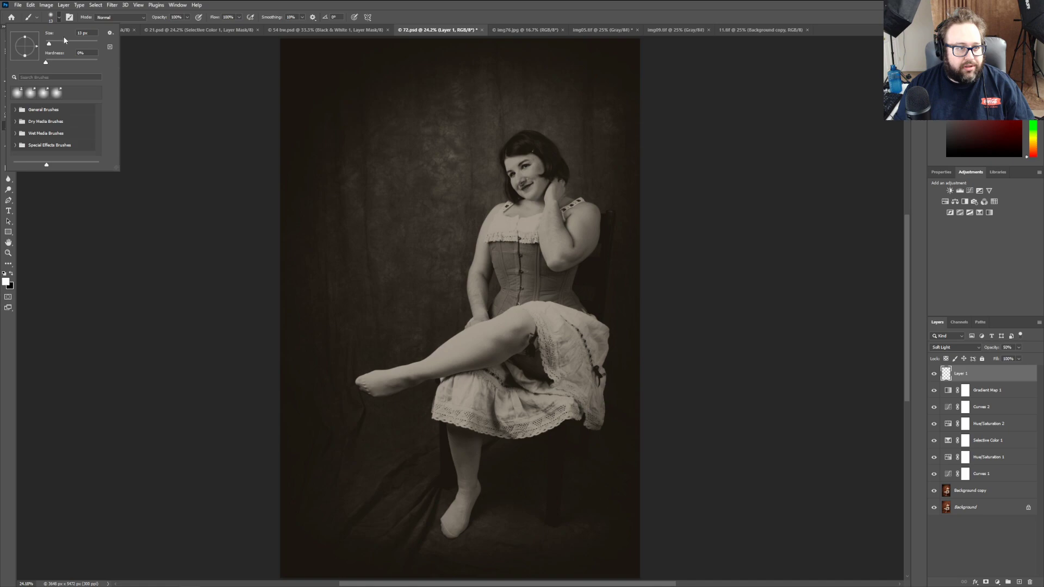
left_click_drag(49, 43, 64, 44)
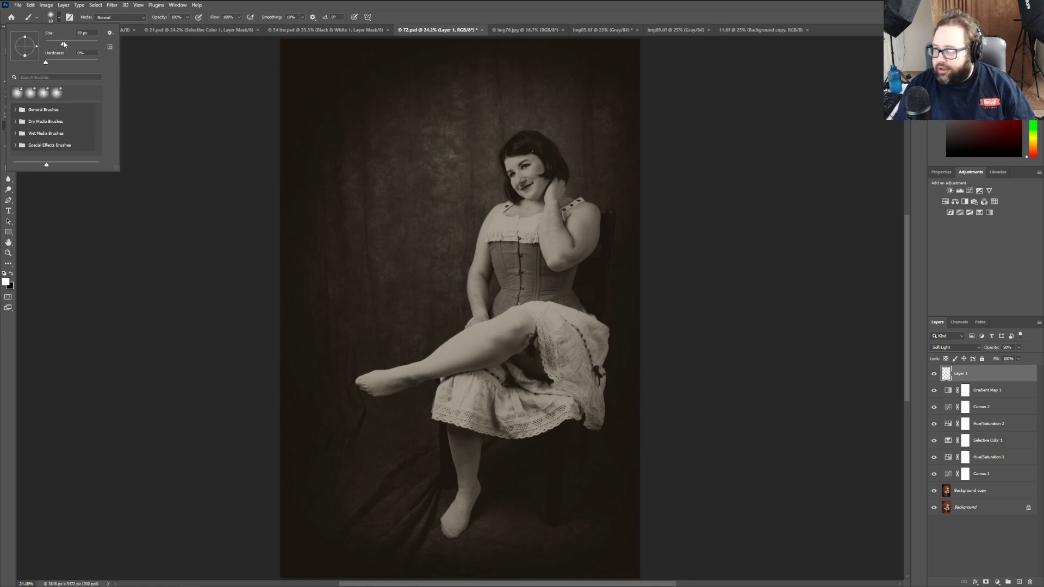
left_click_drag(64, 44, 78, 44)
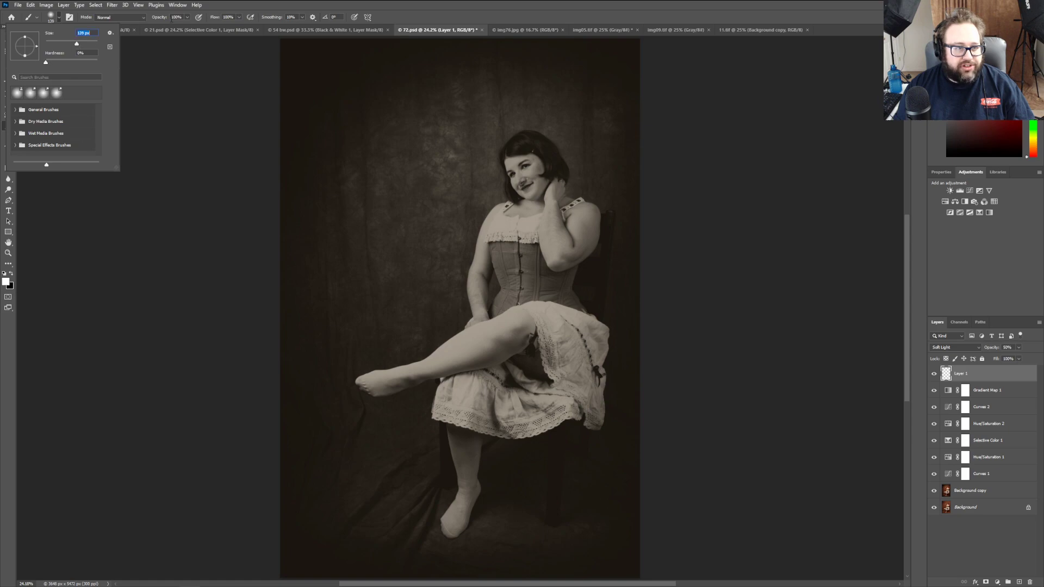
left_click(188, 17)
left_click_drag(187, 27, 158, 31)
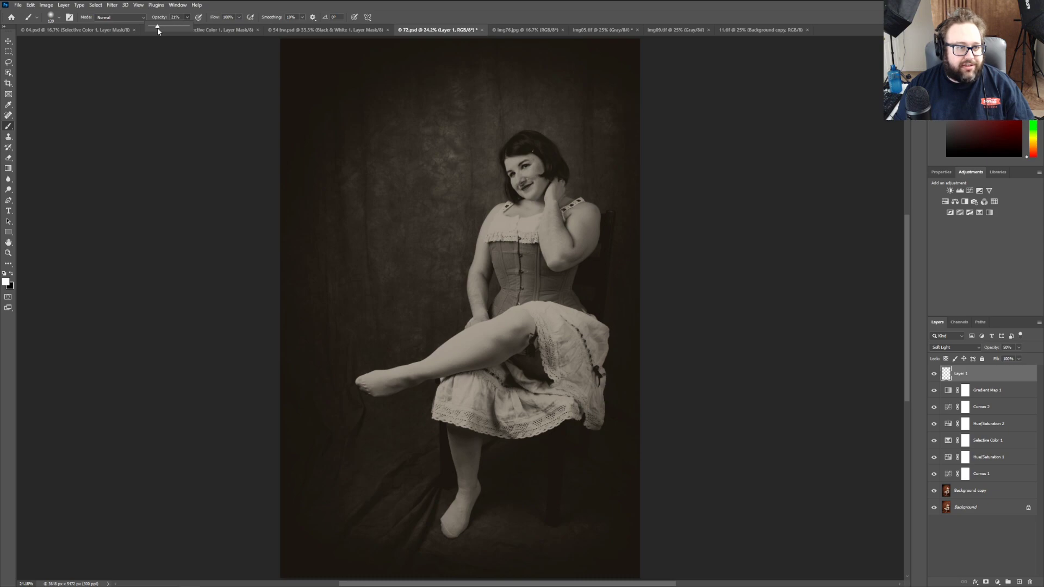
left_click_drag(158, 30, 159, 30)
Step: Try a white brush stroke across the upper-left area of the backdrop and undo it
left_click_drag(361, 91, 308, 130)
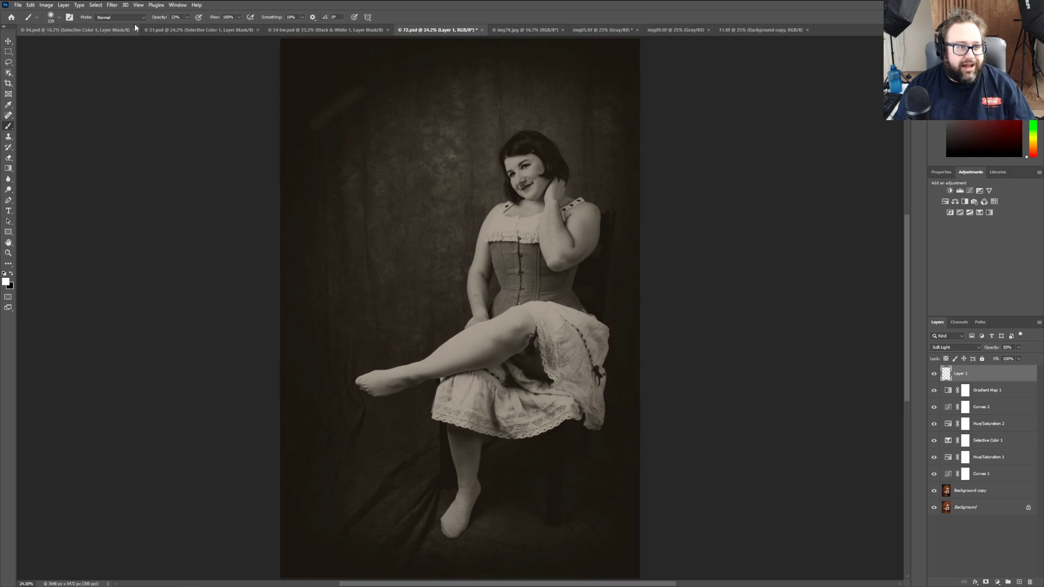
left_click(31, 5)
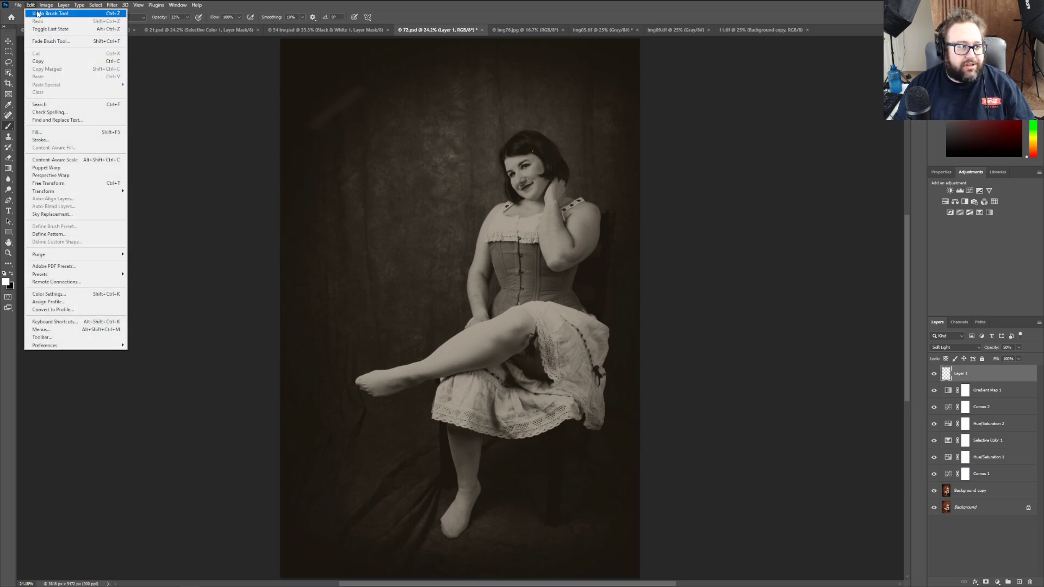
left_click(37, 13)
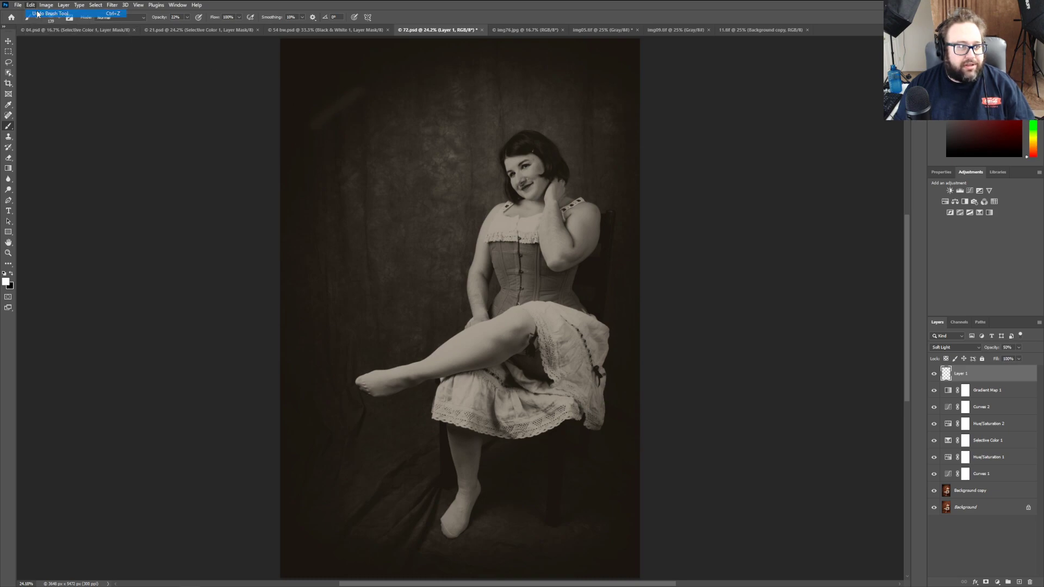
Step: Set the brush to 20% opacity and Soft Light mode, and enlarge it to a little over 400 px
left_click(174, 18)
type("20")
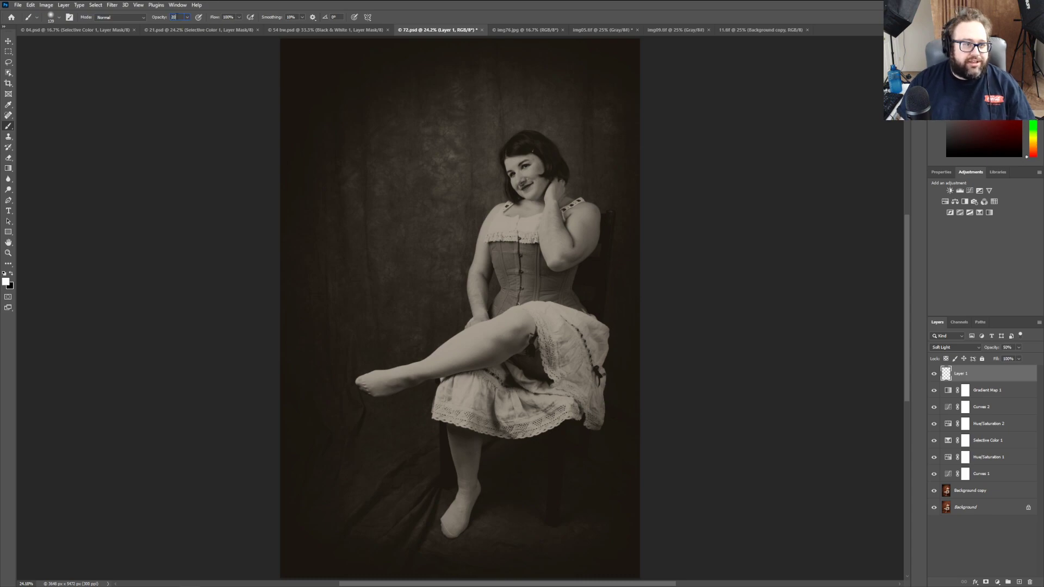
left_click(143, 18)
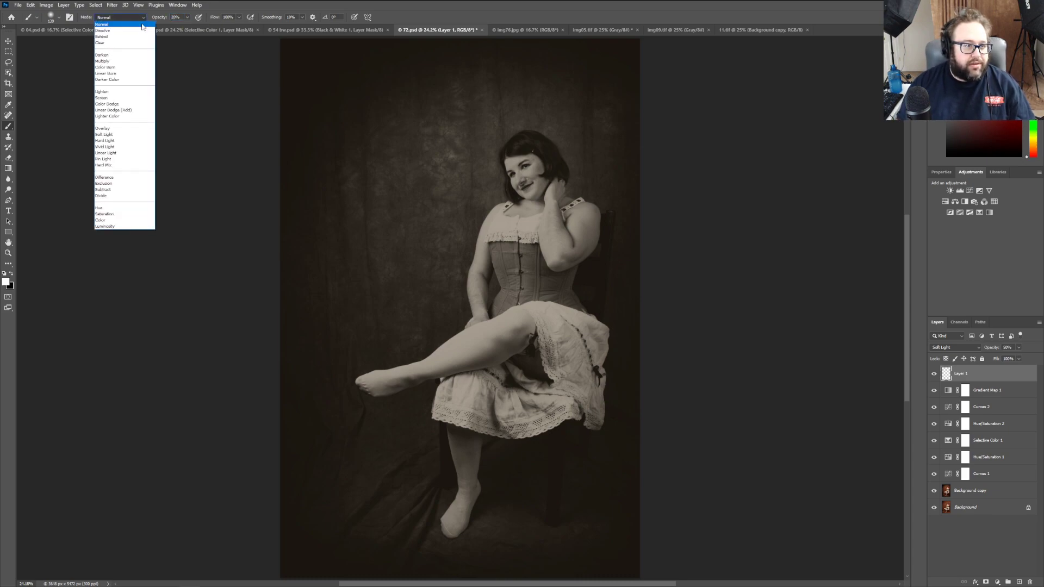
left_click(115, 135)
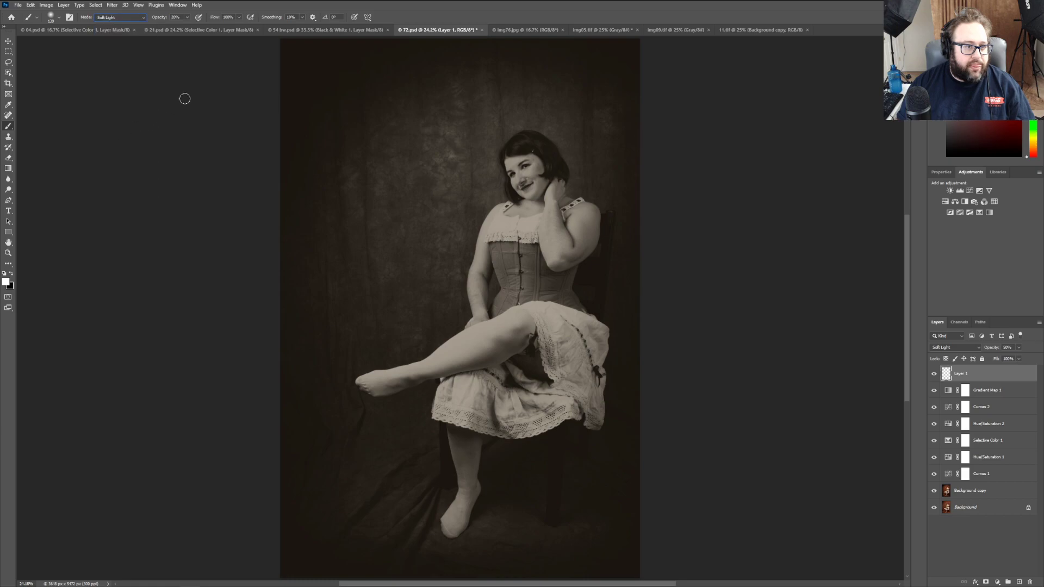
left_click(57, 17)
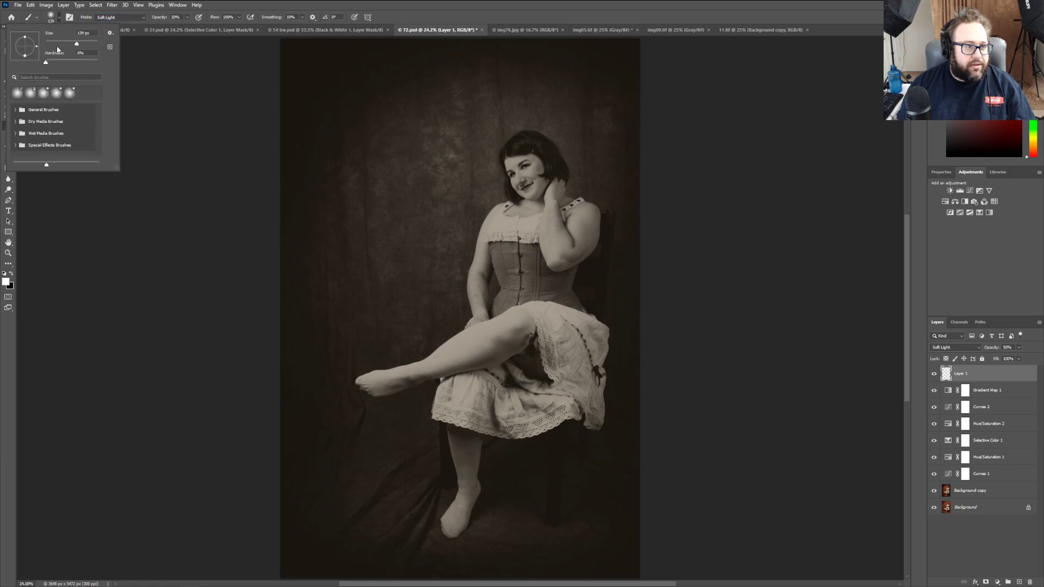
left_click_drag(82, 43, 91, 43)
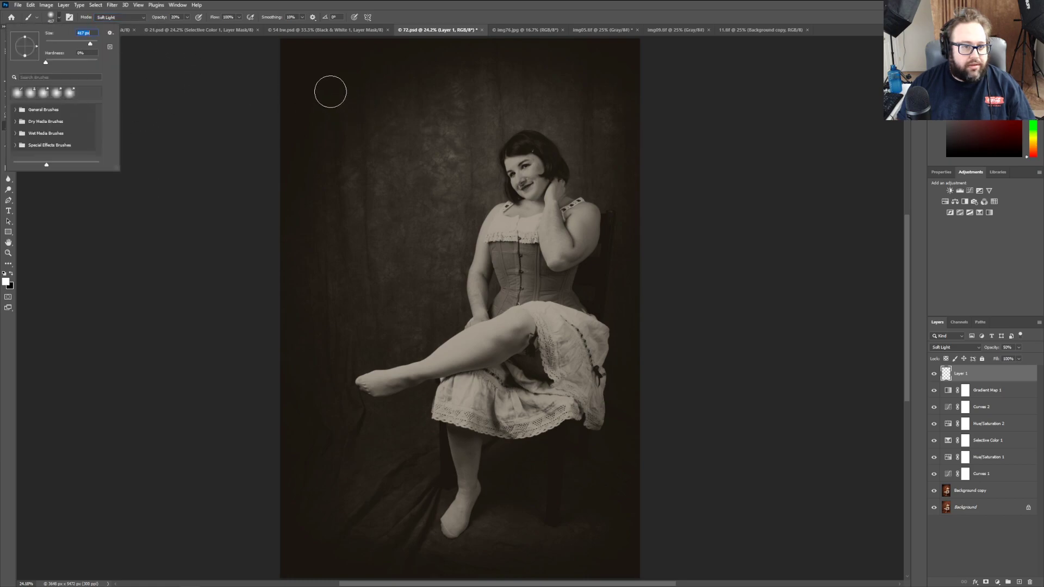
Step: Try lightening the upper backdrop with white brush strokes on the Soft Light layer, and undo all of them
left_click(364, 75)
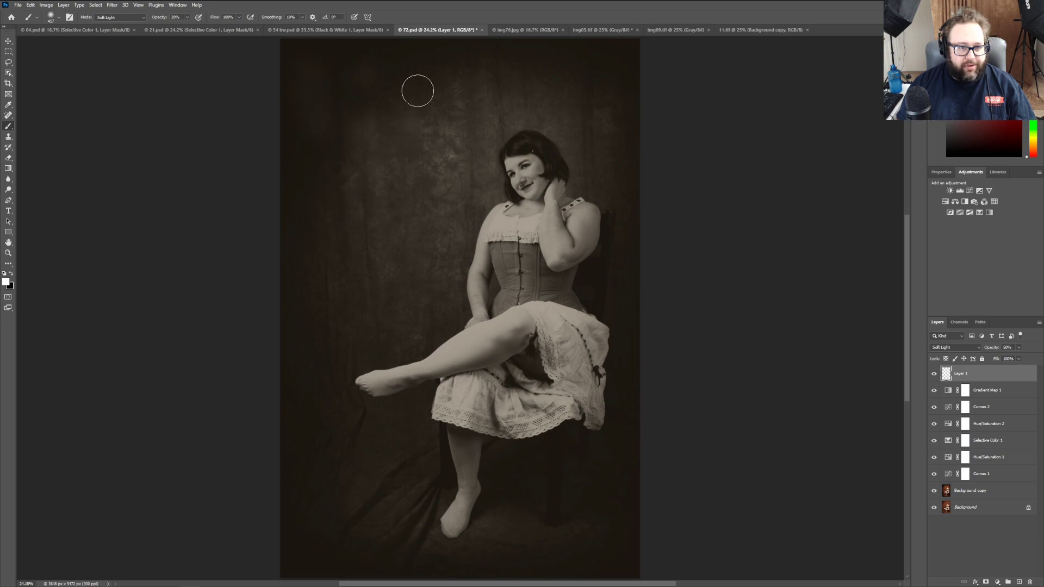
left_click(31, 6)
left_click(31, 7)
left_click(31, 6)
left_click(31, 5)
left_click(31, 6)
left_click(33, 15)
left_click(31, 5)
left_click(34, 14)
left_click(31, 5)
left_click(33, 15)
left_click(31, 6)
left_click(33, 15)
left_click(31, 5)
left_click(34, 14)
left_click(31, 6)
left_click(34, 14)
left_click(31, 6)
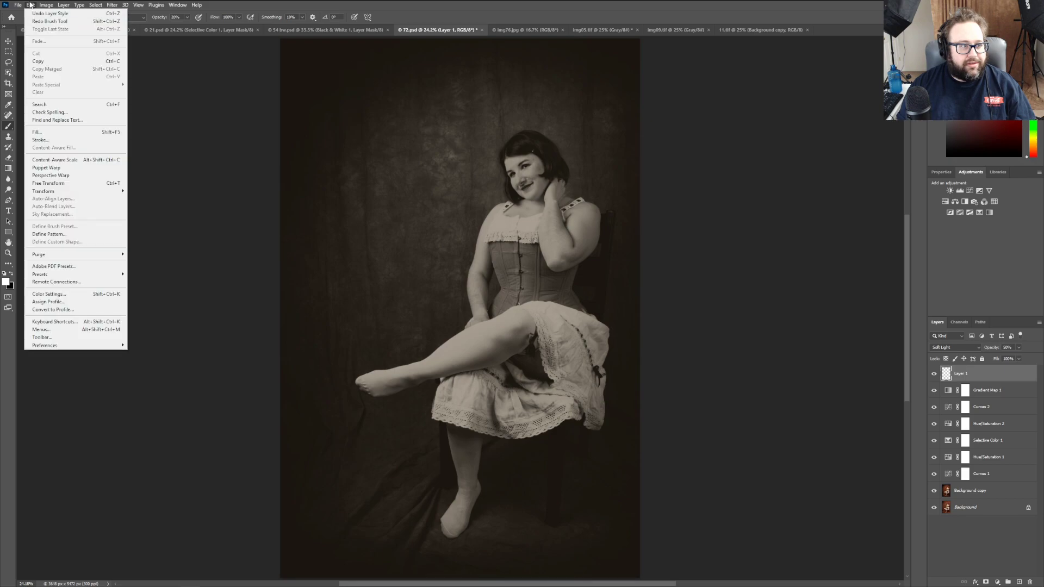
left_click(33, 15)
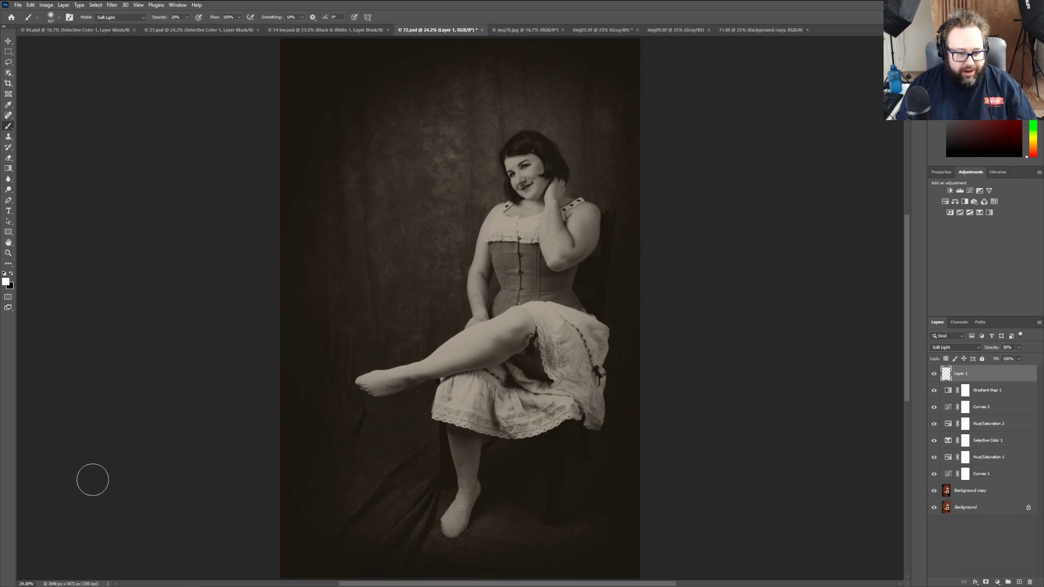
Step: Inspect the toned portrait at 33.3% zoom, from the face down to the feet and back up
left_click(8, 253)
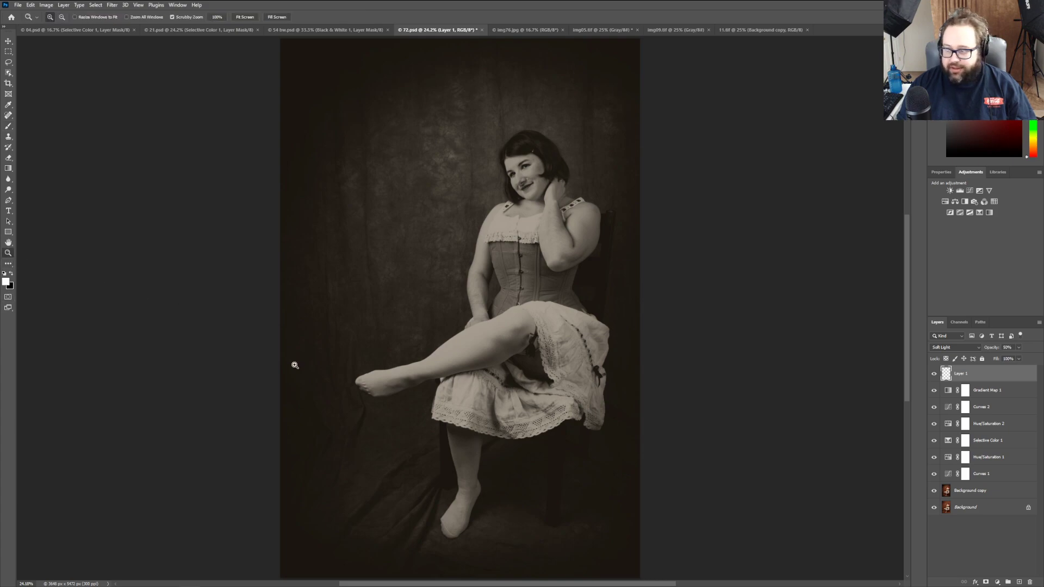
left_click_drag(520, 346, 560, 345)
scroll(560, 345, "up", 3)
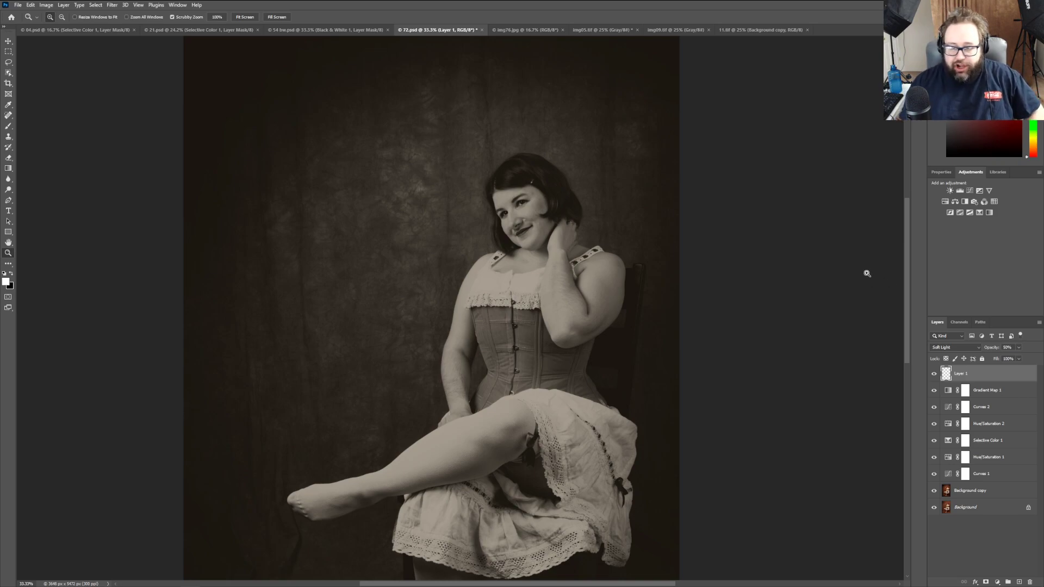
scroll(683, 280, "down", 5)
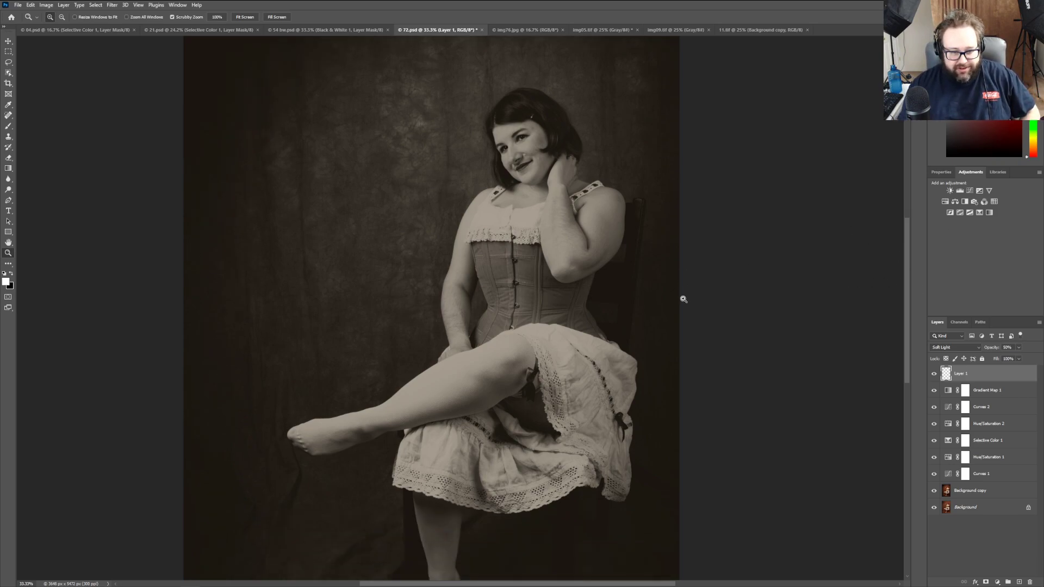
scroll(684, 299, "down", 2)
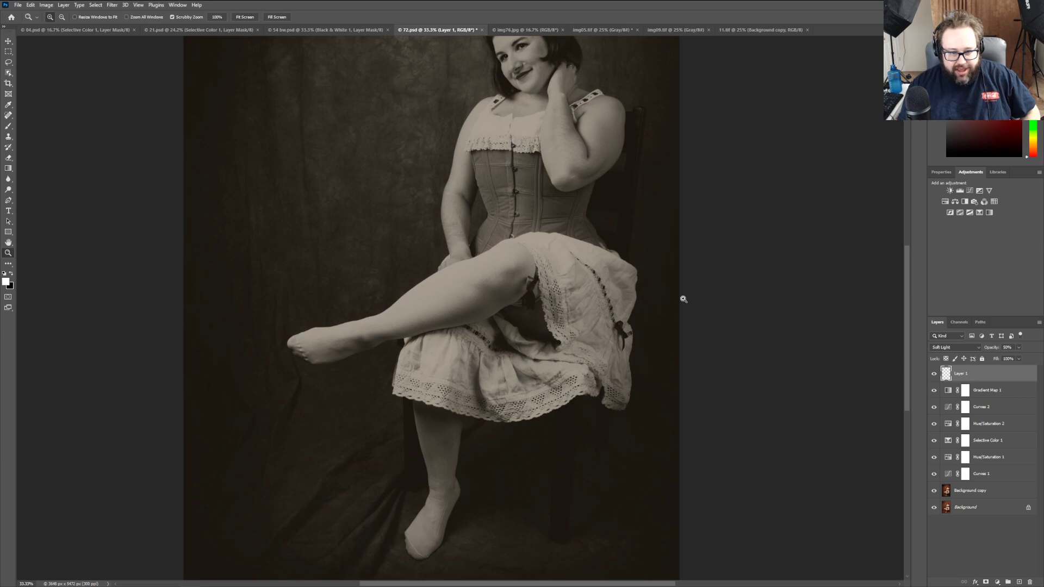
scroll(683, 299, "up", 3)
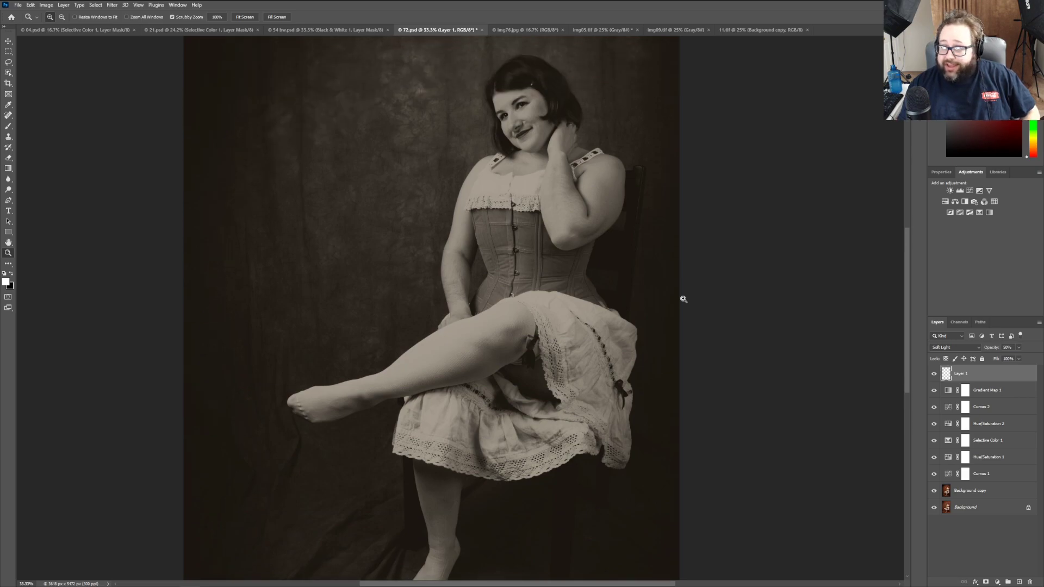
scroll(684, 299, "up", 2)
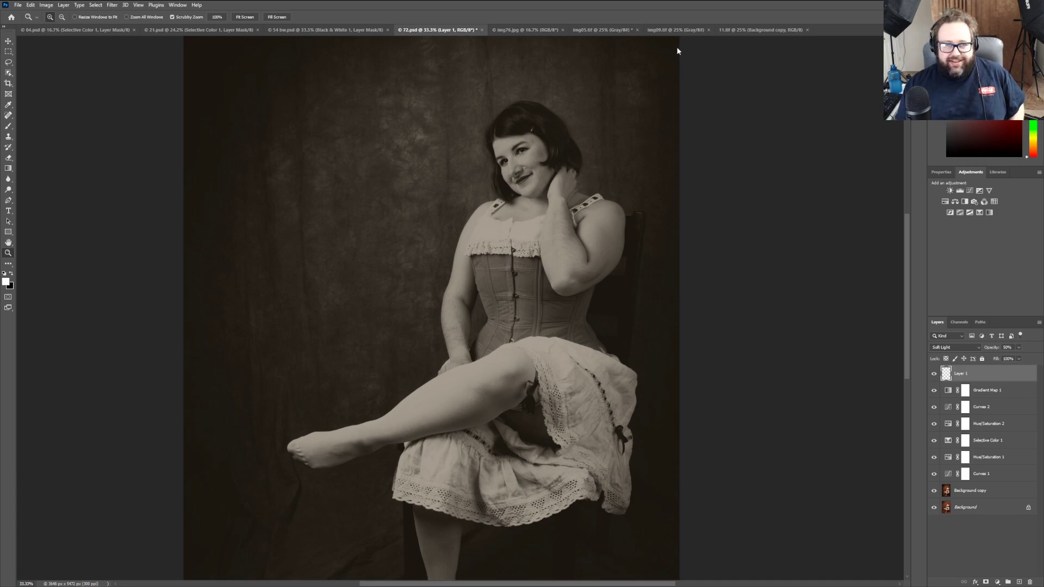
Step: Save the toned portrait as a separate Photoshop file named 72 tintype in the JPEG folder
left_click(18, 5)
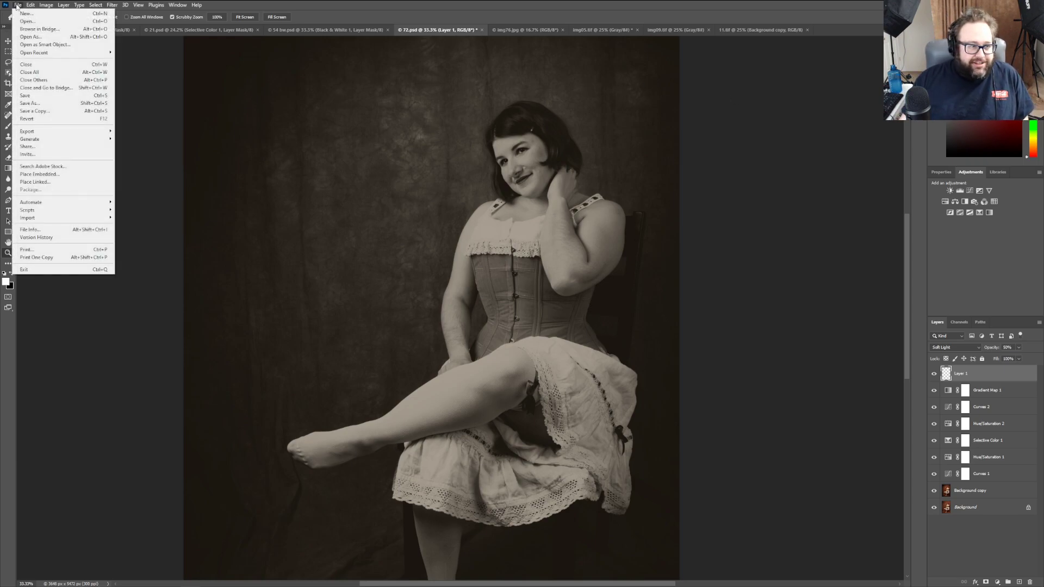
left_click(40, 103)
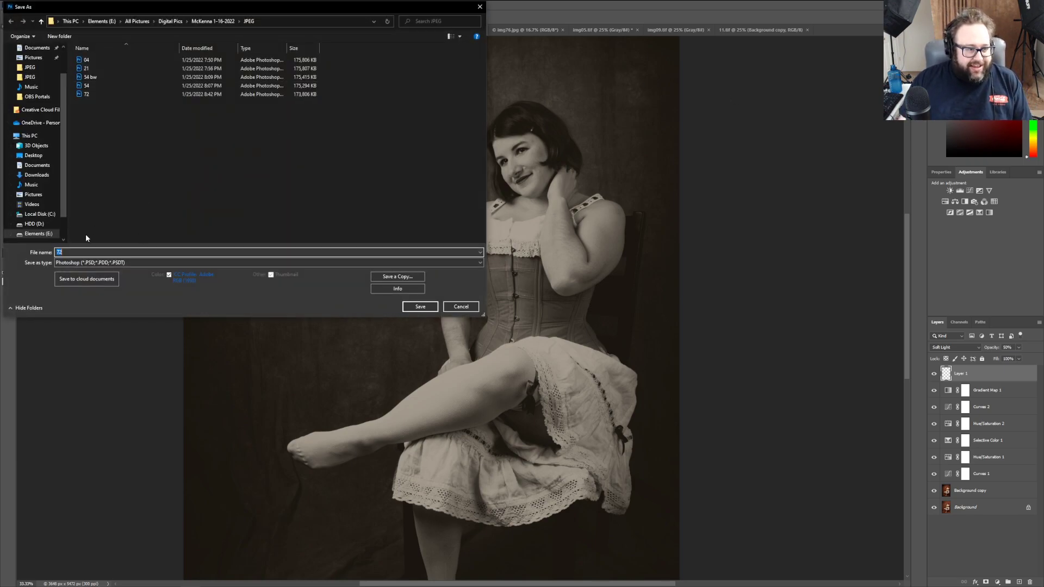
left_click(91, 252)
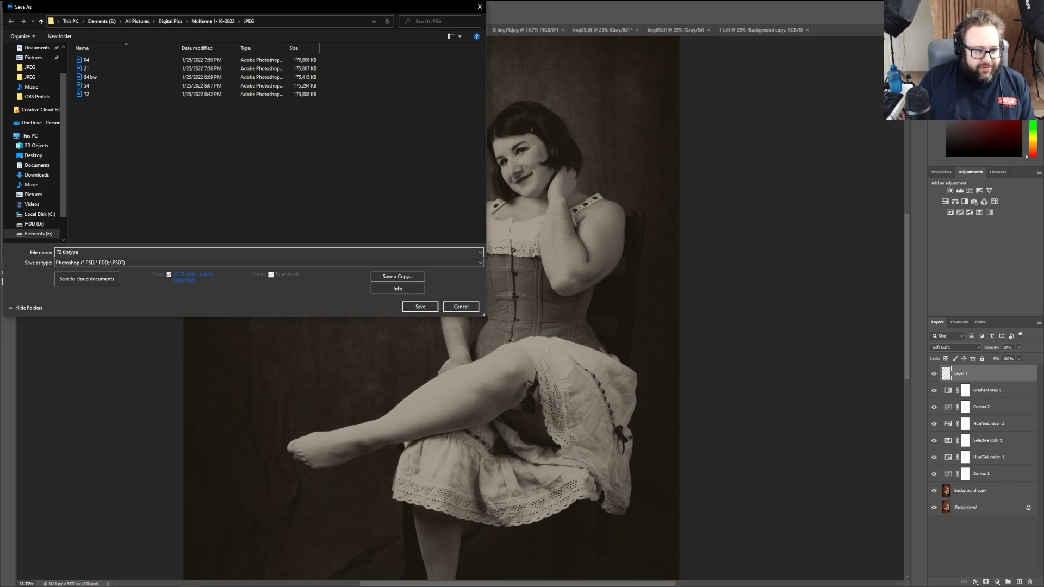
key("Return")
key("Return")
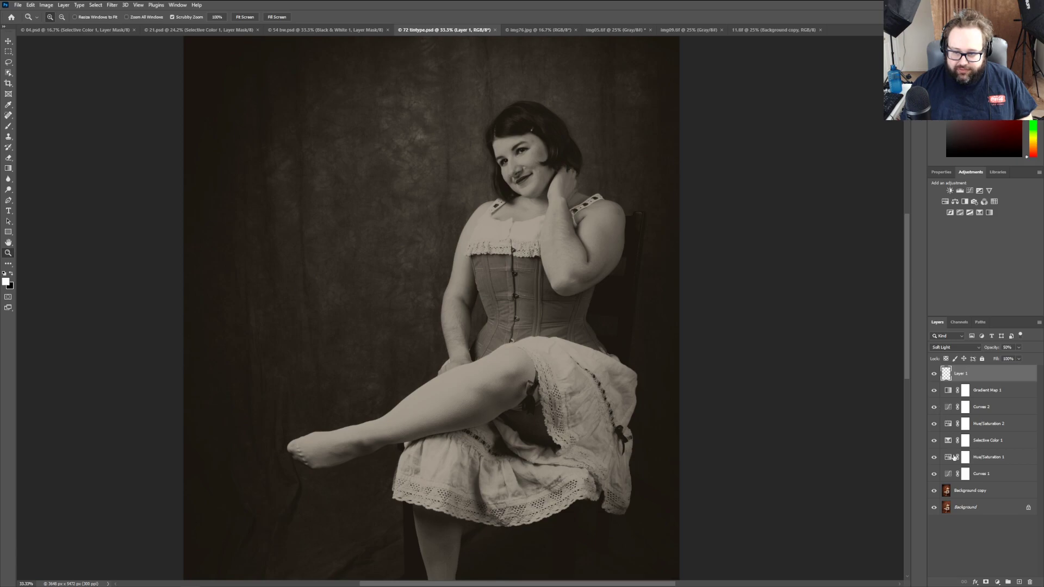
Step: Hide and show the Background copy layer to compare the image with and without the retouching
left_click(934, 490)
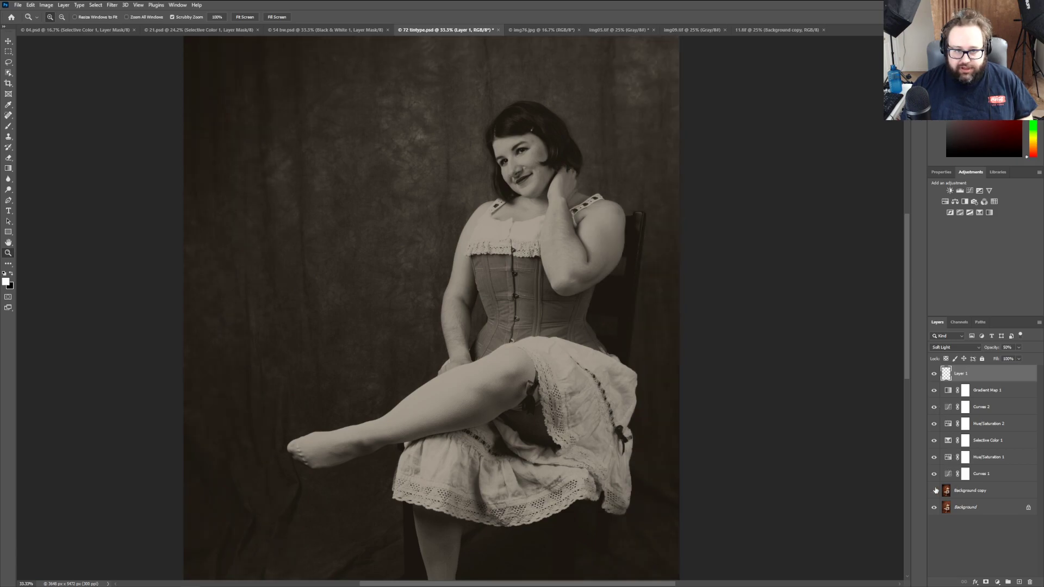
left_click(935, 490)
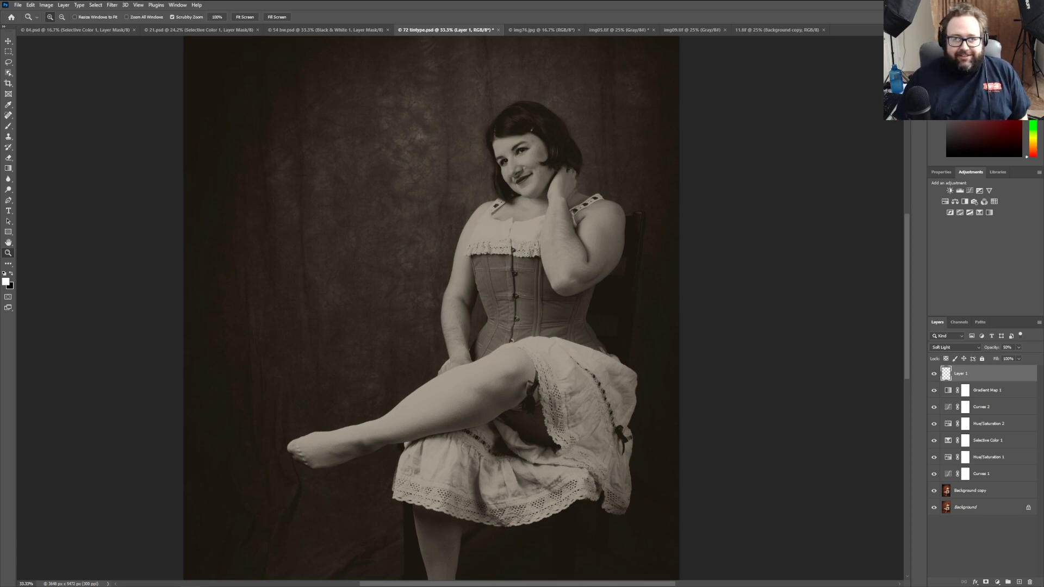
Step: Convert img09.tif from grayscale to RGB Color mode and duplicate its Background layer as Background copy
left_click(537, 31)
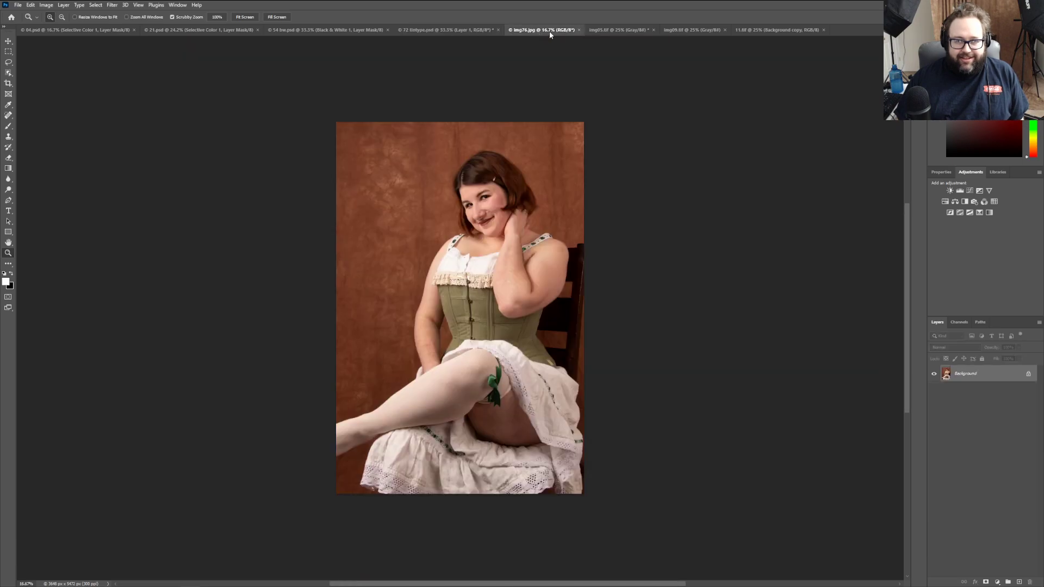
left_click(625, 31)
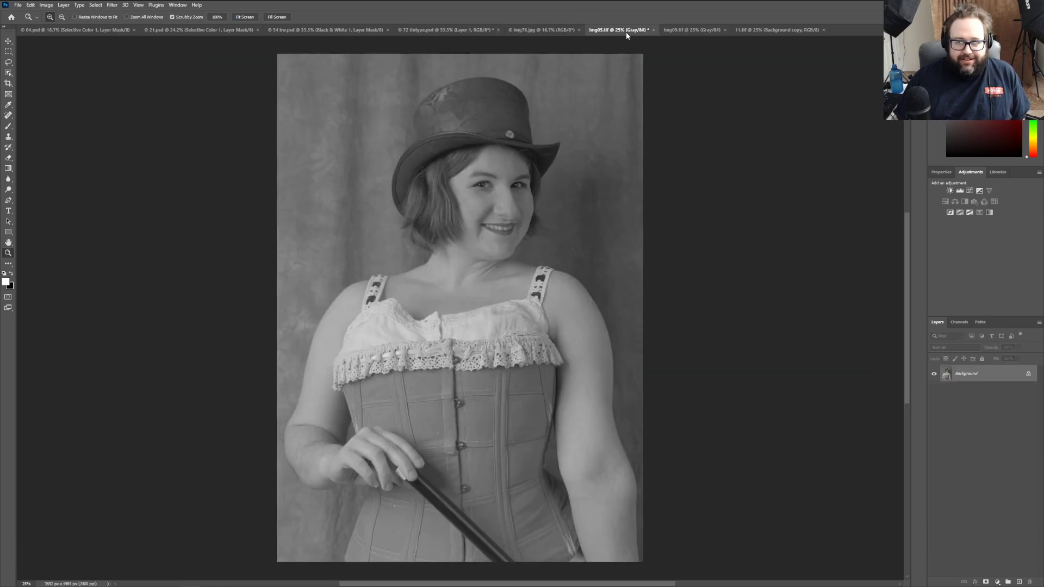
left_click(679, 31)
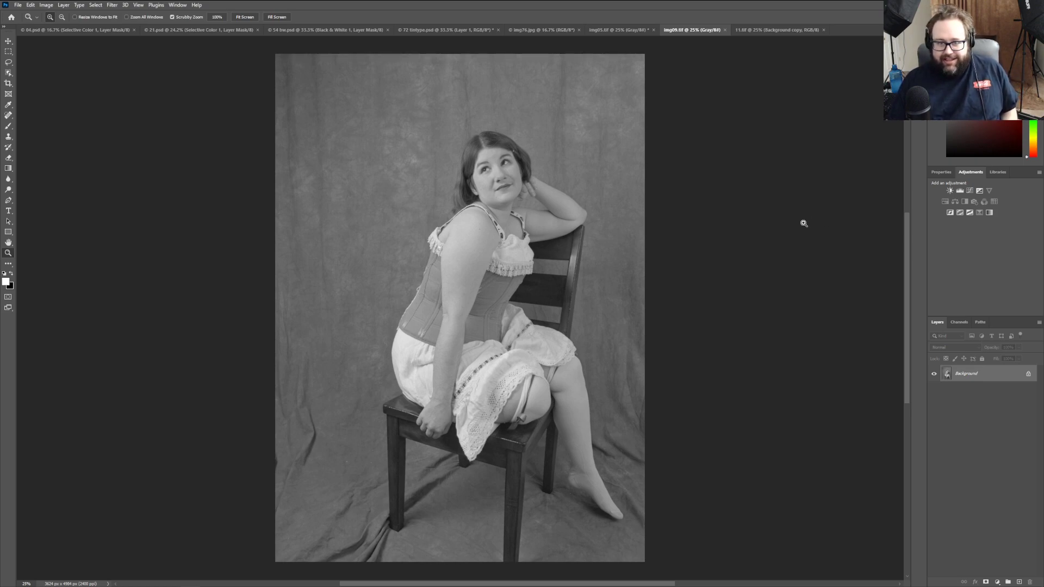
left_click(46, 4)
mouse_move(51, 15)
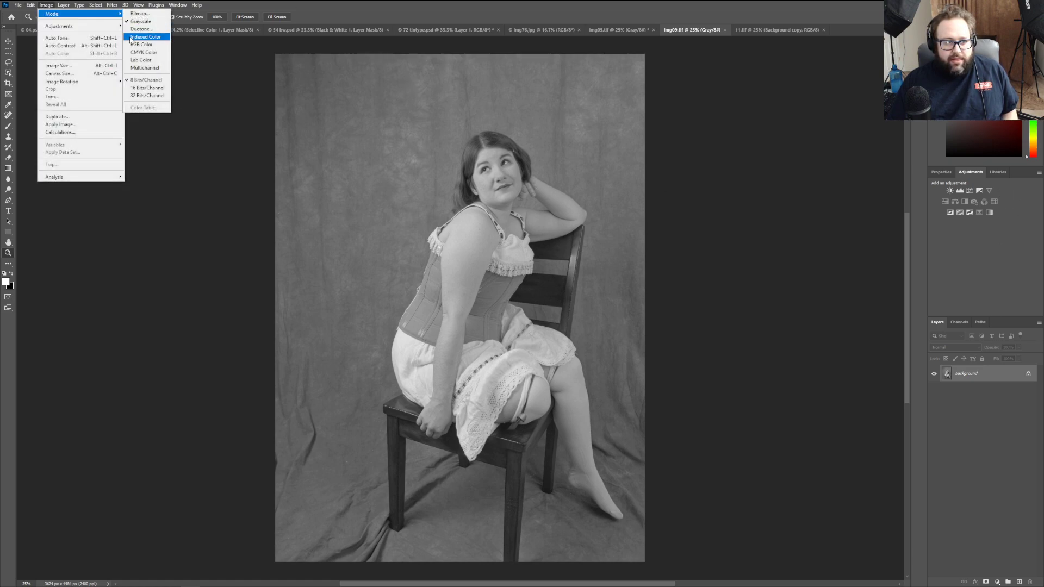
left_click(142, 44)
right_click(967, 374)
left_click(986, 393)
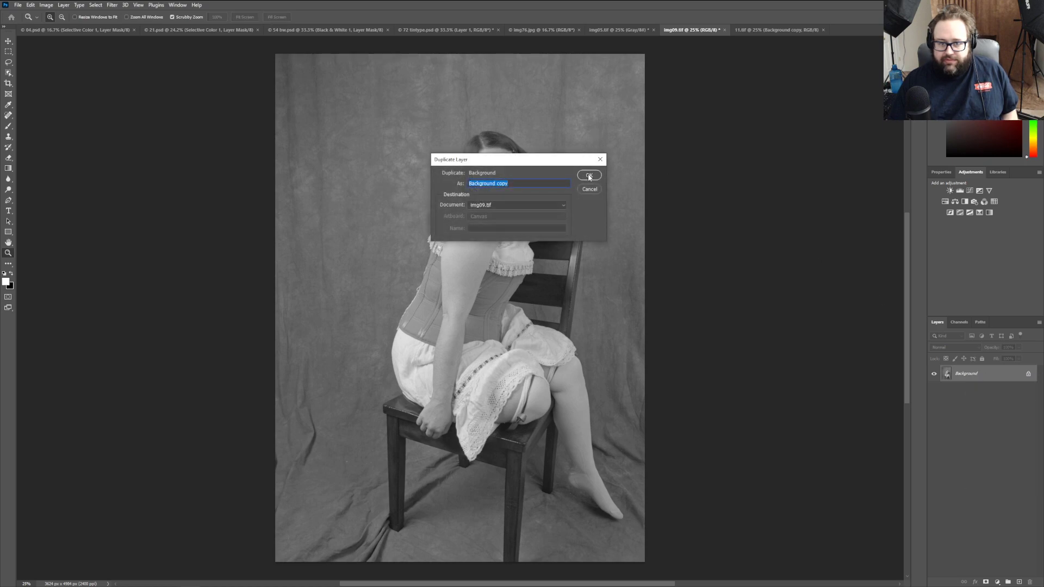
left_click(589, 176)
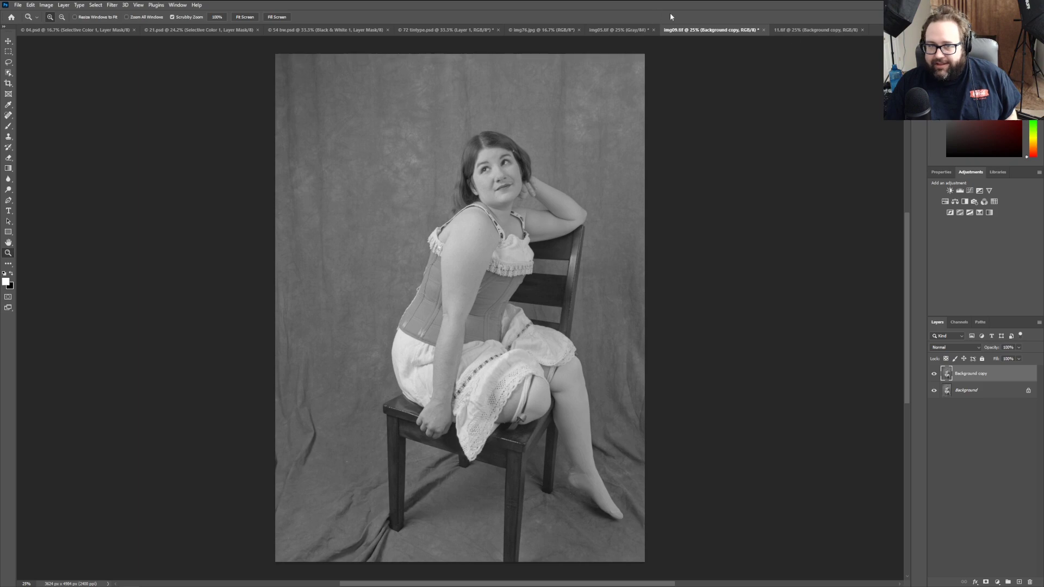
Step: Review the other open portraits, including img05.tif, img76.jpg, 72 tintype.psd and 11.tif
left_click(620, 30)
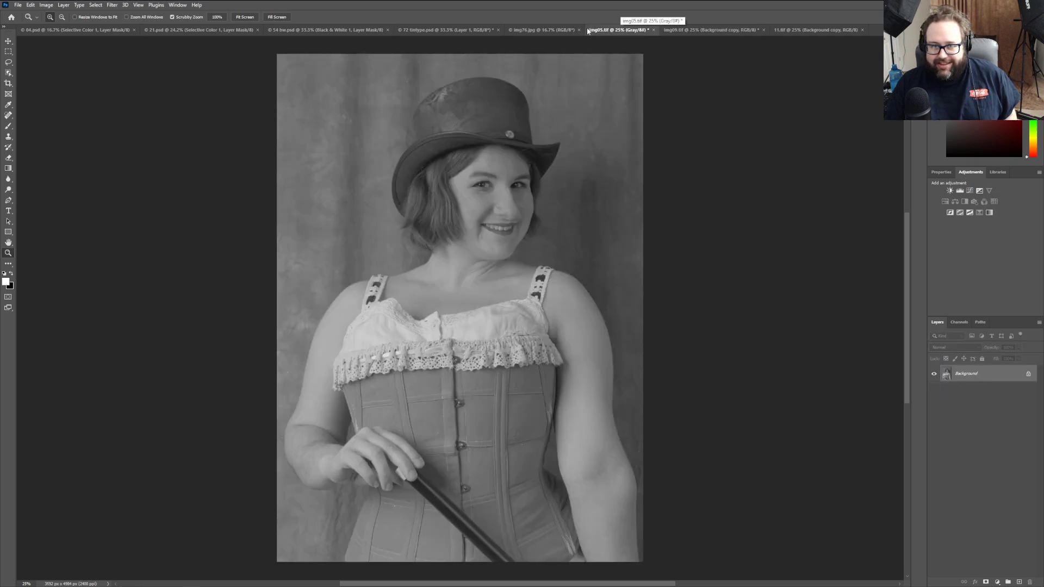
left_click(541, 30)
left_click(434, 30)
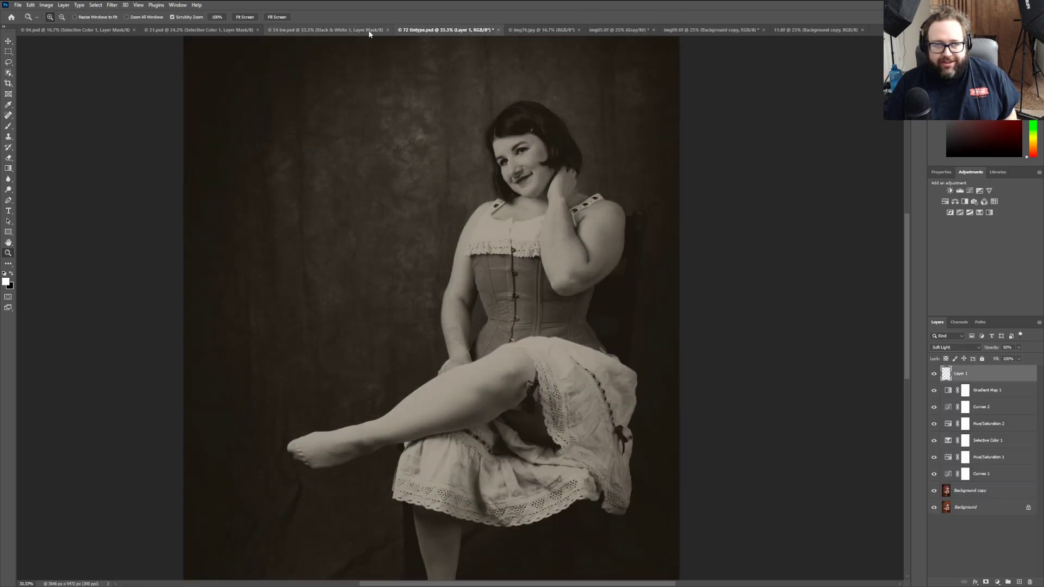
left_click(371, 32)
left_click(807, 32)
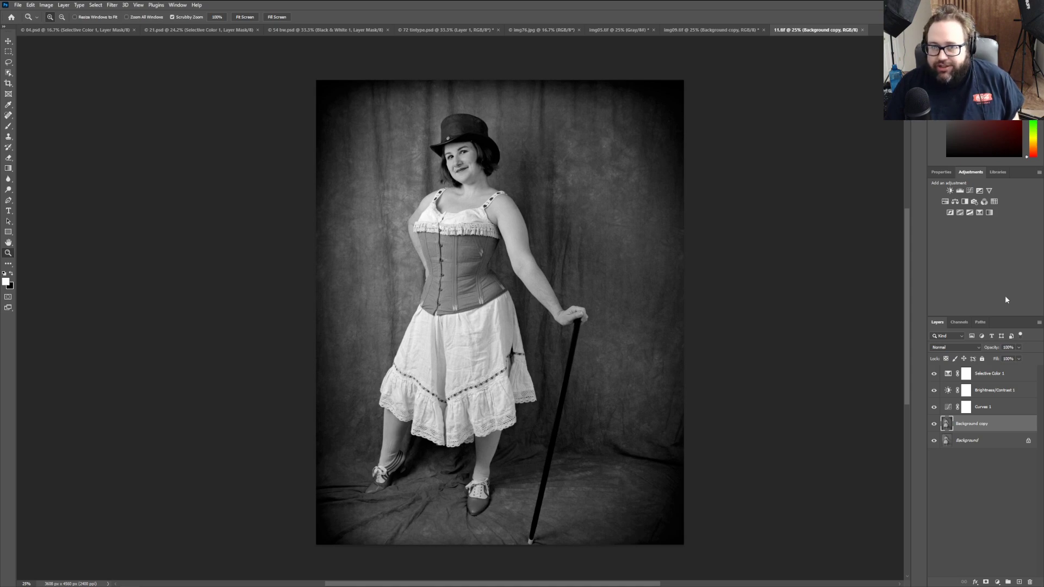
left_click(536, 31)
left_click(611, 30)
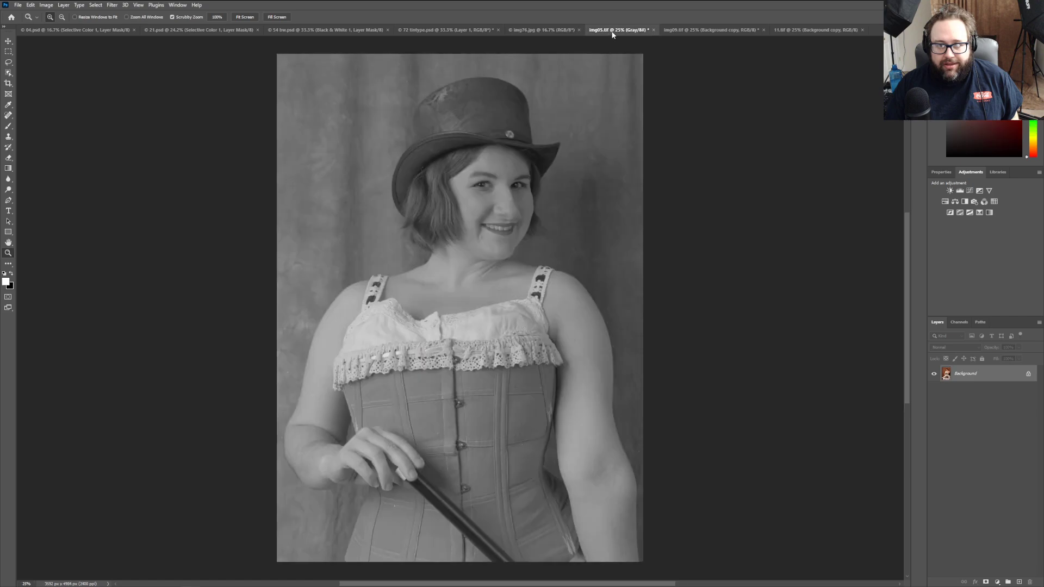
Step: Compare the two seated chair portraits in img09.tif and img10.tif
left_click(688, 30)
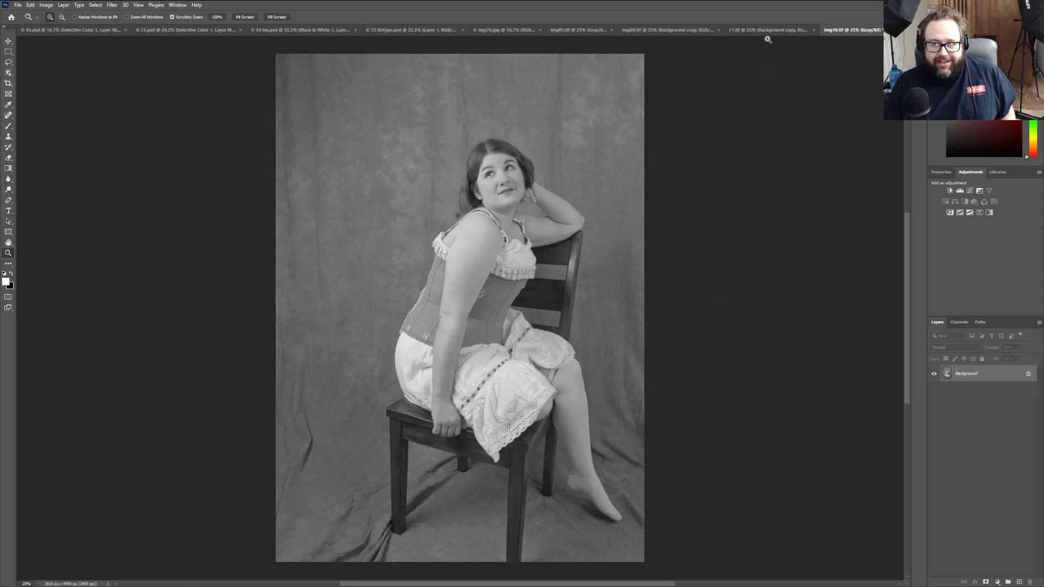
left_click(787, 31)
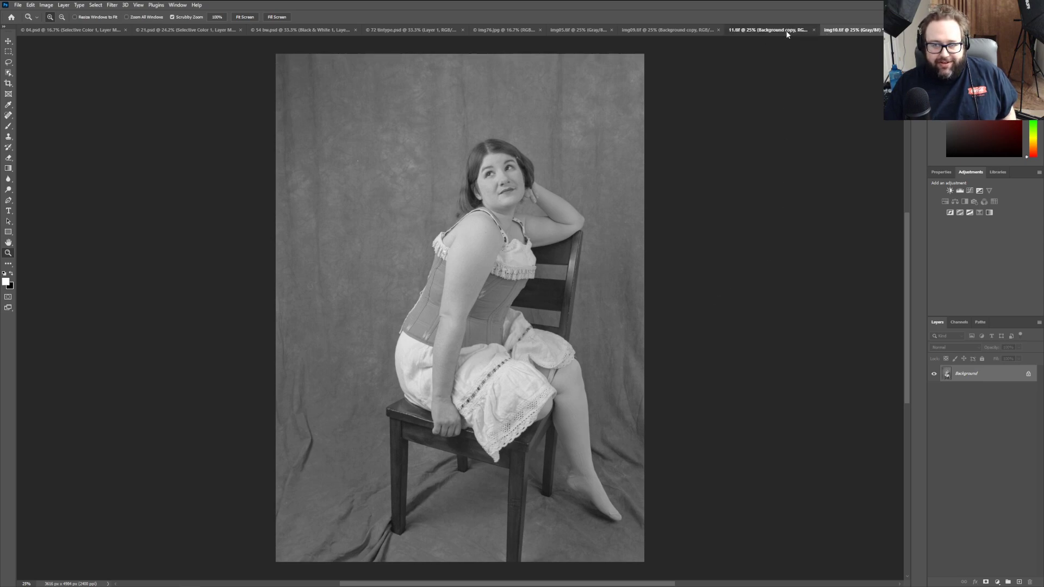
left_click(844, 31)
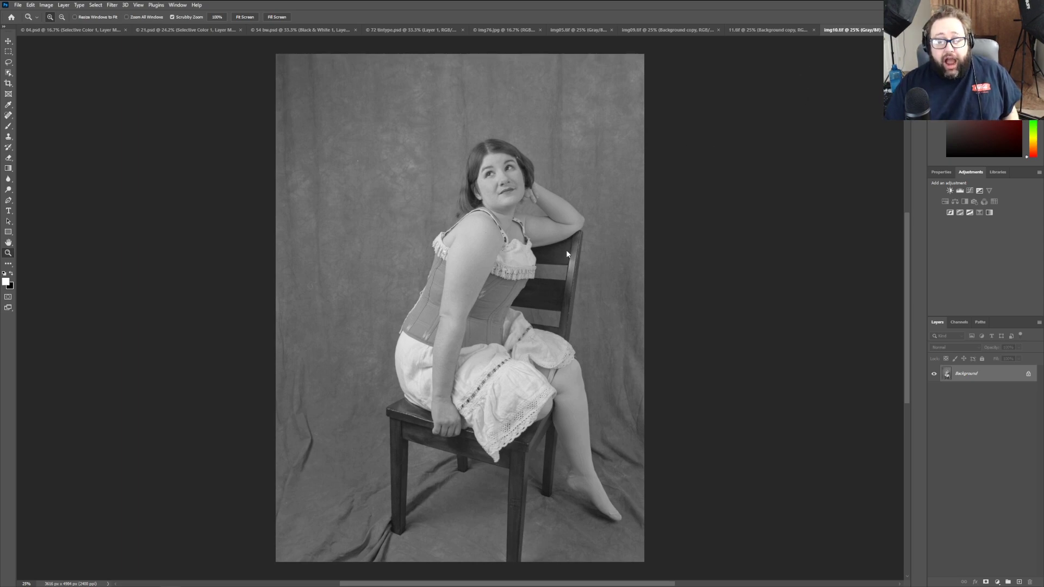
left_click(667, 31)
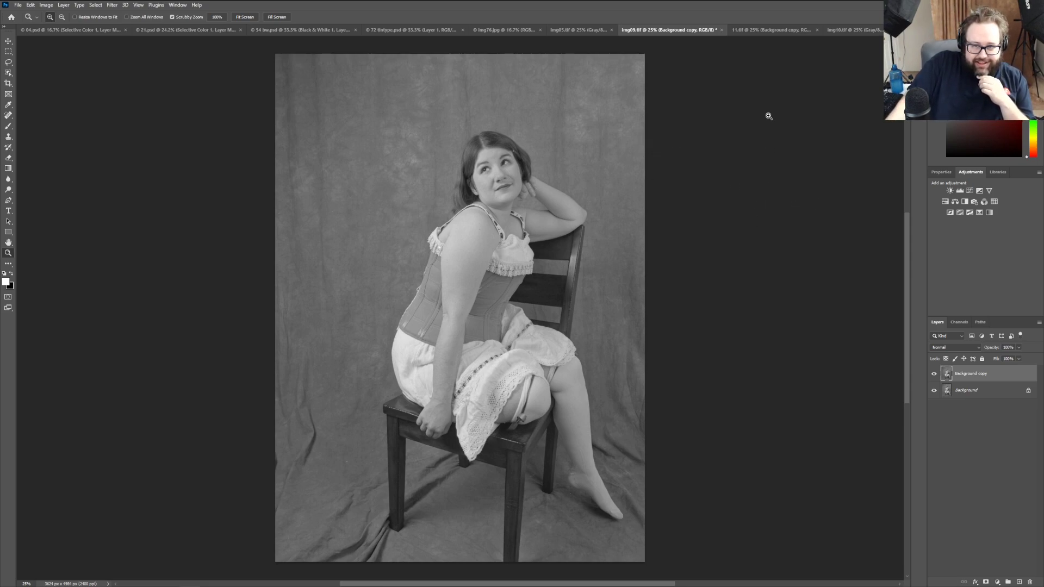
left_click(835, 32)
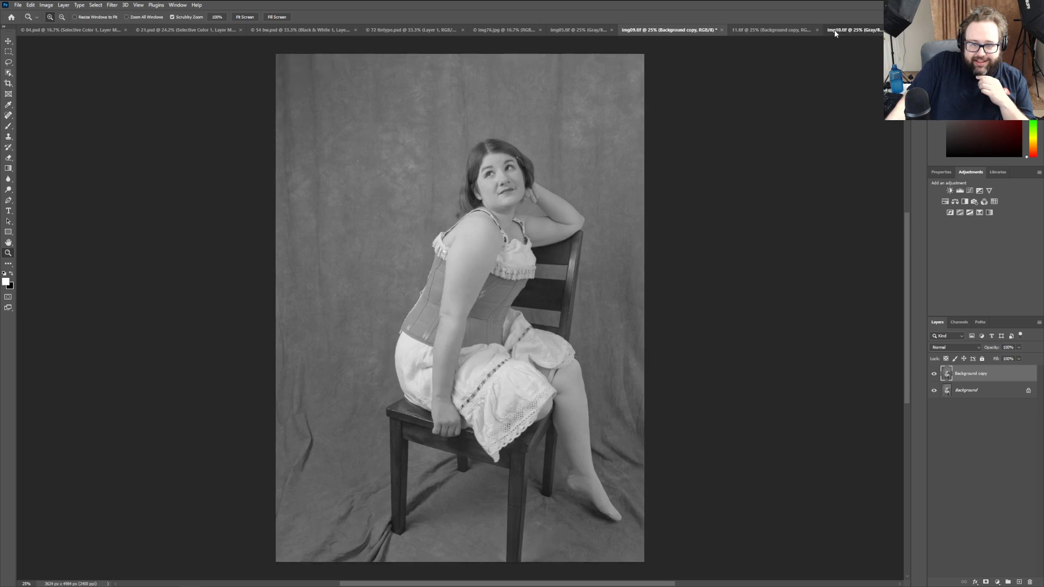
Step: Add a Curves adjustment layer to img09.tif and pull the black and white input points slightly inward to the histogram's ends
left_click(668, 31)
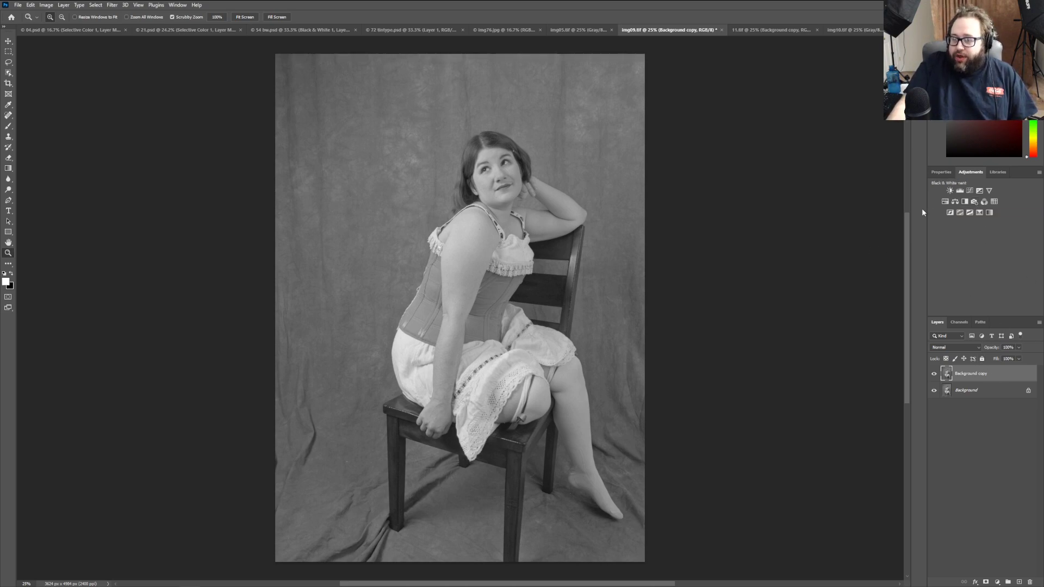
left_click(969, 191)
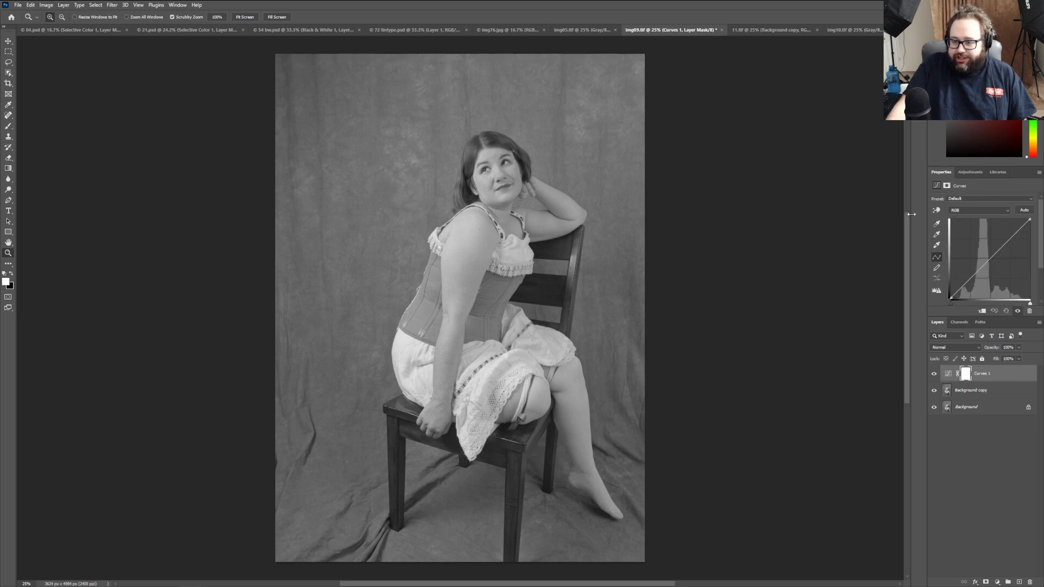
left_click_drag(1029, 304, 1023, 303)
left_click_drag(950, 302, 959, 302)
left_click_drag(1022, 304, 1022, 304)
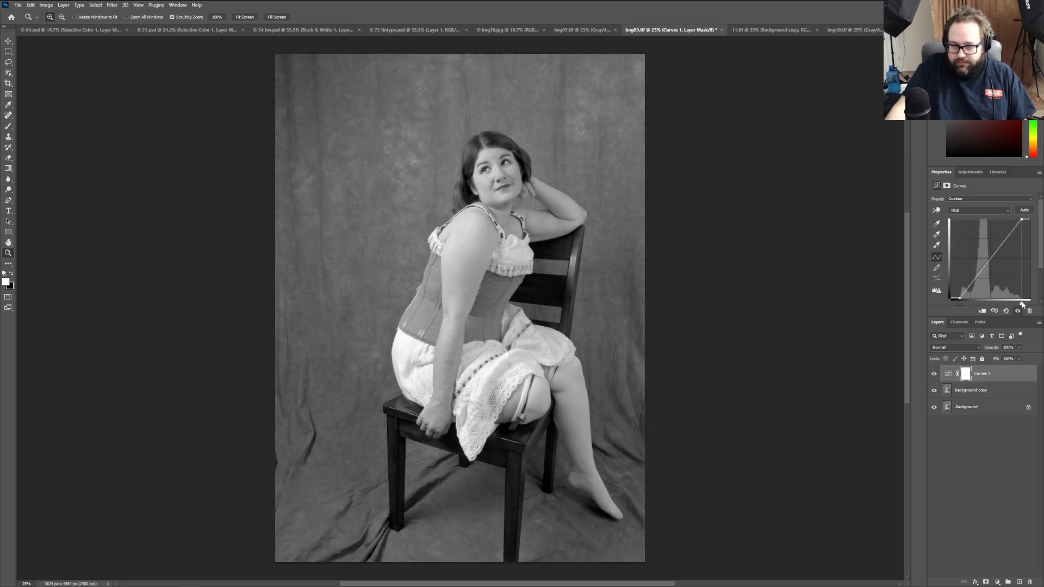
Step: Add a Brightness/Contrast adjustment layer above the curves and raise its contrast to about 60
left_click(970, 172)
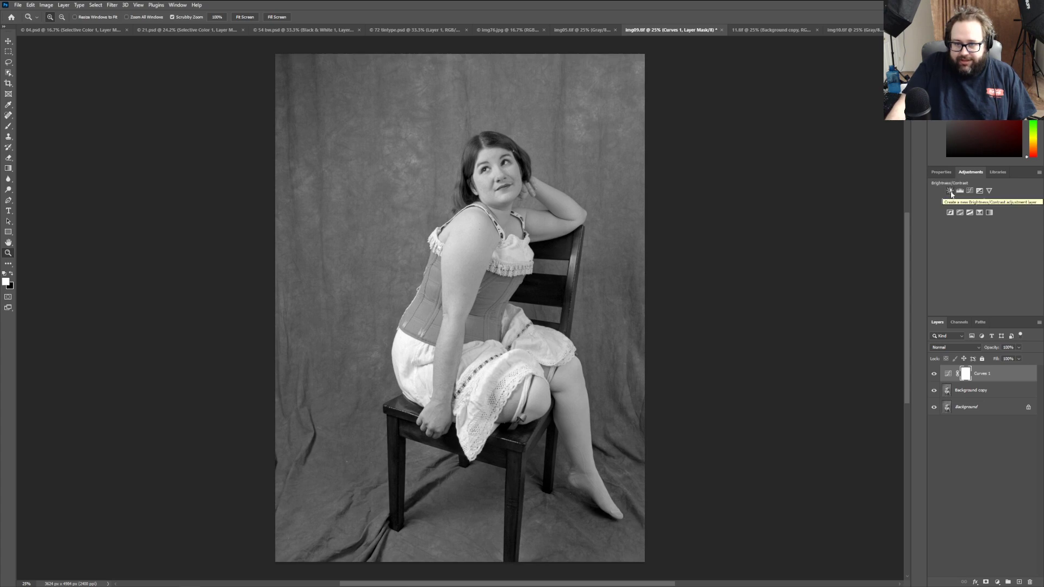
left_click(949, 191)
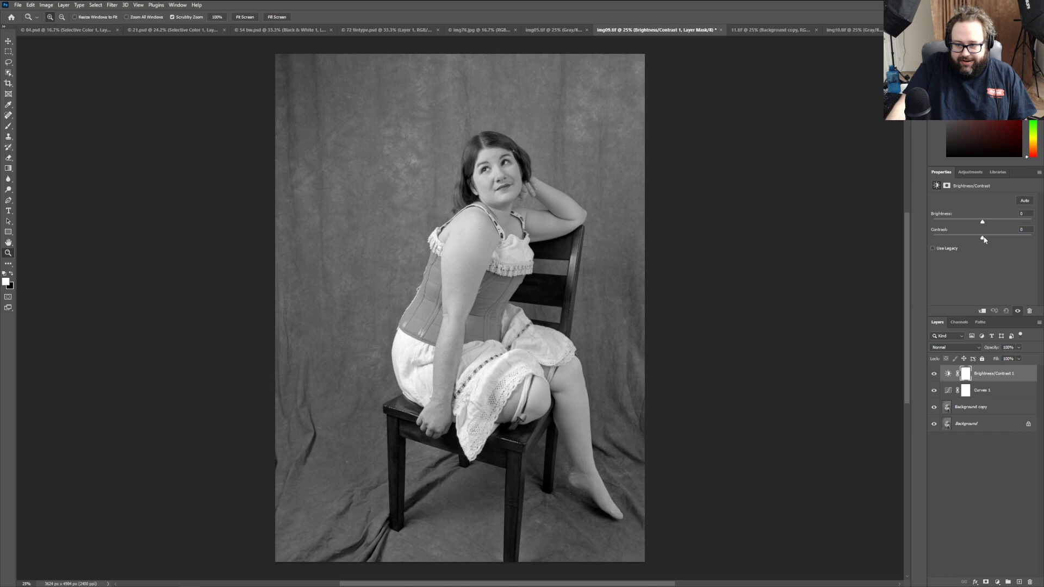
left_click_drag(984, 240, 1015, 239)
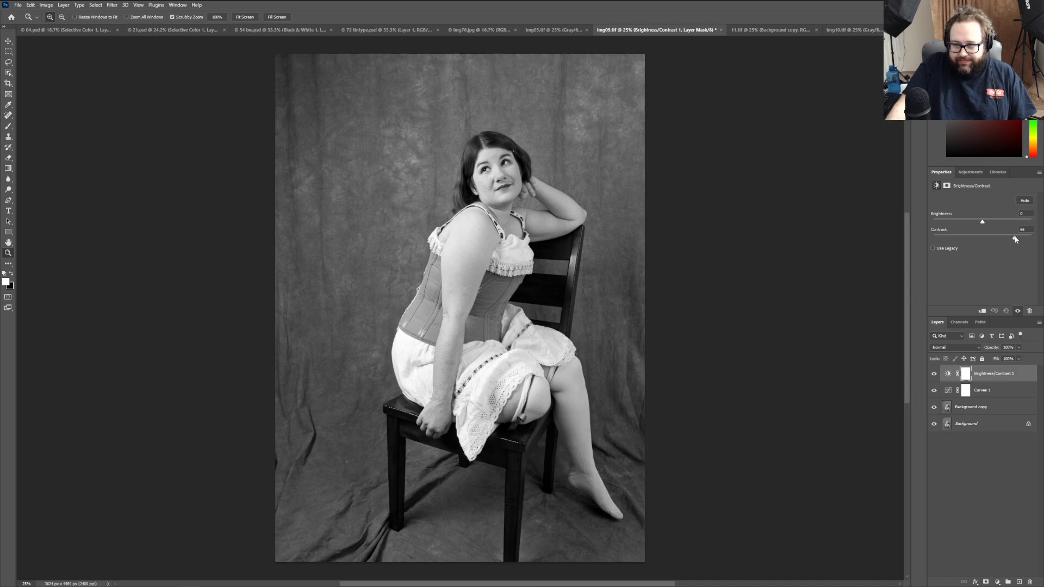
left_click_drag(1015, 240, 1011, 238)
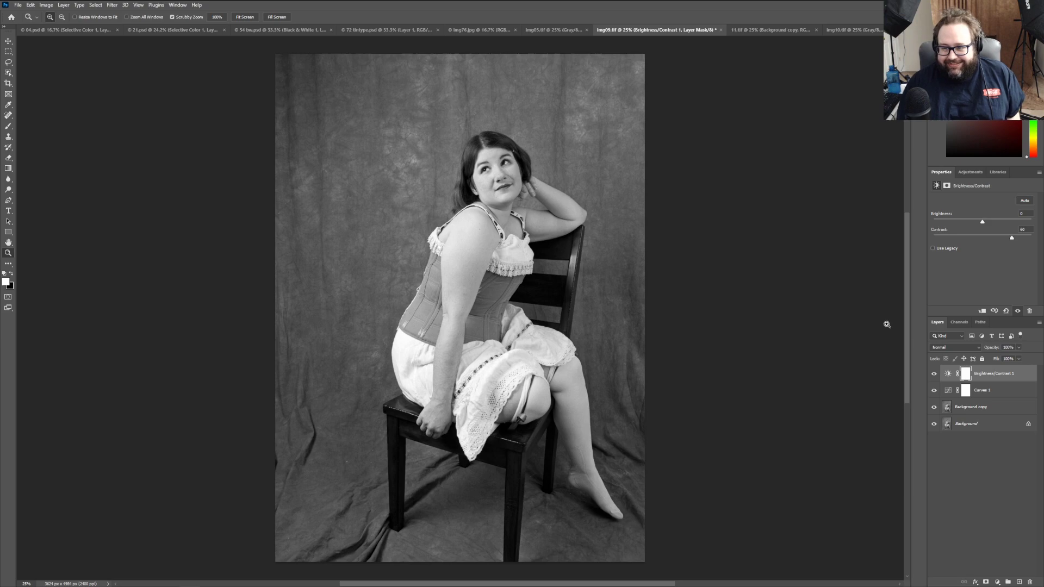
left_click(966, 325)
left_click(935, 322)
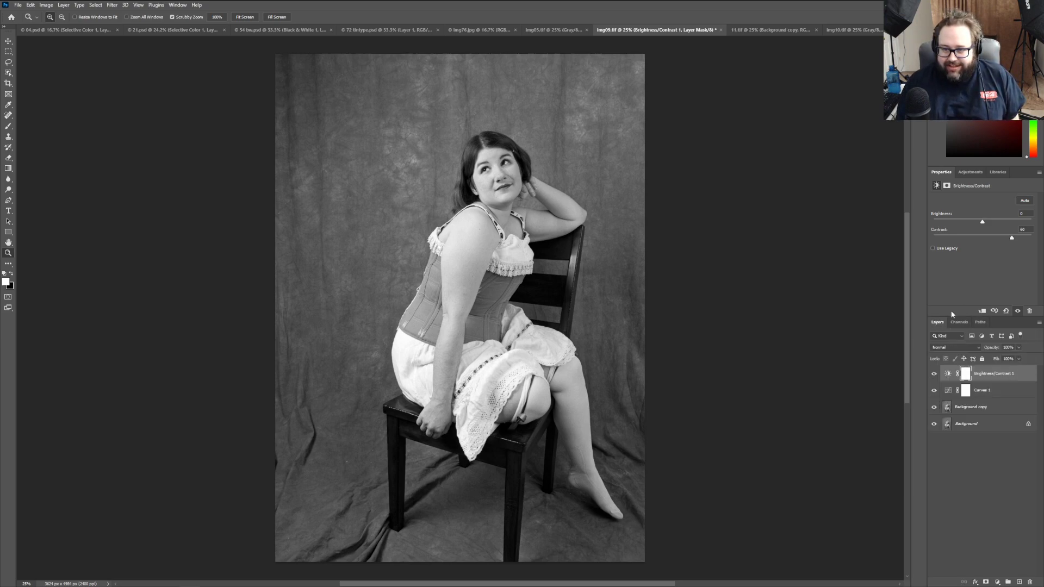
Step: Add a Selective Color adjustment layer above the Brightness/Contrast layer and raise Black in the Blacks range to about +8%
left_click(971, 173)
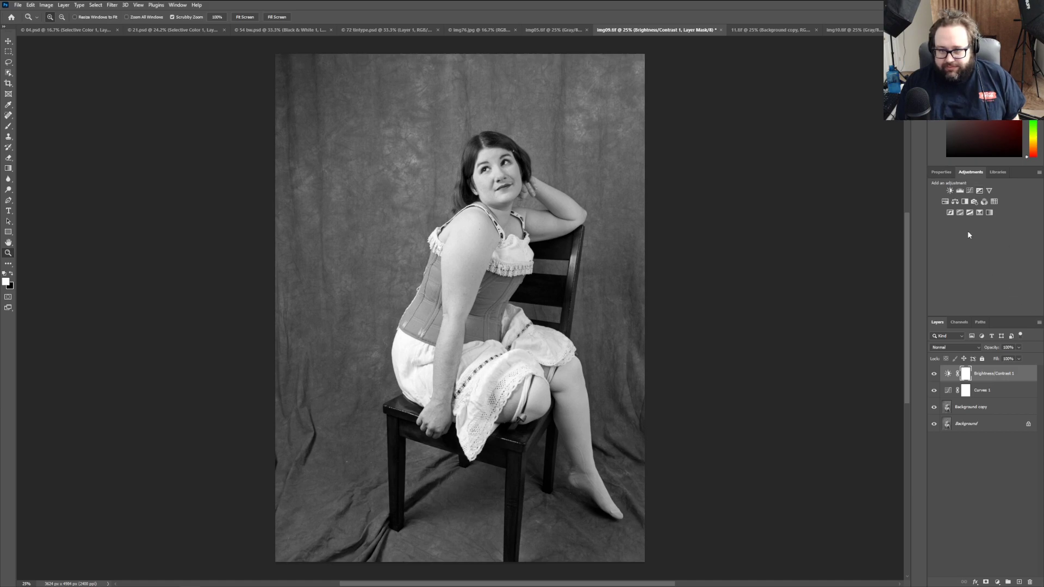
left_click(979, 213)
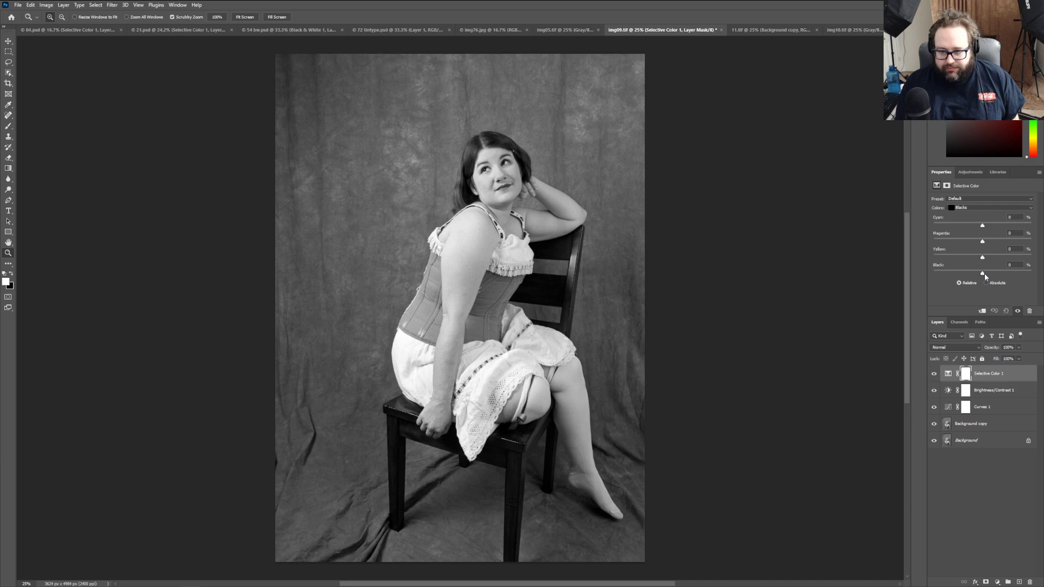
left_click_drag(983, 274, 986, 275)
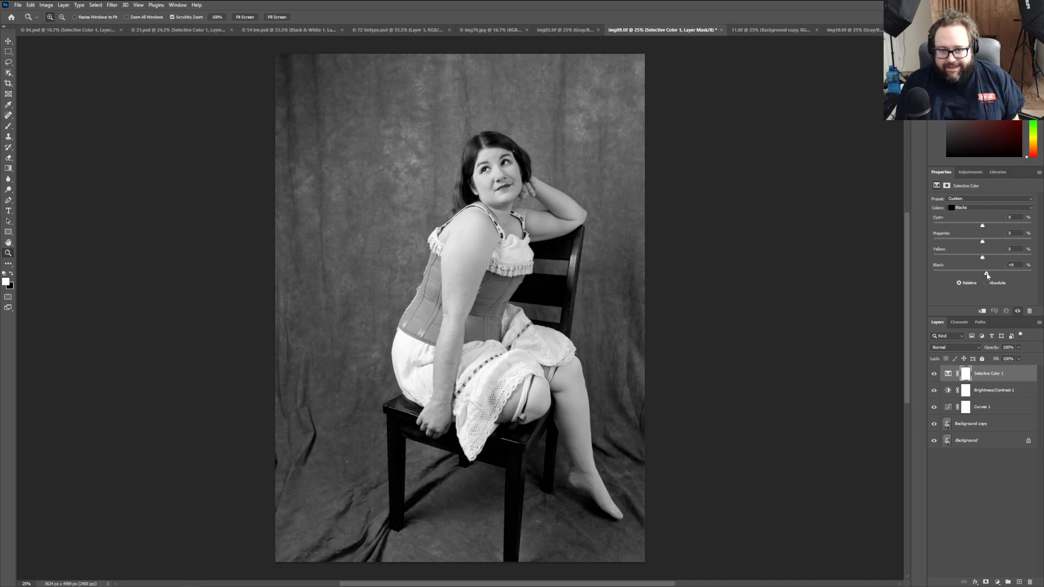
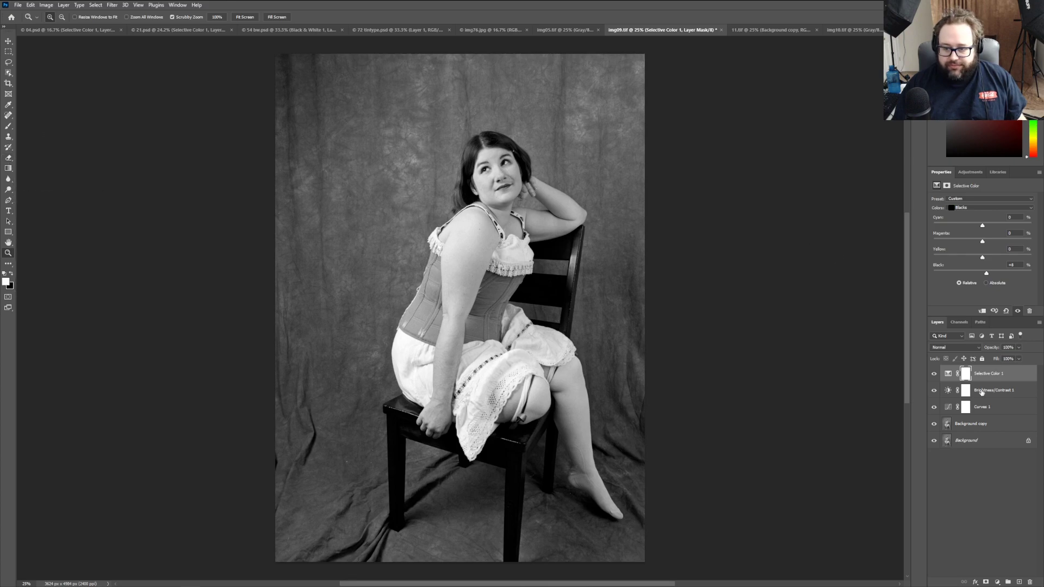
Step: On the Background copy layer, darken both upper corners of the portrait with black-to-transparent linear gradients running diagonally inward
left_click(979, 423)
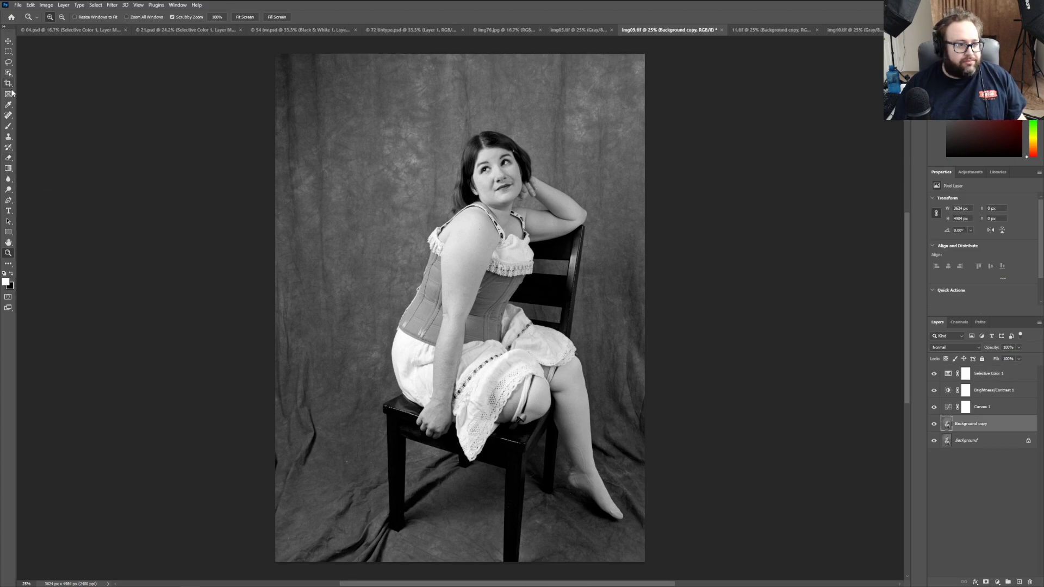
left_click(10, 168)
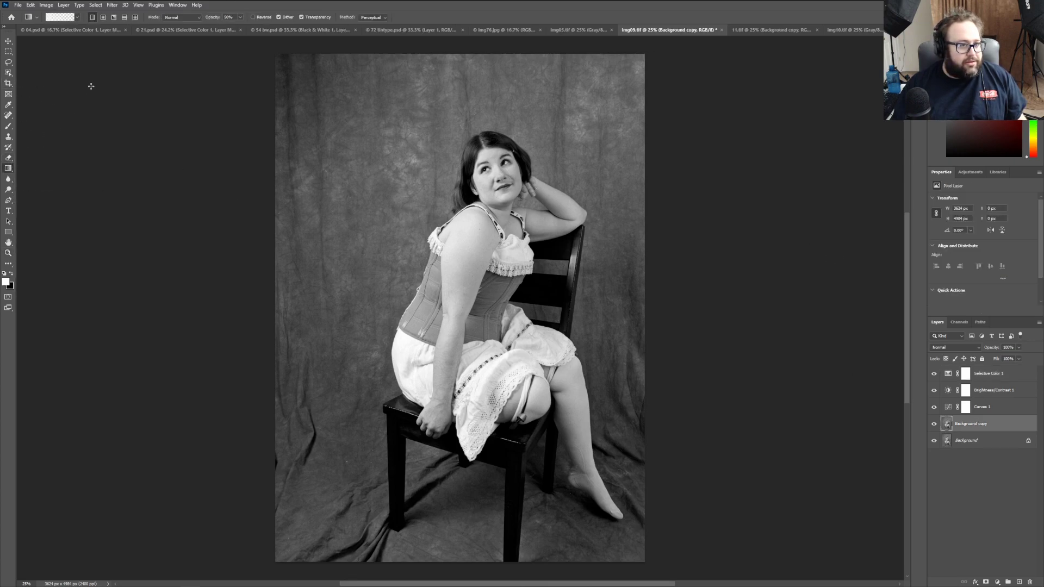
left_click(12, 273)
left_click_drag(268, 51, 419, 179)
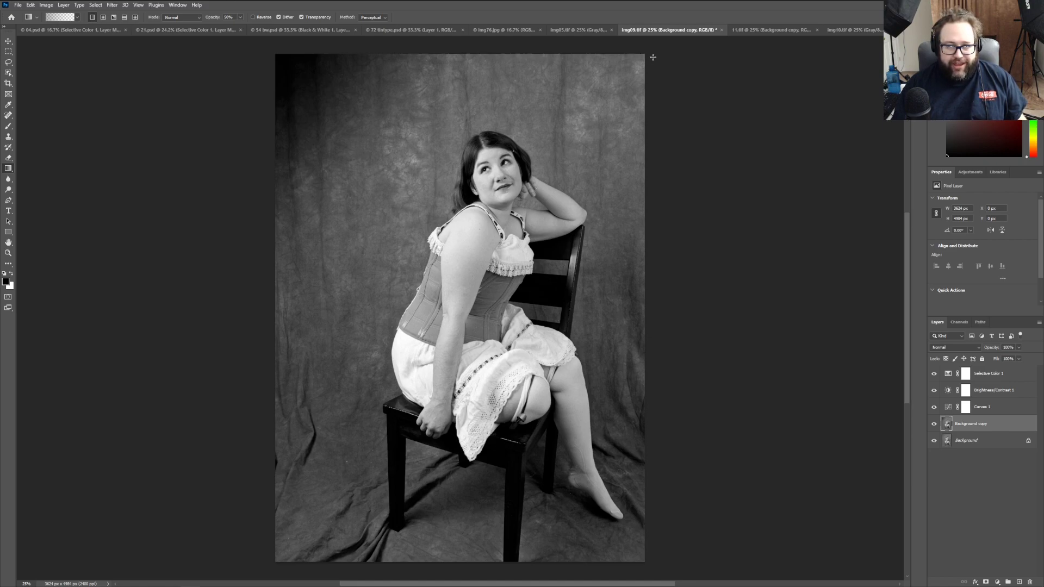
left_click_drag(645, 49, 544, 156)
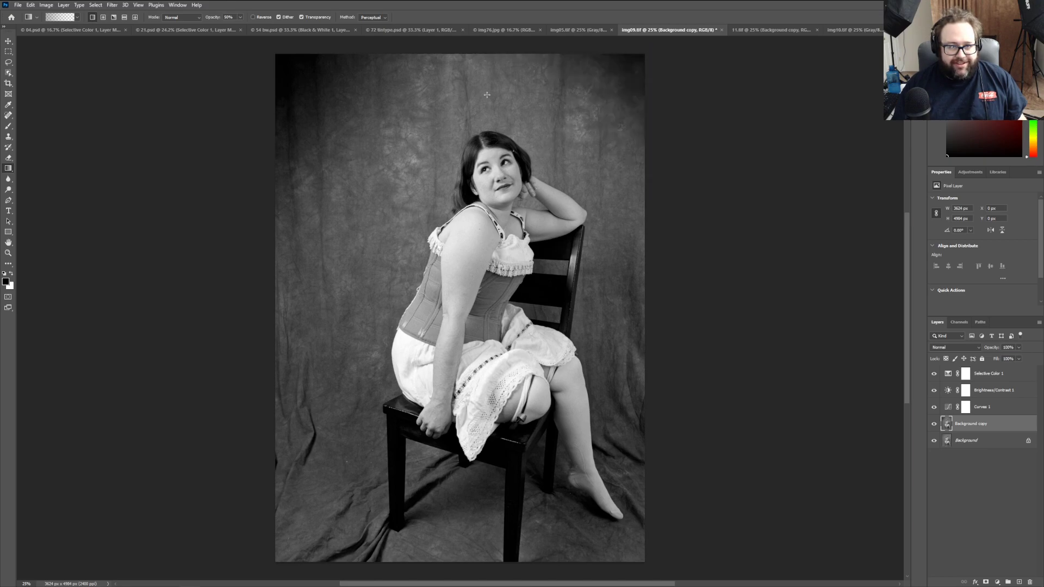
Step: Inspect the sitter's face at 200% for scan marks and blemishes, and return to the whole-image view
left_click(8, 252)
left_click(511, 181)
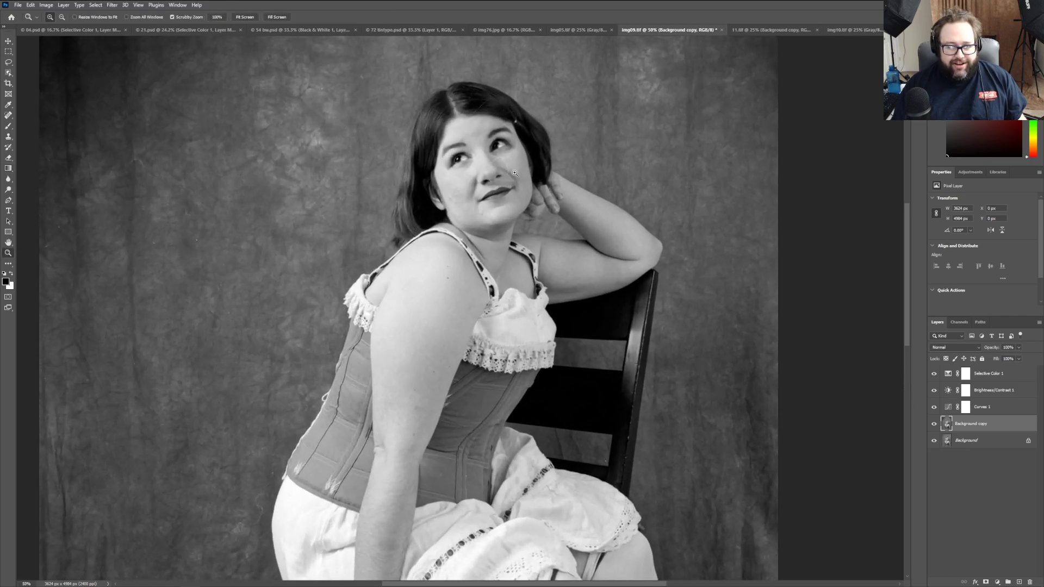
left_click(514, 173)
left_click(514, 173)
left_click(514, 173)
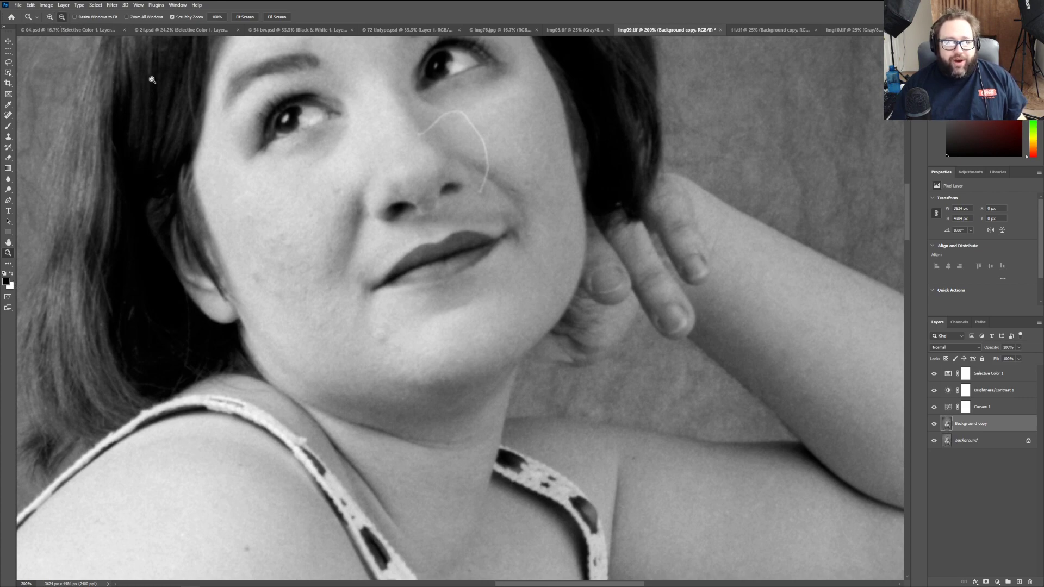
left_click(246, 17)
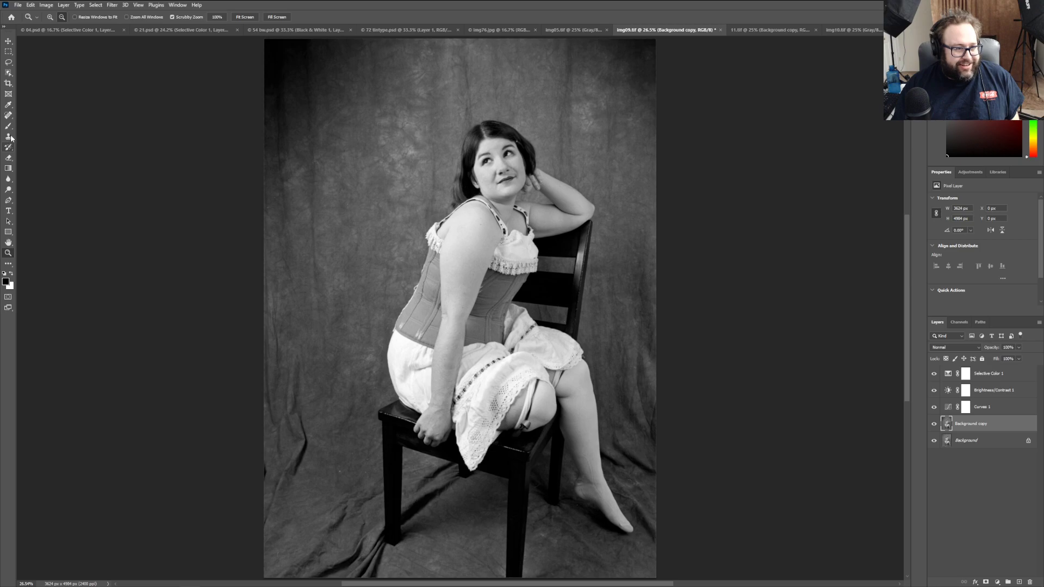
Step: Complete the vignette with black-to-transparent gradients from both lower corners and inward from the left, right, top and bottom edges
left_click(9, 169)
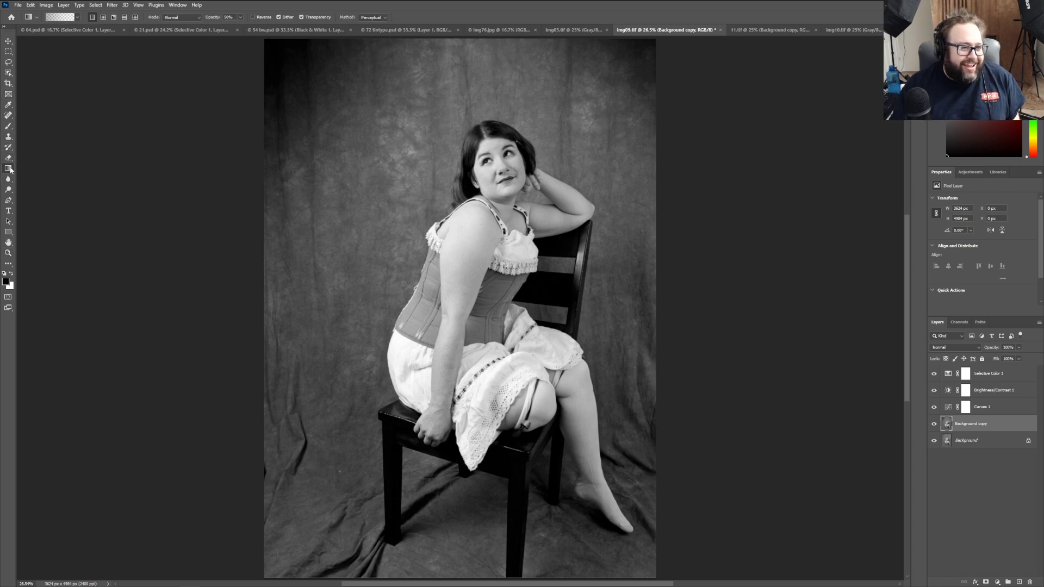
left_click_drag(253, 575, 378, 462)
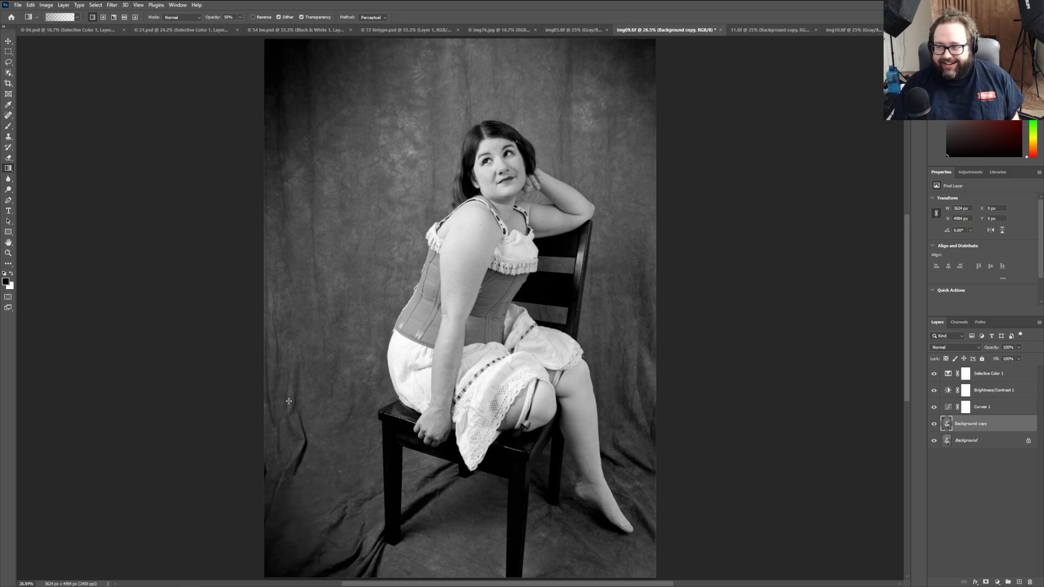
left_click_drag(228, 253, 387, 255)
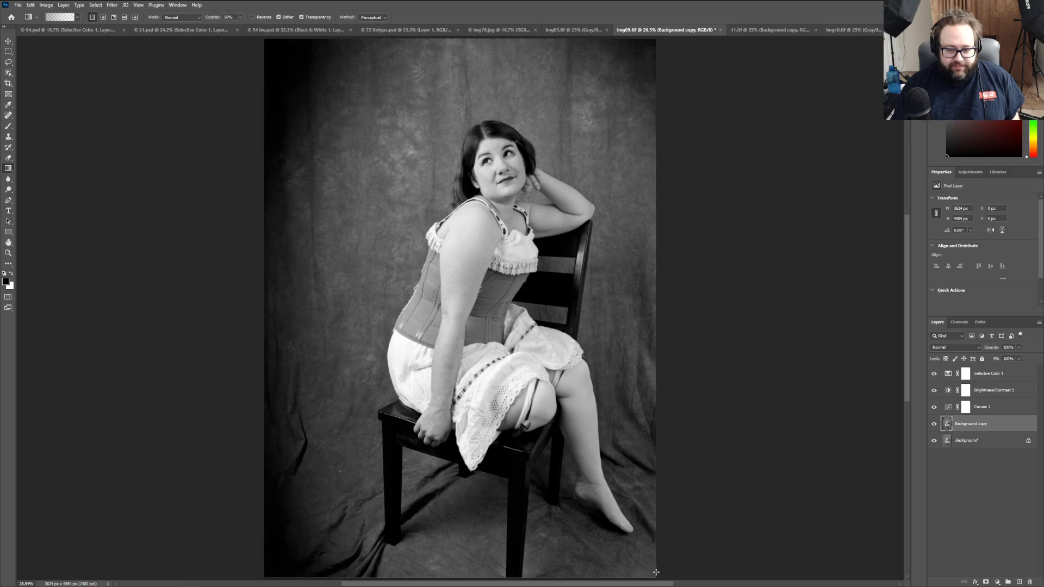
left_click_drag(659, 578, 579, 511)
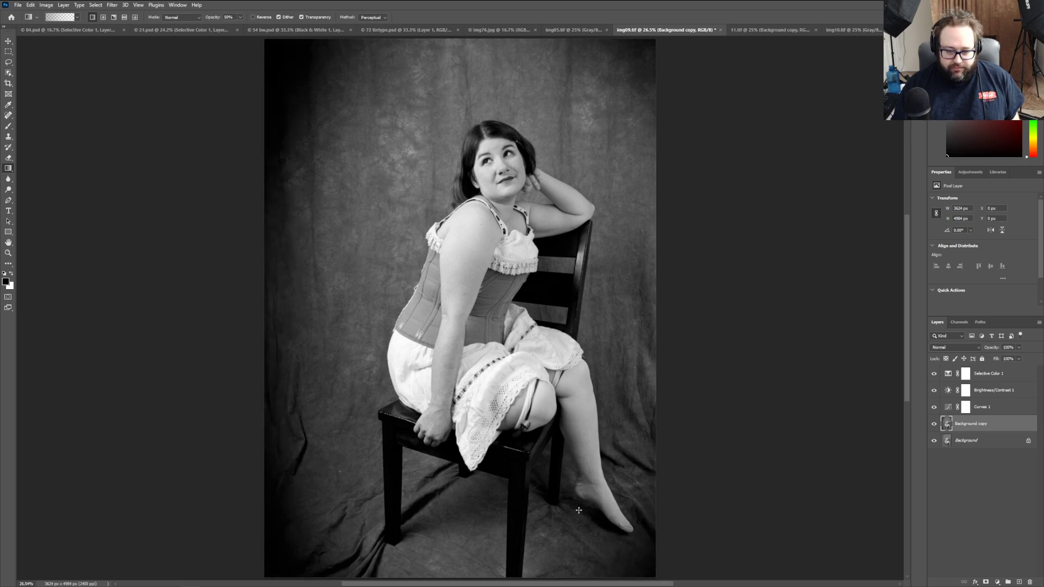
left_click_drag(675, 258, 563, 256)
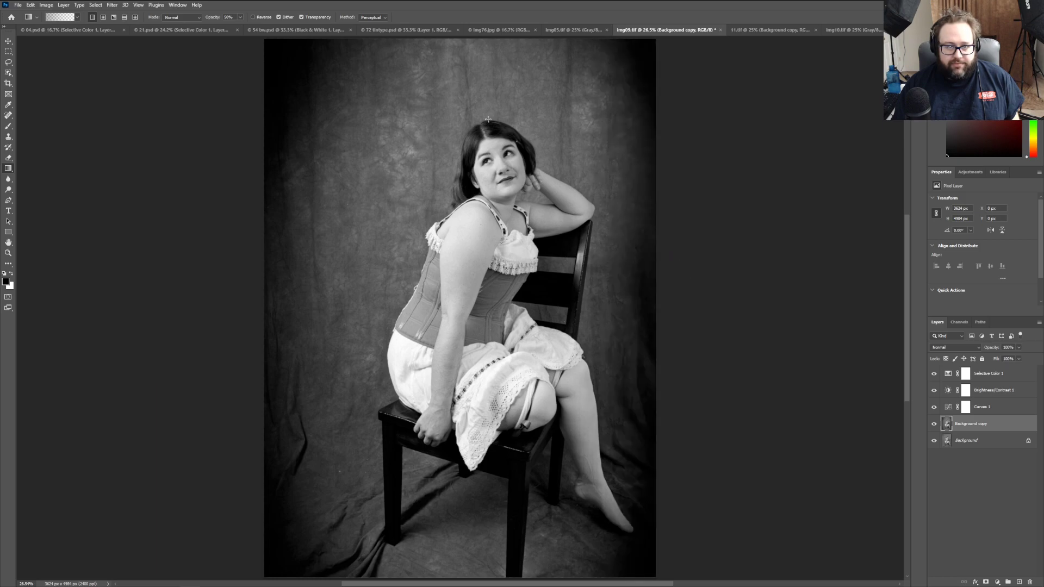
left_click_drag(459, 37, 459, 83)
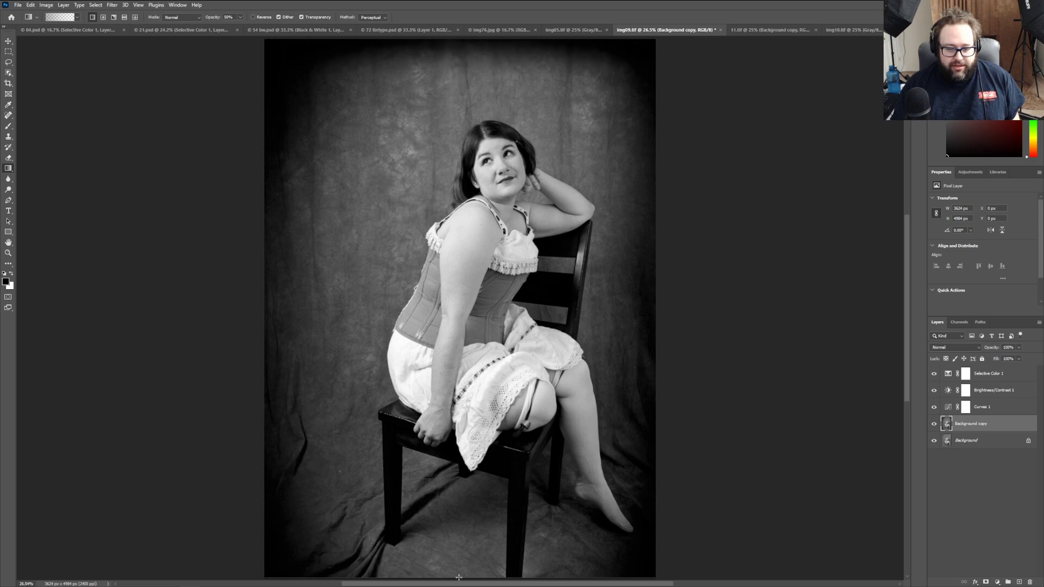
left_click_drag(455, 579, 455, 542)
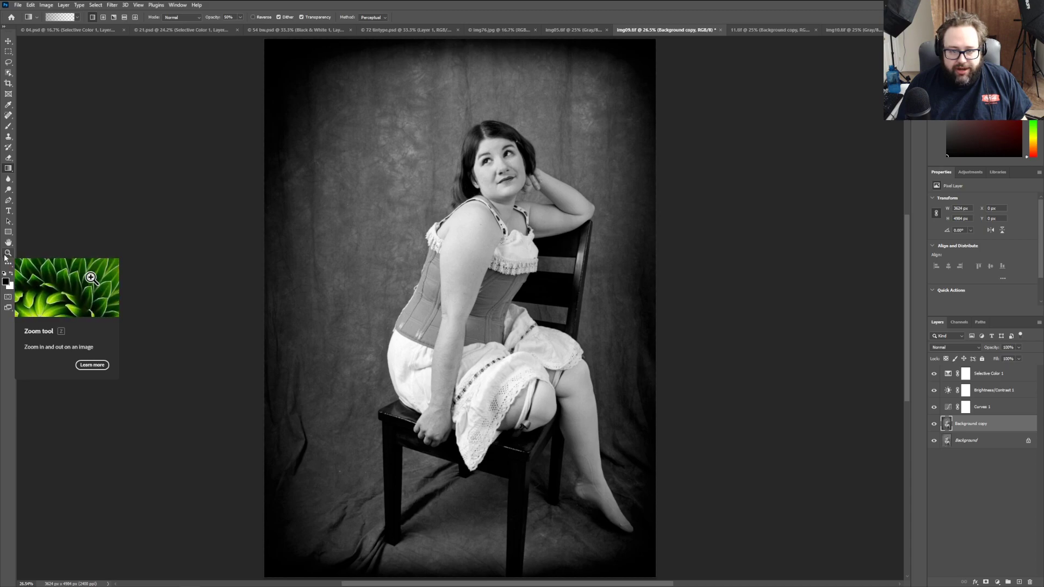
left_click(960, 323)
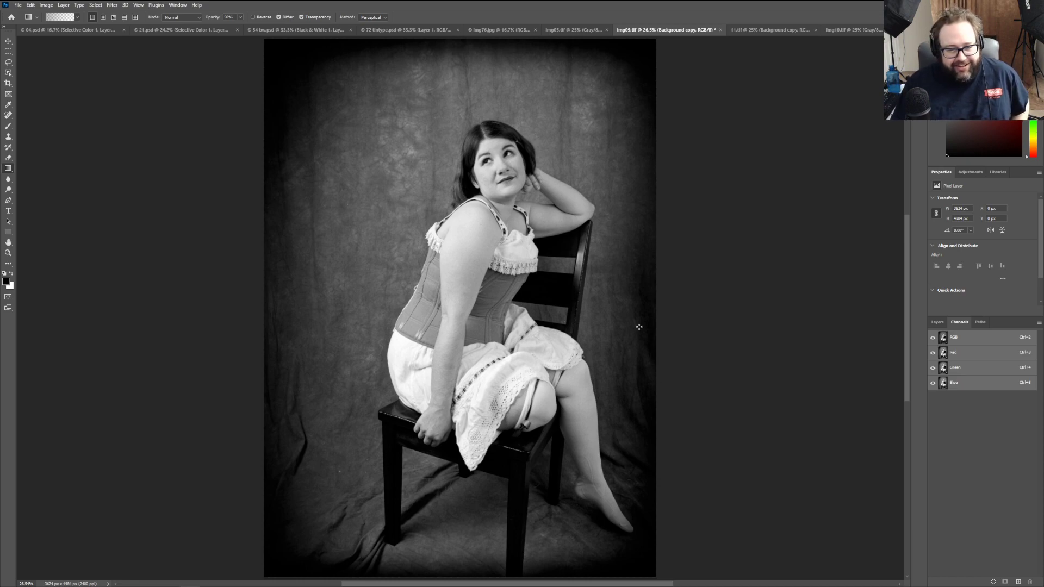
left_click(963, 174)
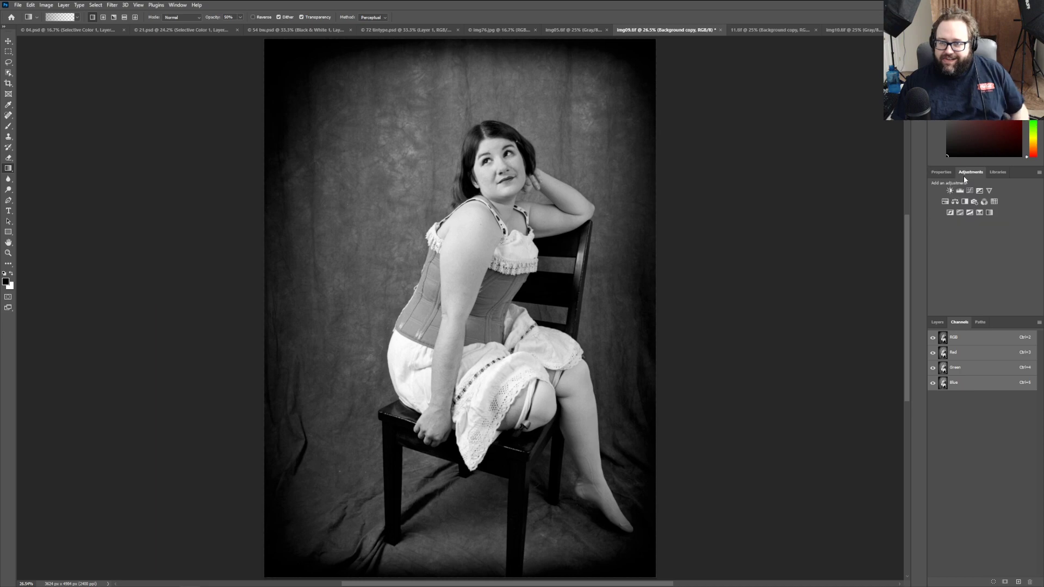
left_click(937, 322)
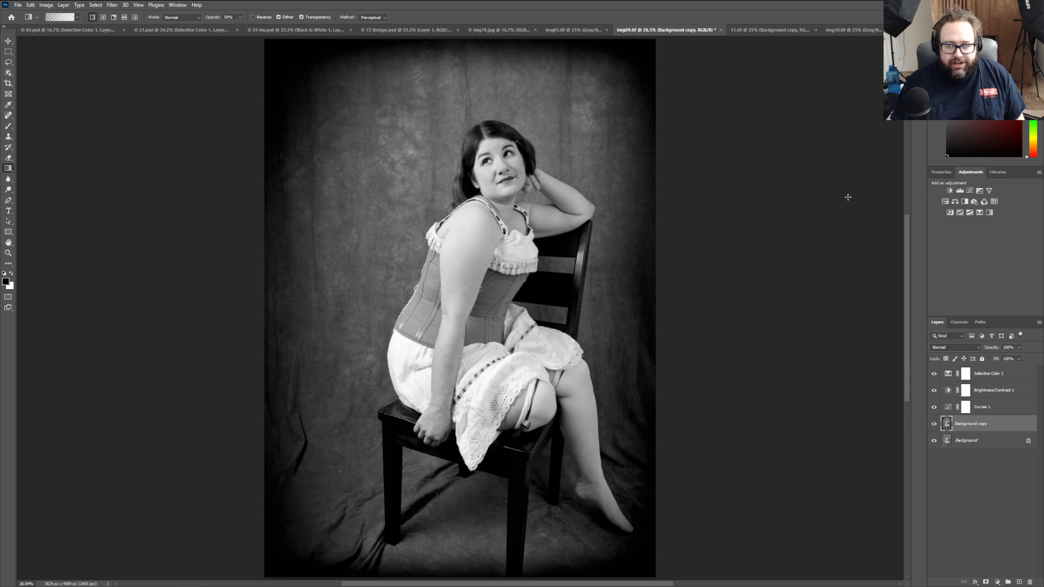
left_click(964, 201)
left_click_drag(1004, 426, 1029, 582)
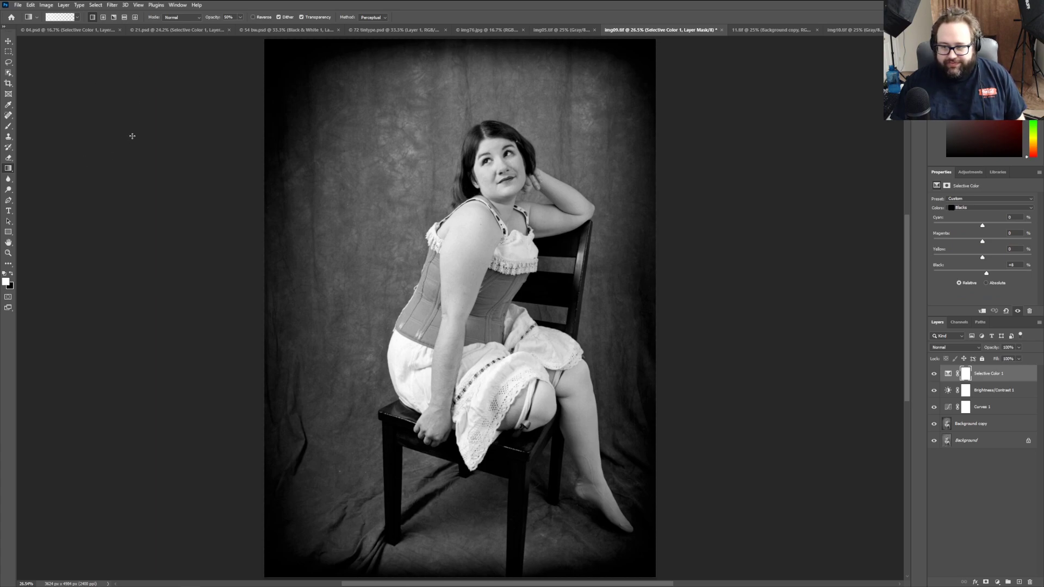
Step: Switch to the Clone Stamp tool with the face at 100% and make the Background copy layer the retouching target
left_click(9, 253)
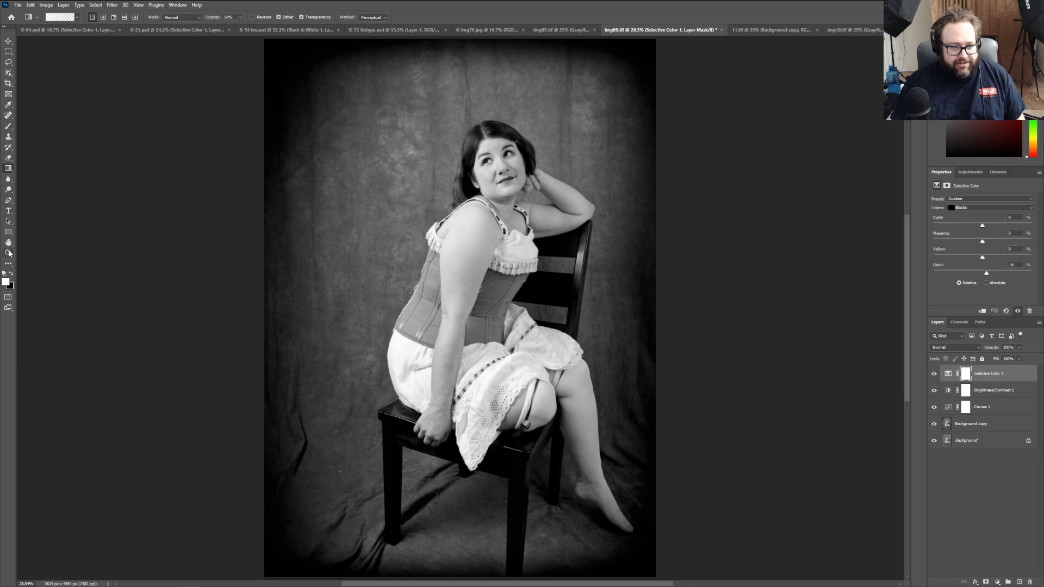
left_click(50, 17)
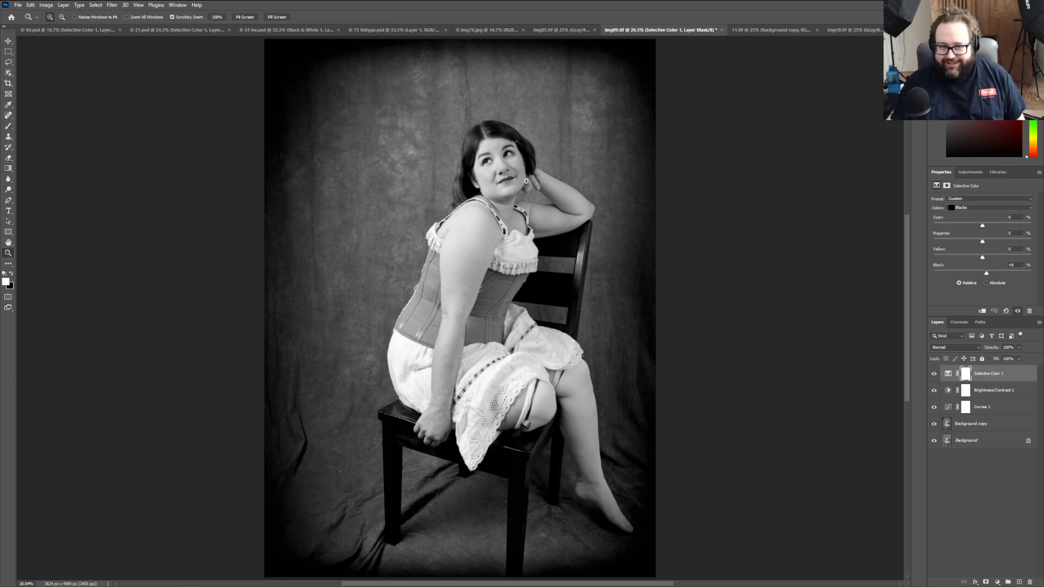
left_click(508, 169)
left_click_drag(508, 168, 505, 239)
scroll(505, 239, "up", 1)
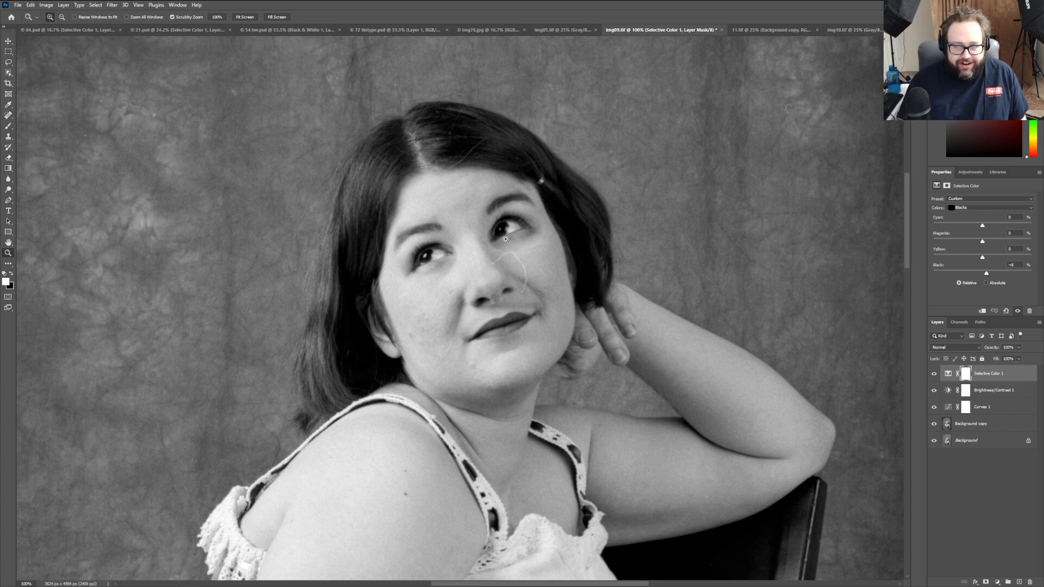
left_click(8, 137)
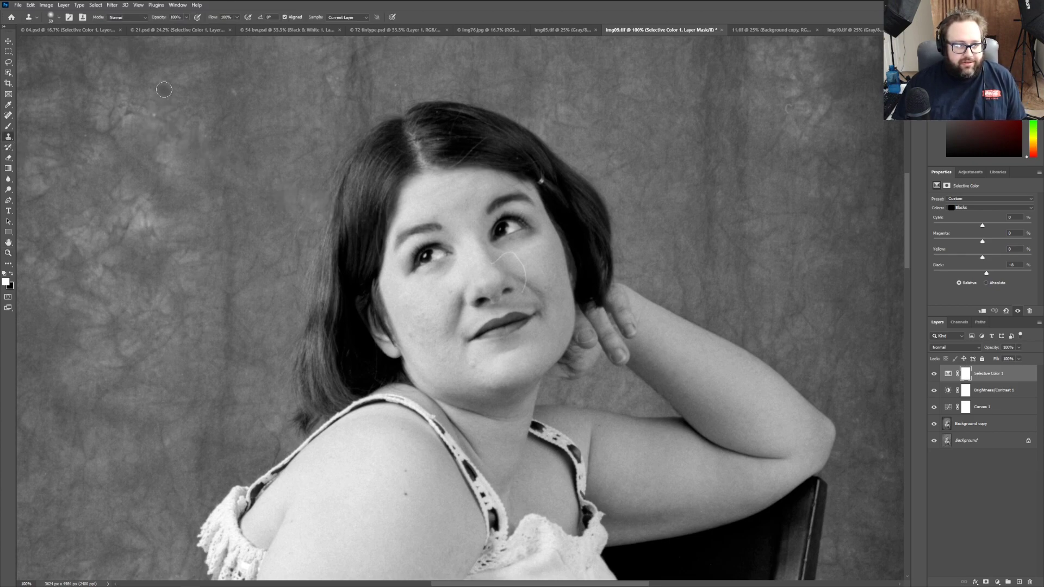
left_click(180, 88, "alt")
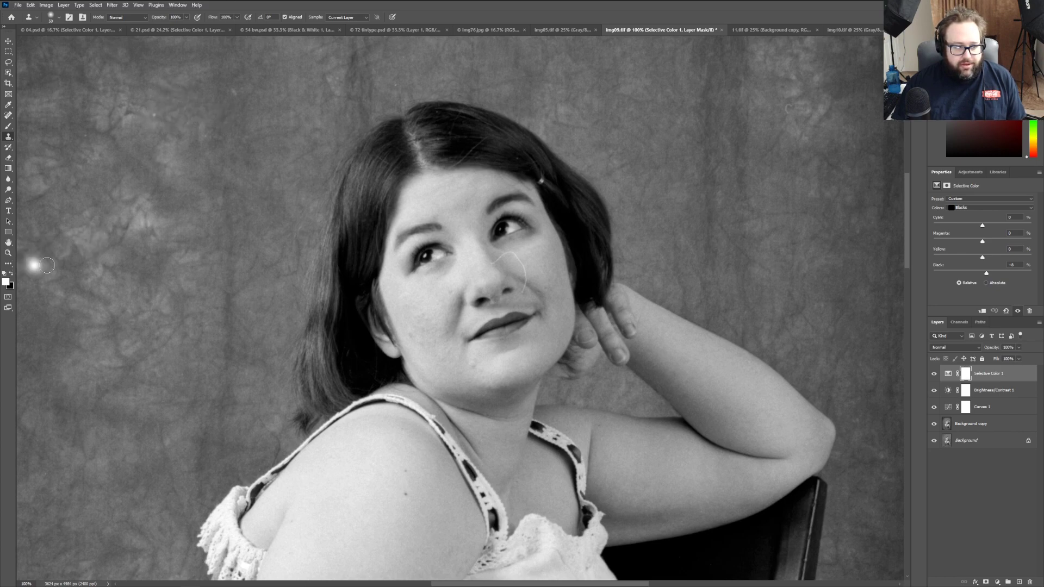
left_click(11, 273)
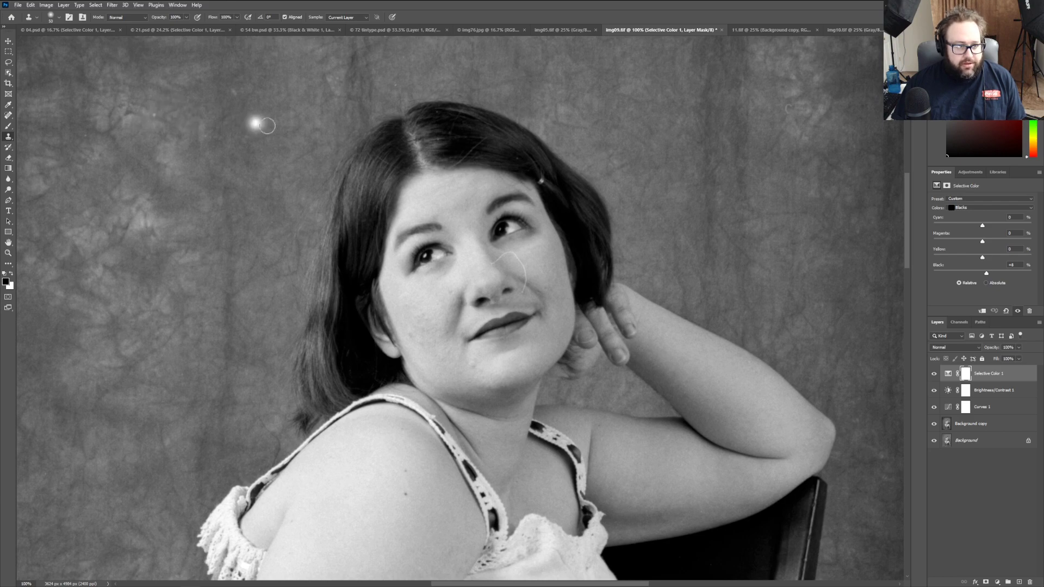
left_click(999, 423)
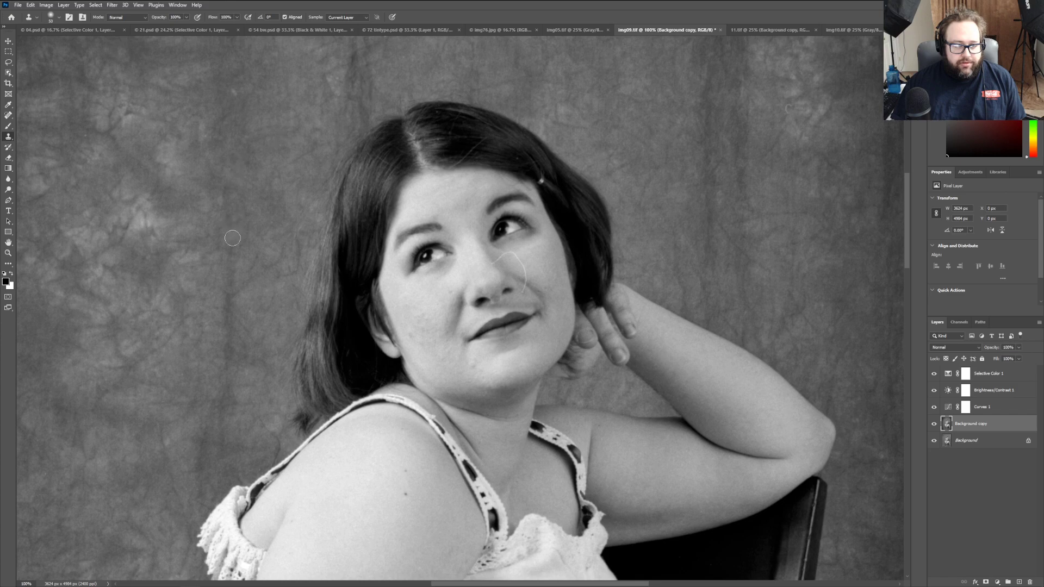
Step: Clone out the small white dust specks on the dark backdrop behind the sitter's back with the Clone Stamp
scroll(232, 237, "down", 2)
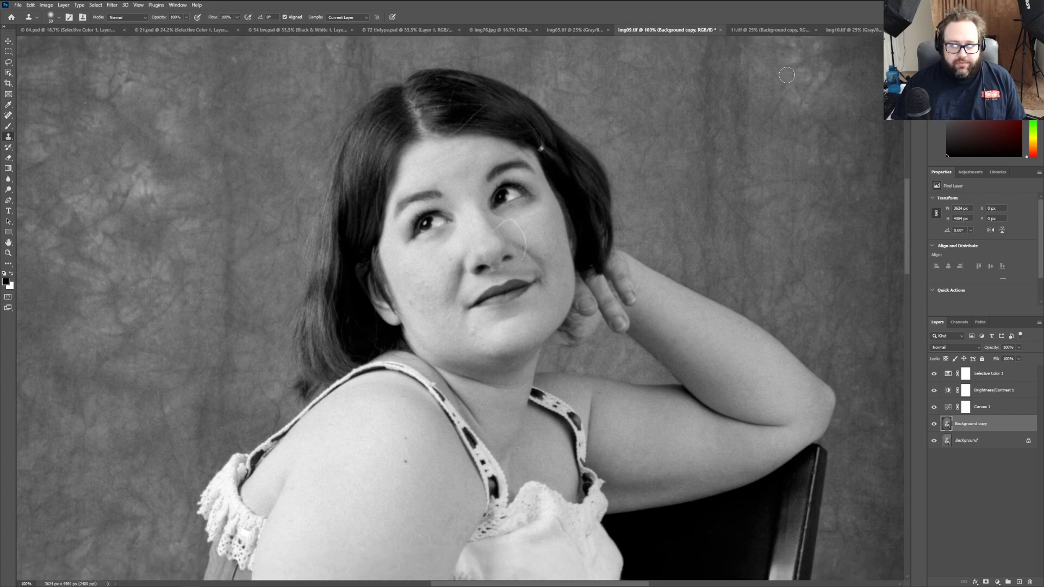
scroll(845, 230, "down", 8)
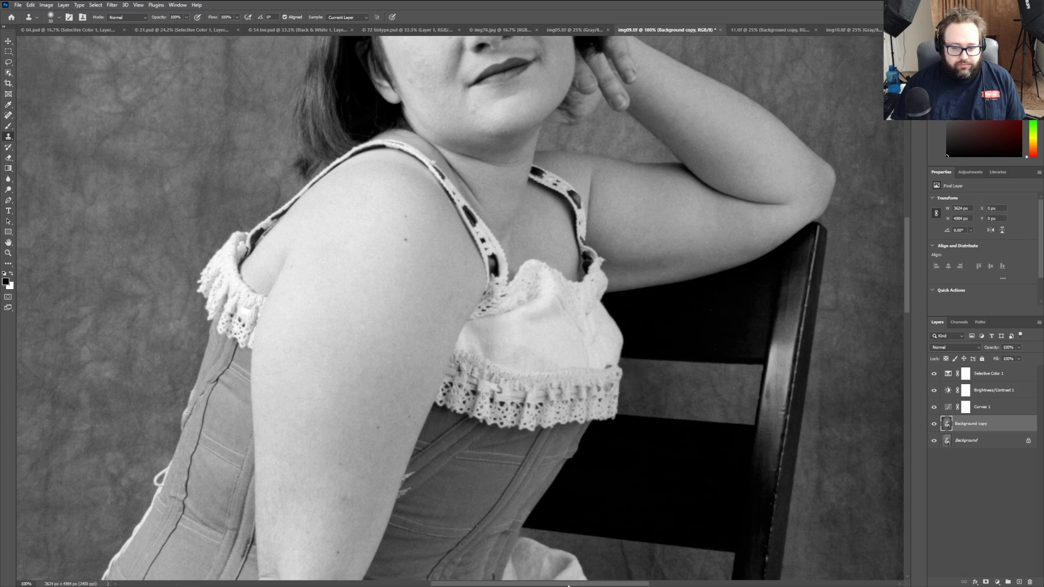
left_click_drag(568, 585, 428, 583)
left_click(450, 108)
left_click(472, 163)
left_click(377, 147, "alt")
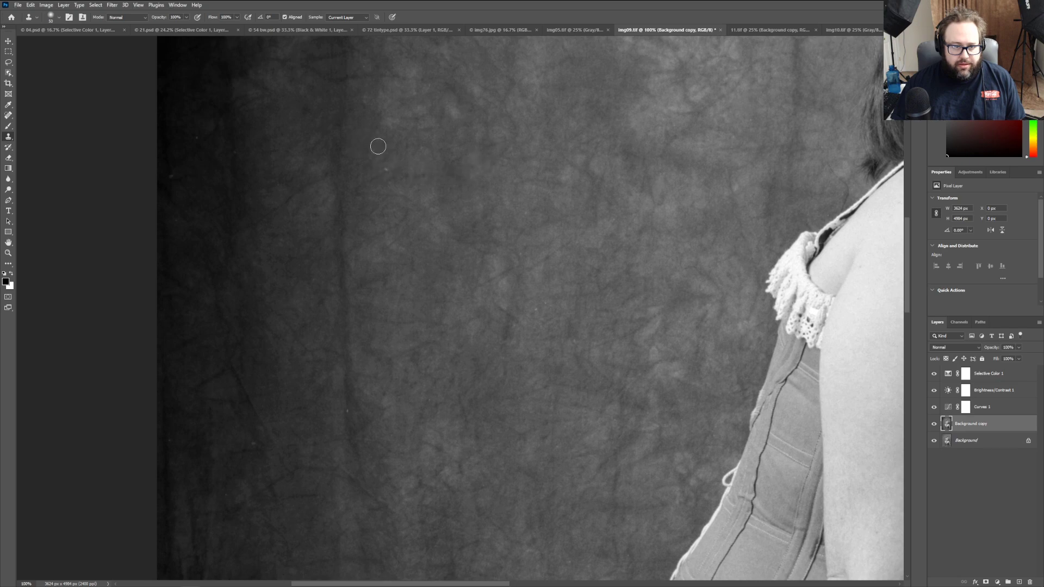
left_click(387, 168)
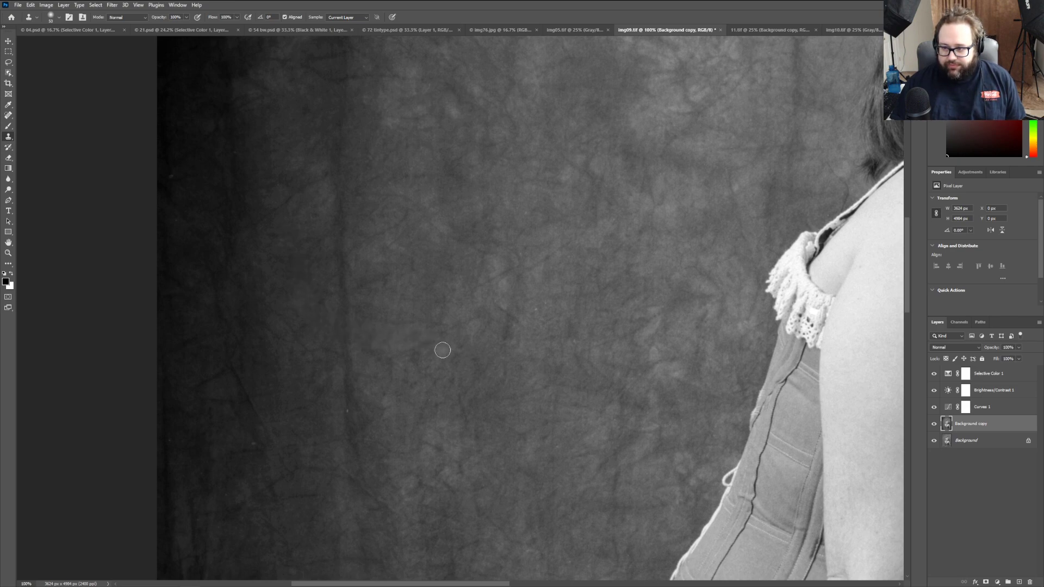
scroll(438, 356, "down", 5)
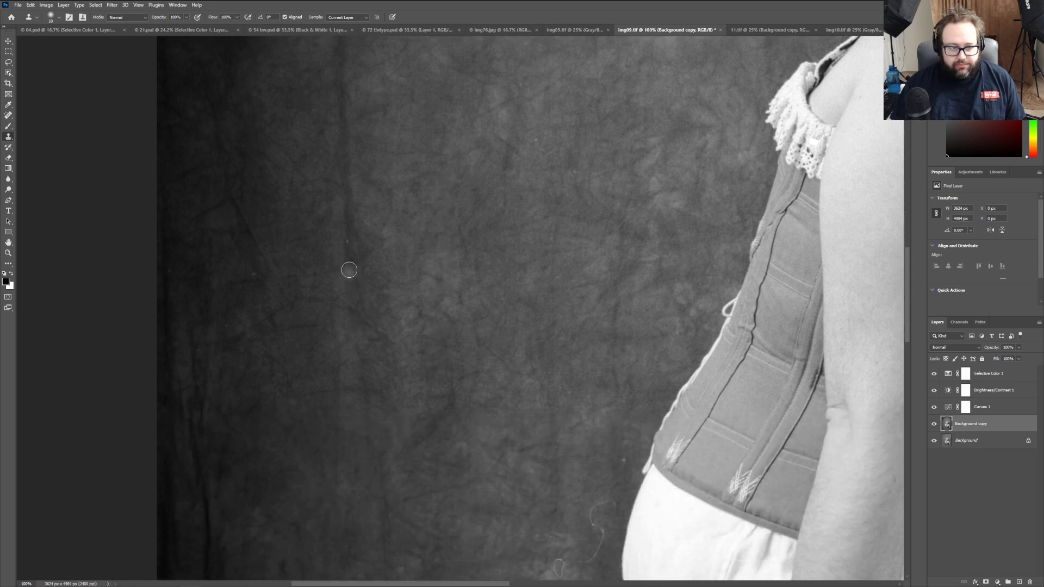
left_click(346, 241)
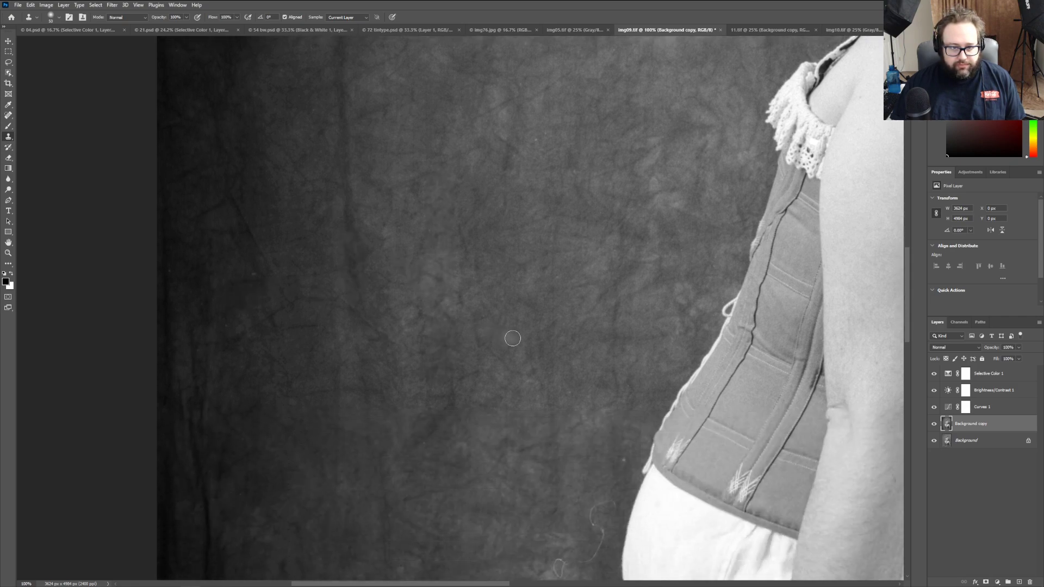
Step: Clone out the long curly fibre on the backdrop beside the sitter's white skirt
scroll(513, 338, "down", 1)
scroll(513, 341, "up", 2)
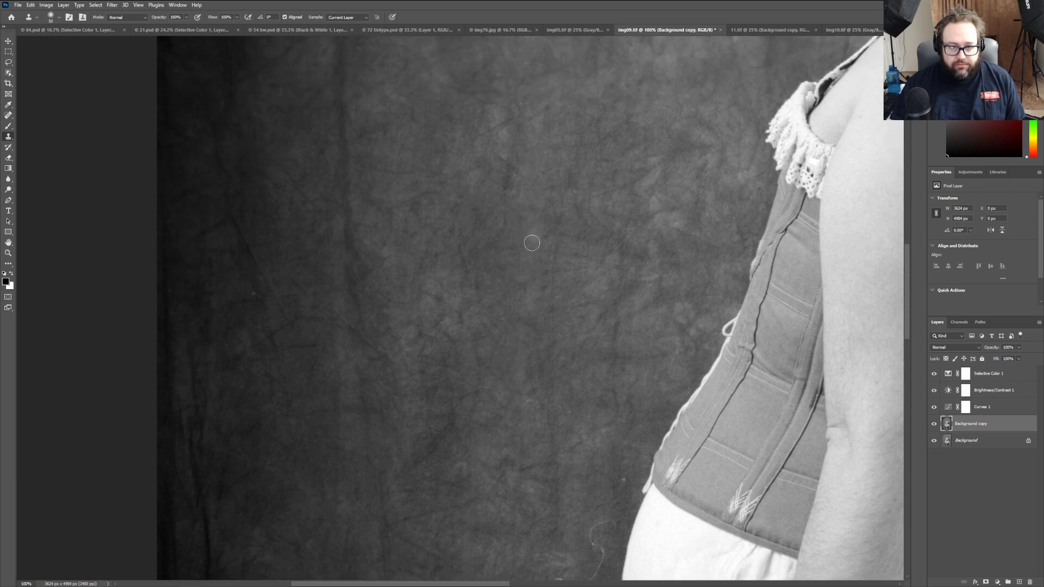
scroll(524, 298, "up", 1)
scroll(519, 321, "down", 3)
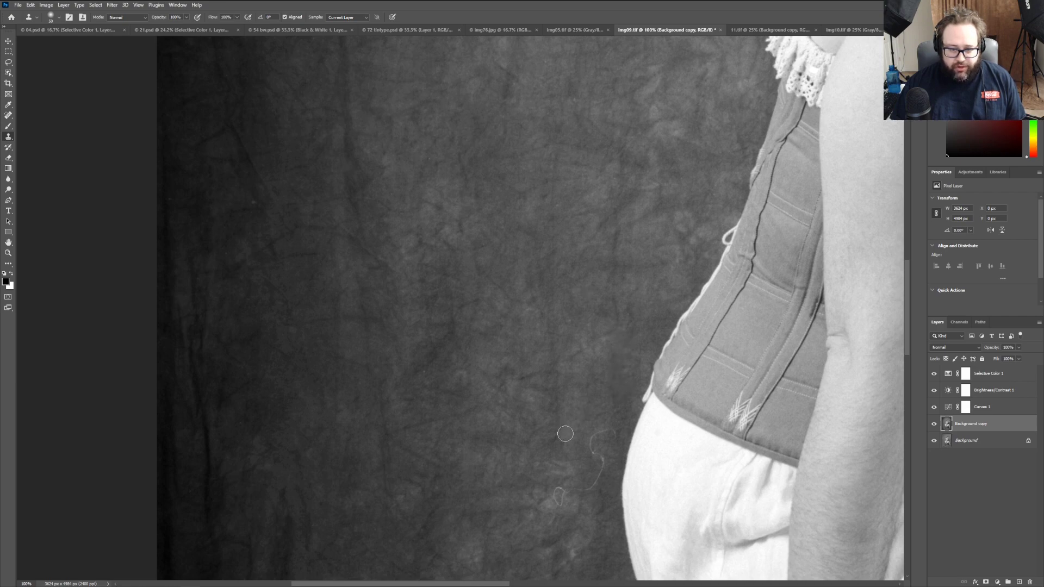
scroll(536, 424, "down", 2)
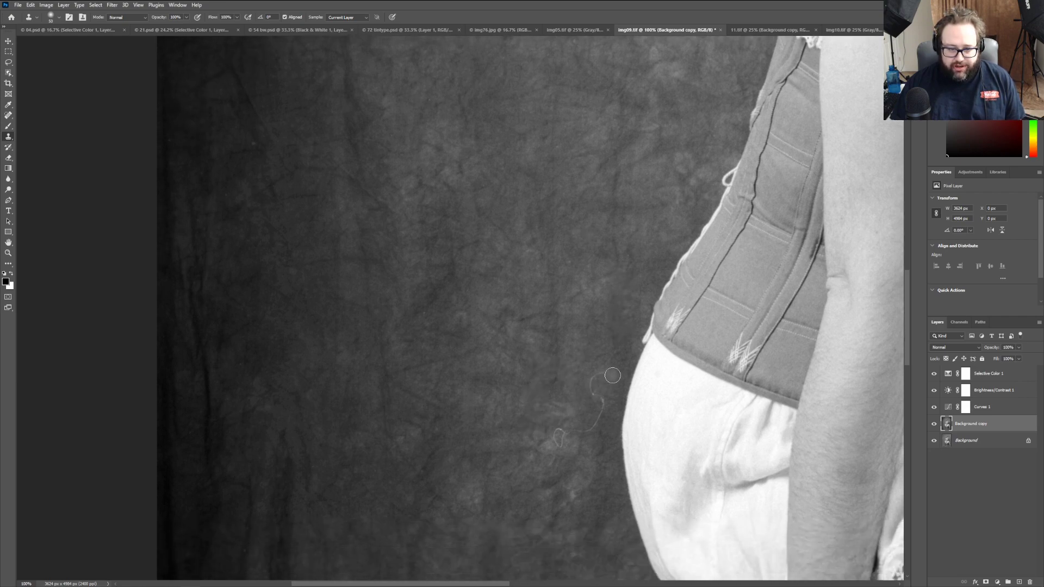
mouse_move(603, 374)
left_mouse_down()
mouse_move(554, 395)
mouse_move(560, 384)
mouse_move(601, 406)
left_mouse_up()
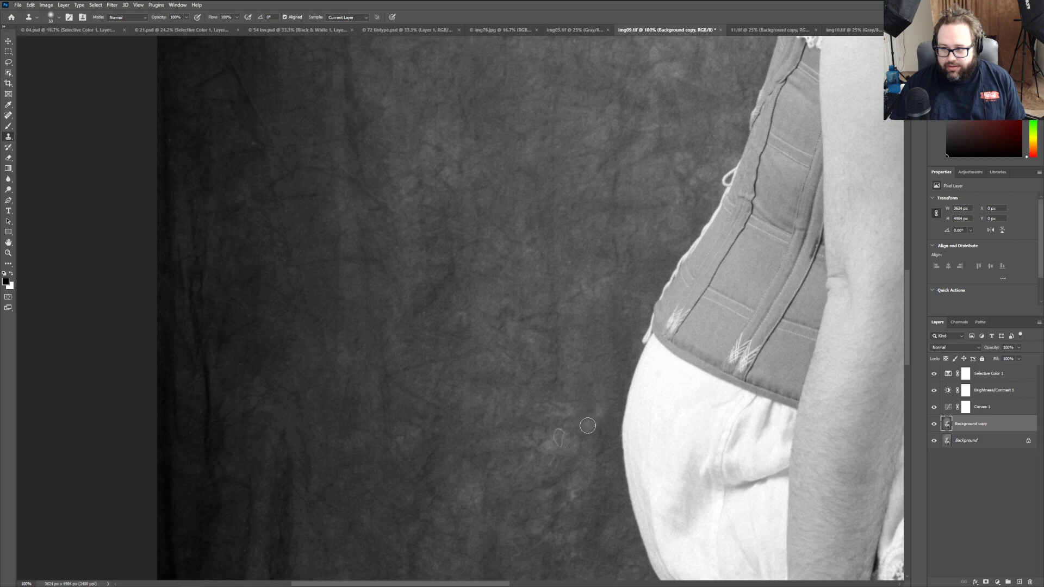
mouse_move(588, 428)
left_mouse_down()
mouse_move(568, 431)
mouse_move(536, 474)
left_mouse_up()
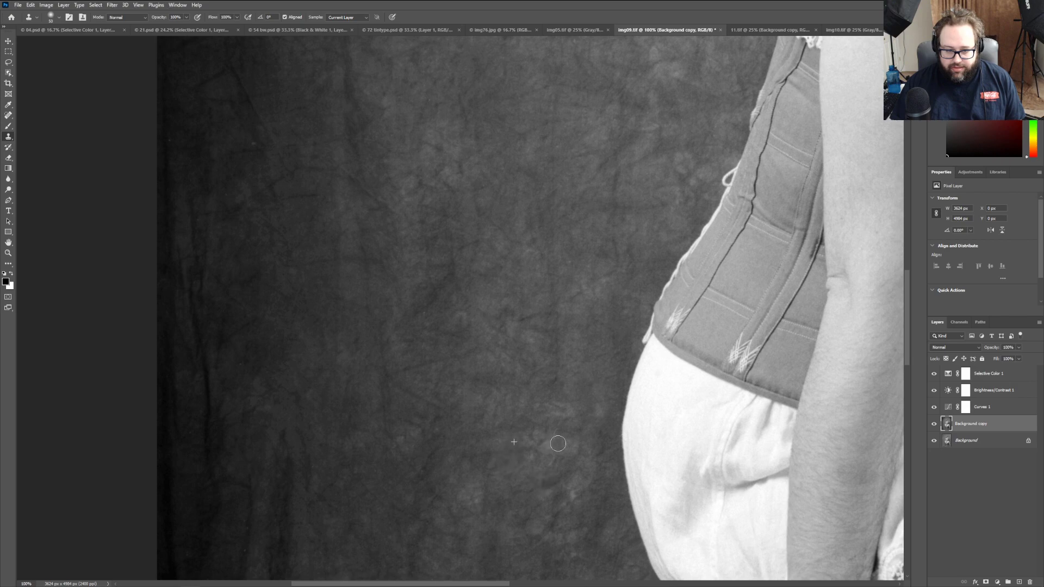
Step: Clone out the white specks on the lower backdrop beside the chair leg and touch up the chair seat
scroll(467, 449, "down", 5)
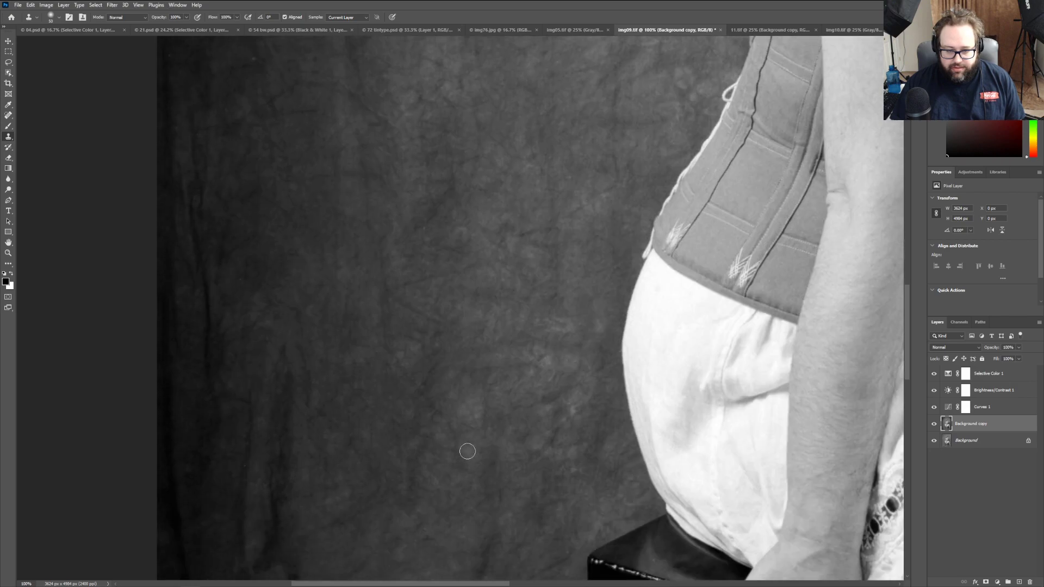
scroll(467, 451, "down", 9)
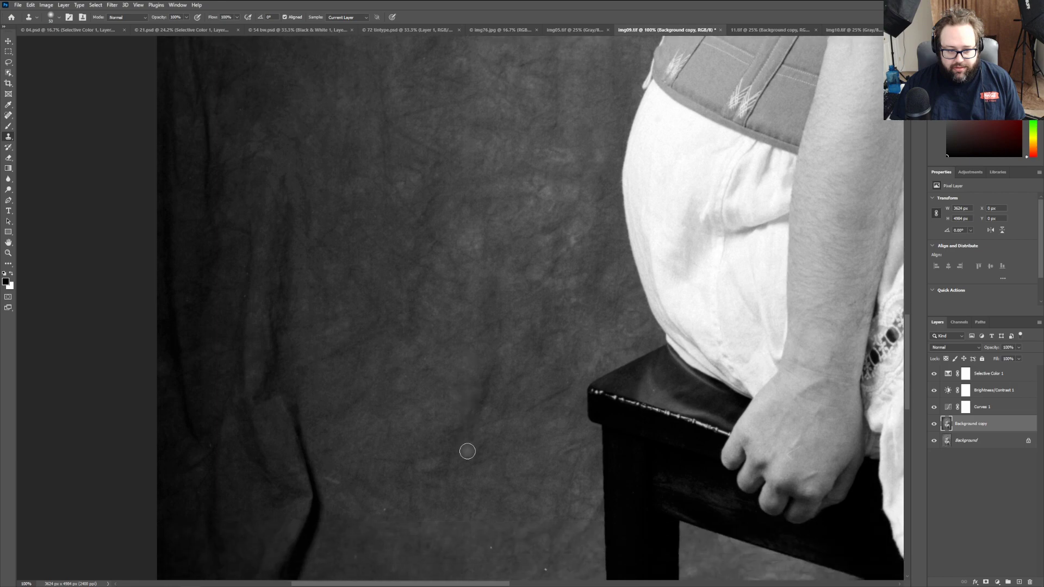
scroll(467, 451, "down", 3)
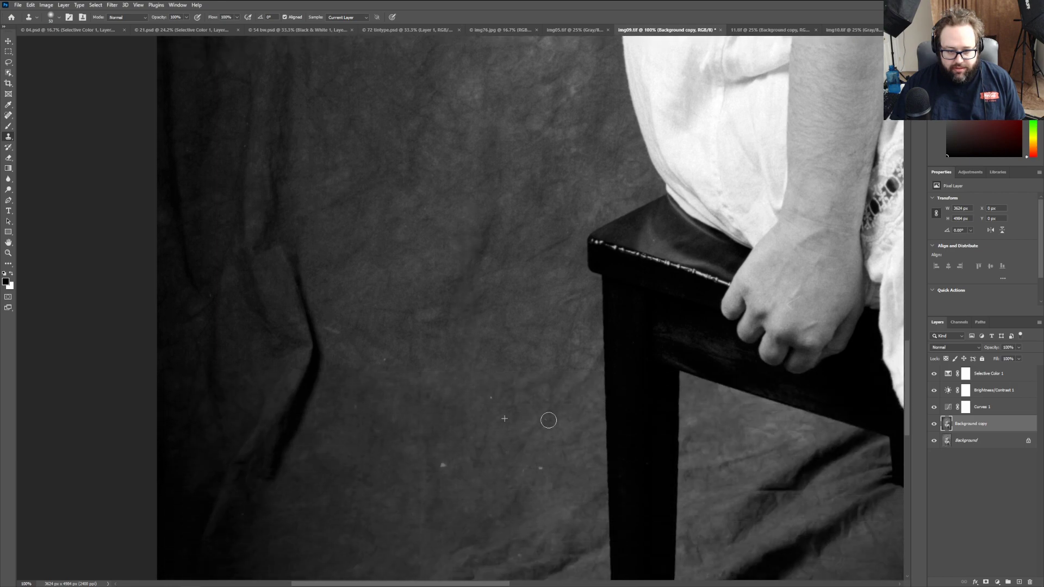
left_click(491, 397)
left_click(383, 359)
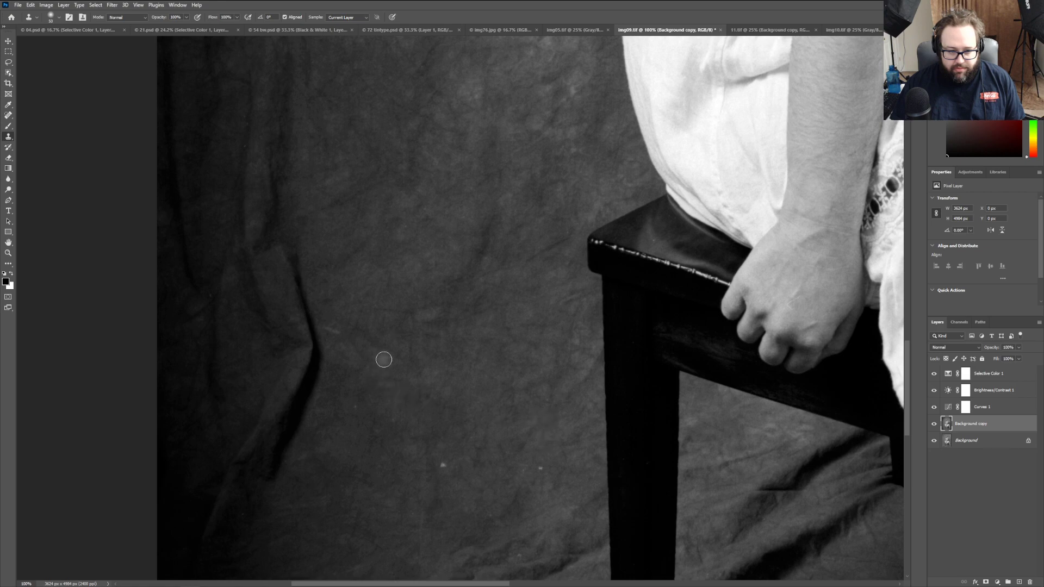
left_click(443, 465)
left_click(536, 471)
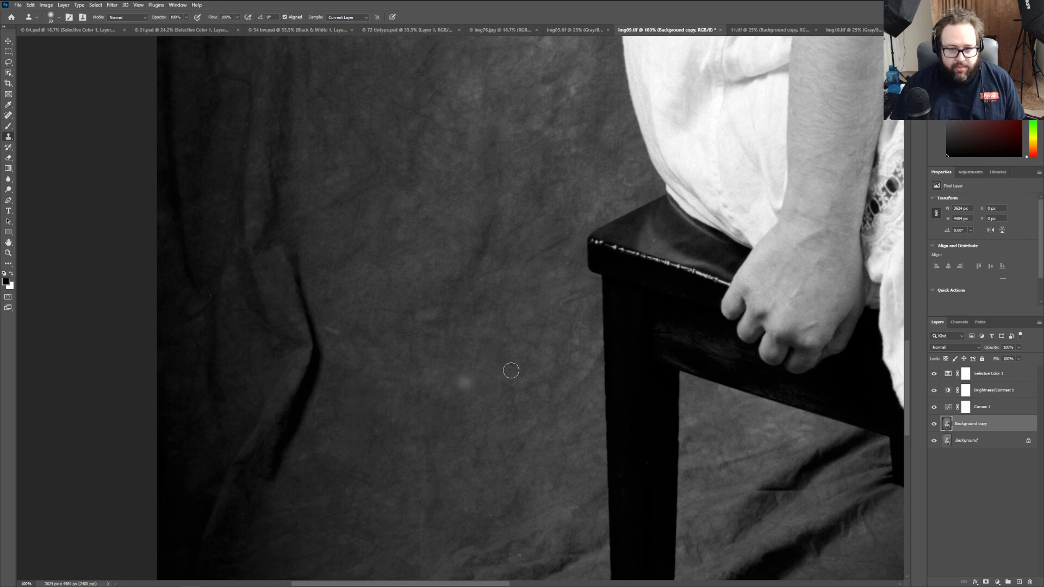
left_click(653, 239)
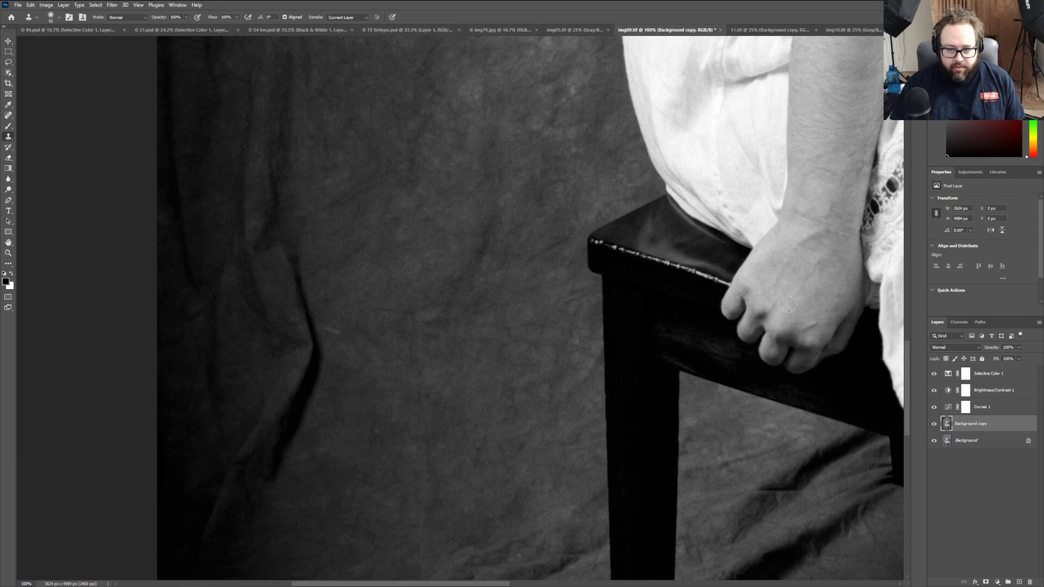
Step: Examine the backdrop, skirt, corset and arm from the chair up to the head for remaining scan marks
scroll(811, 396, "up", 3)
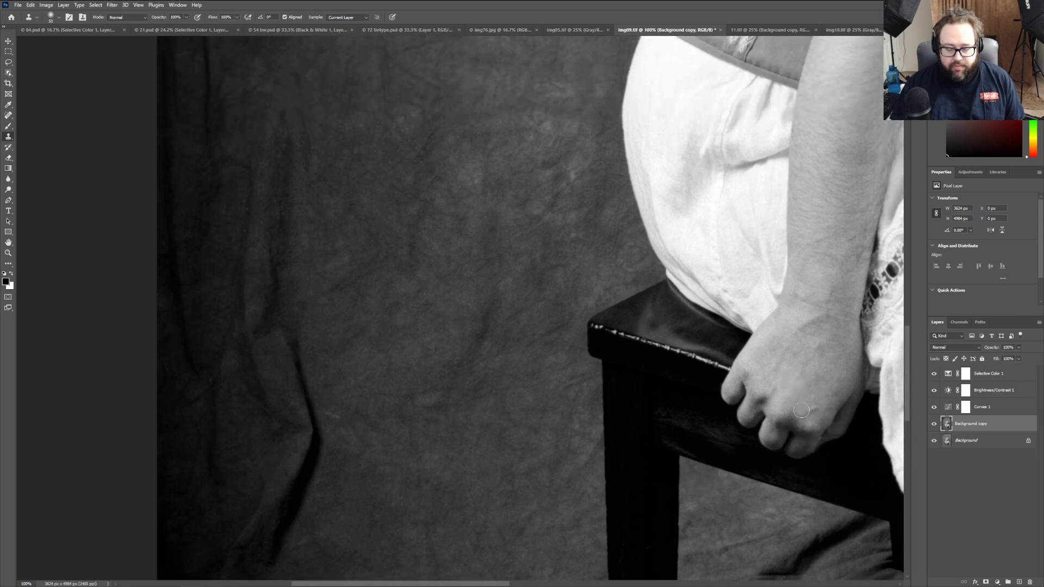
scroll(801, 410, "up", 12)
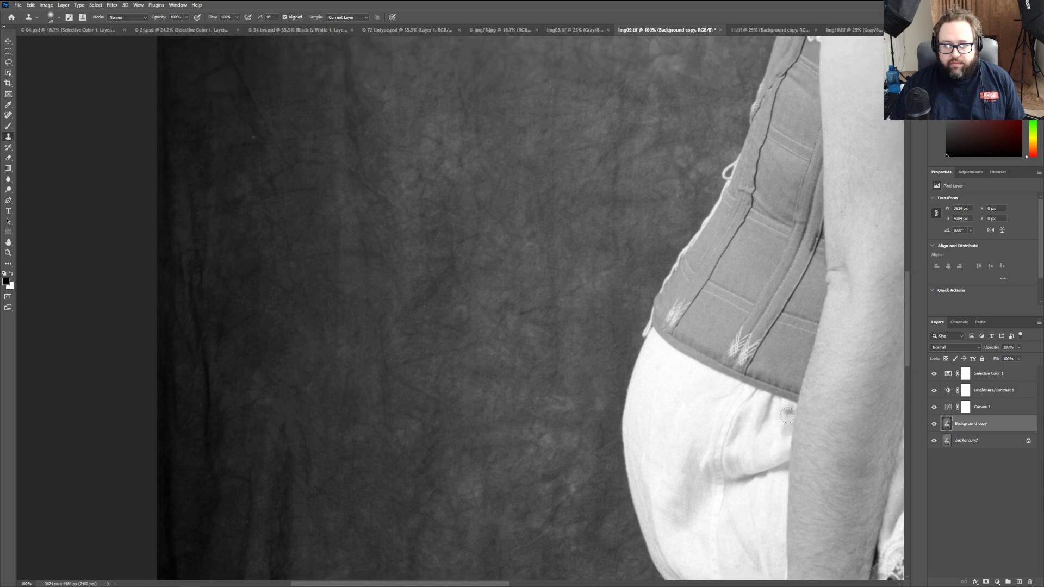
scroll(787, 415, "up", 2)
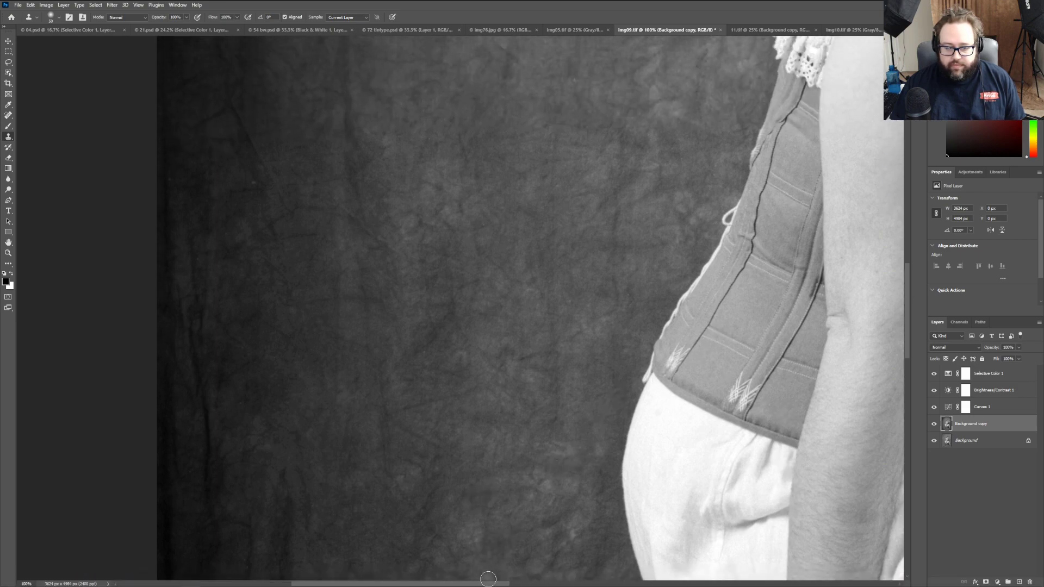
left_click_drag(490, 583, 591, 583)
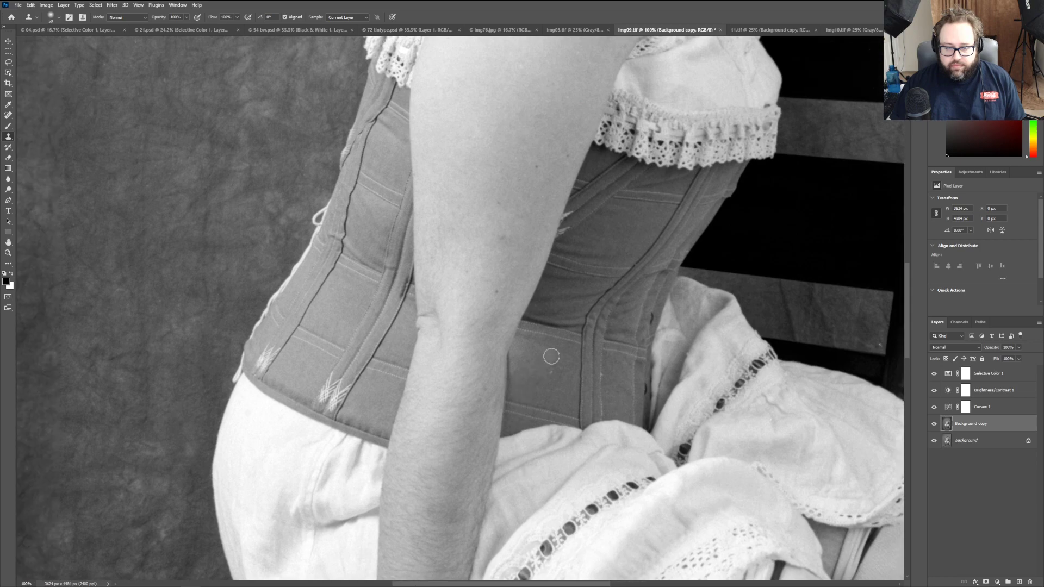
scroll(644, 390, "up", 5)
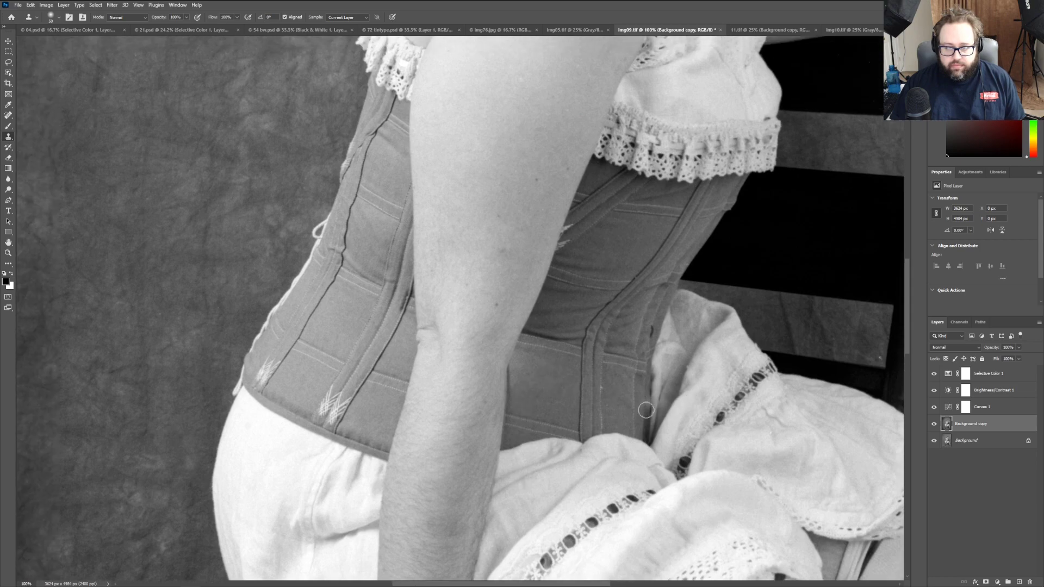
scroll(644, 418, "up", 5)
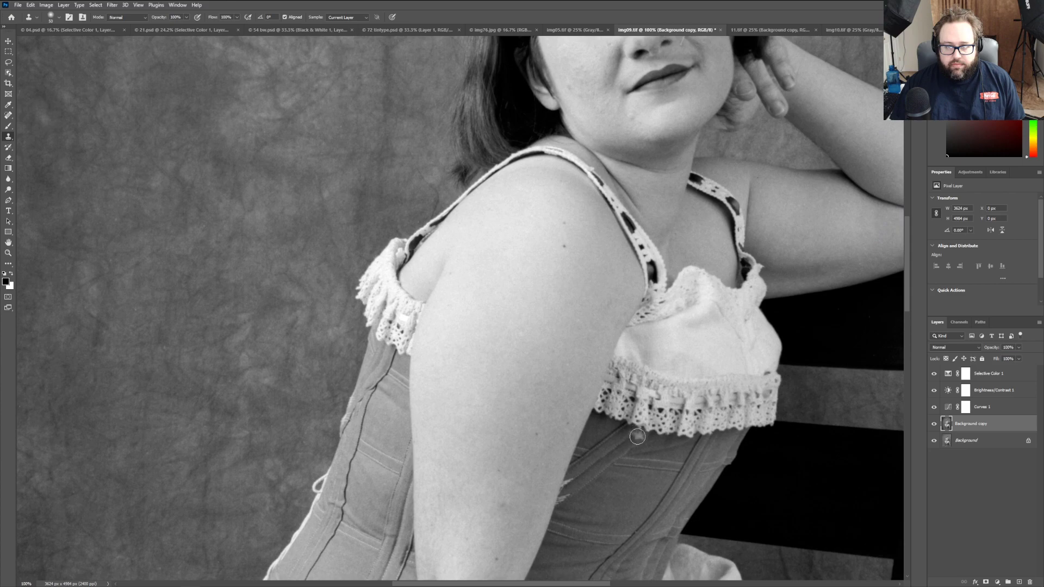
scroll(637, 439, "up", 4)
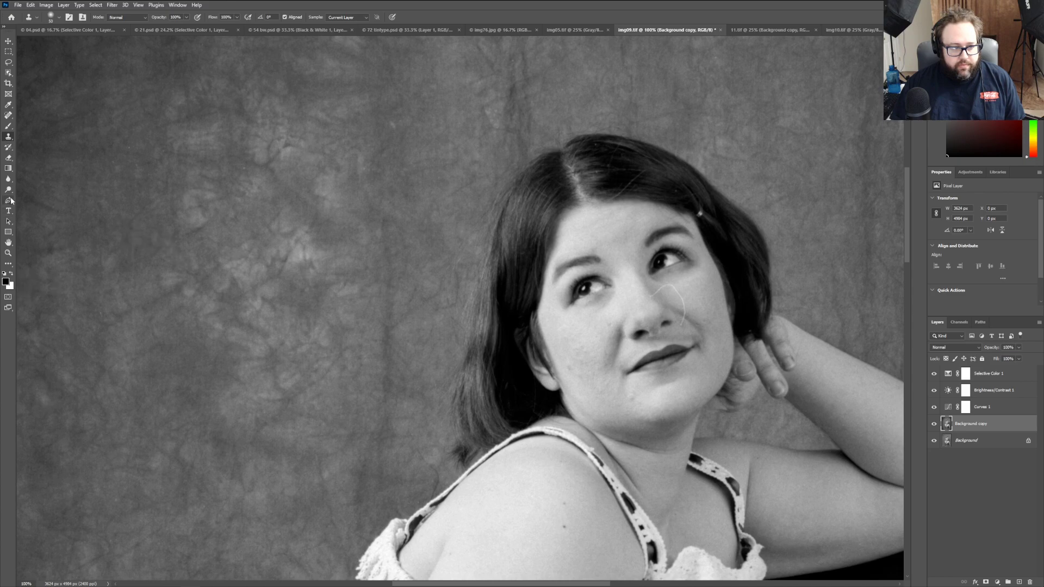
Step: Clone out the curved white fibre running from the nose across the cheek, working at 200% with sampled nearby skin
left_click(8, 253)
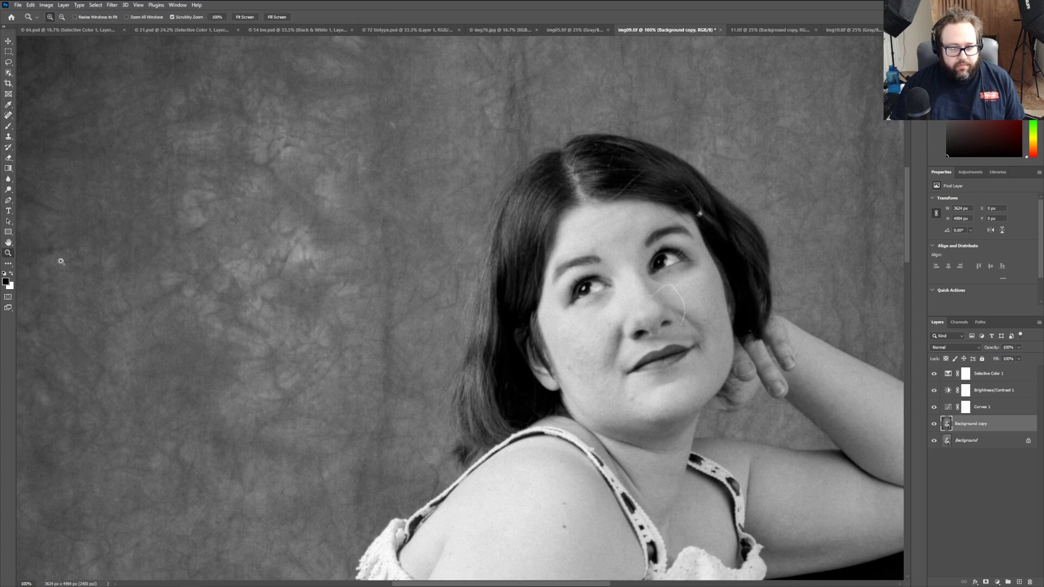
left_click(690, 291)
left_click_drag(540, 585, 575, 584)
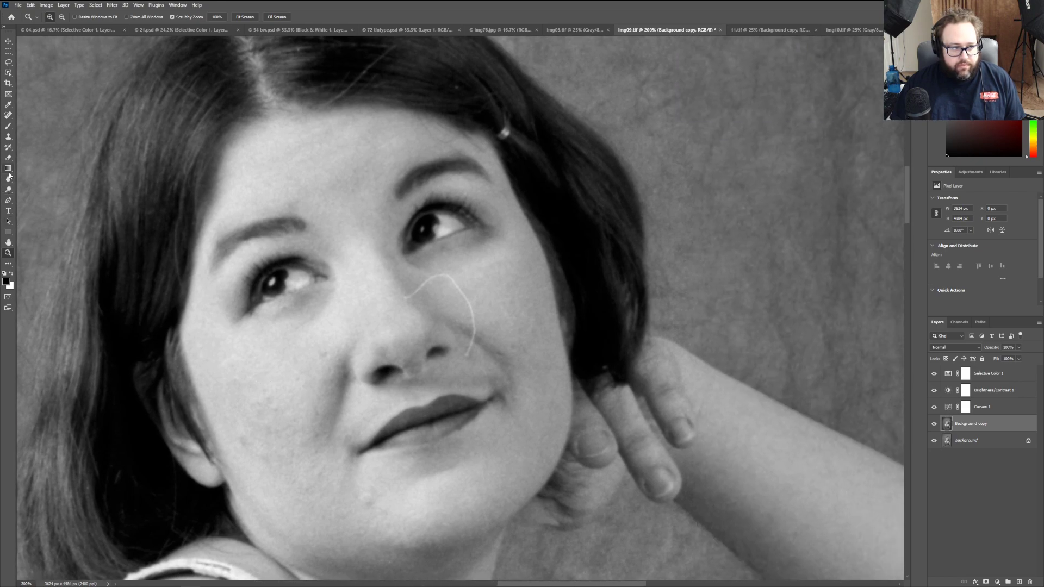
left_click(8, 136)
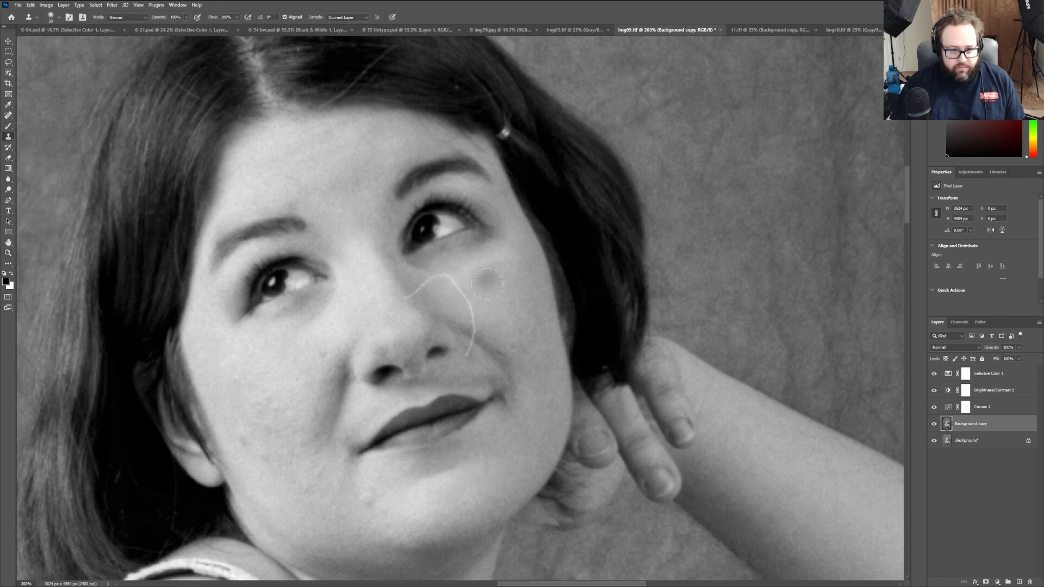
left_click(527, 343, "alt")
left_click_drag(461, 294, 470, 314)
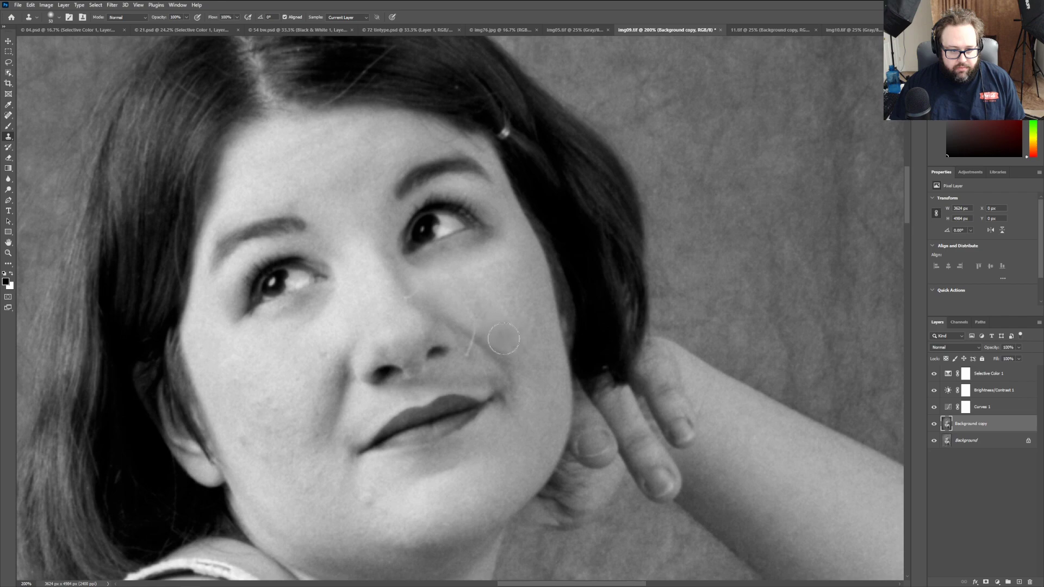
left_click(472, 338)
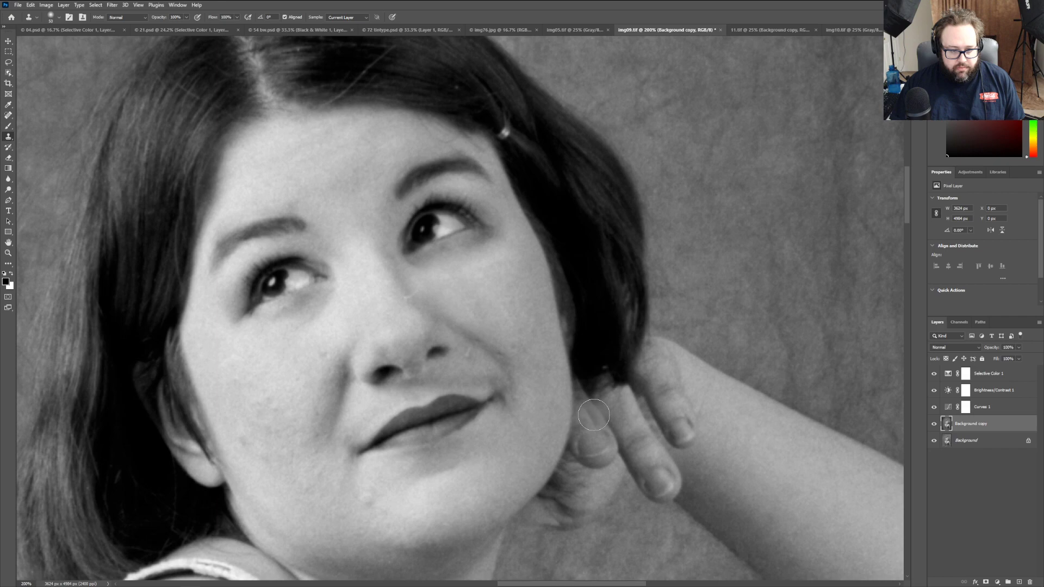
left_click(427, 309)
left_click(427, 309, "alt")
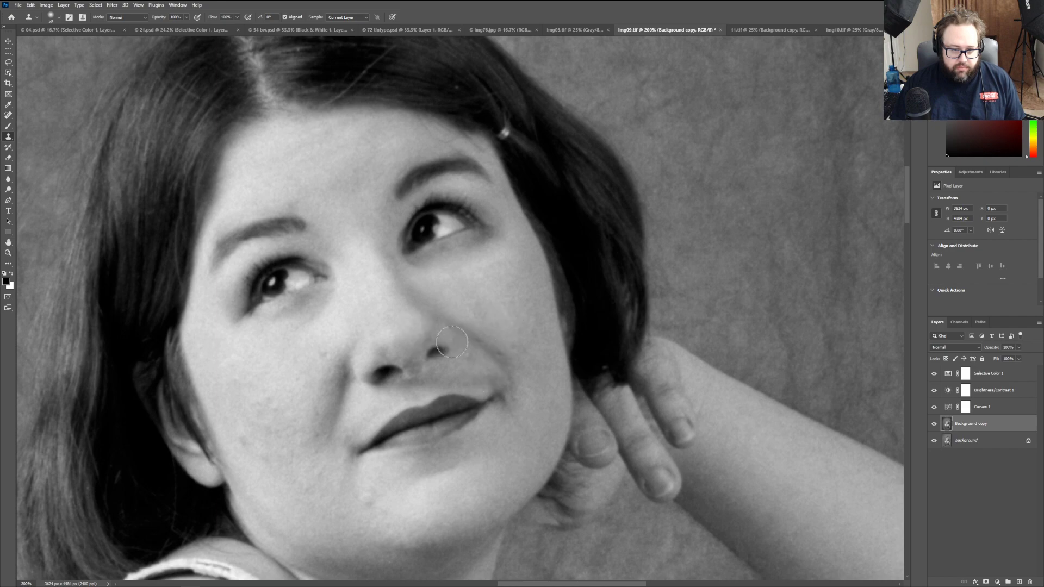
Step: Reduce the Clone Stamp brush size and refine the retouched skin on the cheek beside the nostril
left_click(58, 18)
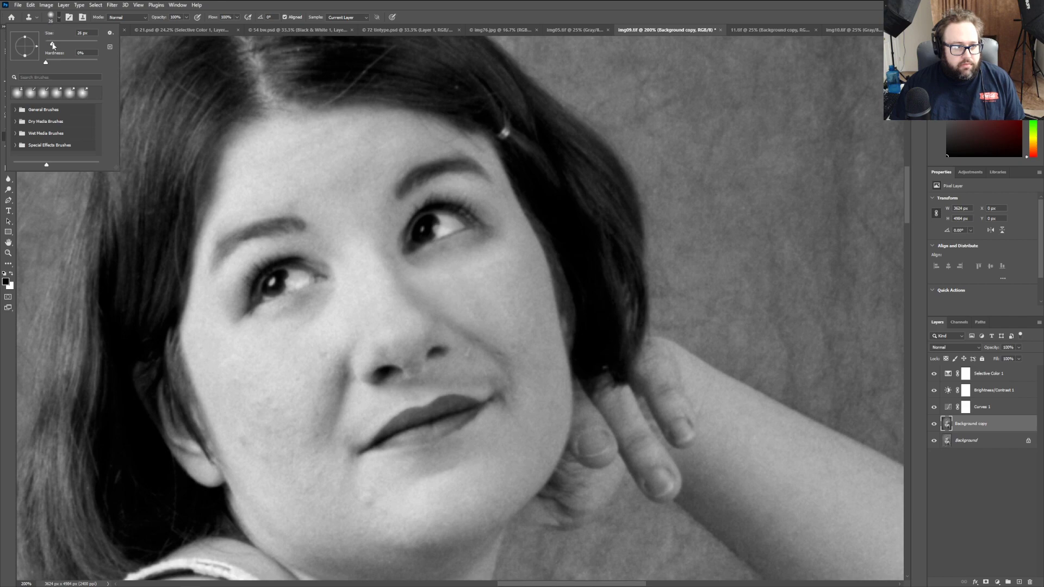
left_click(53, 46)
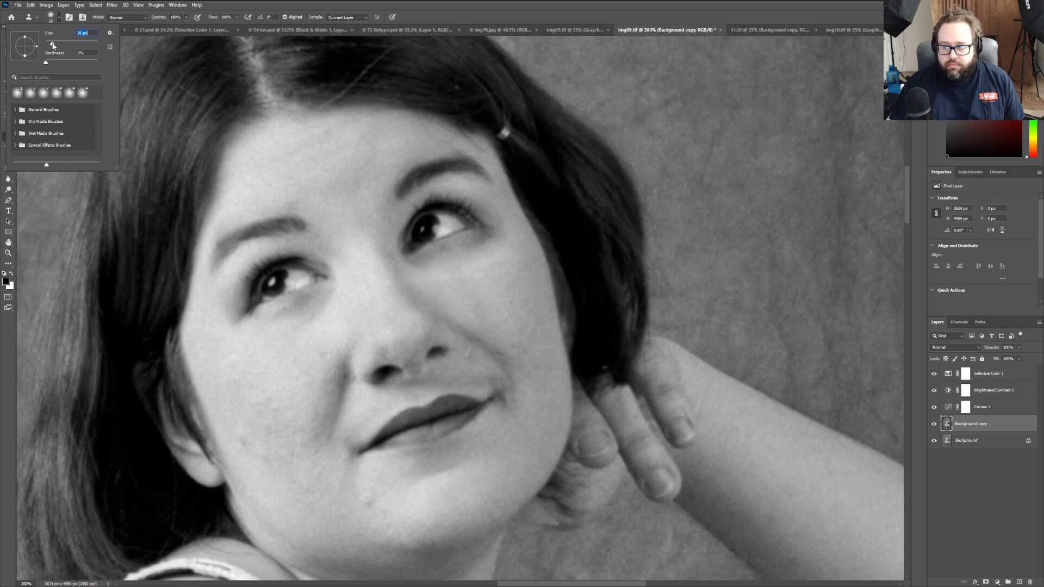
left_click(481, 363, "alt")
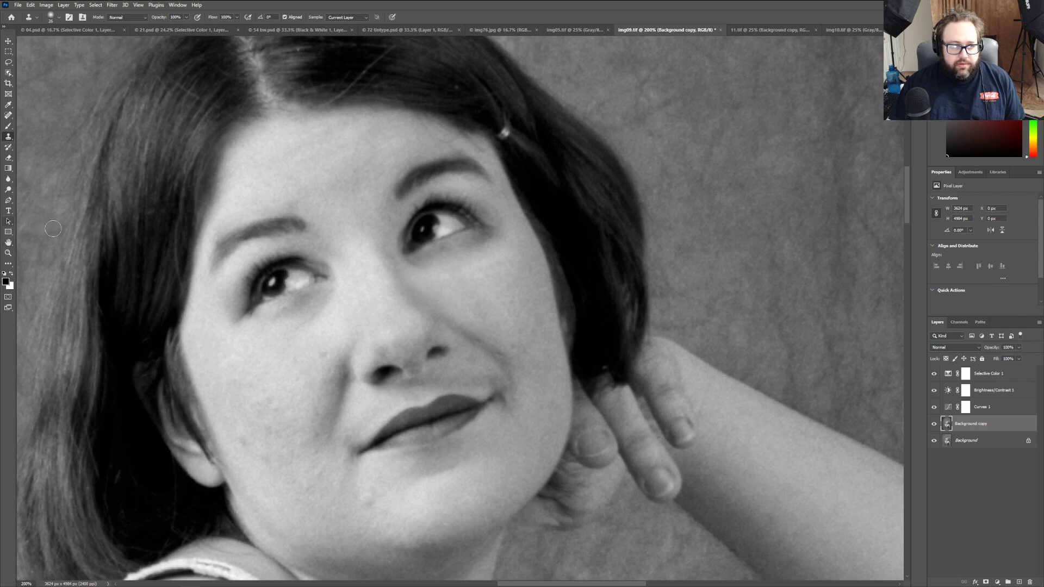
Step: Zoom out to 66.7% to review the retouched face together with the upper body
left_click(9, 254)
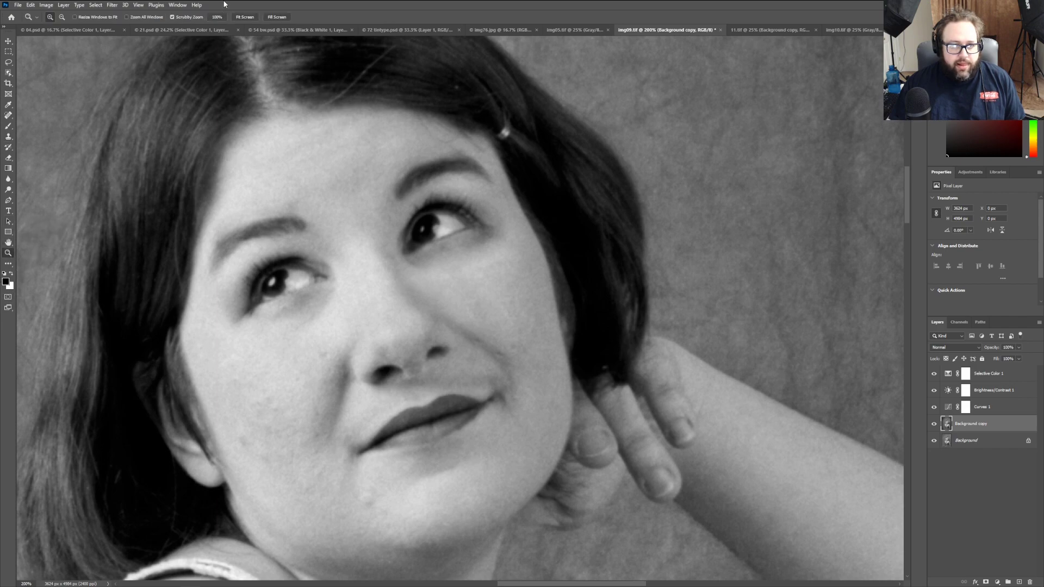
left_click(62, 17)
left_click(244, 141)
left_click(243, 170)
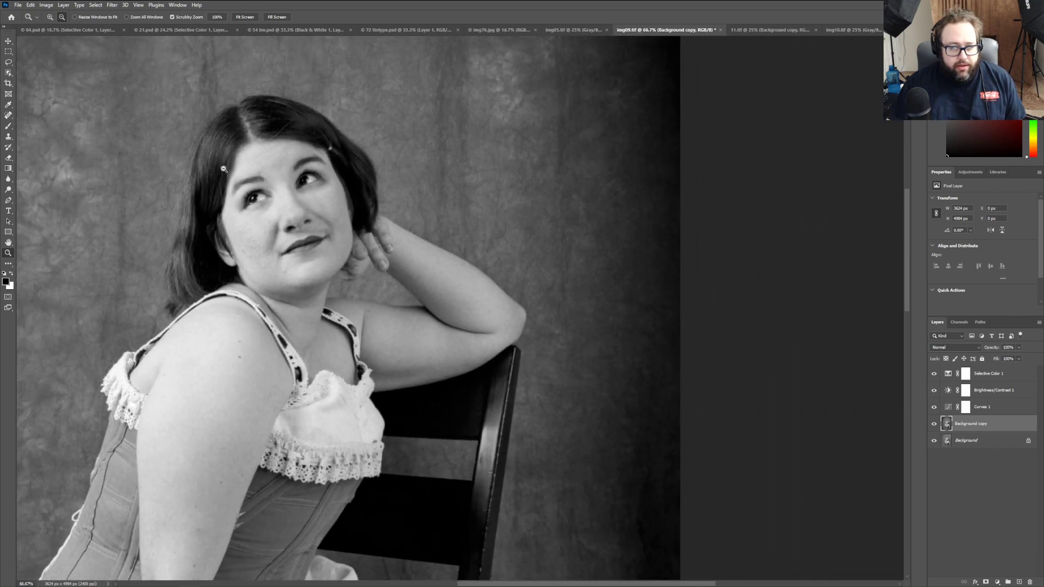
Step: Review the whole portrait at 33.3%, and inspect the chair back and skirt at 100% for remaining scan marks
left_click(194, 229)
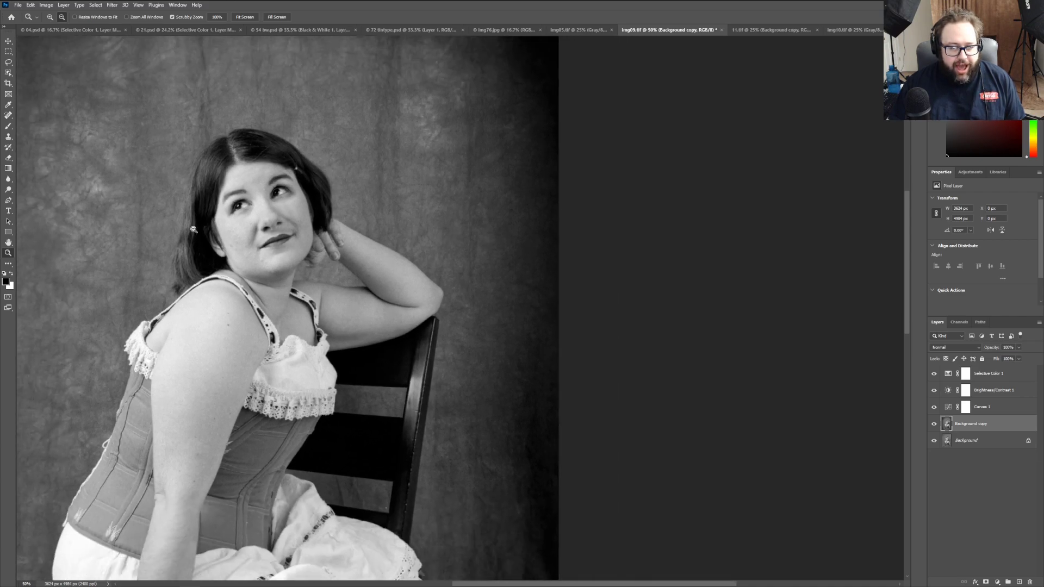
left_click(194, 229)
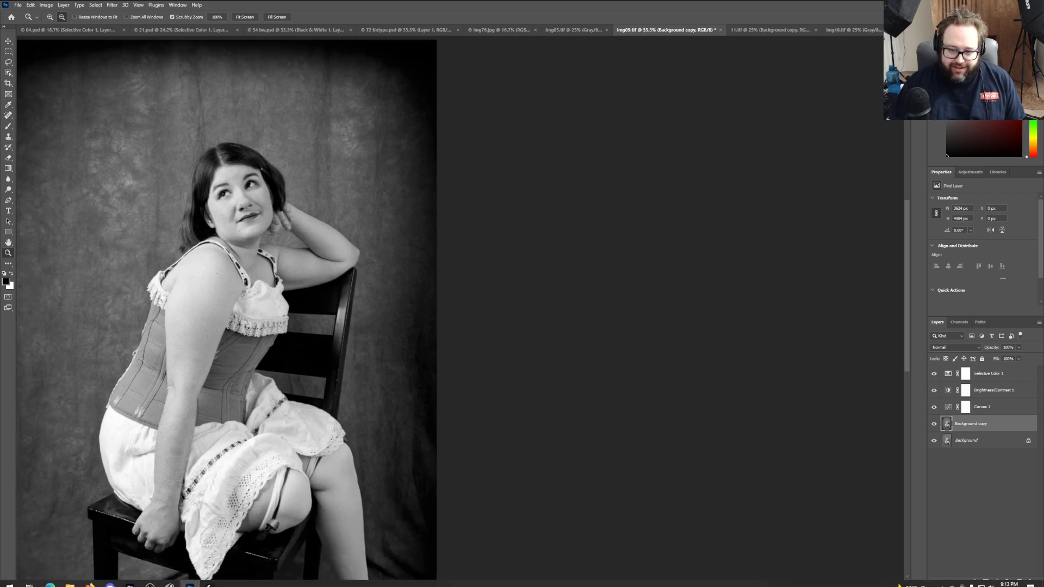
left_click_drag(593, 584, 547, 558)
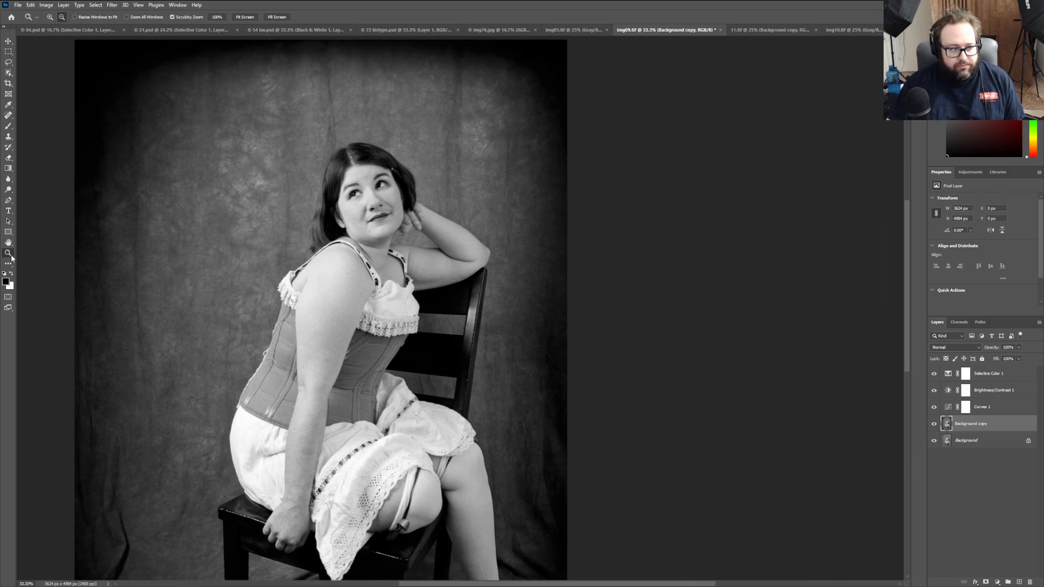
left_click(50, 17)
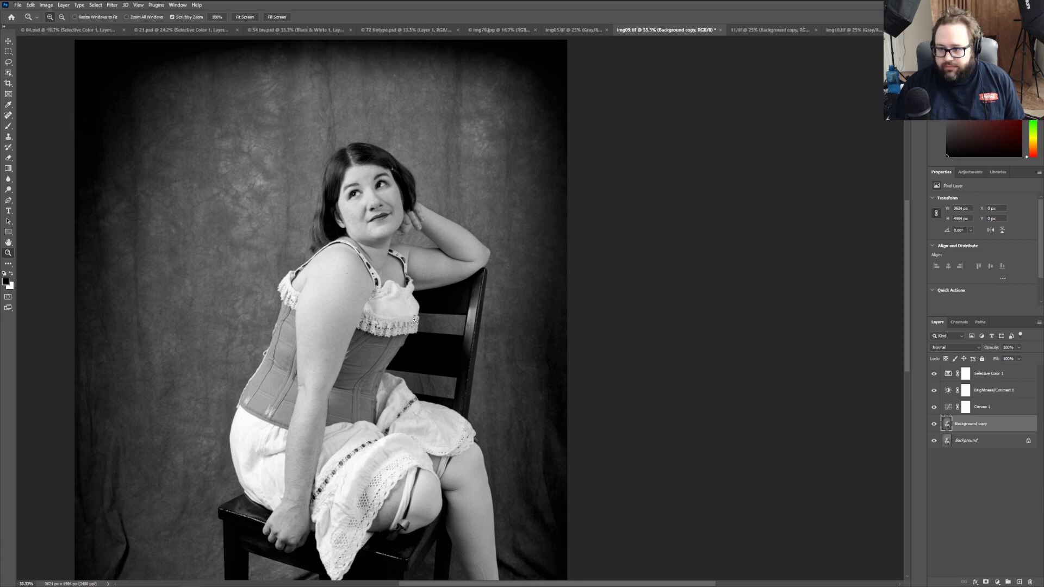
left_click(463, 345)
left_click(452, 346)
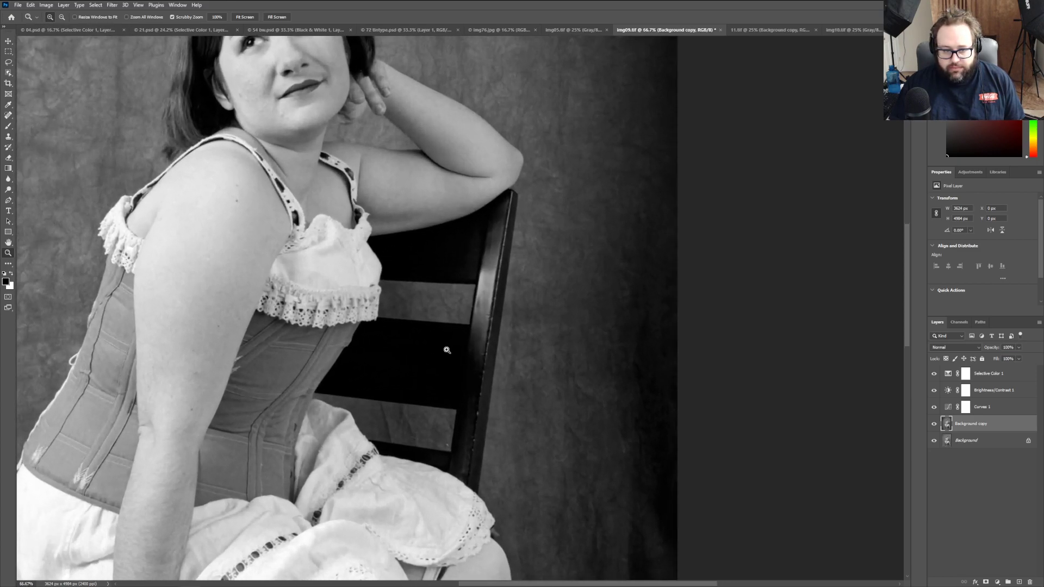
left_click(442, 348)
scroll(436, 402, "down", 5)
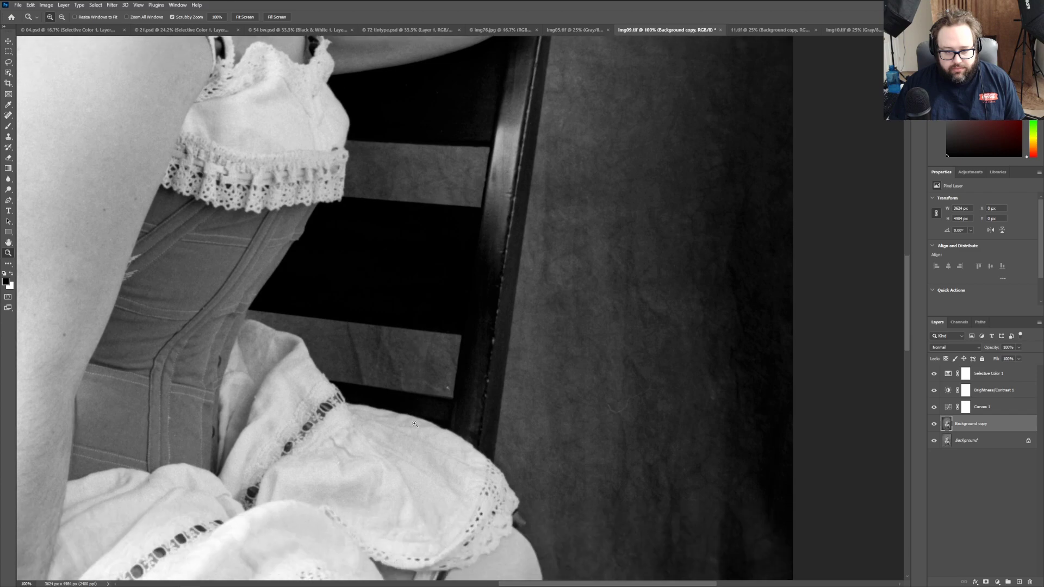
Step: Set the Clone Stamp brush size to 50 and clone out the white speck in the lower gap of the chair back
left_click(9, 139)
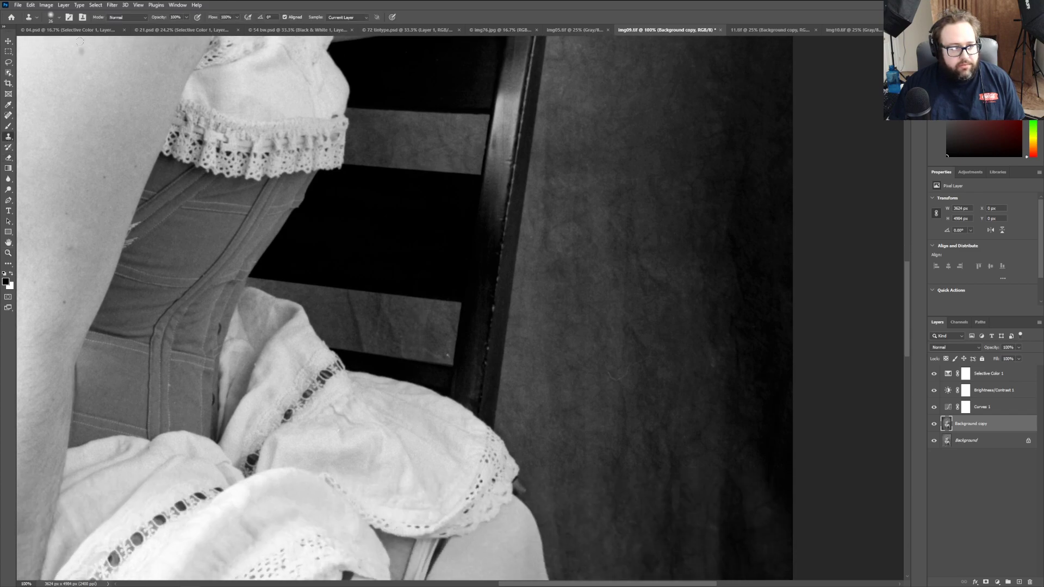
left_click(53, 21)
type("50")
key("Return")
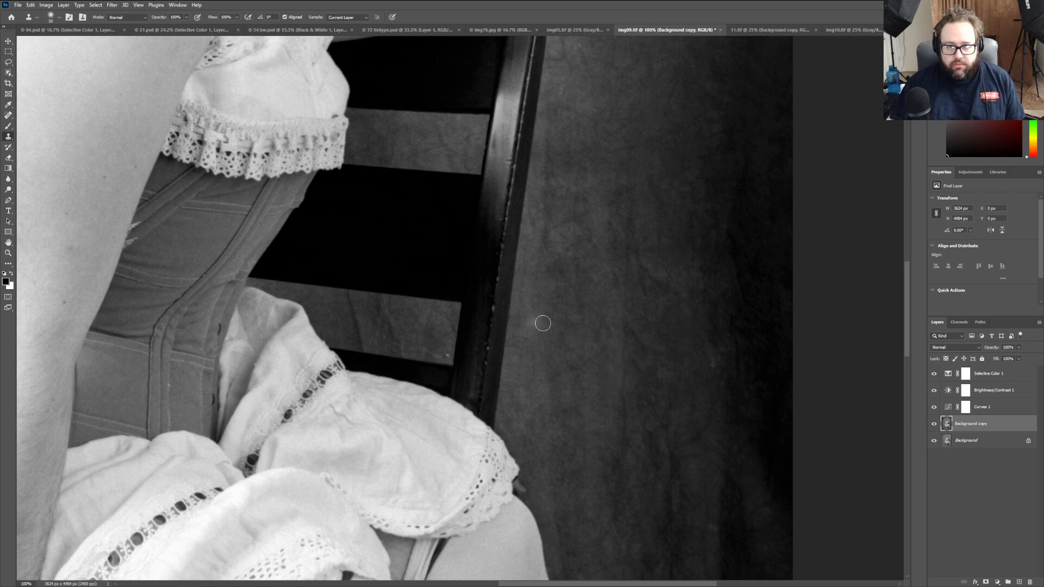
scroll(628, 278, "up", 2)
scroll(621, 351, "up", 5)
scroll(622, 351, "down", 10)
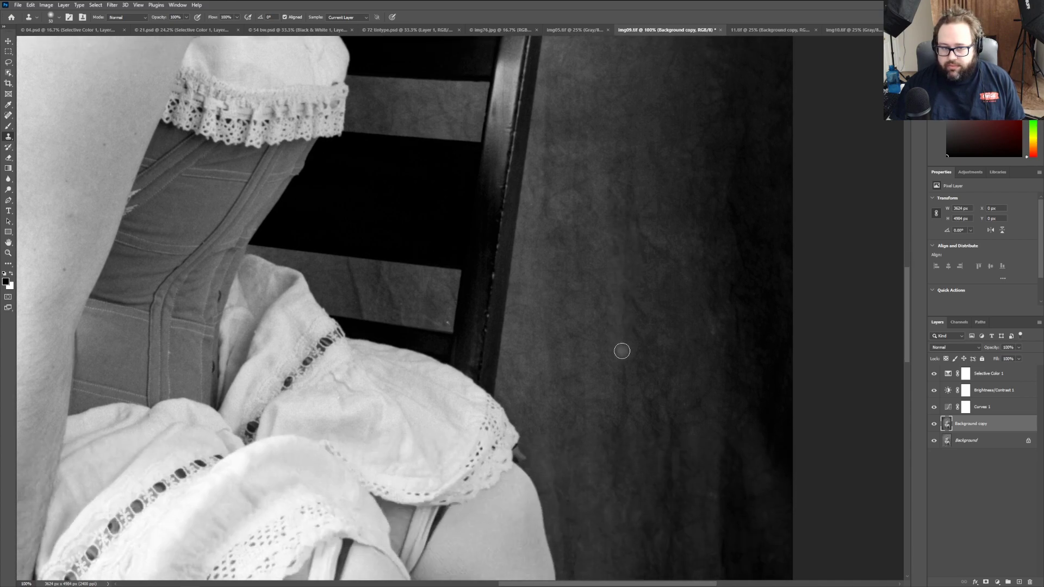
scroll(621, 351, "down", 2)
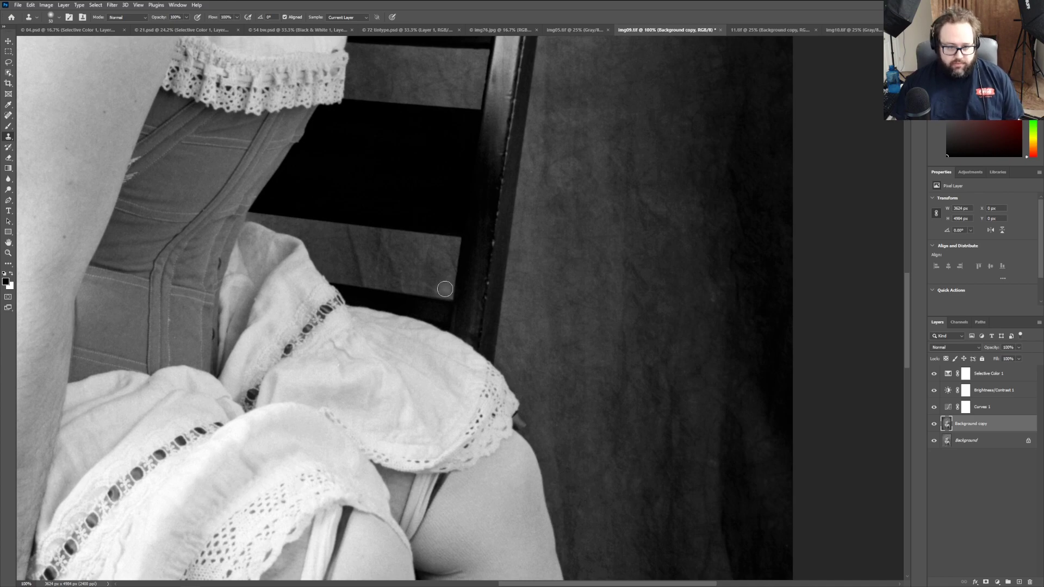
scroll(639, 359, "down", 2)
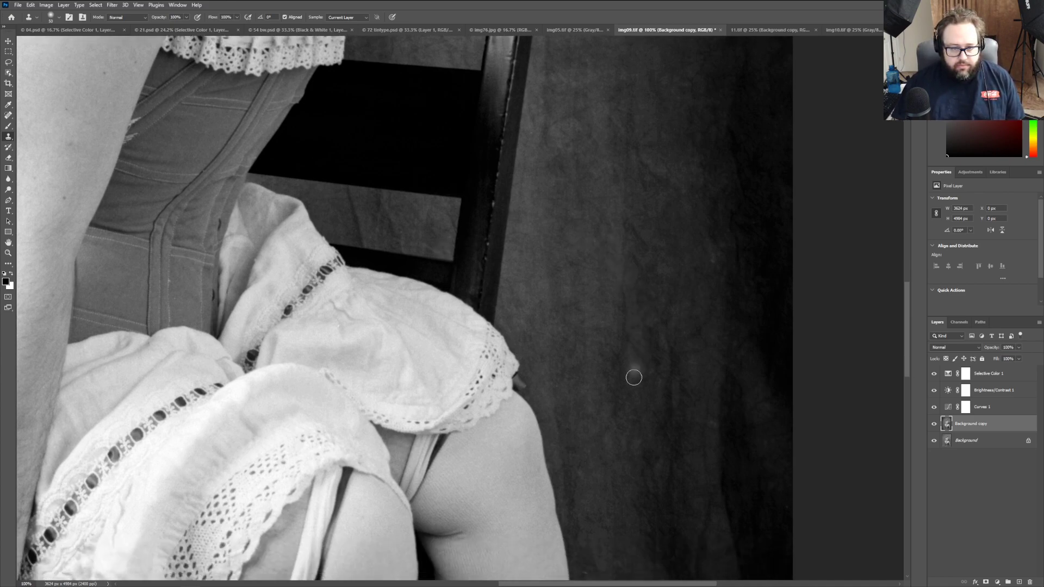
Step: Clone out the fibre on the backdrop beside the ankle, the speck below the heel and the curled fibre between the chair legs
scroll(634, 376, "down", 17)
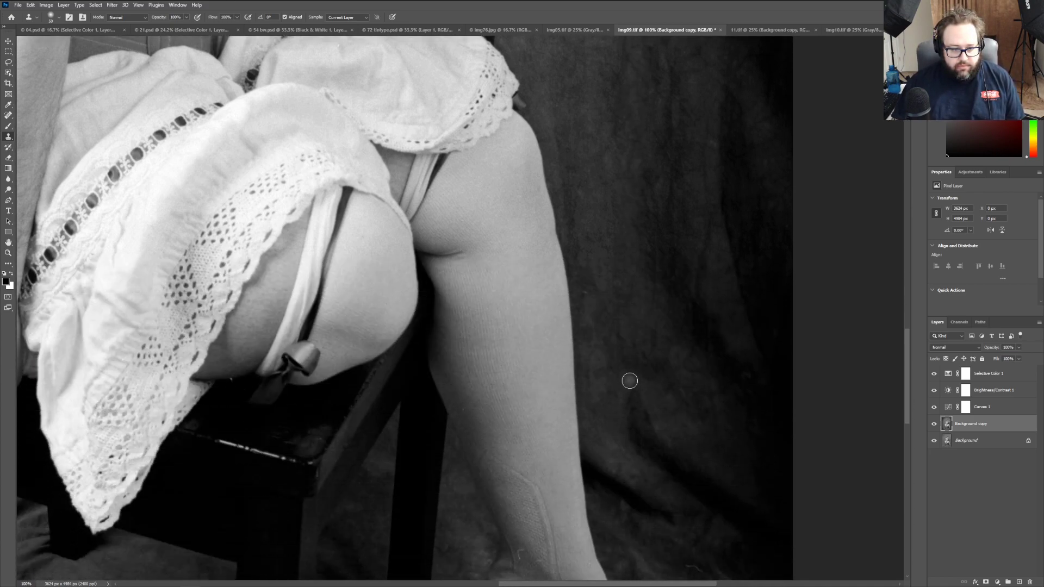
scroll(630, 381, "down", 11)
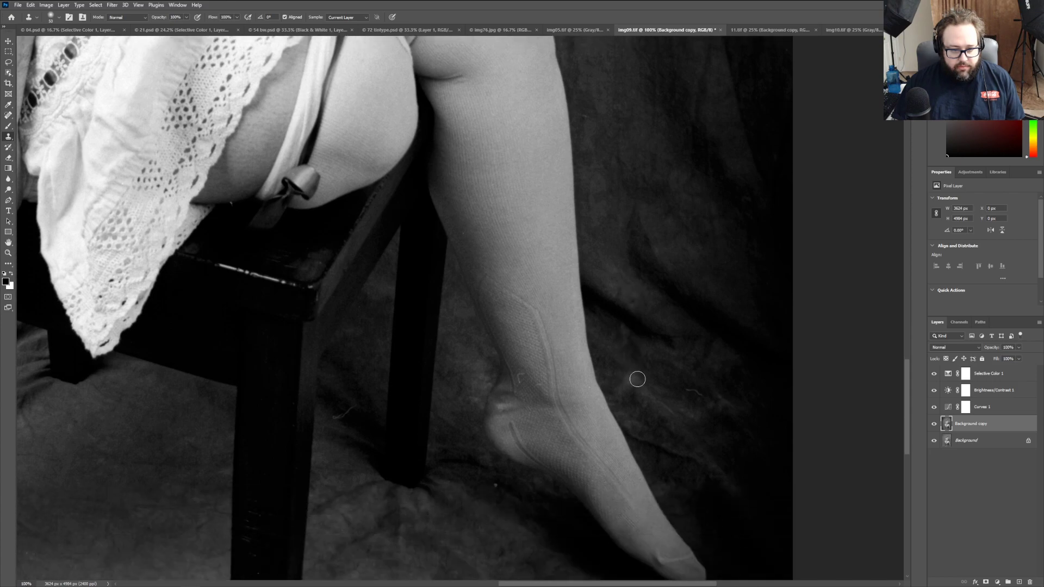
left_click_drag(666, 402, 702, 393)
left_click(505, 465)
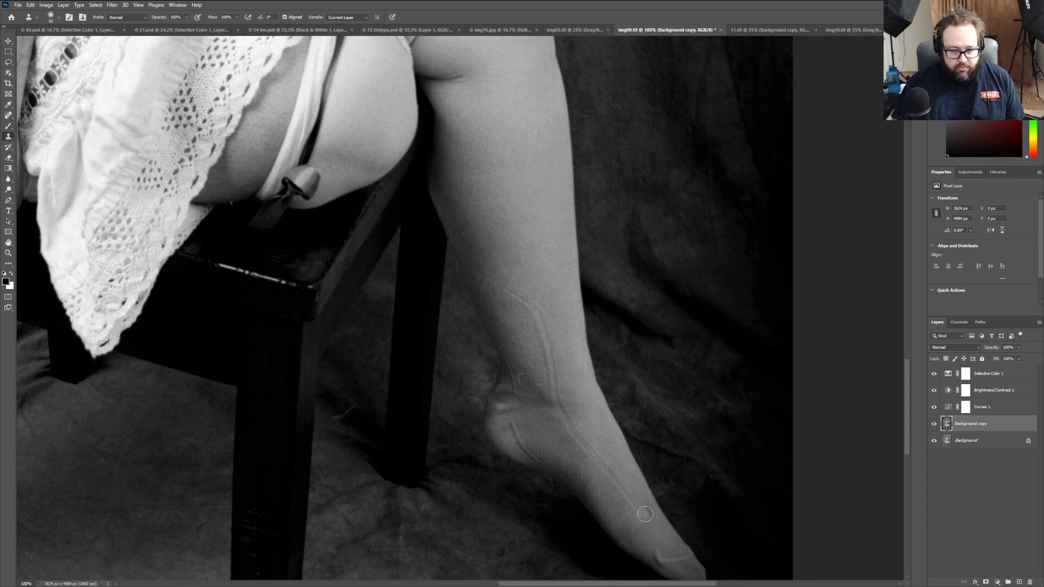
left_click_drag(356, 404, 338, 416)
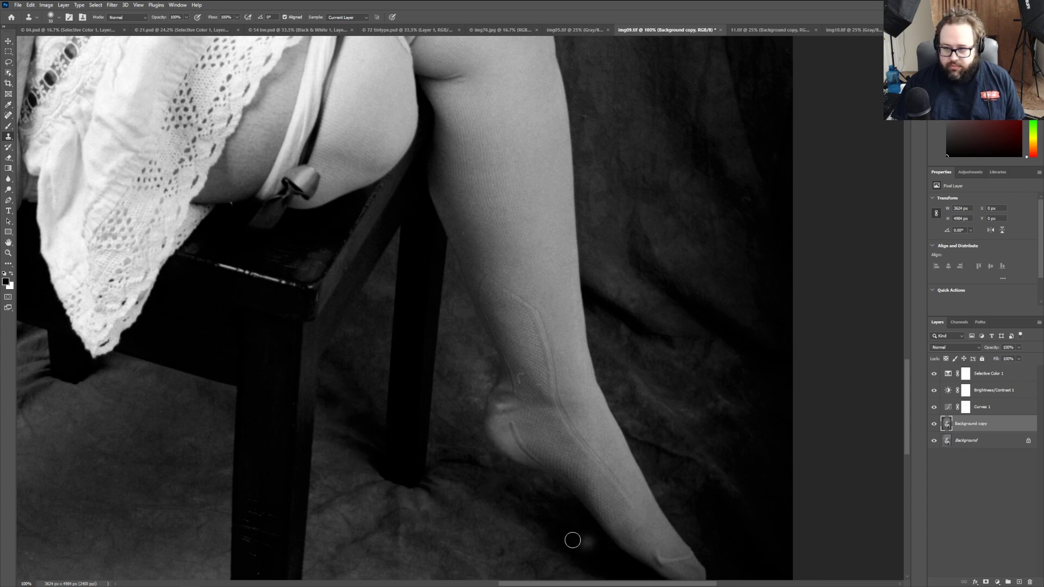
Step: Clone out the mark on the floor cloth beside the front chair leg, undoing the first attempt and resampling nearby cloth
left_click_drag(594, 584, 499, 582)
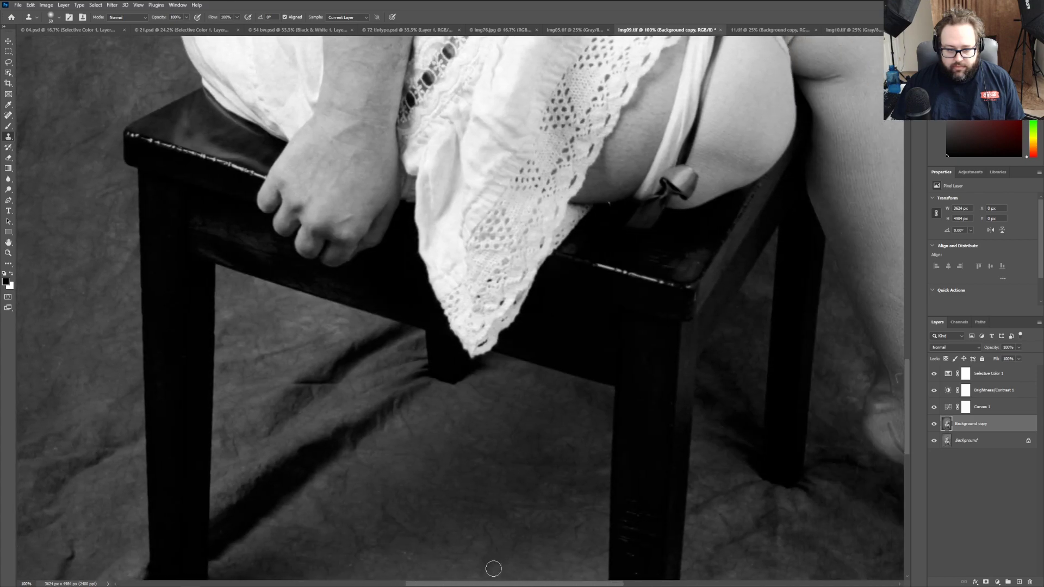
scroll(461, 528, "down", 3)
left_click(244, 475)
left_click(30, 5)
left_click(34, 15)
left_click(281, 486, "alt")
left_click(245, 480)
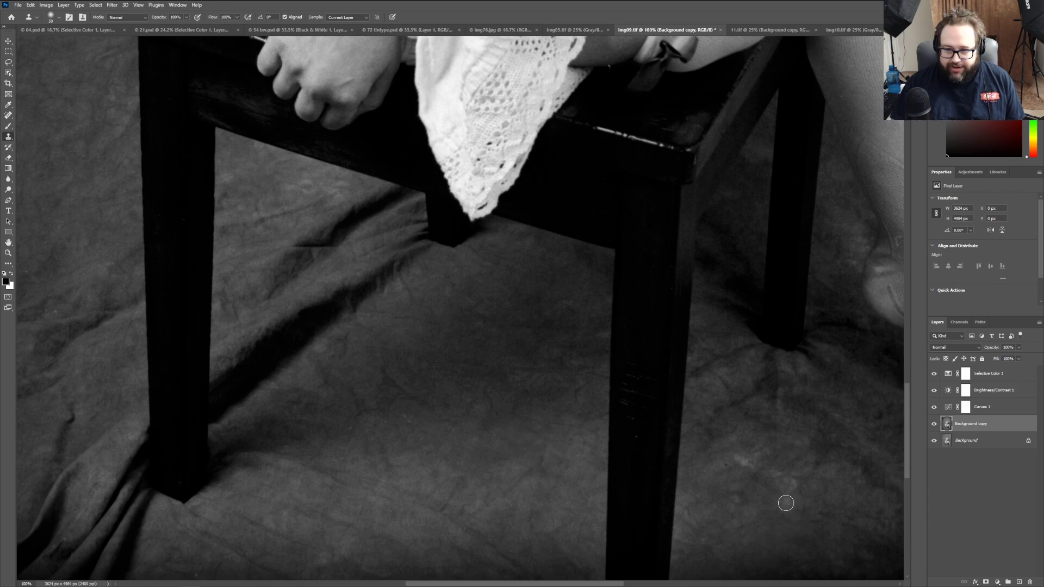
Step: Clone out the small white marks on the stocking around the ankle
left_click_drag(616, 584, 700, 585)
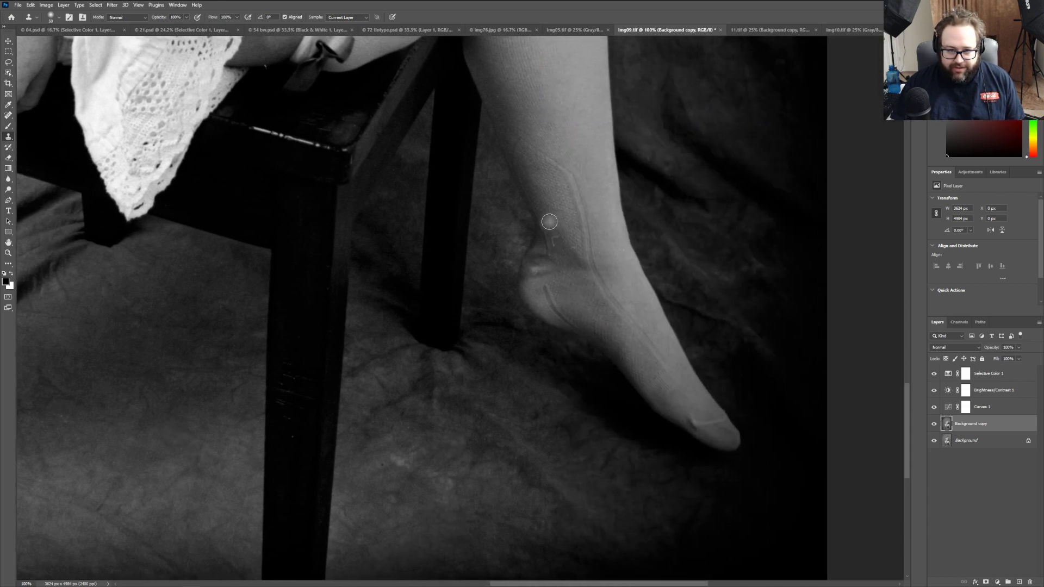
mouse_move(554, 238)
left_mouse_down()
mouse_move(568, 271)
mouse_move(583, 269)
mouse_move(574, 247)
left_mouse_up()
left_click_drag(575, 310, 597, 307)
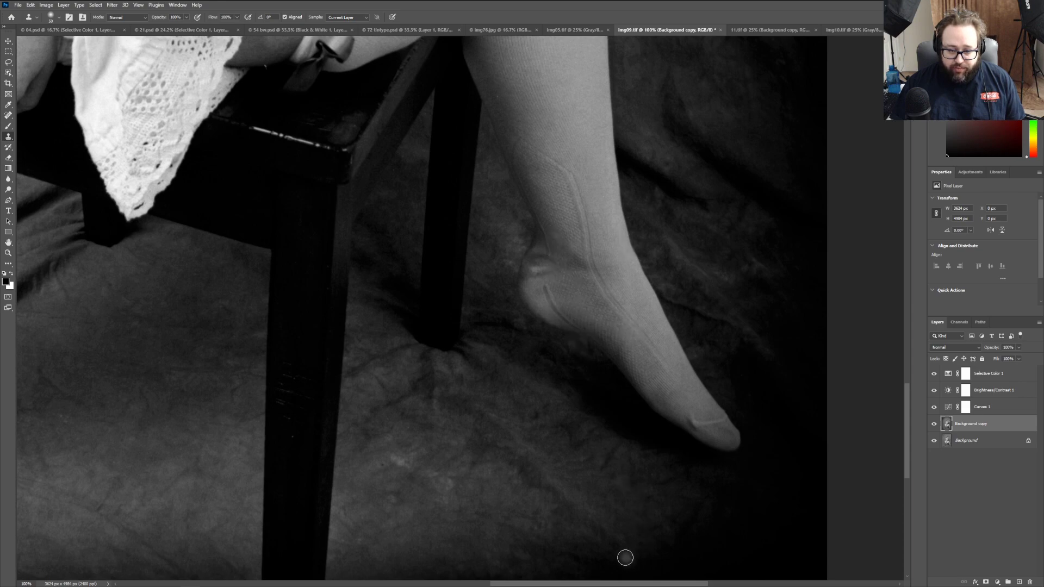
Step: Check the floor cloth along the photo's lower edge and sample clean cloth in its lower-left area for the Clone Stamp
scroll(468, 510, "down", 2)
scroll(468, 509, "down", 5)
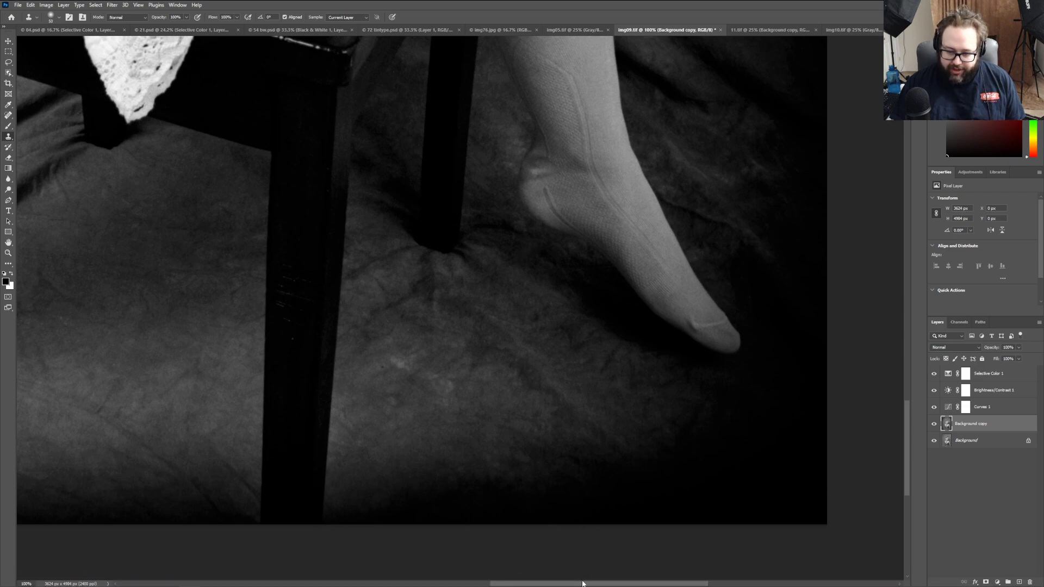
left_click_drag(582, 584, 482, 571)
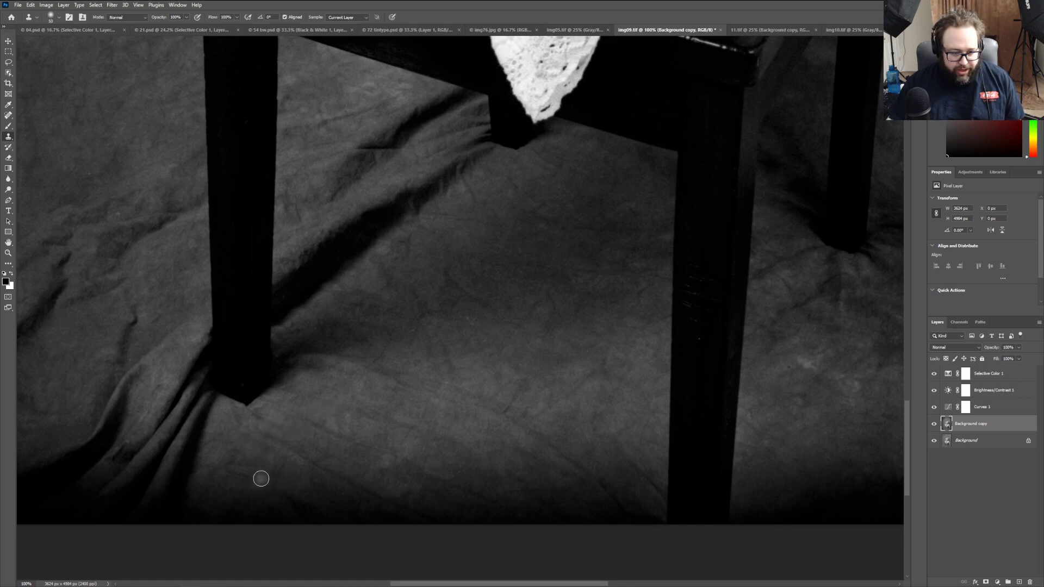
left_click_drag(515, 583, 429, 579)
scroll(449, 450, "up", 1)
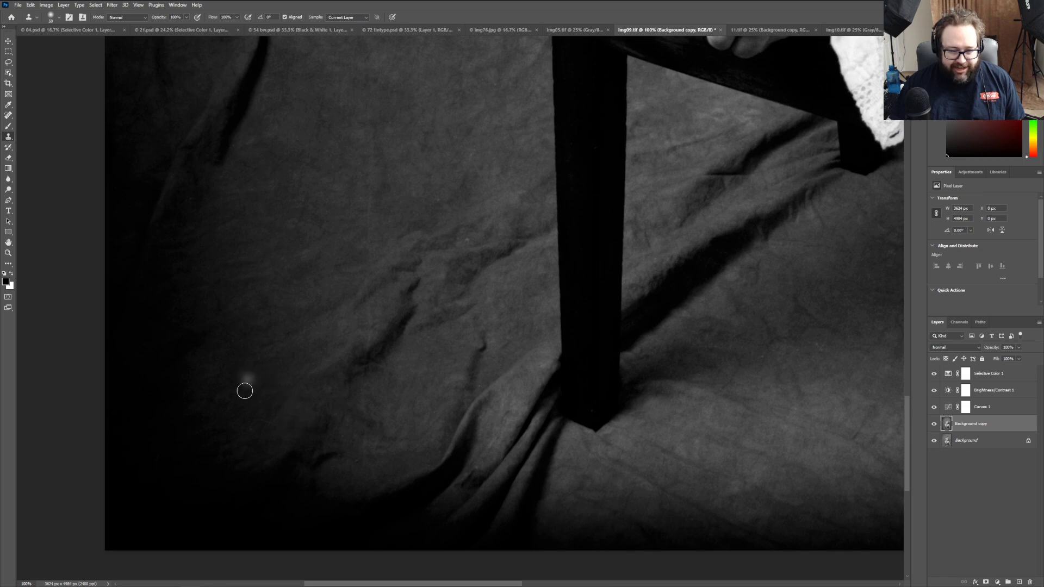
left_click(251, 398, "alt")
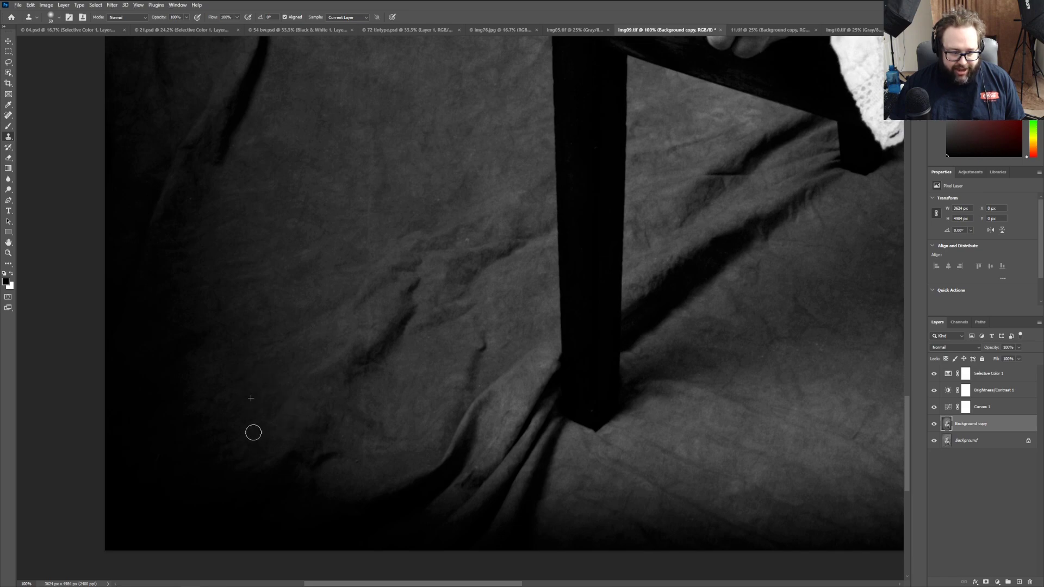
scroll(457, 431, "up", 3)
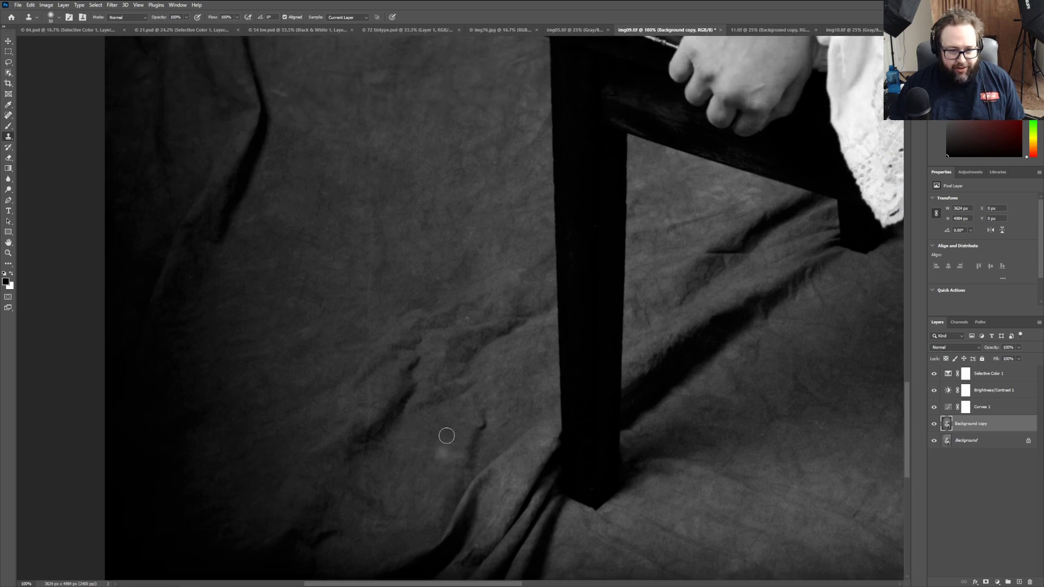
Step: Recheck the chair, leg and skirt up to the head, and clone out the mark on the raised forearm near the elbow
scroll(585, 478, "up", 5)
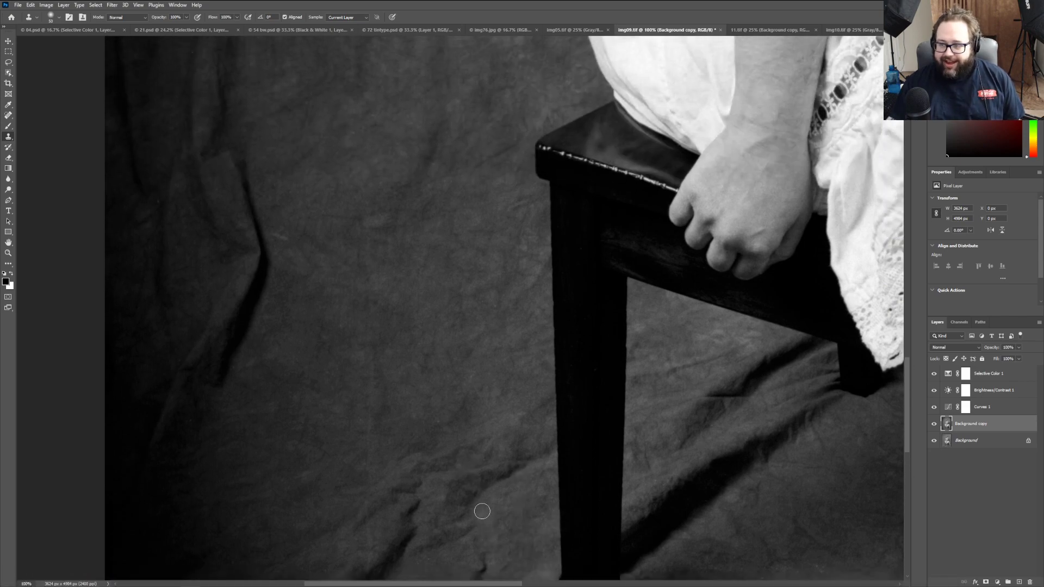
left_click_drag(475, 584, 677, 584)
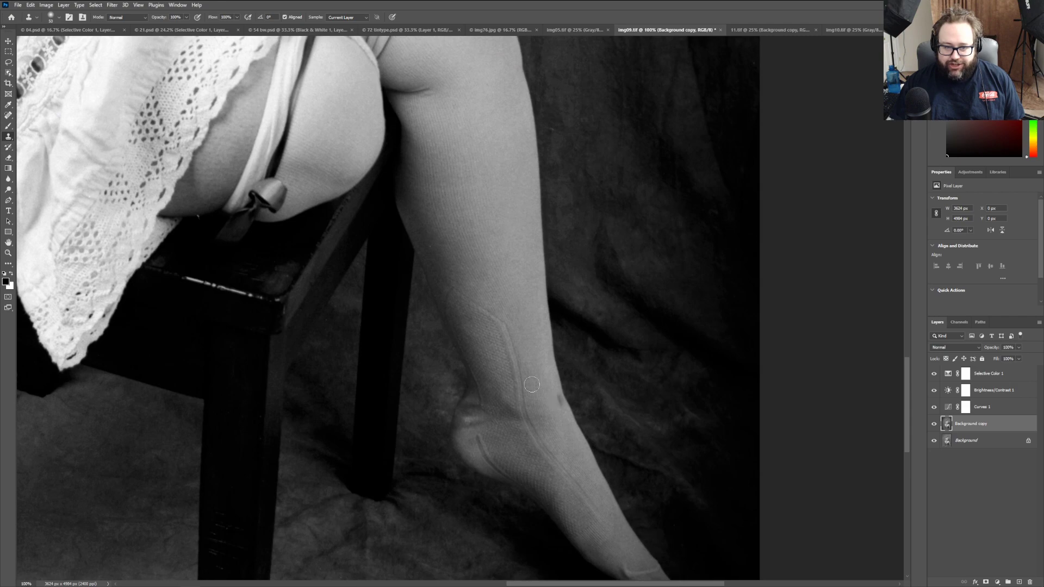
scroll(531, 399, "up", 5)
scroll(535, 480, "up", 10)
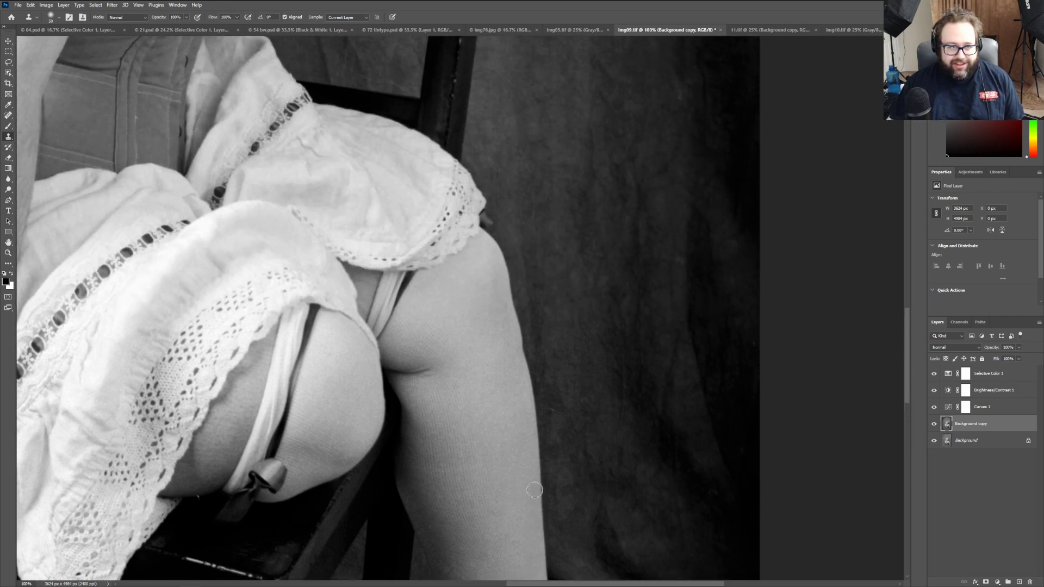
scroll(534, 490, "up", 12)
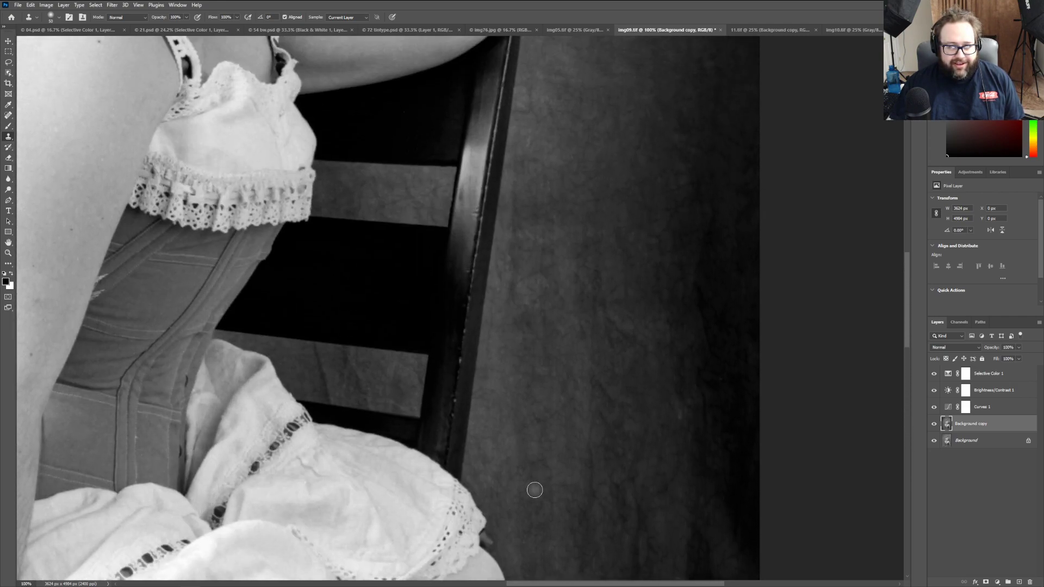
scroll(535, 490, "up", 9)
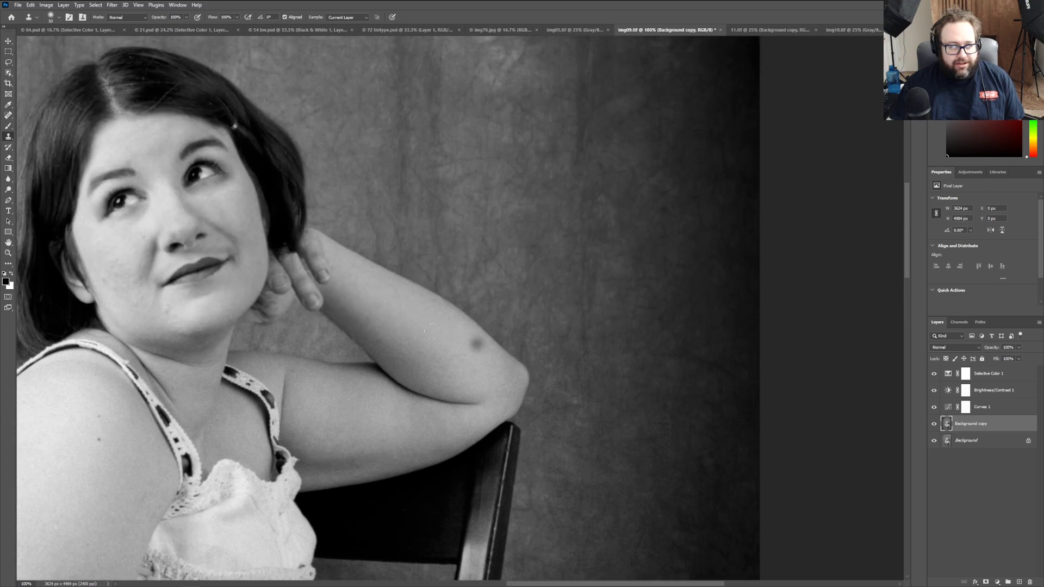
left_click(477, 344)
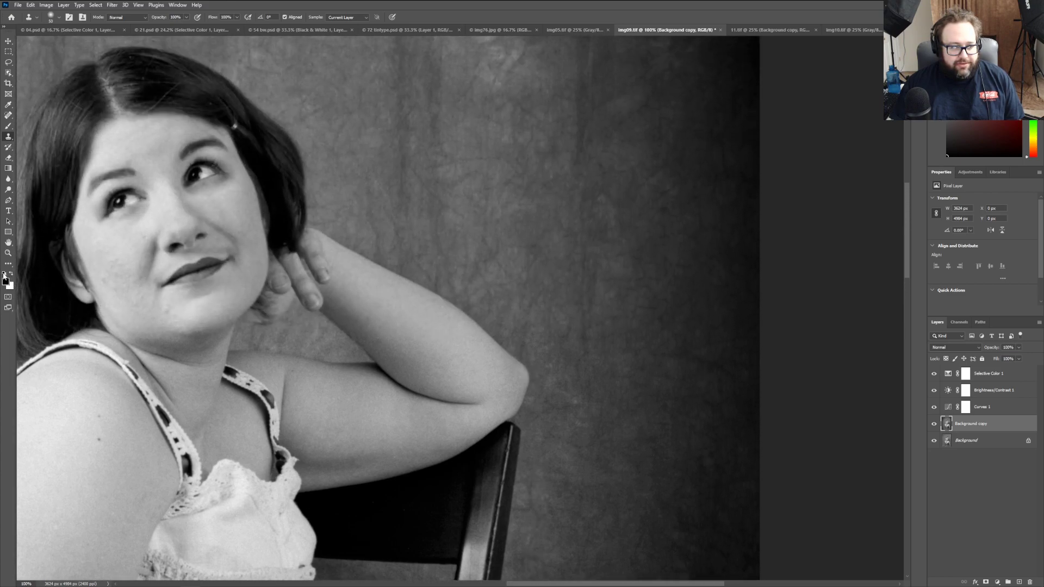
Step: Zoom out to 33.3% and review the cleaned portrait from the top of the backdrop down to the floor
left_click(11, 254)
left_click(62, 16)
left_click(171, 163)
left_click(182, 192)
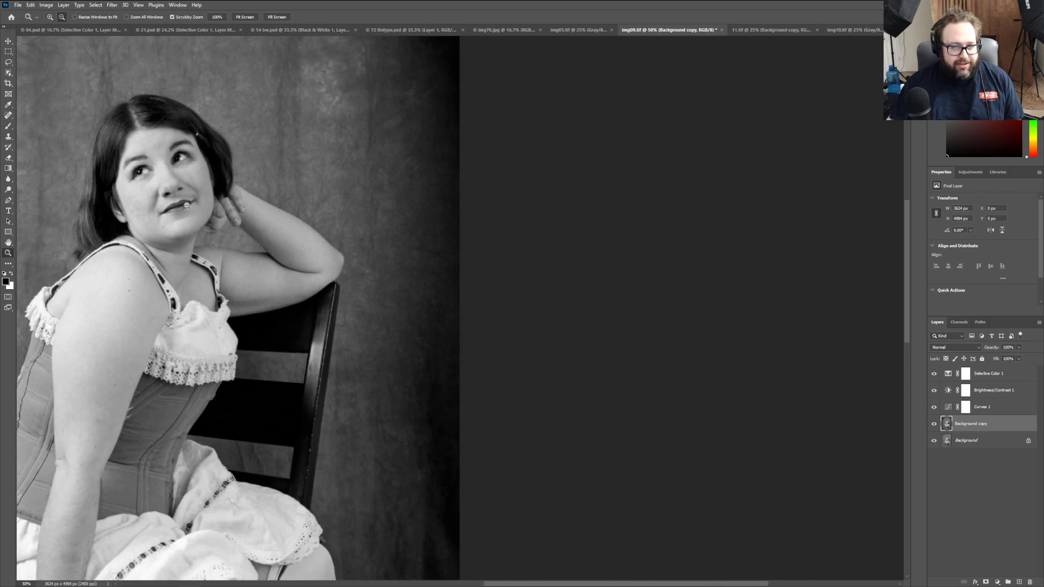
left_click_drag(516, 584, 419, 584)
scroll(395, 546, "down", 2)
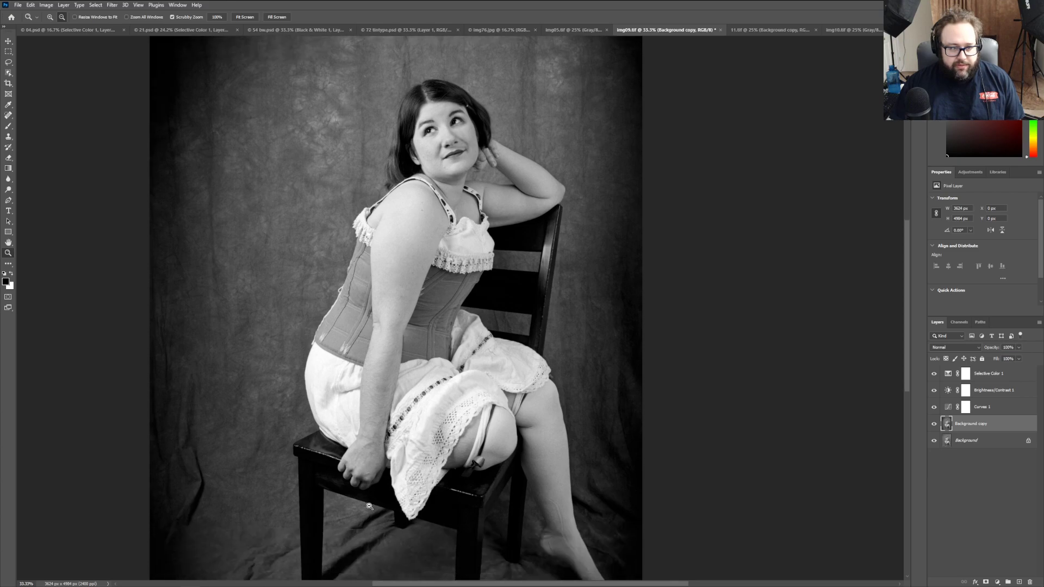
scroll(369, 506, "up", 2)
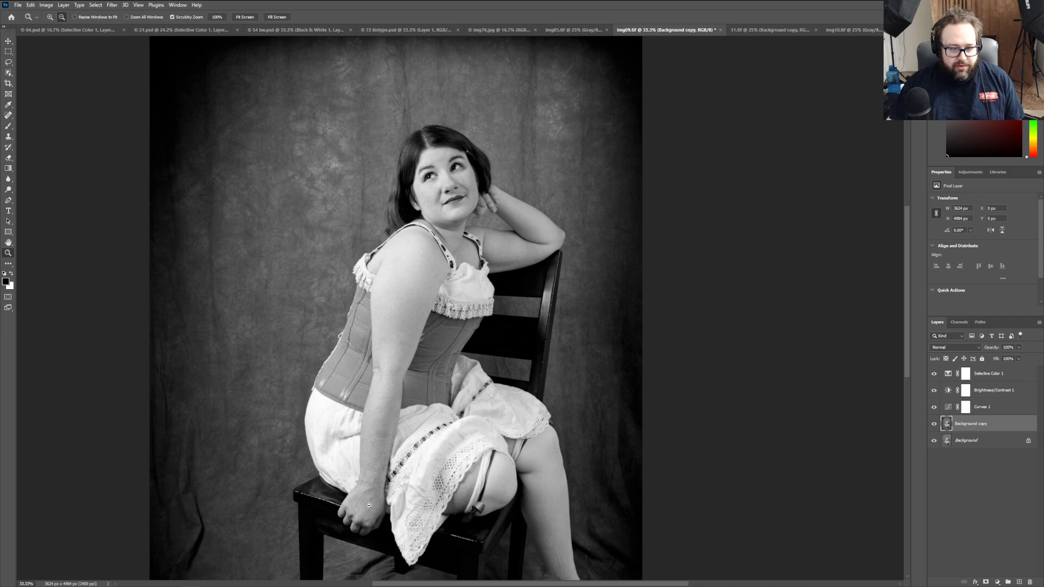
scroll(369, 506, "down", 5)
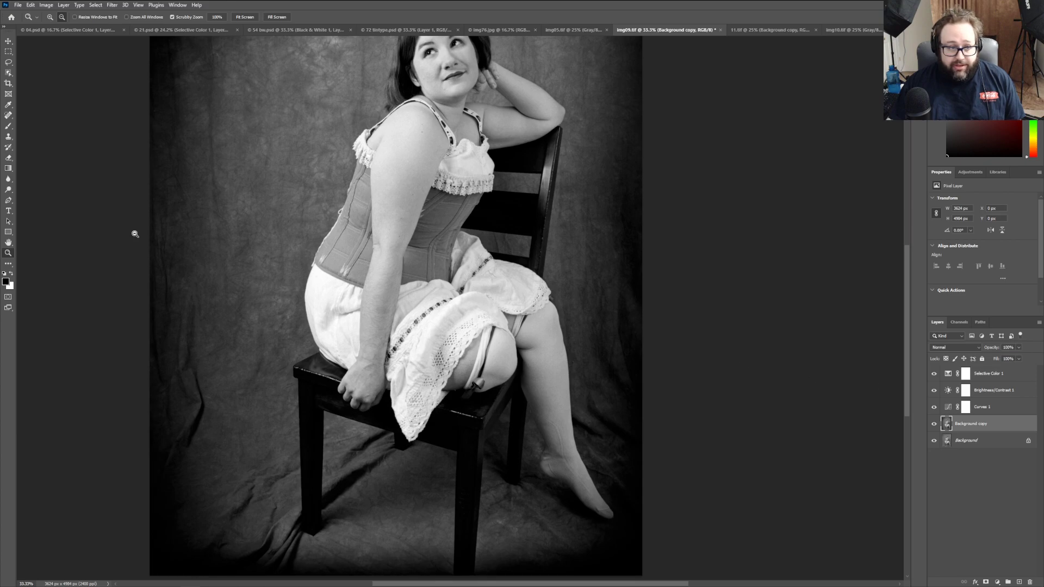
Step: Darken the backdrop along the photo's left edge with a short horizontal linear gradient from black to transparent
left_click(8, 168)
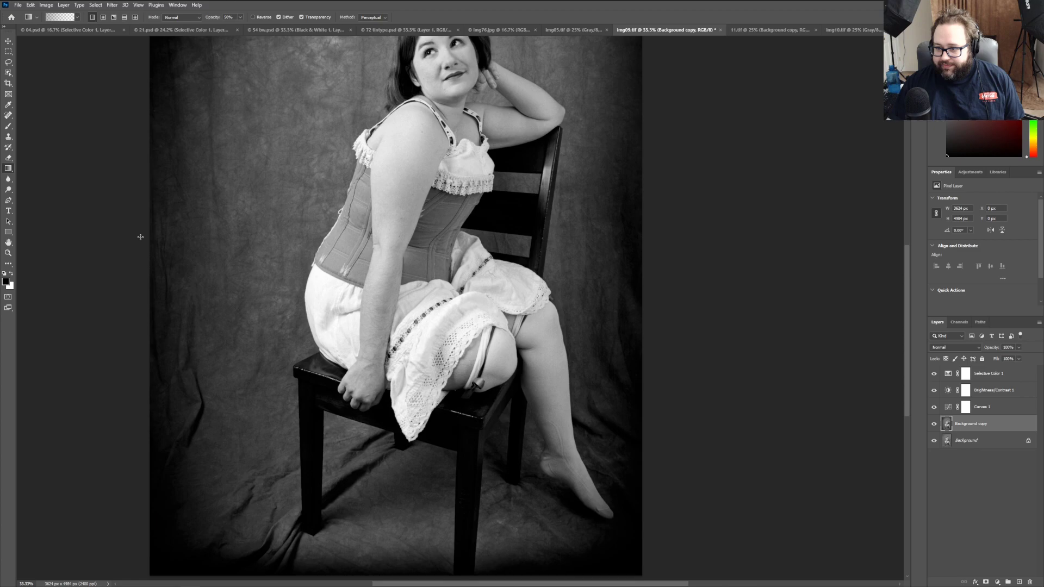
left_click_drag(98, 236, 340, 234)
scroll(340, 234, "up", 3)
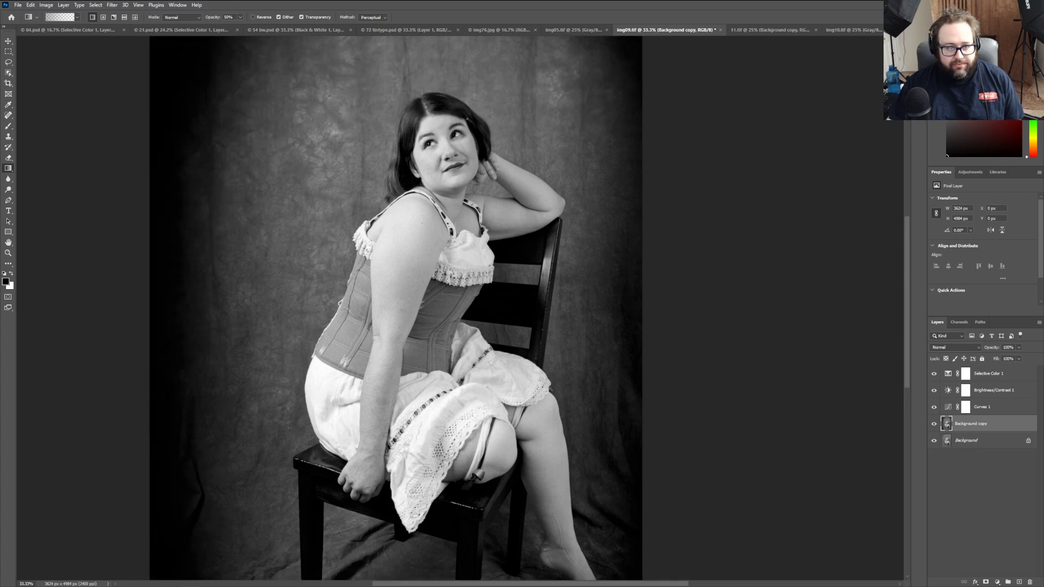
left_click_drag(86, 286, 724, 281)
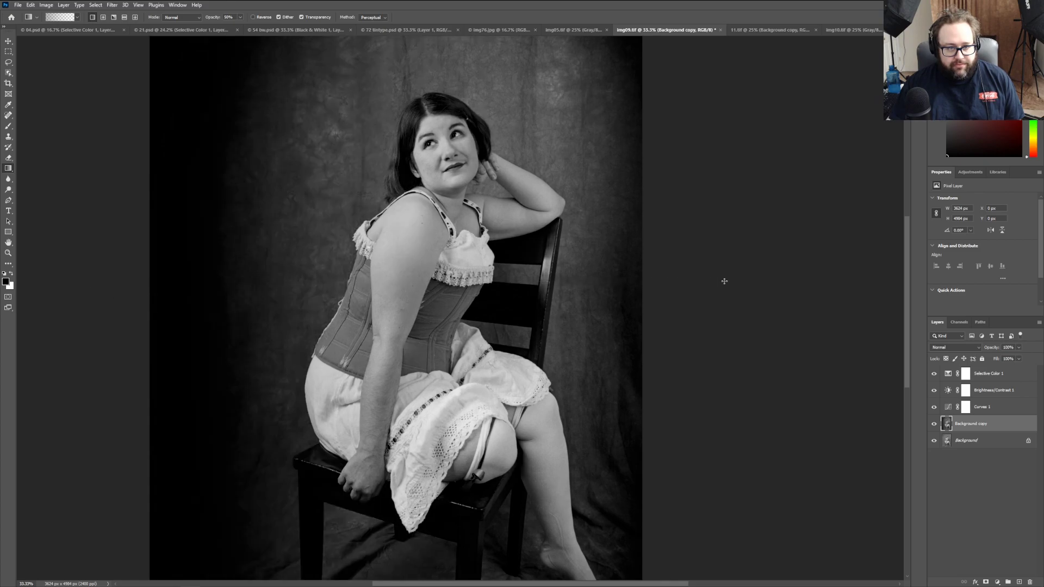
left_click(30, 4)
left_click(48, 13)
Step: Apply a short horizontal black gradient across the backdrop beside the sitter and check the picture from head to floor
left_click_drag(244, 273, 395, 268)
scroll(173, 254, "up", 2)
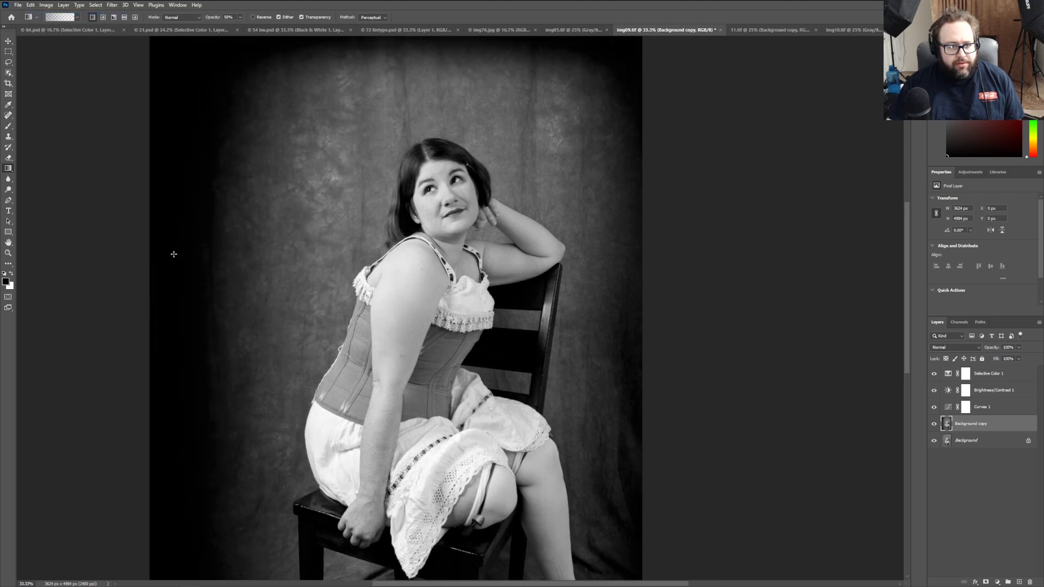
scroll(173, 259, "down", 4)
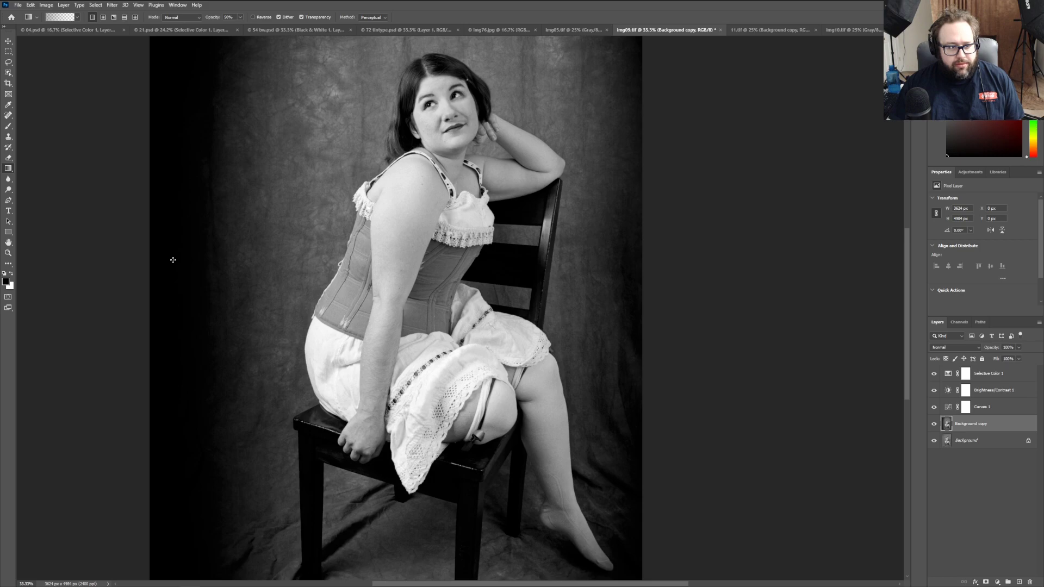
left_click_drag(84, 234, 744, 241)
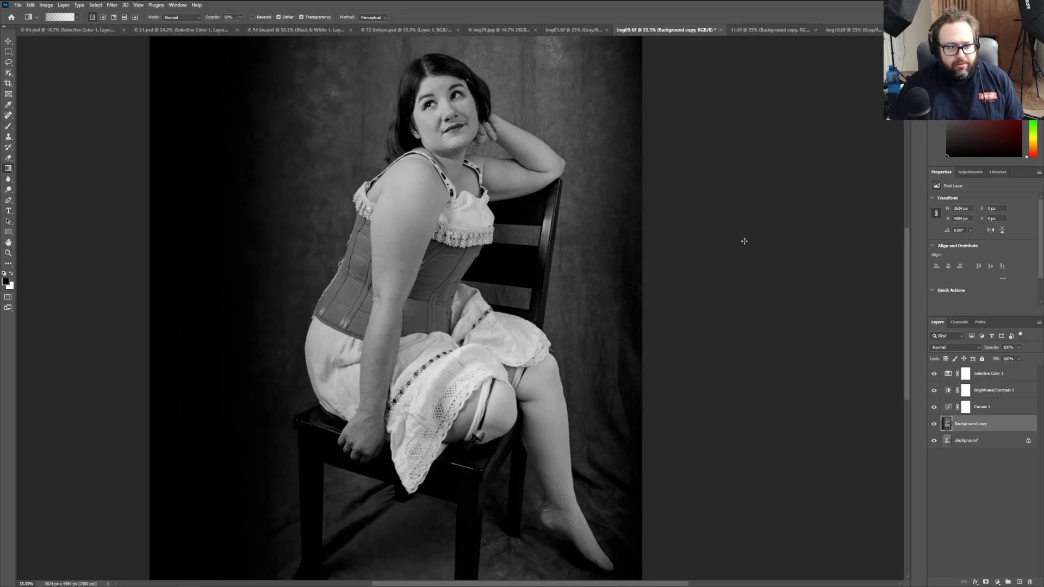
left_click(30, 5)
left_click(43, 13)
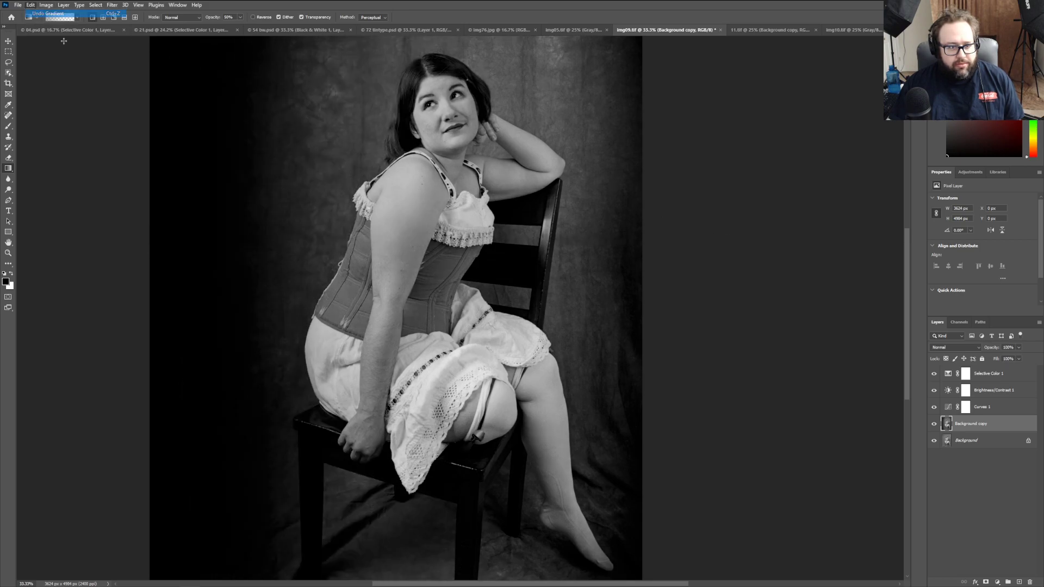
Step: Deepen the dark left side with a horizontal gradient from outside the photo to the chair back, and check the full height
left_click_drag(72, 196, 489, 199)
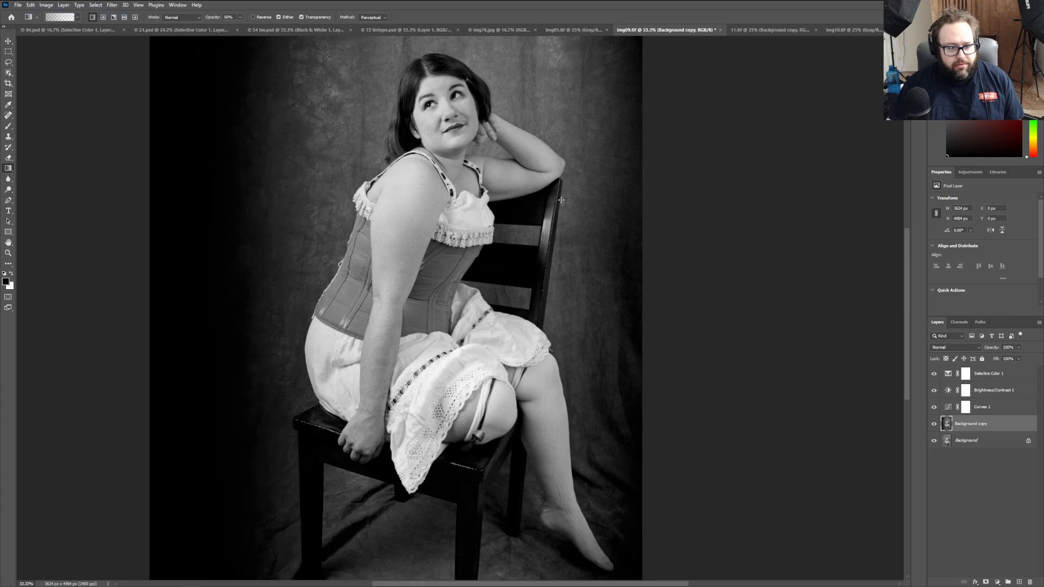
scroll(535, 259, "down", 2)
scroll(535, 259, "down", 3)
scroll(535, 259, "up", 5)
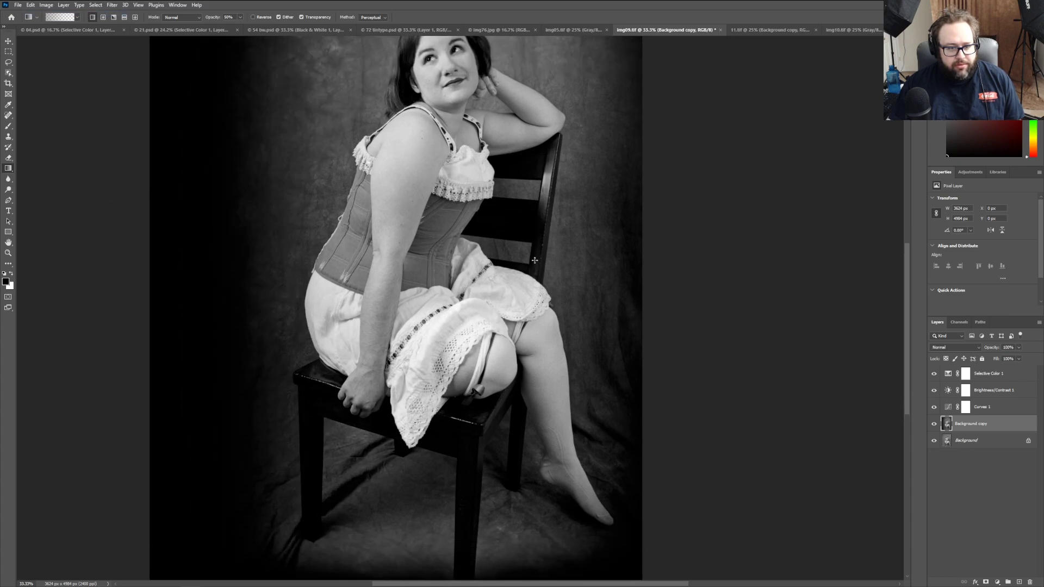
scroll(535, 260, "up", 5)
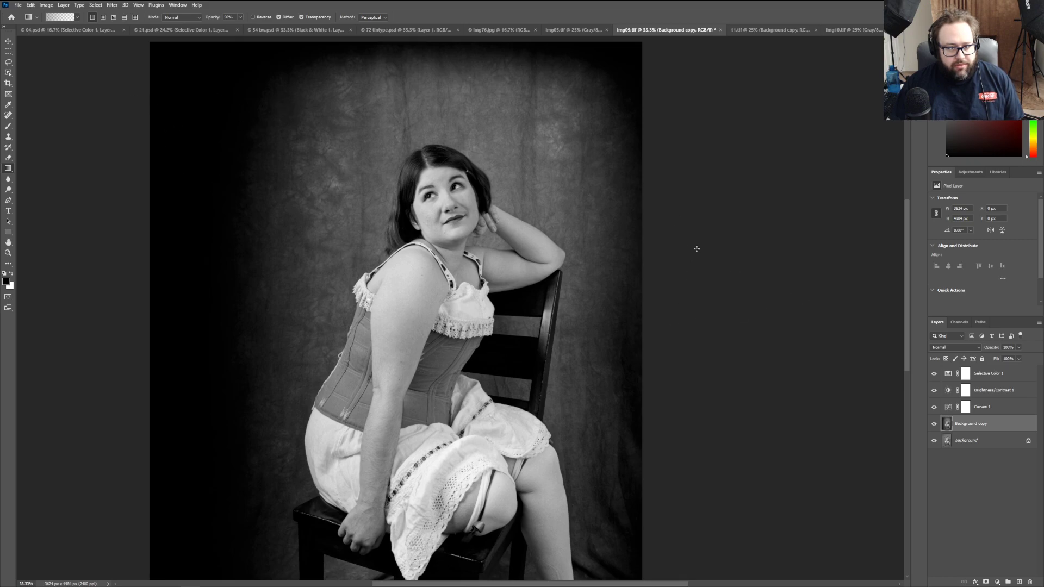
scroll(689, 326, "down", 4)
Step: Fit the whole portrait on screen and review the darkened vignette
left_click(8, 254)
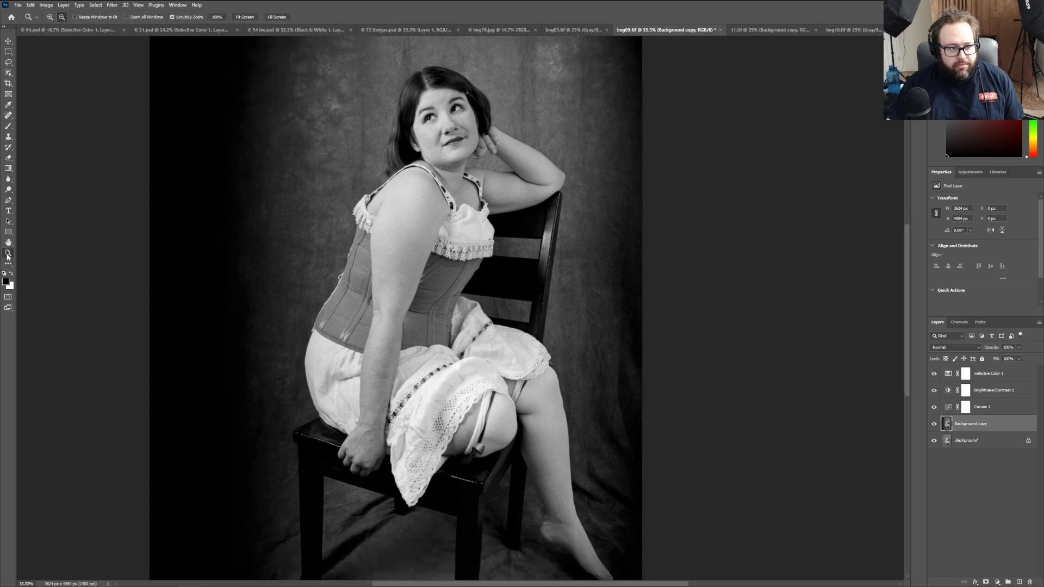
left_click(235, 218)
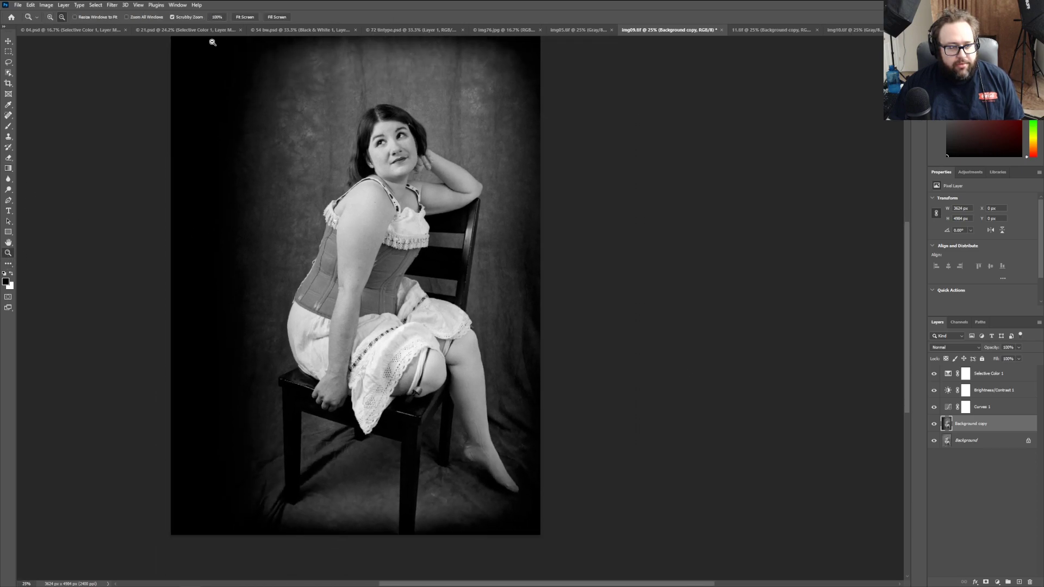
left_click(249, 18)
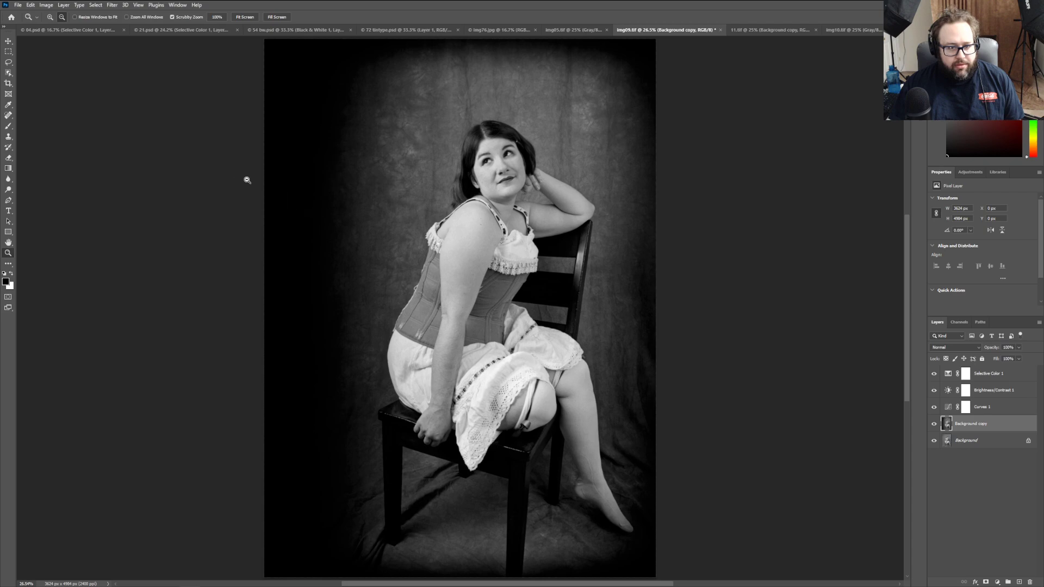
left_click(31, 5)
left_click(37, 12)
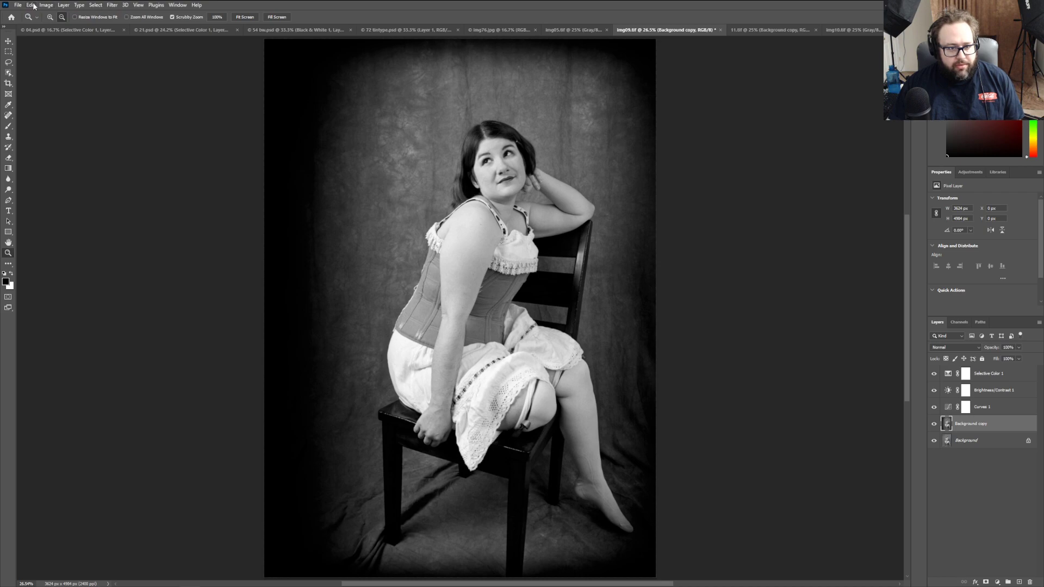
Step: Save the portrait under the name 09 as a TIFF with no image compression, RLE layer compression and layers included
left_click(17, 5)
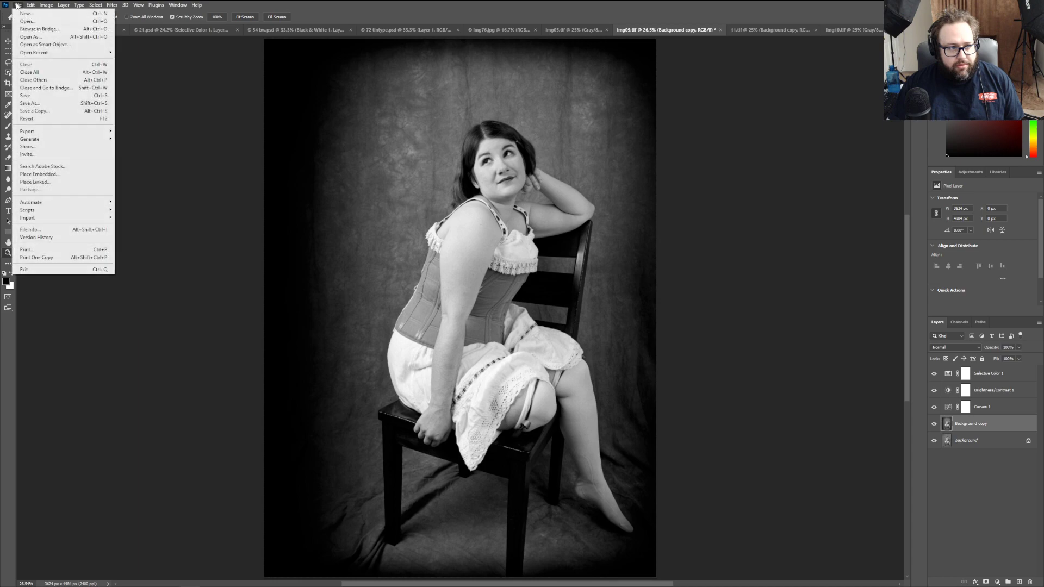
left_click(58, 103)
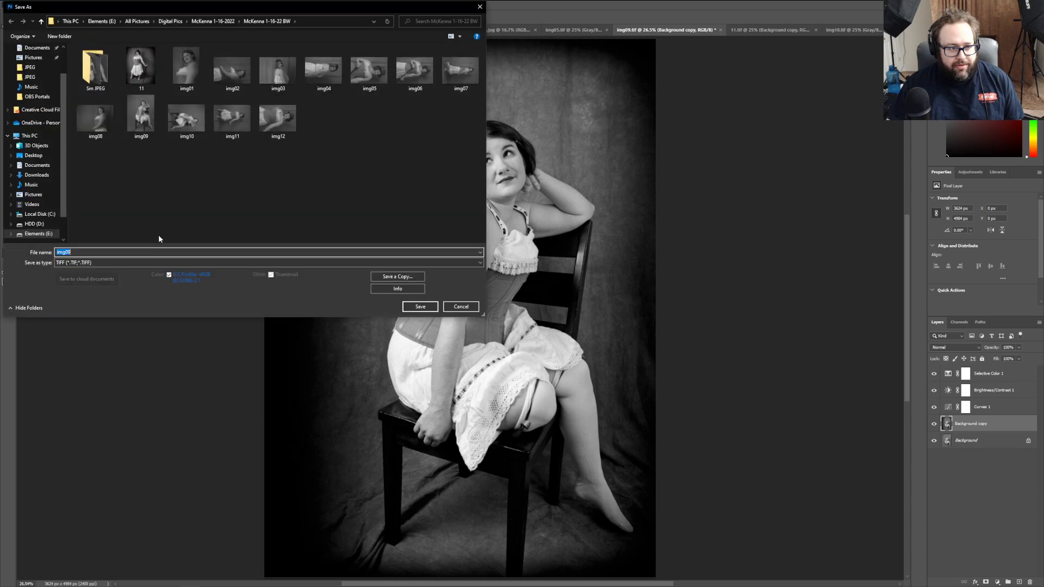
left_click(65, 252)
key("BackSpace")
key("BackSpace")
key("BackSpace")
key("Return")
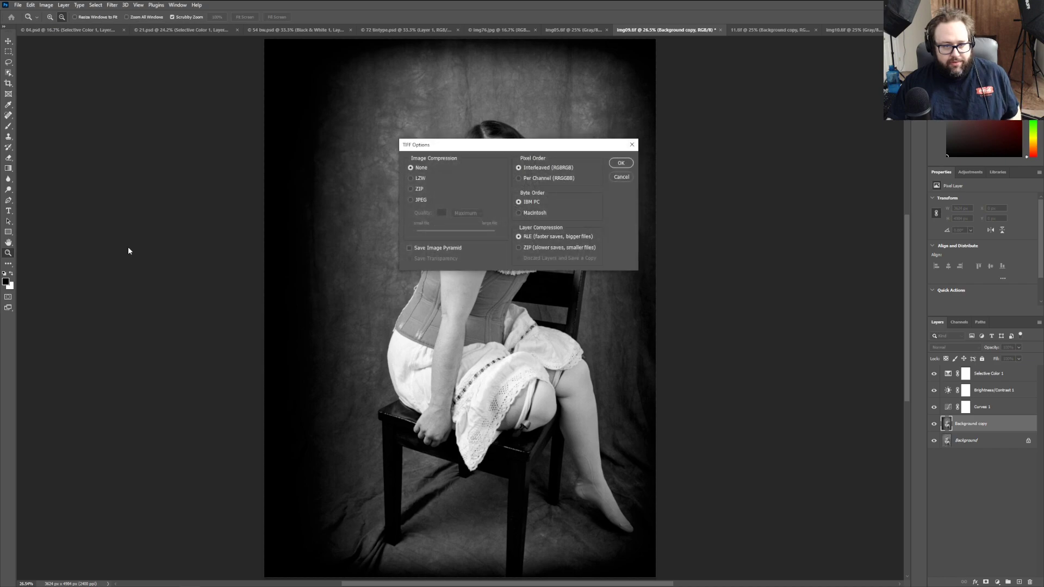
left_click(618, 163)
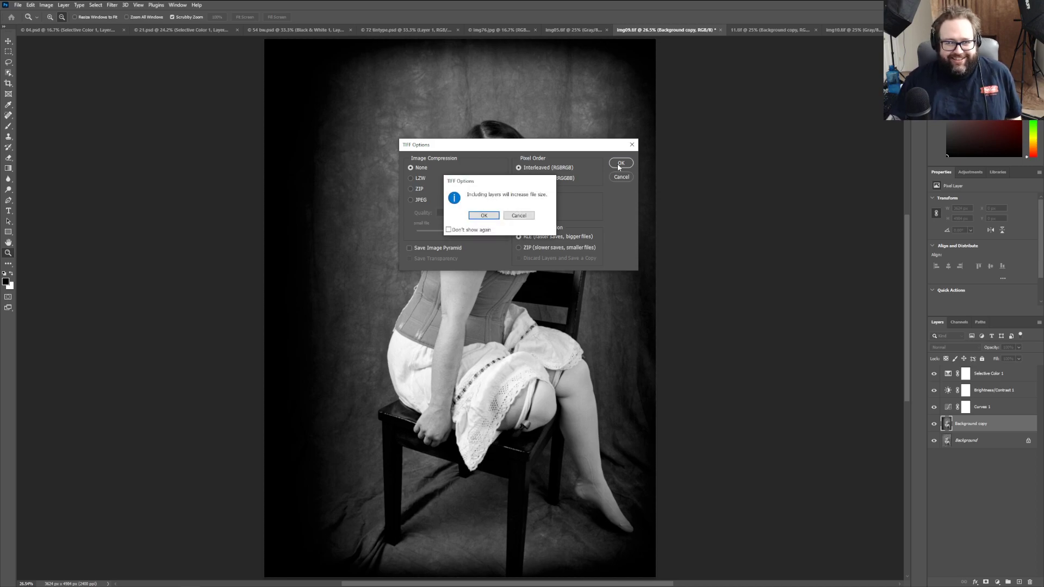
left_click(480, 215)
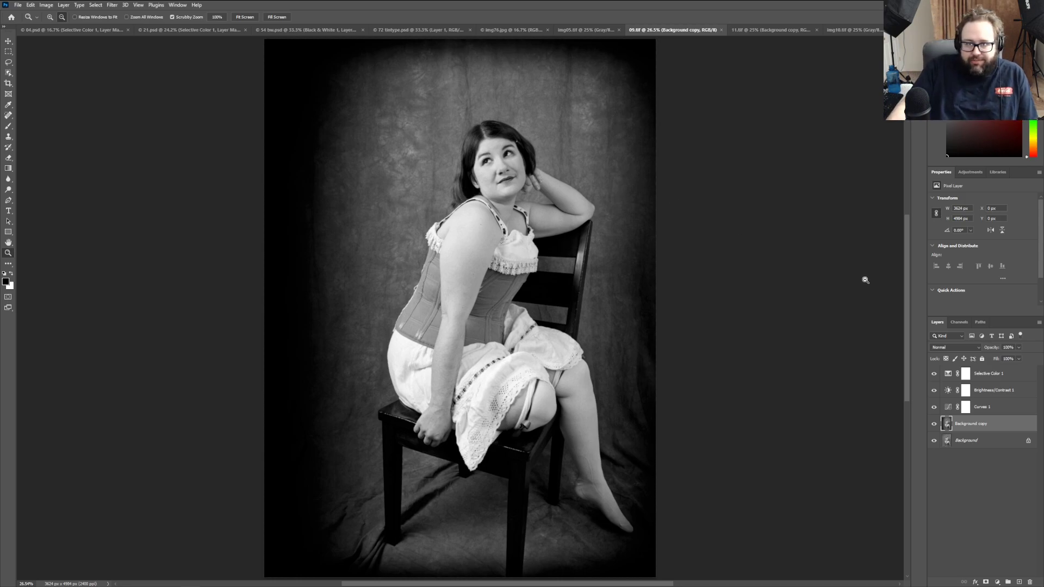
Step: Look through the other open portraits from 11.tif back to 21.psd, and view img52.jpg fitted to the screen
left_click(778, 29)
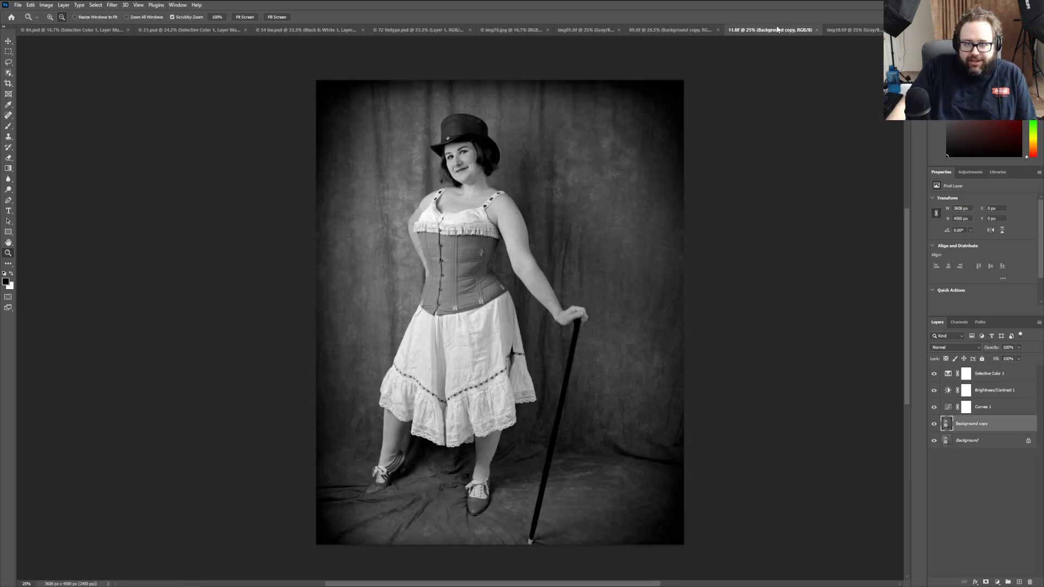
left_click(650, 30)
left_click(587, 29)
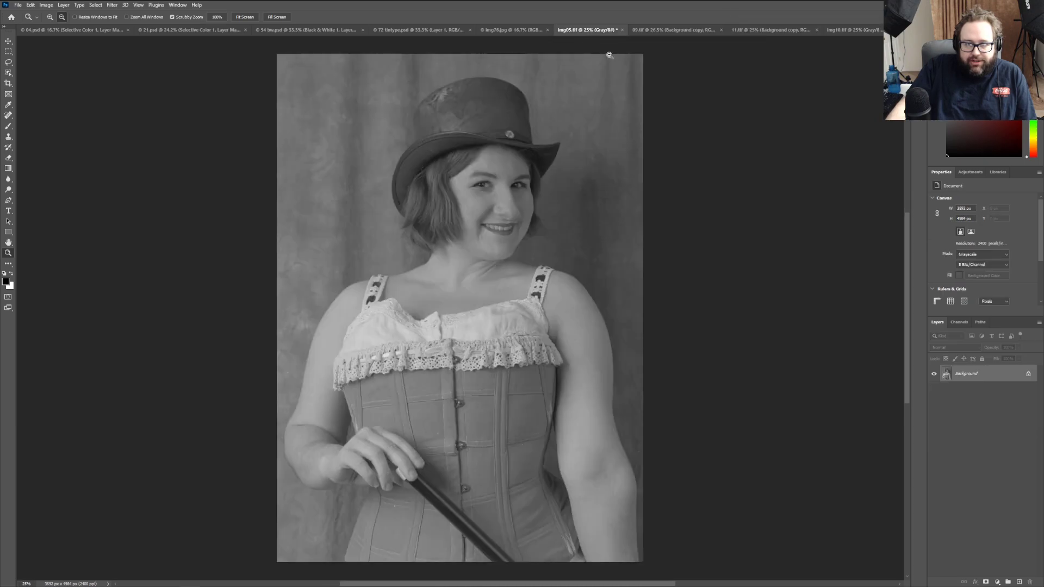
left_click(510, 30)
left_click(426, 30)
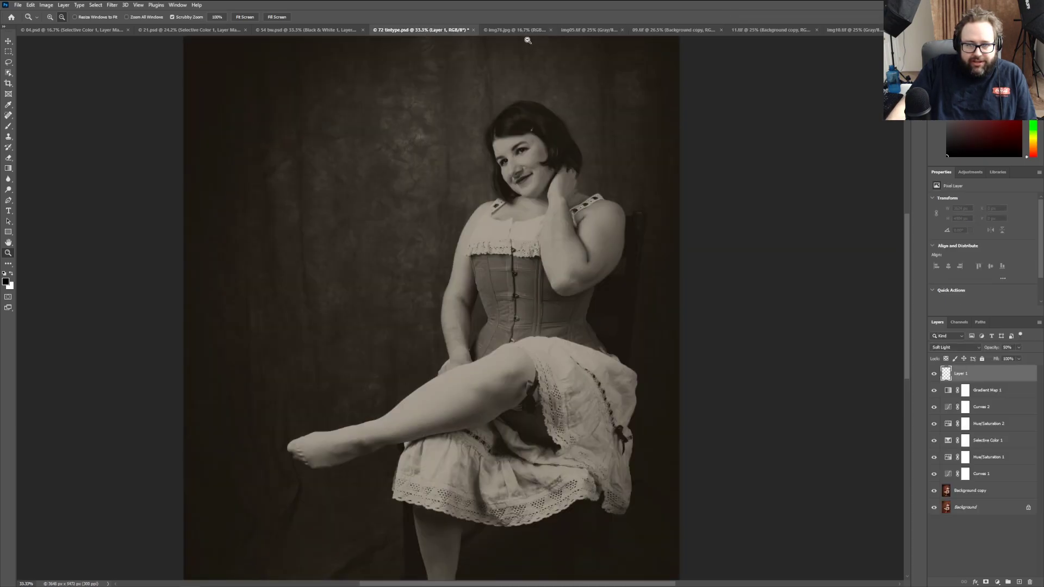
left_click(285, 31)
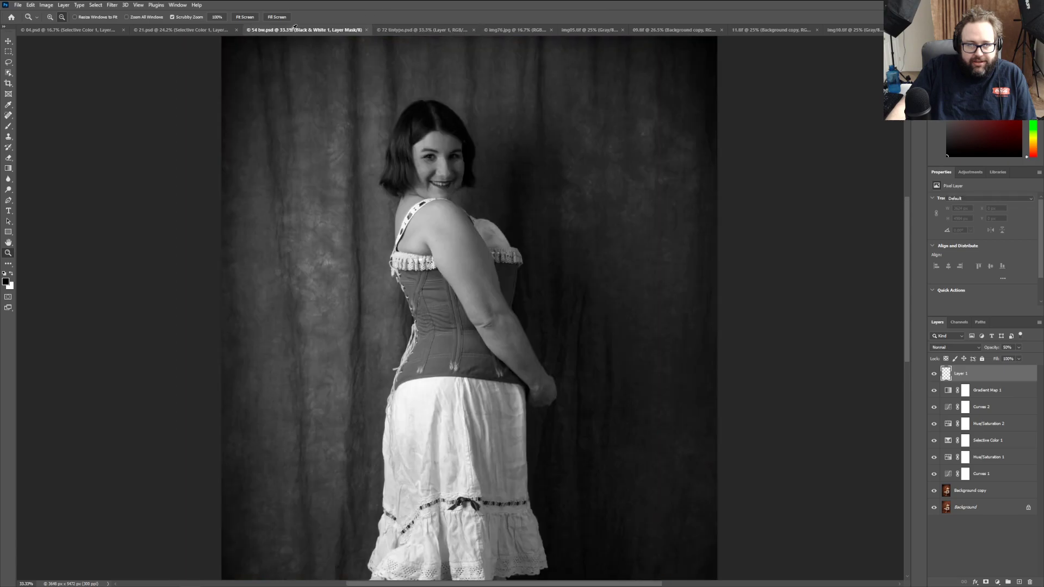
left_click(212, 30)
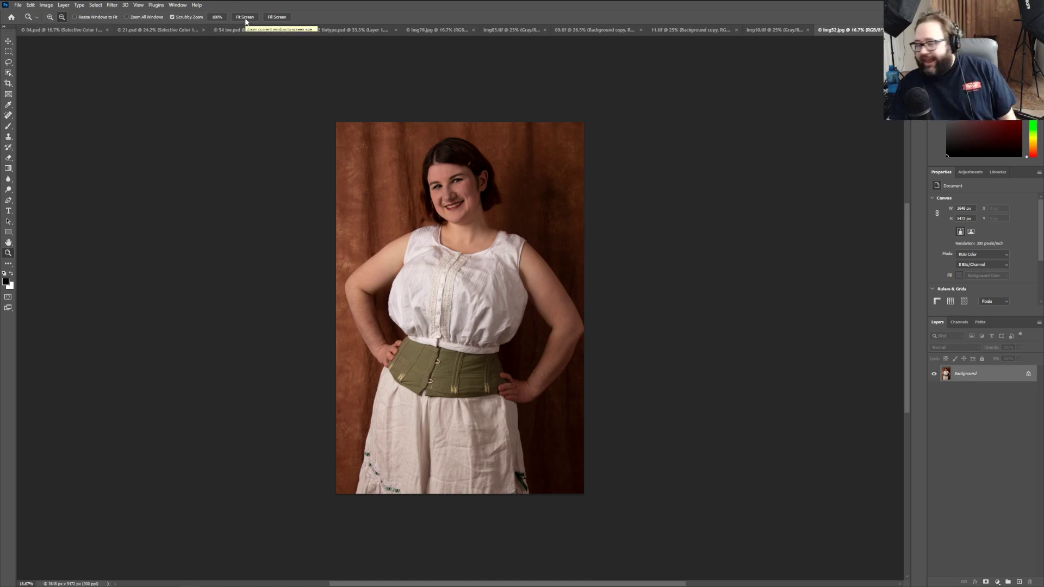
left_click(244, 17)
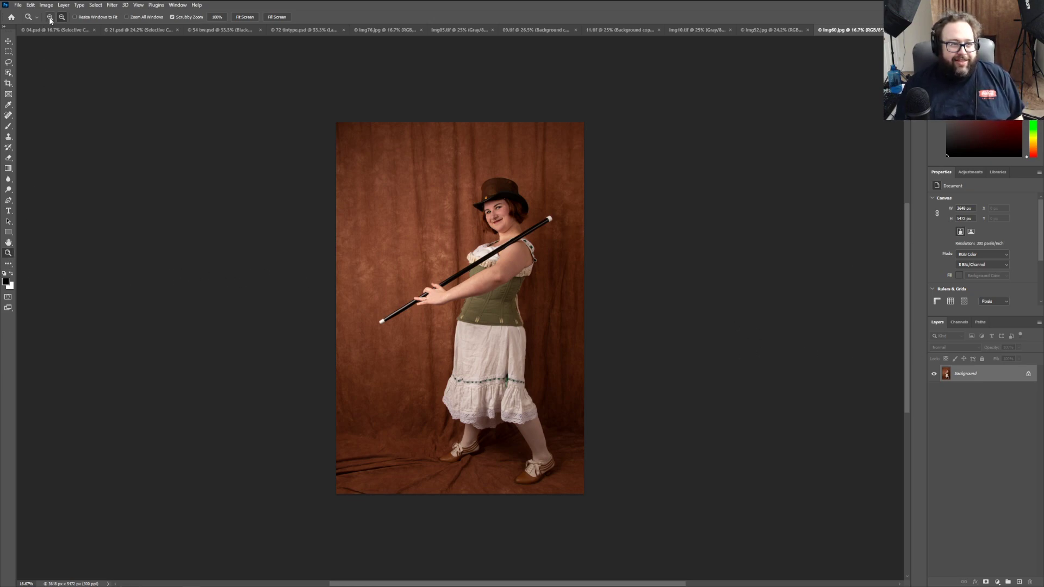
Step: Fit img60.jpg on screen and duplicate its Background layer as Background copy
left_click(245, 17)
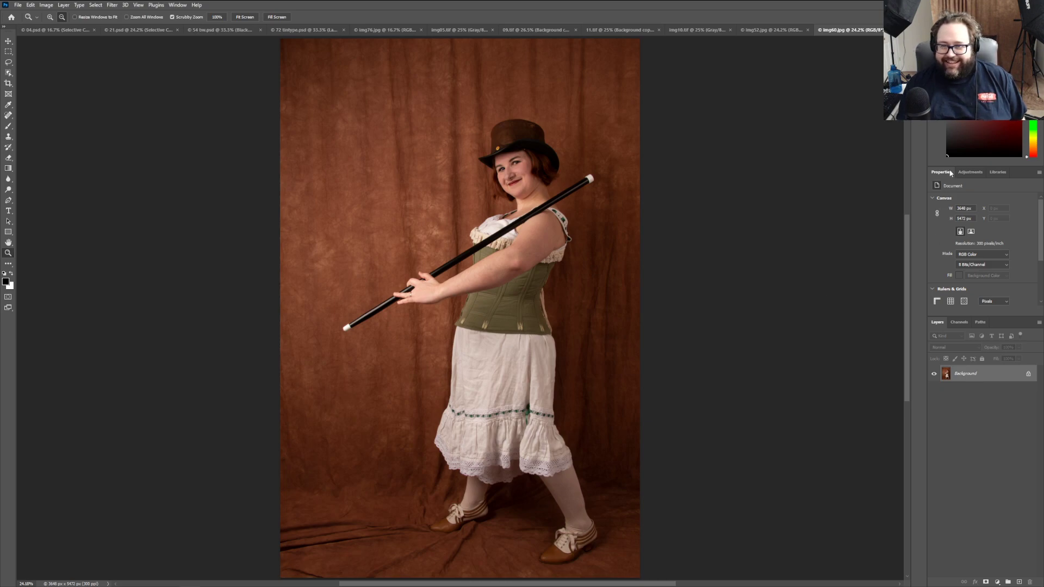
left_click(971, 172)
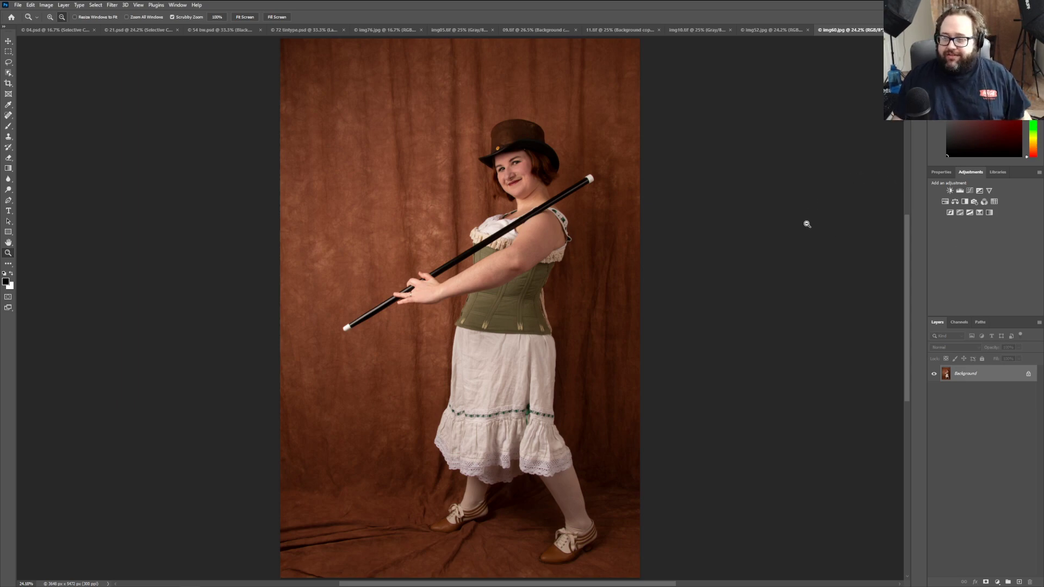
right_click(987, 373)
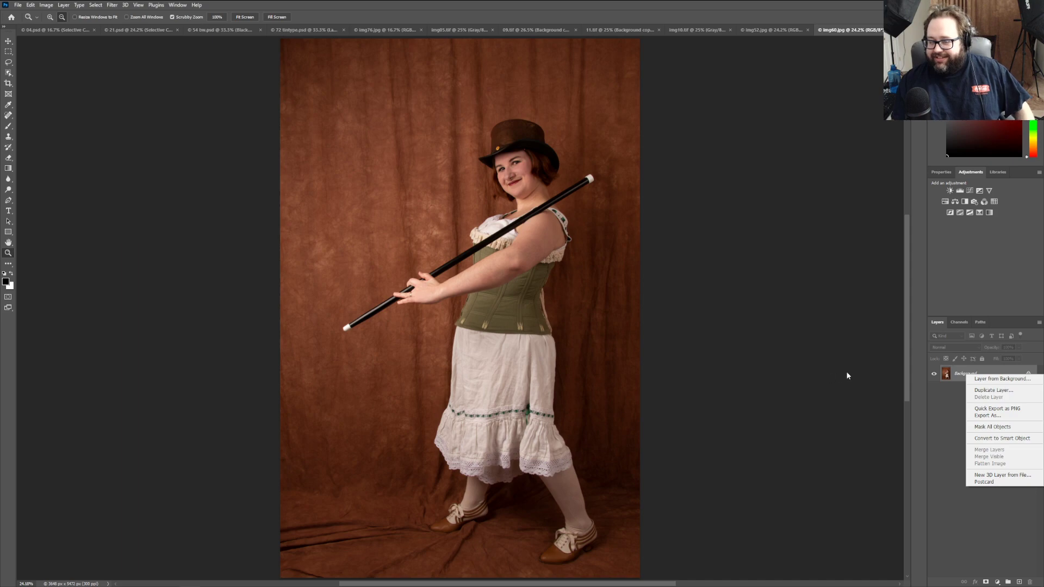
left_click(1003, 390)
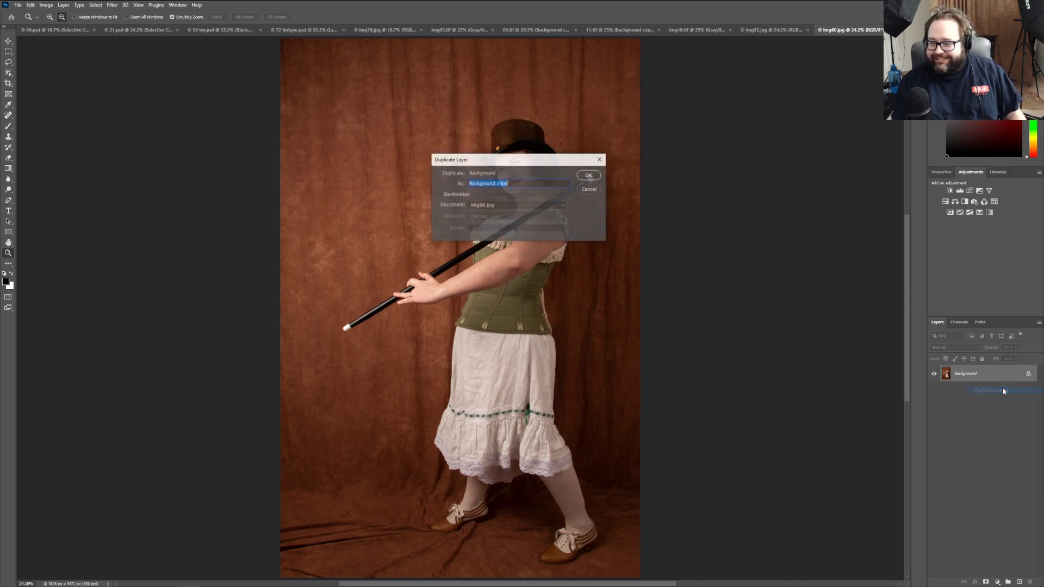
key("Return")
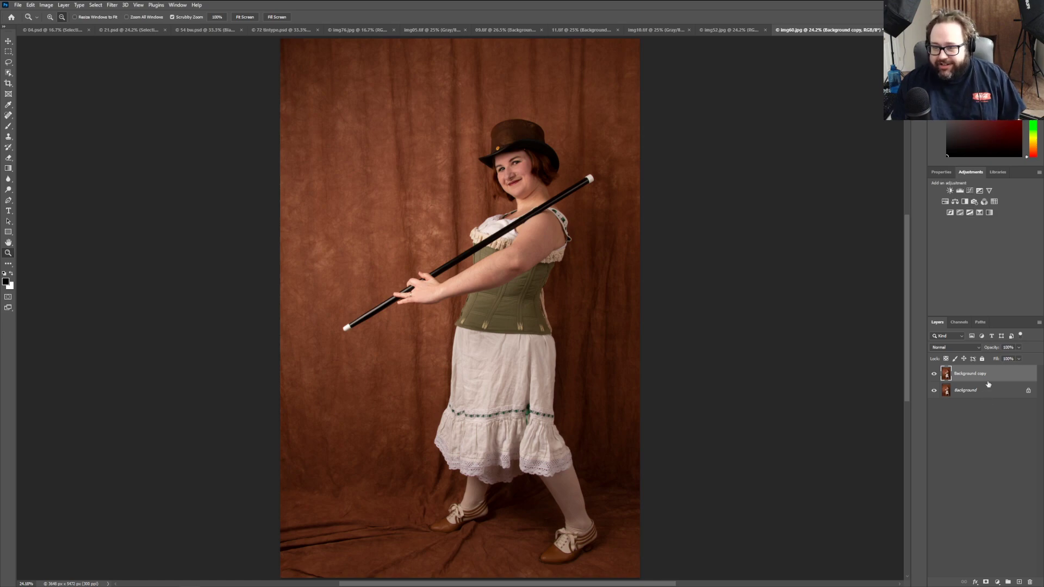
Step: Add a Curves adjustment layer that brightens the photo by moving the white point slightly inward, and check the colour channels
left_click(970, 191)
left_click_drag(1030, 302, 1024, 302)
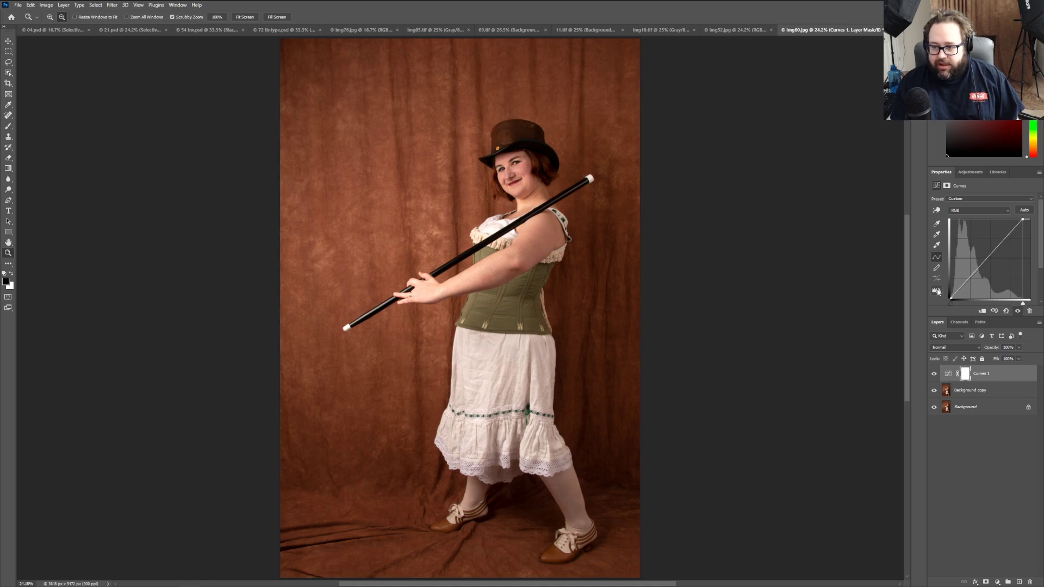
left_click(959, 323)
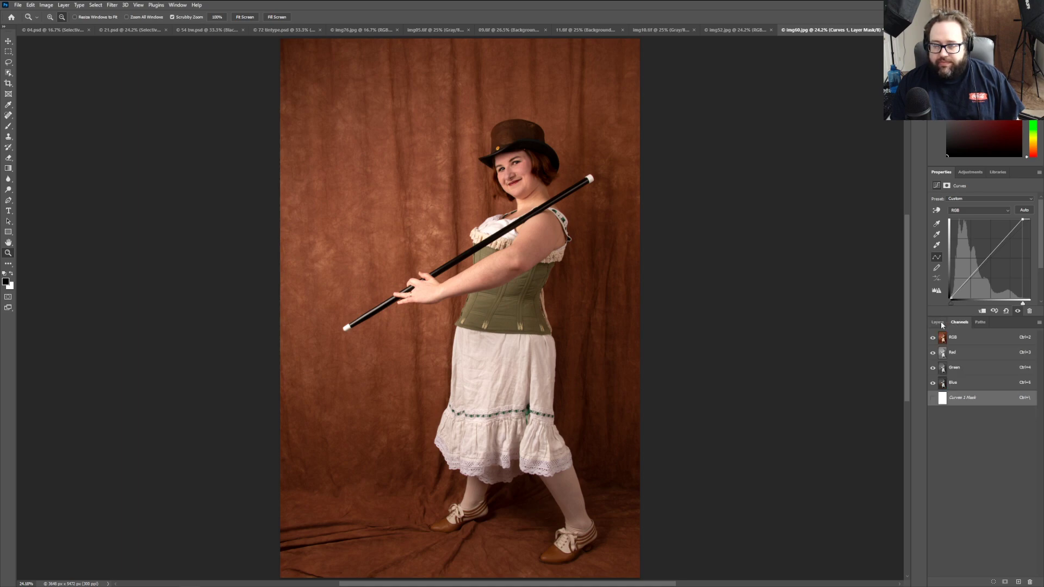
left_click(938, 322)
left_click(959, 322)
left_click(937, 323)
Step: Add a Hue/Saturation adjustment layer and lower the master saturation to -16
left_click(969, 172)
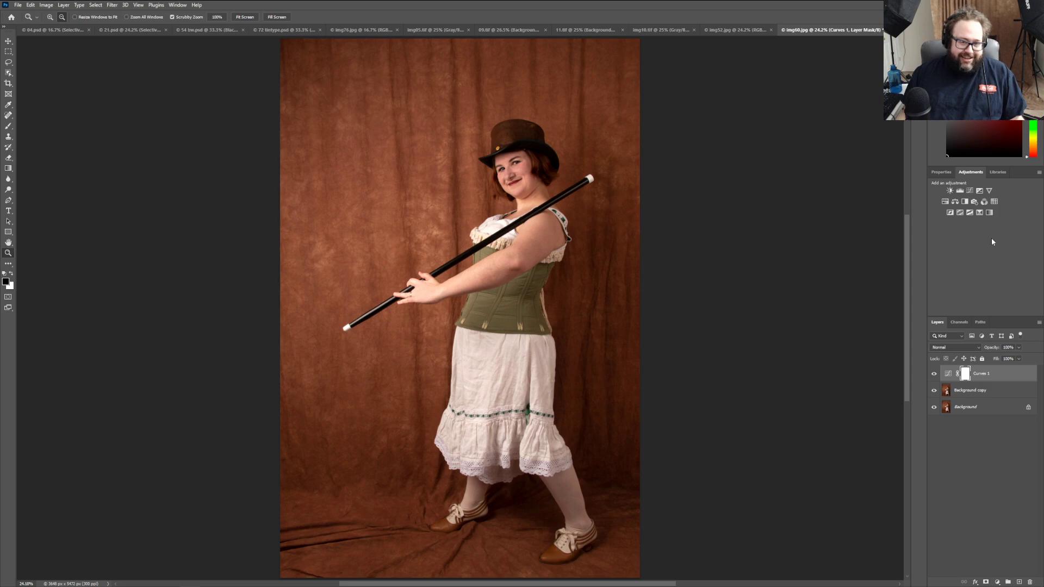
left_click(946, 202)
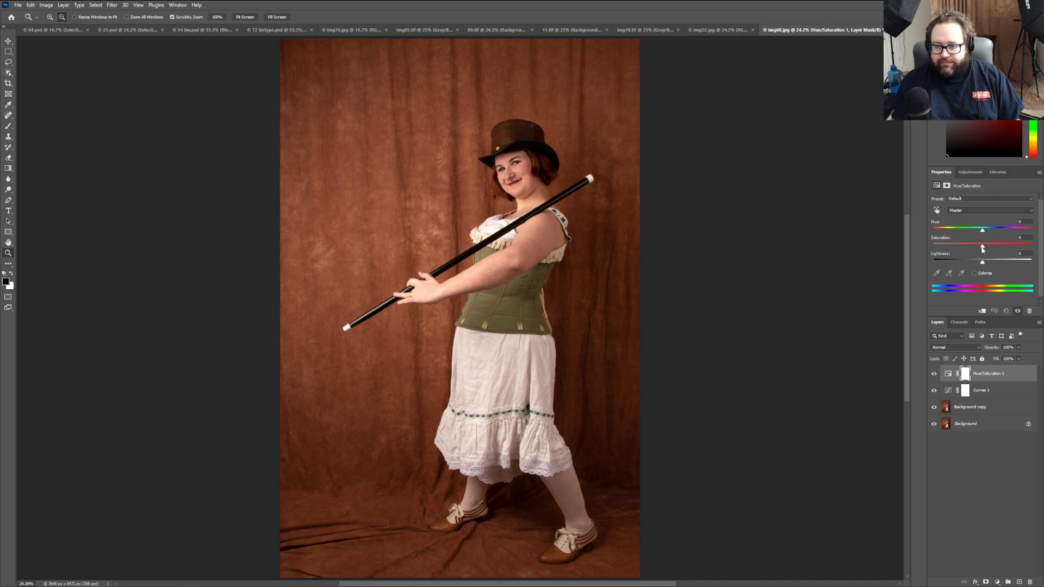
left_click_drag(983, 249, 975, 249)
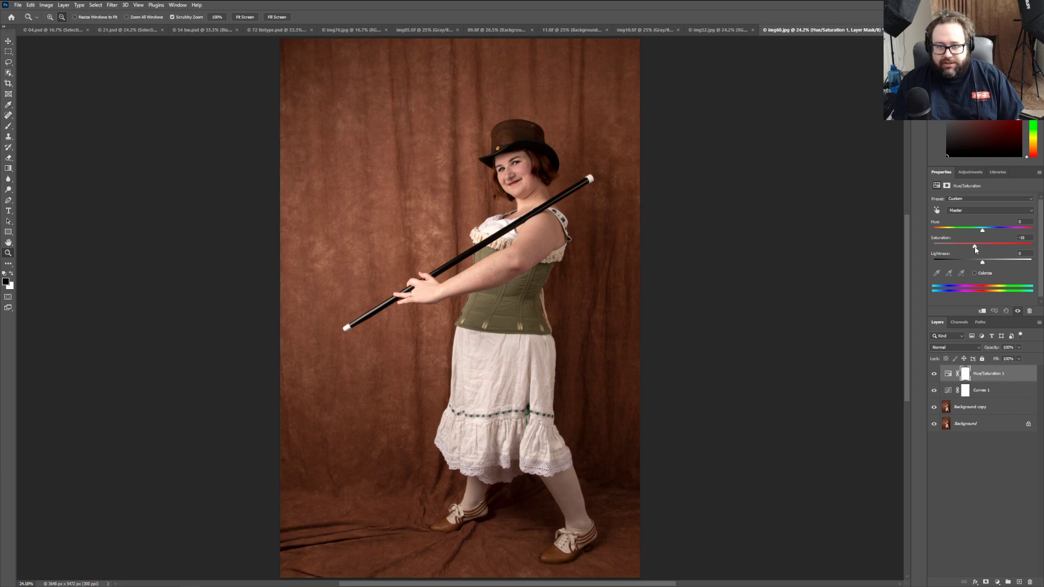
Step: Lower the master saturation of the Hue/Saturation 1 layer to -17 and glance at the colour channels
left_click_drag(975, 249, 975, 249)
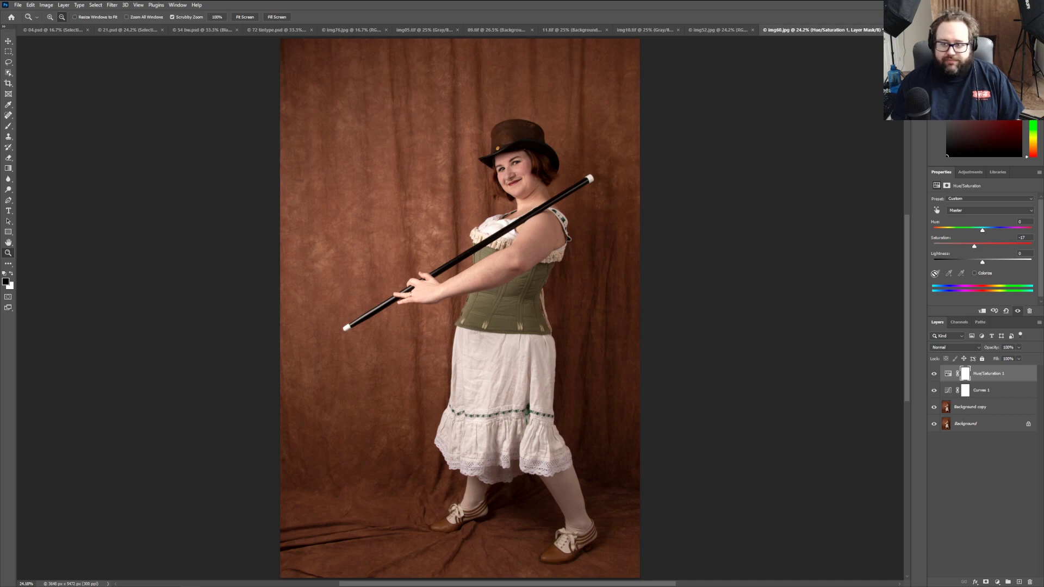
left_click(961, 325)
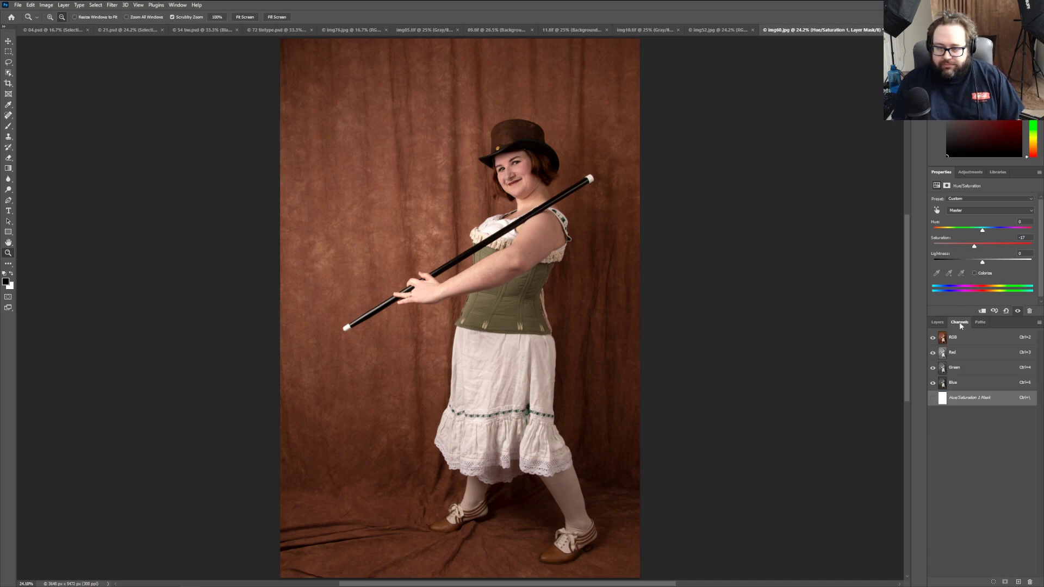
left_click(940, 325)
Step: Add a Selective Color adjustment layer and slightly raise the Black amount for the Blacks range
left_click(970, 172)
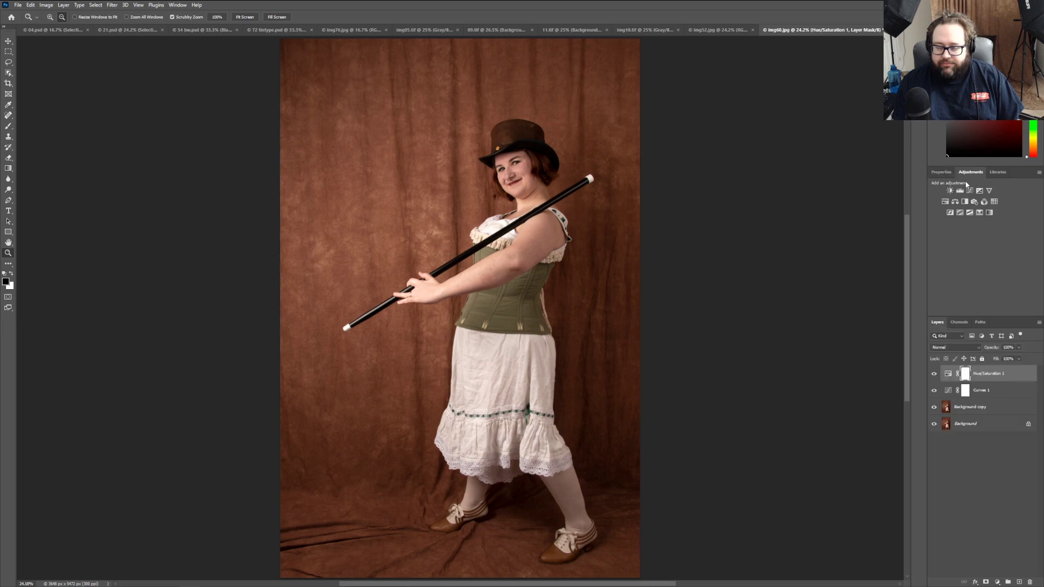
left_click(974, 212)
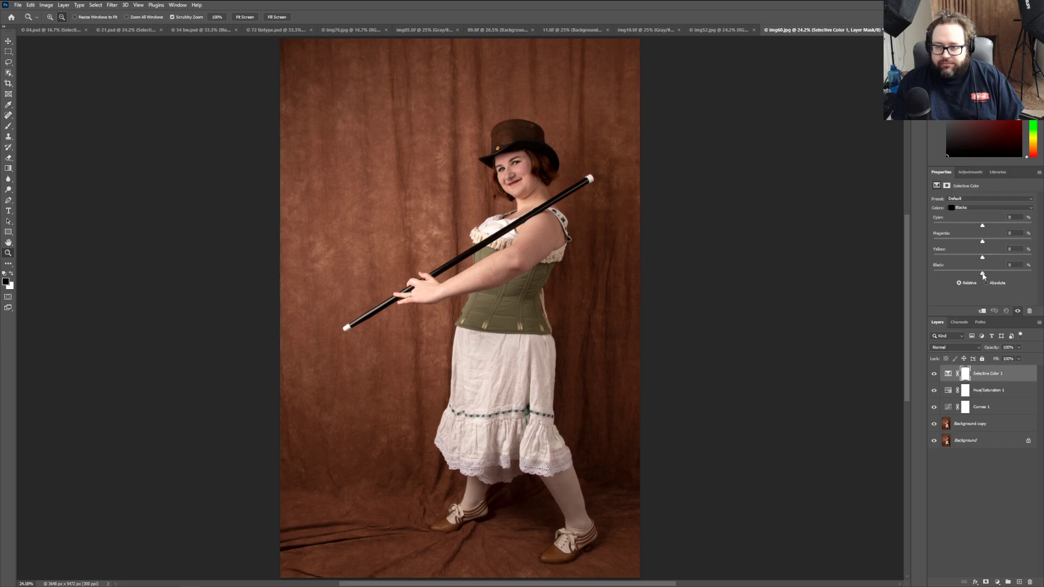
left_click_drag(983, 276, 984, 276)
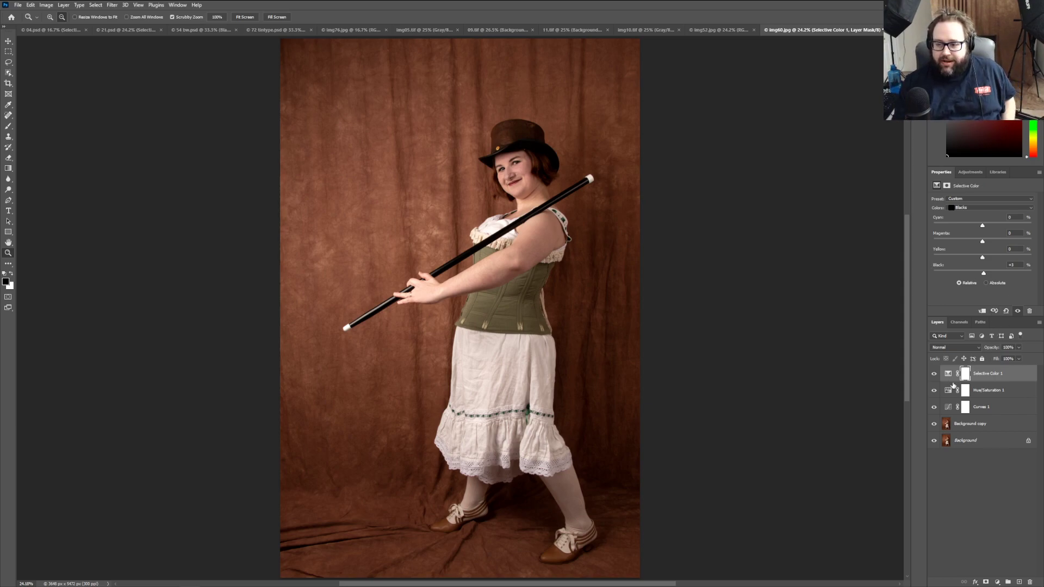
Step: On the Background copy layer, draw subtle black-to-transparent gradients to darken the photo's corners, redoing the upper-left one shorter
left_click(973, 424)
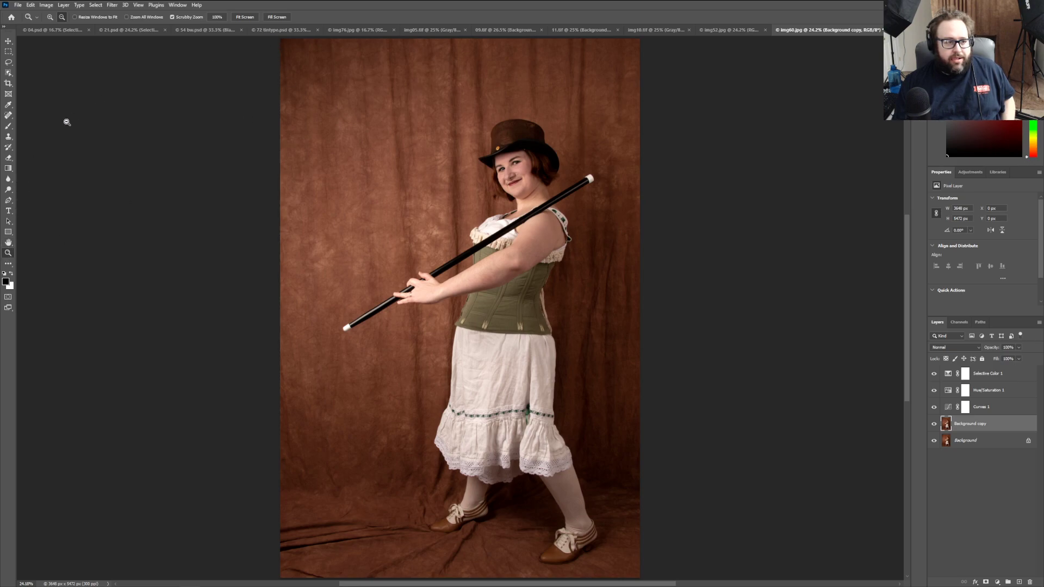
left_click(8, 169)
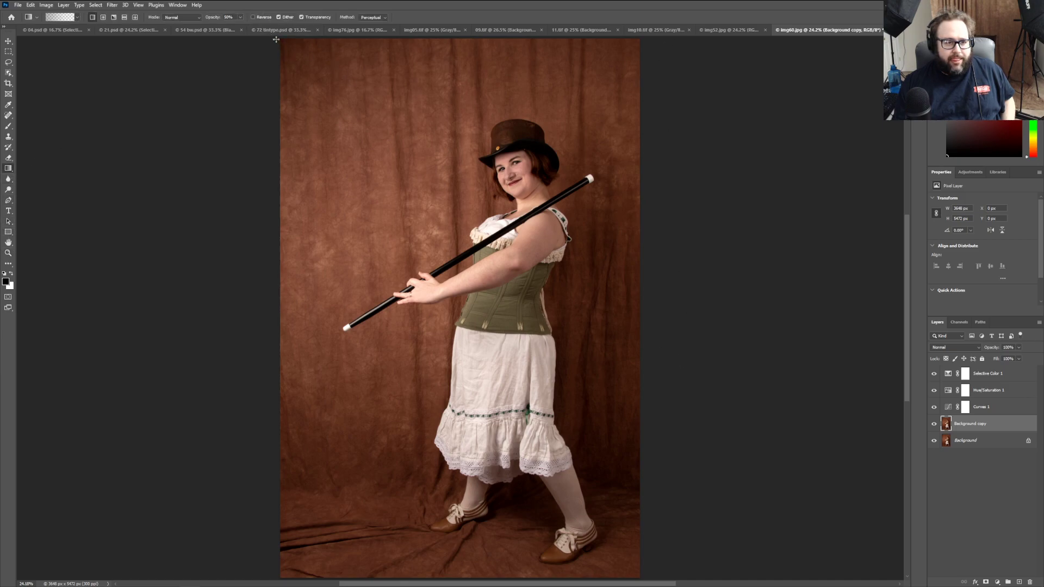
left_click_drag(272, 37, 462, 198)
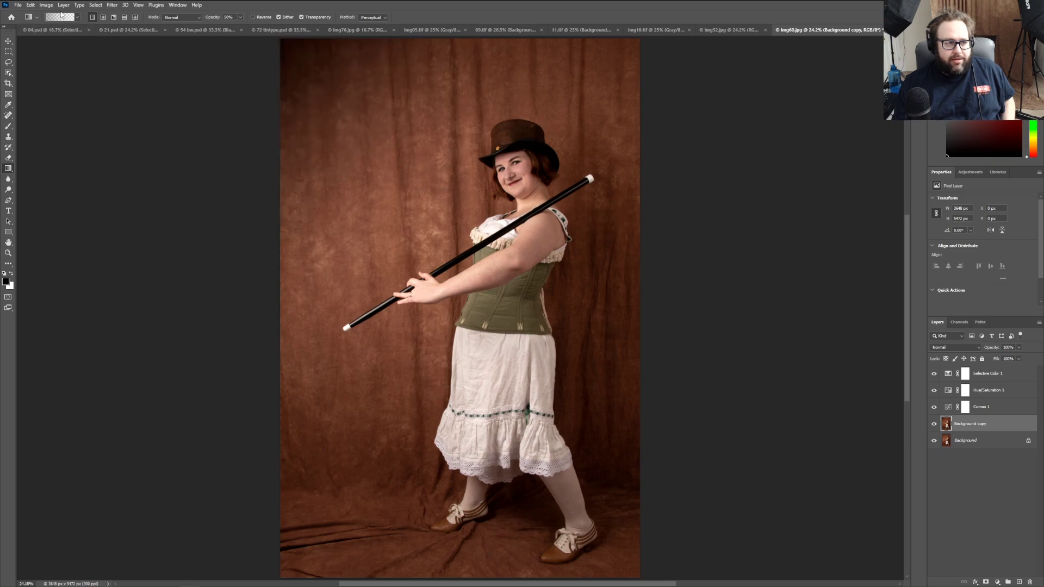
left_click(31, 5)
left_click(49, 12)
left_click_drag(277, 38, 405, 154)
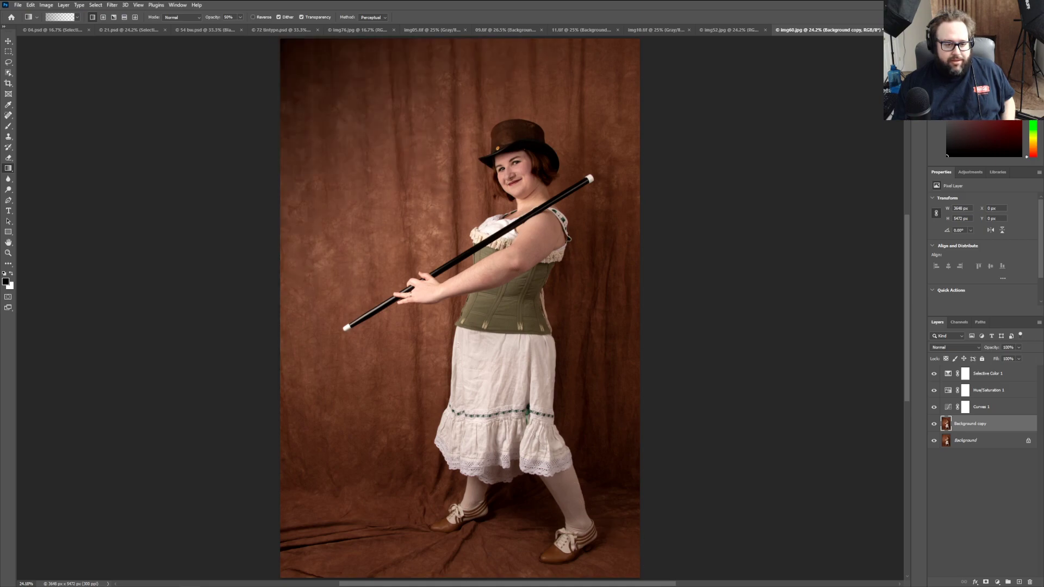
left_click_drag(458, 345, 457, 345)
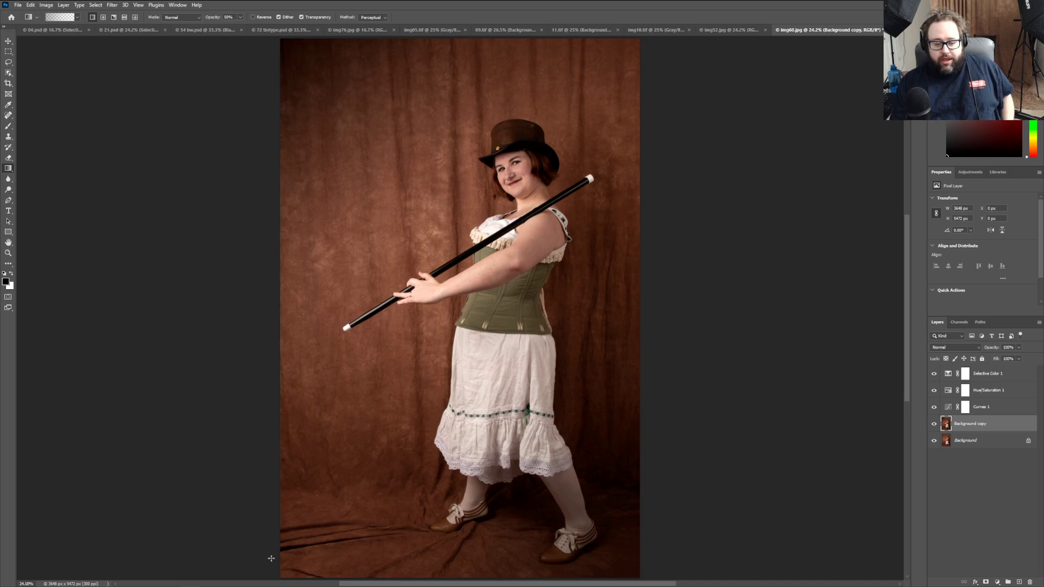
Step: Try darkening the photo's lower-left corner with a diagonal gradient, and undo it
left_click_drag(273, 575, 390, 459)
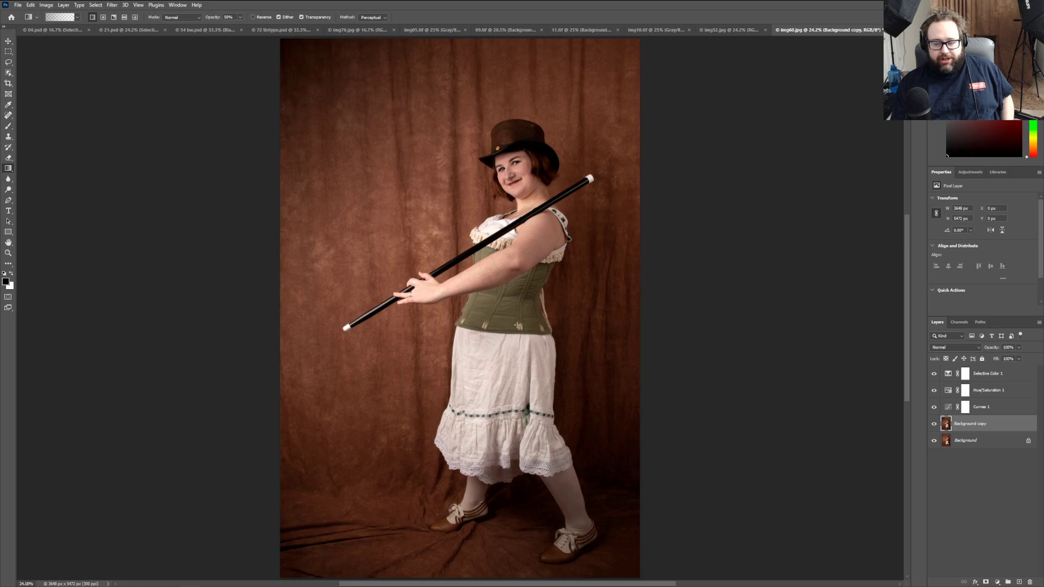
left_click(32, 5)
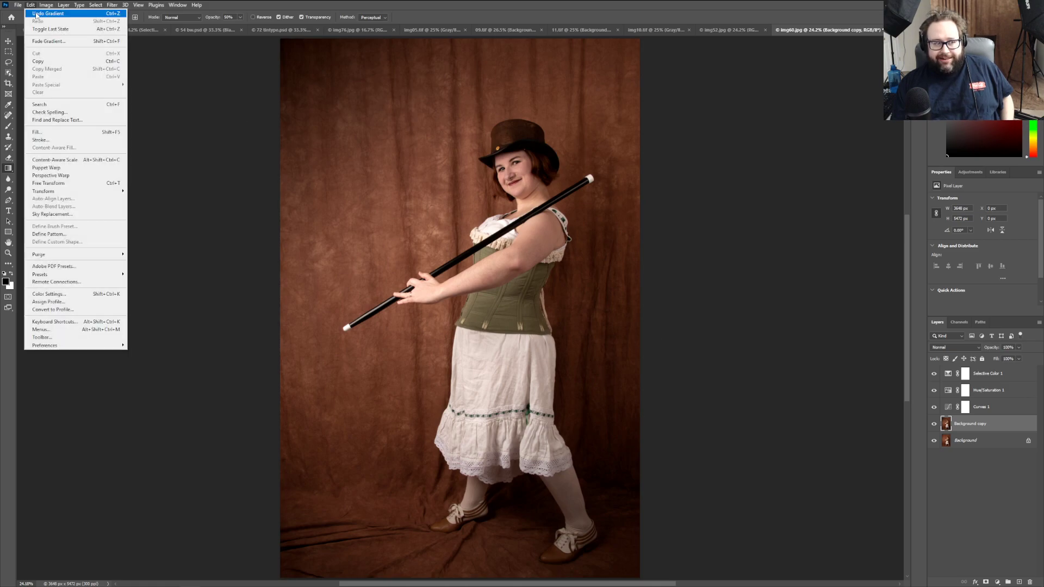
left_click(35, 15)
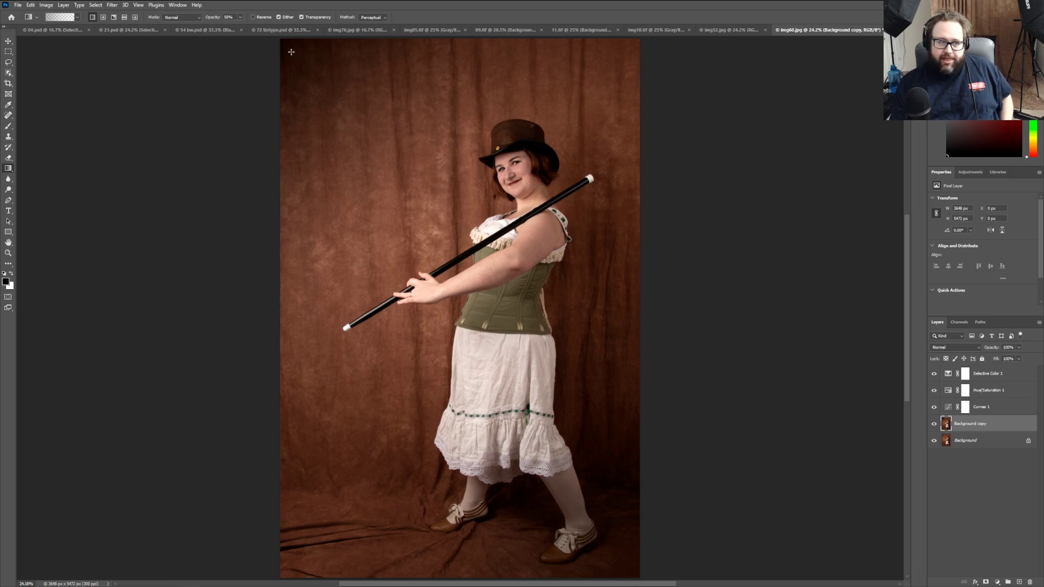
Step: Try longer dark gradients from the photo's upper-left corner across the figure, and step back through the gradient history
left_click_drag(274, 41, 477, 232)
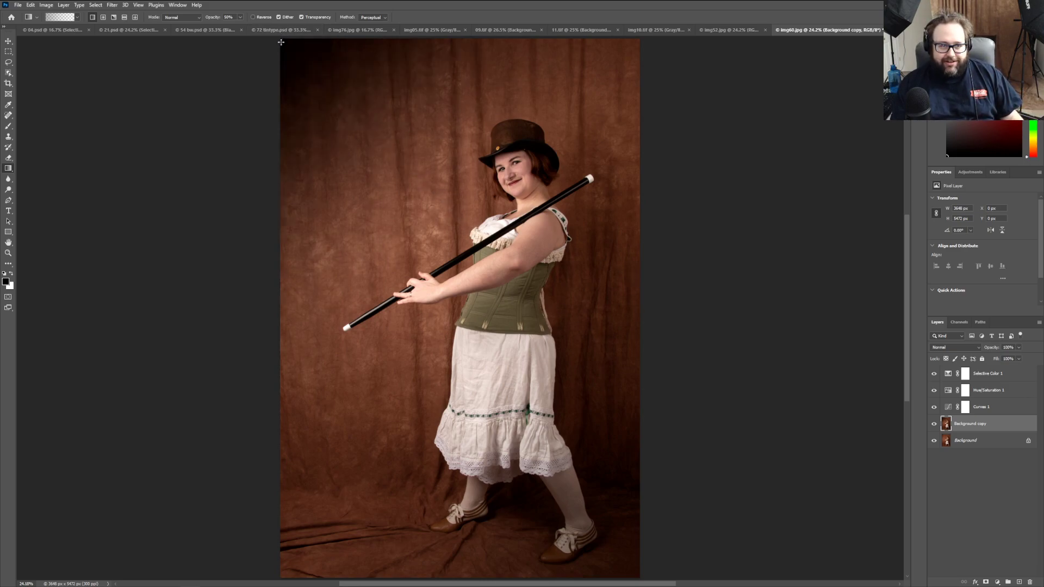
left_click_drag(275, 37, 646, 369)
left_click(30, 5)
left_click(40, 12)
left_click(31, 5)
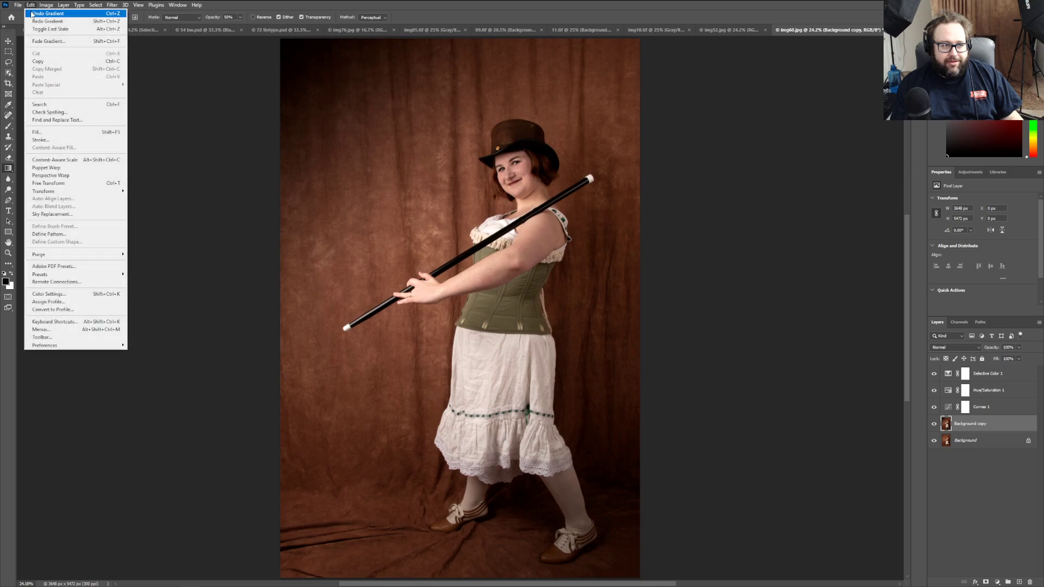
left_click(34, 12)
left_click(31, 5)
left_click(31, 19)
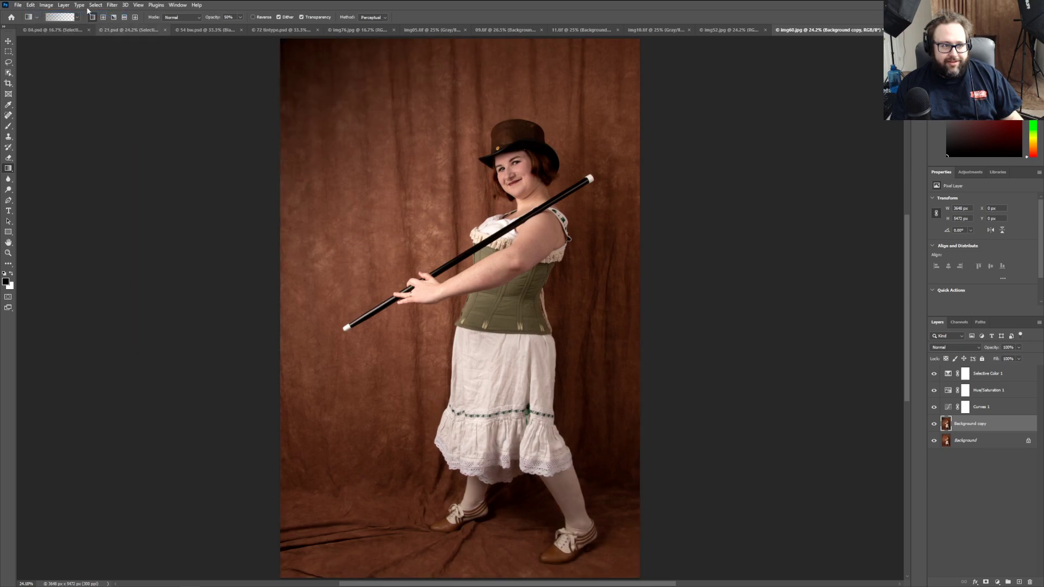
left_click(30, 5)
left_click(35, 18)
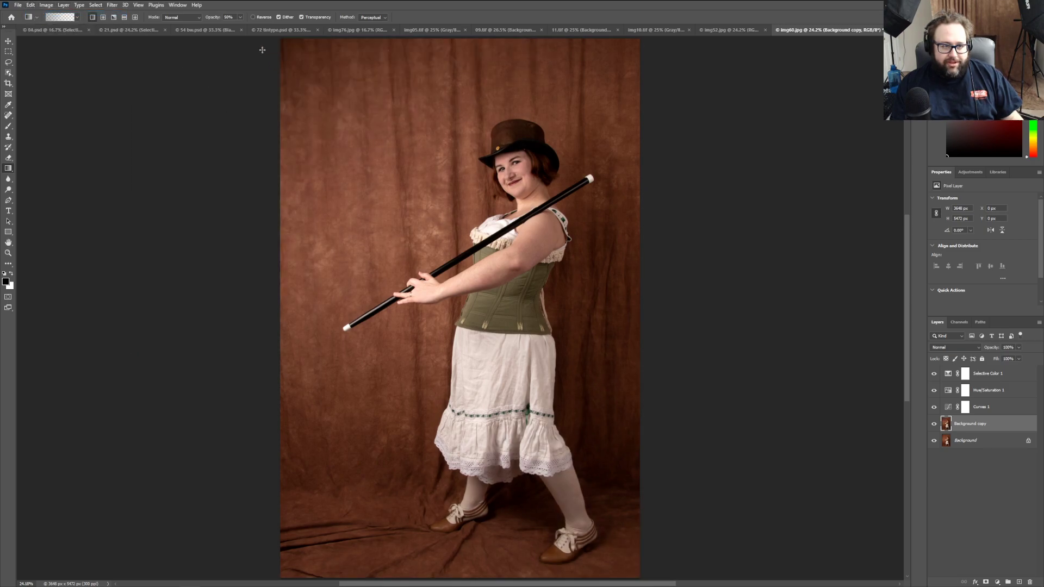
Step: Try one more long diagonal gradient from the upper-left corner past the woman's waist, and undo it
left_click_drag(272, 37, 585, 337)
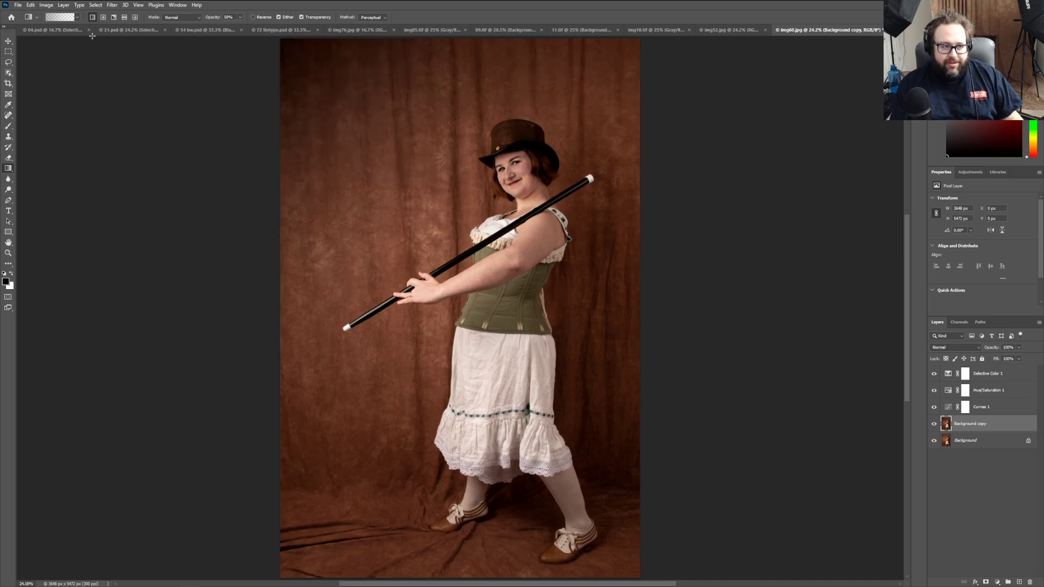
left_click(32, 5)
left_click(36, 14)
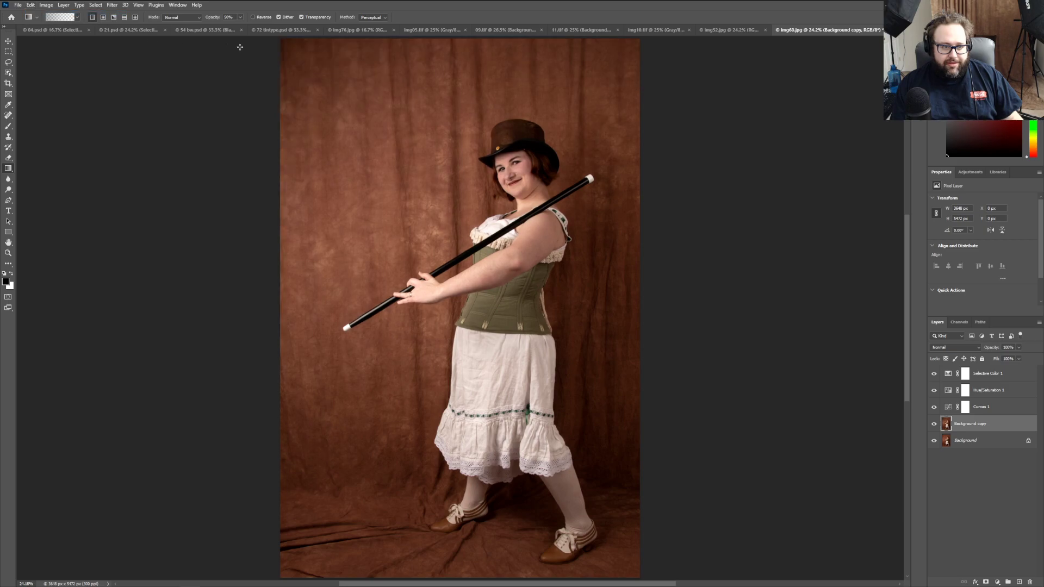
Step: Darken the Background copy with gradients drawn inward from the upper-left corner, the lower-right corner and both side edges
left_click_drag(276, 37, 482, 219)
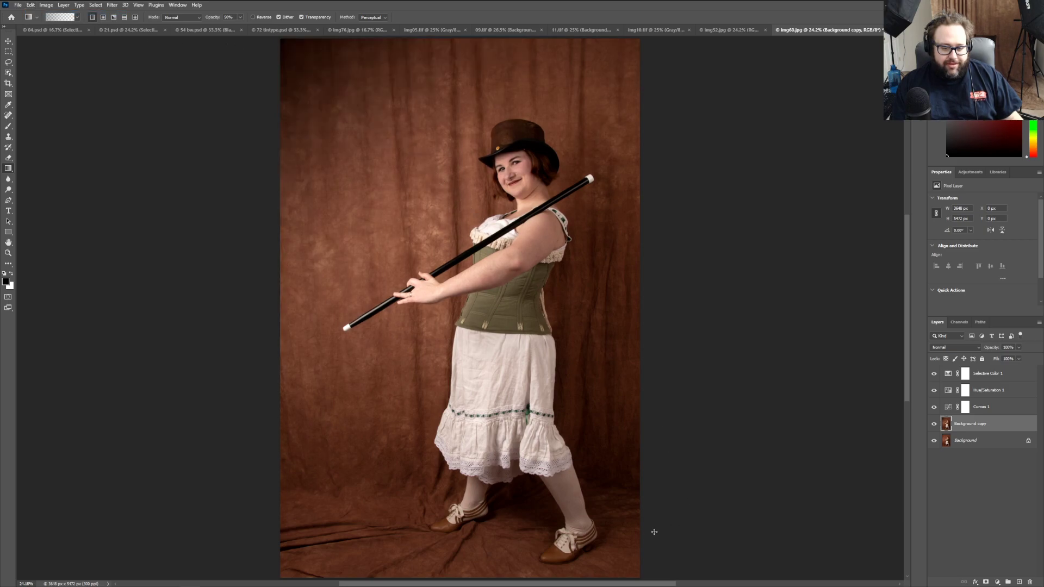
left_click_drag(650, 564, 473, 325)
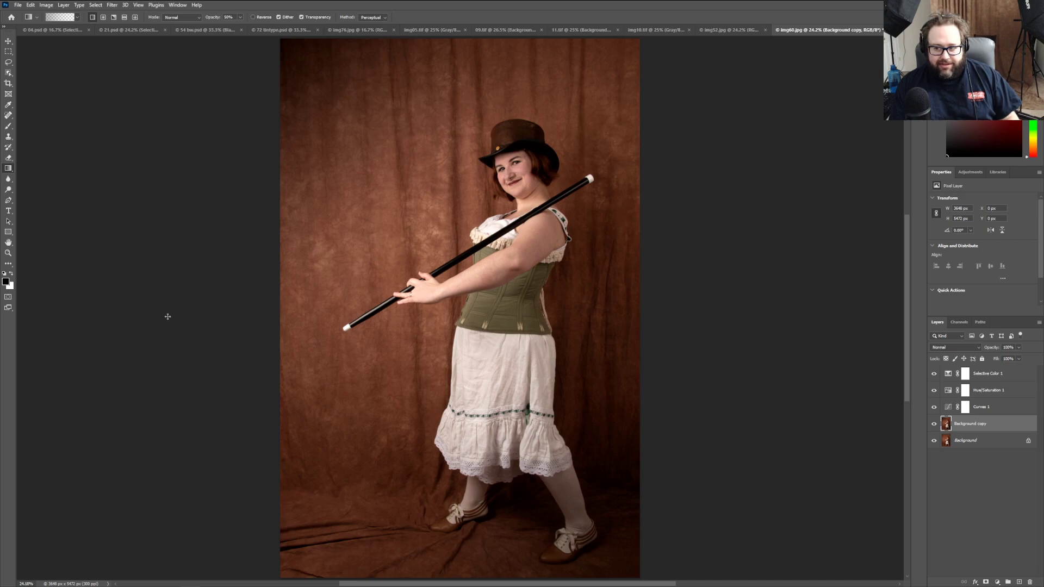
left_click_drag(167, 316, 343, 319)
left_click_drag(694, 280, 594, 279)
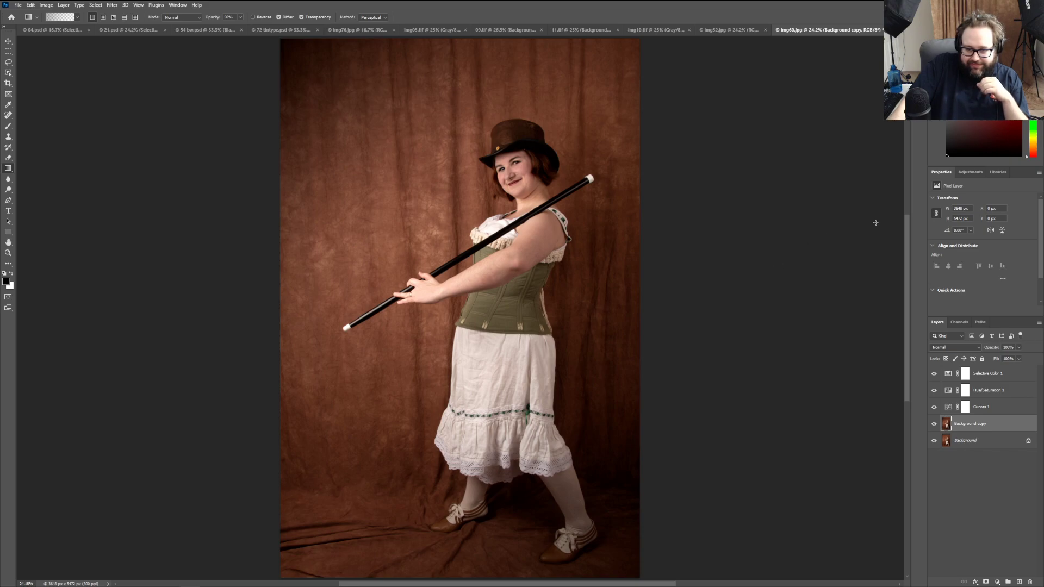
left_click_drag(250, 246, 386, 246)
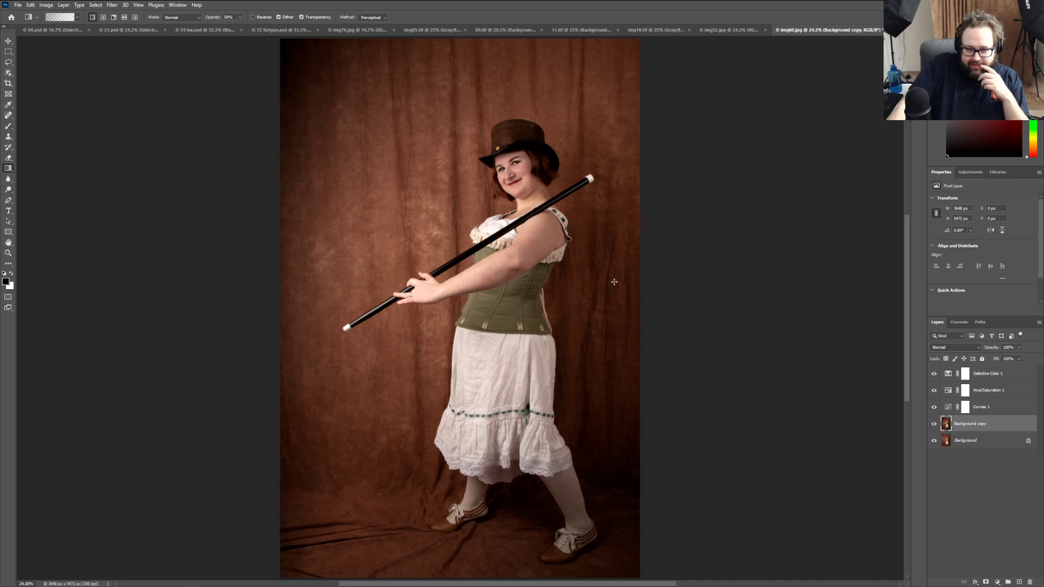
Step: Try darkening the photo's upper-right corner with a diagonal gradient, and undo it
left_click_drag(647, 40, 569, 153)
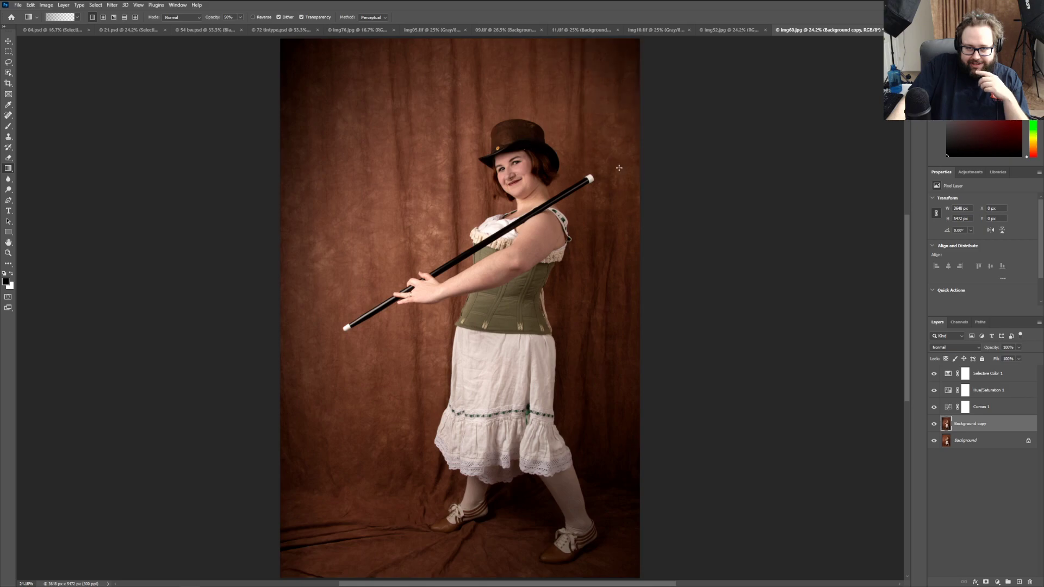
left_click(31, 5)
left_click(48, 14)
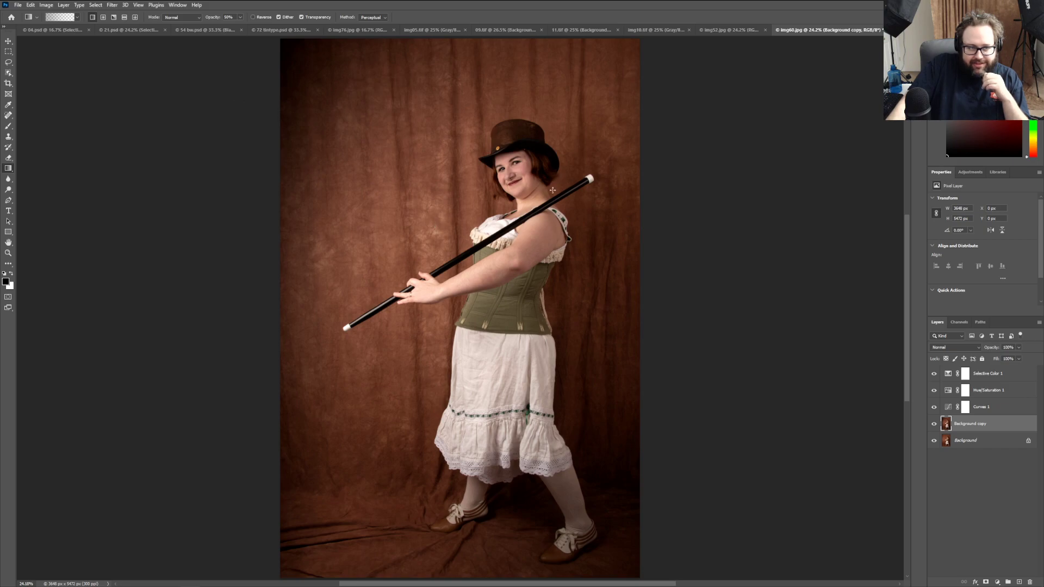
Step: Save the layered portrait as 60 in Photoshop (PSD) format in the JPEG folder
left_click(19, 6)
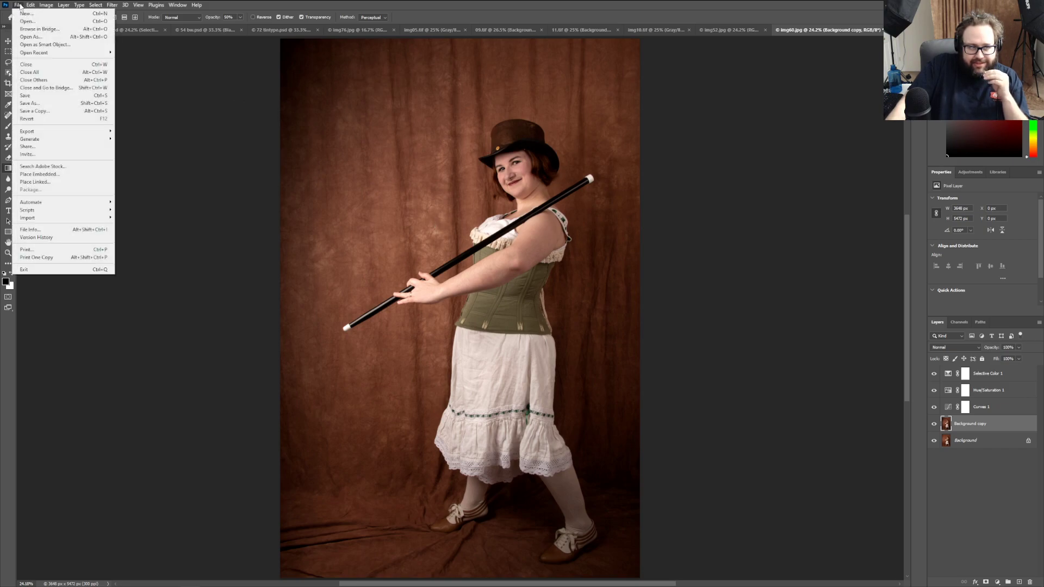
left_click(43, 101)
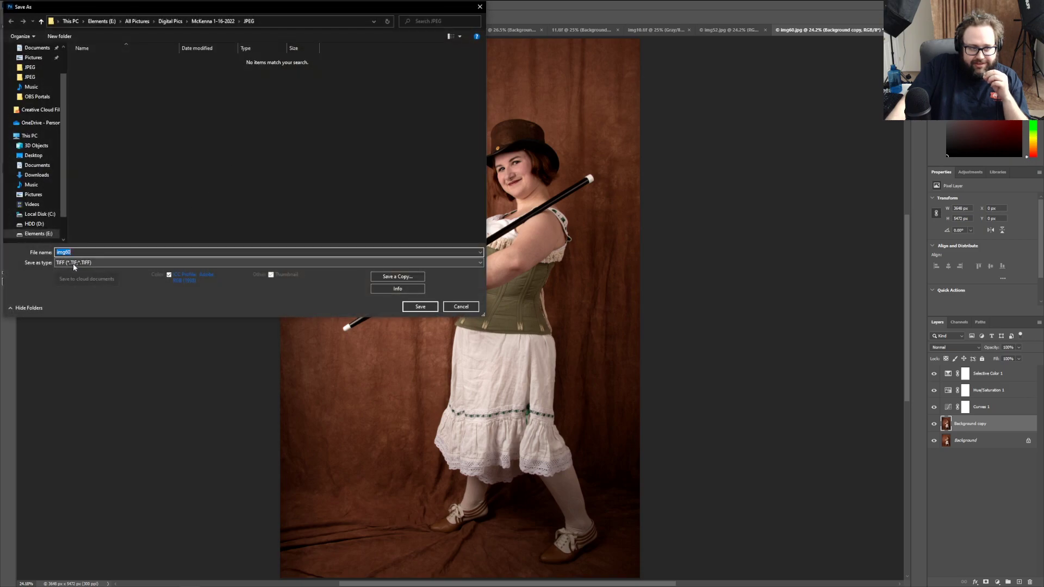
left_click(71, 265)
left_click(70, 266)
left_click(67, 252)
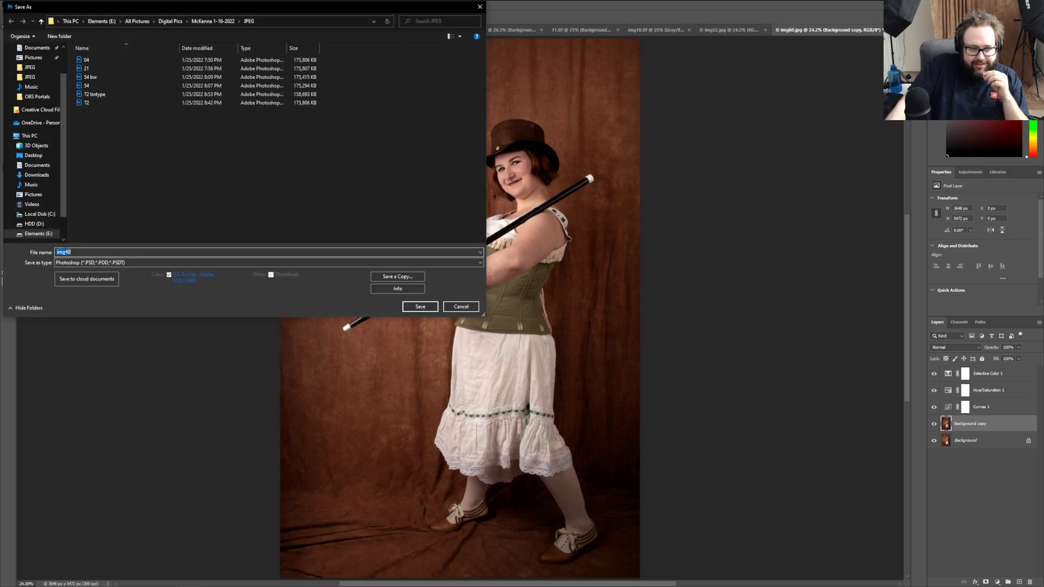
left_click_drag(66, 253, 13, 245)
key("BackSpace")
key("Return")
key("Return")
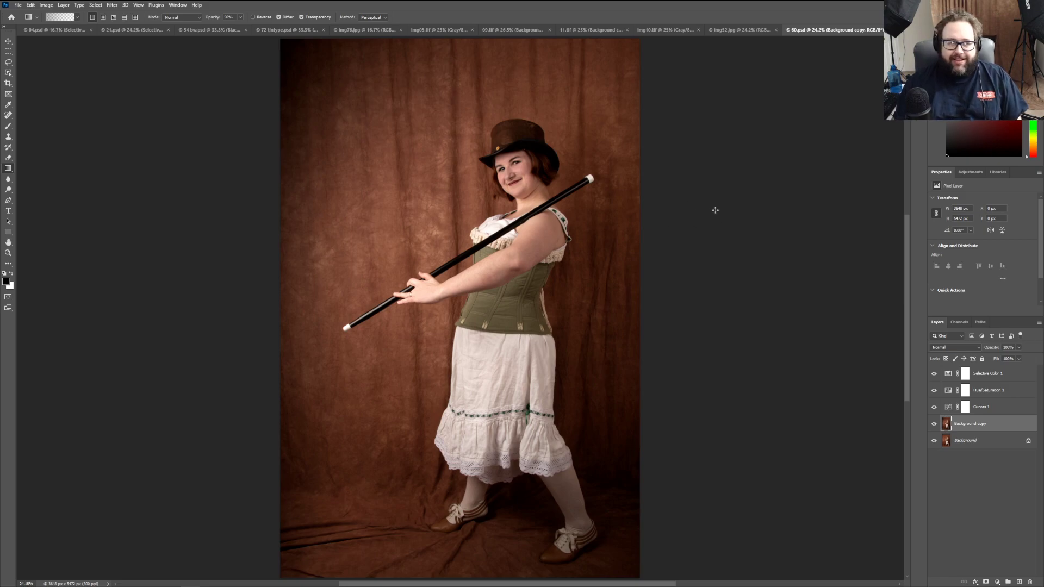
Step: Add a Black & White adjustment layer above the Selective Color 1 layer
left_click(966, 172)
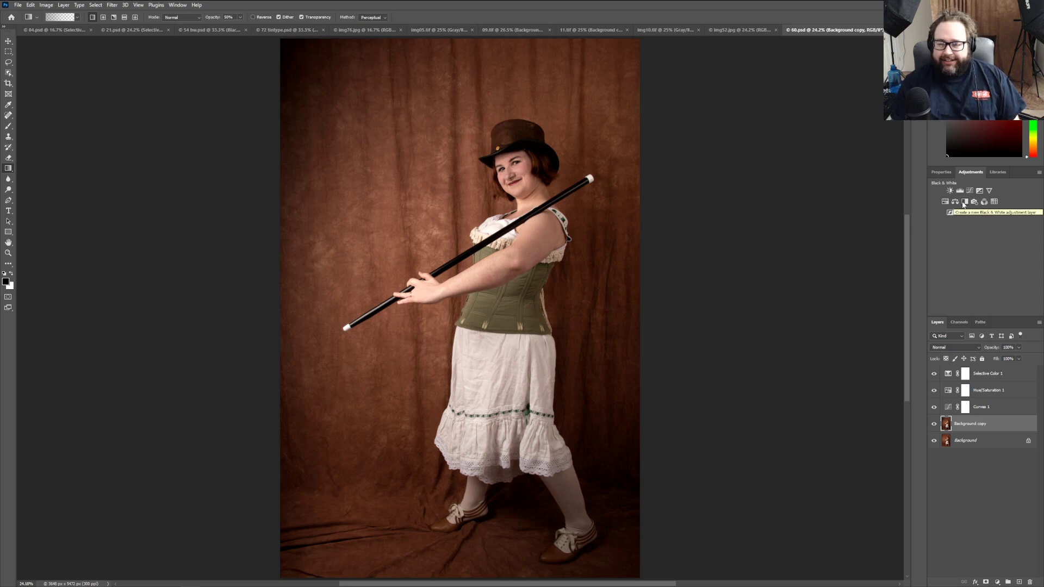
left_click(1007, 377)
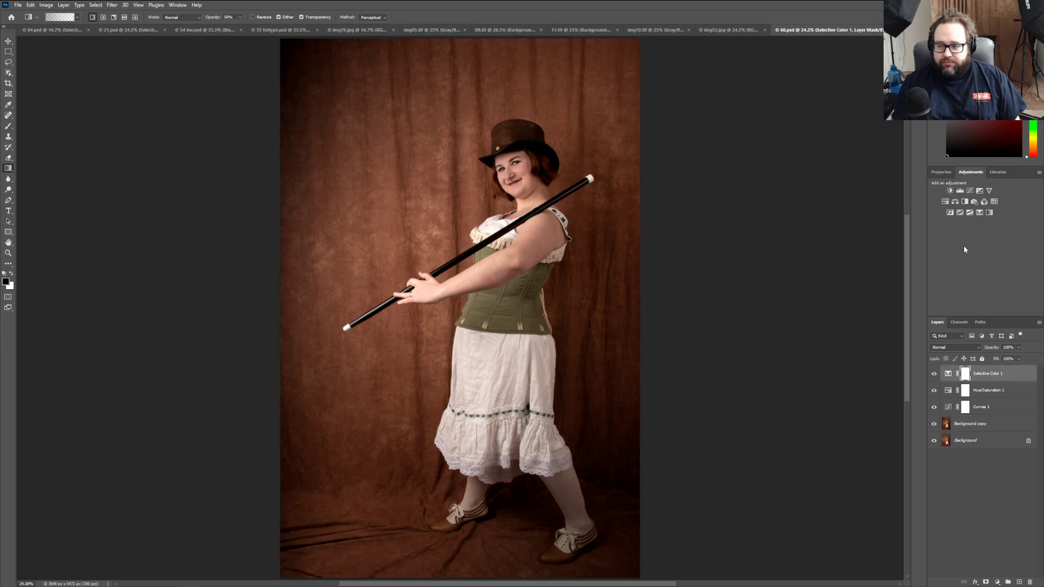
left_click(965, 202)
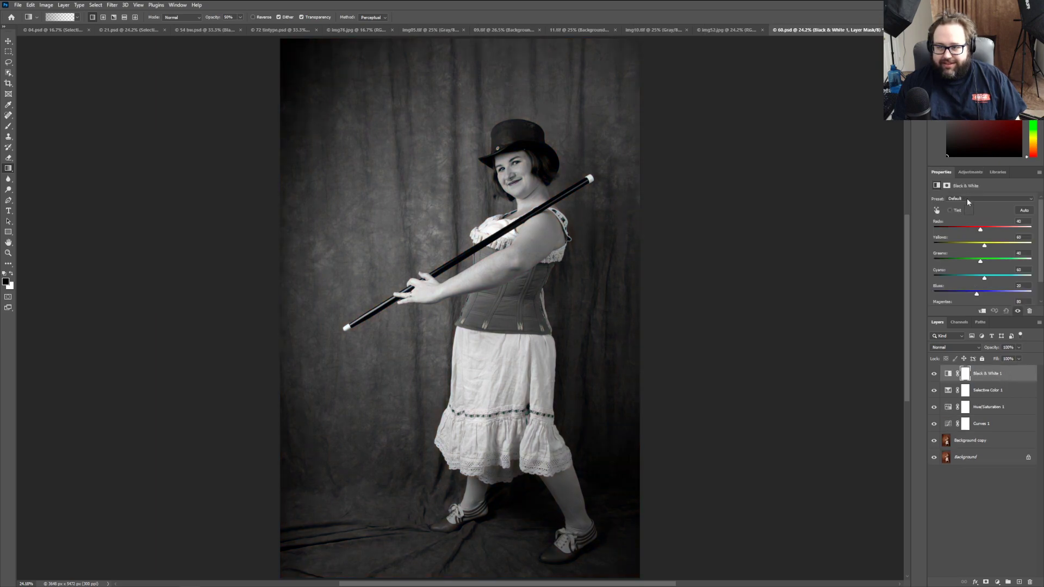
Step: Apply the Maximum Black preset to the Black & White layer, then raise Reds to 31 and Yellows to 33
left_click(967, 199)
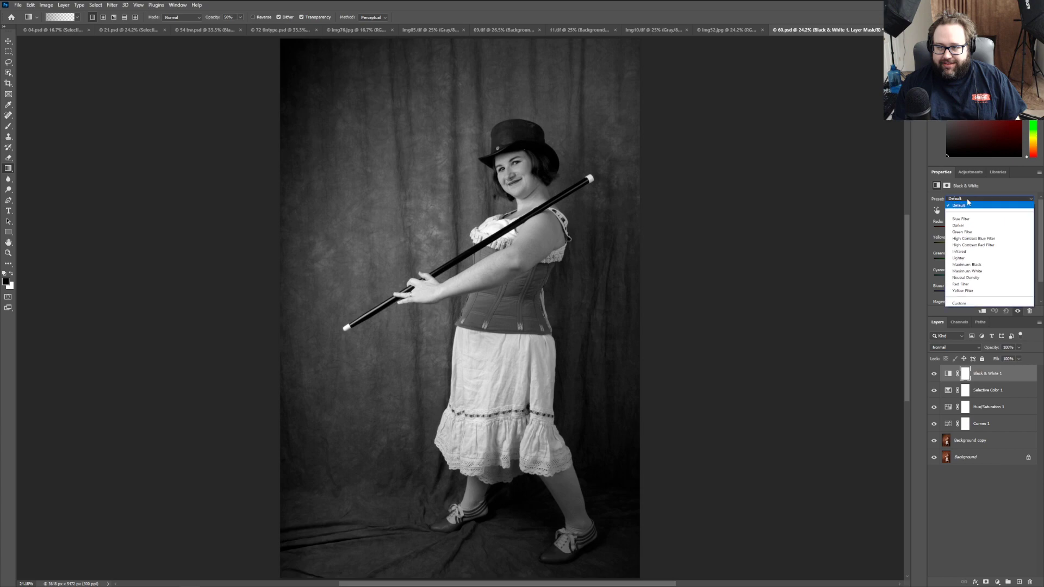
left_click(973, 265)
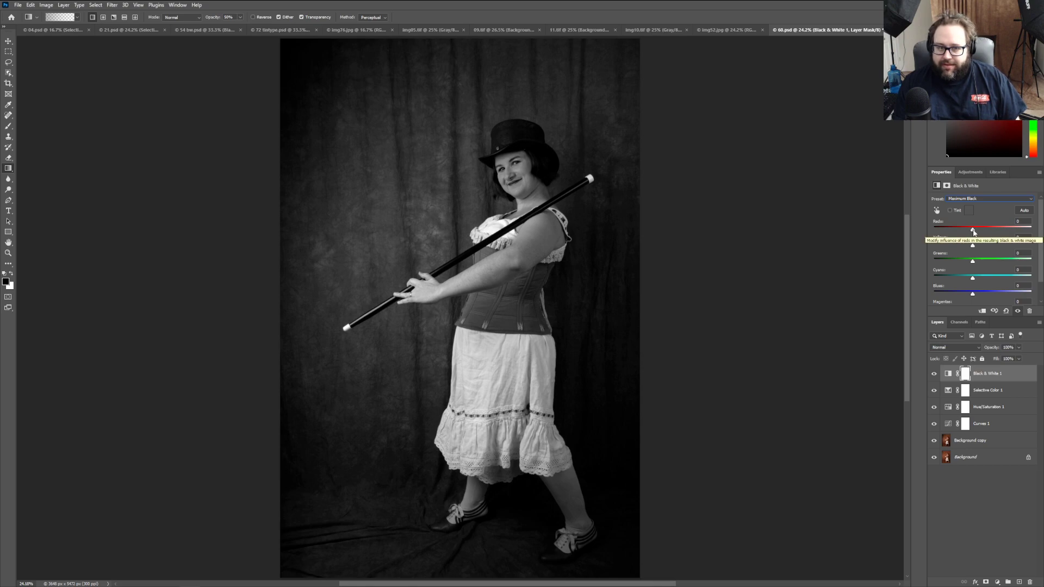
left_click_drag(973, 232, 981, 249)
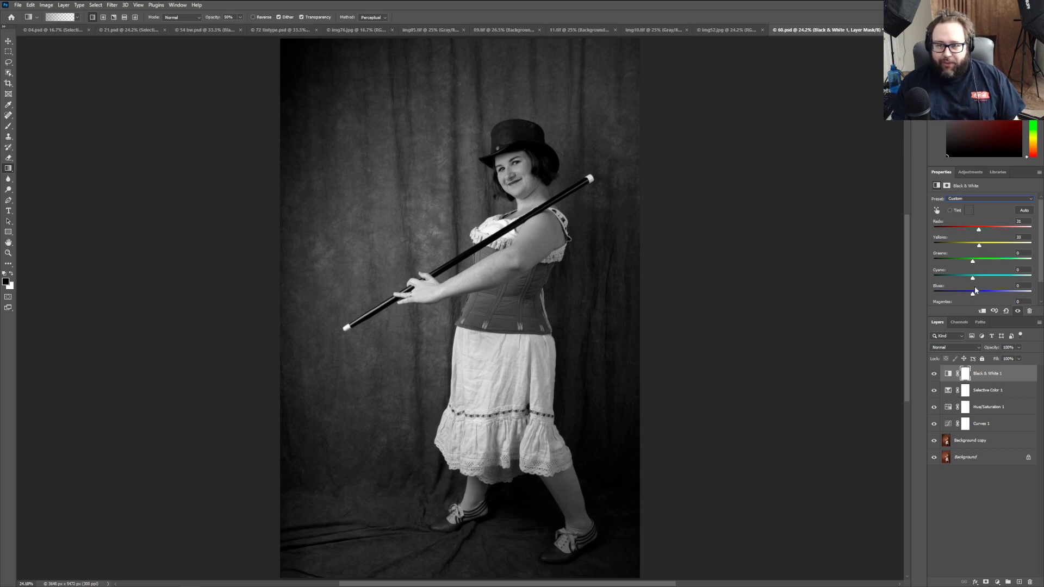
Step: Save the black-and-white version as 60 bw in Photoshop (PSD) format in the JPEG folder
mouse_move(973, 261)
left_mouse_down()
mouse_move(1031, 261)
mouse_move(922, 269)
mouse_move(974, 272)
left_mouse_up()
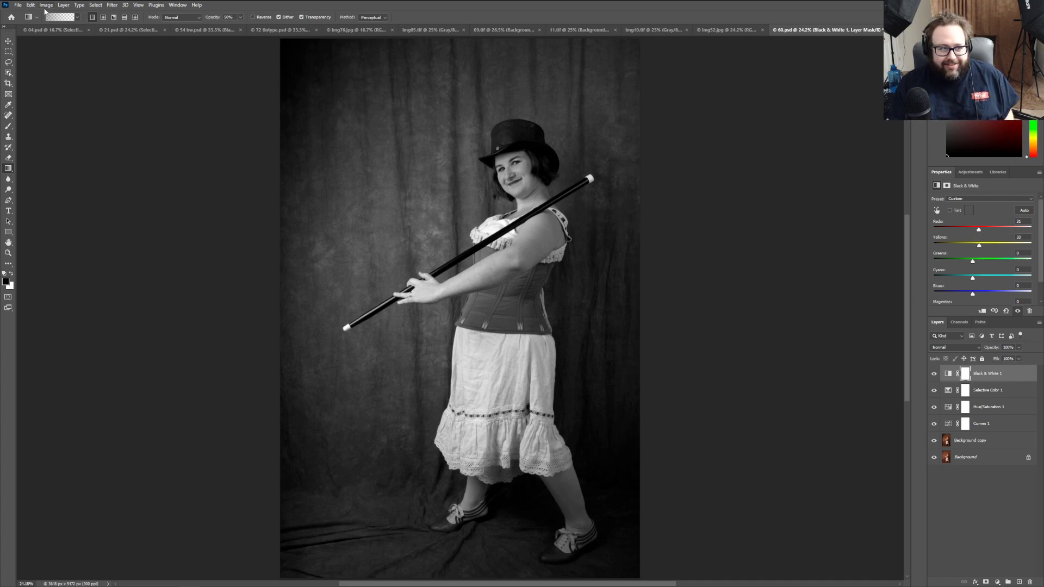
left_click(18, 5)
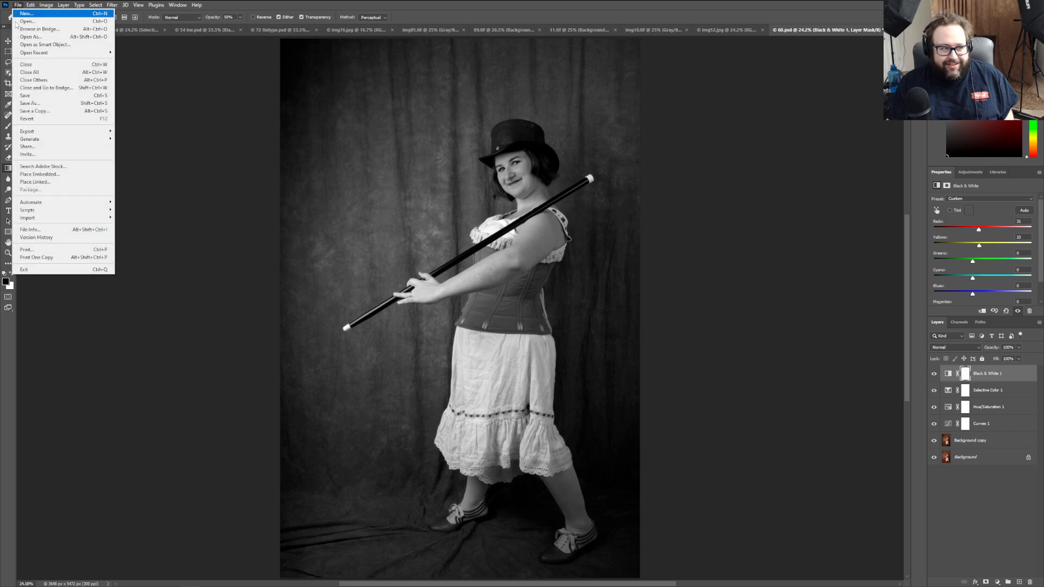
left_click(34, 104)
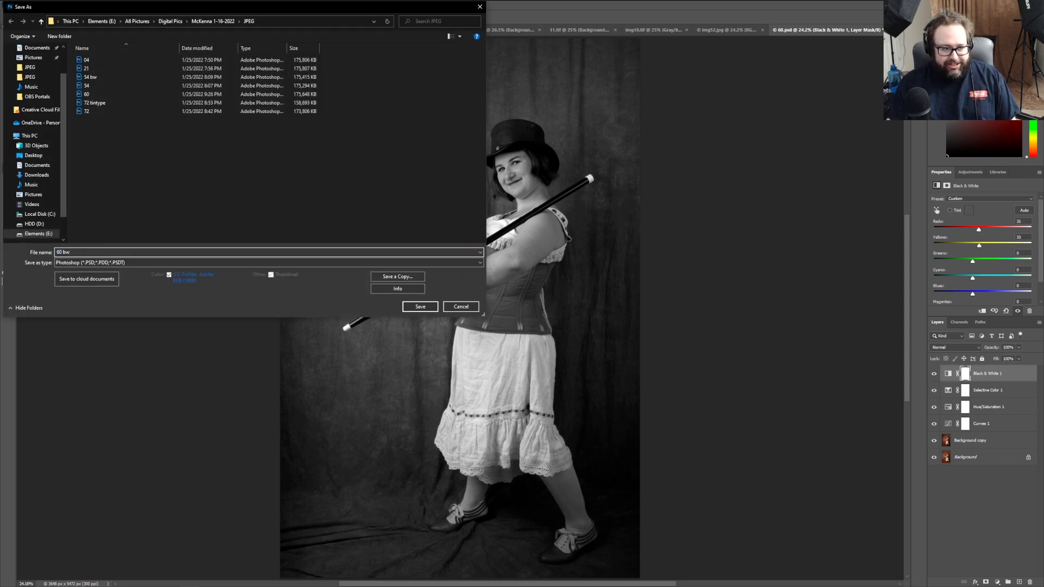
key("Return")
key("Return")
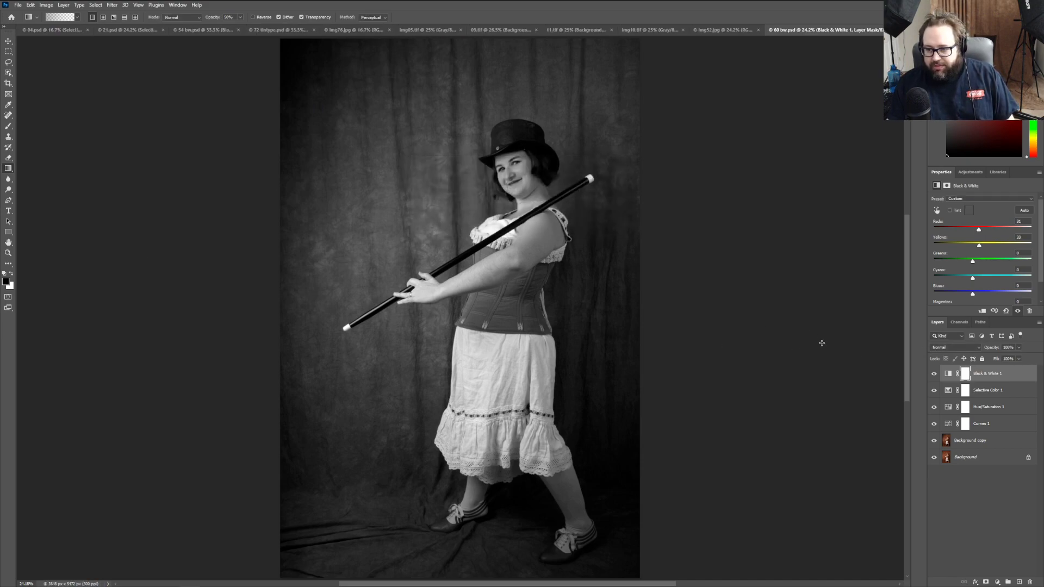
Step: Replace the Black & White adjustment layer with a Gradient Map adjustment layer above Selective Color 1
left_click(934, 374)
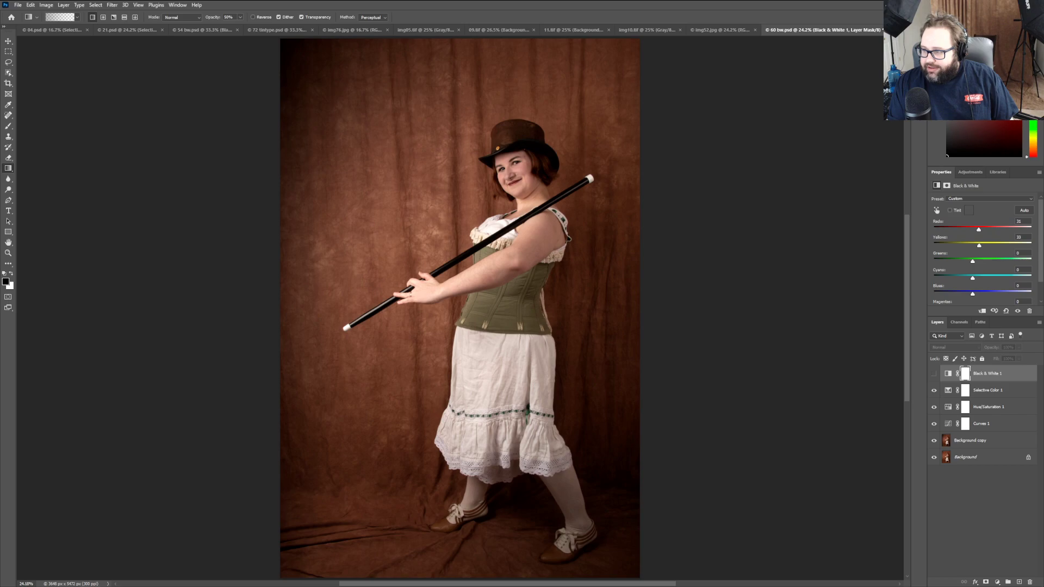
left_click(961, 174)
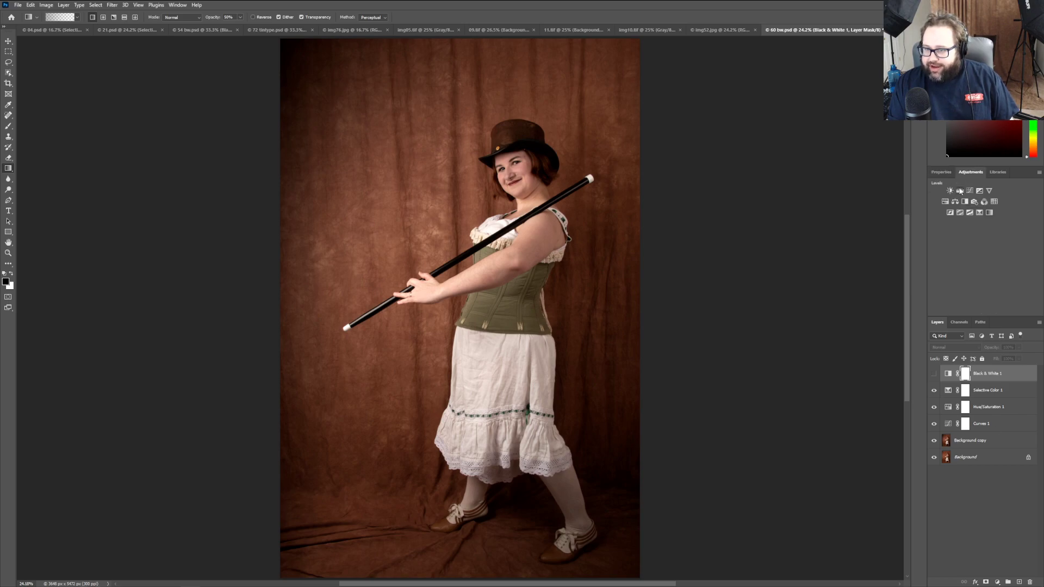
left_click(989, 213)
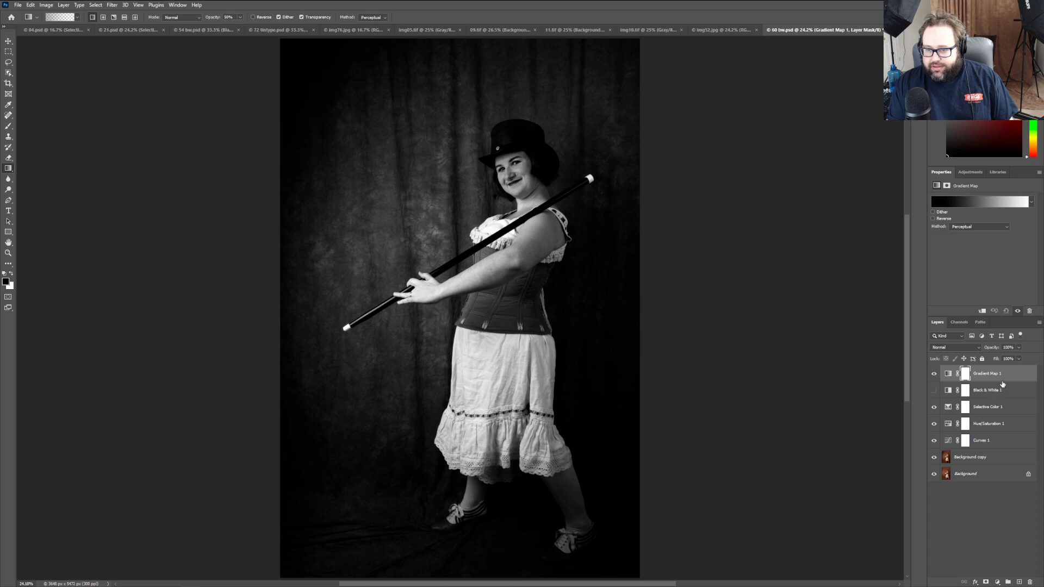
left_click_drag(1002, 391, 1031, 582)
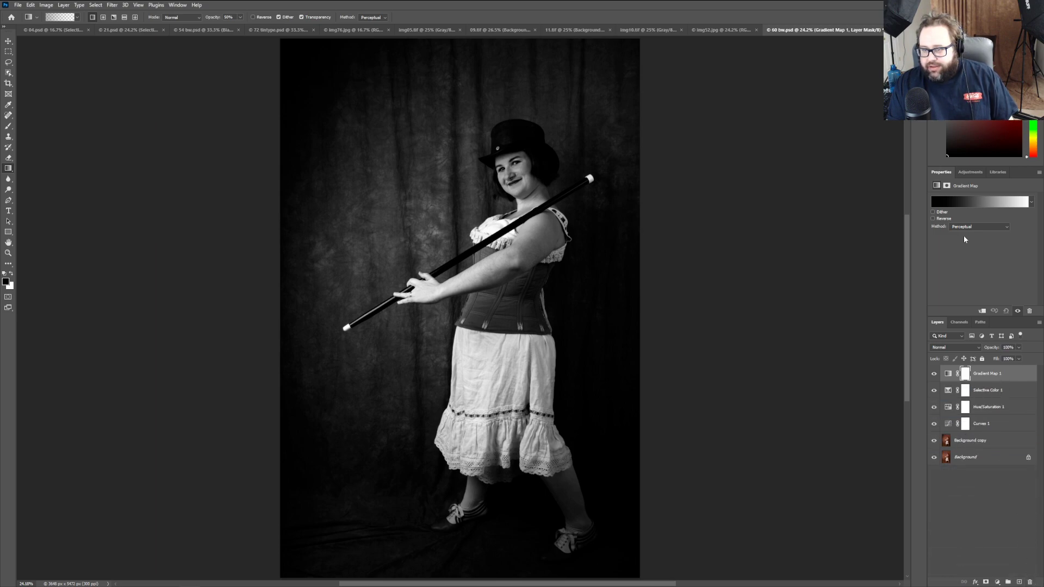
Step: Recolour the gradient map's black stop to a warm near-black with red 31 and green 28
left_click(975, 200)
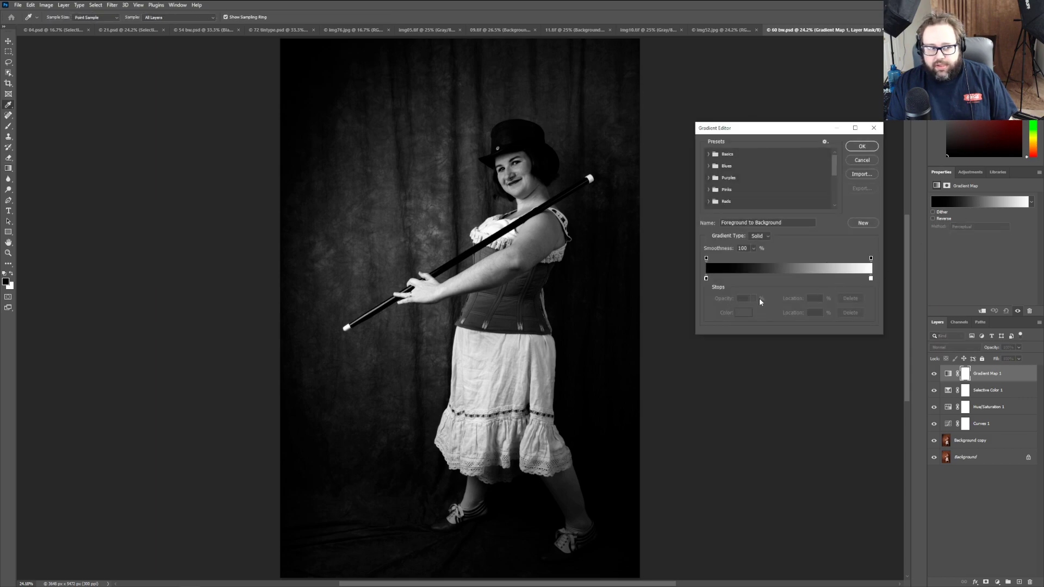
double_click(706, 279)
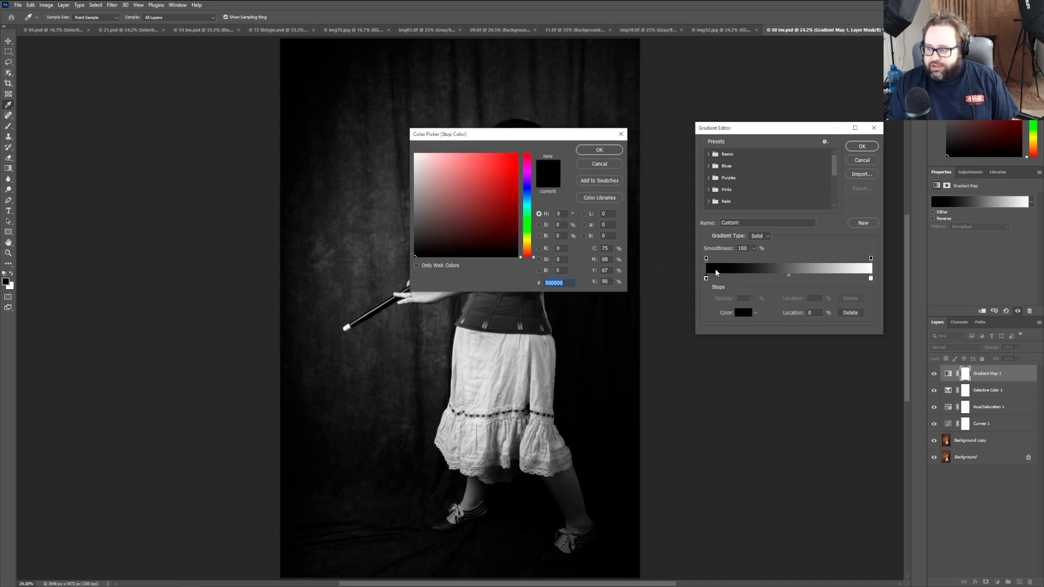
left_click_drag(566, 248, 527, 243)
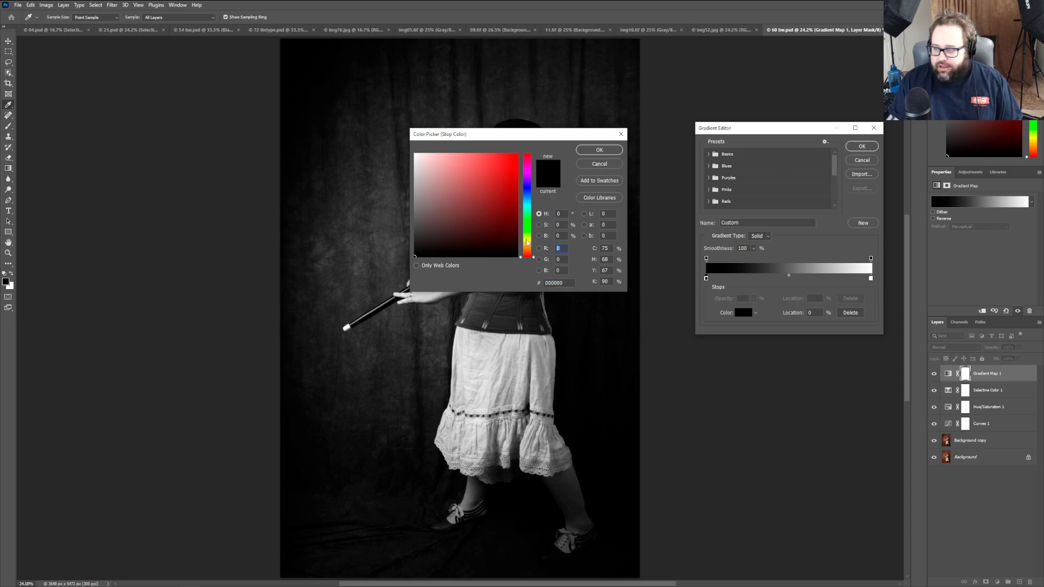
type("31")
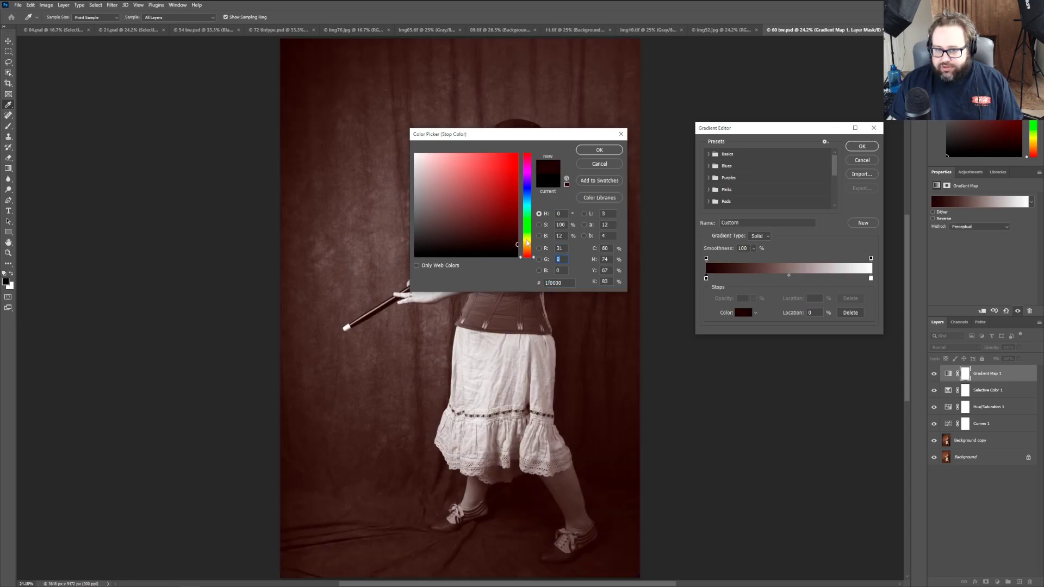
type("28")
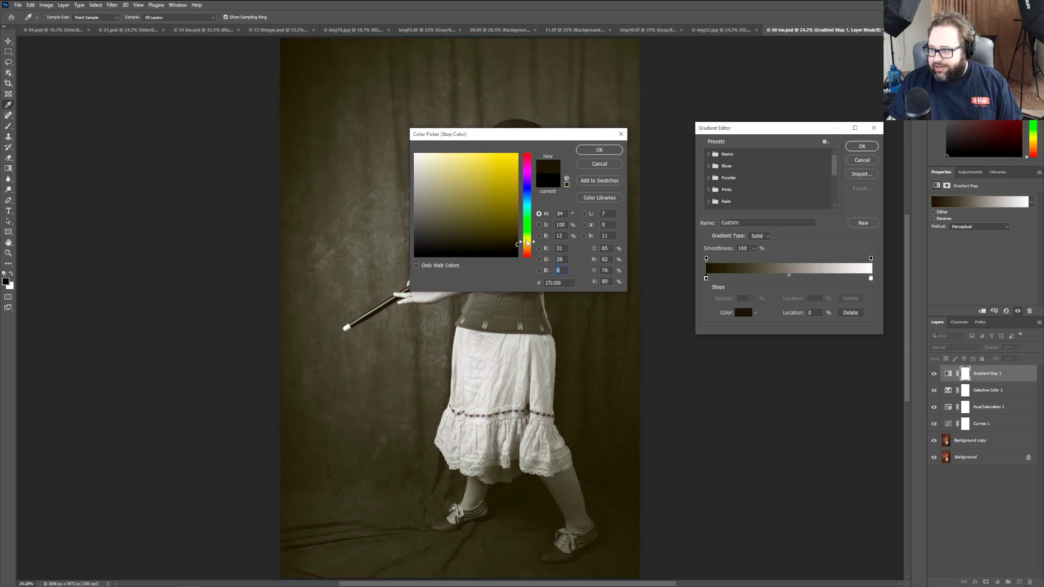
left_click(599, 149)
Step: Set the gradient map's white stop to RGB 164, 158, 145 and apply the edited gradient
double_click(870, 278)
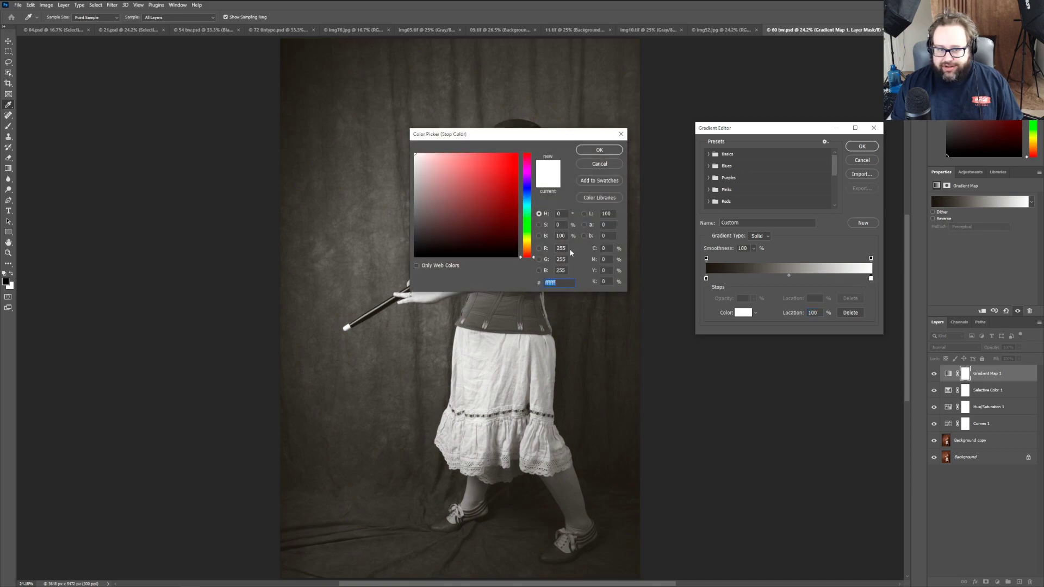
left_click(560, 248)
type("164")
key("Tab")
type("158")
key("Tab")
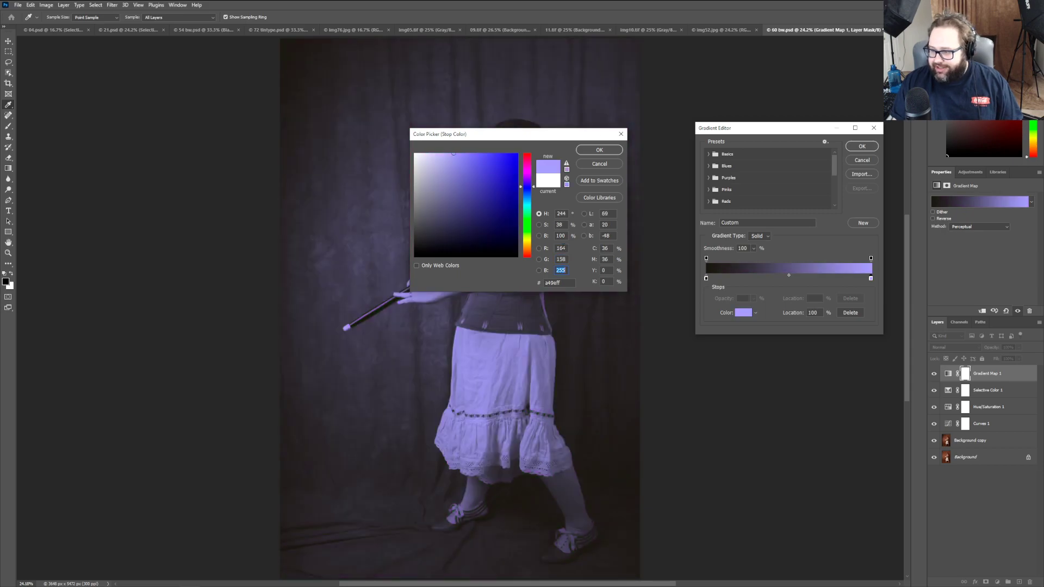
type("145")
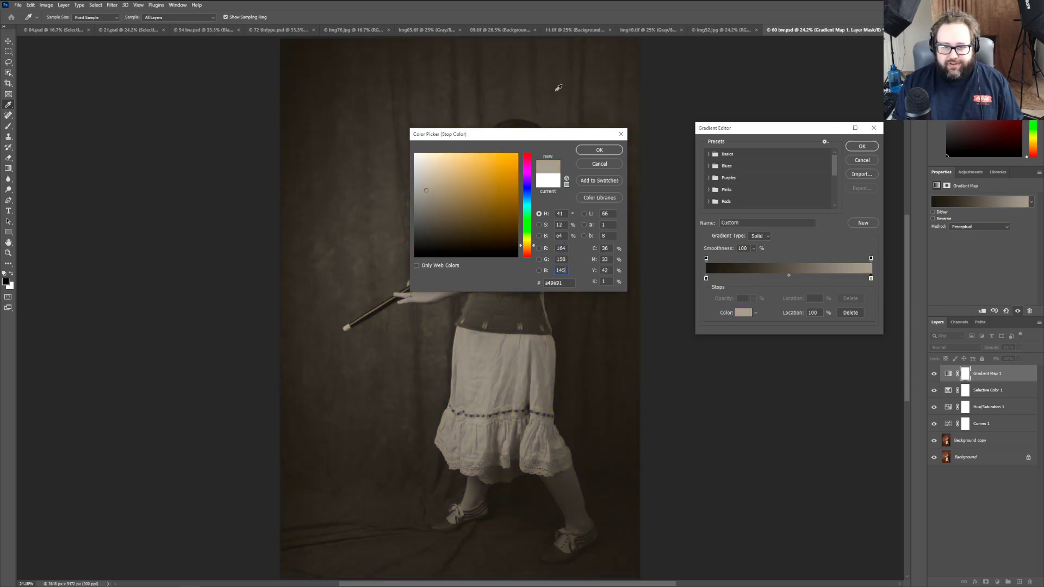
left_click(596, 148)
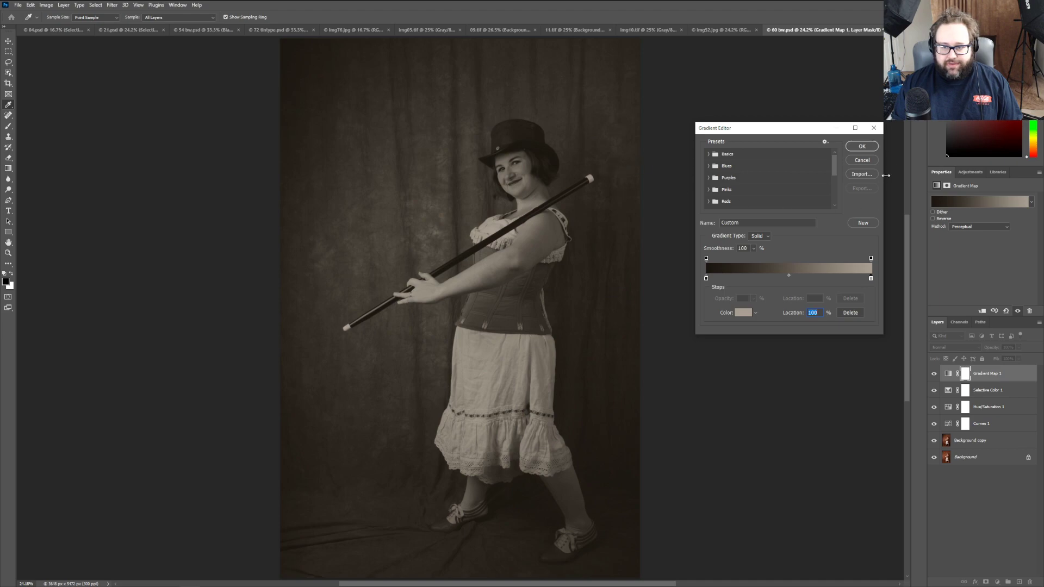
left_click(860, 147)
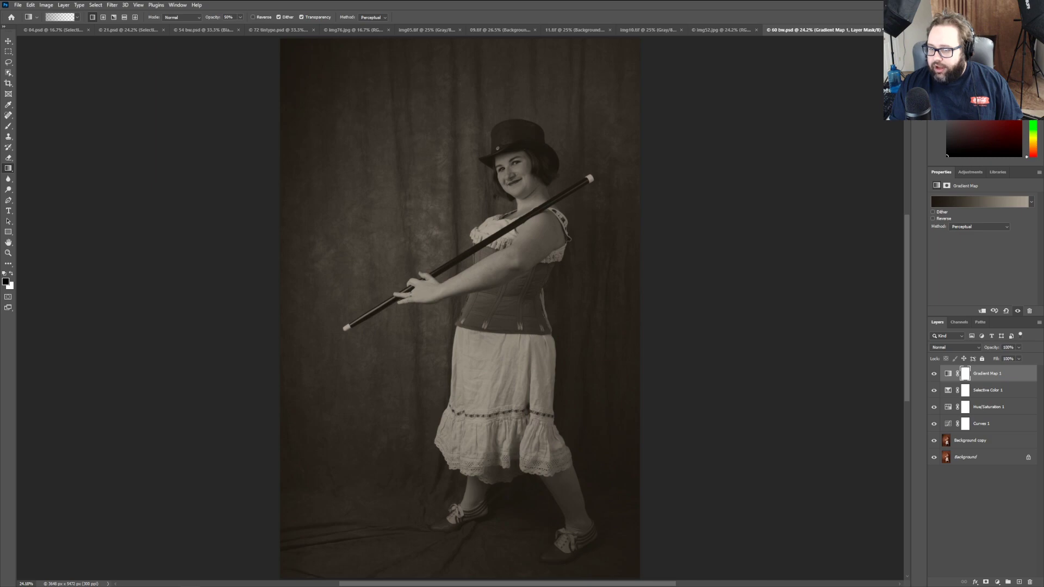
Step: Add a Curves adjustment layer above the Gradient Map and shape an S-curve that deepens the shadows and lifts the midtones and highlights
left_click(969, 172)
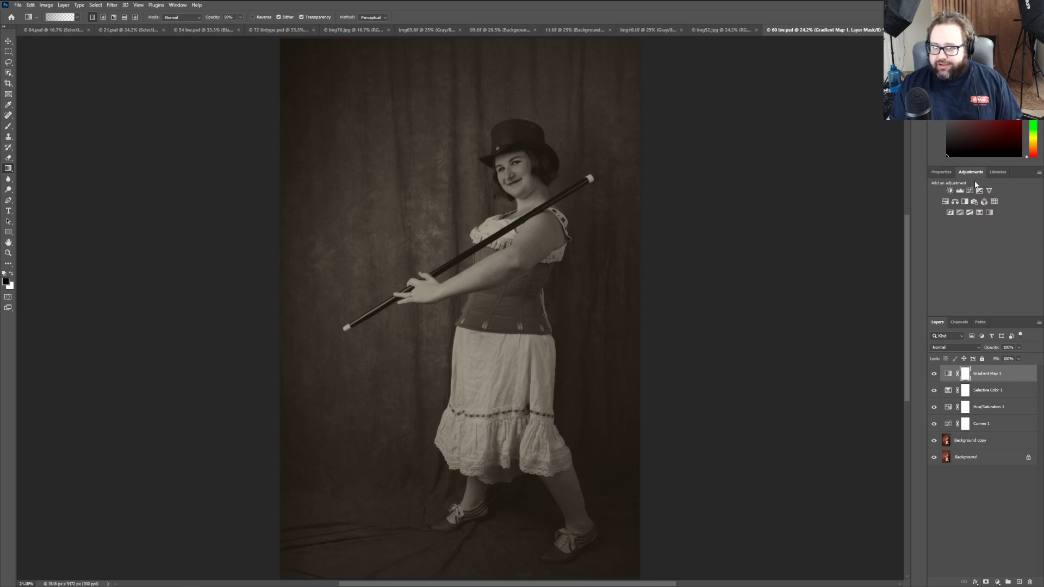
left_click(970, 192)
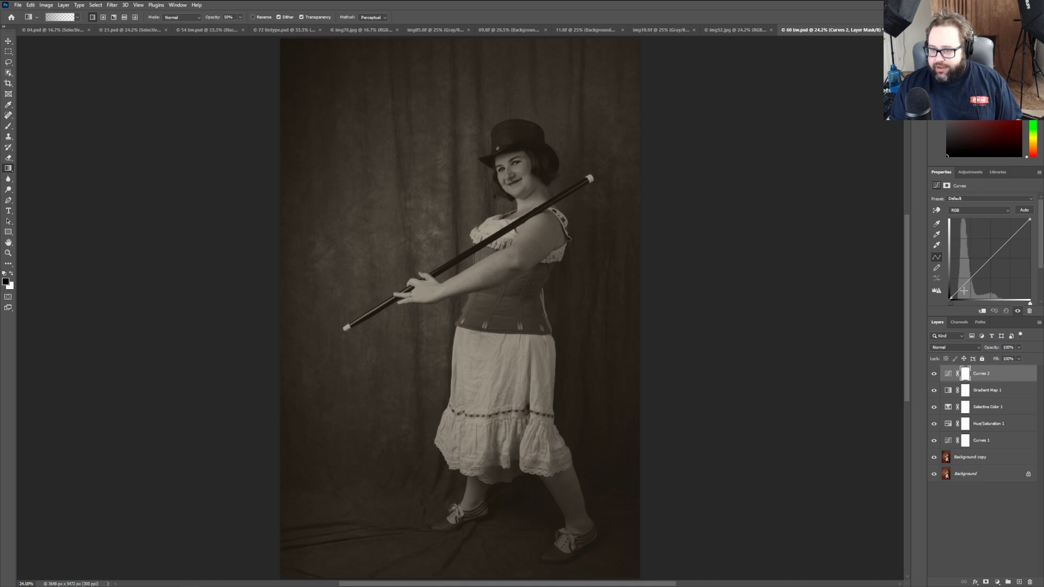
left_click_drag(963, 286, 966, 292)
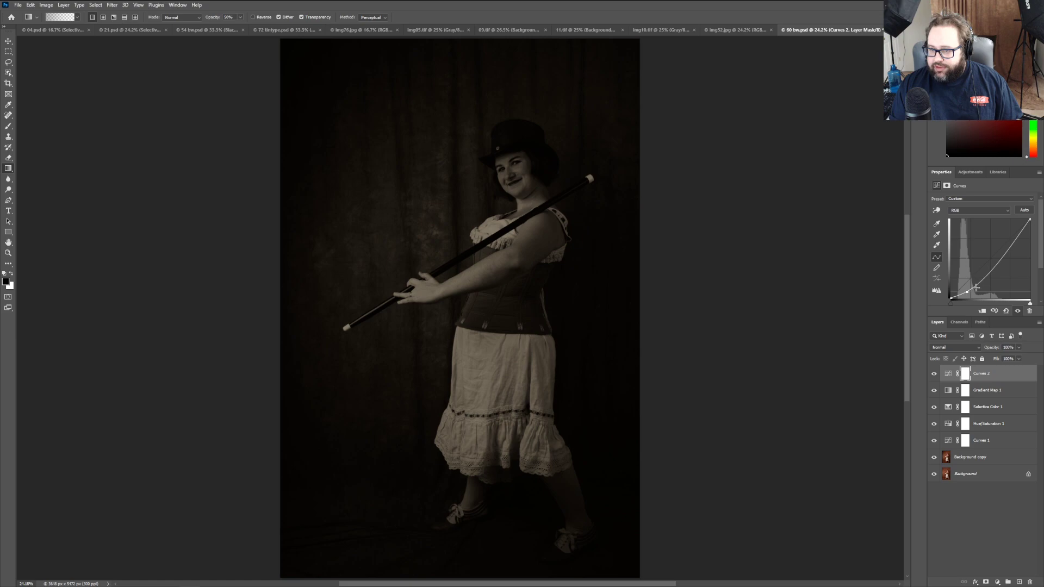
left_click_drag(975, 288, 972, 278)
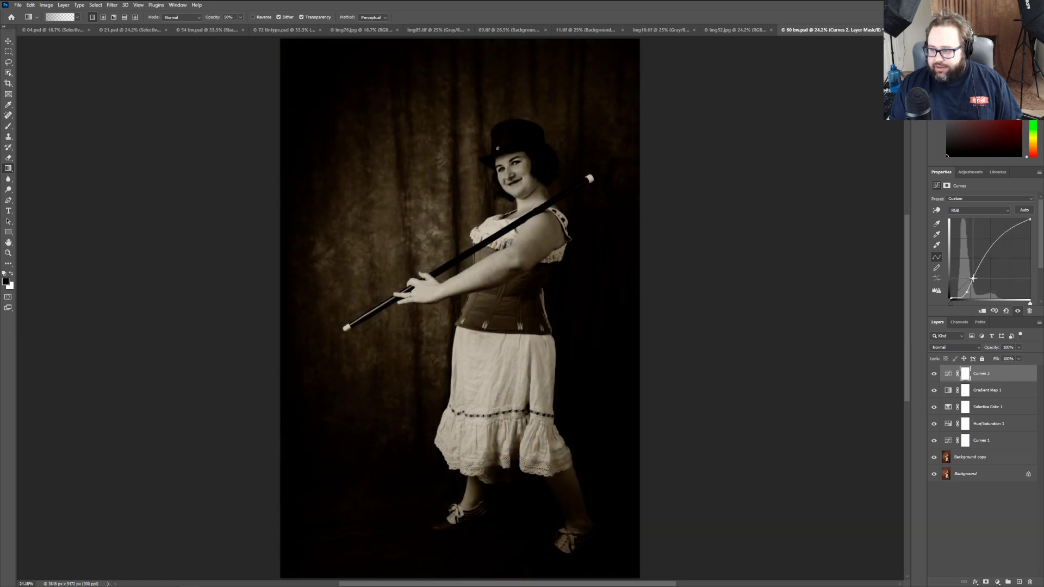
left_click_drag(965, 287, 965, 292)
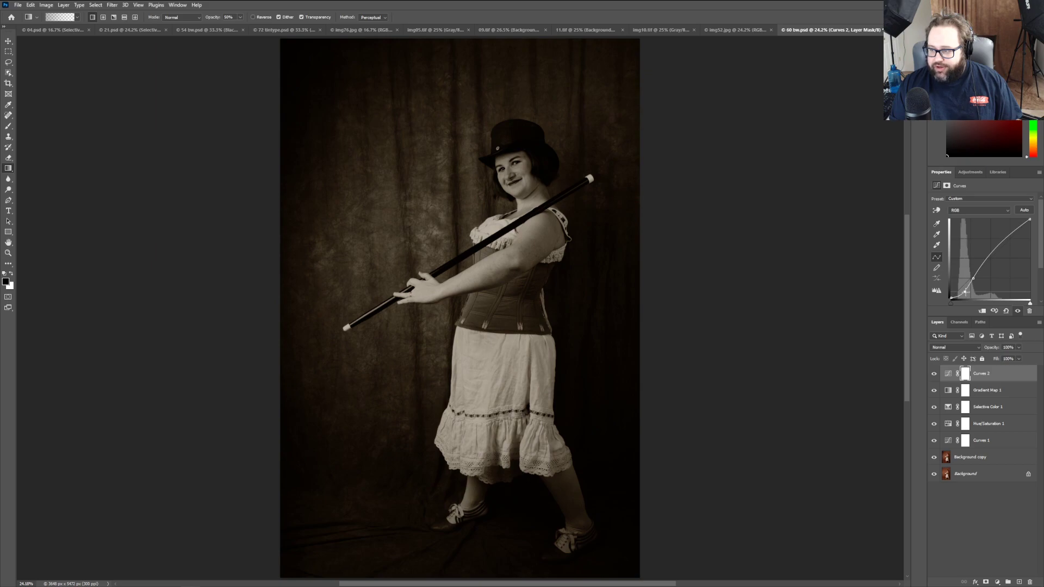
left_click(987, 259)
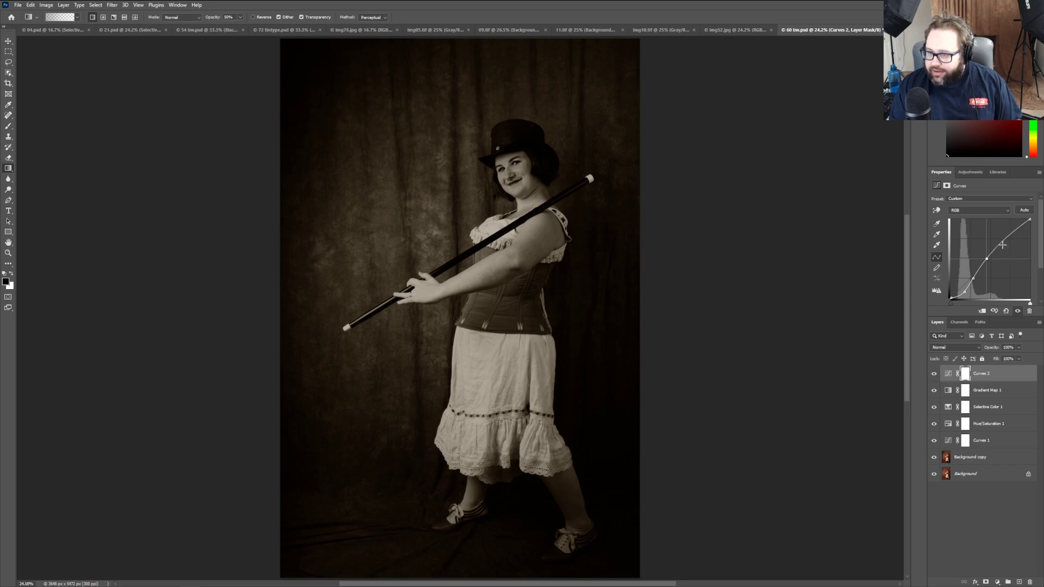
left_click_drag(1001, 241, 1000, 238)
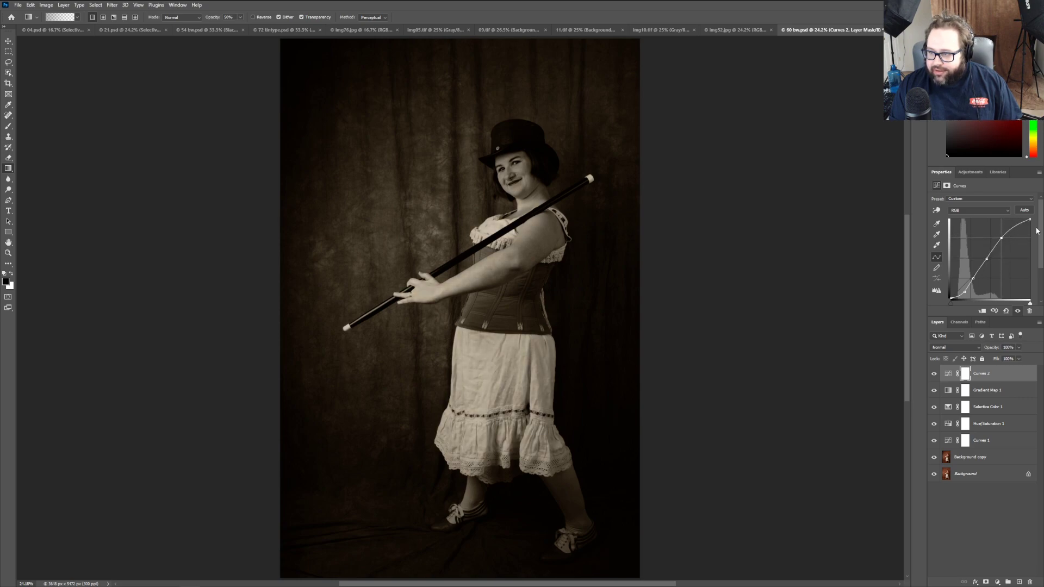
mouse_move(1029, 303)
left_mouse_down()
mouse_move(1014, 302)
mouse_move(1031, 298)
left_mouse_up()
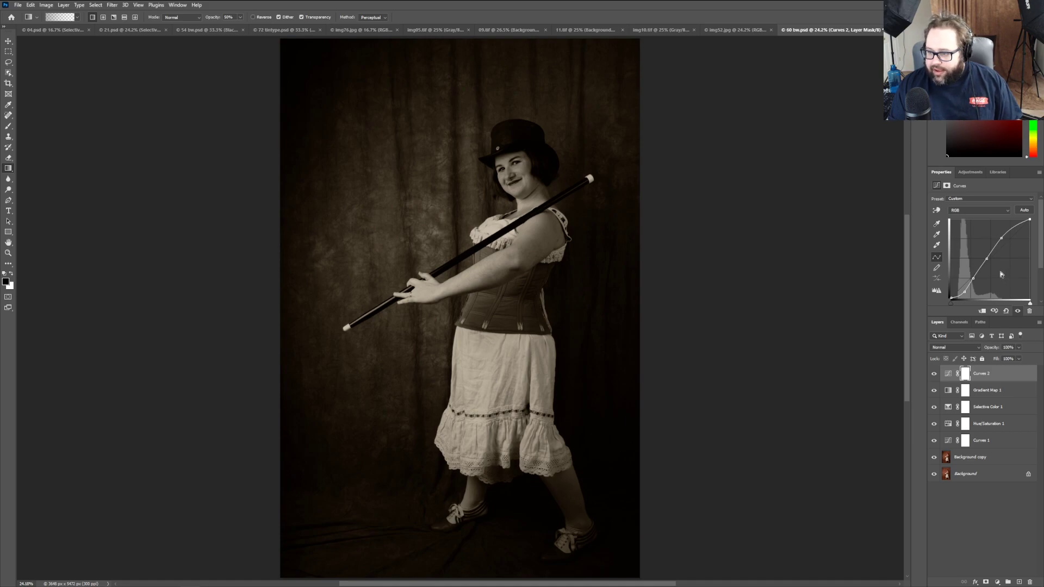
left_click(959, 322)
left_click(944, 323)
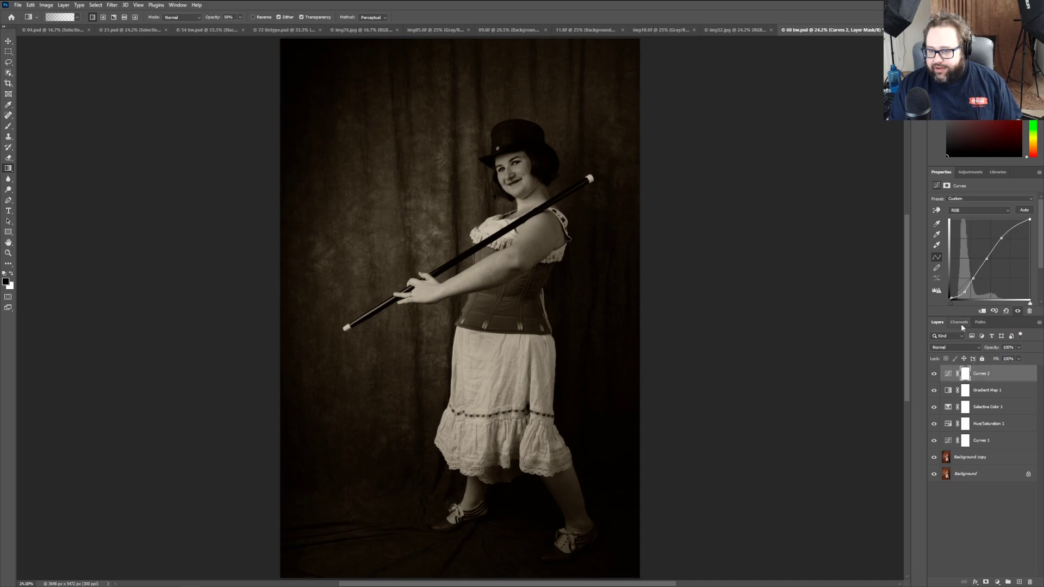
left_click(961, 323)
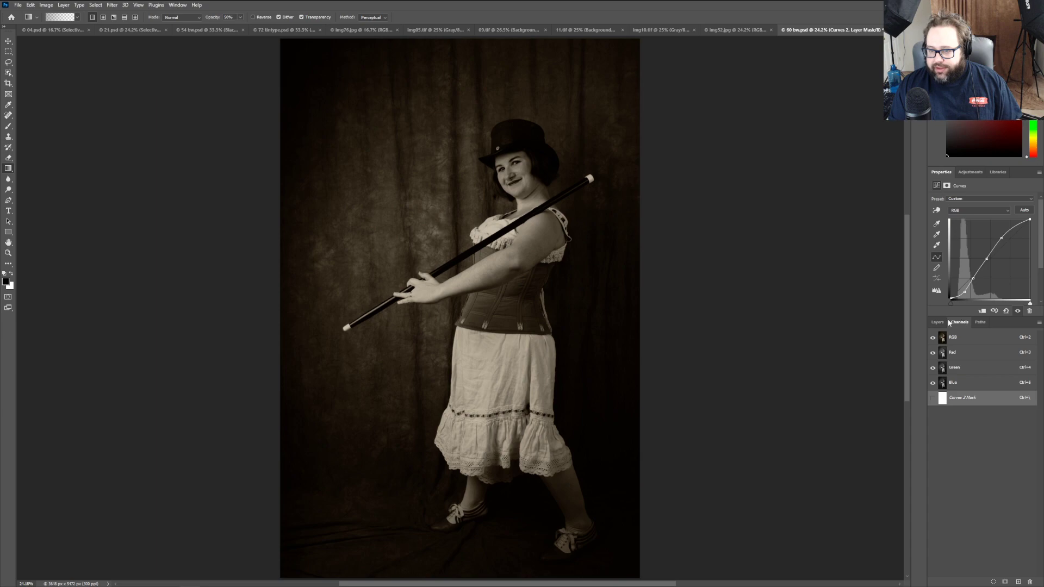
left_click(939, 323)
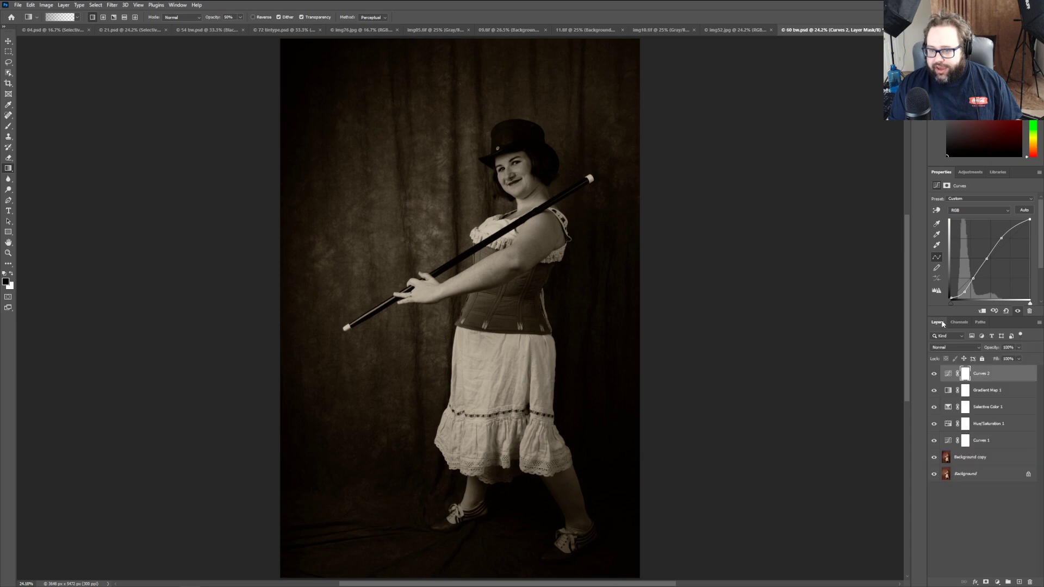
Step: Add another Curves layer on top, pull its white point inward to brighten the highlights, and compare the photo with and without it
left_click(971, 172)
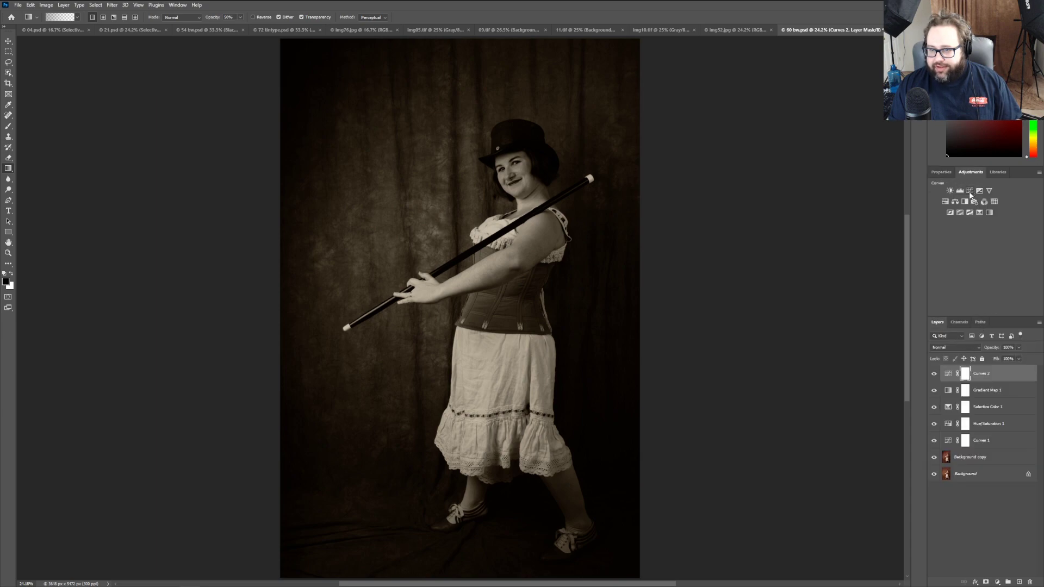
left_click(969, 191)
left_click_drag(1026, 305, 1017, 305)
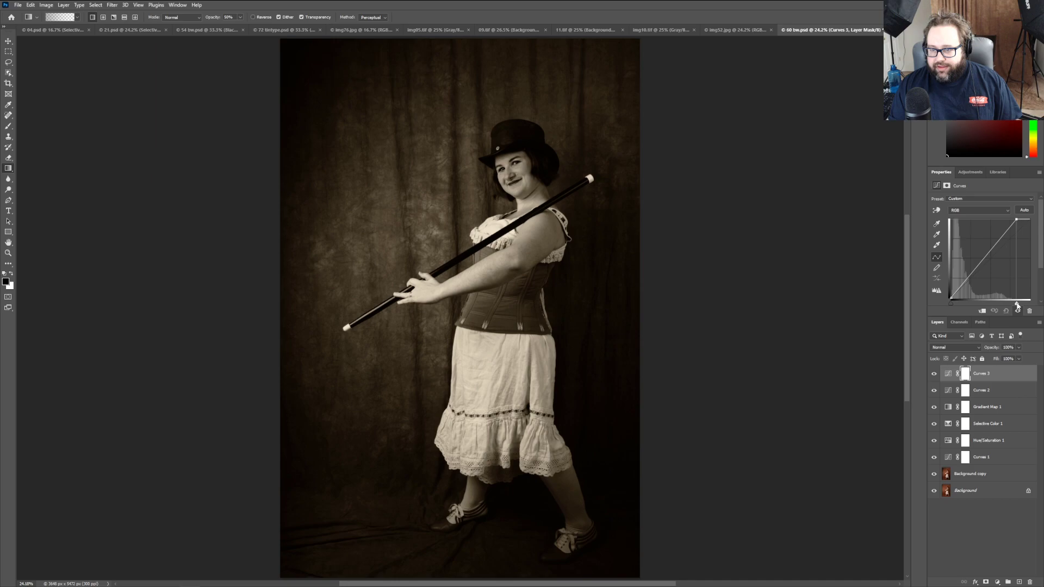
left_click_drag(1017, 305, 1014, 306)
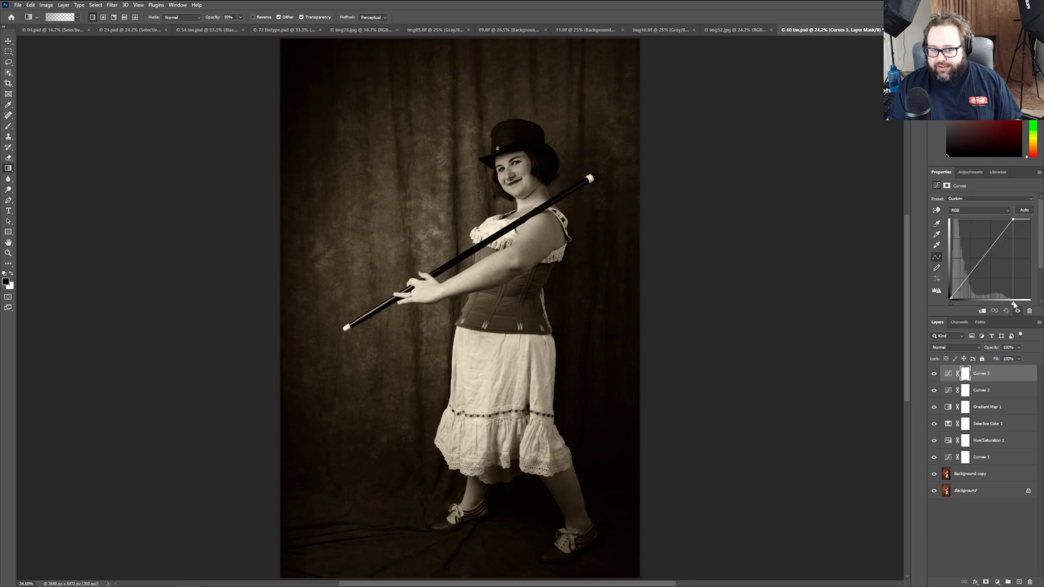
left_click(934, 374)
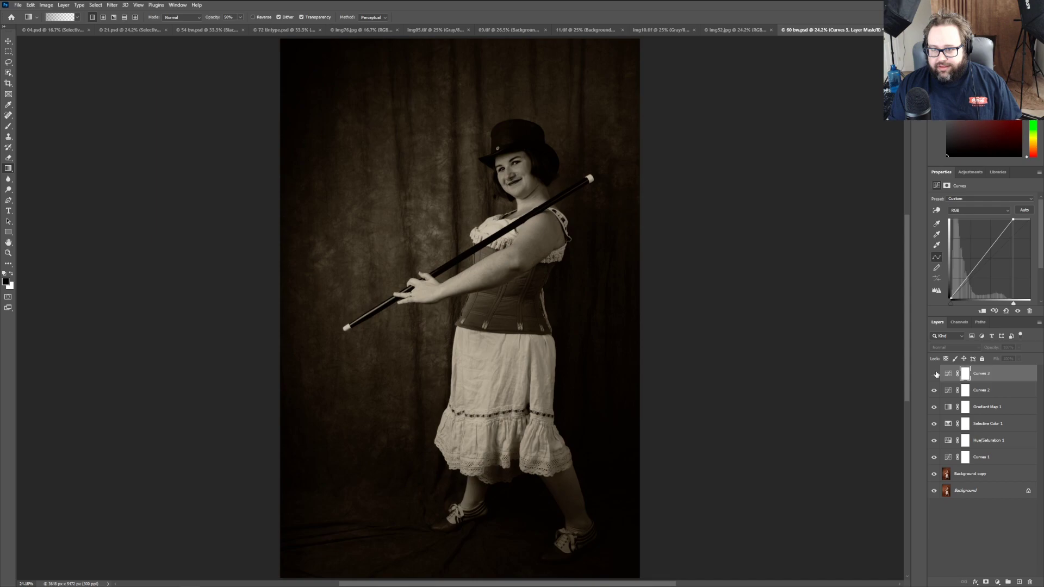
left_click(934, 374)
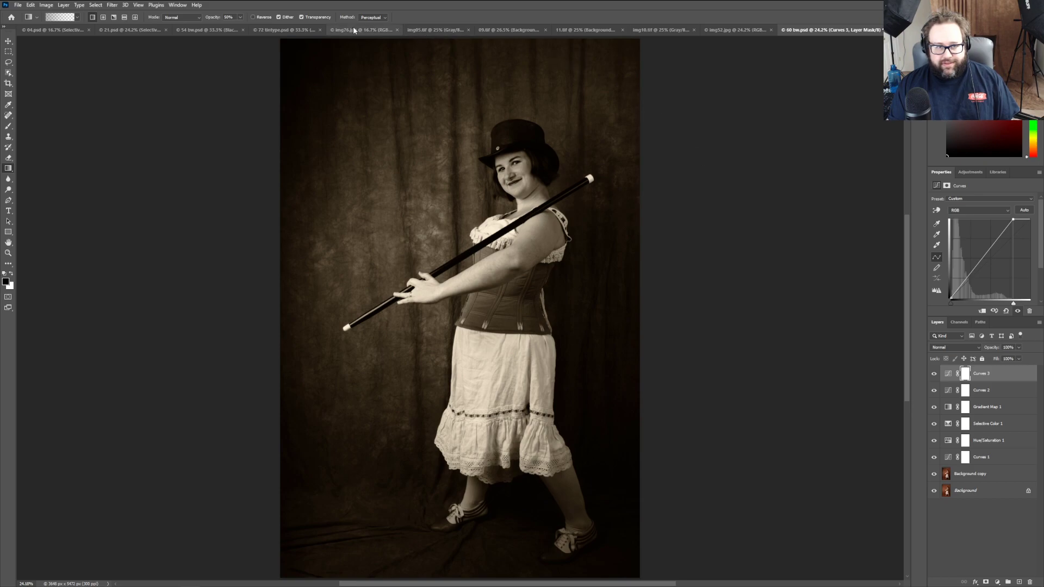
Step: Compare the toning and contrast of the 60 bw photo with the 72 tintype photo
left_click(301, 31)
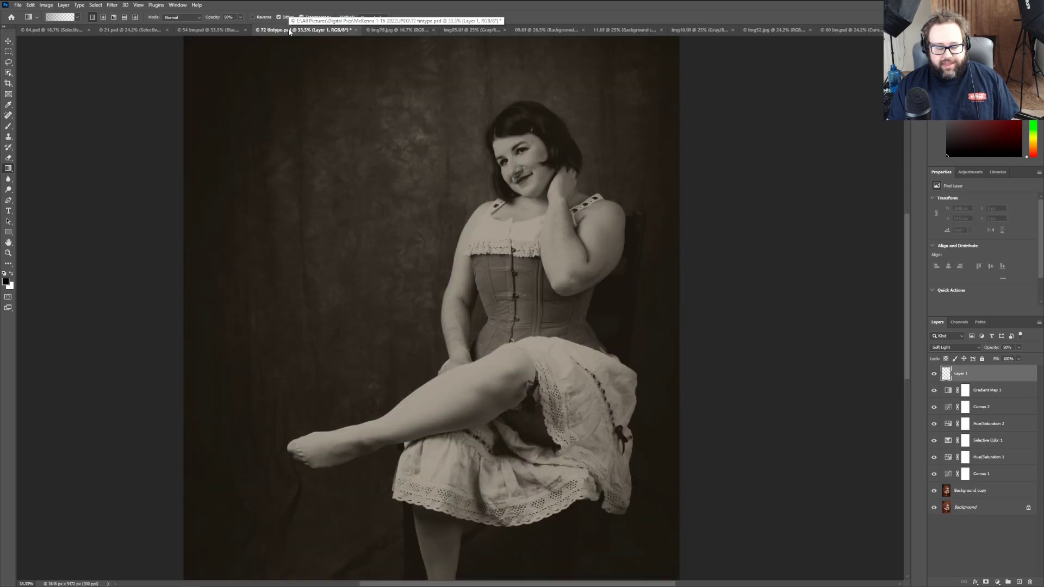
left_click(839, 30)
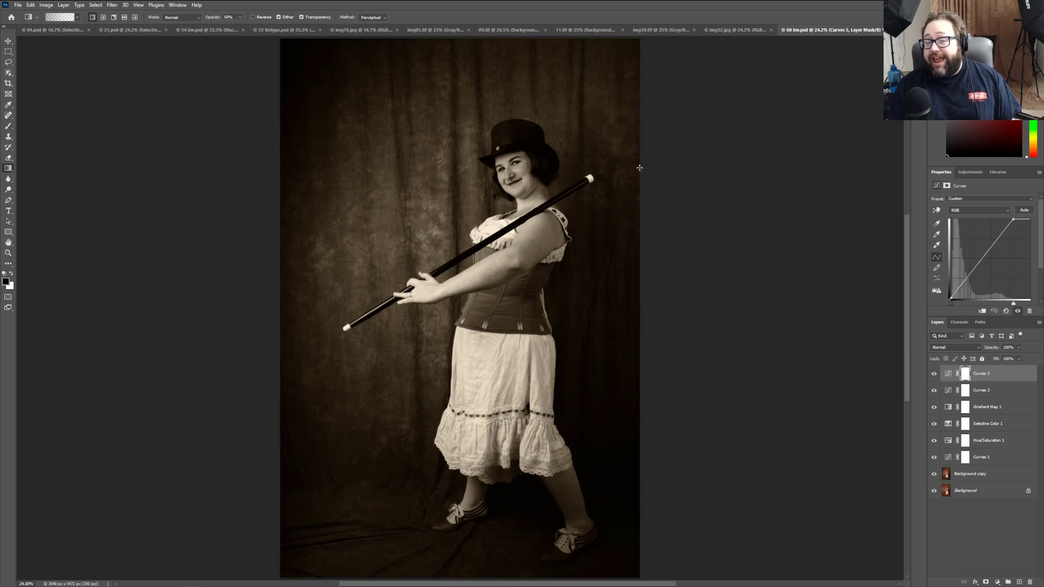
left_click(269, 31)
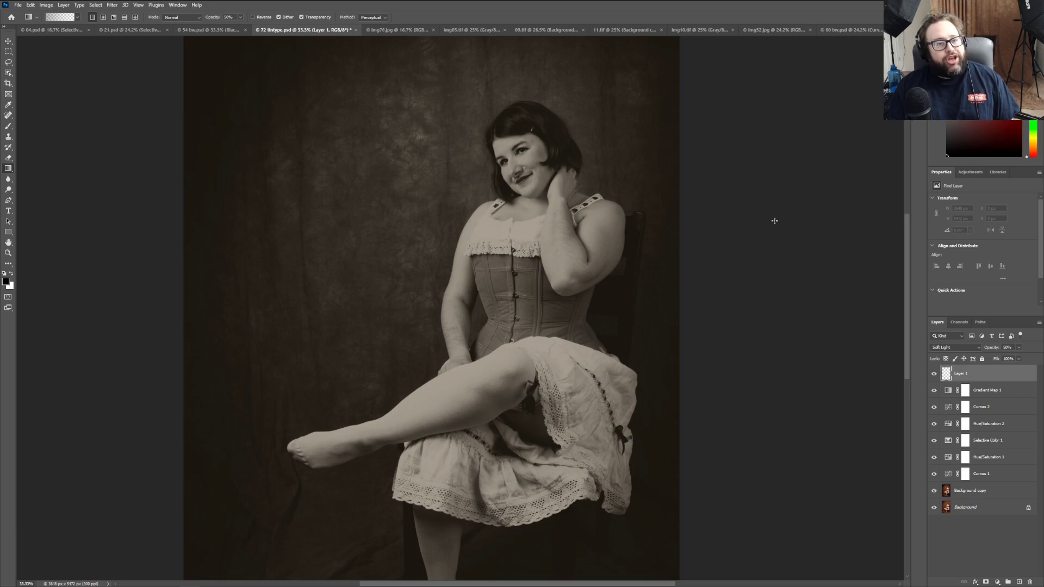
left_click(833, 30)
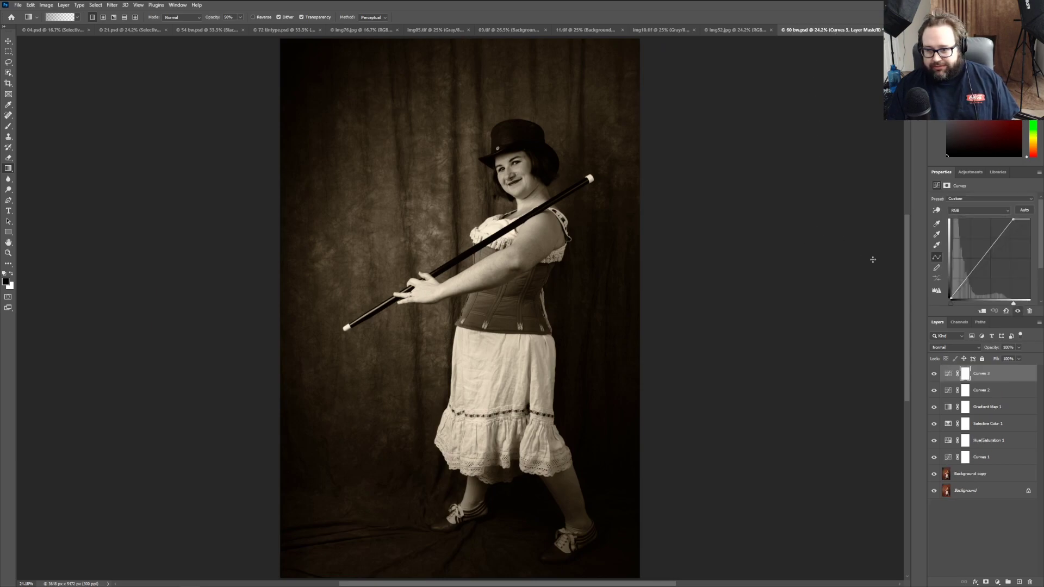
Step: Inspect the 60 bw adjustment layers, comparing the photo with and without the Curves 3 and Background copy layers
left_click(1007, 440)
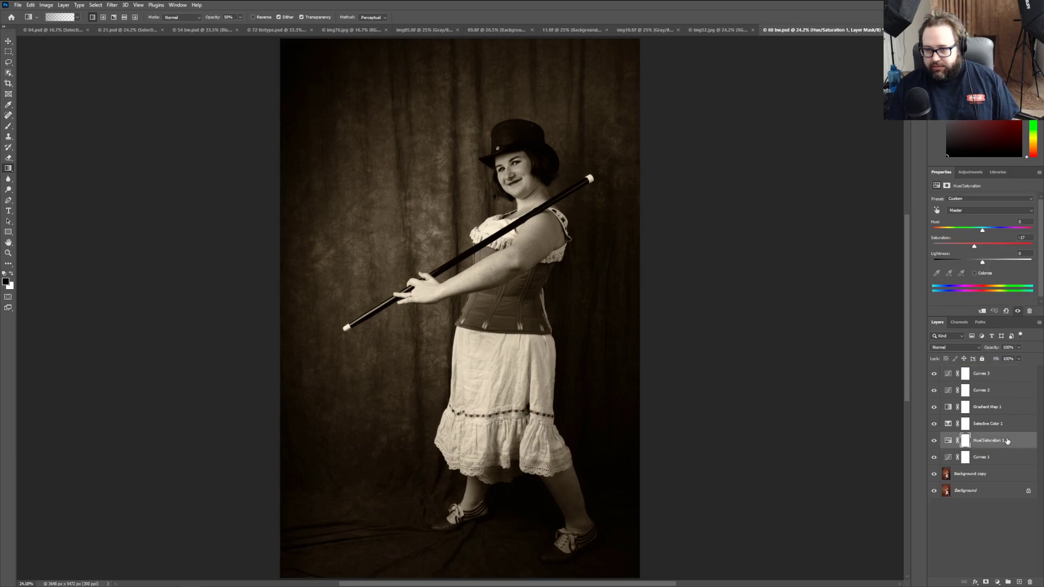
left_click(989, 374)
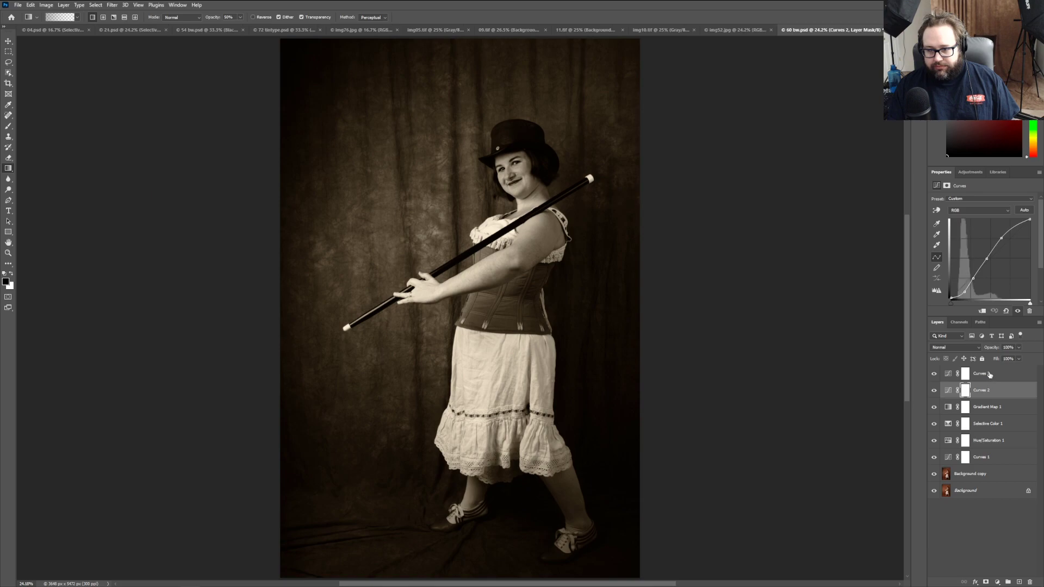
left_click(983, 391)
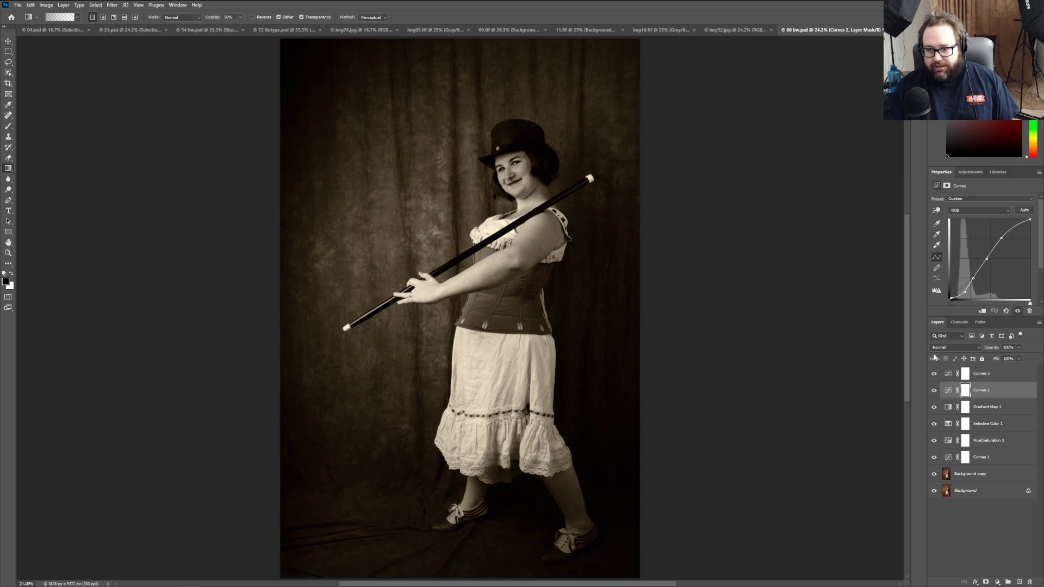
left_click(934, 374)
left_click(934, 374)
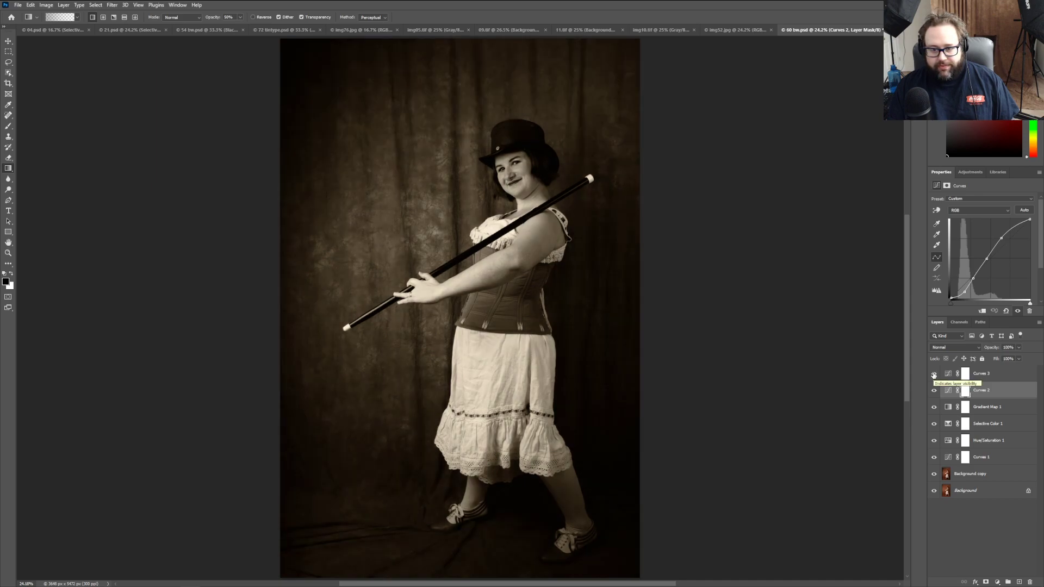
left_click(934, 475)
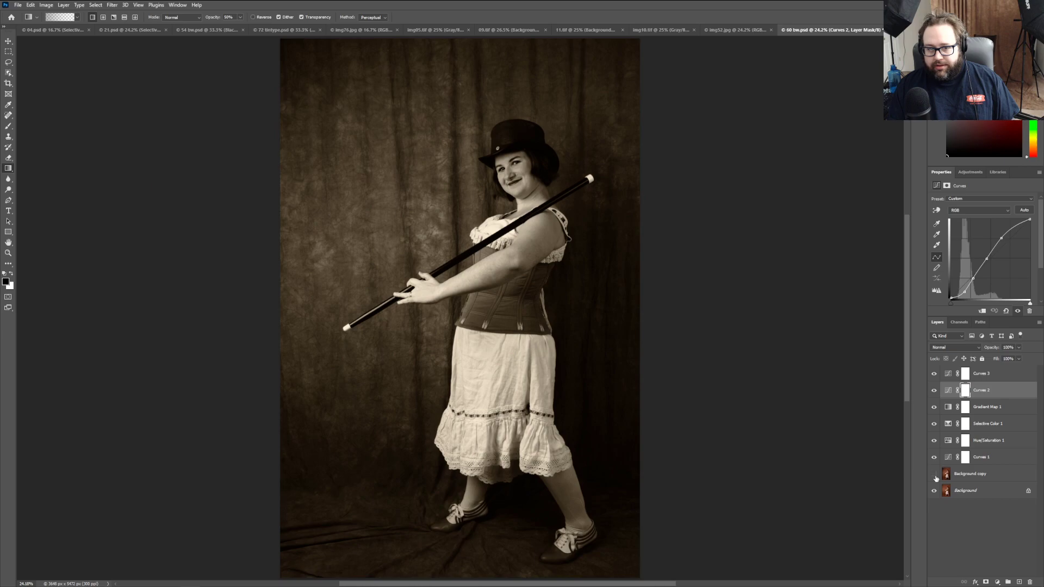
left_click(934, 474)
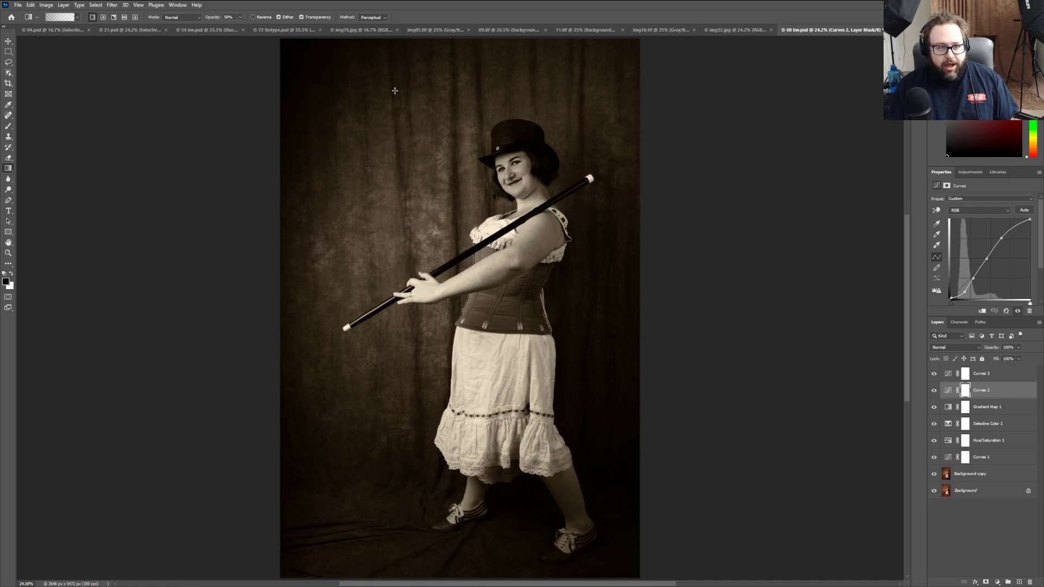
Step: Using the 72 tintype file as reference, hide the Curves 3 layer and move Curves 2 beneath Gradient Map 1 in 60 bw
left_click(288, 30)
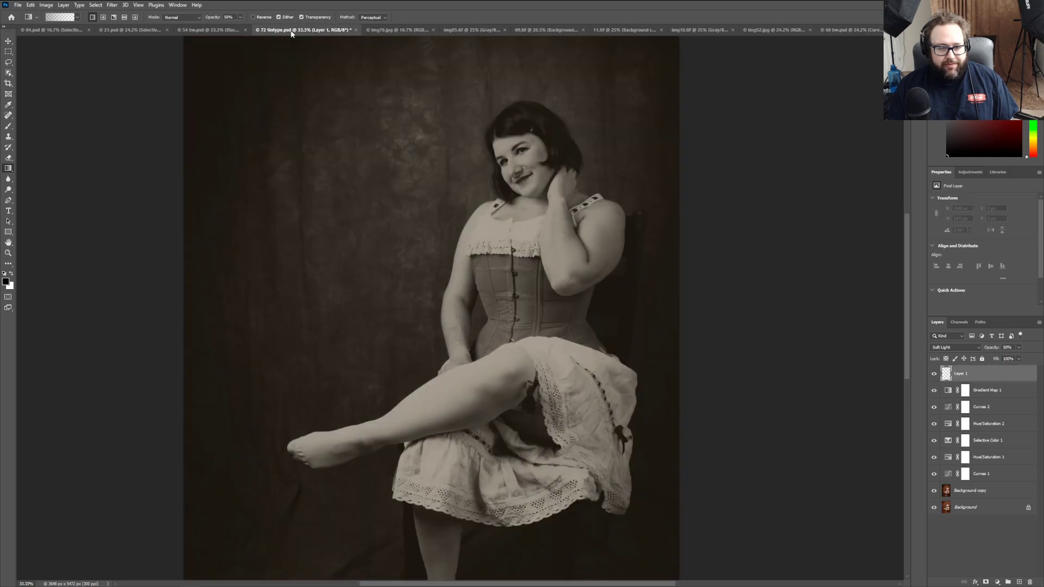
left_click(837, 31)
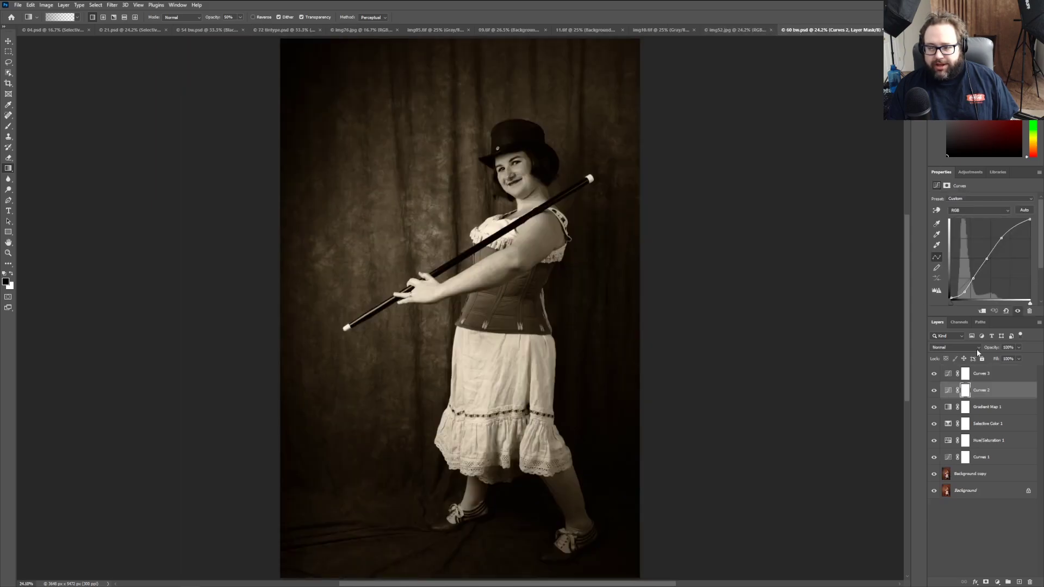
left_click(934, 374)
left_click_drag(993, 389, 996, 413)
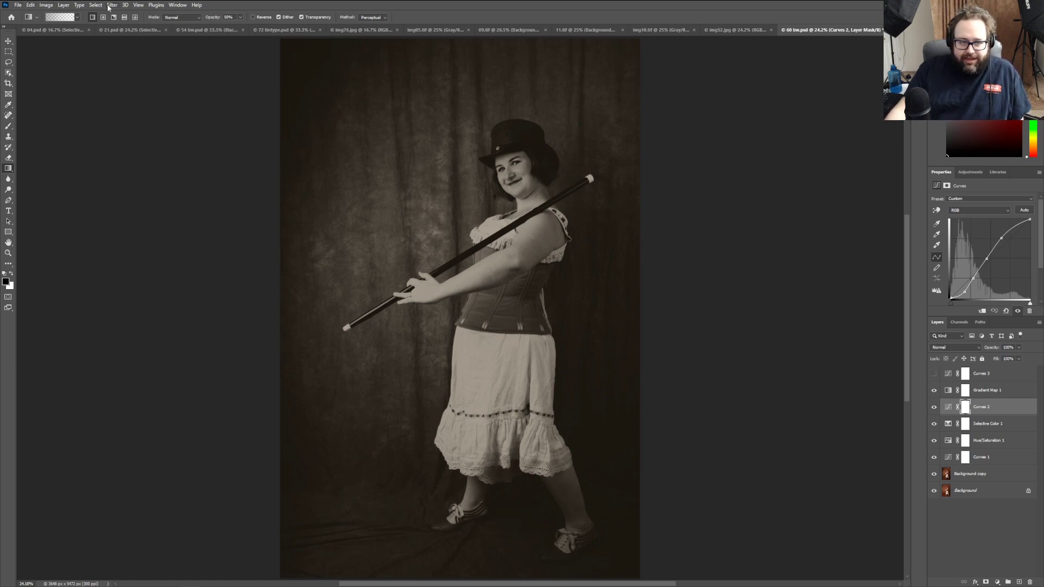
Step: Save the photo as a new Photoshop file named "60 tintype" in the JPEG folder, with maximum compatibility
left_click(18, 5)
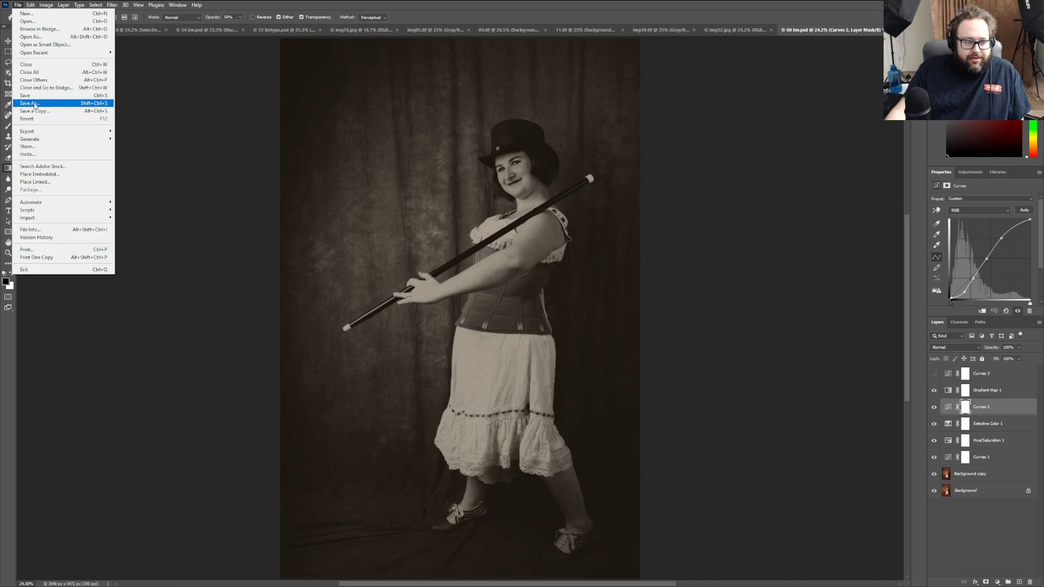
left_click(117, 132)
type("60 tintype")
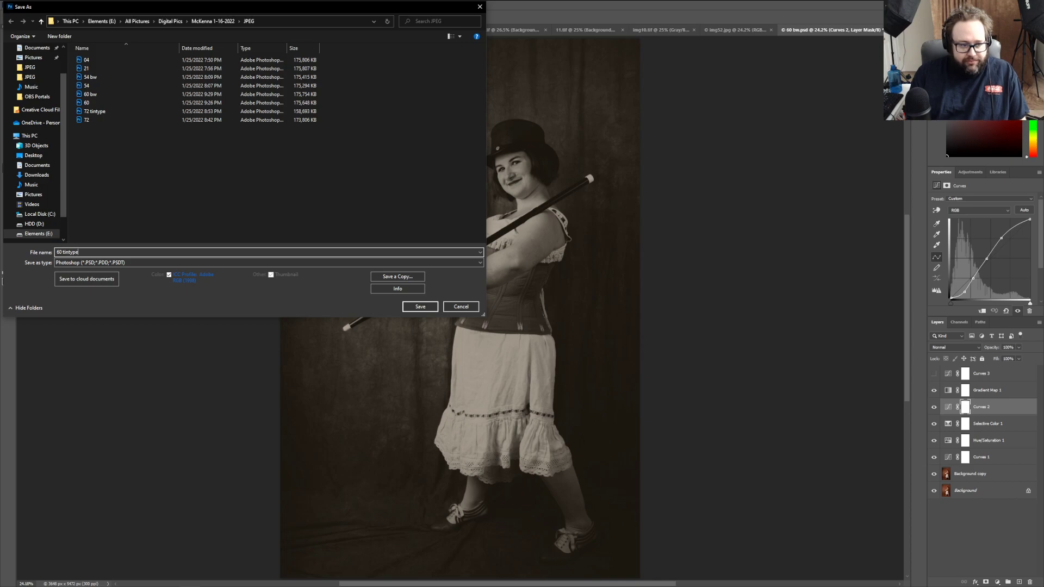
key("Return")
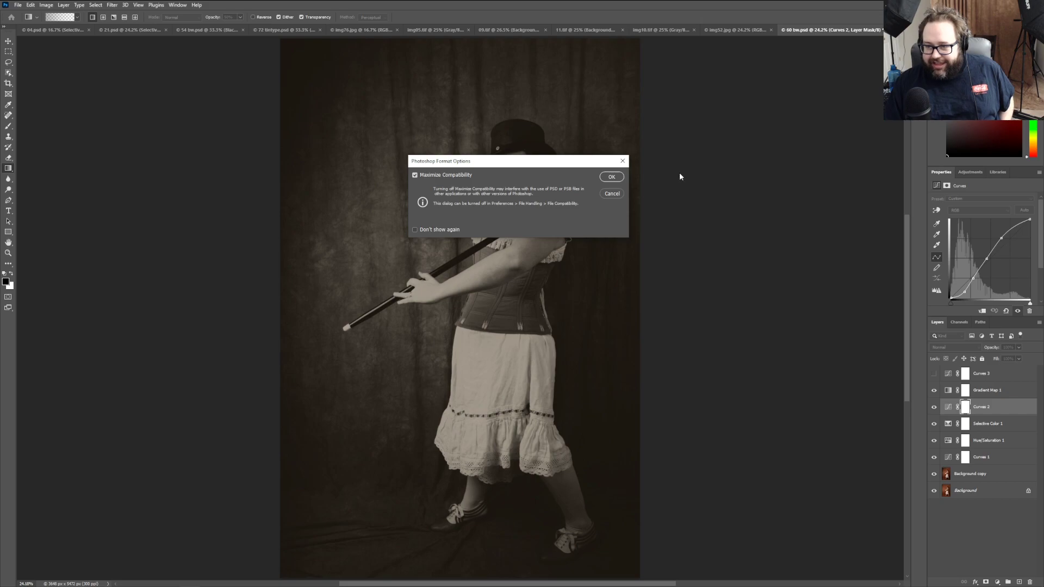
left_click(611, 178)
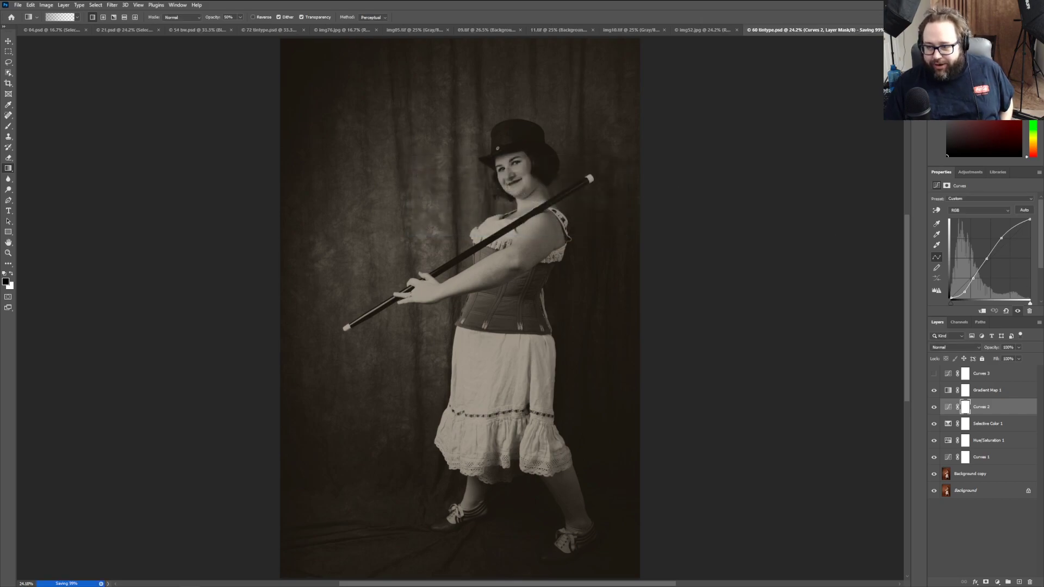
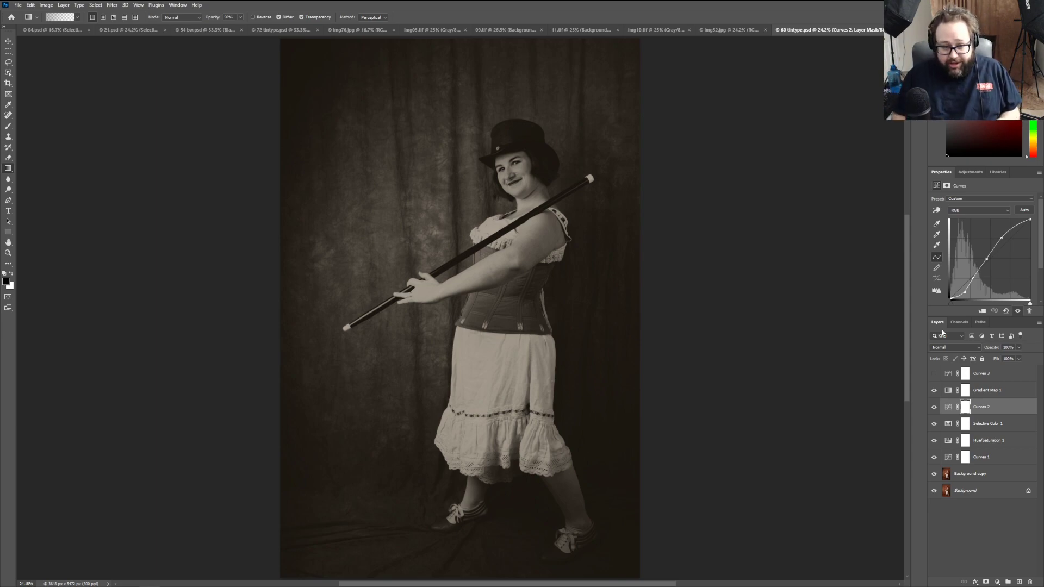
Step: Compare the 72 tintype photo, viewed at 25%, with the 60 tintype photo
left_click(120, 30)
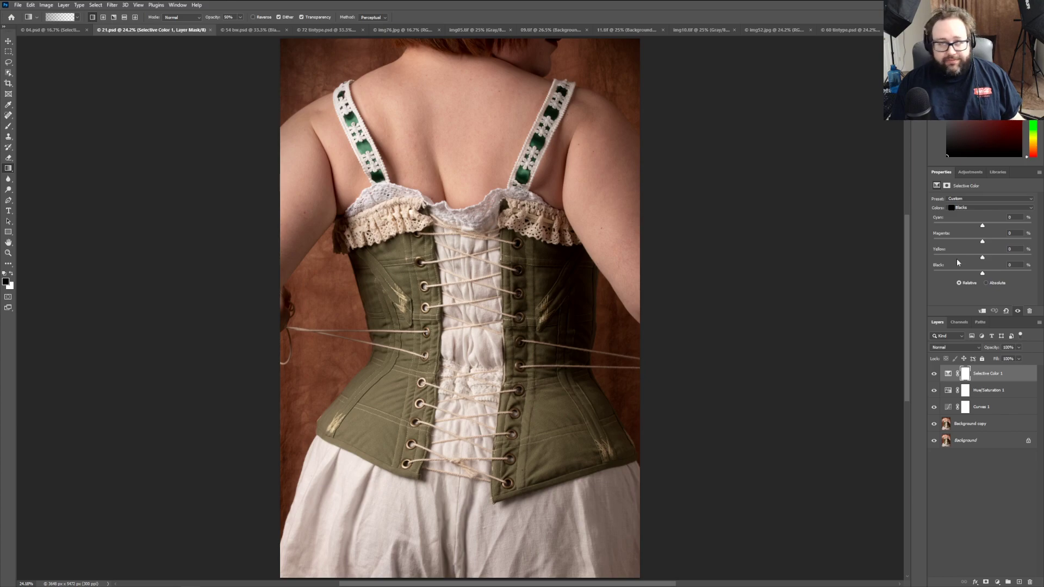
left_click(314, 30)
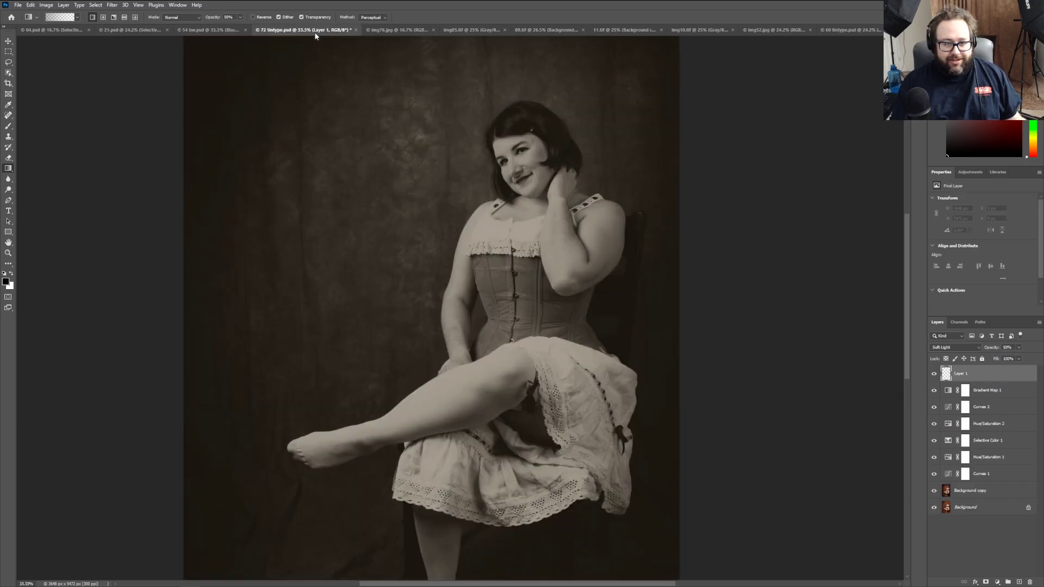
left_click(8, 253)
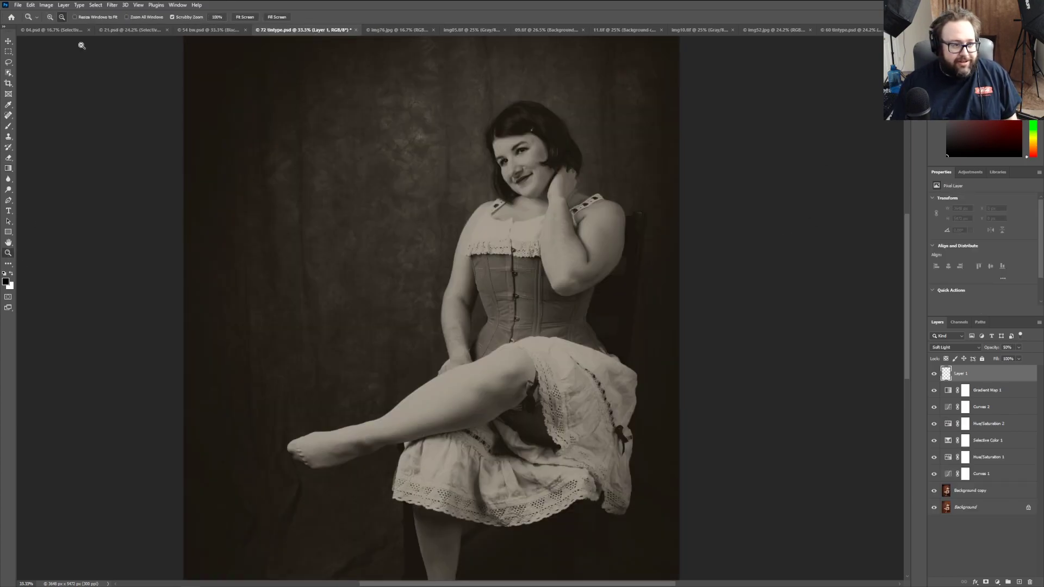
left_click(375, 88, "alt")
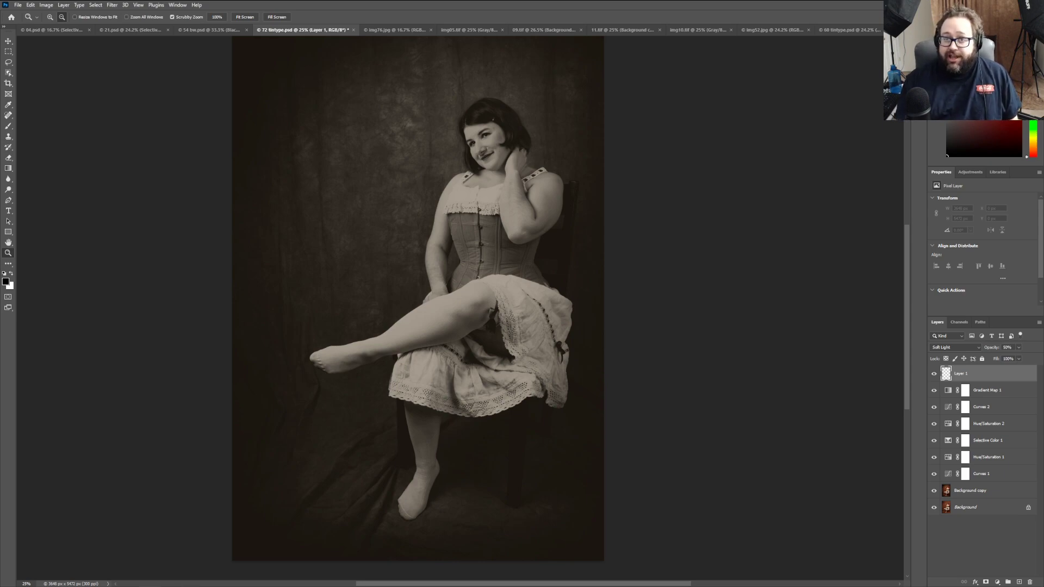
left_click(837, 31)
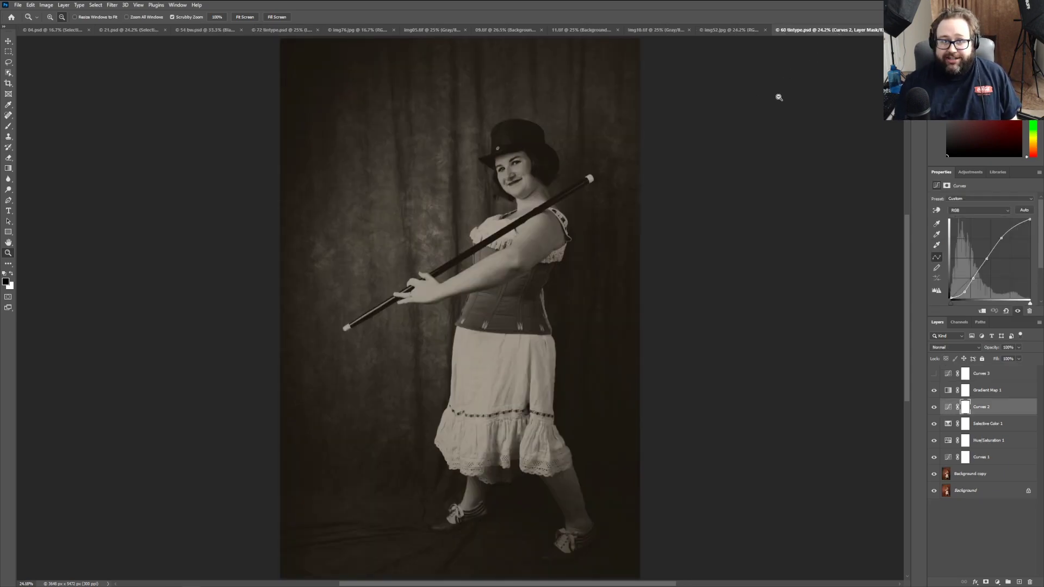
left_click(273, 31)
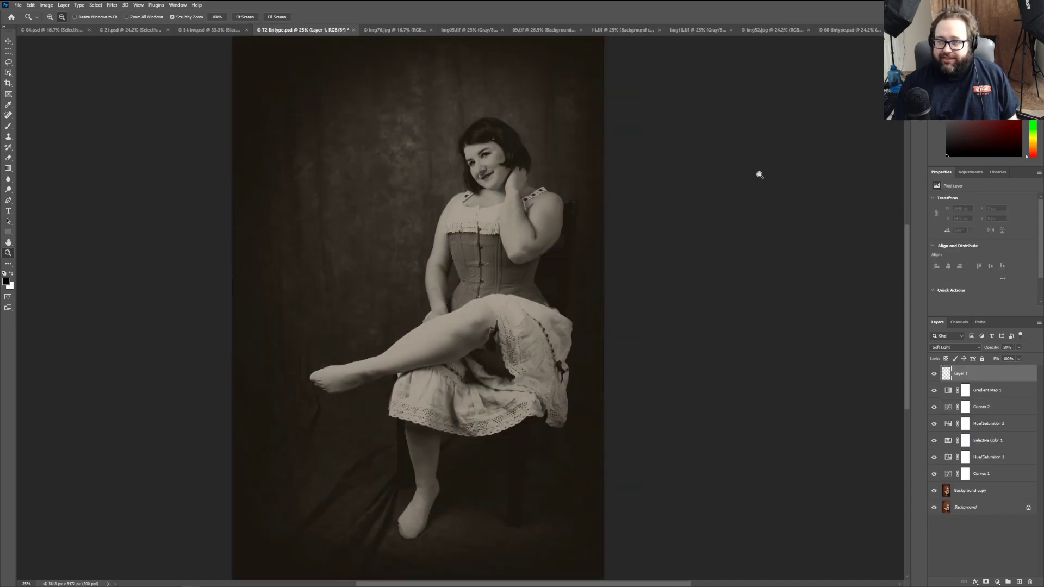
Step: Close the img52.jpg and img10.tif documents
left_click(761, 34)
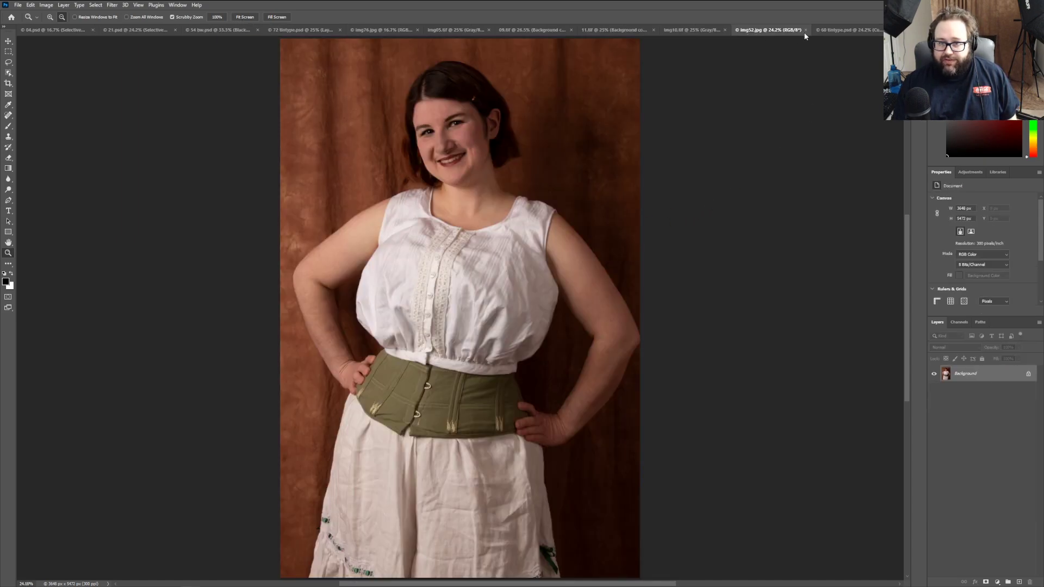
left_click(804, 31)
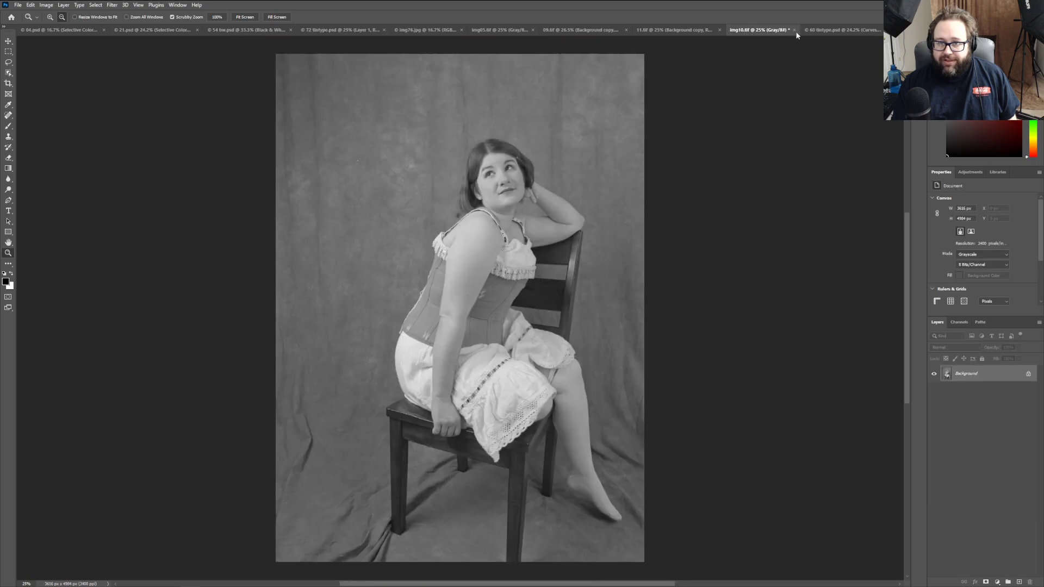
left_click(794, 30)
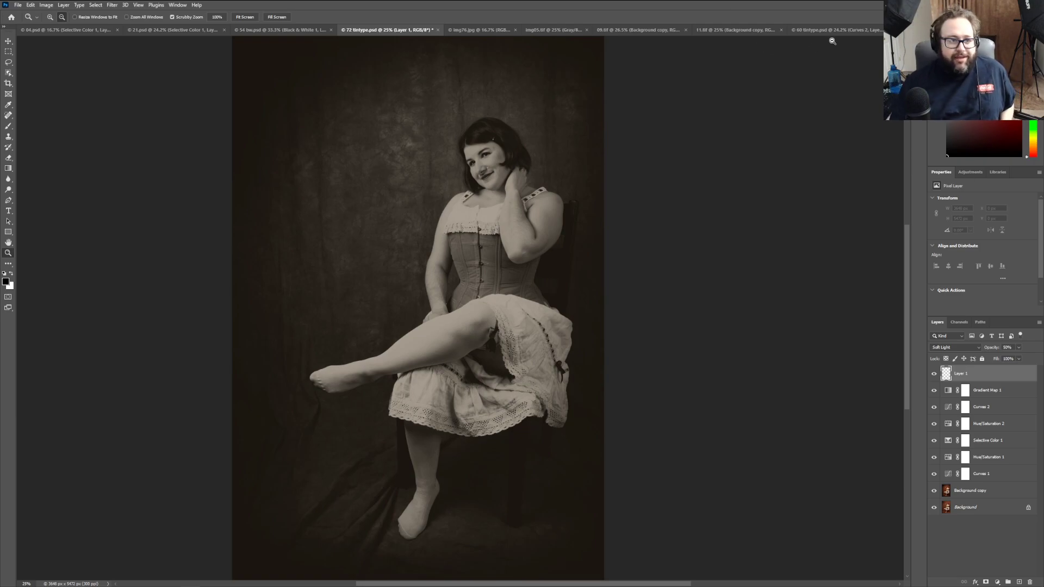
Step: Switch to Adobe Bridge, filter the JPEG folder to Photoshop documents only, and enlarge the preview area
key("super+d")
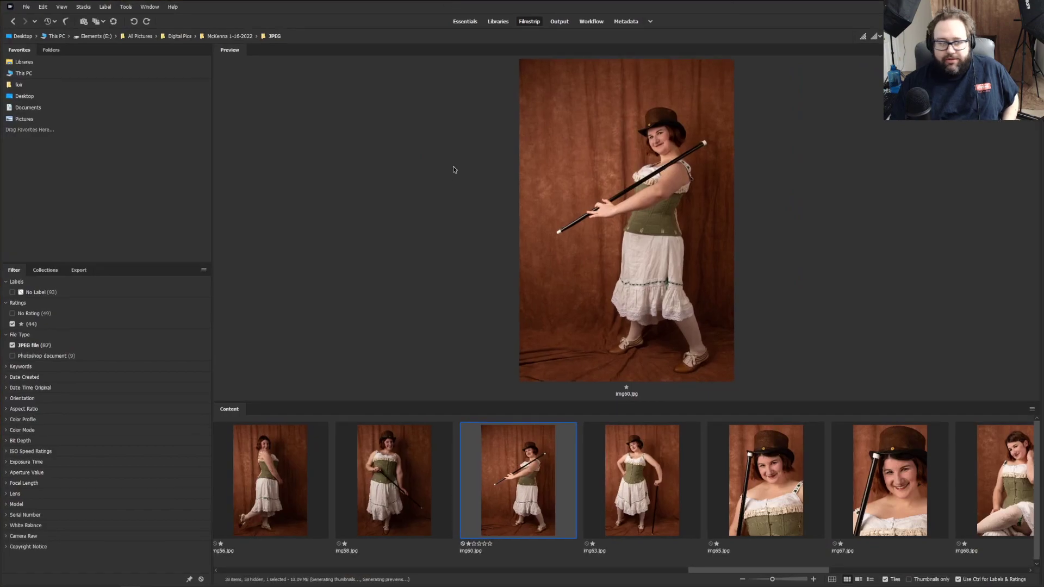
left_click_drag(212, 247, 77, 247)
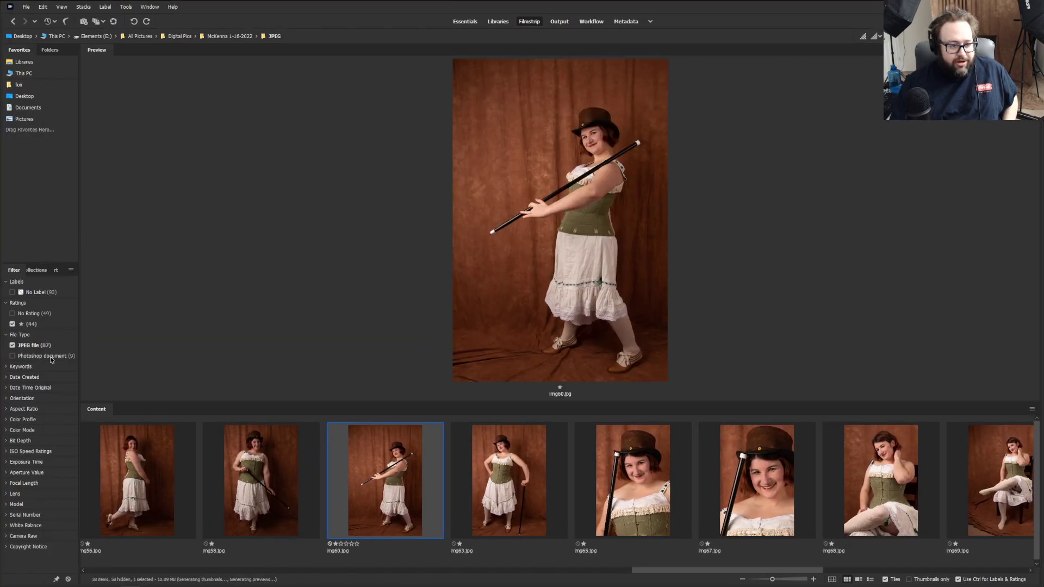
left_click(50, 356)
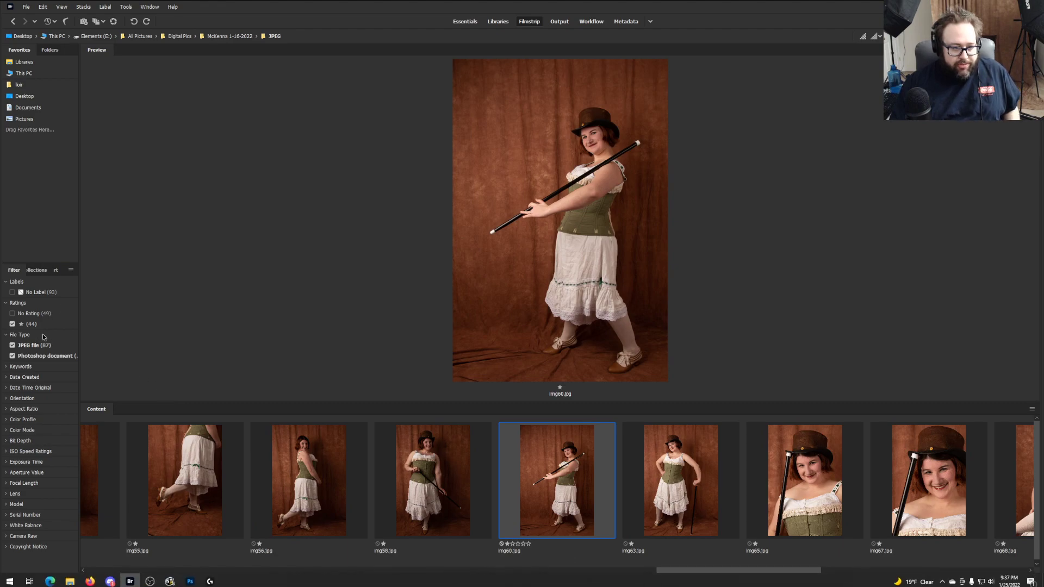
left_click(33, 345)
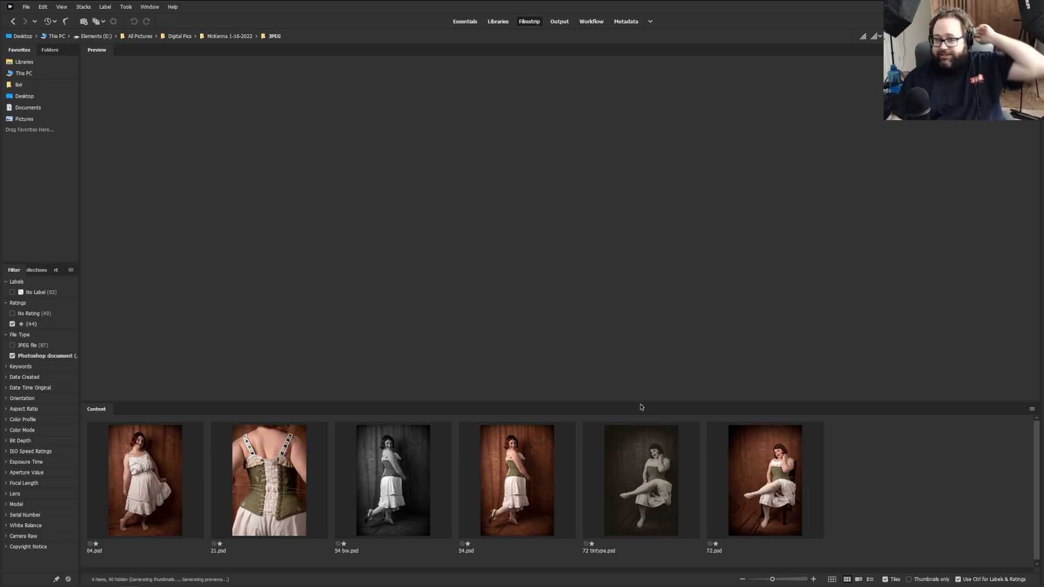
left_click_drag(551, 425, 551, 473)
Step: Preview 04.psd and 21.psd, and compare 54 with 54 bw and 72 with 72 tintype side by side
left_click(96, 511)
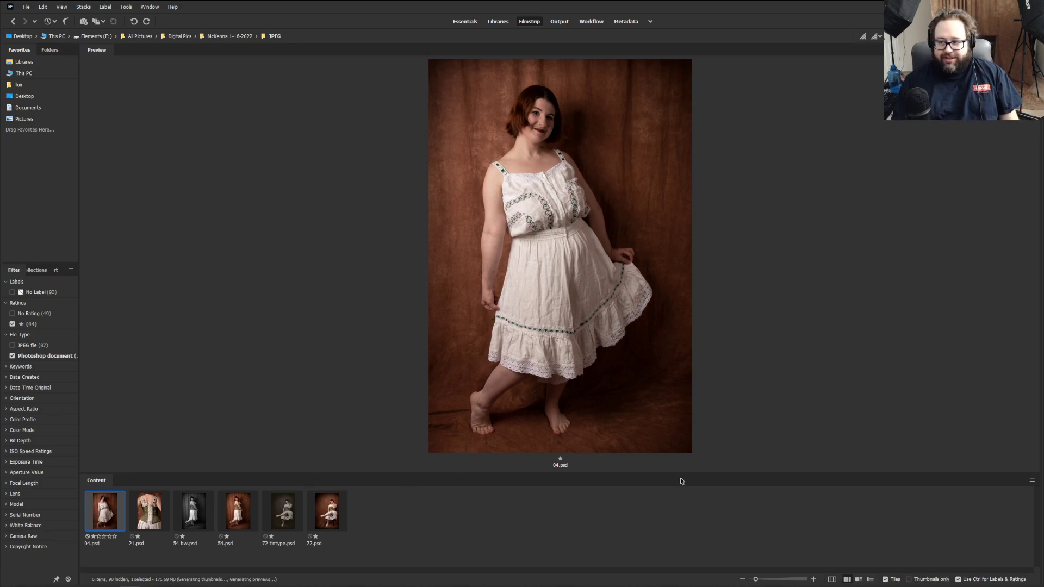
left_click(151, 512)
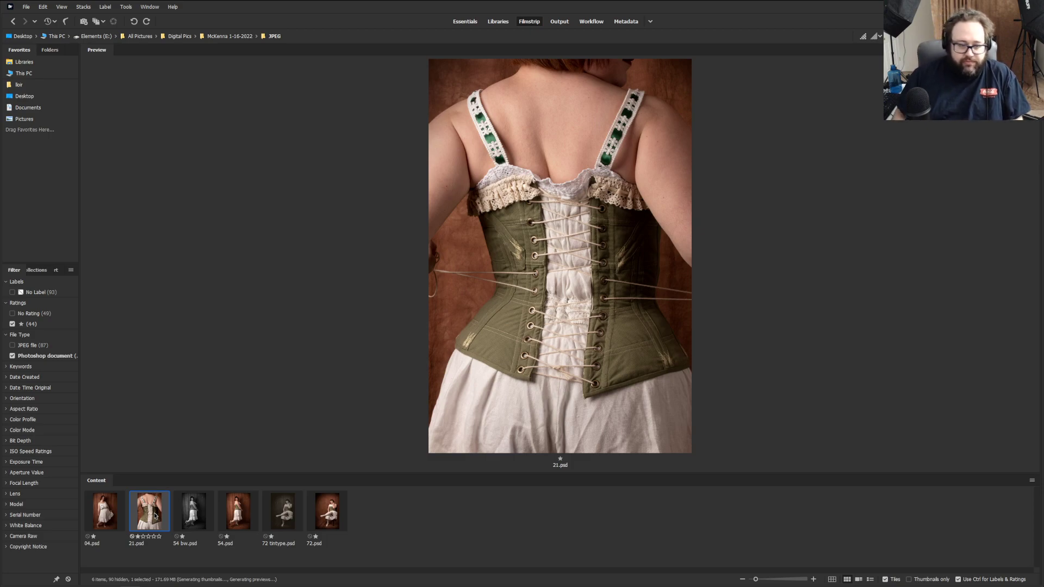
left_click(238, 526)
left_click(196, 525, "ctrl")
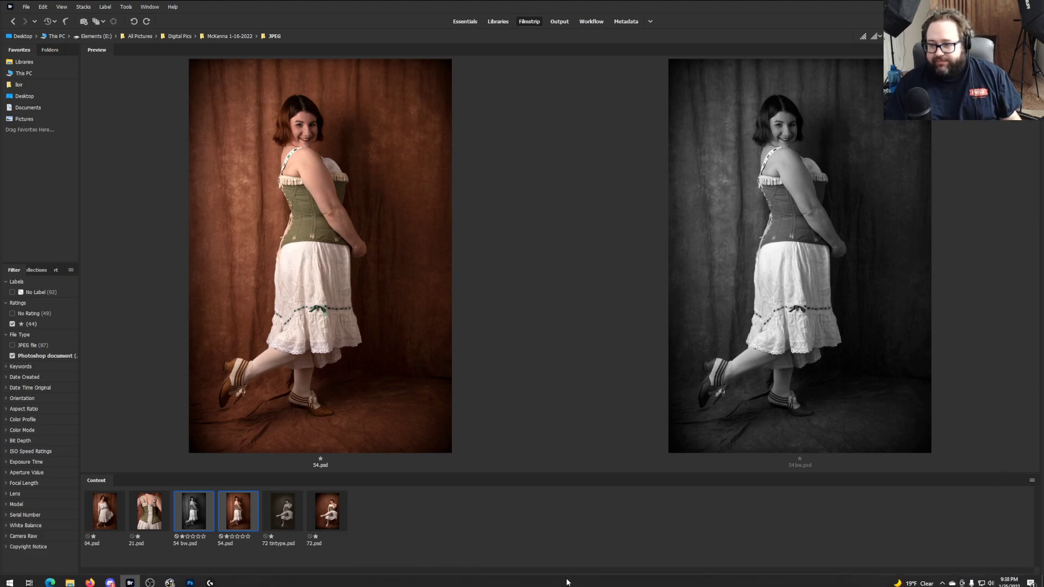
left_click(327, 516)
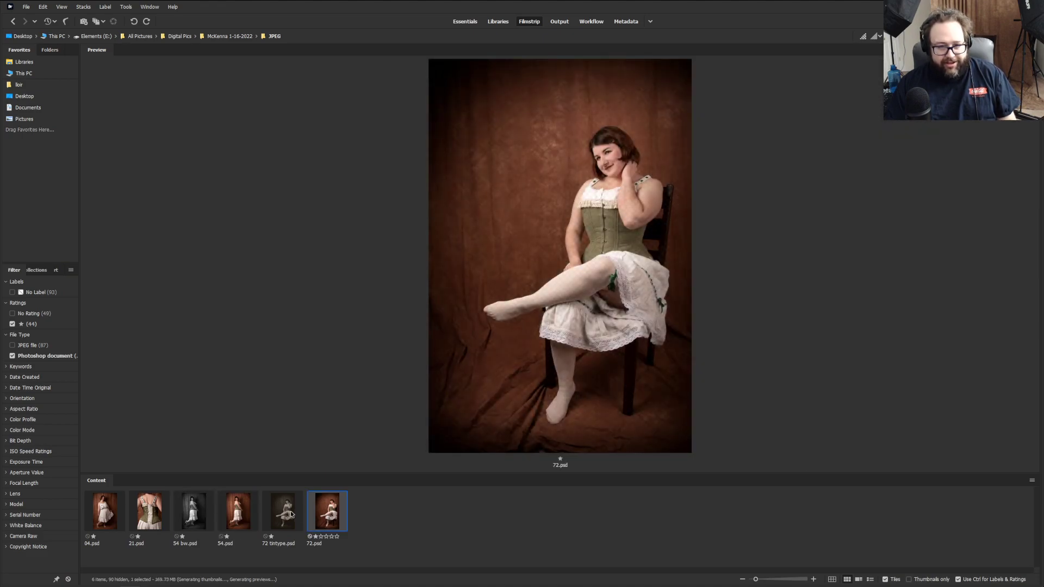
left_click(291, 514, "ctrl")
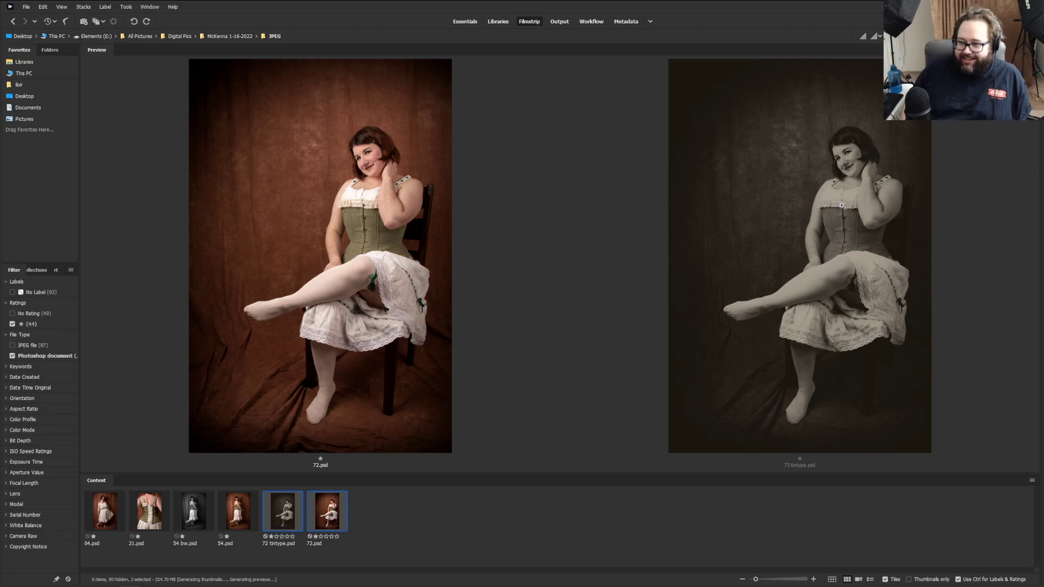
Step: Open the shoot's BW folder and preview 09.tif and 11.tif side by side
key("alt+Tab")
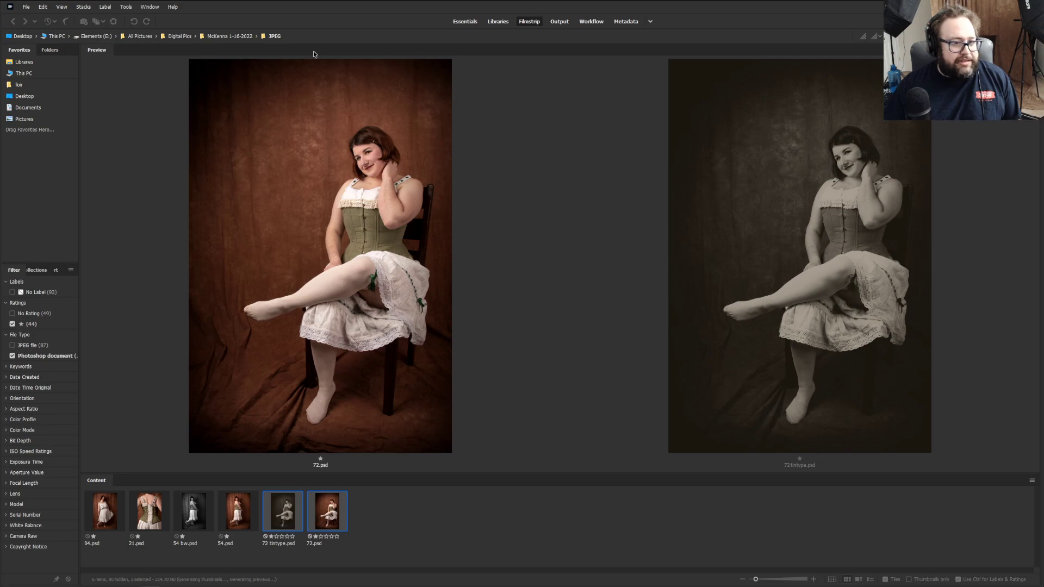
left_click(217, 36)
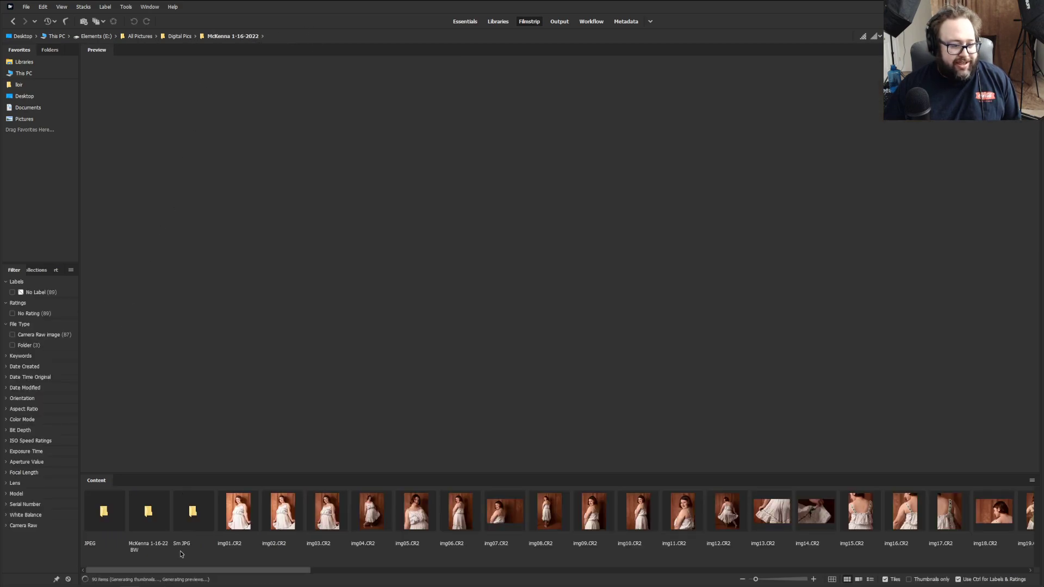
double_click(154, 519)
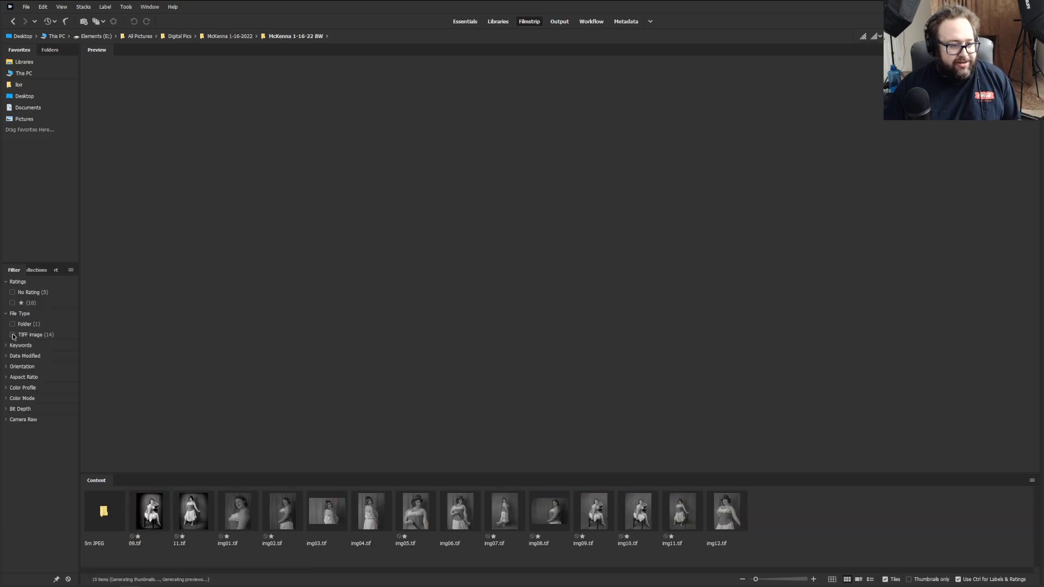
left_click(154, 512)
left_click(189, 521, "ctrl")
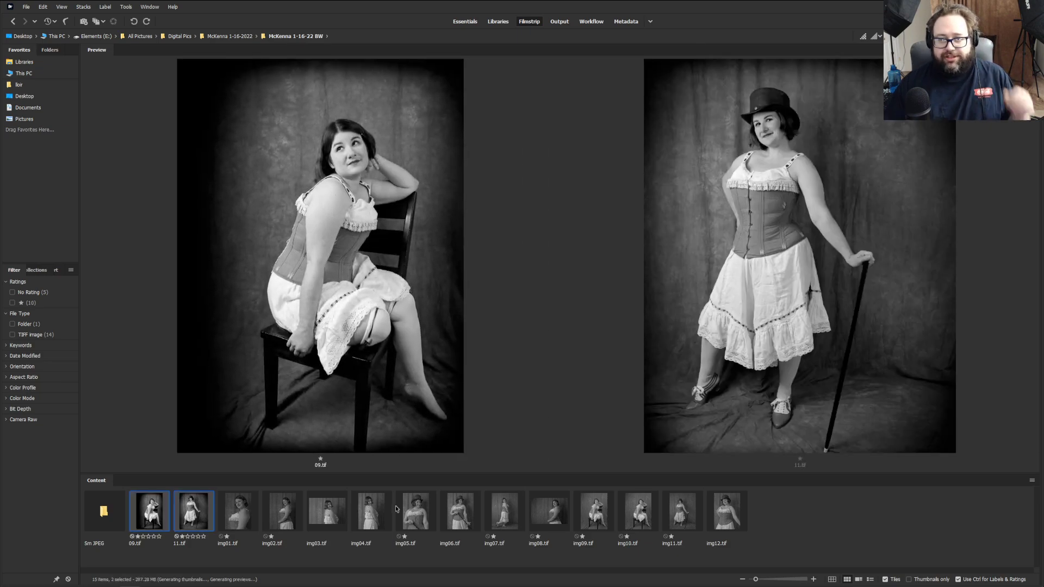